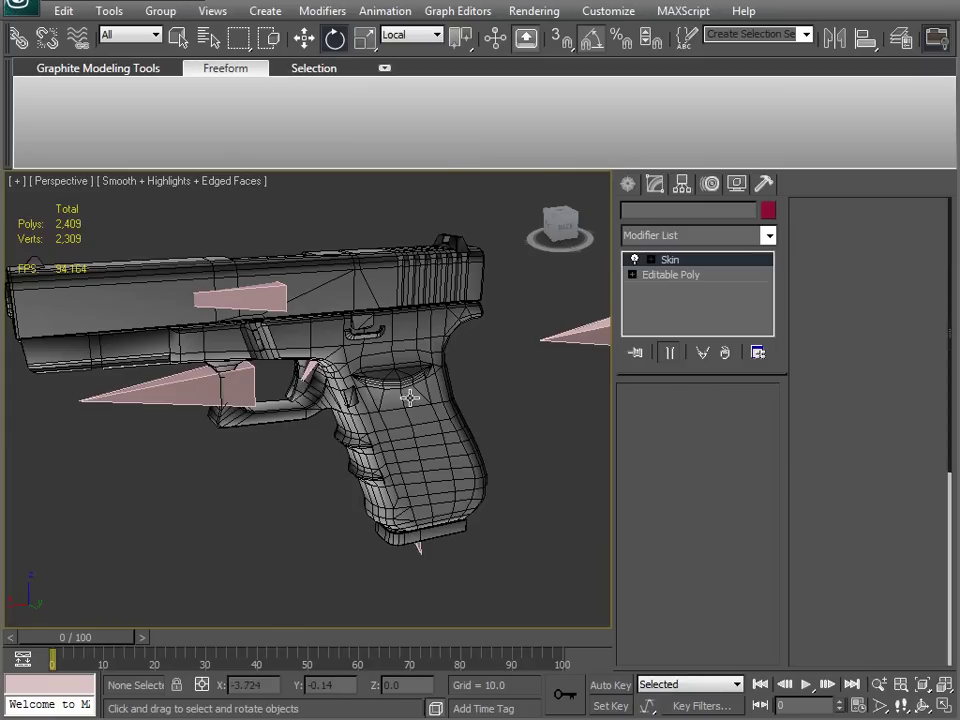
Step: Try to reset the scale of the skinned grip mesh to 100 percent
{"action": "key", "text": "r"}
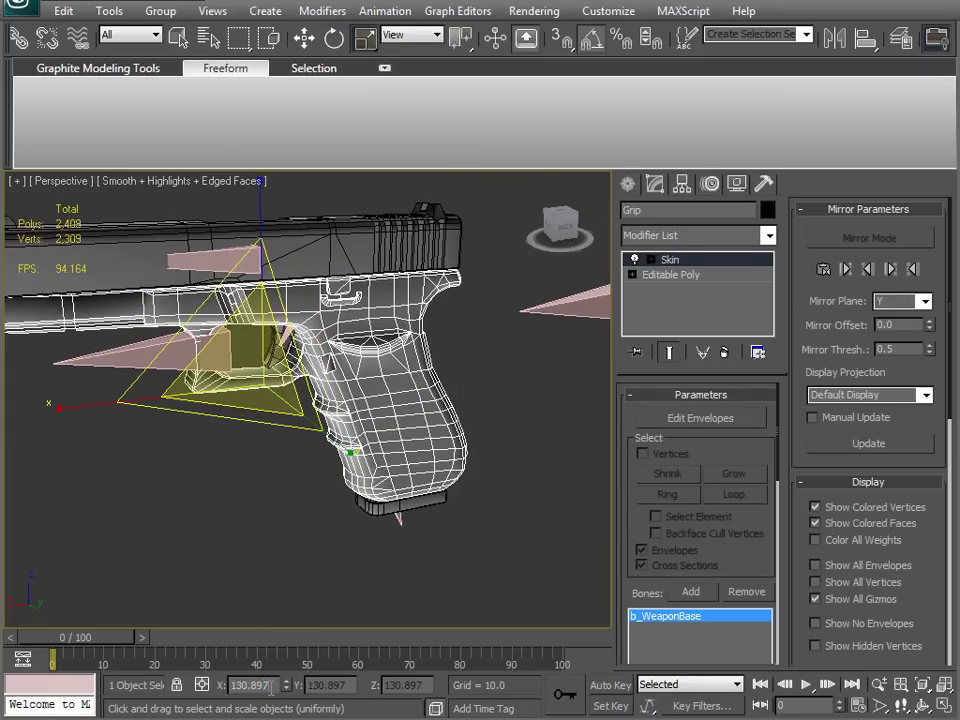
{"action": "middle_click_drag", "start_coordinate": [268, 484], "coordinate": [385, 451]}
{"action": "left_click", "coordinate": [682, 185]}
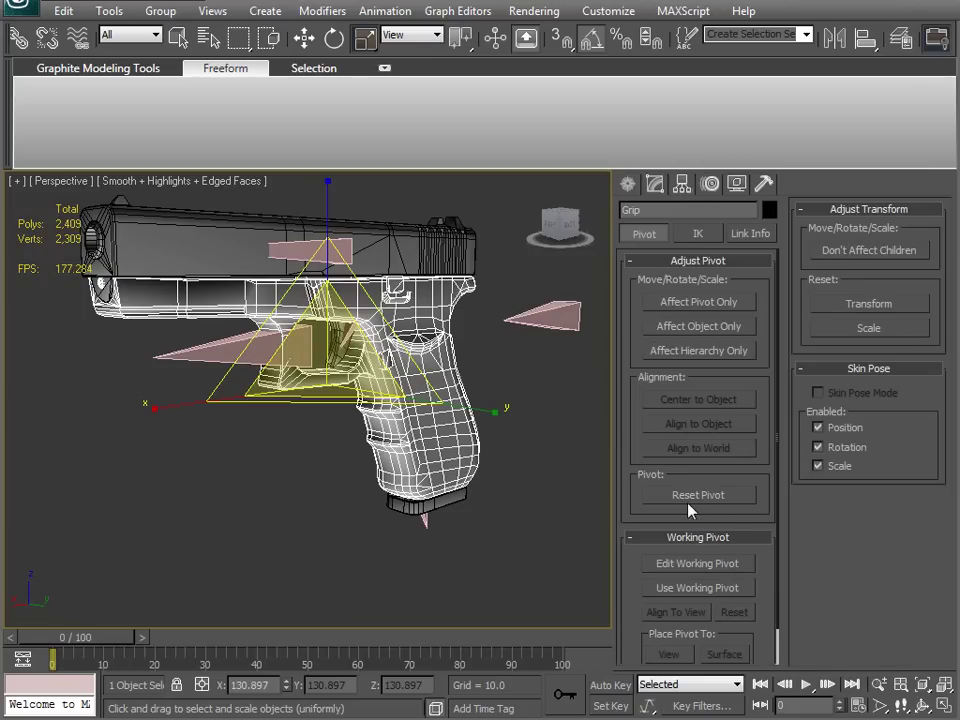
{"action": "left_click", "coordinate": [866, 328]}
{"action": "middle_click_drag", "start_coordinate": [369, 450], "coordinate": [367, 522], "text": "alt"}
{"action": "left_click", "coordinate": [519, 459]}
{"action": "left_click", "coordinate": [446, 405]}
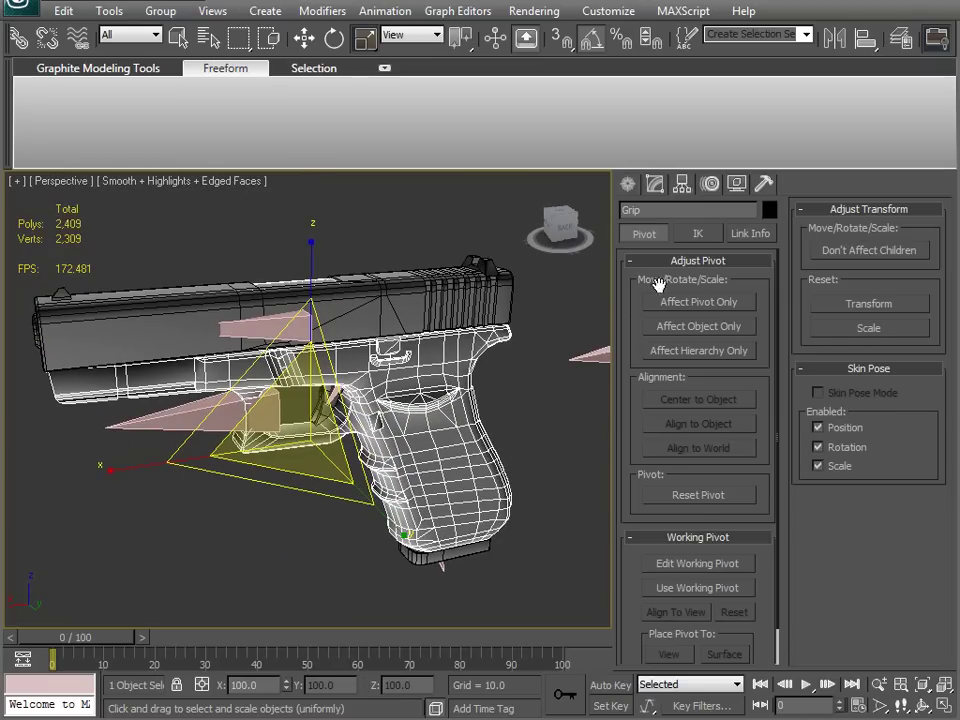
Step: Inspect the skinned grip mesh from several angles and undo its scale reset
{"action": "left_click", "coordinate": [658, 186]}
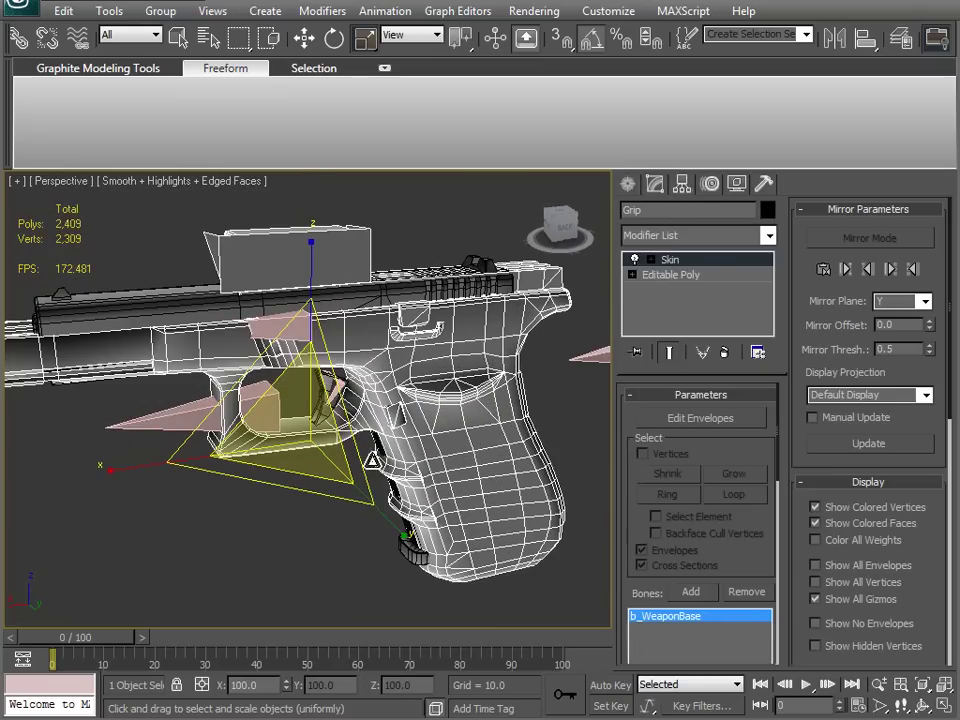
{"action": "middle_click_drag", "start_coordinate": [350, 446], "coordinate": [315, 384], "text": "alt"}
{"action": "middle_click_drag", "start_coordinate": [426, 437], "coordinate": [393, 455], "text": "alt"}
{"action": "middle_click_drag", "start_coordinate": [160, 380], "coordinate": [200, 385], "text": "alt"}
{"action": "left_click", "coordinate": [415, 432]}
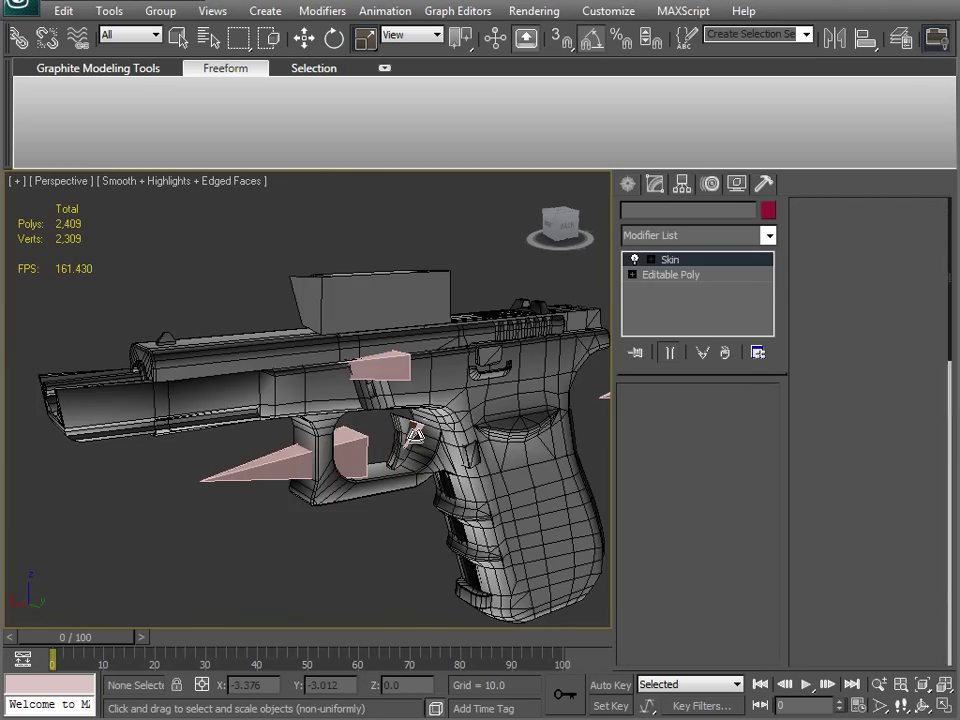
{"action": "left_click", "coordinate": [415, 432]}
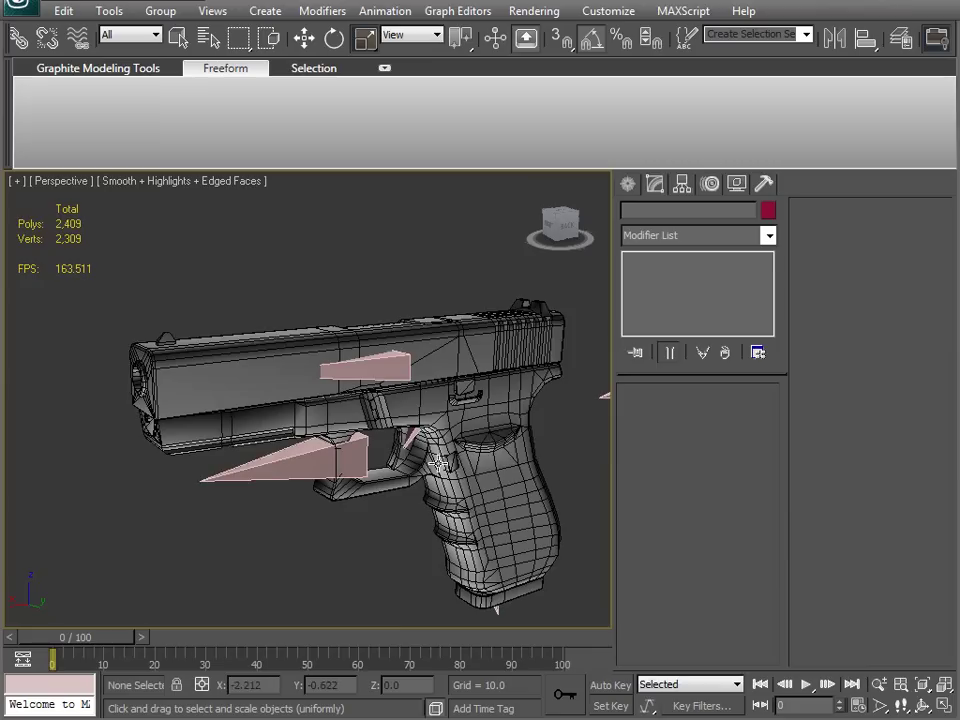
{"action": "middle_click_drag", "start_coordinate": [438, 463], "coordinate": [426, 434]}
{"action": "left_click", "coordinate": [479, 414]}
{"action": "middle_click_drag", "start_coordinate": [479, 414], "coordinate": [443, 458], "text": "alt"}
{"action": "left_click", "coordinate": [399, 395], "text": "ctrl"}
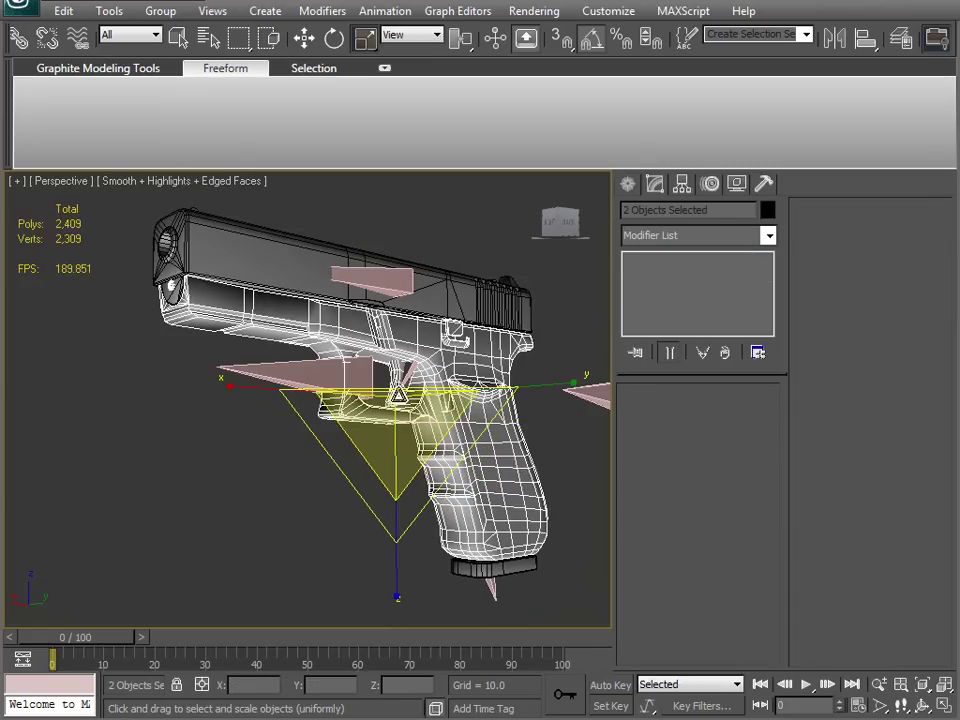
{"action": "left_click", "coordinate": [483, 305], "text": "ctrl"}
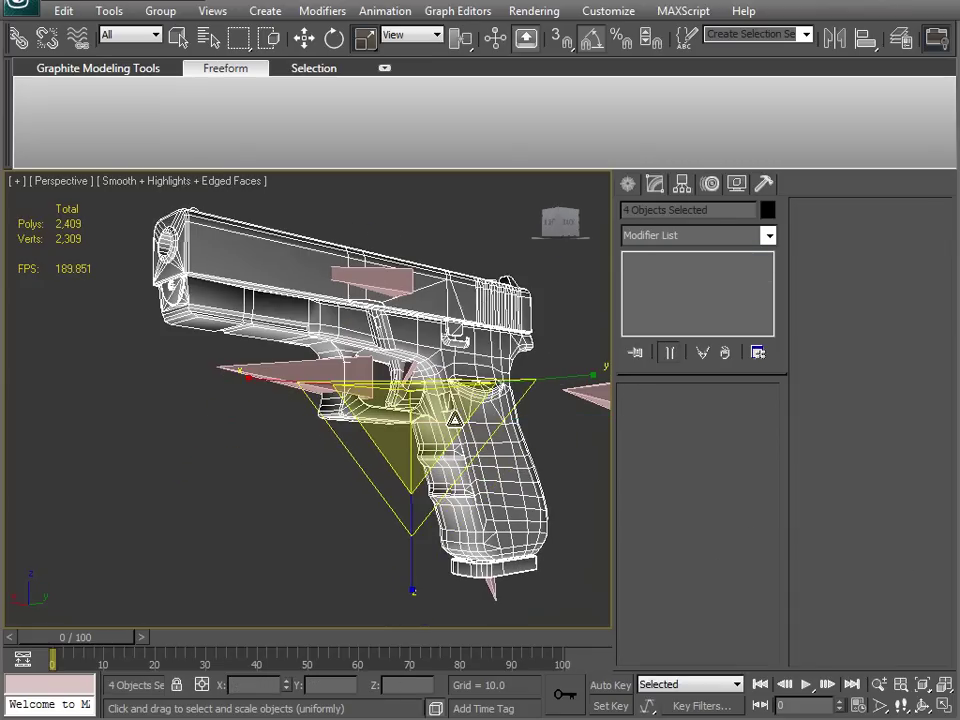
{"action": "middle_click_drag", "start_coordinate": [455, 420], "coordinate": [453, 432]}
{"action": "key", "text": "ctrl+d"}
Step: Remove the Skin modifier from the magazine, grip, trigger and slide meshes
{"action": "left_click", "coordinate": [520, 572]}
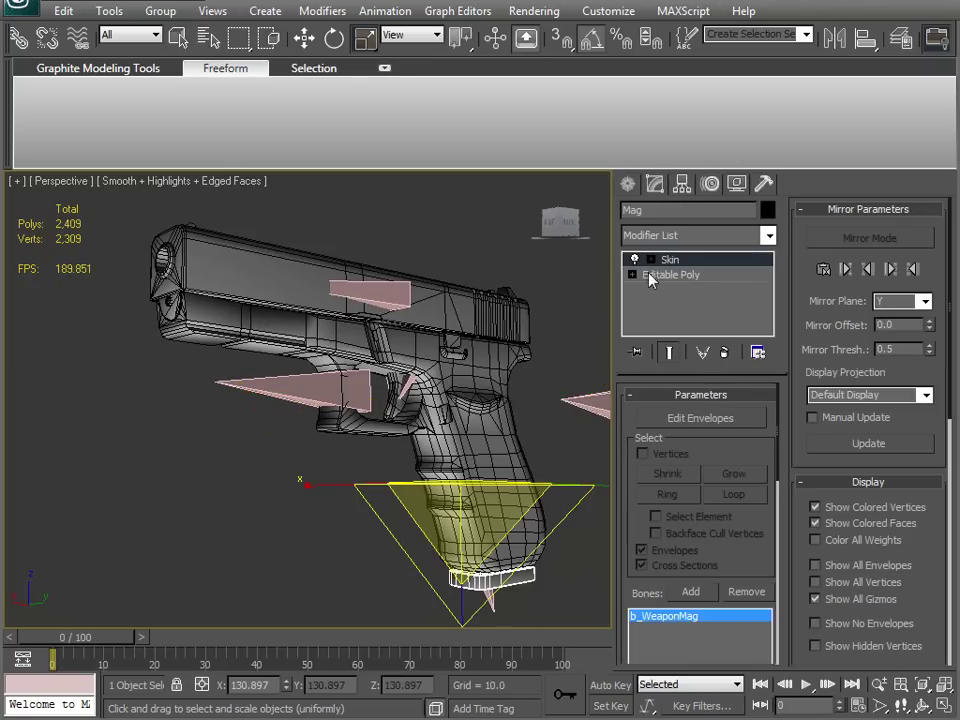
{"action": "left_click", "coordinate": [547, 504]}
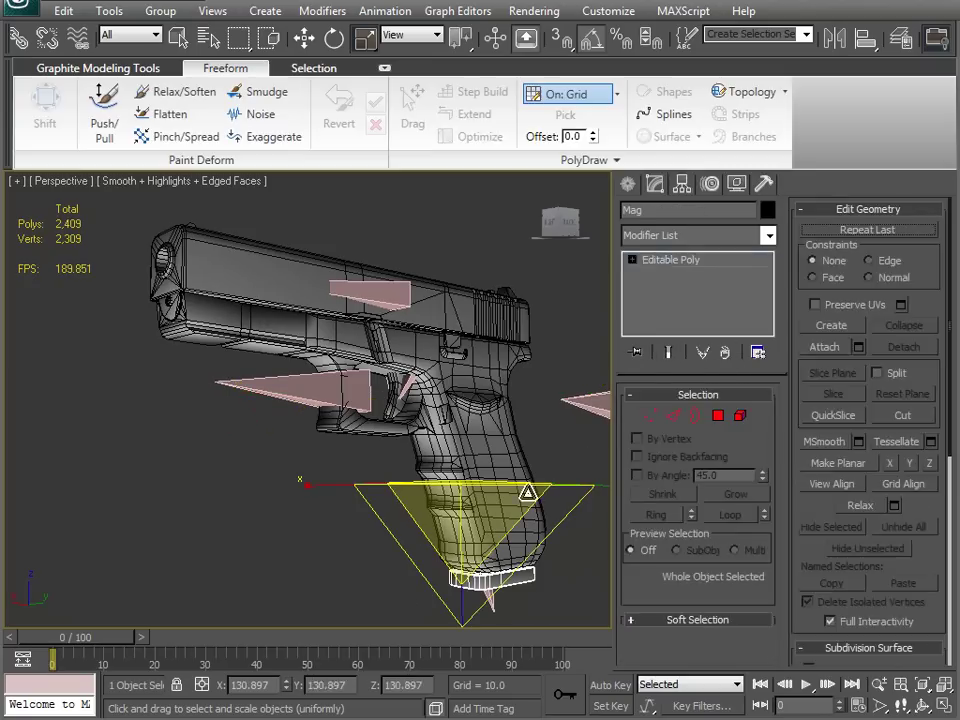
{"action": "left_click", "coordinate": [718, 353]}
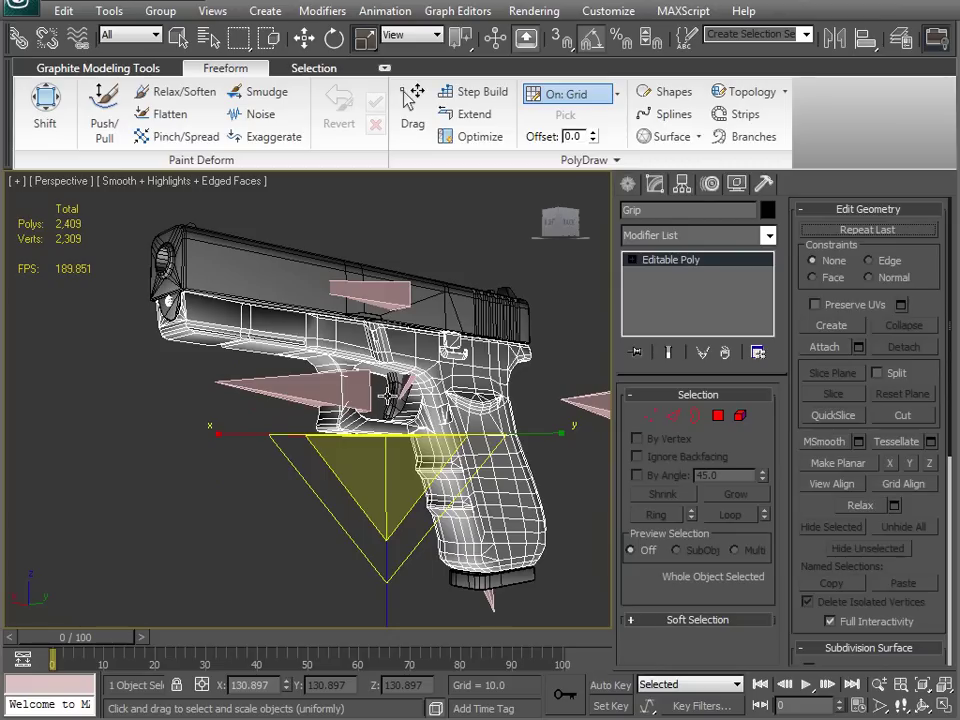
{"action": "left_click", "coordinate": [388, 397]}
{"action": "left_click", "coordinate": [718, 353]}
{"action": "left_click", "coordinate": [446, 304]}
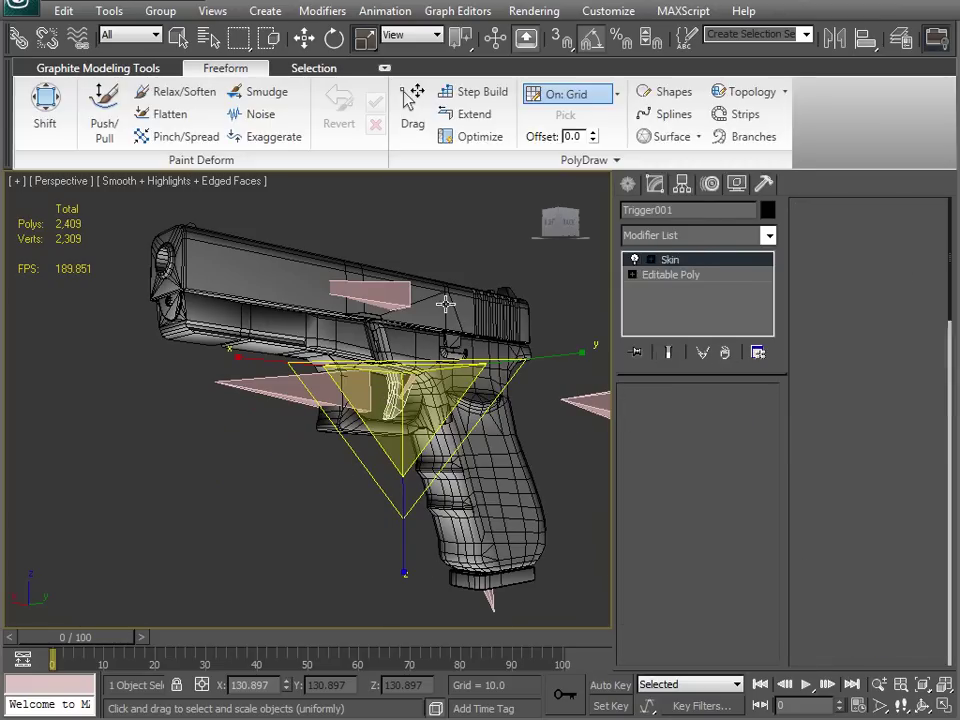
{"action": "left_click", "coordinate": [725, 352]}
Step: Remove the Skin modifier from the bullet mesh inside the gun, using wireframe display to reach it, and restore shaded display
{"action": "middle_click_drag", "start_coordinate": [377, 380], "coordinate": [228, 460], "text": "alt"}
{"action": "left_click", "coordinate": [423, 383]}
{"action": "scroll", "coordinate": [418, 433], "scroll_direction": "up", "scroll_amount": 5}
{"action": "key", "text": "F3"}
{"action": "left_click", "coordinate": [320, 403]}
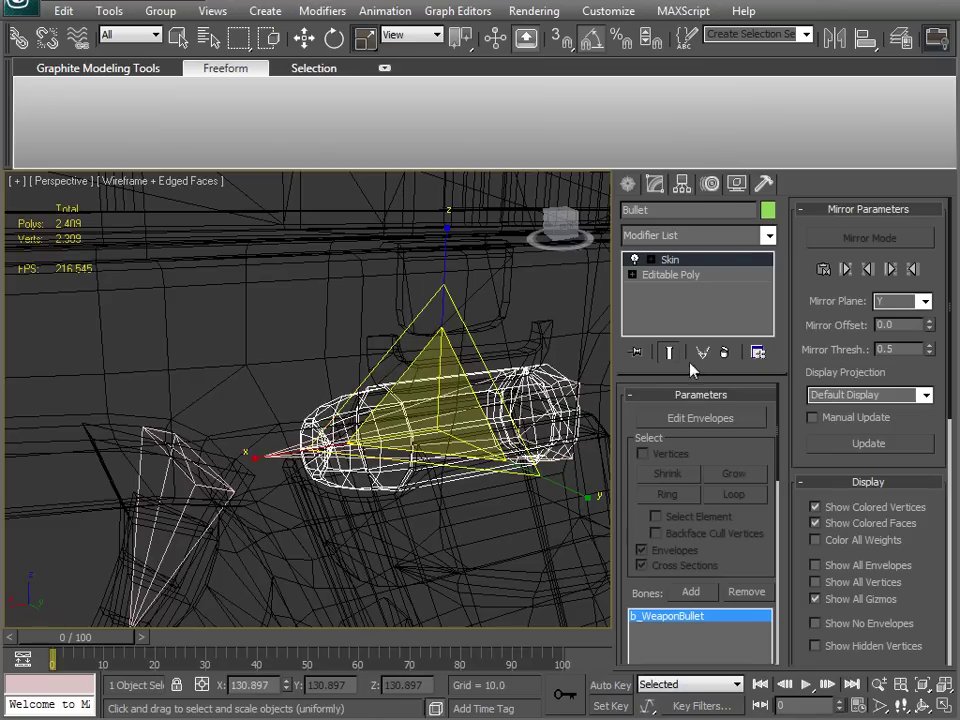
{"action": "left_click", "coordinate": [720, 353]}
{"action": "mouse_move", "coordinate": [296, 363]}
{"action": "middle_mouse_down"}
{"action": "mouse_move", "coordinate": [323, 385]}
{"action": "mouse_move", "coordinate": [373, 347]}
{"action": "middle_mouse_up"}
{"action": "key", "text": "F3"}
{"action": "scroll", "coordinate": [358, 399], "scroll_direction": "down", "scroll_amount": 5}
{"action": "mouse_move", "coordinate": [344, 468]}
{"action": "middle_mouse_down", "text": "alt"}
{"action": "mouse_move", "coordinate": [488, 328]}
{"action": "mouse_move", "coordinate": [360, 467]}
{"action": "mouse_move", "coordinate": [510, 375]}
{"action": "mouse_move", "coordinate": [467, 360]}
{"action": "mouse_move", "coordinate": [378, 460]}
{"action": "mouse_move", "coordinate": [335, 462]}
{"action": "mouse_move", "coordinate": [369, 471]}
{"action": "mouse_move", "coordinate": [343, 450]}
{"action": "mouse_move", "coordinate": [358, 454]}
{"action": "mouse_move", "coordinate": [269, 440]}
{"action": "mouse_move", "coordinate": [320, 474]}
{"action": "mouse_move", "coordinate": [253, 476]}
{"action": "mouse_move", "coordinate": [185, 435]}
{"action": "mouse_move", "coordinate": [291, 450]}
{"action": "mouse_move", "coordinate": [371, 485]}
{"action": "mouse_move", "coordinate": [422, 486]}
{"action": "mouse_move", "coordinate": [467, 510]}
{"action": "middle_mouse_up", "text": "alt"}
Step: Hide the magazine, grip, trigger, slide and bullet meshes, leaving only the pyramid bones in the scene
{"action": "left_click", "coordinate": [224, 404]}
{"action": "scroll", "coordinate": [204, 454], "scroll_direction": "down", "scroll_amount": 2}
{"action": "scroll", "coordinate": [204, 454], "scroll_direction": "up", "scroll_amount": 2}
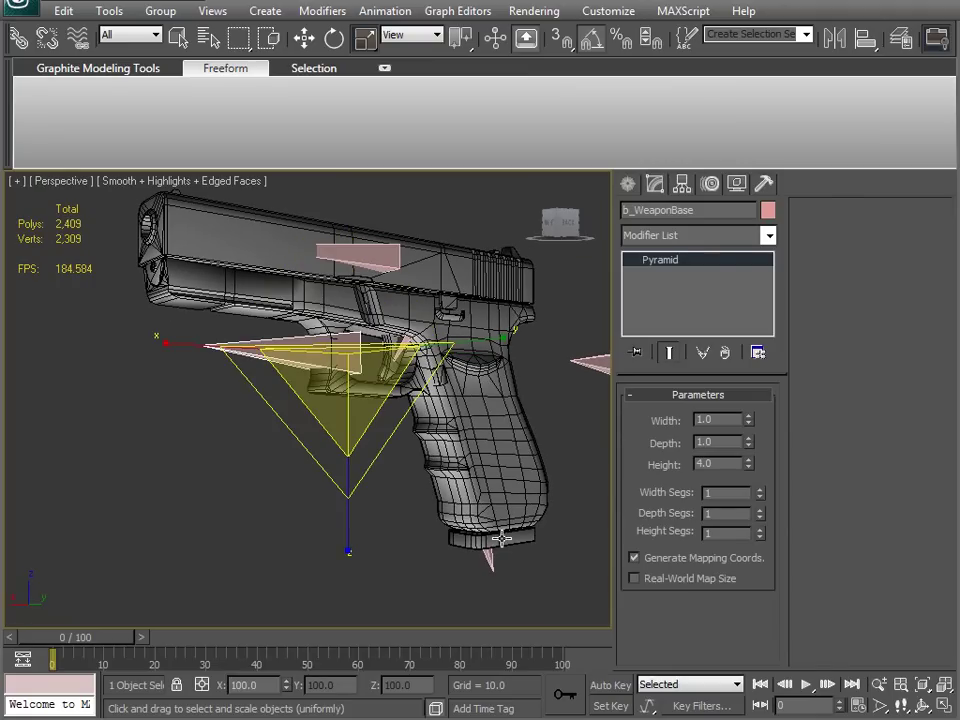
{"action": "left_click", "coordinate": [502, 538]}
{"action": "left_click", "coordinate": [492, 391], "text": "ctrl"}
{"action": "left_click", "coordinate": [391, 367], "text": "ctrl"}
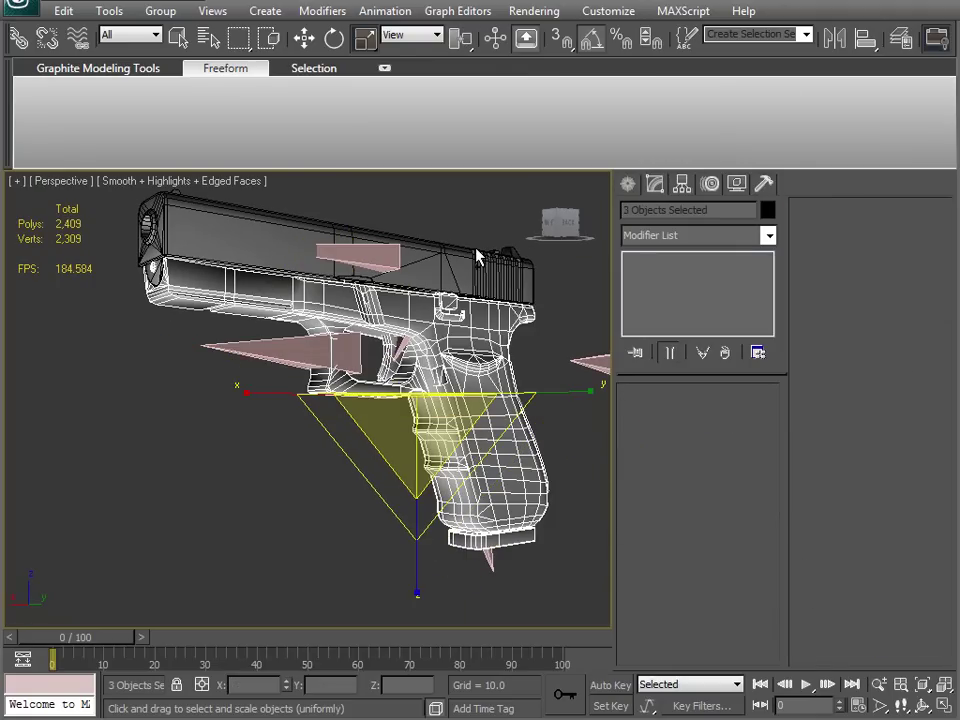
{"action": "left_click", "coordinate": [468, 261], "text": "ctrl"}
{"action": "right_click", "coordinate": [464, 260]}
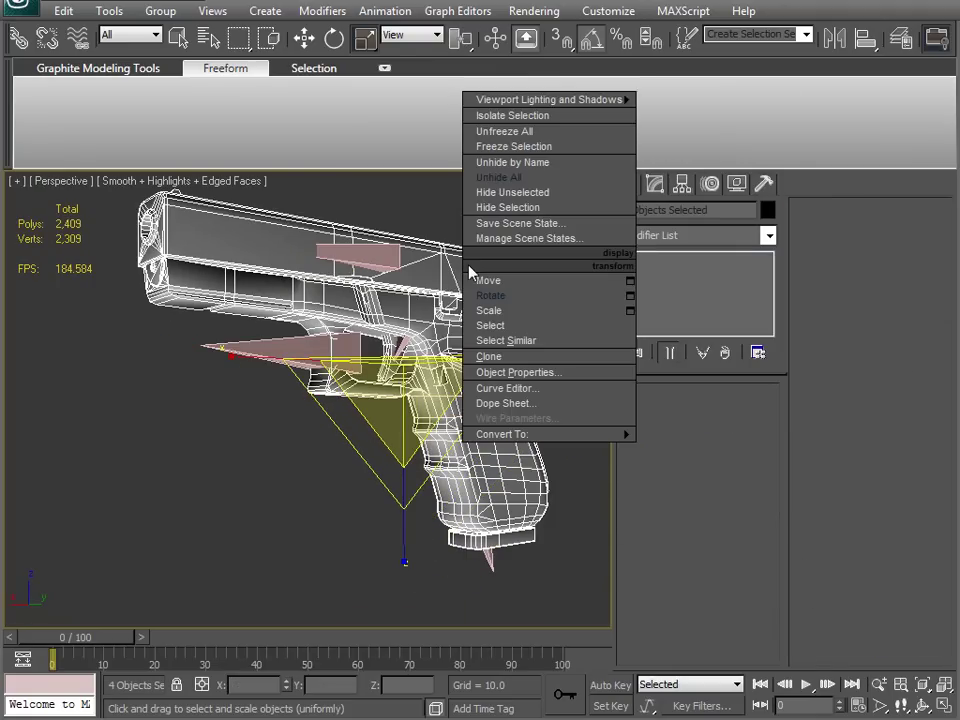
{"action": "left_click", "coordinate": [528, 208]}
{"action": "left_click", "coordinate": [452, 355]}
{"action": "right_click", "coordinate": [452, 355]}
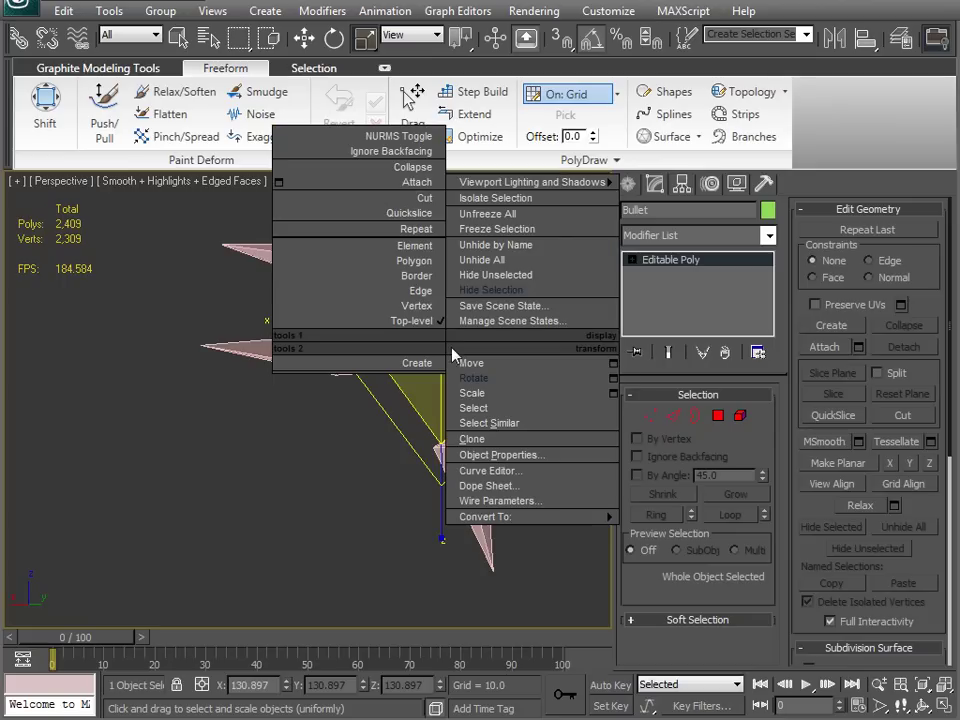
{"action": "left_click", "coordinate": [484, 287]}
Step: Link the b_WeaponBullet bone to the magazine bone as its parent
{"action": "middle_click_drag", "start_coordinate": [465, 342], "coordinate": [400, 431], "text": "alt"}
{"action": "scroll", "coordinate": [400, 431], "scroll_direction": "down", "scroll_amount": 2}
{"action": "middle_click_drag", "start_coordinate": [339, 414], "coordinate": [336, 410]}
{"action": "scroll", "coordinate": [270, 392], "scroll_direction": "down", "scroll_amount": 5}
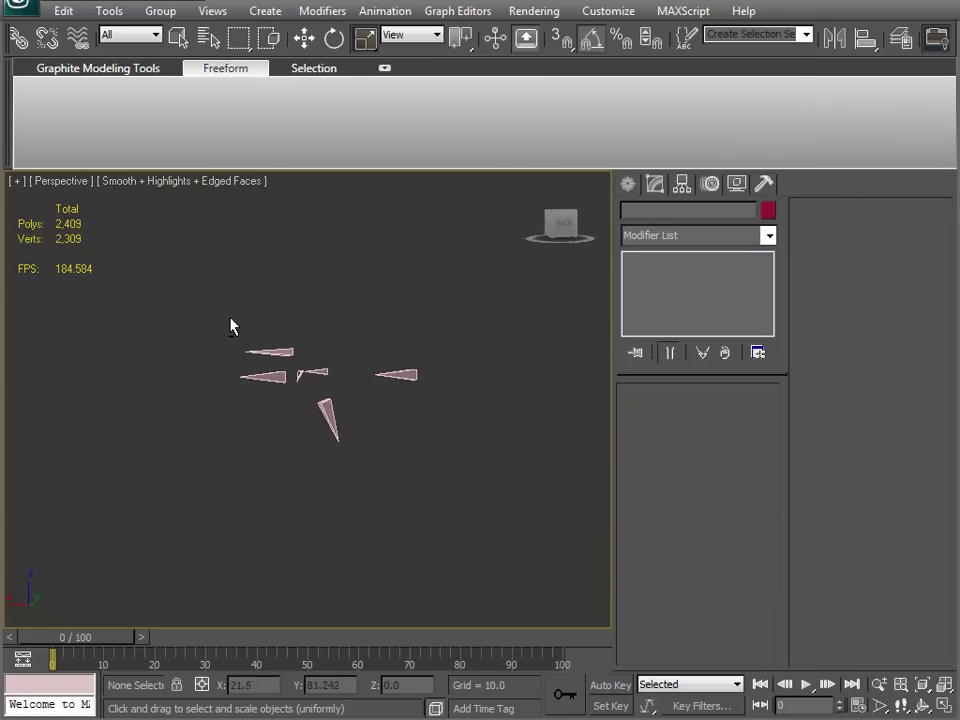
{"action": "left_click_drag", "start_coordinate": [178, 291], "coordinate": [398, 420]}
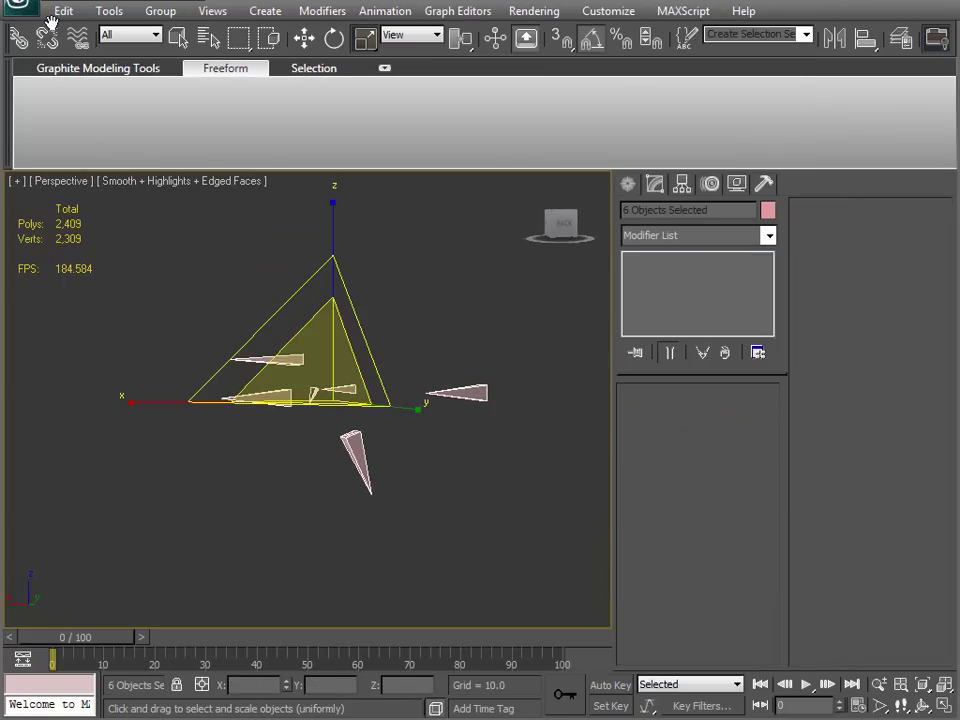
{"action": "left_click", "coordinate": [474, 310]}
{"action": "middle_click_drag", "start_coordinate": [361, 460], "coordinate": [324, 505]}
{"action": "scroll", "coordinate": [416, 420], "scroll_direction": "up", "scroll_amount": 5}
{"action": "middle_click_drag", "start_coordinate": [418, 362], "coordinate": [347, 312]}
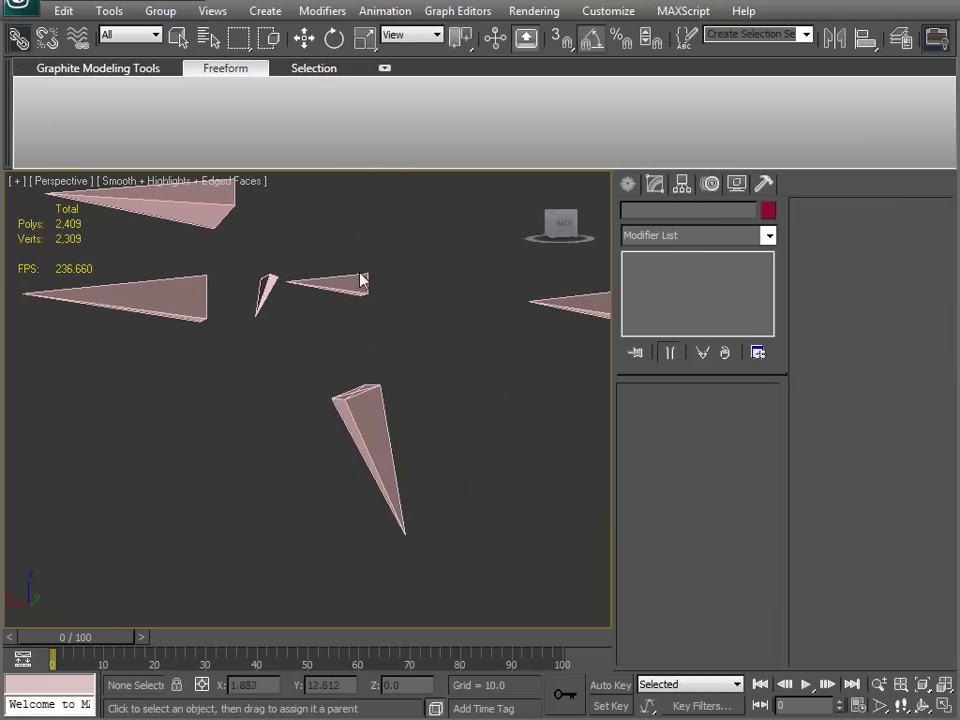
{"action": "left_click_drag", "start_coordinate": [350, 281], "coordinate": [367, 394]}
{"action": "middle_click_drag", "start_coordinate": [231, 424], "coordinate": [272, 470]}
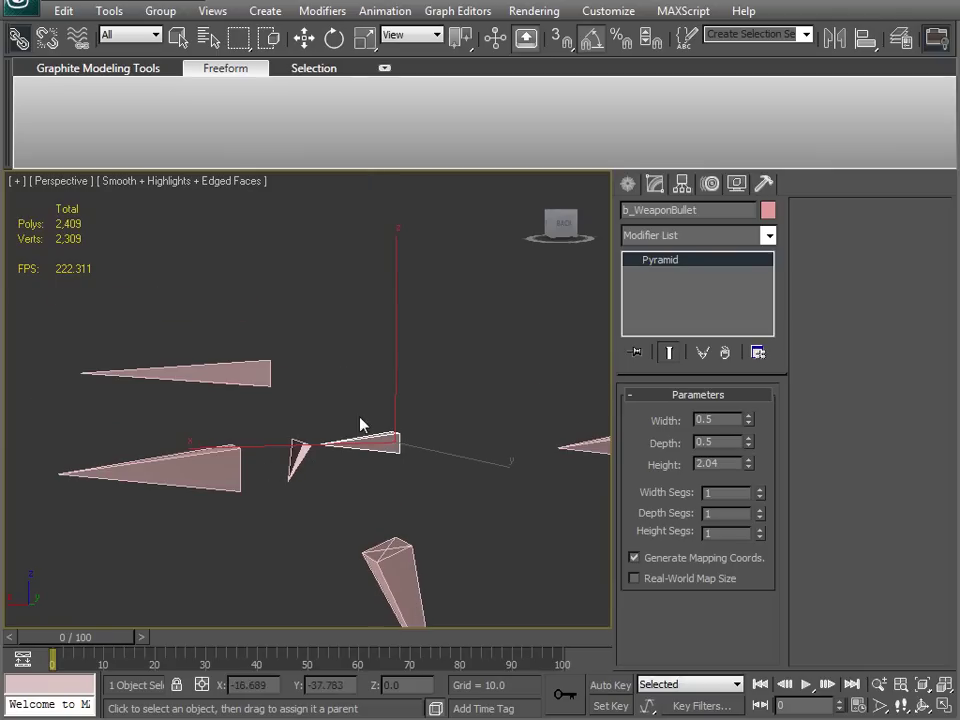
{"action": "key", "text": "w"}
Step: Unhide all the hidden gun meshes
{"action": "right_click", "coordinate": [390, 338]}
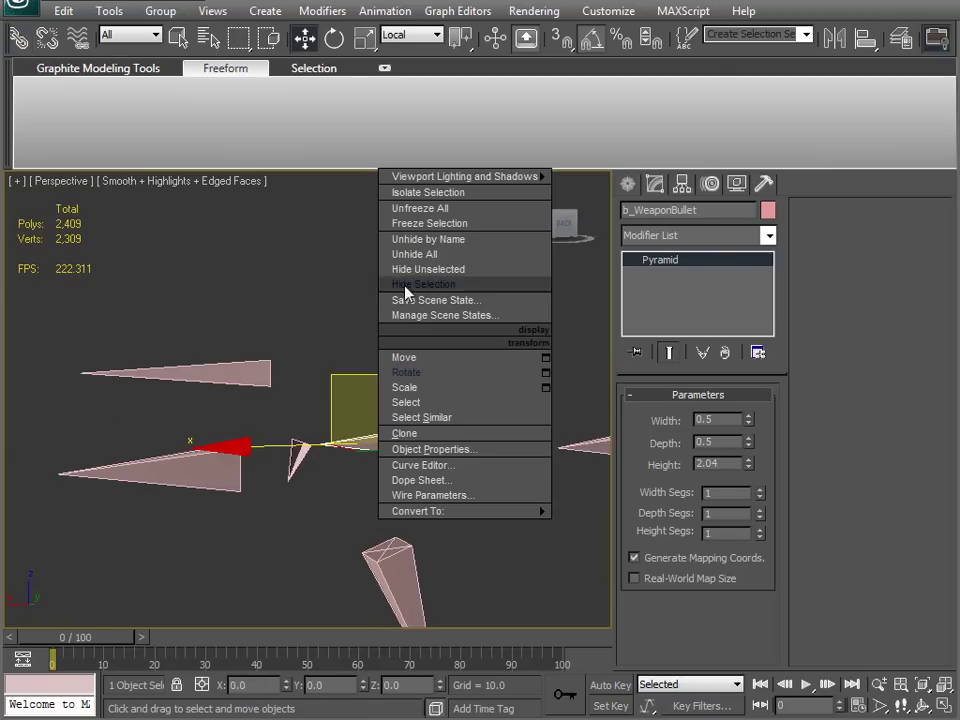
{"action": "left_click", "coordinate": [418, 257]}
{"action": "middle_click_drag", "start_coordinate": [261, 495], "coordinate": [279, 430]}
Step: Move the b_WeaponBase bone about 0.5 units along its local X axis toward the trigger, inside the trigger guard opening
{"action": "left_click", "coordinate": [219, 400]}
{"action": "mouse_move", "coordinate": [232, 470]}
{"action": "middle_mouse_down", "text": "alt"}
{"action": "mouse_move", "coordinate": [240, 474]}
{"action": "mouse_move", "coordinate": [233, 456]}
{"action": "middle_mouse_up", "text": "alt"}
{"action": "middle_click_drag", "start_coordinate": [233, 456], "coordinate": [230, 467]}
{"action": "scroll", "coordinate": [229, 467], "scroll_direction": "up", "scroll_amount": 6}
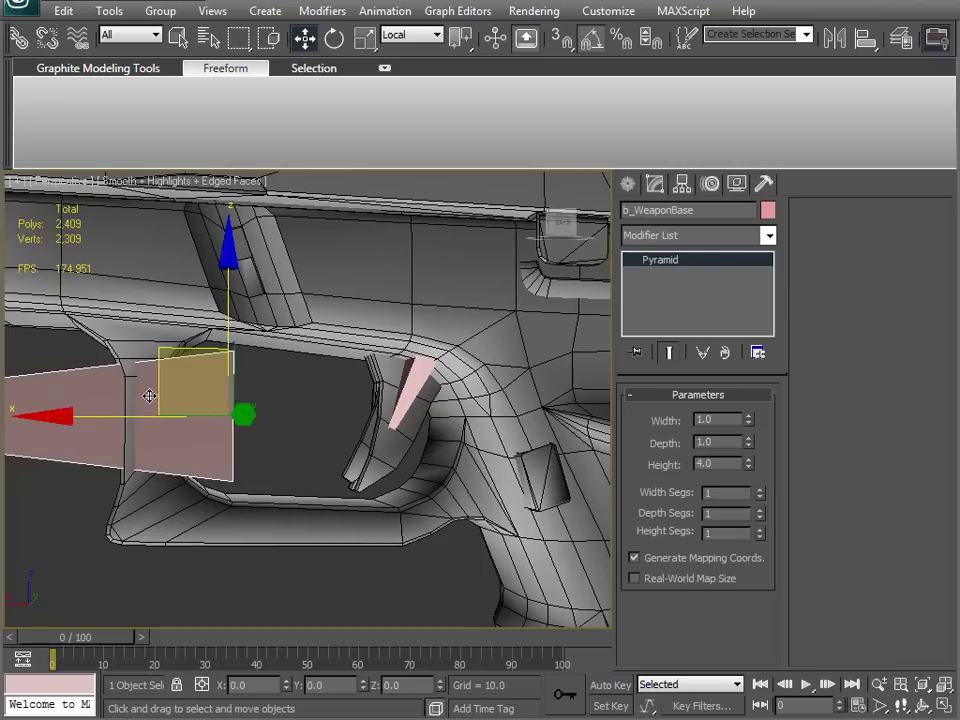
{"action": "left_click_drag", "start_coordinate": [127, 416], "coordinate": [181, 422]}
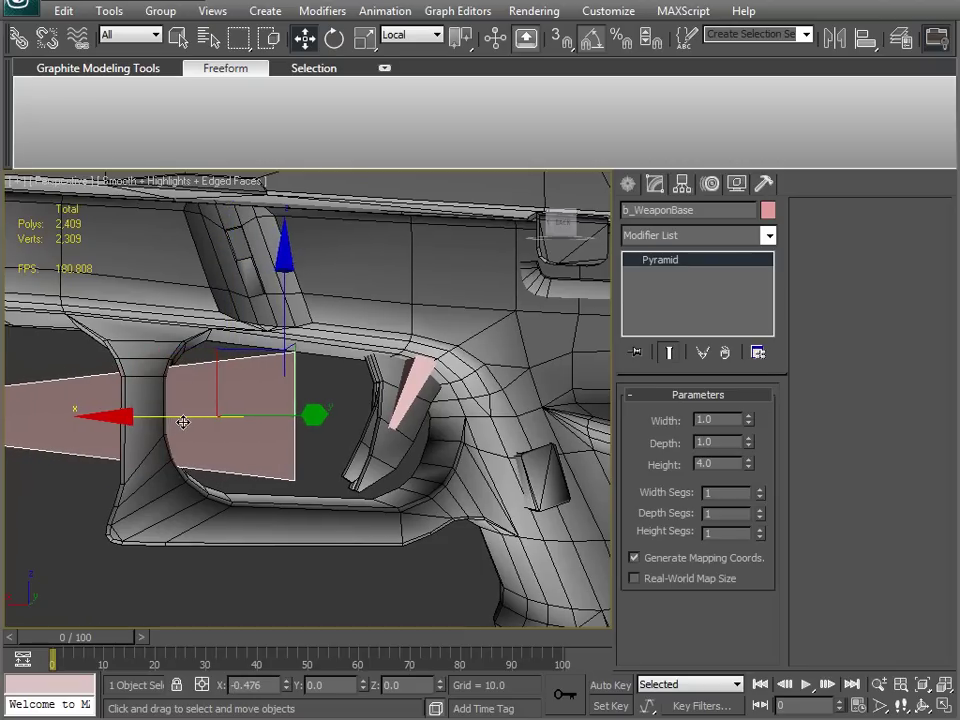
{"action": "mouse_move", "coordinate": [256, 451]}
{"action": "middle_mouse_down"}
{"action": "mouse_move", "coordinate": [238, 418]}
{"action": "mouse_move", "coordinate": [241, 443]}
{"action": "middle_mouse_up"}
{"action": "left_click_drag", "start_coordinate": [117, 428], "coordinate": [124, 429]}
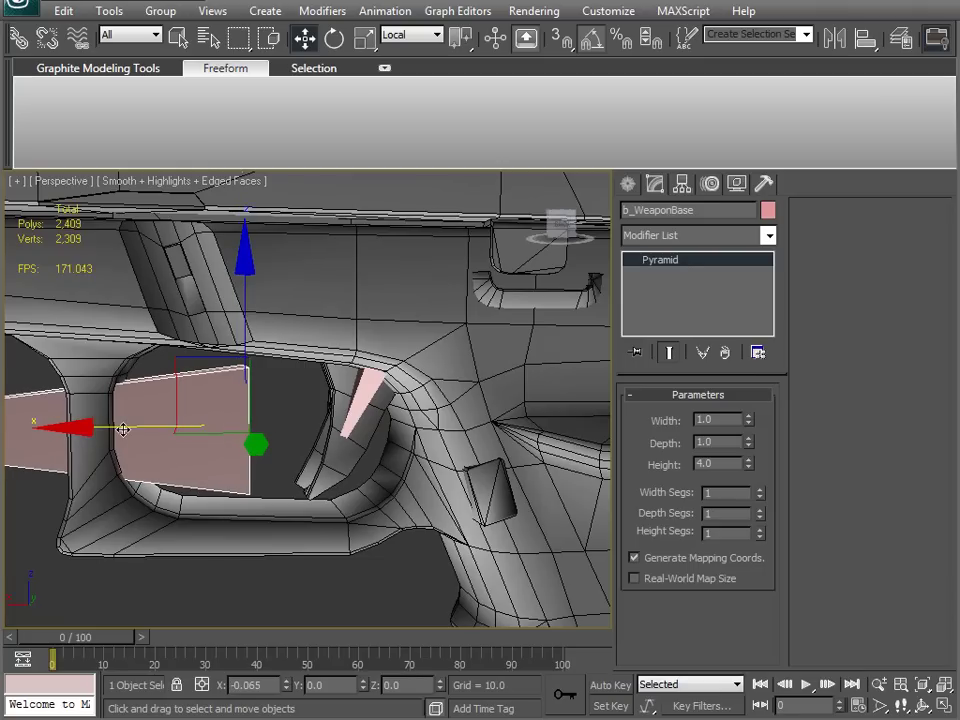
{"action": "scroll", "coordinate": [276, 428], "scroll_direction": "down", "scroll_amount": 10}
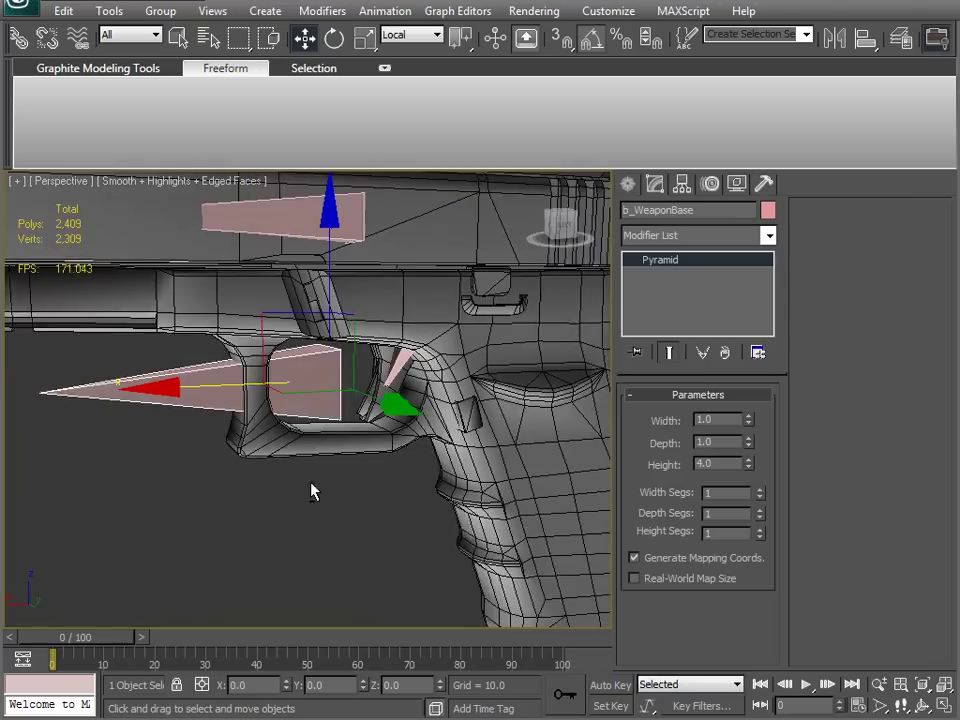
{"action": "middle_click_drag", "start_coordinate": [284, 411], "coordinate": [286, 437]}
{"action": "scroll", "coordinate": [298, 523], "scroll_direction": "up", "scroll_amount": 6}
{"action": "scroll", "coordinate": [295, 527], "scroll_direction": "down", "scroll_amount": 5}
Step: Select the grip, magazine, trigger, slide and bullet meshes together, with the view in wireframe
{"action": "left_click", "coordinate": [366, 408]}
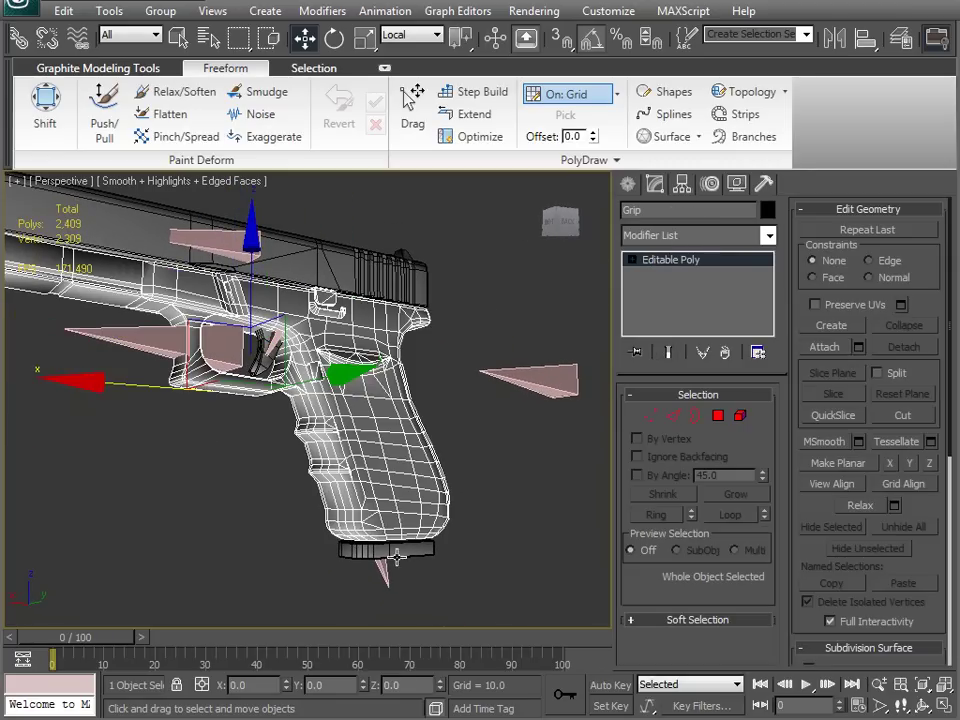
{"action": "left_click", "coordinate": [394, 552], "text": "ctrl"}
{"action": "left_click", "coordinate": [347, 268], "text": "ctrl"}
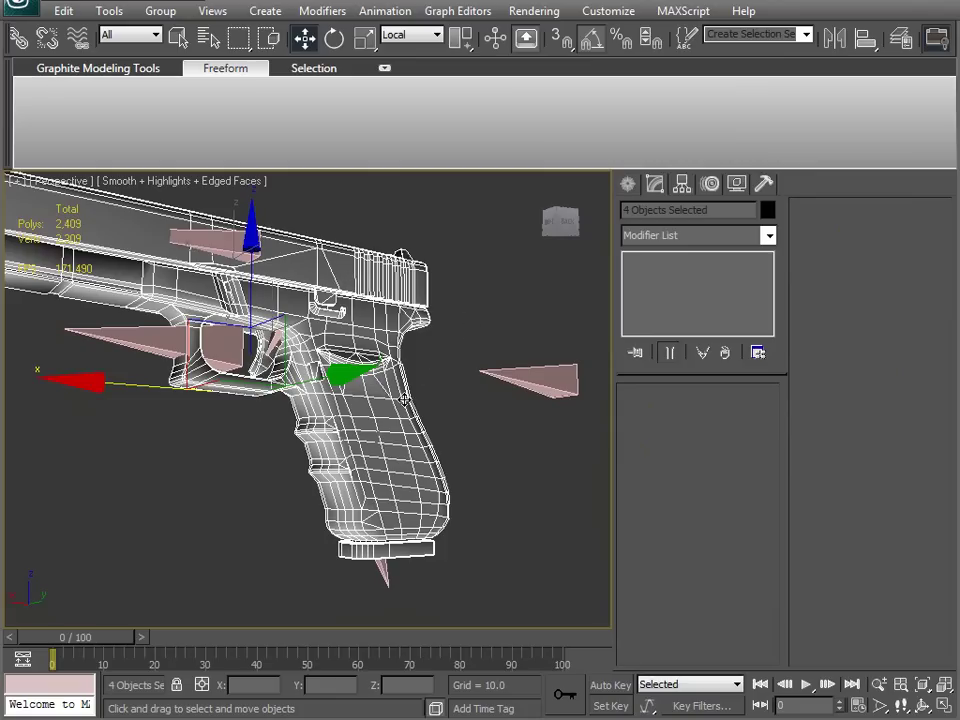
{"action": "middle_click_drag", "start_coordinate": [357, 381], "coordinate": [335, 416], "text": "alt"}
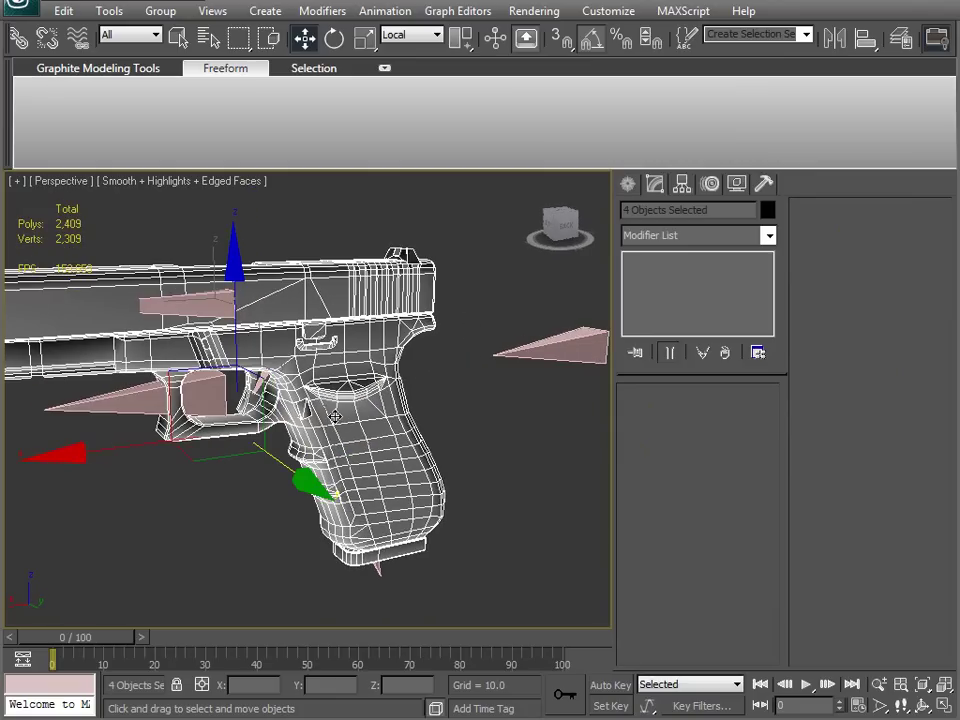
{"action": "key", "text": "F3"}
{"action": "scroll", "coordinate": [335, 416], "scroll_direction": "up", "scroll_amount": 5}
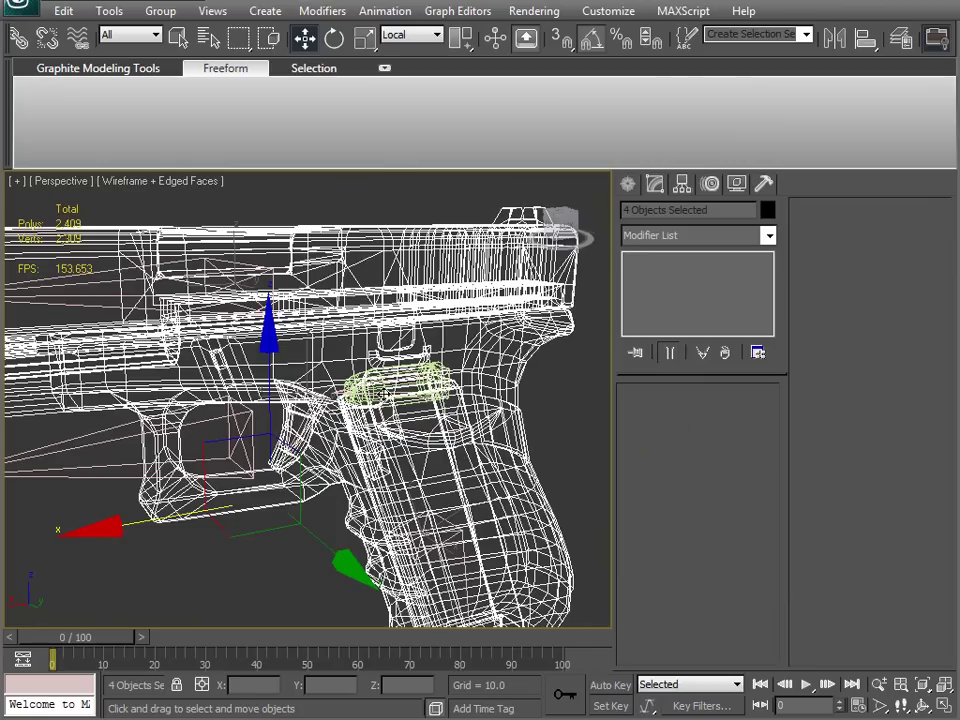
{"action": "left_click", "coordinate": [355, 381], "text": "alt"}
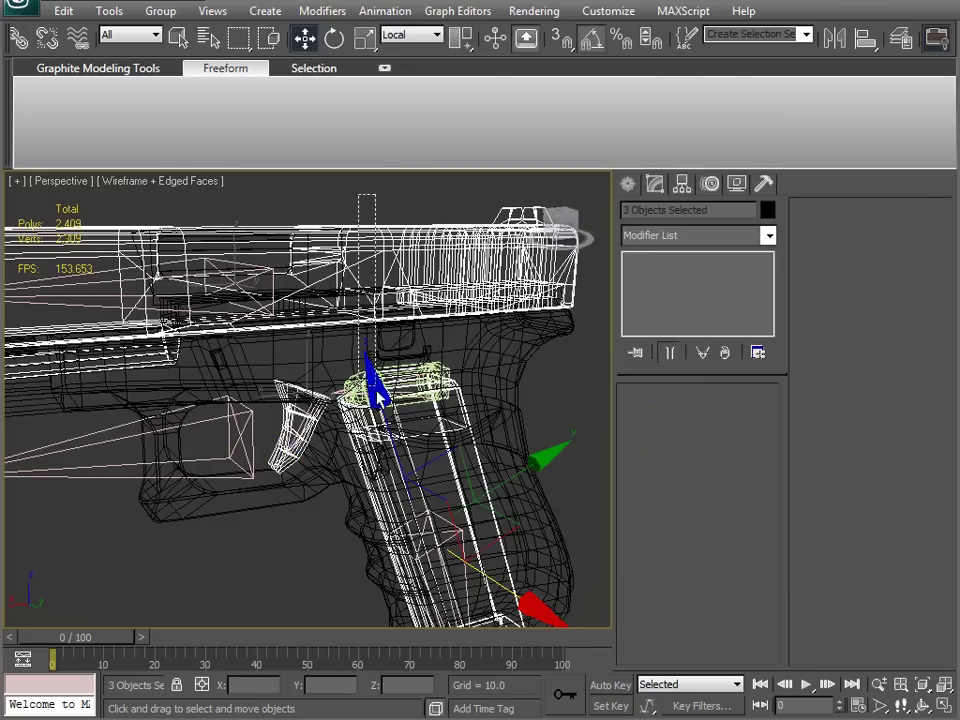
{"action": "key", "text": "ctrl+a"}
{"action": "right_click", "coordinate": [566, 380]}
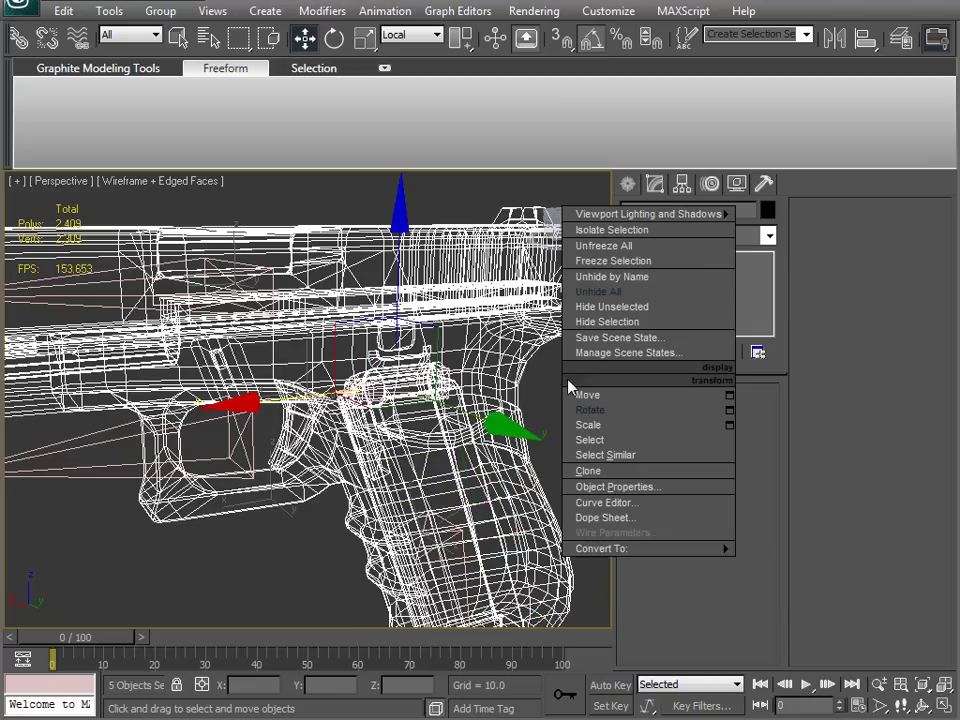
{"action": "left_click", "coordinate": [617, 325]}
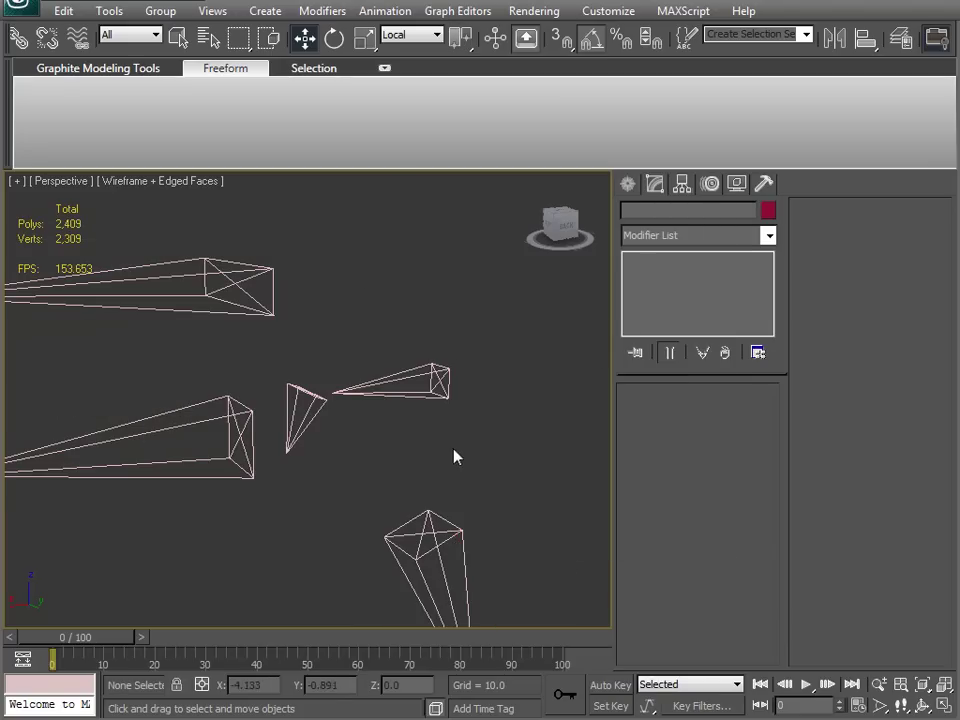
{"action": "key", "text": "ctrl+z"}
Step: Hide all the unselected bones so that only the five selected gun meshes are shown
{"action": "right_click", "coordinate": [517, 346]}
{"action": "left_click", "coordinate": [564, 281]}
{"action": "middle_click_drag", "start_coordinate": [432, 472], "coordinate": [379, 397], "text": "alt"}
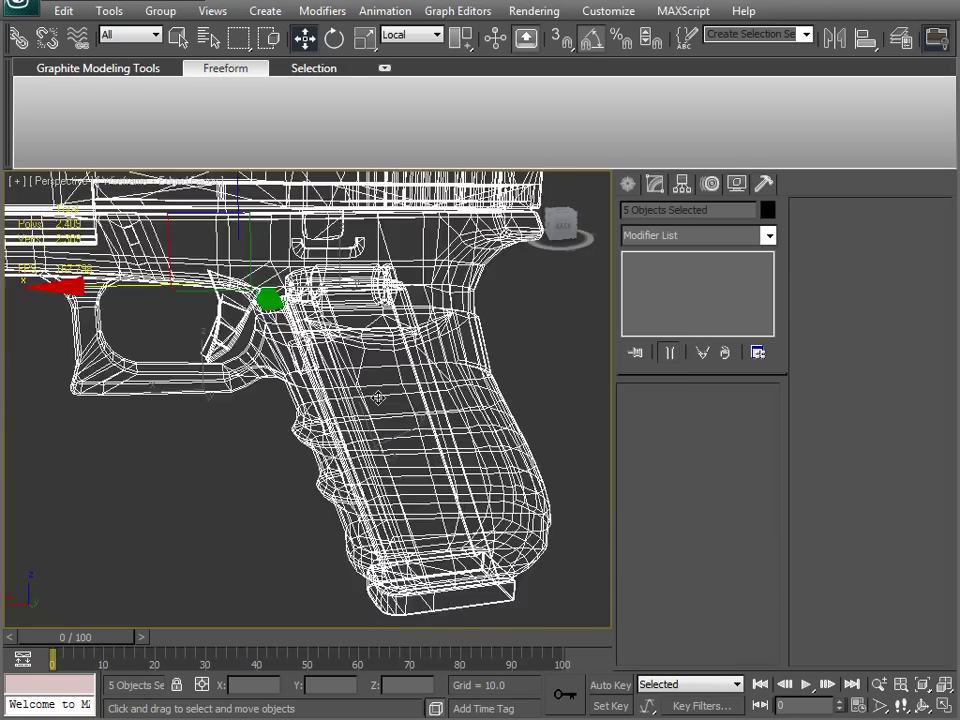
{"action": "scroll", "coordinate": [379, 397], "scroll_direction": "down", "scroll_amount": 2}
{"action": "middle_click_drag", "start_coordinate": [92, 390], "coordinate": [230, 470], "text": "alt"}
{"action": "left_click", "coordinate": [711, 187]}
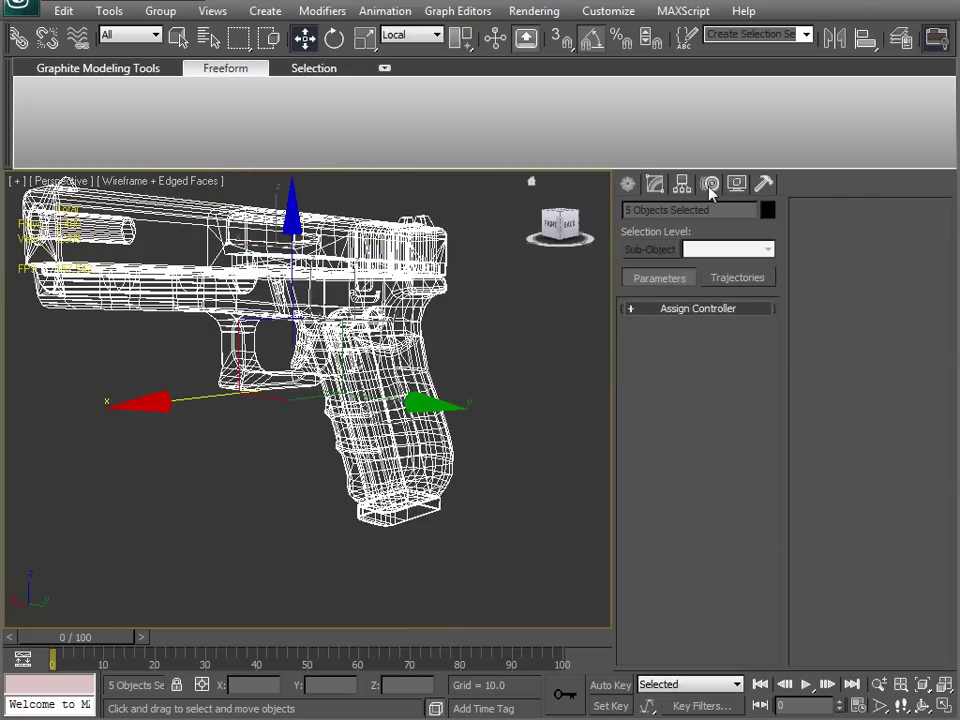
Step: Reset the scale of the five selected gun meshes, then clear the selection
{"action": "left_click", "coordinate": [684, 189]}
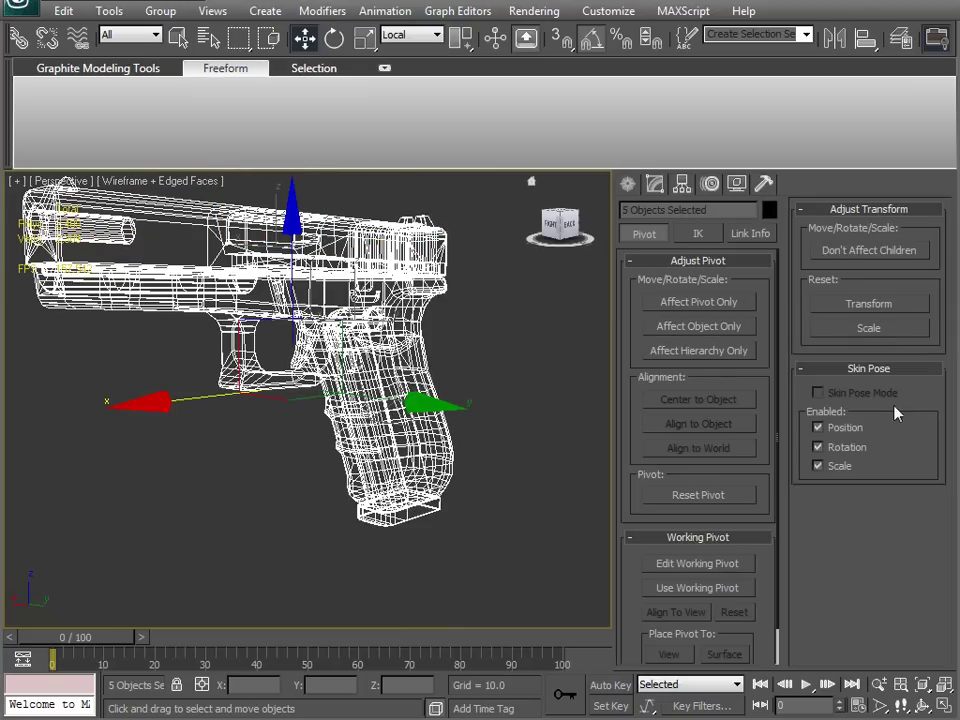
{"action": "left_click", "coordinate": [866, 333]}
{"action": "middle_click_drag", "start_coordinate": [386, 436], "coordinate": [359, 505]}
{"action": "left_click", "coordinate": [516, 450]}
Step: Check the rotation and scale values of the grip, slide and magazine meshes one by one
{"action": "left_click", "coordinate": [460, 480]}
{"action": "key", "text": "e"}
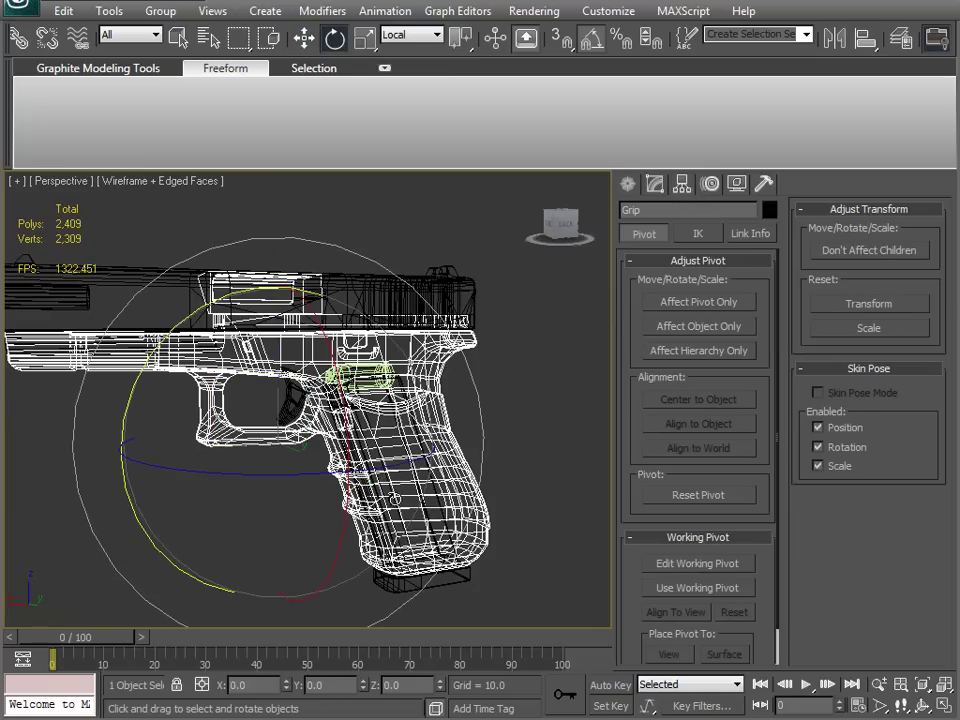
{"action": "key", "text": "r"}
{"action": "left_click", "coordinate": [385, 309]}
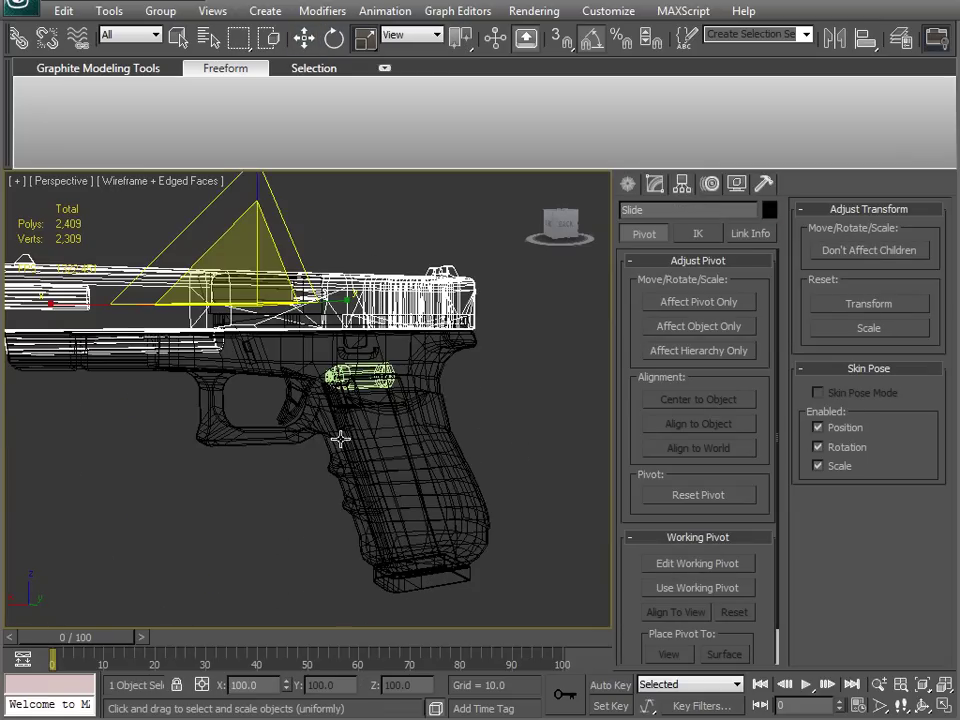
{"action": "left_click", "coordinate": [434, 587]}
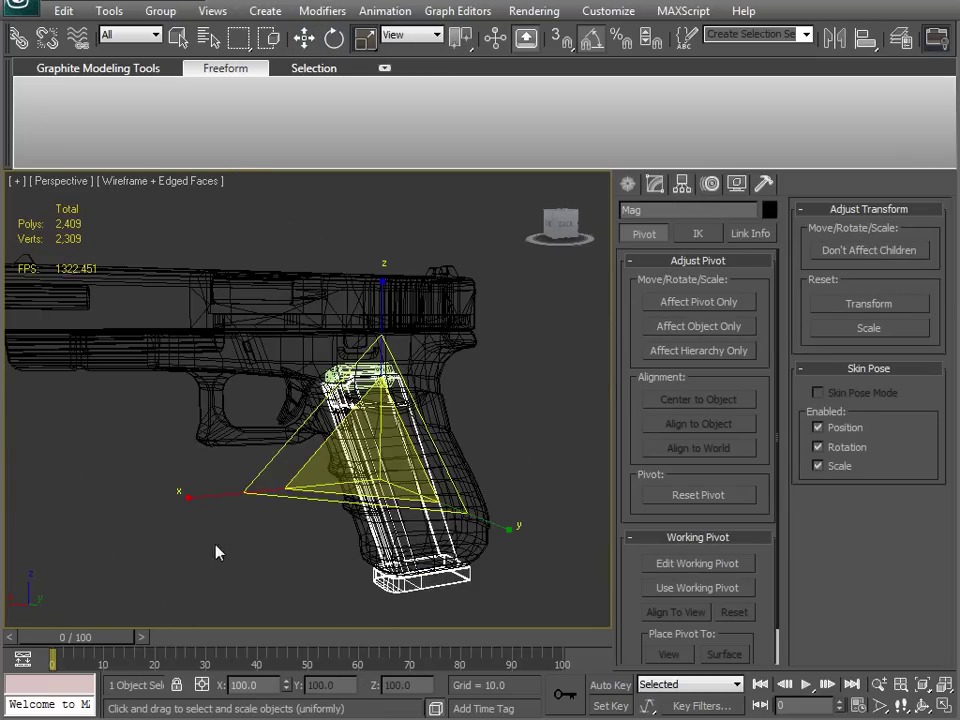
Step: Select the bullet mesh inside the grip, change its object color to dark gray, and clear the selection
{"action": "scroll", "coordinate": [336, 536], "scroll_direction": "up", "scroll_amount": 10}
{"action": "left_click", "coordinate": [485, 426]}
{"action": "middle_click_drag", "start_coordinate": [476, 440], "coordinate": [333, 372], "text": "alt"}
{"action": "left_click", "coordinate": [333, 372]}
{"action": "middle_click_drag", "start_coordinate": [433, 420], "coordinate": [343, 446]}
{"action": "key", "text": "w"}
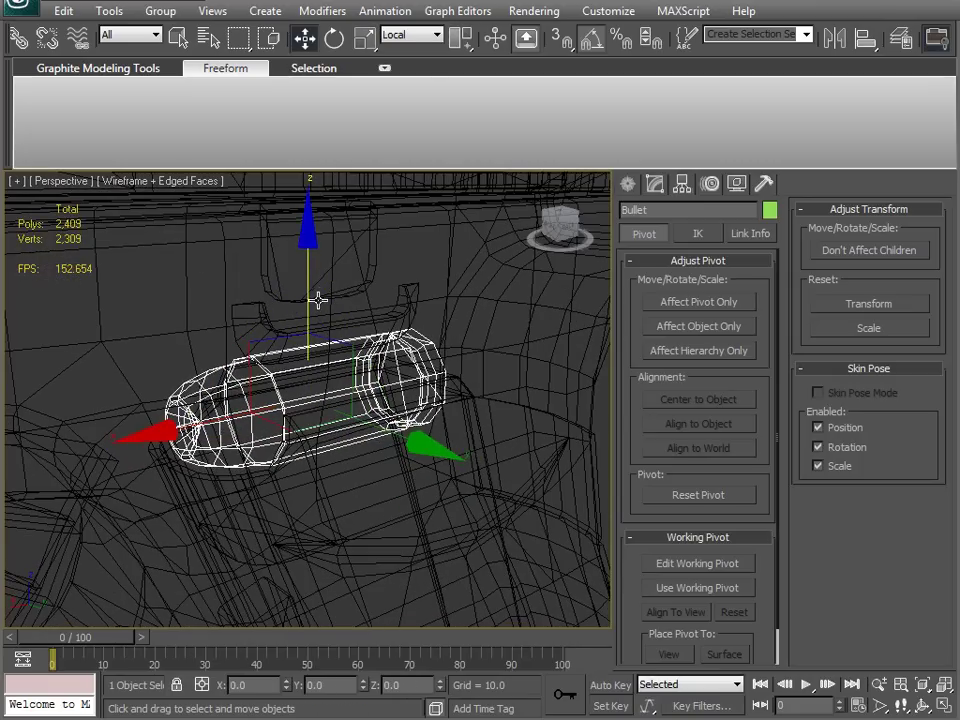
{"action": "key", "text": "r"}
{"action": "left_click", "coordinate": [769, 211]}
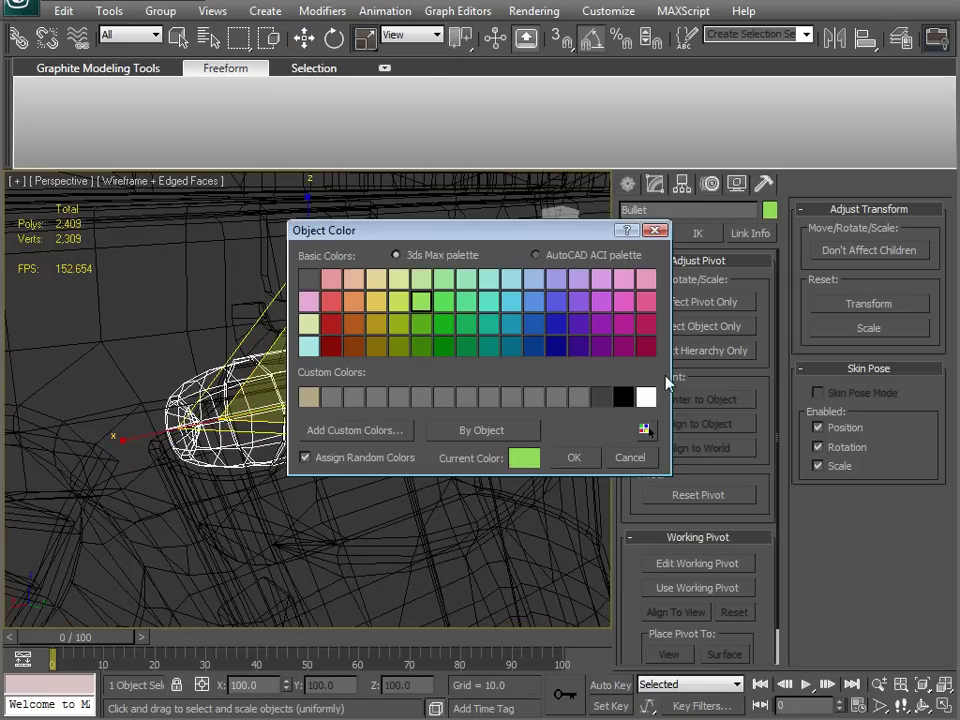
{"action": "left_click", "coordinate": [575, 457]}
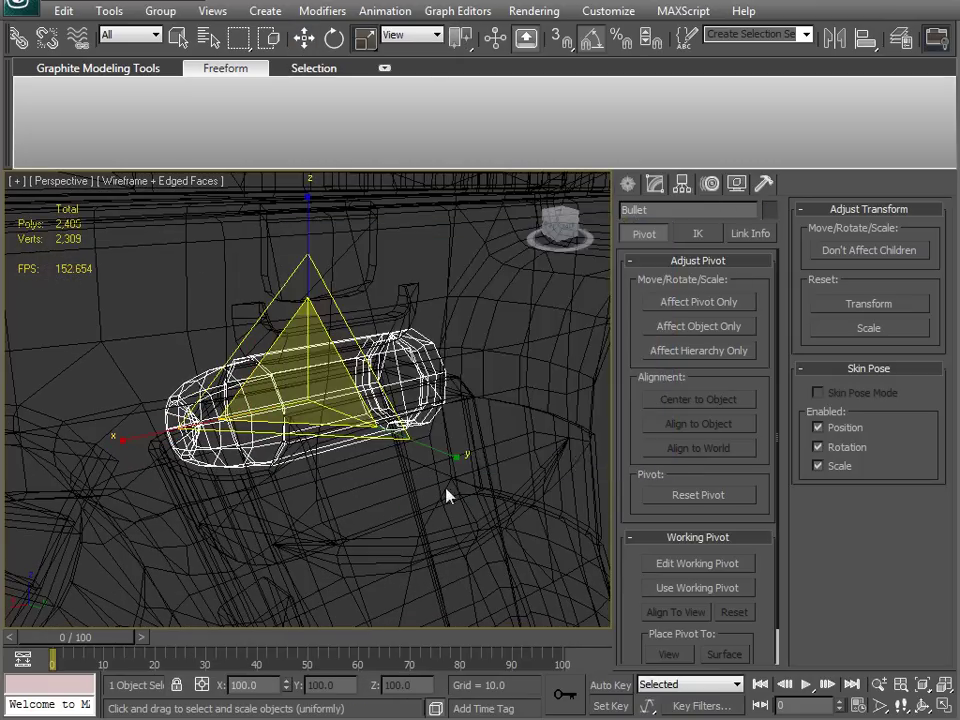
{"action": "middle_click_drag", "start_coordinate": [334, 514], "coordinate": [323, 459]}
{"action": "scroll", "coordinate": [323, 459], "scroll_direction": "down", "scroll_amount": 4}
{"action": "left_click", "coordinate": [254, 523]}
Step: Select the grip mesh and switch the view from wireframe to shaded display with edged faces
{"action": "middle_click_drag", "start_coordinate": [255, 523], "coordinate": [345, 375], "text": "alt"}
{"action": "middle_click_drag", "start_coordinate": [354, 432], "coordinate": [338, 385]}
{"action": "scroll", "coordinate": [349, 427], "scroll_direction": "down", "scroll_amount": 5}
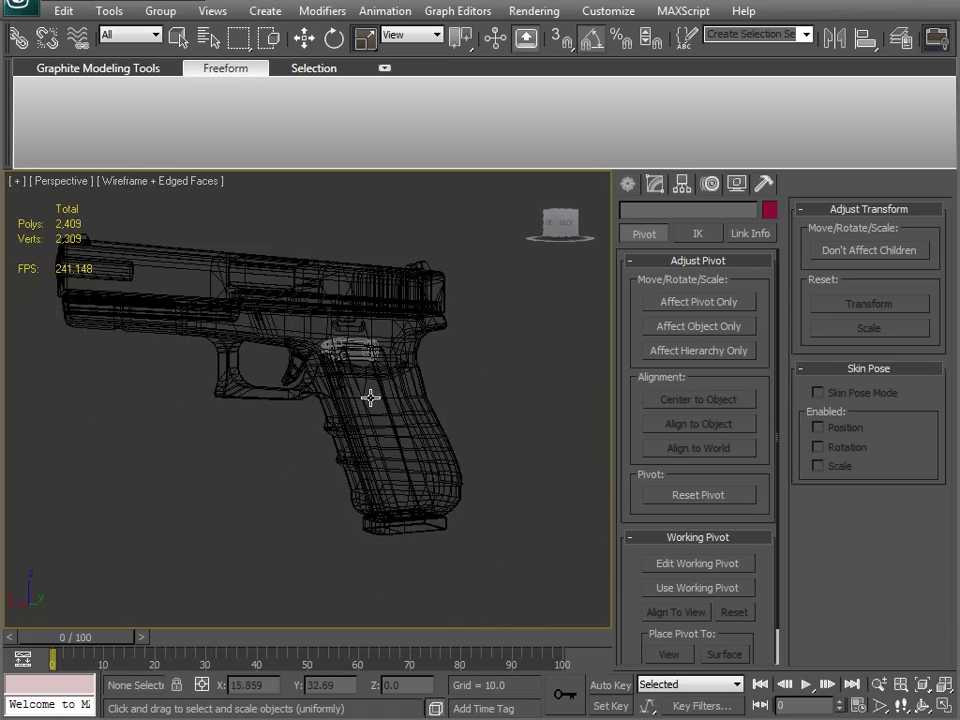
{"action": "left_click", "coordinate": [369, 398]}
{"action": "middle_click_drag", "start_coordinate": [337, 492], "coordinate": [299, 497]}
{"action": "middle_click_drag", "start_coordinate": [261, 401], "coordinate": [291, 422], "text": "alt"}
{"action": "scroll", "coordinate": [331, 458], "scroll_direction": "up", "scroll_amount": 5}
{"action": "middle_click_drag", "start_coordinate": [331, 458], "coordinate": [319, 369], "text": "alt"}
{"action": "scroll", "coordinate": [321, 375], "scroll_direction": "down", "scroll_amount": 5}
{"action": "mouse_move", "coordinate": [346, 497]}
{"action": "middle_mouse_down", "text": "alt"}
{"action": "mouse_move", "coordinate": [332, 454]}
{"action": "mouse_move", "coordinate": [332, 491]}
{"action": "mouse_move", "coordinate": [339, 456]}
{"action": "mouse_move", "coordinate": [368, 444]}
{"action": "middle_mouse_up", "text": "alt"}
{"action": "key", "text": "F3"}
{"action": "scroll", "coordinate": [368, 444], "scroll_direction": "down", "scroll_amount": 5}
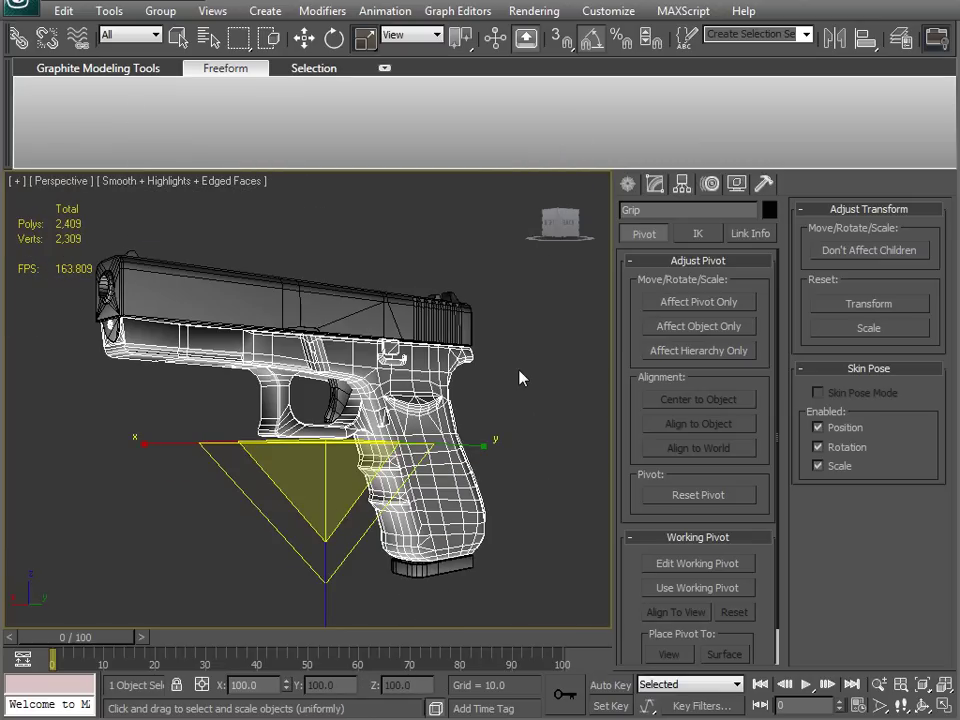
{"action": "key", "text": "w"}
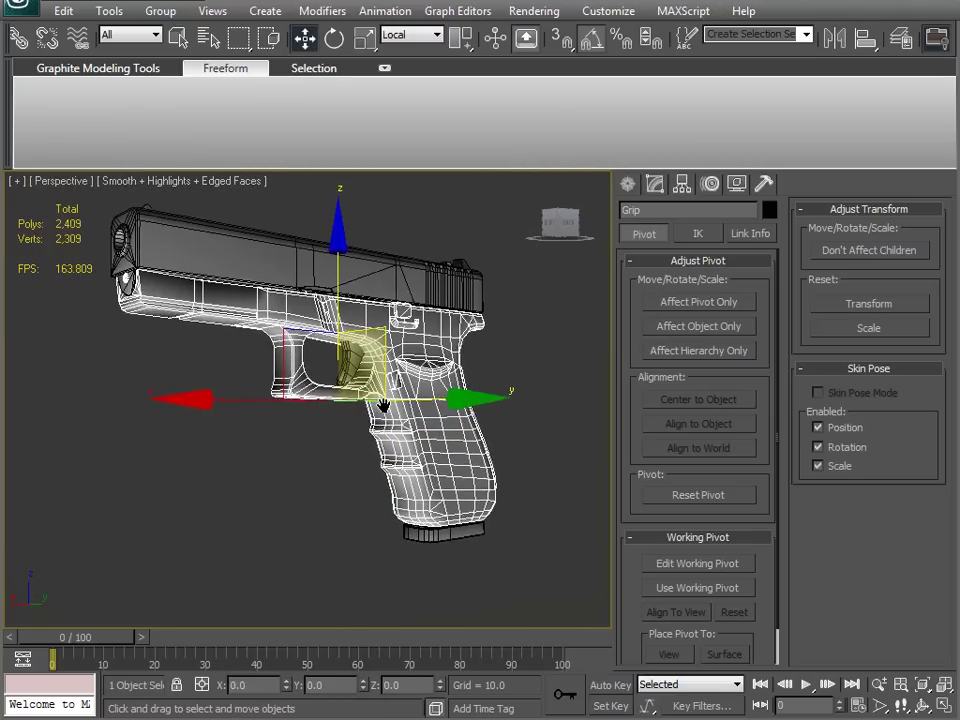
{"action": "scroll", "coordinate": [377, 440], "scroll_direction": "up", "scroll_amount": 3}
{"action": "scroll", "coordinate": [379, 442], "scroll_direction": "up", "scroll_amount": 1}
{"action": "scroll", "coordinate": [377, 443], "scroll_direction": "down", "scroll_amount": 4}
{"action": "middle_click_drag", "start_coordinate": [376, 443], "coordinate": [340, 580], "text": "alt"}
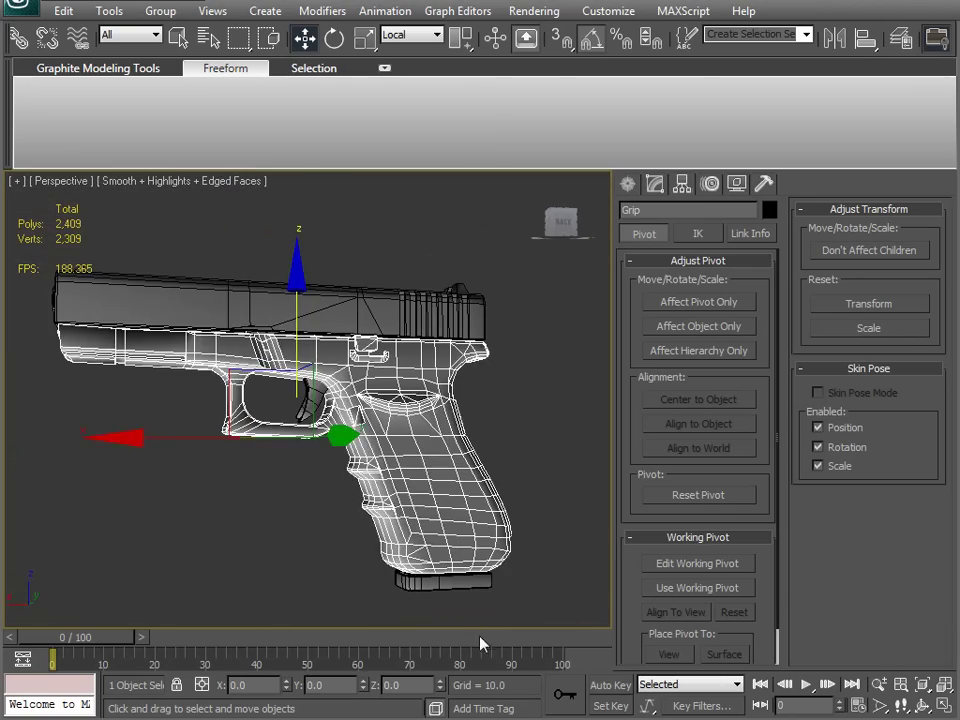
Step: Try unhiding all the bones while the magazine mesh is selected, and undo it
{"action": "left_click", "coordinate": [451, 589]}
{"action": "middle_click_drag", "start_coordinate": [274, 461], "coordinate": [315, 456], "text": "alt"}
{"action": "right_click", "coordinate": [302, 436]}
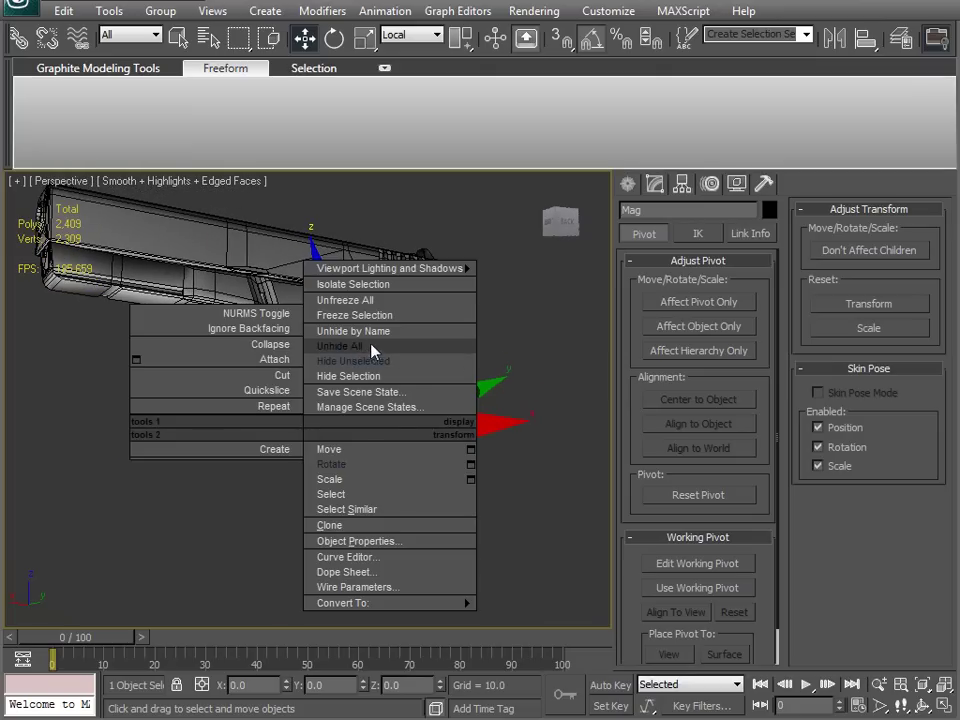
{"action": "left_click", "coordinate": [371, 349]}
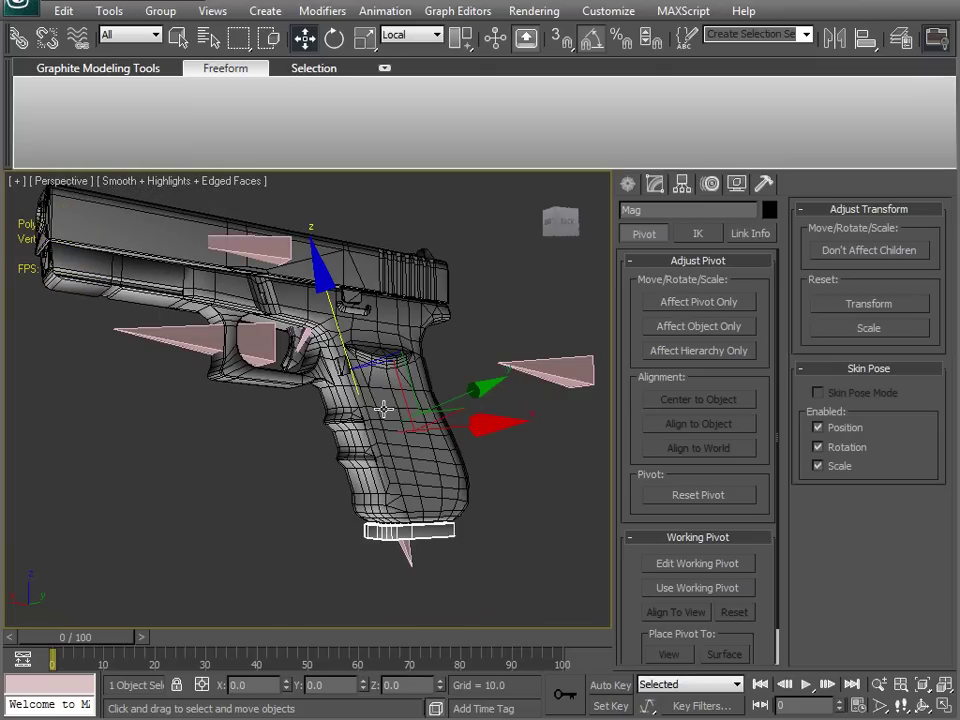
{"action": "key", "text": "ctrl+z"}
Step: Attach the magazine, trigger and slide meshes to the grip's Editable Poly
{"action": "middle_click_drag", "start_coordinate": [313, 476], "coordinate": [324, 477], "text": "alt"}
{"action": "middle_click_drag", "start_coordinate": [337, 461], "coordinate": [308, 480]}
{"action": "left_click", "coordinate": [413, 368]}
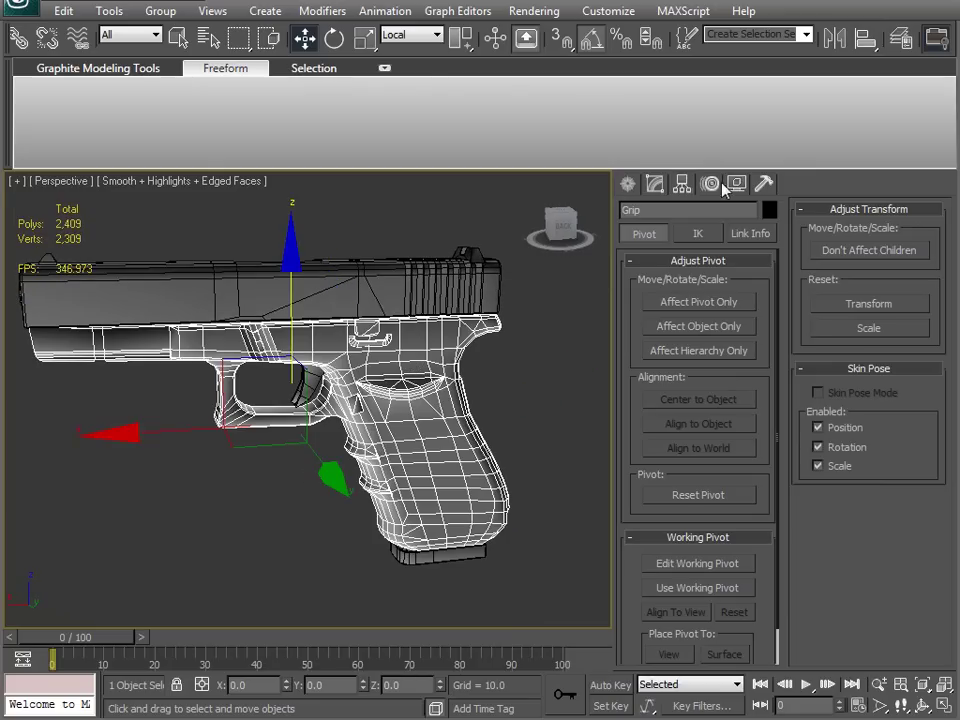
{"action": "left_click", "coordinate": [653, 184]}
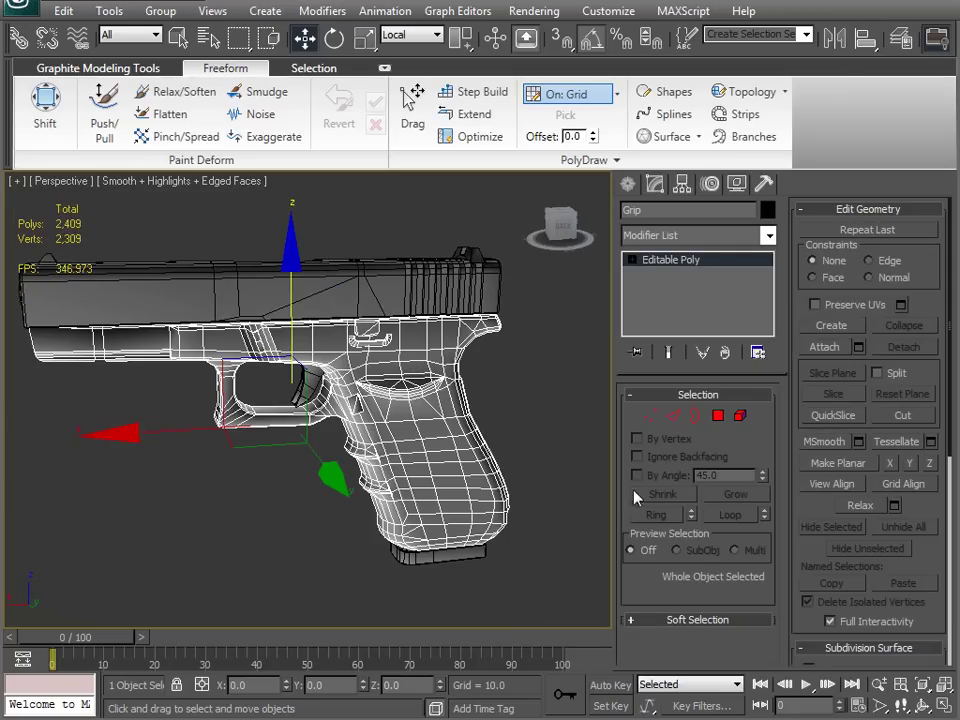
{"action": "left_click", "coordinate": [825, 346]}
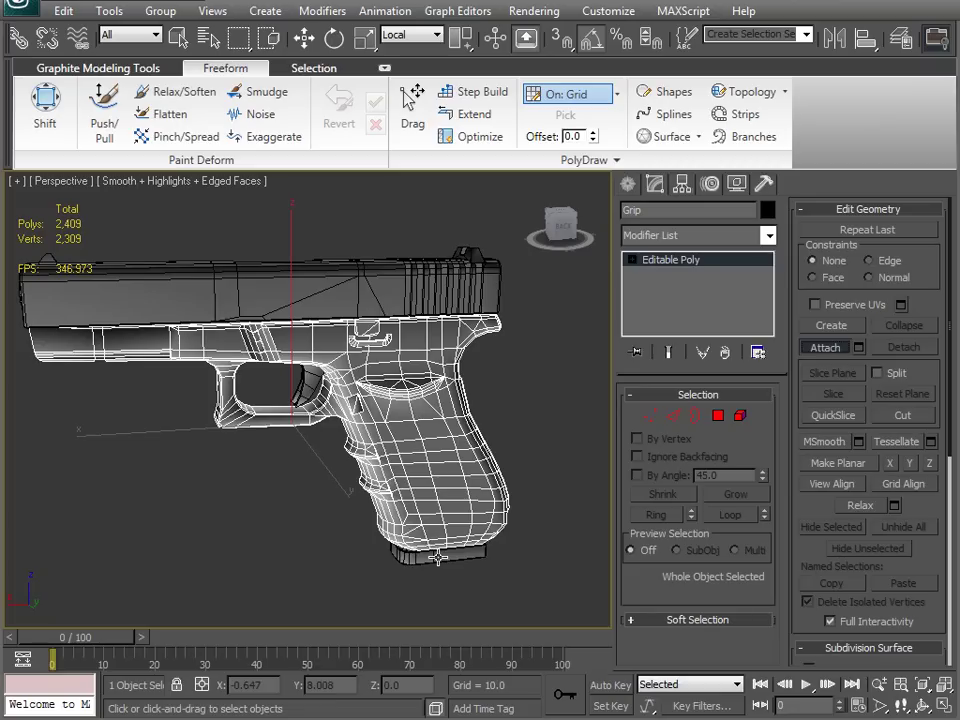
{"action": "left_click", "coordinate": [369, 287]}
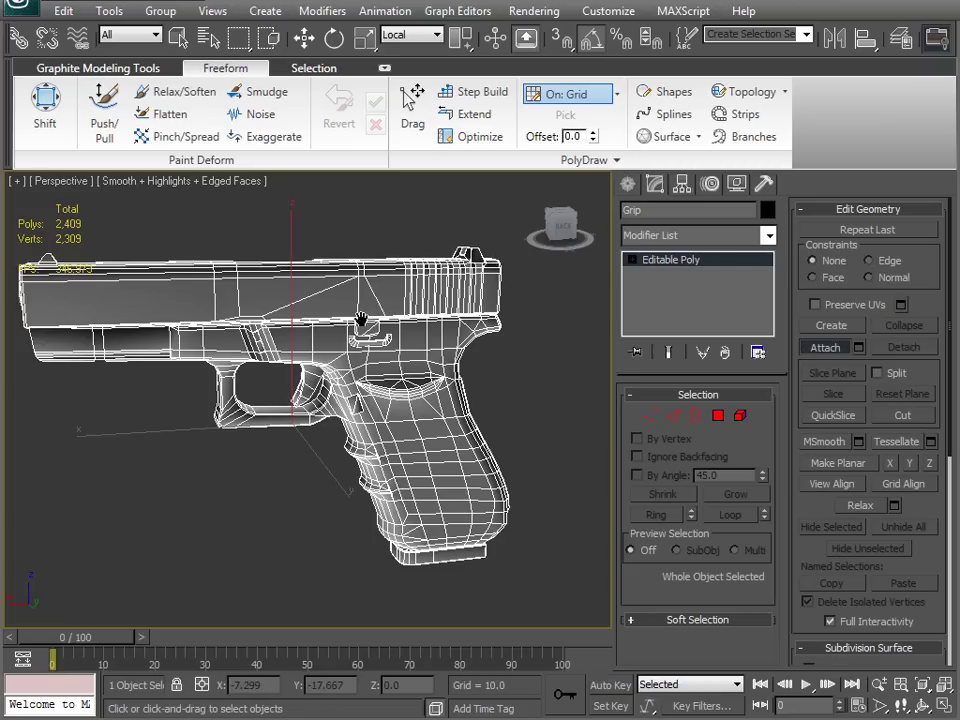
Step: Attach the bullet mesh inside the grip to the combined pistol mesh, with the view in wireframe
{"action": "middle_click_drag", "start_coordinate": [356, 318], "coordinate": [381, 336]}
{"action": "key", "text": "F3"}
{"action": "key", "text": "F3"}
{"action": "scroll", "coordinate": [378, 357], "scroll_direction": "up", "scroll_amount": 8}
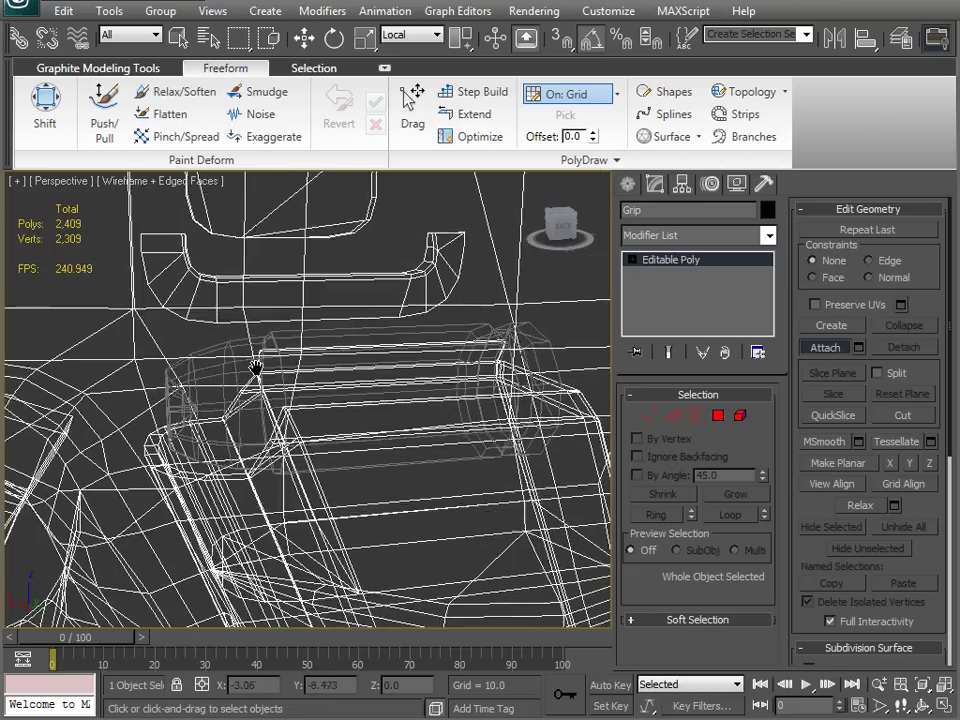
{"action": "scroll", "coordinate": [376, 328], "scroll_direction": "down", "scroll_amount": 8}
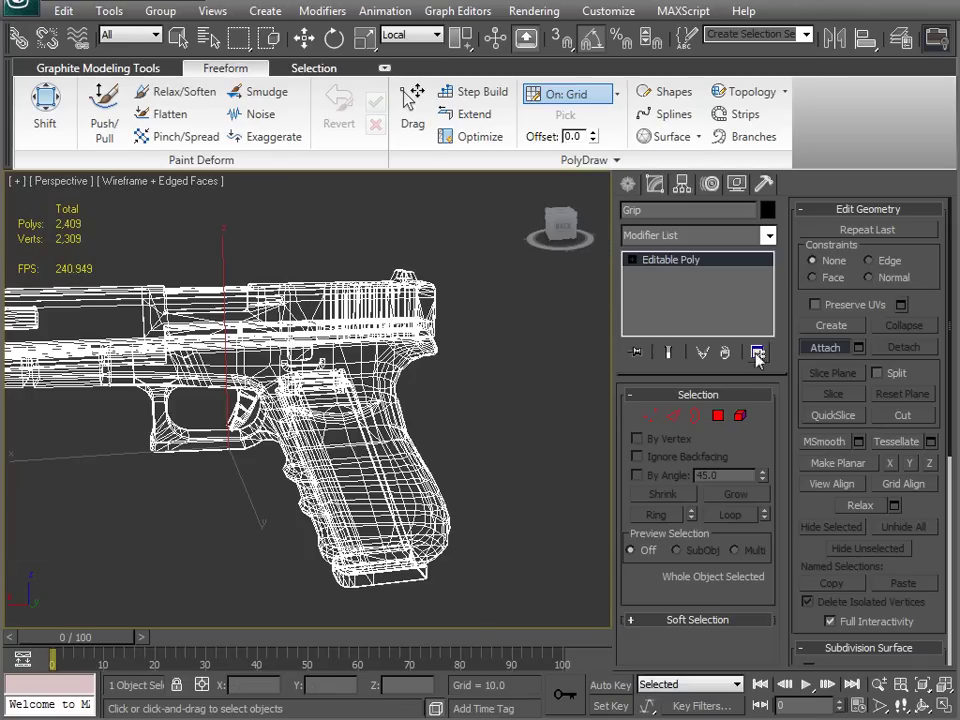
Step: Rename the combined pistol mesh to Glock21 and return the view to shaded display
{"action": "key", "text": "w"}
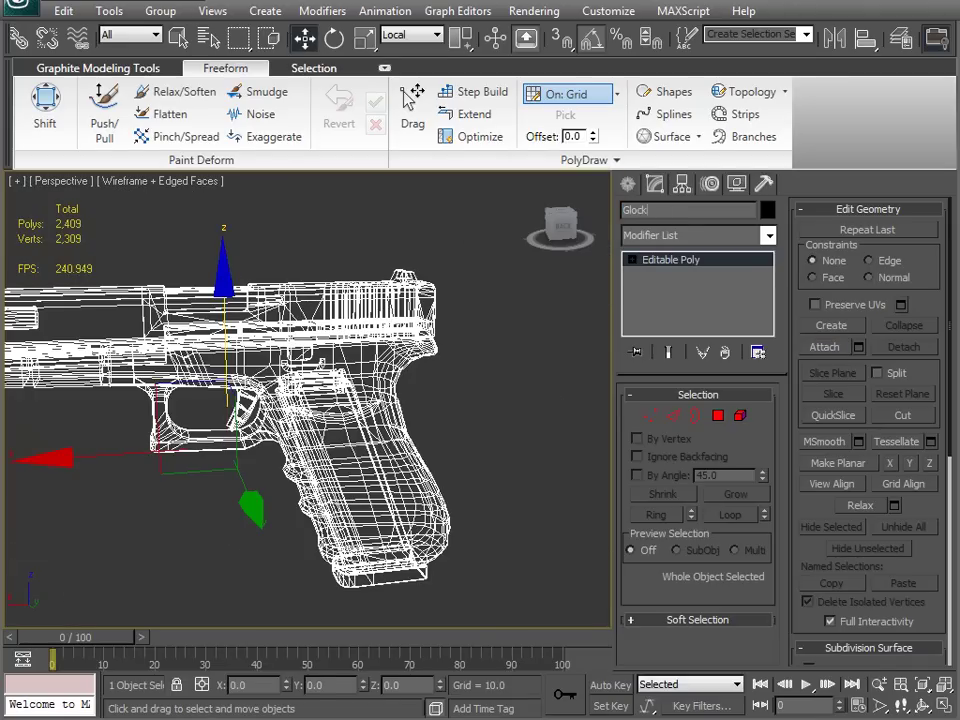
{"action": "mouse_move", "coordinate": [142, 414]}
{"action": "middle_mouse_down"}
{"action": "mouse_move", "coordinate": [223, 366]}
{"action": "mouse_move", "coordinate": [315, 414]}
{"action": "mouse_move", "coordinate": [296, 442]}
{"action": "middle_mouse_up"}
{"action": "key", "text": "F3"}
Step: Unhide all the hidden bones around the pistol mesh
{"action": "scroll", "coordinate": [238, 371], "scroll_direction": "down", "scroll_amount": 3}
{"action": "right_click", "coordinate": [318, 441]}
{"action": "left_click", "coordinate": [354, 362]}
{"action": "scroll", "coordinate": [298, 442], "scroll_direction": "up", "scroll_amount": 3}
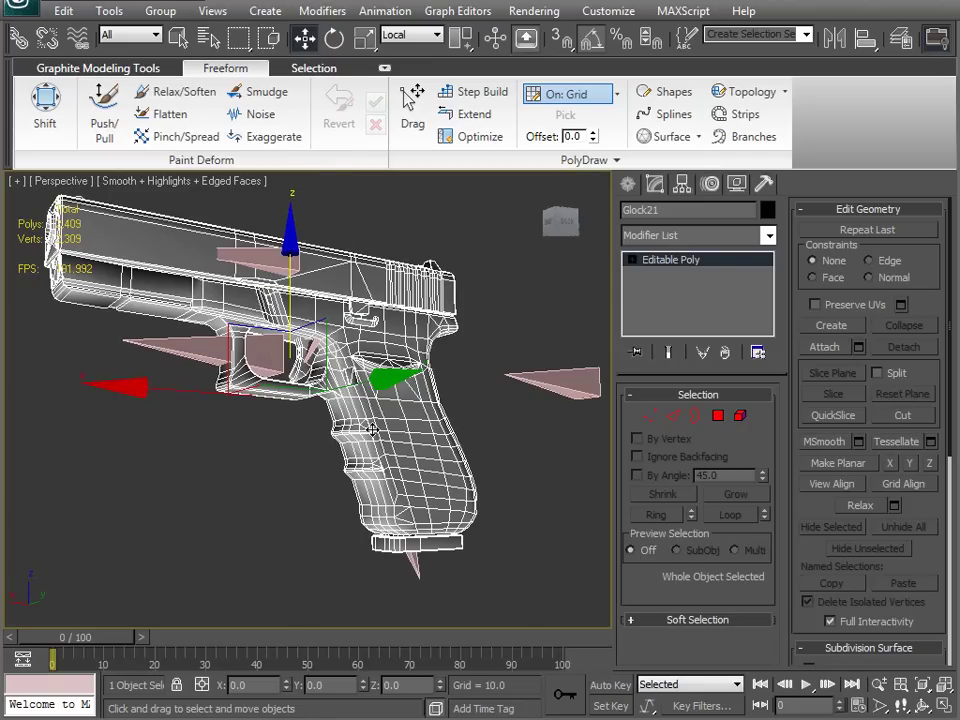
Step: Set the reference coordinate system to View for both the move and rotate tools
{"action": "left_click", "coordinate": [436, 35]}
{"action": "left_click", "coordinate": [402, 47]}
{"action": "key", "text": "e"}
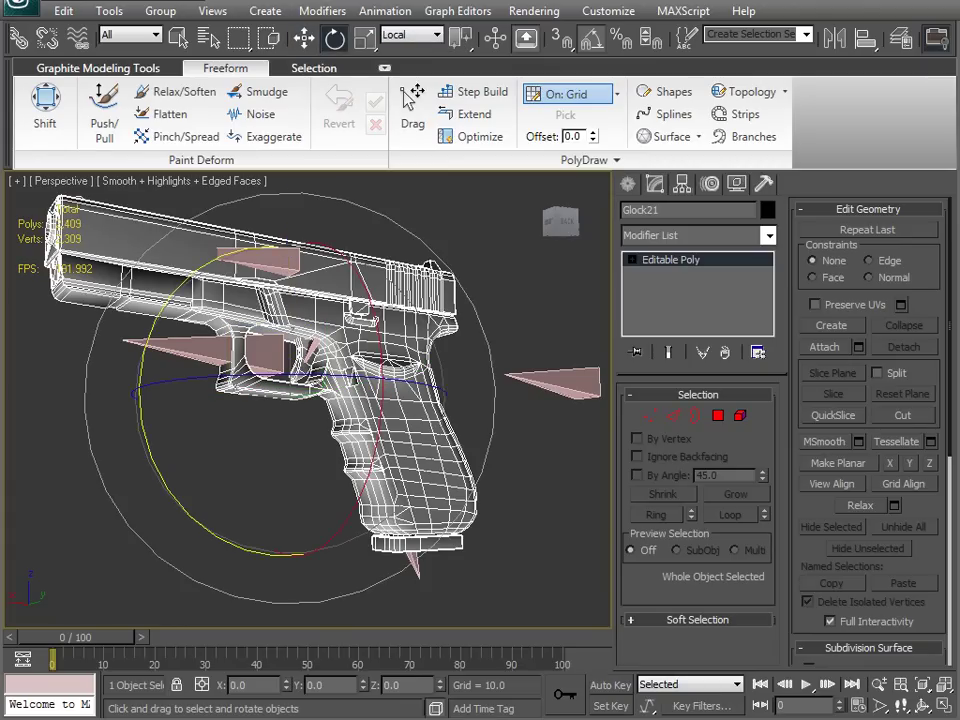
{"action": "left_click", "coordinate": [425, 35]}
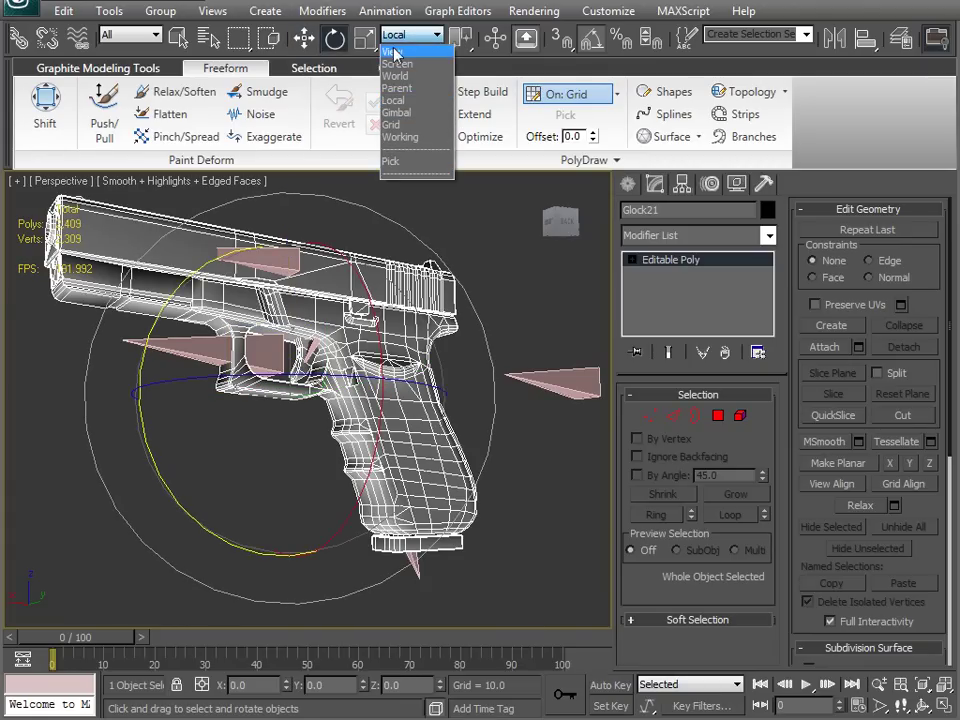
{"action": "left_click", "coordinate": [394, 53]}
Step: Examine the Glock21 mesh's scale and its alignment to the grid from the top view, and return to perspective
{"action": "middle_click_drag", "start_coordinate": [279, 329], "coordinate": [296, 398]}
{"action": "key", "text": "r"}
{"action": "key", "text": "v"}
{"action": "key", "text": "t"}
{"action": "middle_click_drag", "start_coordinate": [380, 446], "coordinate": [328, 419]}
{"action": "middle_click_drag", "start_coordinate": [407, 410], "coordinate": [374, 431]}
{"action": "scroll", "coordinate": [292, 363], "scroll_direction": "up", "scroll_amount": 5}
{"action": "scroll", "coordinate": [374, 431], "scroll_direction": "up", "scroll_amount": 3}
{"action": "middle_click_drag", "start_coordinate": [141, 408], "coordinate": [341, 389]}
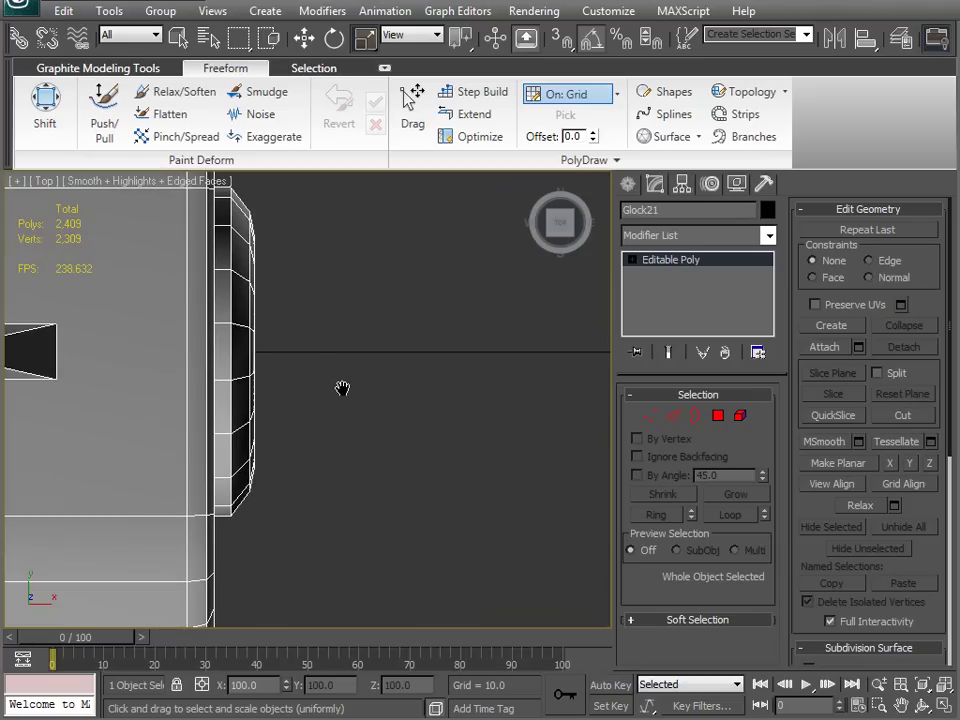
{"action": "scroll", "coordinate": [362, 319], "scroll_direction": "down", "scroll_amount": 10}
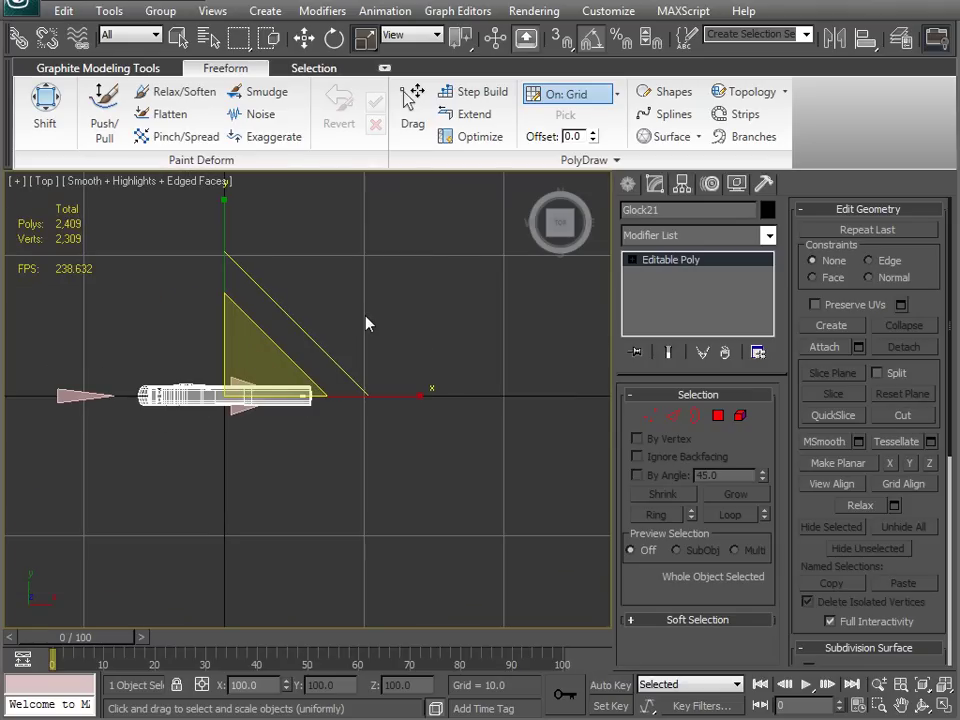
{"action": "key", "text": "p"}
{"action": "middle_click_drag", "start_coordinate": [386, 336], "coordinate": [216, 413], "text": "alt"}
Step: Apply a Skin modifier to the Glock21 mesh
{"action": "key", "text": "ctrl+z"}
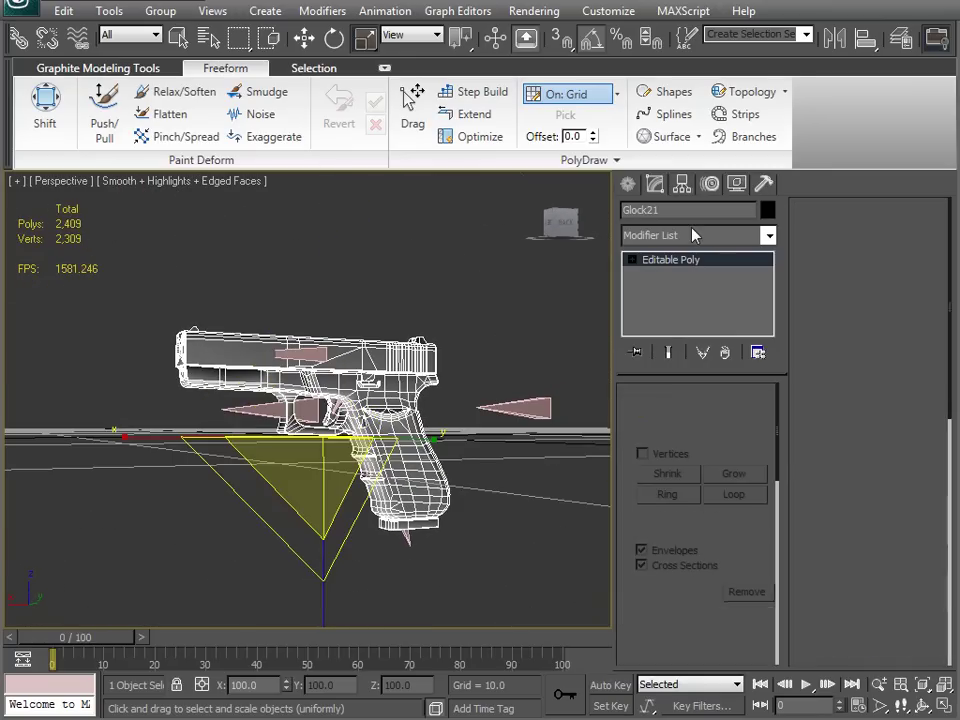
{"action": "left_click", "coordinate": [768, 235]}
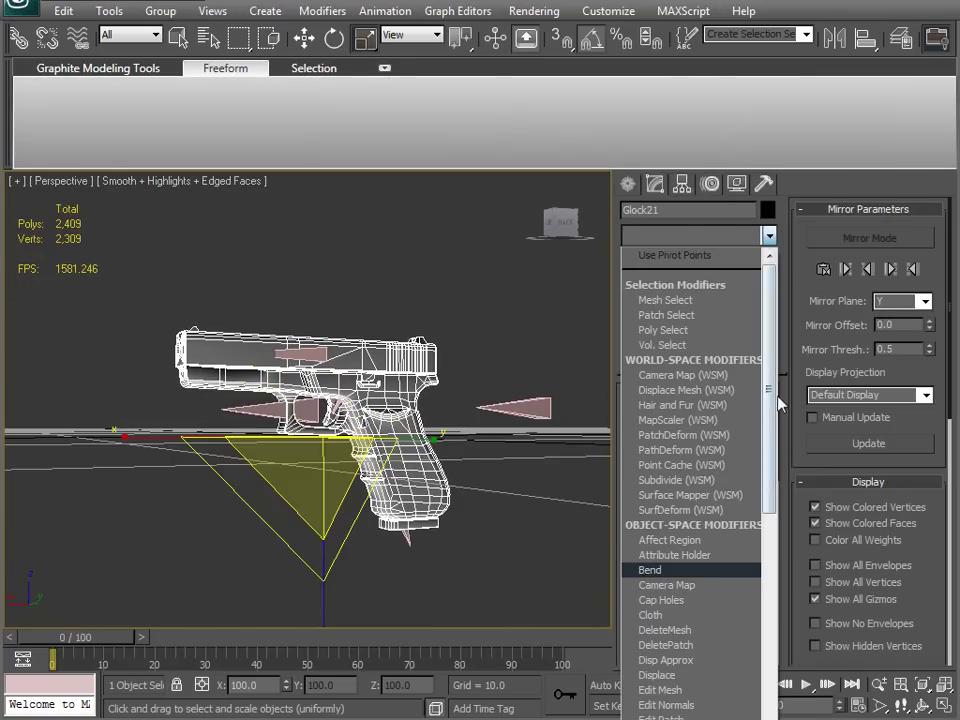
{"action": "left_click", "coordinate": [546, 387]}
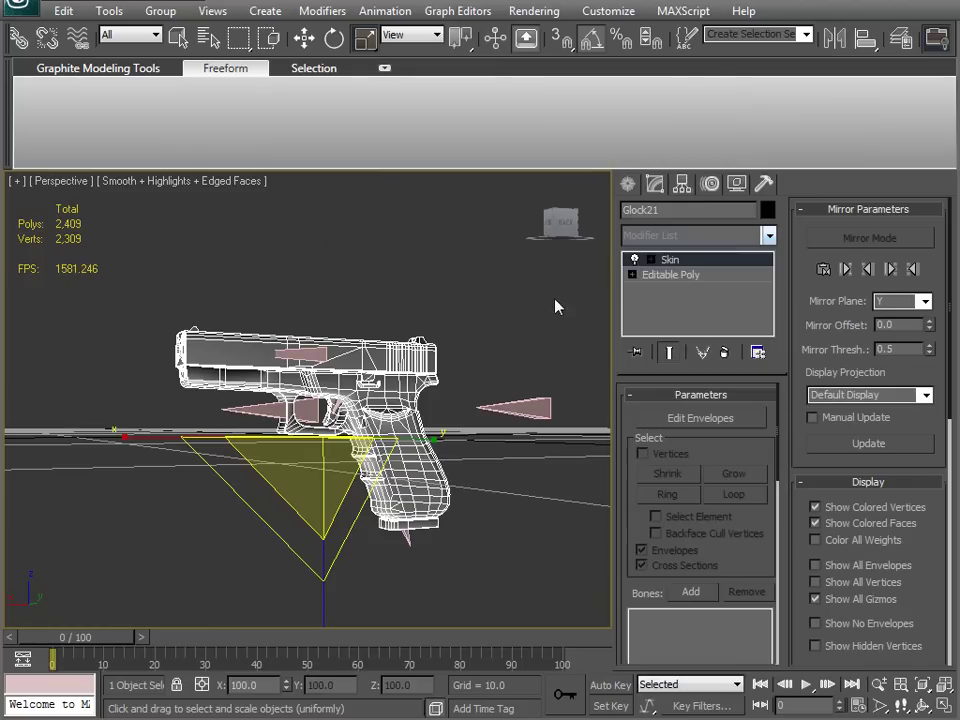
Step: Add all six weapon bones (root, base, trigger, mag, bullet and slide) to the Skin modifier
{"action": "left_click", "coordinate": [680, 593]}
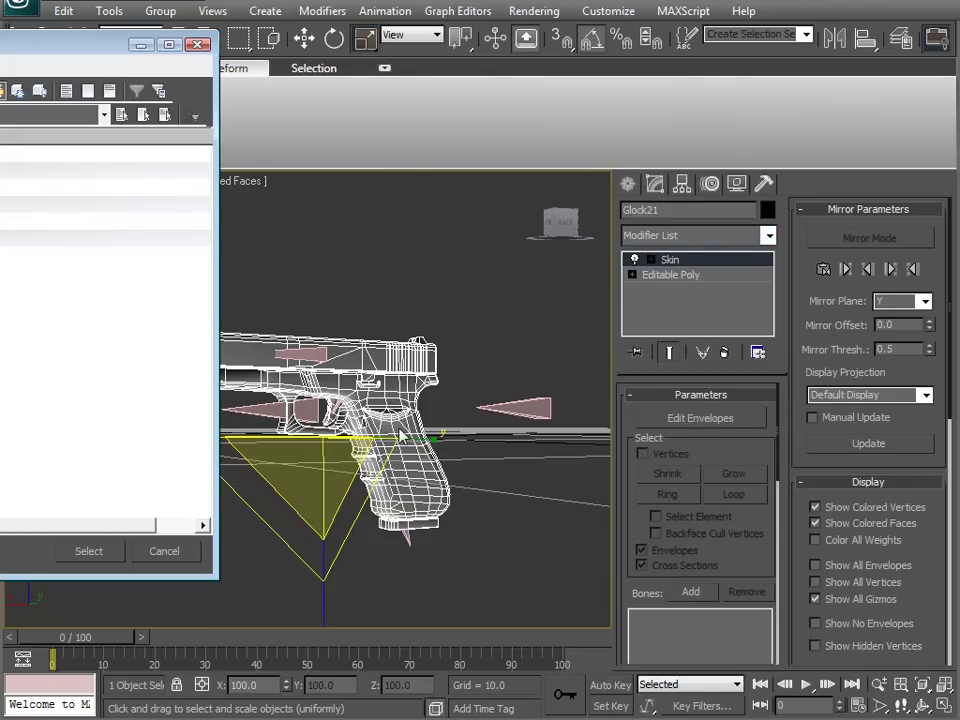
{"action": "left_click_drag", "start_coordinate": [100, 153], "coordinate": [100, 238]}
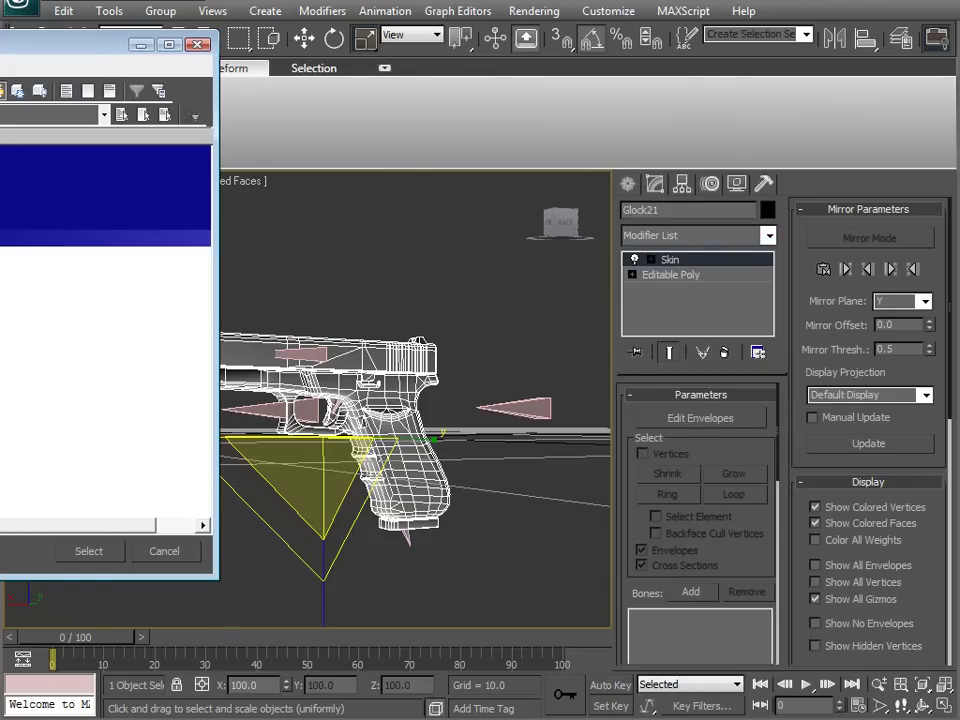
{"action": "left_click", "coordinate": [88, 551]}
{"action": "middle_click_drag", "start_coordinate": [214, 489], "coordinate": [380, 300], "text": "alt"}
Step: Select b_WeaponBase among the Skin modifier's bones
{"action": "left_click_drag", "start_coordinate": [740, 552], "coordinate": [681, 390]}
{"action": "middle_click_drag", "start_coordinate": [423, 339], "coordinate": [236, 448], "text": "alt"}
{"action": "scroll", "coordinate": [371, 354], "scroll_direction": "up", "scroll_amount": 4}
{"action": "scroll", "coordinate": [236, 448], "scroll_direction": "down", "scroll_amount": 2}
{"action": "scroll", "coordinate": [235, 450], "scroll_direction": "down", "scroll_amount": 2}
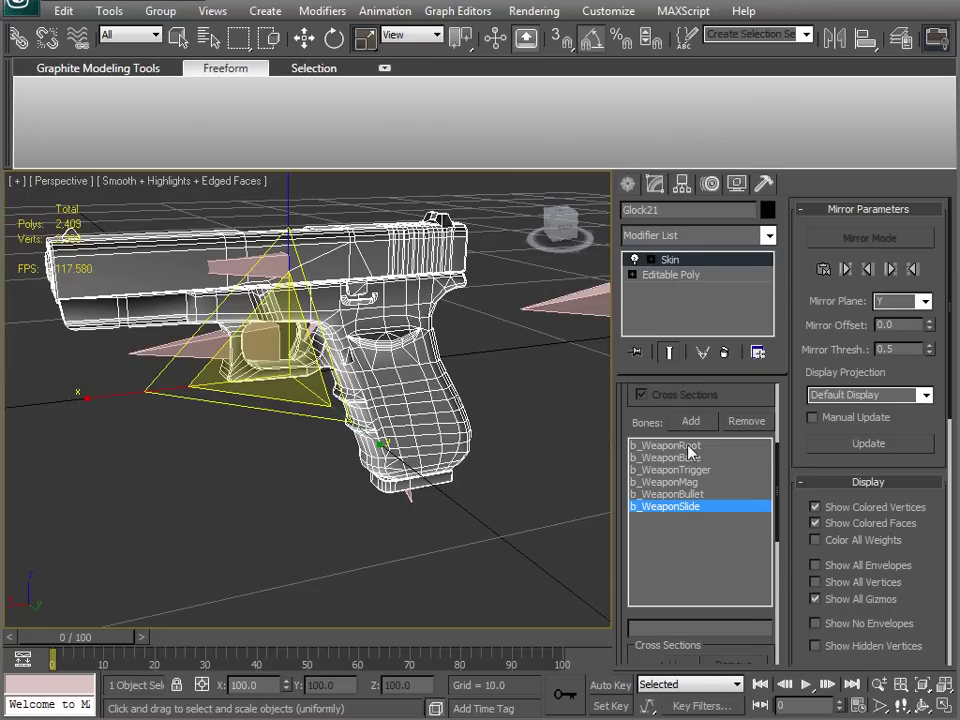
{"action": "left_click", "coordinate": [662, 457]}
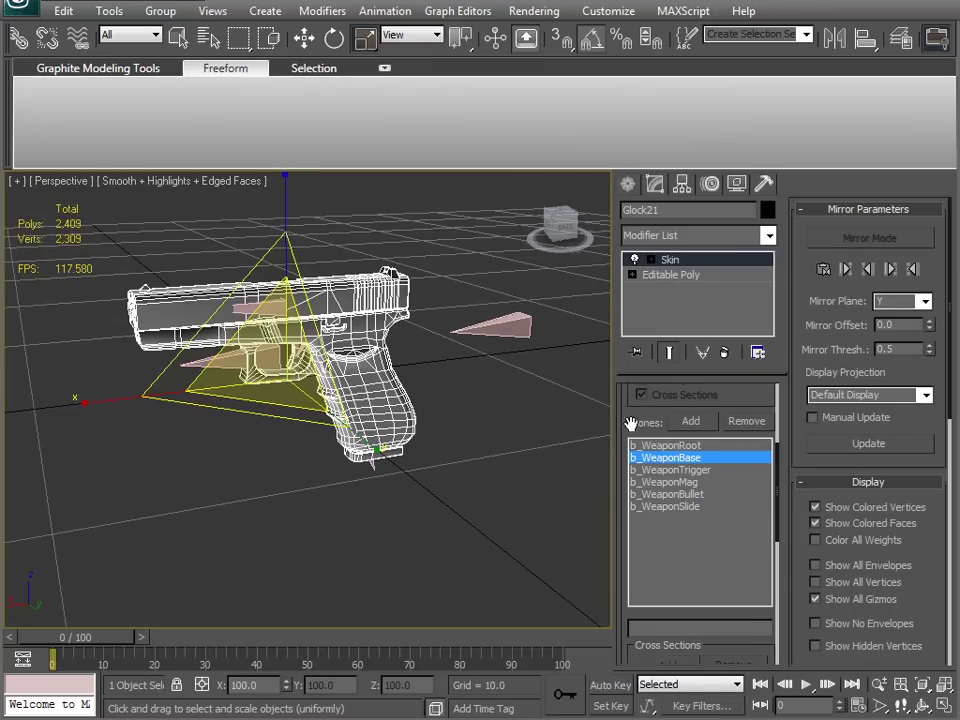
{"action": "left_click_drag", "start_coordinate": [631, 422], "coordinate": [617, 626]}
Step: Enable envelope editing for b_WeaponBase, with Vertices and Select Element selection turned on
{"action": "left_click", "coordinate": [686, 419]}
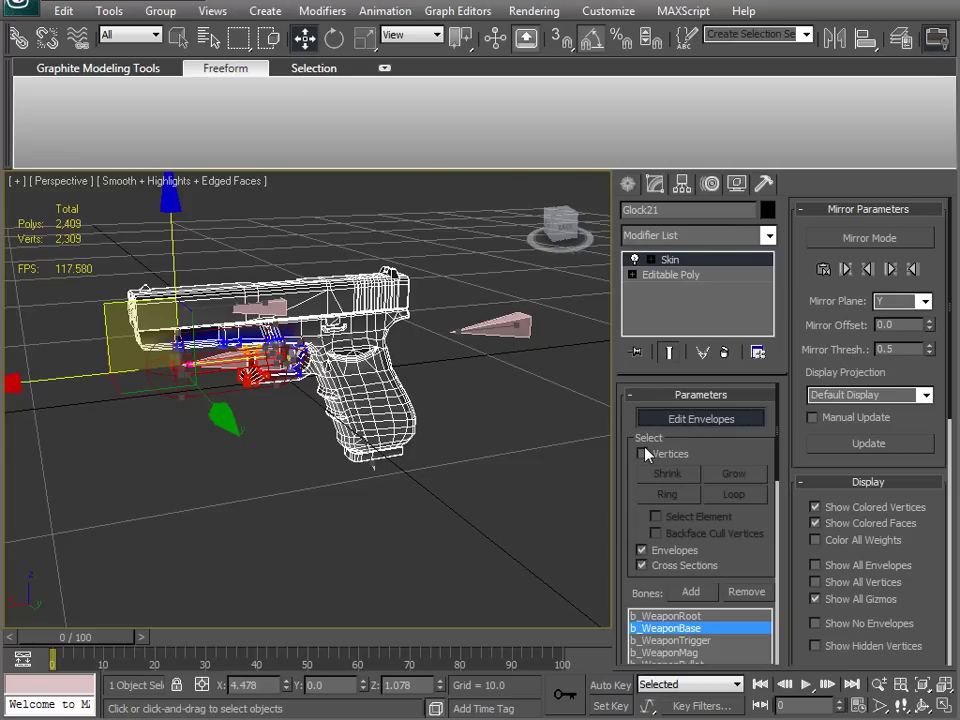
{"action": "left_click", "coordinate": [643, 454]}
{"action": "left_click", "coordinate": [656, 516]}
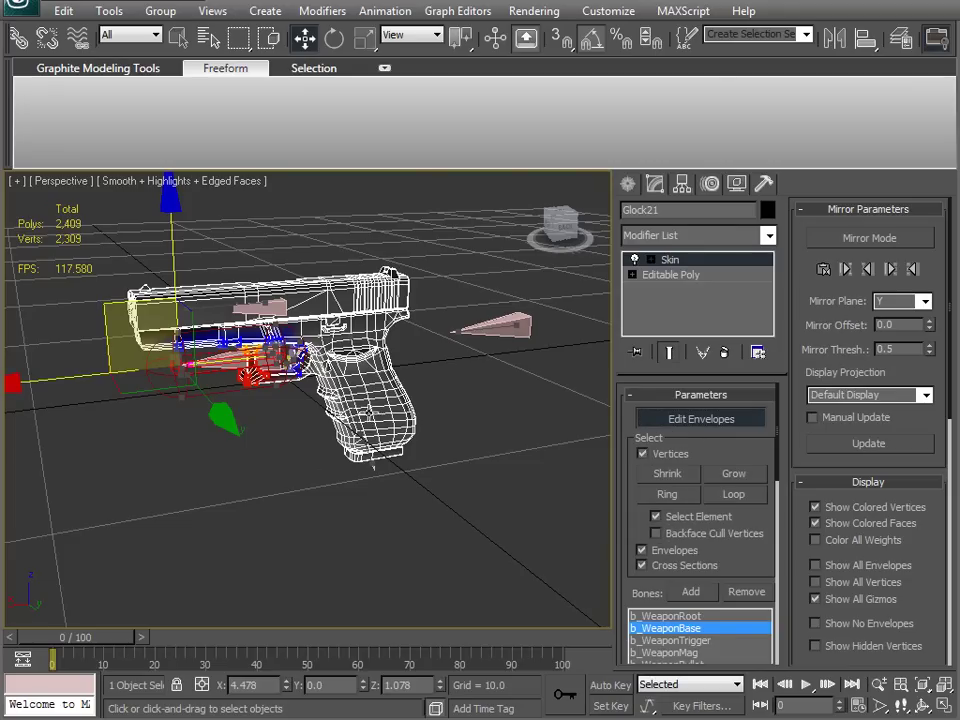
{"action": "scroll", "coordinate": [278, 268], "scroll_direction": "up", "scroll_amount": 10}
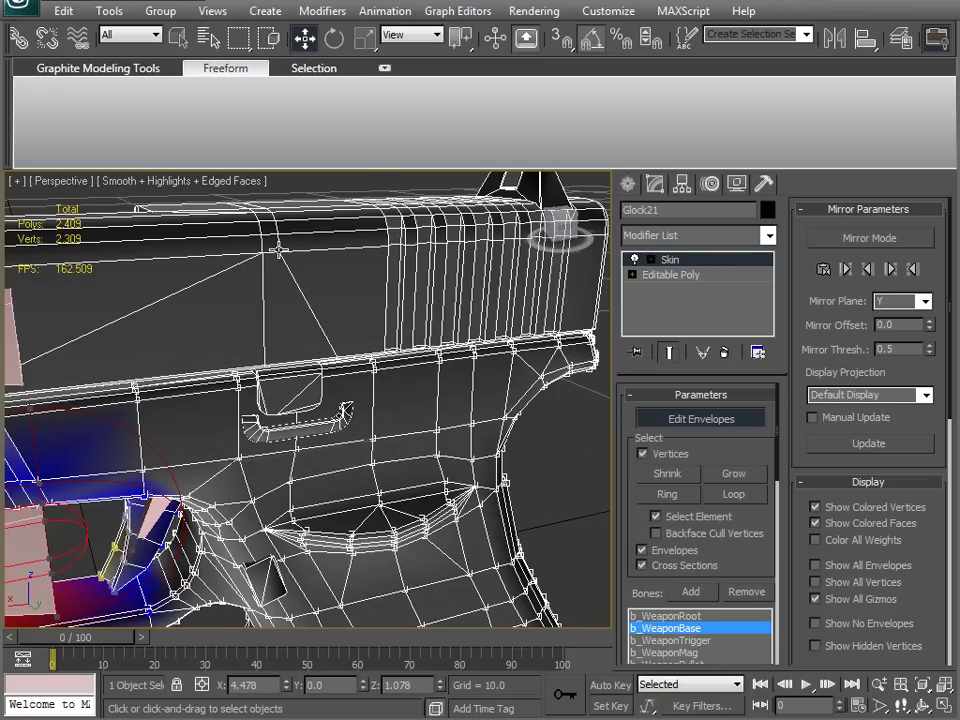
Step: Select all of the pistol's vertices and set their absolute effect to 1.0 for b_WeaponBase
{"action": "left_click", "coordinate": [278, 250]}
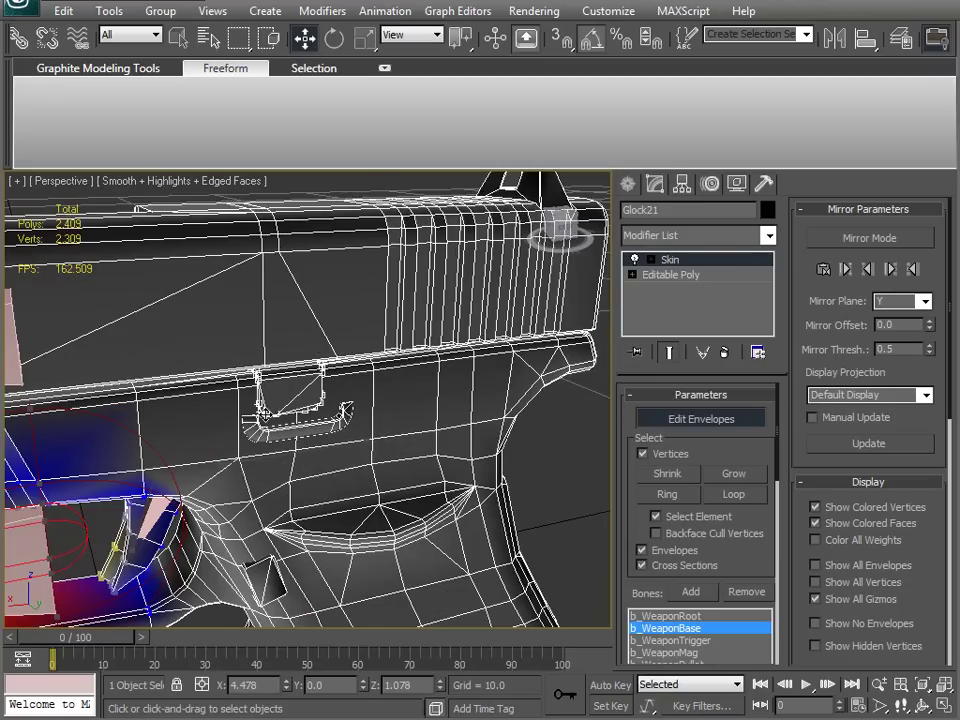
{"action": "scroll", "coordinate": [287, 426], "scroll_direction": "down", "scroll_amount": 12}
{"action": "left_click_drag", "start_coordinate": [122, 283], "coordinate": [377, 538]}
{"action": "middle_click_drag", "start_coordinate": [377, 538], "coordinate": [362, 527]}
{"action": "left_click_drag", "start_coordinate": [111, 288], "coordinate": [457, 557]}
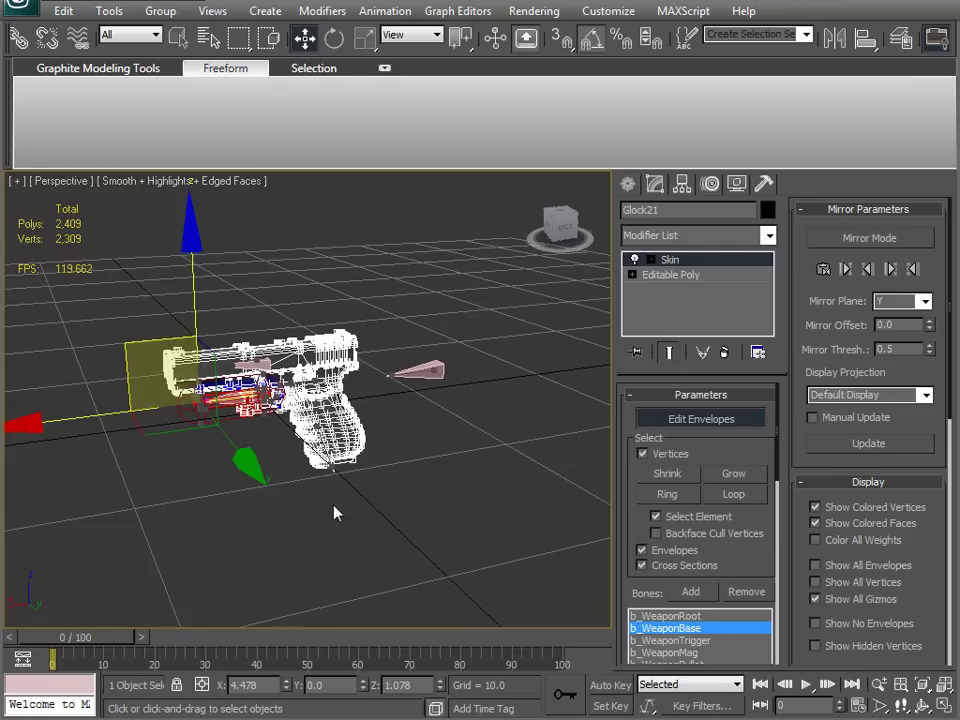
{"action": "scroll", "coordinate": [336, 519], "scroll_direction": "up", "scroll_amount": 5}
{"action": "scroll", "coordinate": [745, 575], "scroll_direction": "down", "scroll_amount": 10}
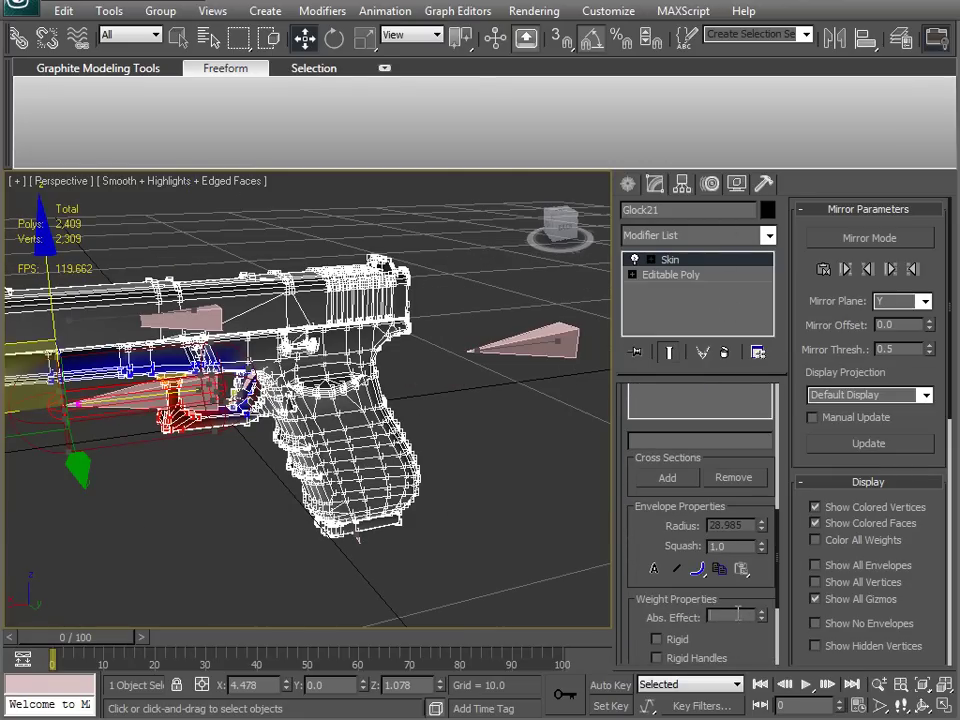
{"action": "left_click", "coordinate": [730, 615]}
{"action": "type", "text": "1"}
{"action": "key", "text": "Return"}
{"action": "middle_click_drag", "start_coordinate": [287, 392], "coordinate": [245, 398]}
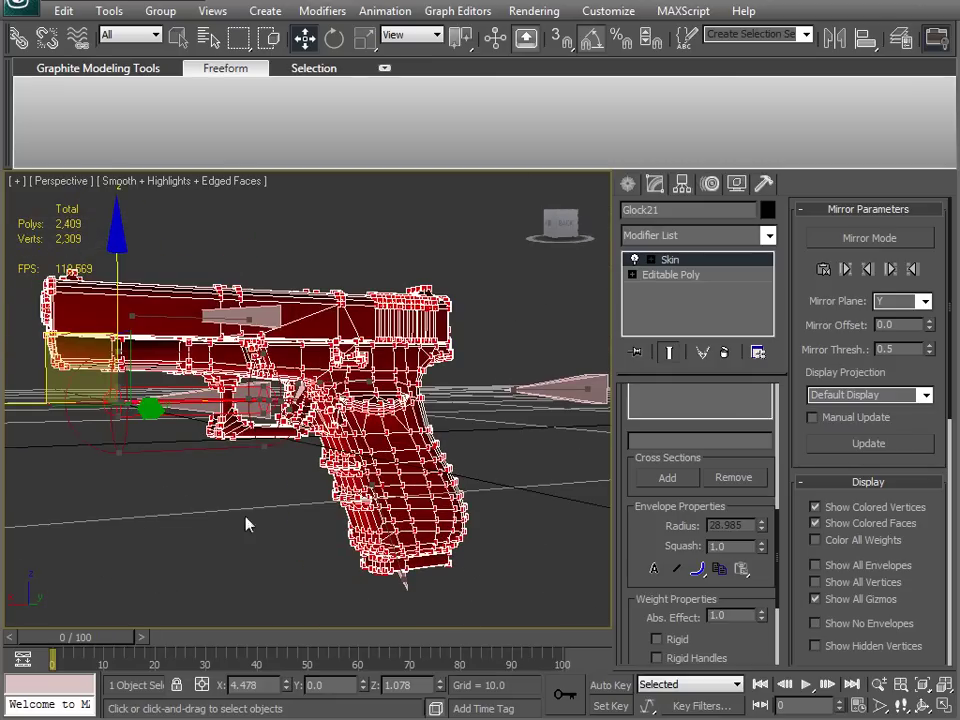
Step: Select the trigger's vertices and set their absolute effect to 1.0 for b_WeaponTrigger
{"action": "scroll", "coordinate": [173, 352], "scroll_direction": "up", "scroll_amount": 3}
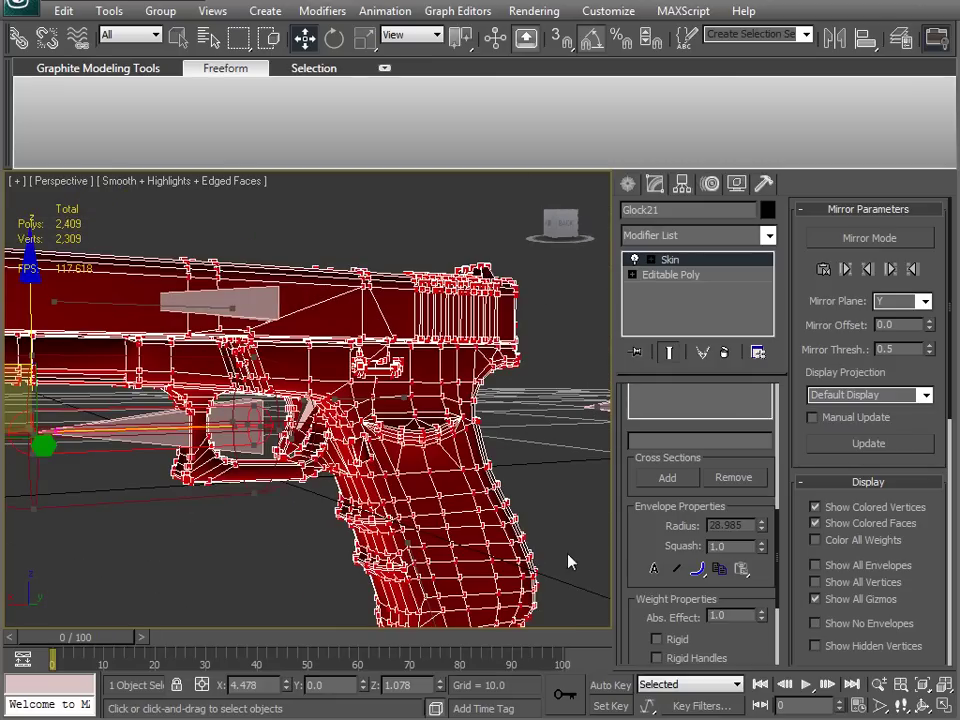
{"action": "scroll", "coordinate": [648, 515], "scroll_direction": "up", "scroll_amount": 4}
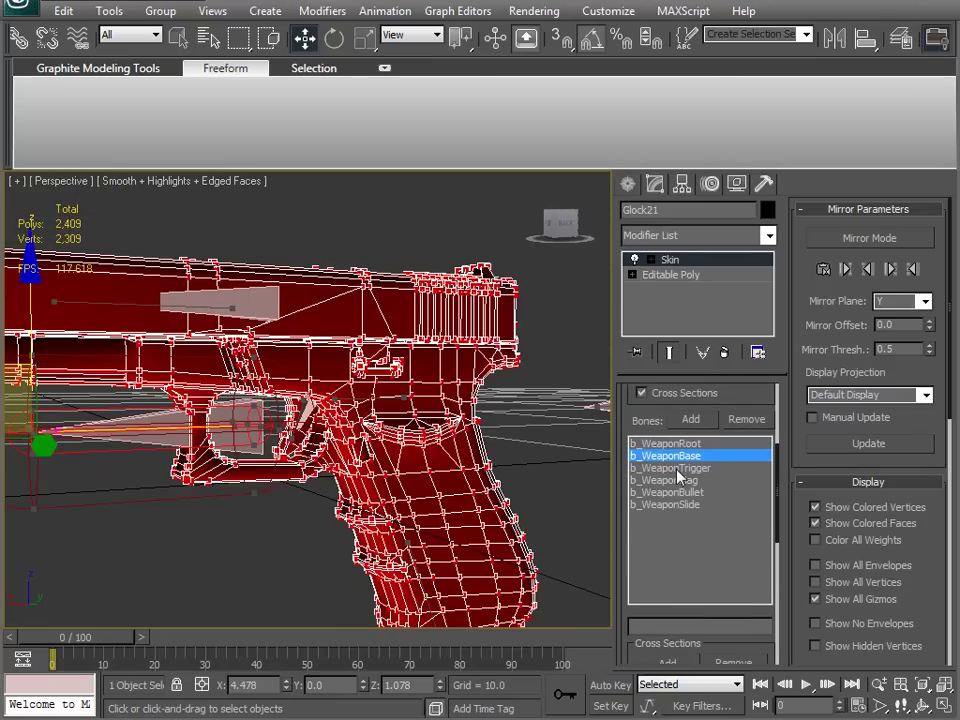
{"action": "left_click", "coordinate": [670, 468]}
{"action": "key", "text": "z"}
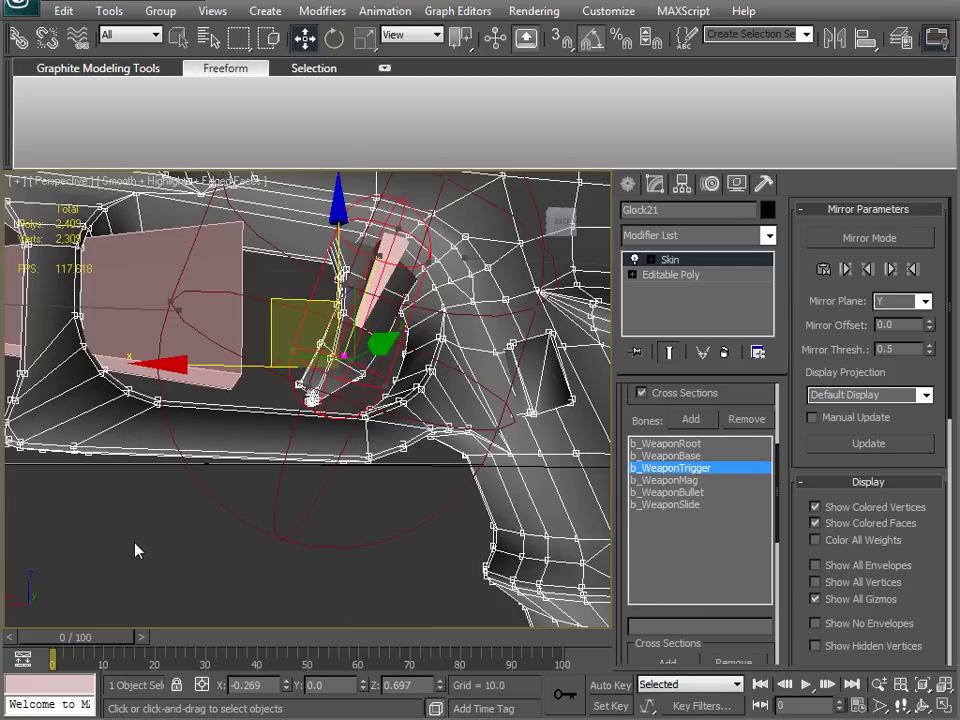
{"action": "middle_click_drag", "start_coordinate": [208, 436], "coordinate": [208, 484]}
{"action": "scroll", "coordinate": [208, 484], "scroll_direction": "up", "scroll_amount": 3}
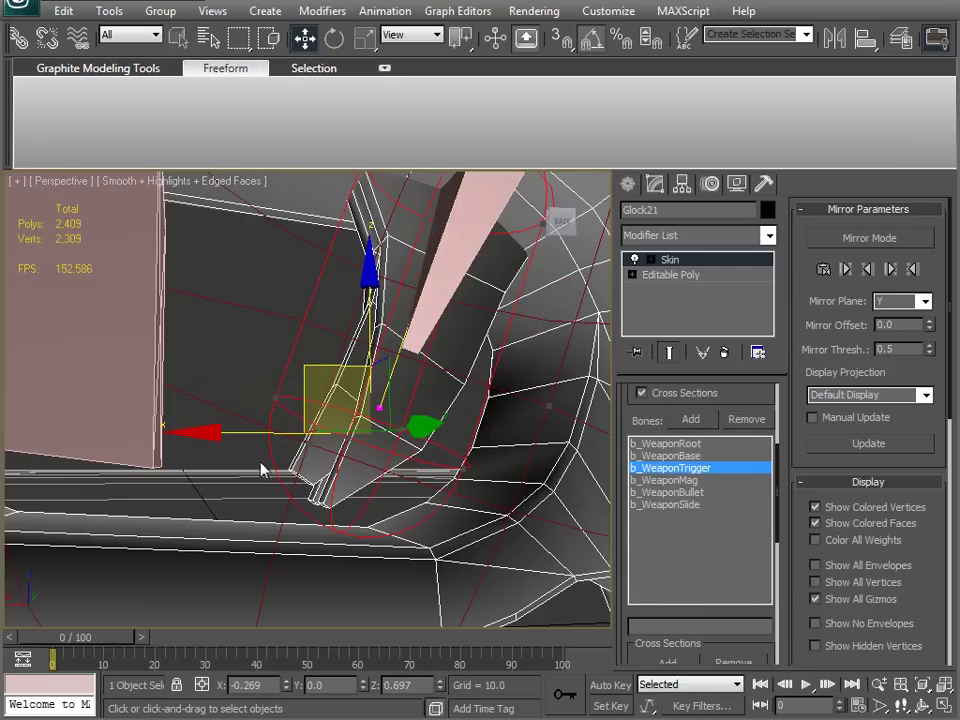
{"action": "left_click", "coordinate": [321, 501], "text": "ctrl"}
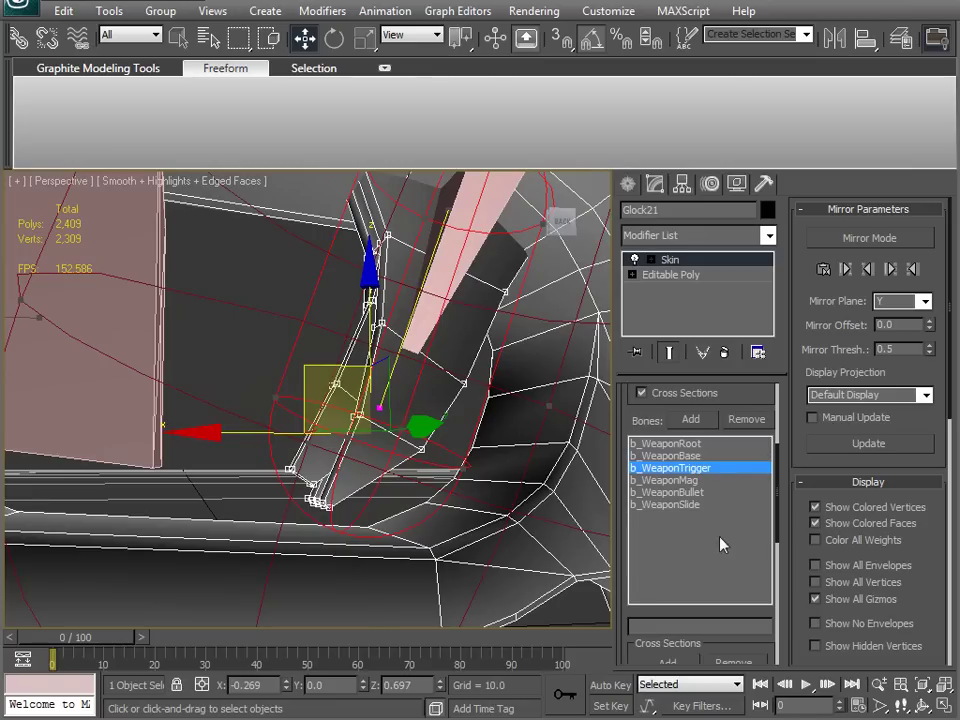
{"action": "mouse_move", "coordinate": [634, 655]}
{"action": "left_mouse_down"}
{"action": "mouse_move", "coordinate": [628, 536]}
{"action": "mouse_move", "coordinate": [660, 260]}
{"action": "left_mouse_up"}
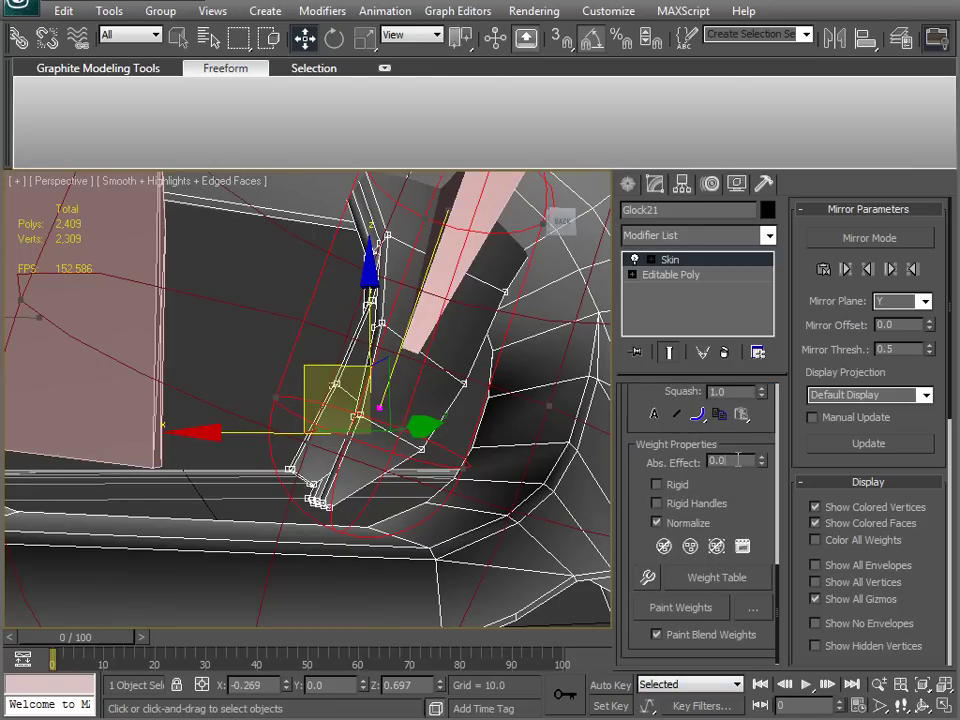
{"action": "type", "text": "1"}
{"action": "key", "text": "Return"}
Step: Select the magazine's vertices at the base of the grip and set their absolute effect to 1.0 for b_WeaponMag
{"action": "middle_click_drag", "start_coordinate": [262, 208], "coordinate": [364, 698]}
{"action": "left_click_drag", "start_coordinate": [646, 396], "coordinate": [628, 716]}
{"action": "left_click", "coordinate": [692, 466]}
{"action": "middle_click_drag", "start_coordinate": [285, 362], "coordinate": [148, 188]}
{"action": "middle_click_drag", "start_coordinate": [248, 488], "coordinate": [94, 5]}
{"action": "scroll", "coordinate": [253, 270], "scroll_direction": "down", "scroll_amount": 2}
{"action": "middle_click_drag", "start_coordinate": [307, 350], "coordinate": [90, 71]}
{"action": "middle_click_drag", "start_coordinate": [320, 570], "coordinate": [143, 152]}
{"action": "scroll", "coordinate": [276, 370], "scroll_direction": "down", "scroll_amount": 2}
{"action": "middle_click_drag", "start_coordinate": [276, 370], "coordinate": [172, 178]}
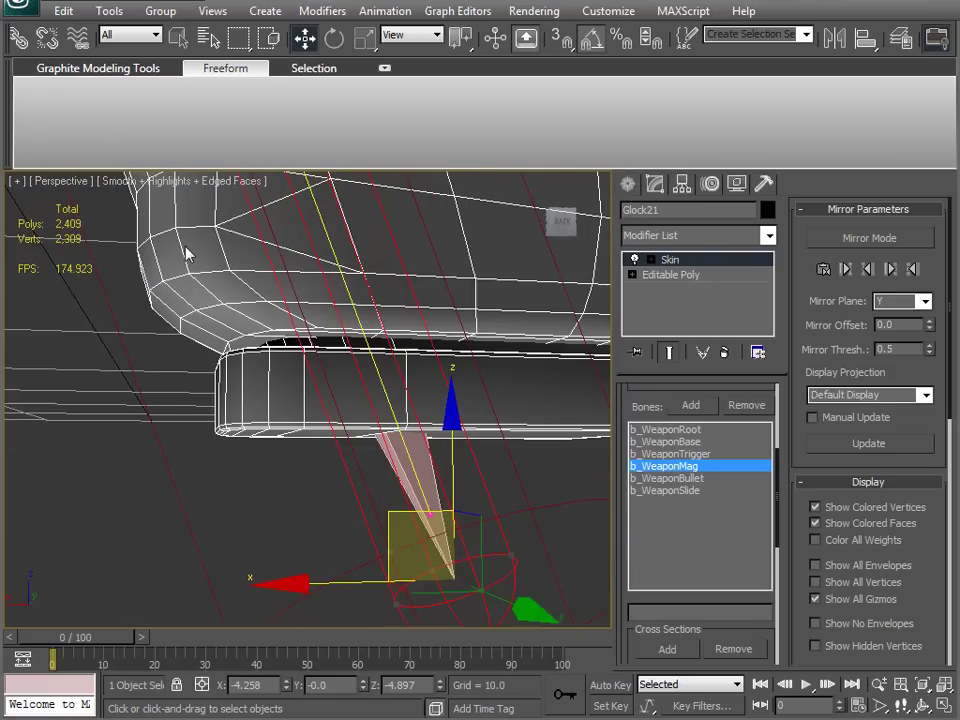
{"action": "left_click", "coordinate": [265, 420]}
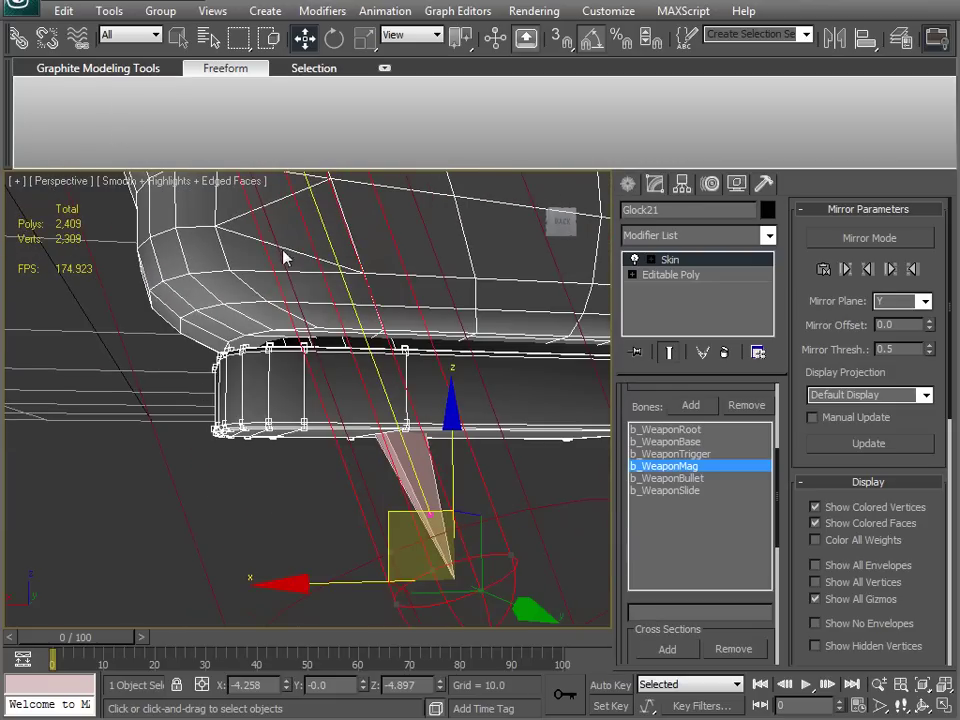
{"action": "middle_click_drag", "start_coordinate": [281, 240], "coordinate": [285, 280]}
{"action": "scroll", "coordinate": [686, 556], "scroll_direction": "down", "scroll_amount": 5}
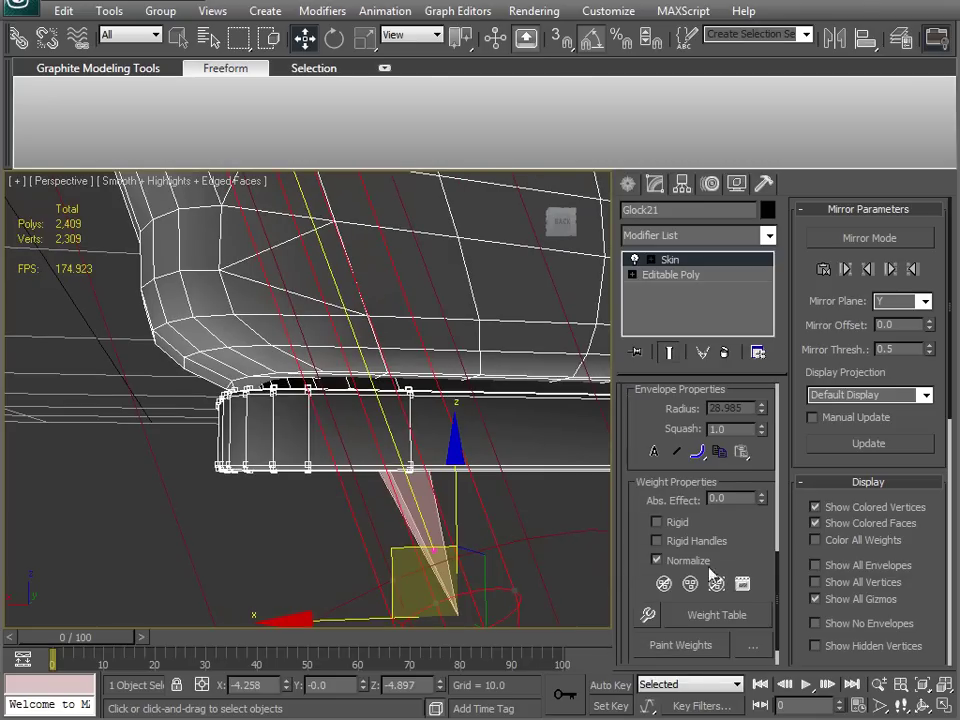
{"action": "type", "text": "1"}
{"action": "key", "text": "Return"}
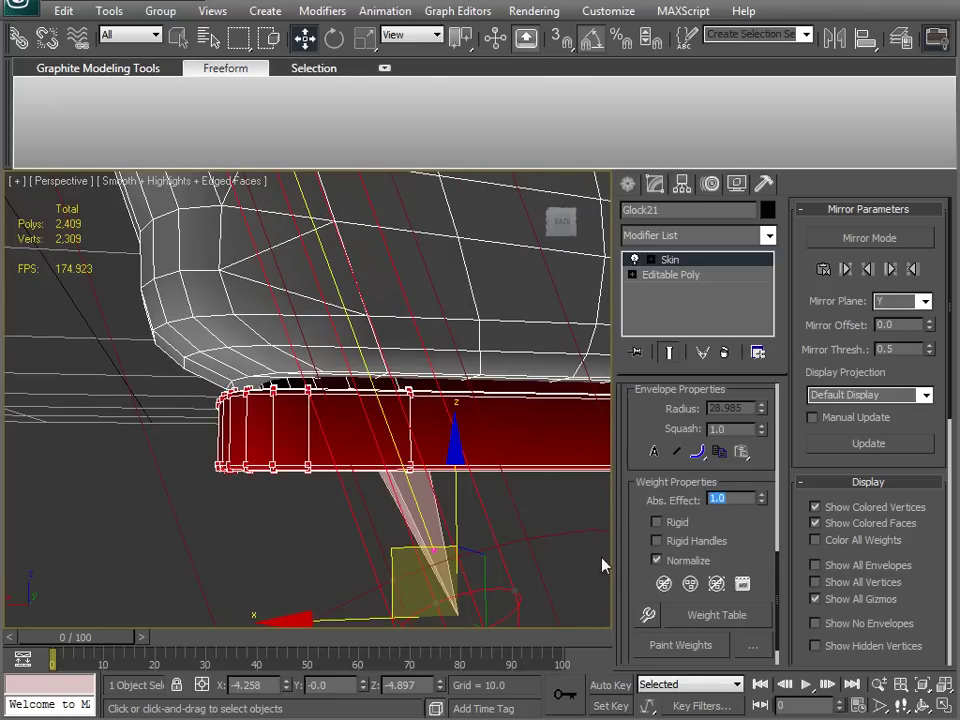
Step: Open the Weight Tool for the Skin modifier
{"action": "left_click", "coordinate": [645, 616]}
{"action": "left_click_drag", "start_coordinate": [125, 2], "coordinate": [120, 301]}
{"action": "left_click_drag", "start_coordinate": [645, 407], "coordinate": [648, 672]}
Step: Select the bullet's vertices inside the wireframe mesh and give them a weight of 1 on b_WeaponBullet
{"action": "left_click", "coordinate": [684, 454]}
{"action": "middle_click_drag", "start_coordinate": [460, 285], "coordinate": [496, 617]}
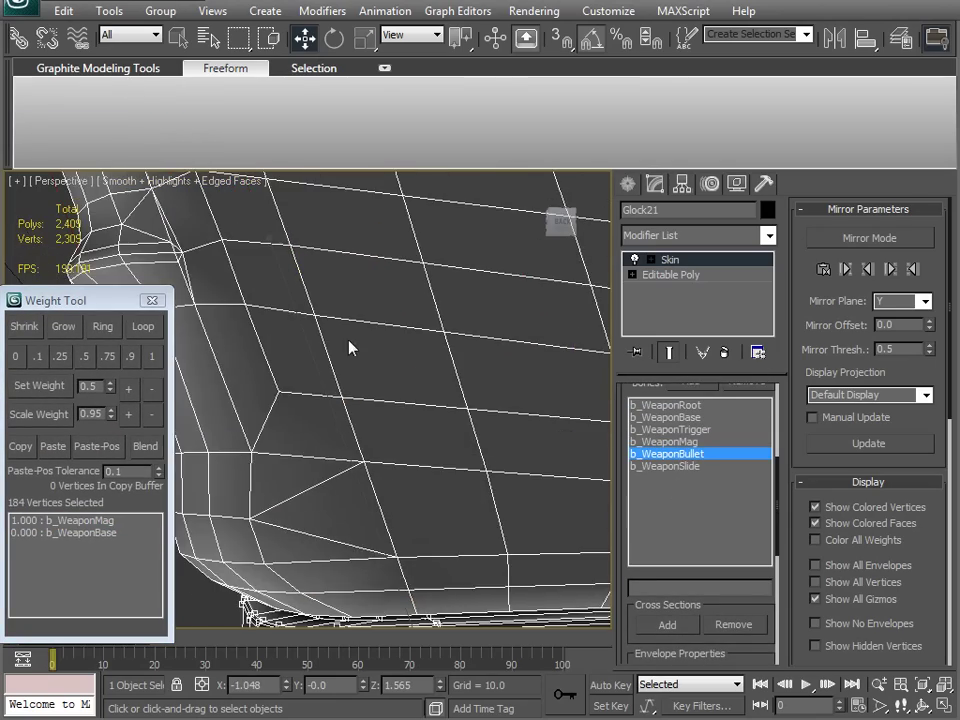
{"action": "key", "text": "F3"}
{"action": "middle_click_drag", "start_coordinate": [347, 334], "coordinate": [411, 553], "text": "alt"}
{"action": "scroll", "coordinate": [418, 512], "scroll_direction": "down", "scroll_amount": 2}
{"action": "middle_click_drag", "start_coordinate": [398, 368], "coordinate": [467, 516]}
{"action": "middle_click_drag", "start_coordinate": [372, 340], "coordinate": [463, 489], "text": "alt"}
{"action": "scroll", "coordinate": [419, 394], "scroll_direction": "up", "scroll_amount": 3}
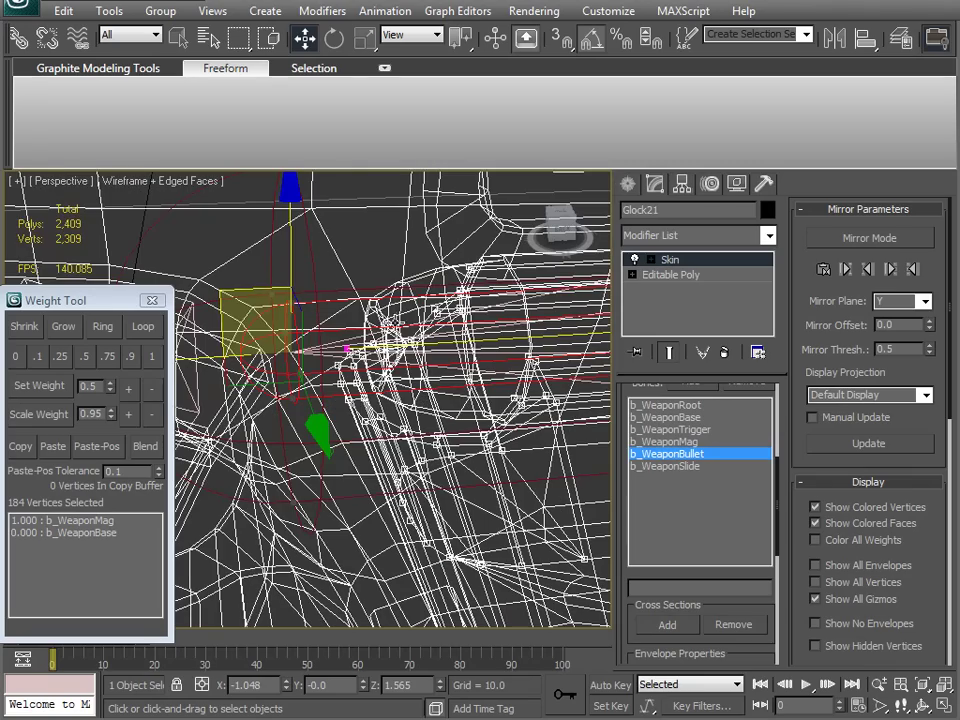
{"action": "left_click", "coordinate": [410, 284]}
{"action": "middle_click_drag", "start_coordinate": [460, 356], "coordinate": [150, 380], "text": "alt"}
{"action": "left_click", "coordinate": [153, 357]}
Step: Give the slide's vertices a weight of 1 on b_WeaponSlide, and close the Weight Tool and envelope editing
{"action": "left_click", "coordinate": [672, 461]}
{"action": "middle_click_drag", "start_coordinate": [438, 418], "coordinate": [538, 581]}
{"action": "scroll", "coordinate": [539, 522], "scroll_direction": "down", "scroll_amount": 3}
{"action": "key", "text": "F3"}
{"action": "mouse_move", "coordinate": [539, 523]}
{"action": "middle_mouse_down", "text": "alt"}
{"action": "mouse_move", "coordinate": [456, 602]}
{"action": "mouse_move", "coordinate": [461, 544]}
{"action": "middle_mouse_up", "text": "alt"}
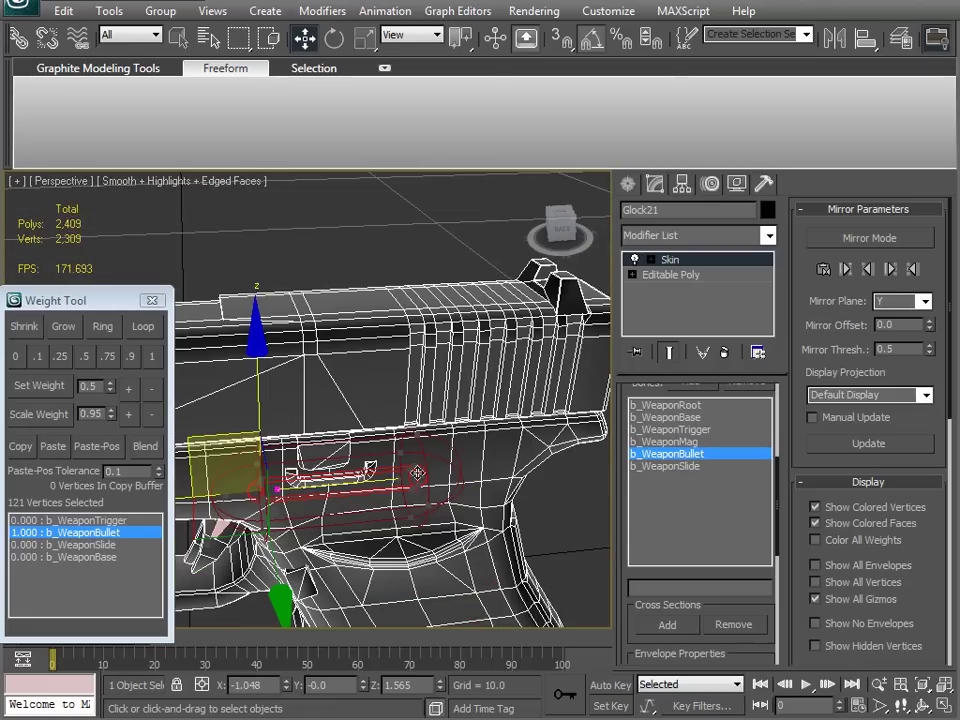
{"action": "middle_click_drag", "start_coordinate": [445, 331], "coordinate": [418, 304], "text": "alt"}
{"action": "left_click_drag", "start_coordinate": [483, 285], "coordinate": [540, 333]}
{"action": "middle_click_drag", "start_coordinate": [349, 369], "coordinate": [639, 381]}
{"action": "middle_click_drag", "start_coordinate": [230, 385], "coordinate": [405, 393]}
{"action": "left_click_drag", "start_coordinate": [316, 280], "coordinate": [503, 415]}
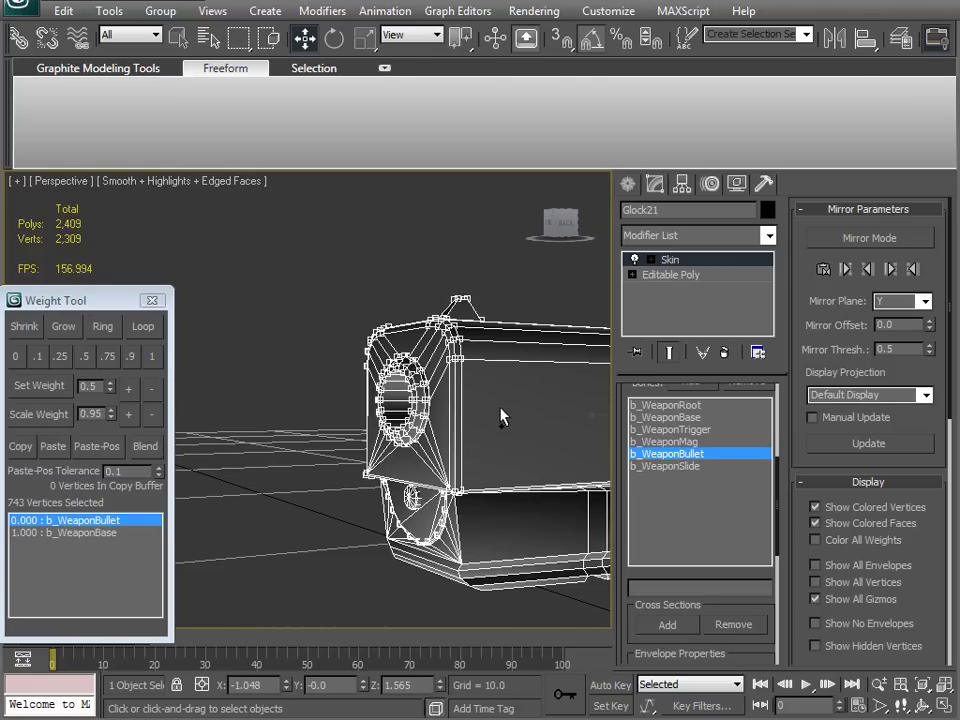
{"action": "middle_click_drag", "start_coordinate": [467, 453], "coordinate": [441, 408], "text": "alt"}
{"action": "middle_click_drag", "start_coordinate": [347, 420], "coordinate": [465, 382]}
{"action": "scroll", "coordinate": [401, 394], "scroll_direction": "down", "scroll_amount": 3}
{"action": "middle_click_drag", "start_coordinate": [401, 394], "coordinate": [250, 441]}
{"action": "left_click", "coordinate": [681, 466]}
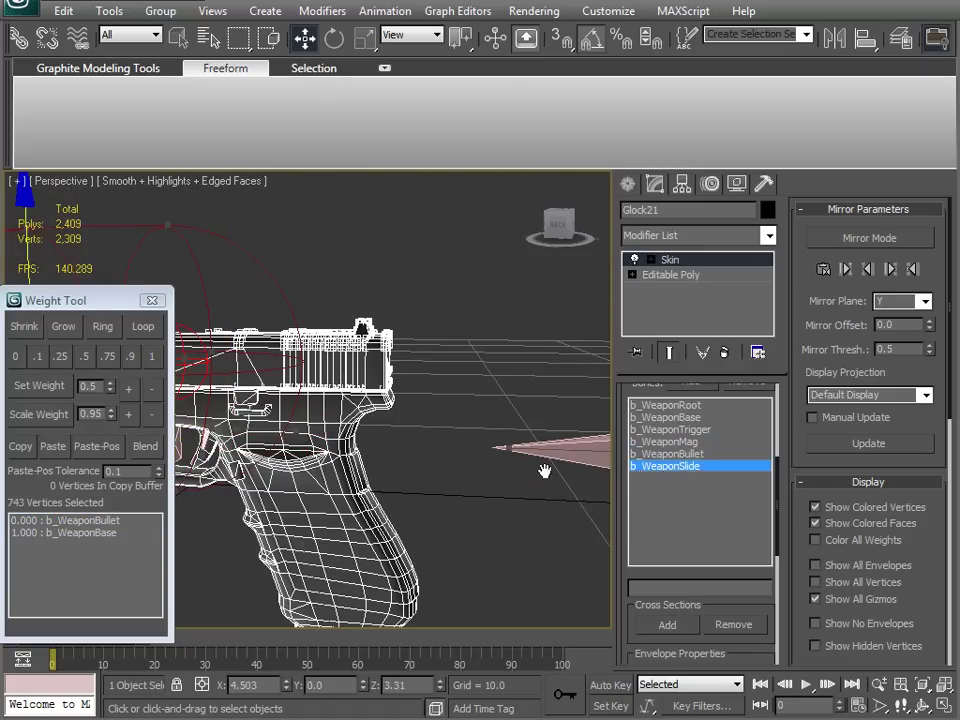
{"action": "left_click", "coordinate": [152, 356]}
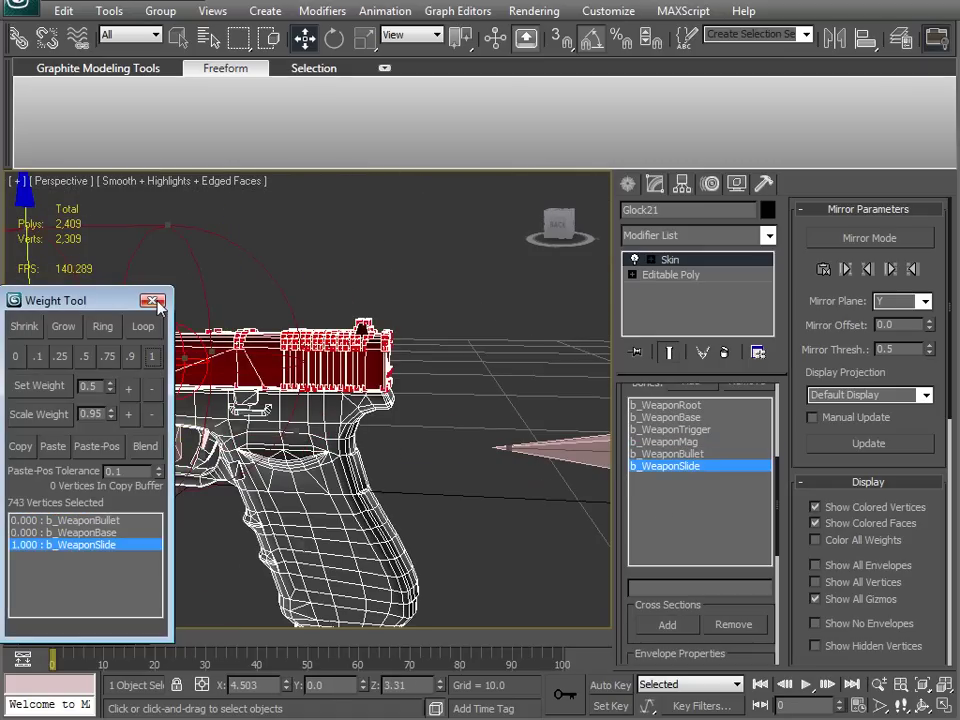
{"action": "left_click", "coordinate": [152, 300]}
{"action": "left_click", "coordinate": [662, 262]}
Step: Test the skinning by moving b_WeaponBase, and undo the move
{"action": "middle_click_drag", "start_coordinate": [400, 445], "coordinate": [500, 414], "text": "alt"}
{"action": "left_click", "coordinate": [263, 392]}
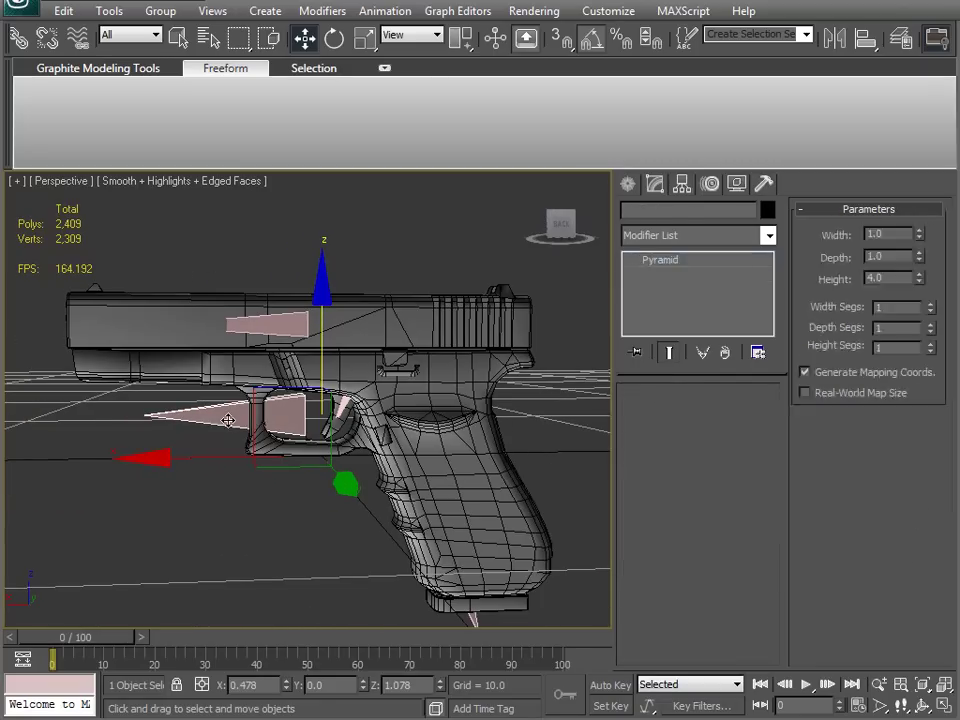
{"action": "left_click_drag", "start_coordinate": [263, 392], "coordinate": [230, 356]}
{"action": "key", "text": "ctrl+z"}
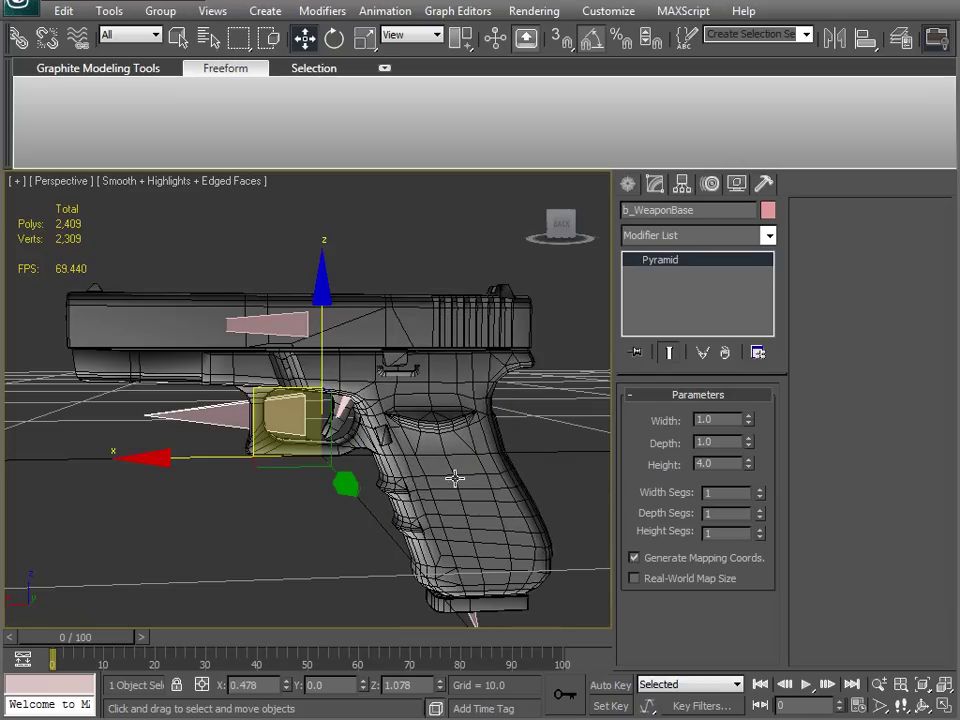
Step: Hide the Glock21 mesh so only the weapon bones are shown
{"action": "left_click", "coordinate": [462, 477]}
{"action": "right_click", "coordinate": [525, 432]}
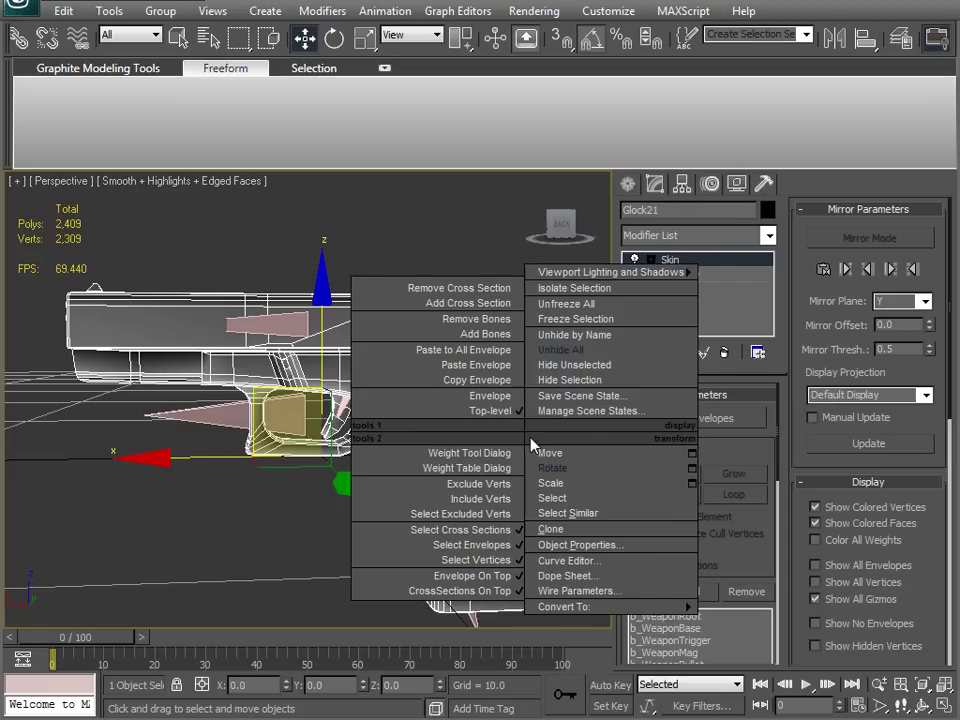
{"action": "left_click", "coordinate": [567, 381]}
Step: Link the magazine, trigger and slide bones to b_WeaponBase as their parent
{"action": "mouse_move", "coordinate": [360, 489]}
{"action": "middle_mouse_down"}
{"action": "mouse_move", "coordinate": [272, 339]}
{"action": "mouse_move", "coordinate": [300, 437]}
{"action": "mouse_move", "coordinate": [370, 485]}
{"action": "middle_mouse_up"}
{"action": "left_click", "coordinate": [397, 487]}
{"action": "left_click", "coordinate": [308, 367], "text": "ctrl"}
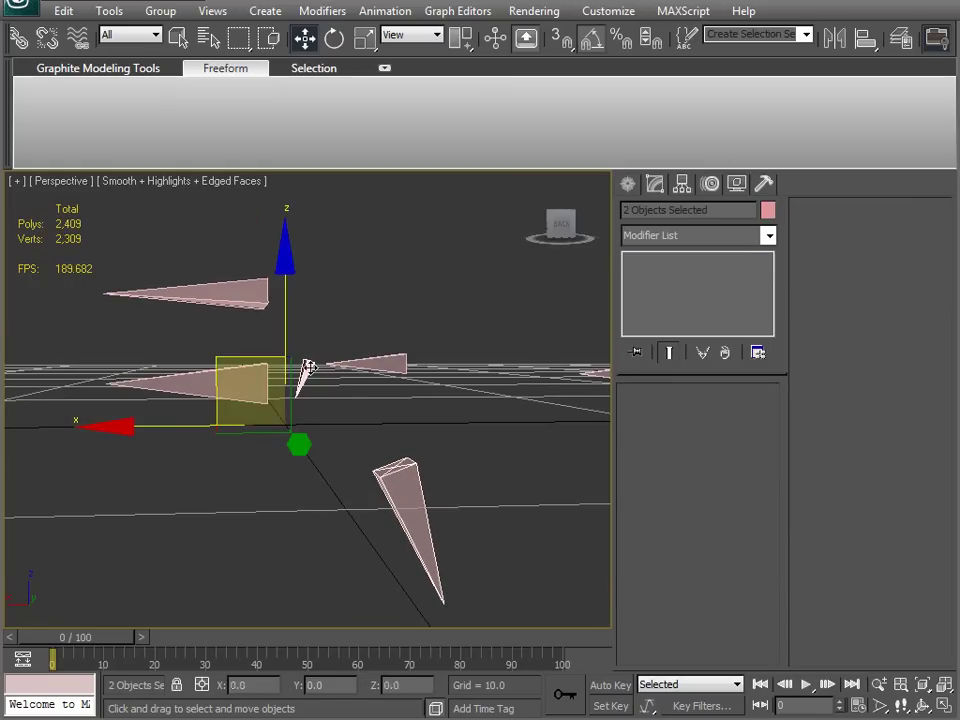
{"action": "left_click", "coordinate": [223, 293], "text": "ctrl"}
{"action": "left_click", "coordinate": [19, 39]}
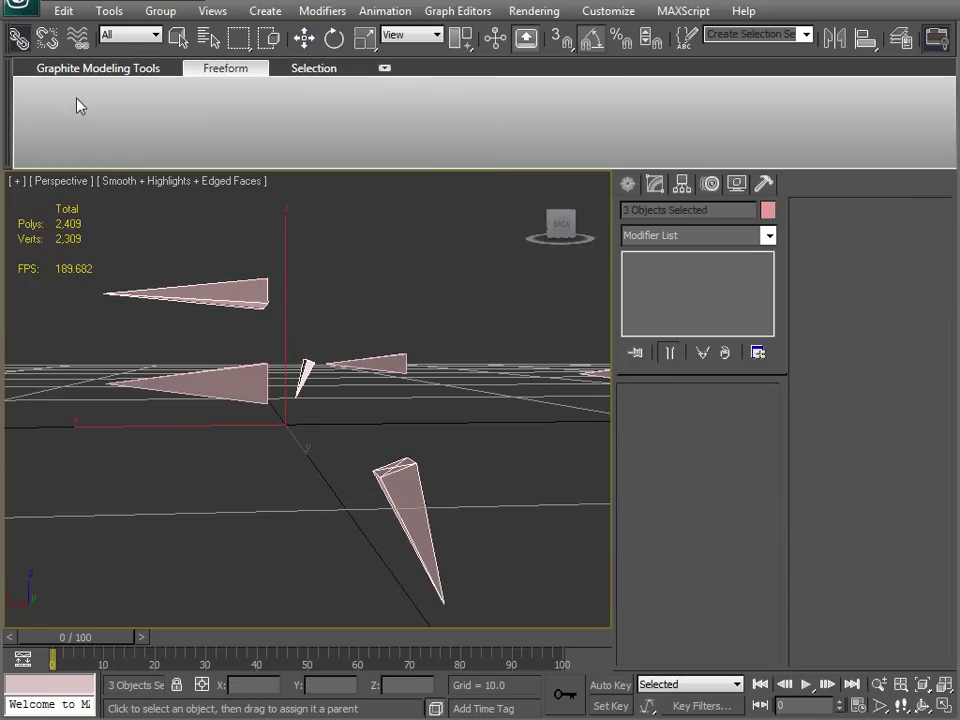
{"action": "left_click_drag", "start_coordinate": [244, 294], "coordinate": [200, 378]}
Step: Link b_WeaponBullet to b_WeaponMag, and link b_WeaponBase to b_WeaponRoot
{"action": "middle_click_drag", "start_coordinate": [247, 503], "coordinate": [258, 509]}
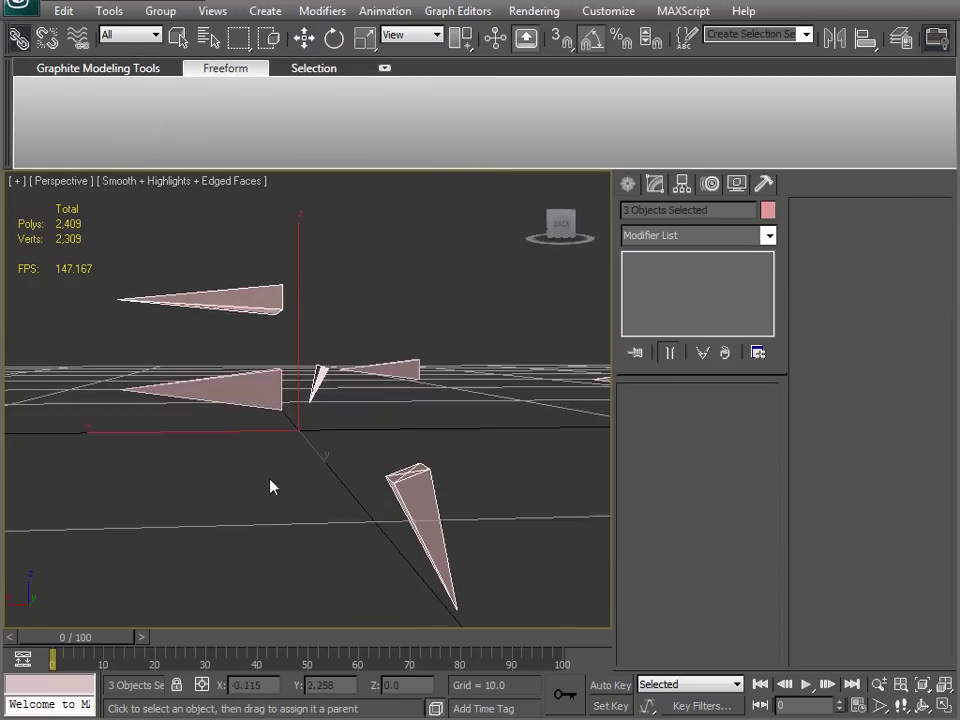
{"action": "left_click_drag", "start_coordinate": [389, 371], "coordinate": [428, 495]}
{"action": "middle_click_drag", "start_coordinate": [480, 491], "coordinate": [330, 424]}
{"action": "left_click_drag", "start_coordinate": [59, 347], "coordinate": [566, 352]}
Step: Test the bone links by moving b_WeaponBase, and undo the move
{"action": "middle_click_drag", "start_coordinate": [264, 376], "coordinate": [392, 424]}
{"action": "scroll", "coordinate": [339, 424], "scroll_direction": "down", "scroll_amount": 4}
{"action": "key", "text": "w"}
{"action": "scroll", "coordinate": [392, 424], "scroll_direction": "up", "scroll_amount": 2}
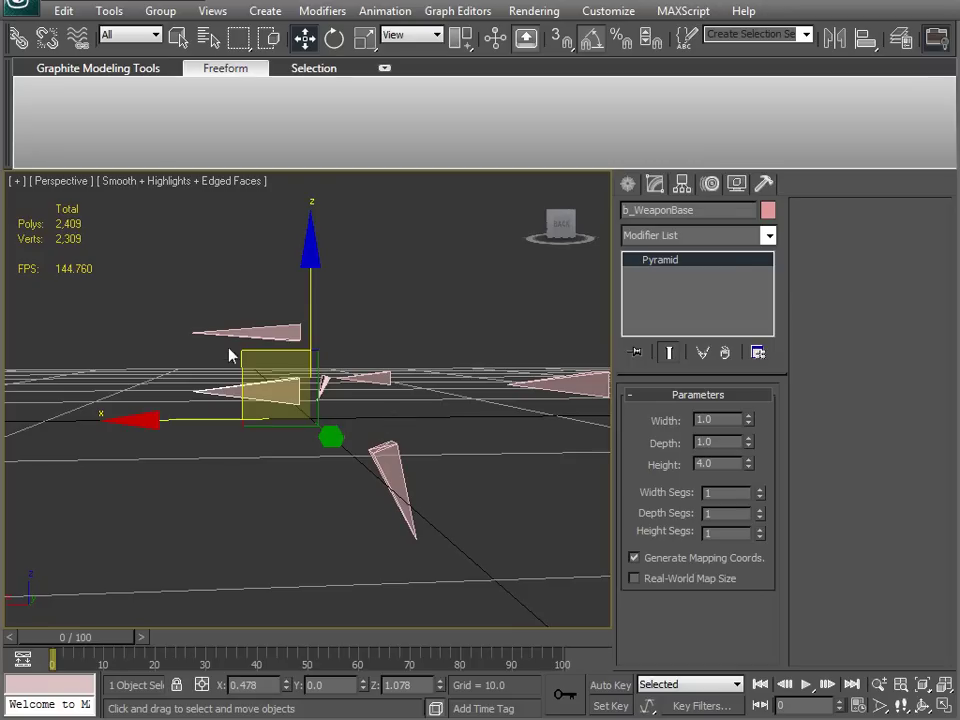
{"action": "left_click_drag", "start_coordinate": [245, 351], "coordinate": [231, 329]}
{"action": "key", "text": "ctrl+z"}
Step: Test the whole bone hierarchy by moving b_WeaponRoot, and cancel the move
{"action": "left_click", "coordinate": [546, 384]}
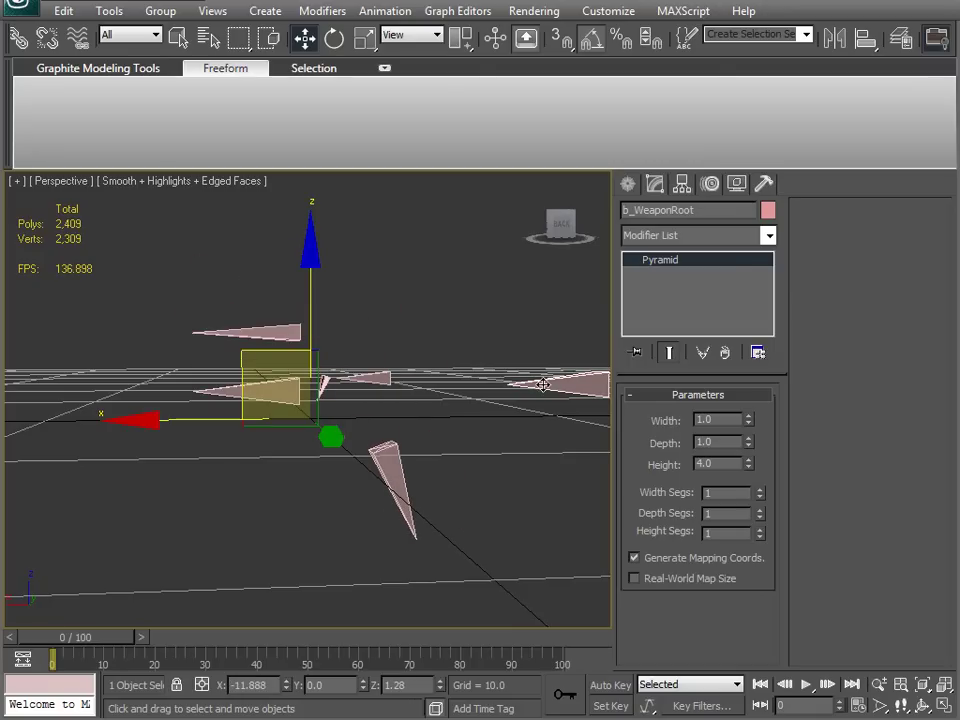
{"action": "middle_click_drag", "start_coordinate": [534, 414], "coordinate": [406, 451]}
{"action": "left_click", "coordinate": [421, 452]}
{"action": "left_click", "coordinate": [430, 380]}
{"action": "left_click_drag", "start_coordinate": [460, 38], "coordinate": [467, 79]}
{"action": "middle_click_drag", "start_coordinate": [127, 474], "coordinate": [357, 429]}
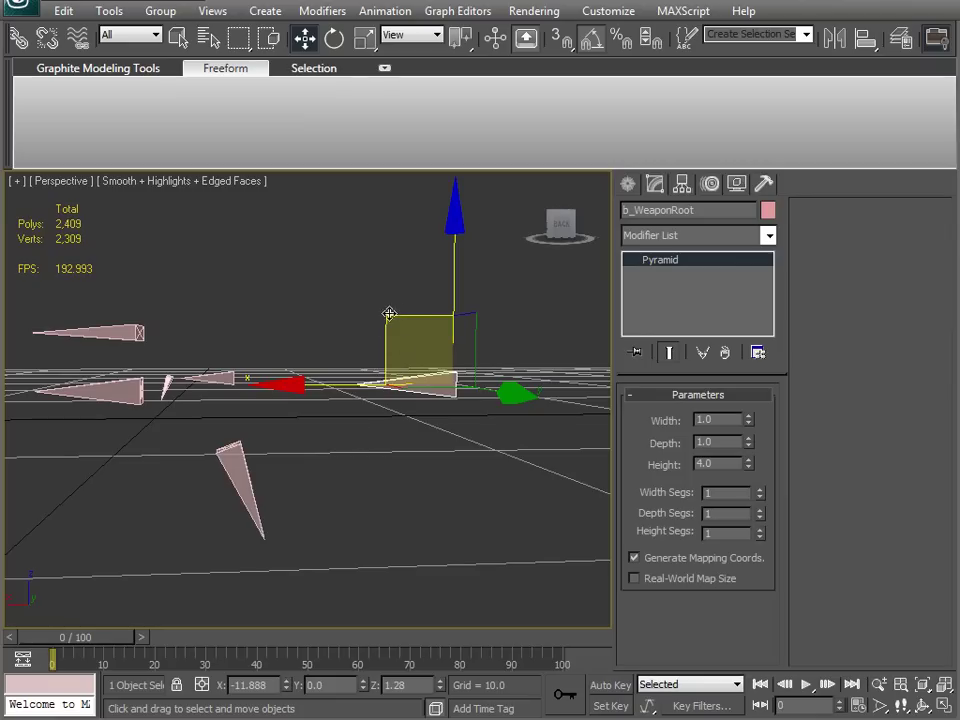
{"action": "left_click_drag", "start_coordinate": [385, 328], "coordinate": [434, 300]}
{"action": "right_click", "coordinate": [434, 300]}
Step: Test the bullet bone's link by moving b_WeaponMag, and undo the move
{"action": "left_click", "coordinate": [228, 459]}
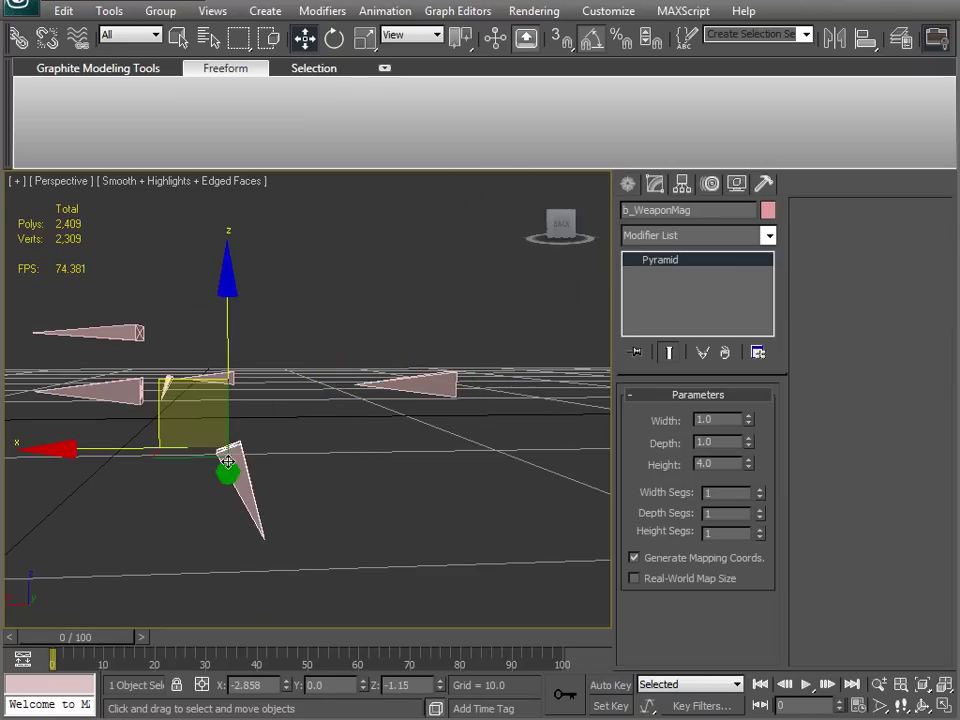
{"action": "left_click_drag", "start_coordinate": [159, 390], "coordinate": [128, 336]}
{"action": "key", "text": "ctrl+z"}
Step: Unhide the Glock21 mesh
{"action": "right_click", "coordinate": [313, 307]}
{"action": "middle_click_drag", "start_coordinate": [240, 428], "coordinate": [330, 422]}
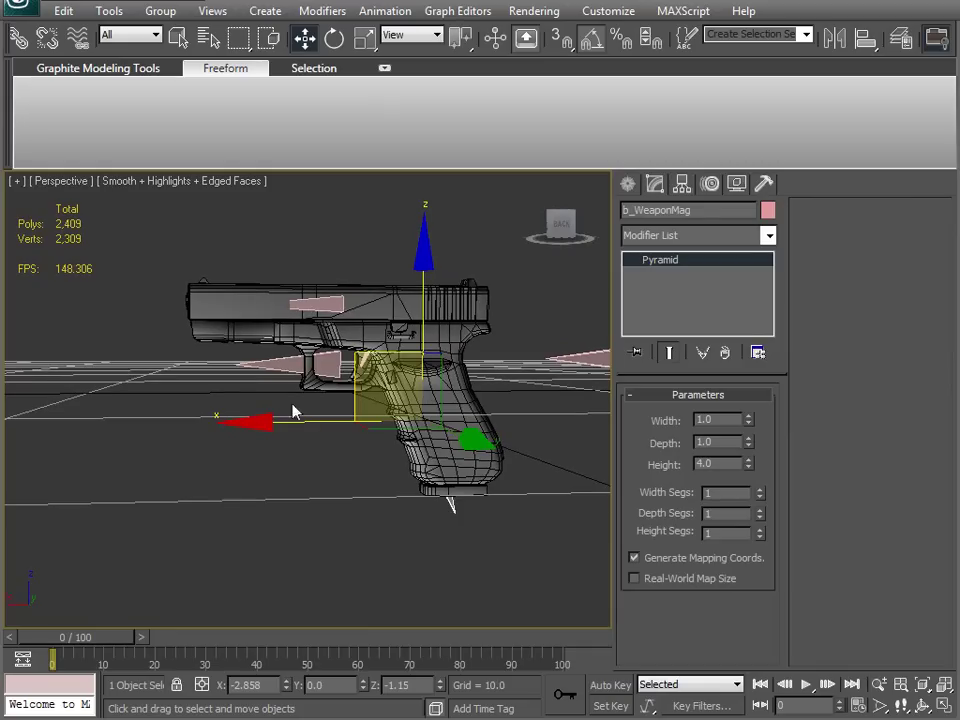
Step: Test that the skinned pistol follows b_WeaponBase by moving the bone, and undo the move
{"action": "left_click", "coordinate": [297, 358]}
{"action": "middle_click_drag", "start_coordinate": [280, 287], "coordinate": [190, 310]}
{"action": "left_click_drag", "start_coordinate": [196, 316], "coordinate": [187, 261]}
{"action": "key", "text": "ctrl+z"}
Step: Select b_WeaponMag and set the reference coordinate system to Local
{"action": "left_click", "coordinate": [370, 525]}
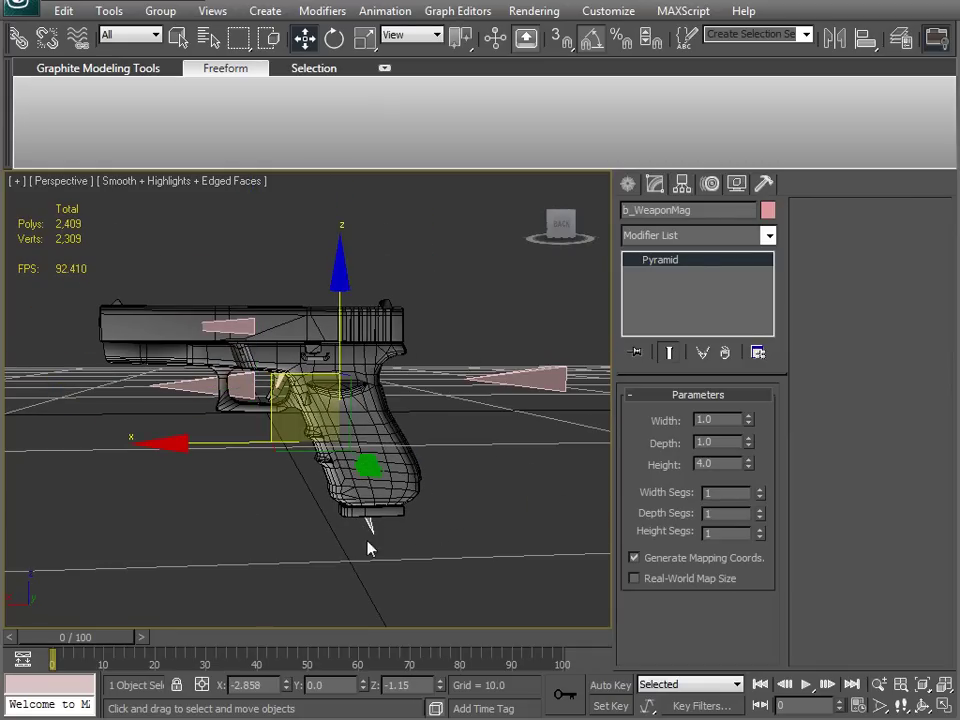
{"action": "left_click", "coordinate": [410, 35]}
{"action": "left_click", "coordinate": [401, 105]}
Step: Test sliding b_WeaponMag out of the grip along its local Z axis, check the bullet, and cancel the move
{"action": "middle_click_drag", "start_coordinate": [345, 407], "coordinate": [314, 341]}
{"action": "left_click_drag", "start_coordinate": [257, 236], "coordinate": [305, 376]}
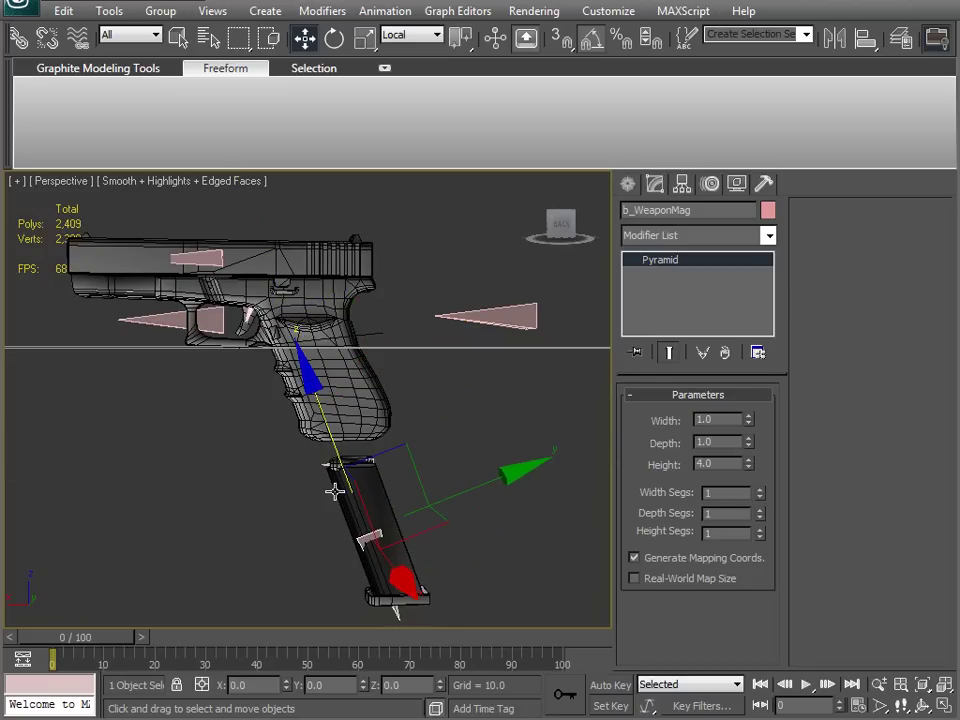
{"action": "scroll", "coordinate": [327, 463], "scroll_direction": "up", "scroll_amount": 6}
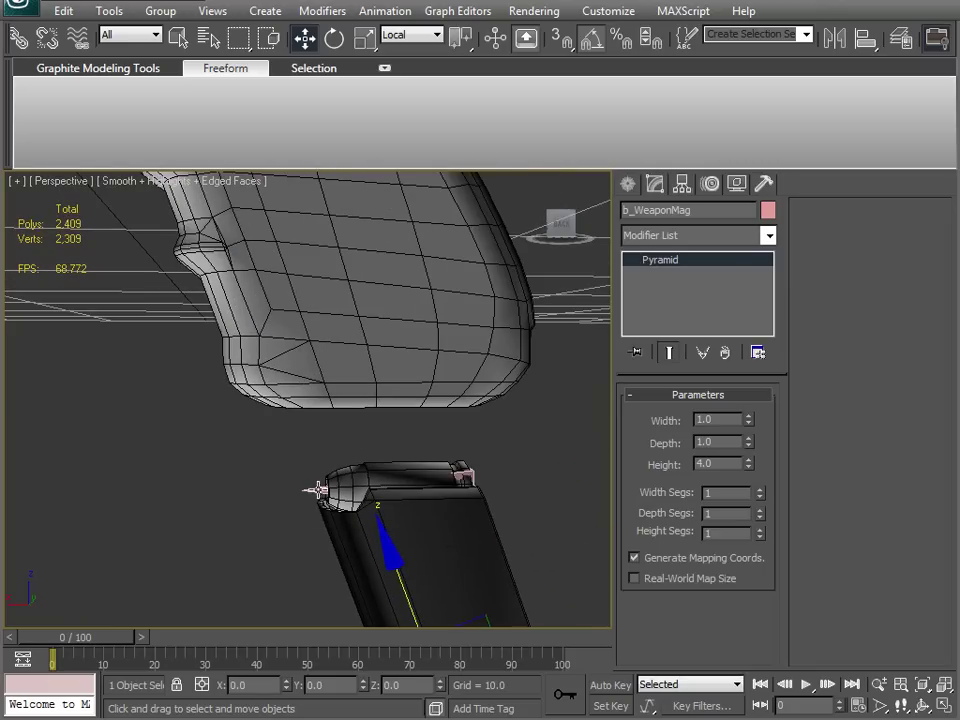
{"action": "left_click", "coordinate": [317, 493]}
{"action": "left_click_drag", "start_coordinate": [402, 420], "coordinate": [268, 371]}
{"action": "right_click", "coordinate": [300, 420]}
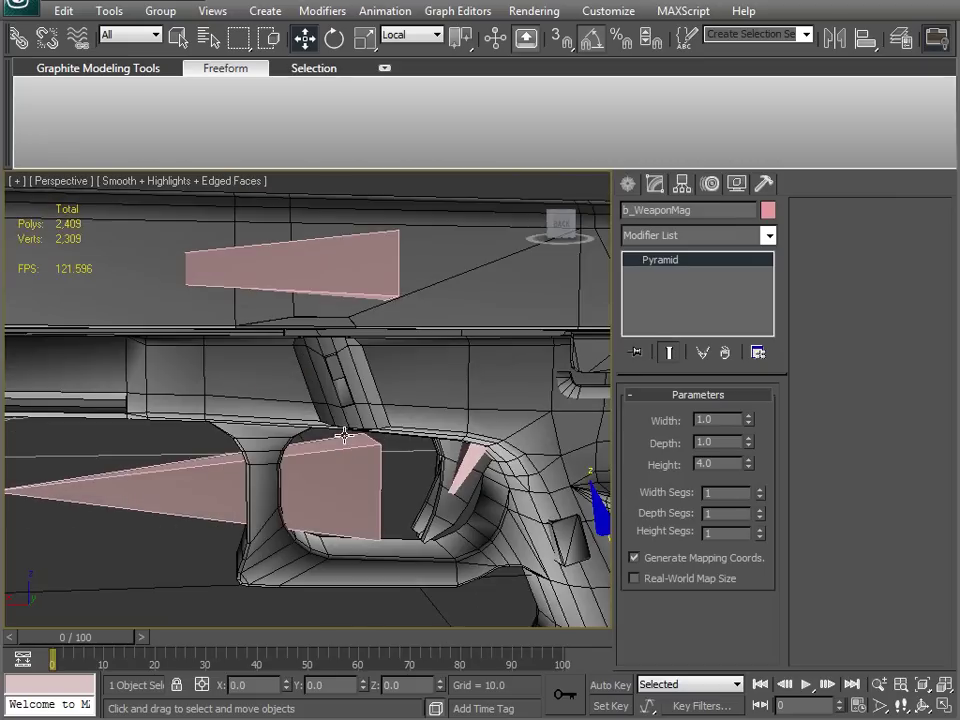
Step: Test rotating b_WeaponTrigger to see that the trigger pivots correctly, and cancel the rotation
{"action": "middle_click_drag", "start_coordinate": [344, 435], "coordinate": [254, 354]}
{"action": "left_click", "coordinate": [388, 373]}
{"action": "key", "text": "e"}
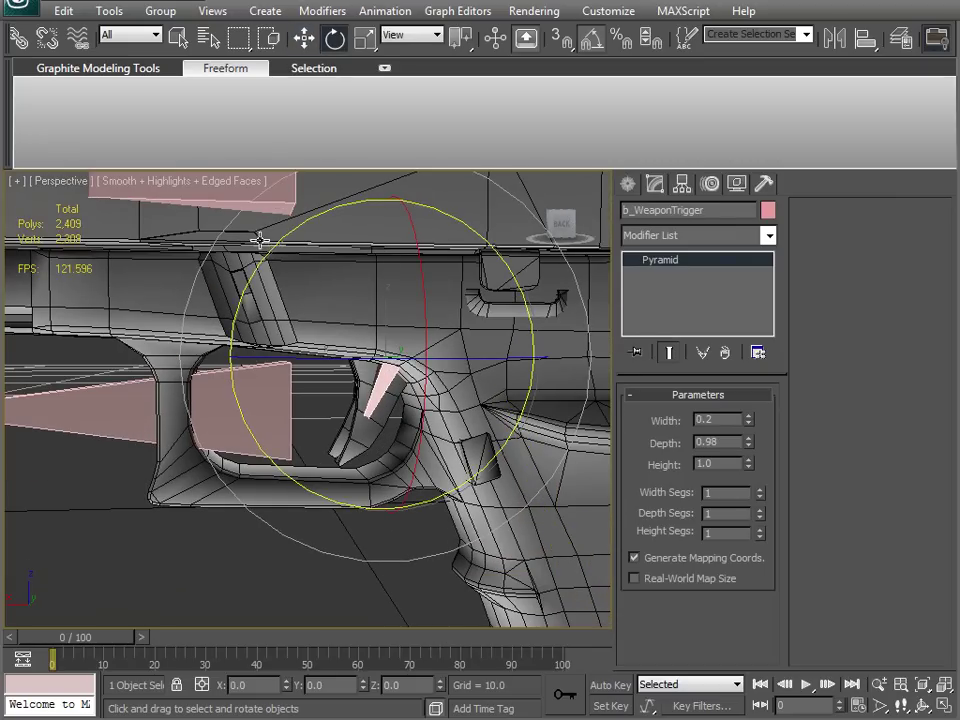
{"action": "left_click_drag", "start_coordinate": [267, 264], "coordinate": [313, 197]}
{"action": "middle_click_drag", "start_coordinate": [302, 365], "coordinate": [356, 470]}
{"action": "scroll", "coordinate": [356, 446], "scroll_direction": "down", "scroll_amount": 3}
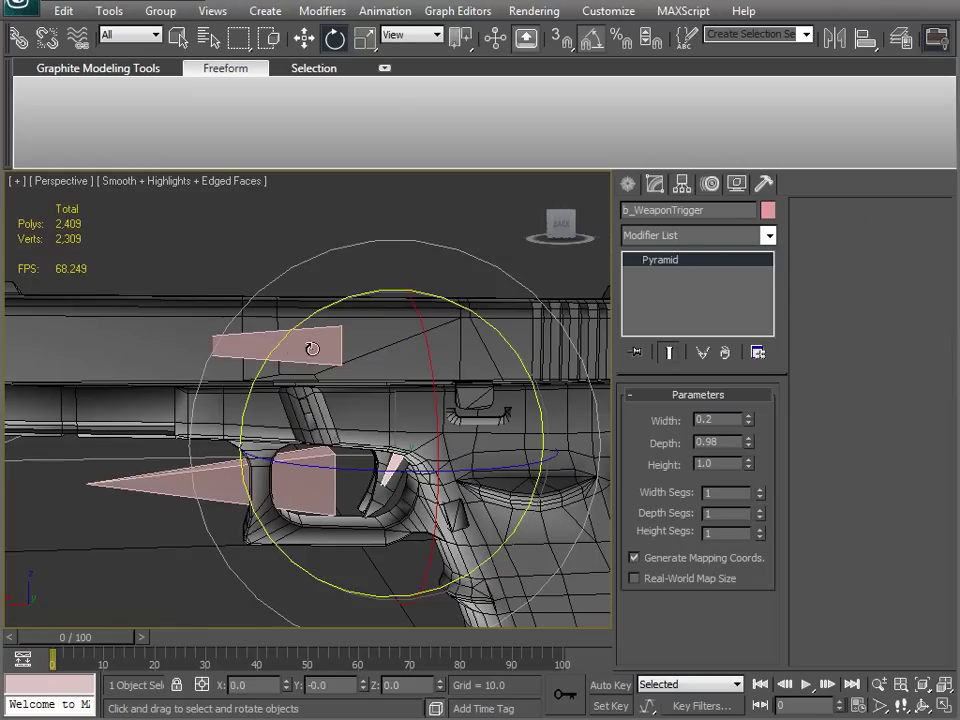
Step: Test moving b_WeaponSlide along its local X axis to check that the pistol's slide follows
{"action": "left_click", "coordinate": [304, 349]}
{"action": "middle_click_drag", "start_coordinate": [338, 410], "coordinate": [291, 426]}
{"action": "key", "text": "w"}
{"action": "left_click_drag", "start_coordinate": [177, 360], "coordinate": [296, 380]}
{"action": "middle_click_drag", "start_coordinate": [98, 424], "coordinate": [290, 432], "text": "alt"}
{"action": "middle_click_drag", "start_coordinate": [290, 432], "coordinate": [365, 494]}
{"action": "scroll", "coordinate": [365, 494], "scroll_direction": "up", "scroll_amount": 3}
{"action": "left_click_drag", "start_coordinate": [410, 446], "coordinate": [534, 486]}
{"action": "middle_click_drag", "start_coordinate": [459, 475], "coordinate": [321, 508], "text": "alt"}
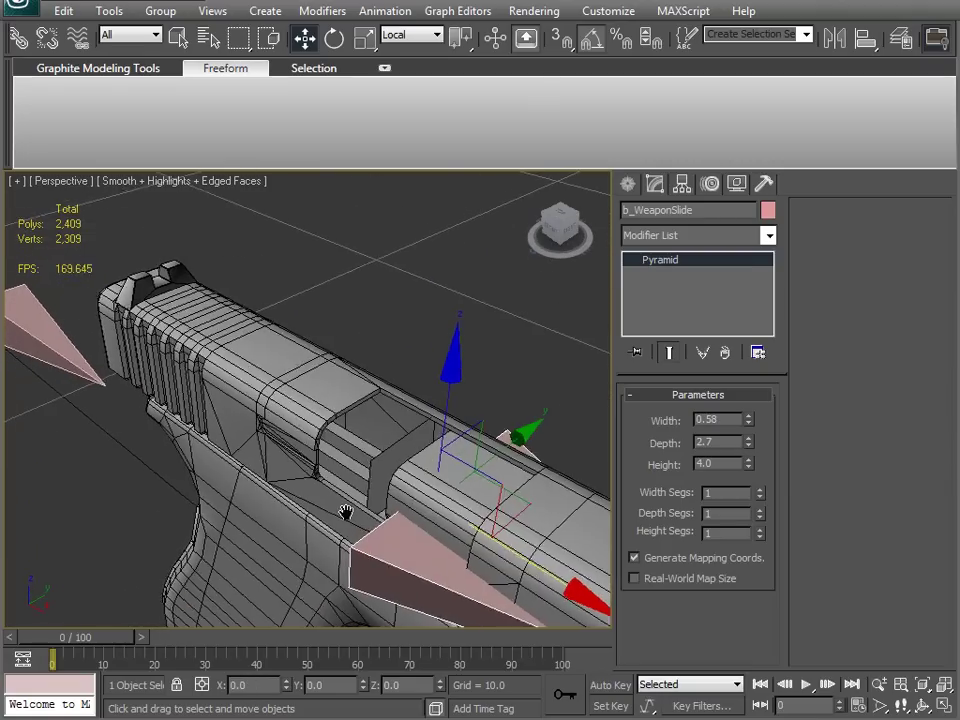
Step: Repeat the b_WeaponSlide movement test close to the ejection port and undo the move
{"action": "scroll", "coordinate": [343, 463], "scroll_direction": "up", "scroll_amount": 3}
{"action": "middle_click_drag", "start_coordinate": [388, 496], "coordinate": [350, 433]}
{"action": "scroll", "coordinate": [308, 403], "scroll_direction": "down", "scroll_amount": 1}
{"action": "middle_click_drag", "start_coordinate": [308, 403], "coordinate": [458, 502], "text": "alt"}
{"action": "left_click_drag", "start_coordinate": [481, 480], "coordinate": [422, 447]}
{"action": "key", "text": "ctrl+z"}
Step: Examine the slide geometry around the ejection port from several views for vertices that do not follow b_WeaponSlide
{"action": "key", "text": "shift+z"}
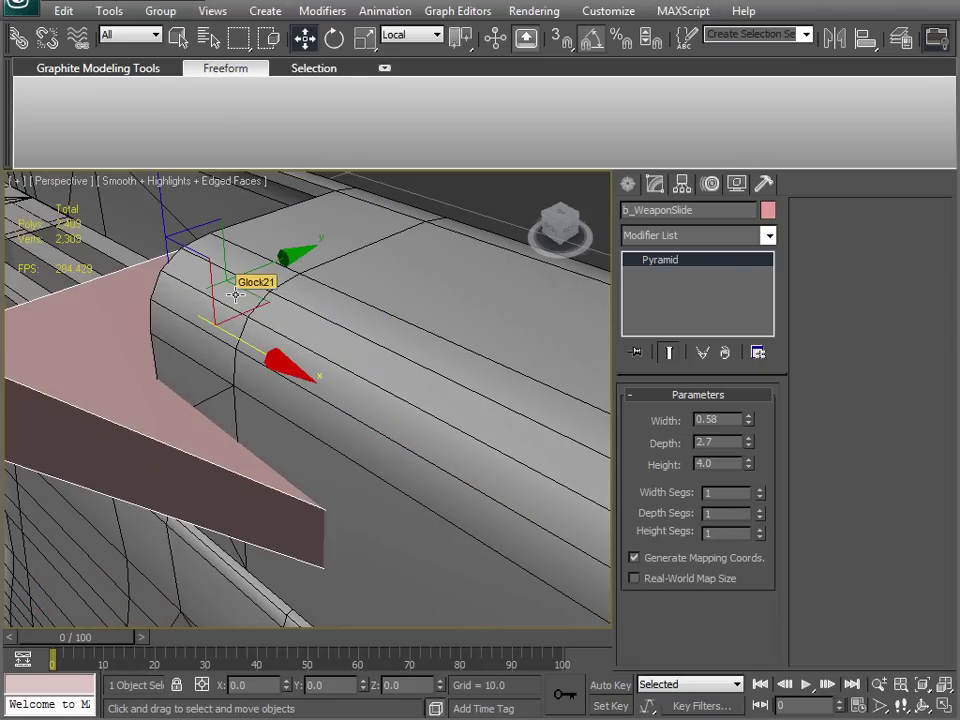
{"action": "key", "text": "shift+z"}
{"action": "key", "text": "shift+z"}
{"action": "key", "text": "shift+z"}
{"action": "key", "text": "shift+z"}
{"action": "key", "text": "shift+z"}
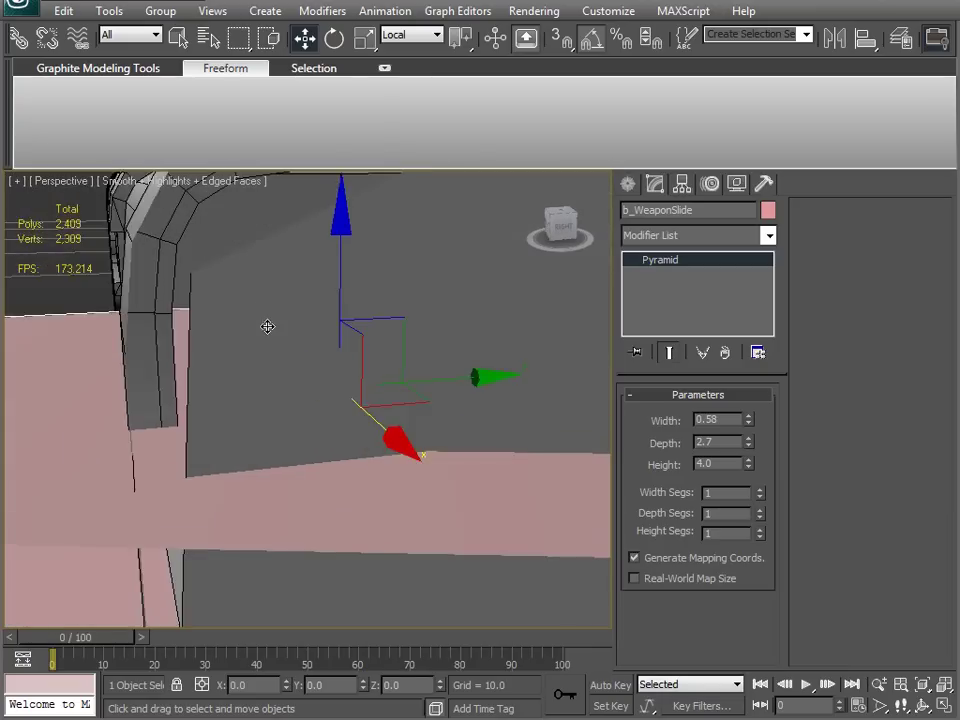
{"action": "key", "text": "shift+z"}
{"action": "key", "text": "shift+z"}
{"action": "key", "text": "shift+y"}
{"action": "middle_click_drag", "start_coordinate": [278, 505], "coordinate": [263, 459]}
{"action": "key", "text": "shift+z"}
{"action": "key", "text": "shift+z"}
{"action": "key", "text": "shift+z"}
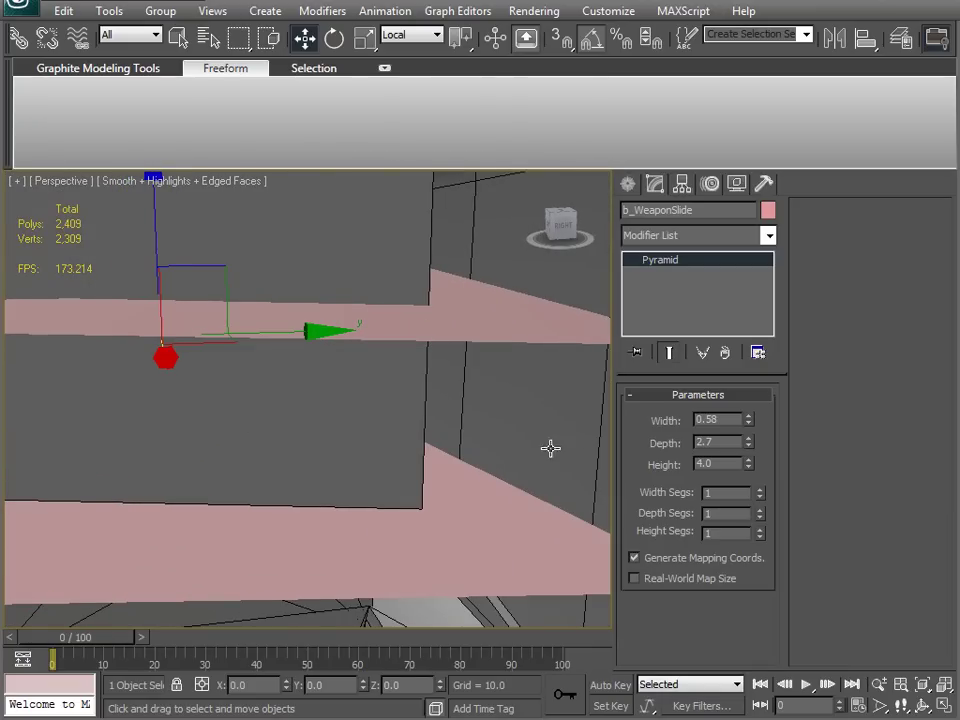
Step: Edit Glock21's Skin envelopes in wireframe and weight the missed slide vertices to b_WeaponSlide with an Abs. Effect of 1.0
{"action": "left_click", "coordinate": [576, 428]}
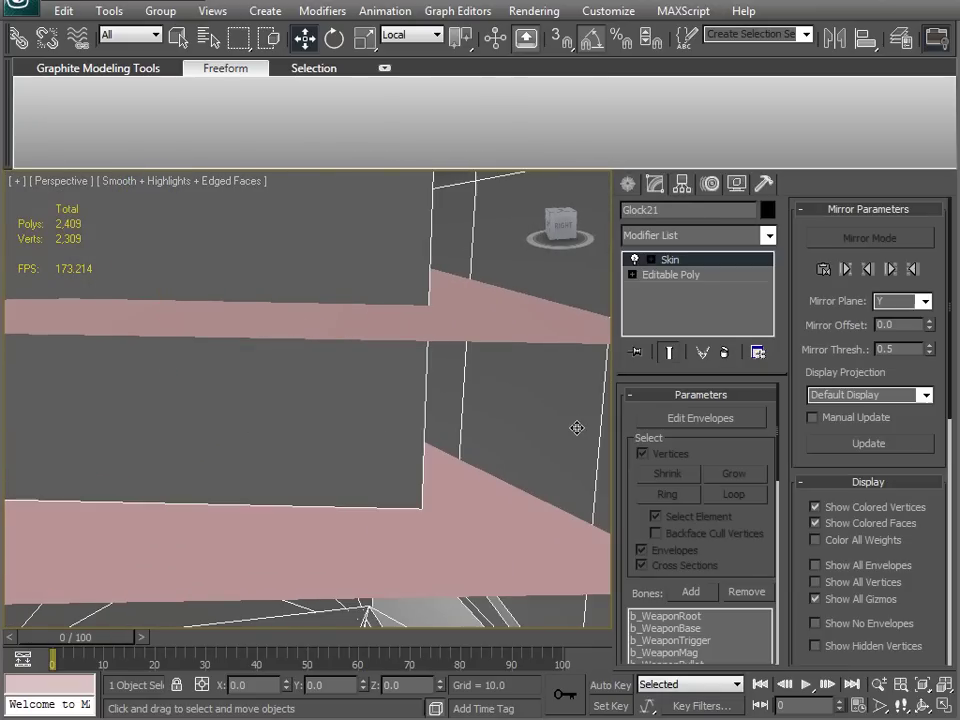
{"action": "left_click", "coordinate": [700, 418]}
{"action": "left_click_drag", "start_coordinate": [748, 574], "coordinate": [731, 343]}
{"action": "middle_click_drag", "start_coordinate": [475, 357], "coordinate": [247, 444]}
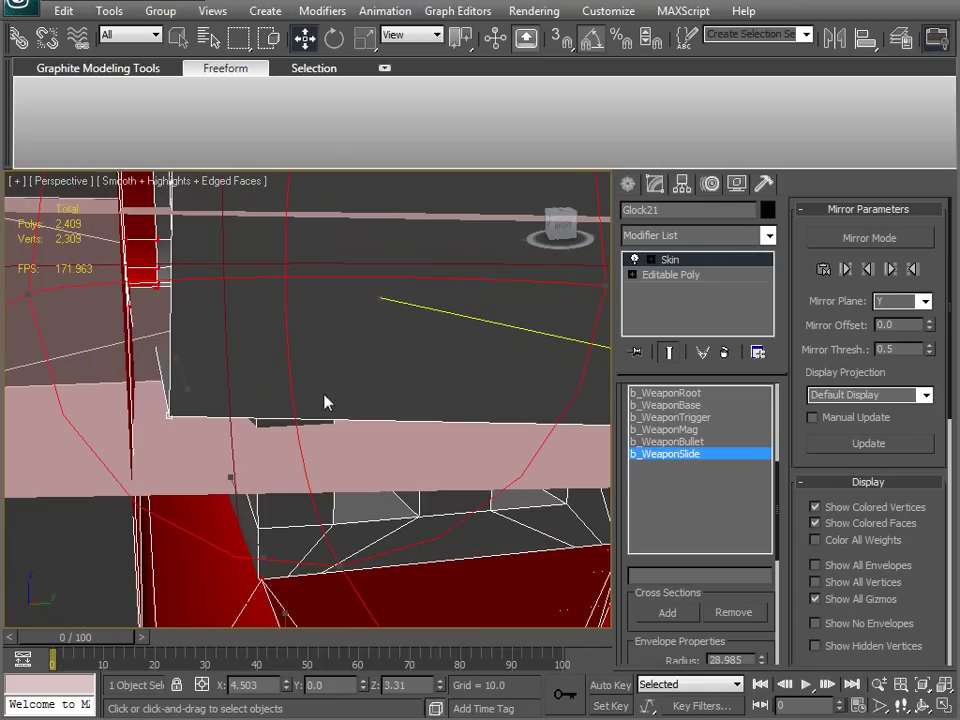
{"action": "middle_click_drag", "start_coordinate": [320, 418], "coordinate": [316, 424]}
{"action": "key", "text": "F3"}
{"action": "scroll", "coordinate": [305, 462], "scroll_direction": "down", "scroll_amount": 3}
{"action": "mouse_move", "coordinate": [275, 464]}
{"action": "middle_mouse_down", "text": "alt"}
{"action": "mouse_move", "coordinate": [400, 548]}
{"action": "mouse_move", "coordinate": [194, 422]}
{"action": "mouse_move", "coordinate": [251, 406]}
{"action": "mouse_move", "coordinate": [283, 437]}
{"action": "mouse_move", "coordinate": [278, 421]}
{"action": "mouse_move", "coordinate": [270, 447]}
{"action": "middle_mouse_up", "text": "alt"}
{"action": "scroll", "coordinate": [278, 421], "scroll_direction": "up", "scroll_amount": 2}
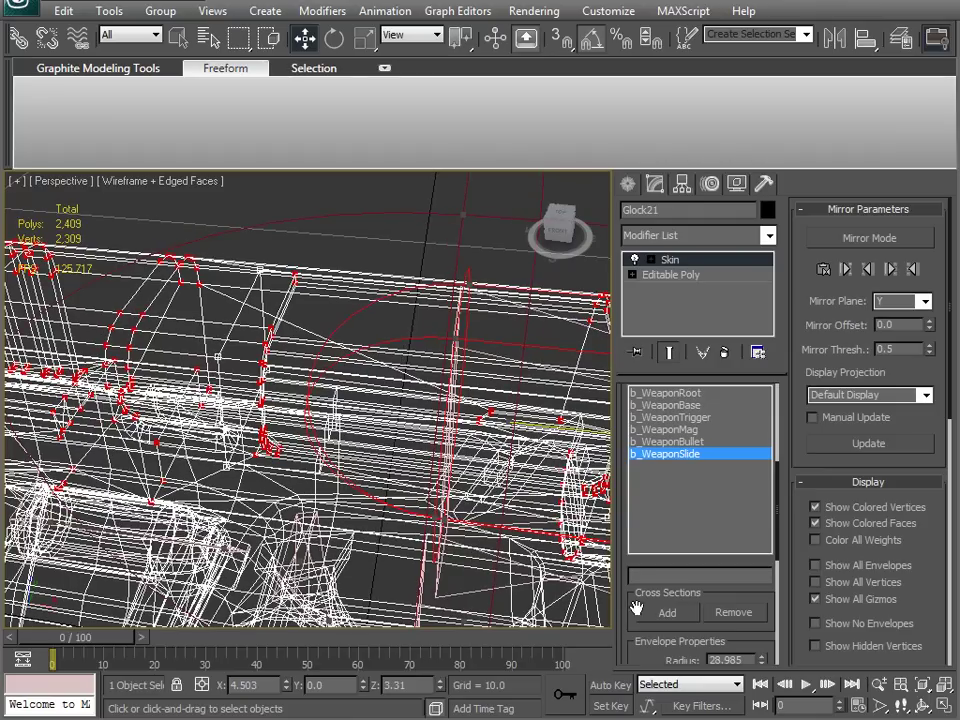
{"action": "left_click_drag", "start_coordinate": [641, 648], "coordinate": [627, 440]}
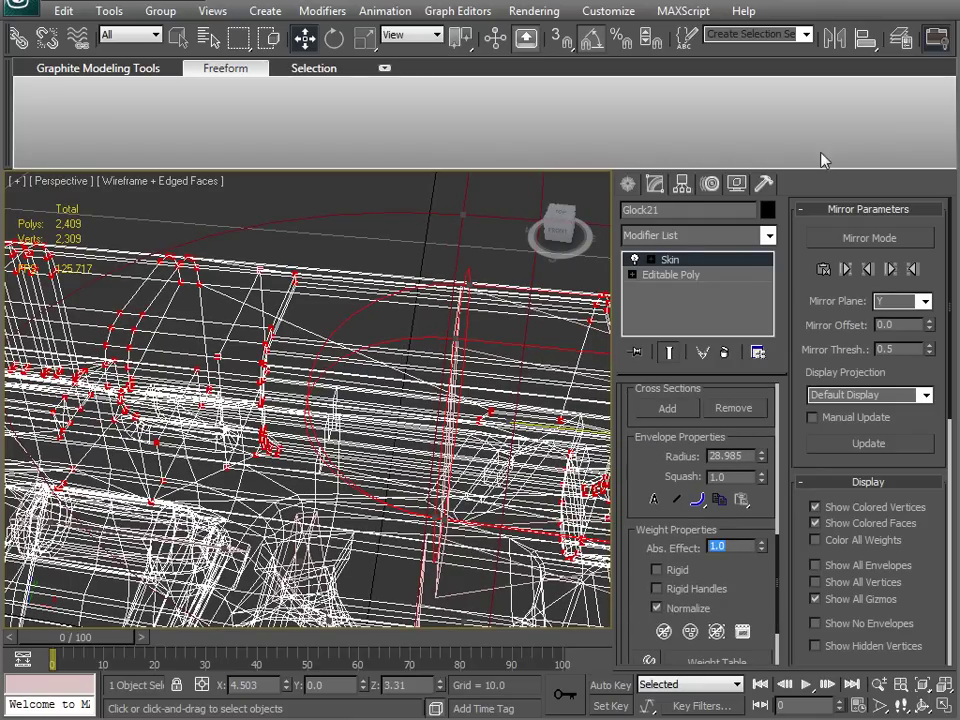
{"action": "left_click", "coordinate": [680, 259]}
{"action": "middle_click_drag", "start_coordinate": [376, 356], "coordinate": [301, 388]}
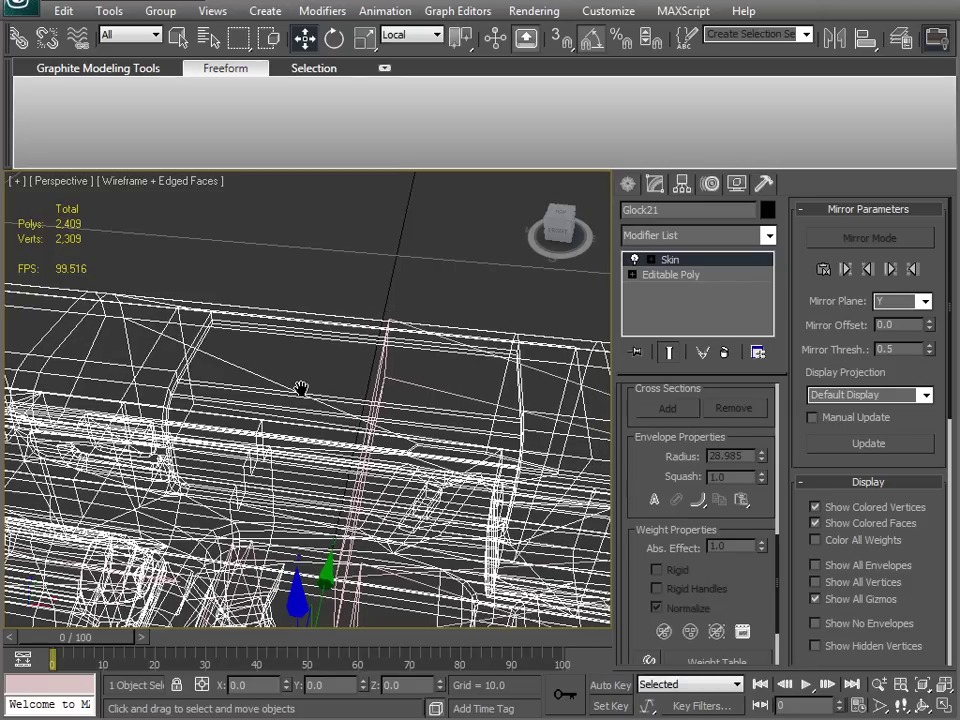
{"action": "left_click_drag", "start_coordinate": [646, 458], "coordinate": [632, 712]}
{"action": "key", "text": "F3"}
Step: Retest b_WeaponSlide by moving it along the slide direction, check the ejection port, and undo the move
{"action": "mouse_move", "coordinate": [412, 522]}
{"action": "middle_mouse_down"}
{"action": "mouse_move", "coordinate": [347, 407]}
{"action": "mouse_move", "coordinate": [338, 355]}
{"action": "middle_mouse_up"}
{"action": "left_click", "coordinate": [362, 371]}
{"action": "middle_click_drag", "start_coordinate": [303, 420], "coordinate": [354, 524]}
{"action": "middle_click_drag", "start_coordinate": [483, 418], "coordinate": [325, 497], "text": "alt"}
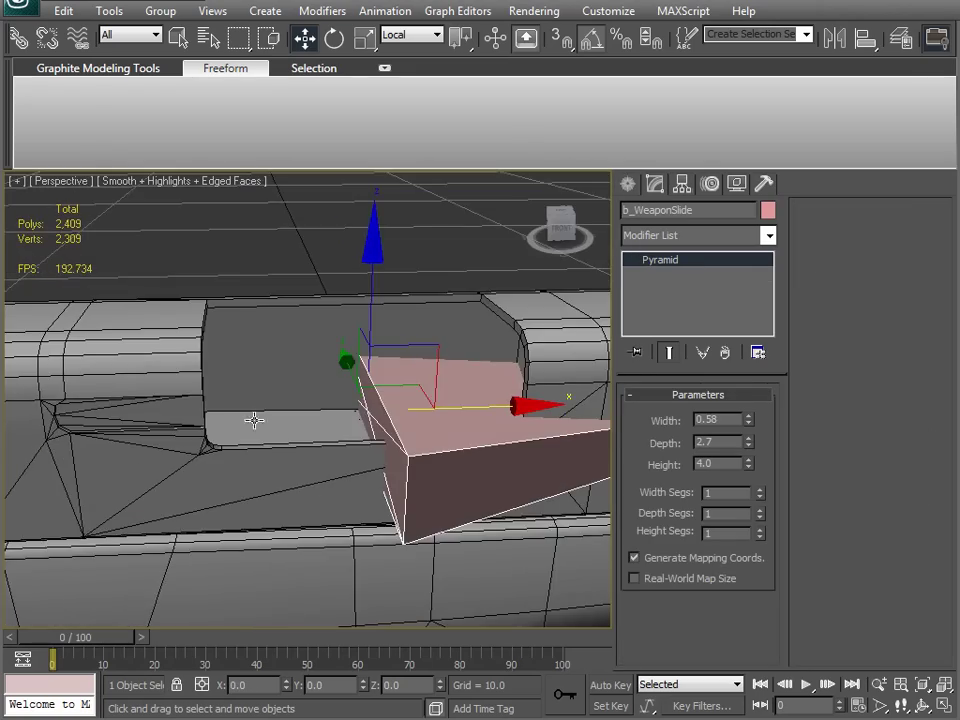
{"action": "middle_click_drag", "start_coordinate": [299, 345], "coordinate": [412, 493], "text": "alt"}
{"action": "left_click_drag", "start_coordinate": [411, 493], "coordinate": [450, 514]}
{"action": "key", "text": "ctrl+z"}
Step: Select b_WeaponRoot and test whether rotating it carries the whole pistol and its bones
{"action": "scroll", "coordinate": [450, 514], "scroll_direction": "down", "scroll_amount": 5}
{"action": "middle_click_drag", "start_coordinate": [373, 420], "coordinate": [292, 481], "text": "alt"}
{"action": "left_click", "coordinate": [329, 450]}
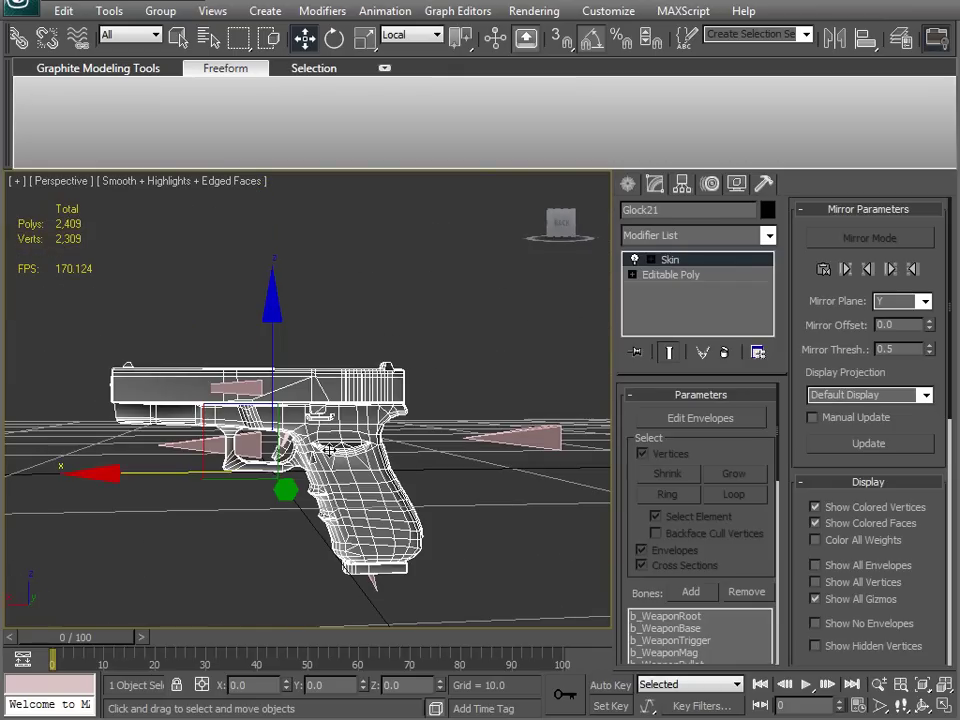
{"action": "left_click", "coordinate": [520, 433]}
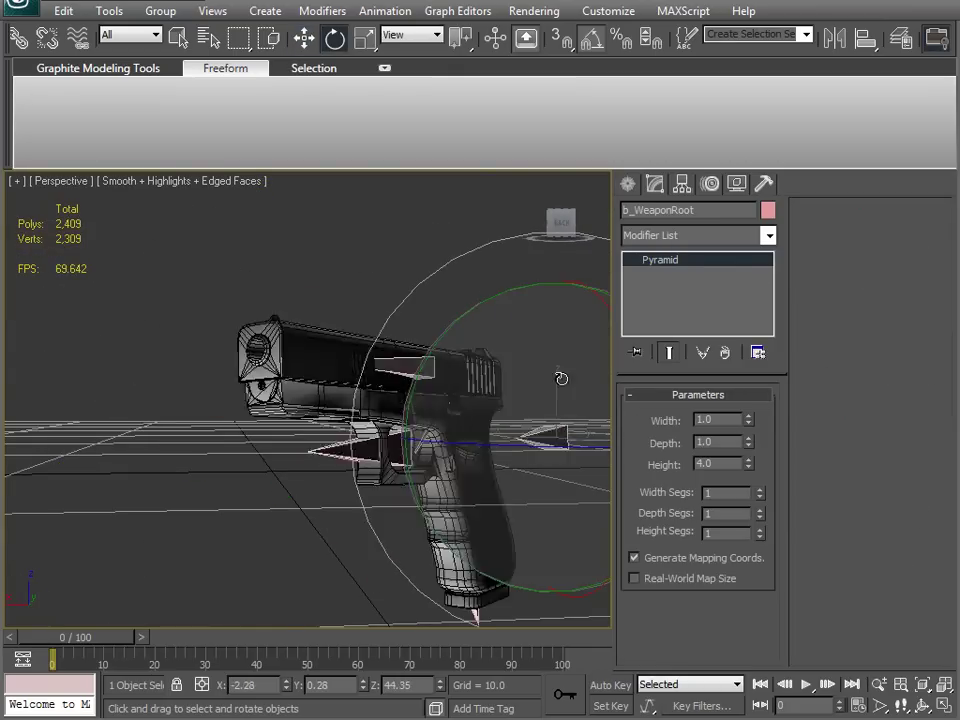
{"action": "middle_click_drag", "start_coordinate": [535, 359], "coordinate": [404, 452], "text": "alt"}
{"action": "middle_click_drag", "start_coordinate": [333, 431], "coordinate": [292, 416], "text": "alt"}
{"action": "scroll", "coordinate": [398, 461], "scroll_direction": "up", "scroll_amount": 6}
{"action": "scroll", "coordinate": [381, 527], "scroll_direction": "down", "scroll_amount": 5}
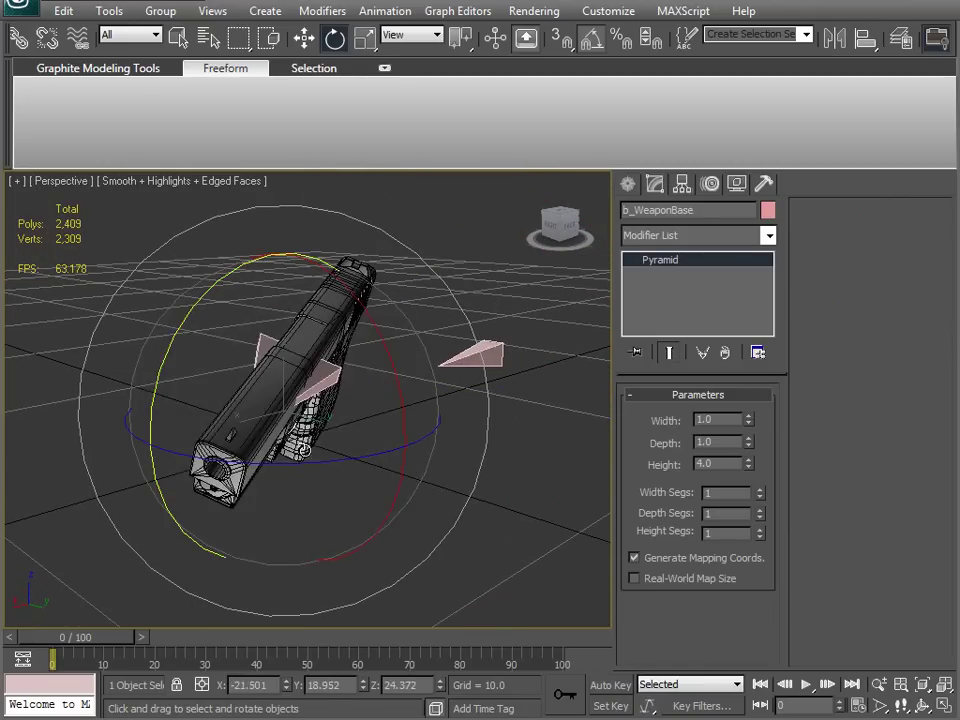
Step: Test rotating b_WeaponBase back and forth about the Y axis, and cancel the rotation
{"action": "middle_click_drag", "start_coordinate": [314, 480], "coordinate": [228, 418], "text": "alt"}
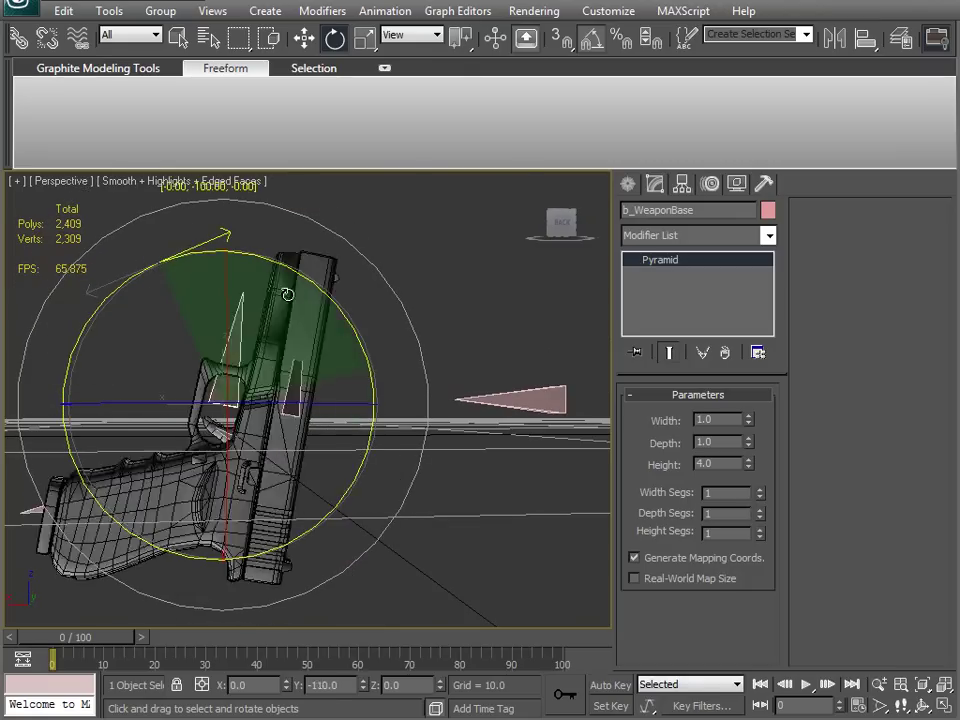
{"action": "left_click_drag", "start_coordinate": [250, 284], "coordinate": [495, 466]}
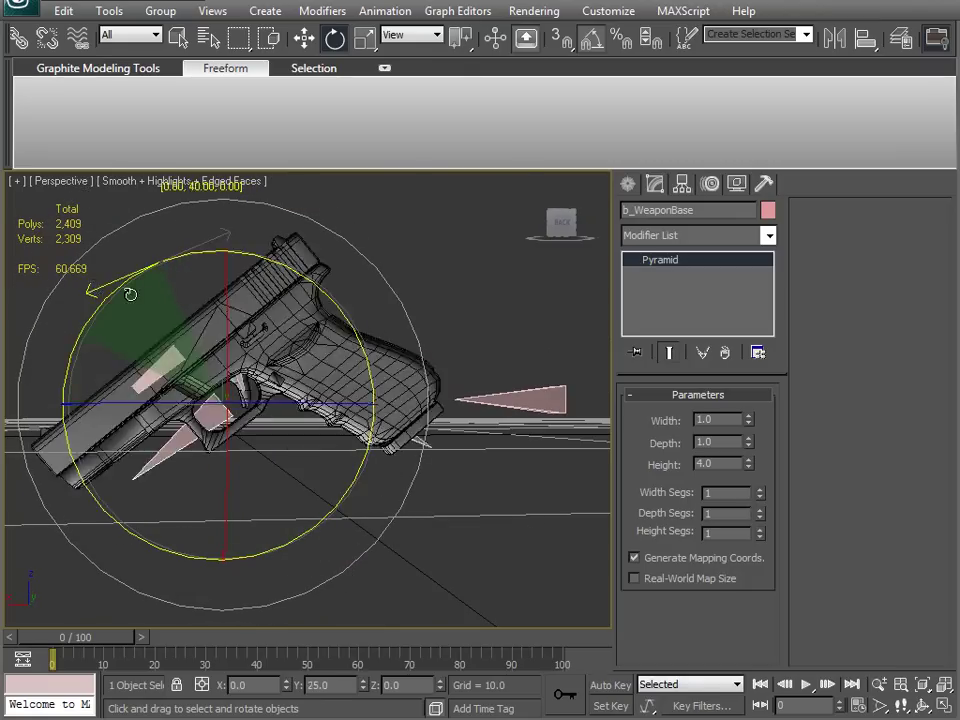
{"action": "left_click_drag", "start_coordinate": [499, 367], "coordinate": [160, 422]}
{"action": "left_click_drag", "start_coordinate": [260, 408], "coordinate": [531, 547]}
Step: Select b_WeaponRoot and examine its placement relative to the pistol and the other bones from several sides
{"action": "middle_click_drag", "start_coordinate": [425, 553], "coordinate": [412, 485]}
{"action": "left_click", "coordinate": [521, 332]}
{"action": "middle_click_drag", "start_coordinate": [440, 403], "coordinate": [342, 482]}
{"action": "middle_click_drag", "start_coordinate": [371, 437], "coordinate": [339, 425], "text": "alt"}
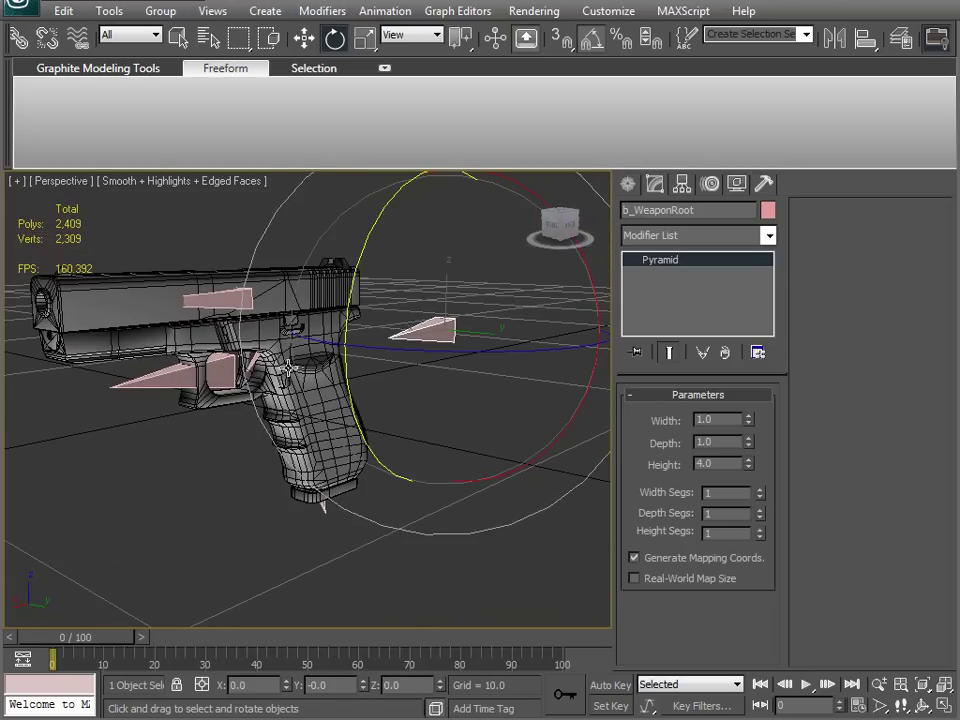
{"action": "middle_click_drag", "start_coordinate": [279, 430], "coordinate": [214, 445], "text": "alt"}
{"action": "middle_click_drag", "start_coordinate": [529, 340], "coordinate": [441, 292], "text": "alt"}
{"action": "middle_click_drag", "start_coordinate": [355, 450], "coordinate": [280, 422], "text": "alt"}
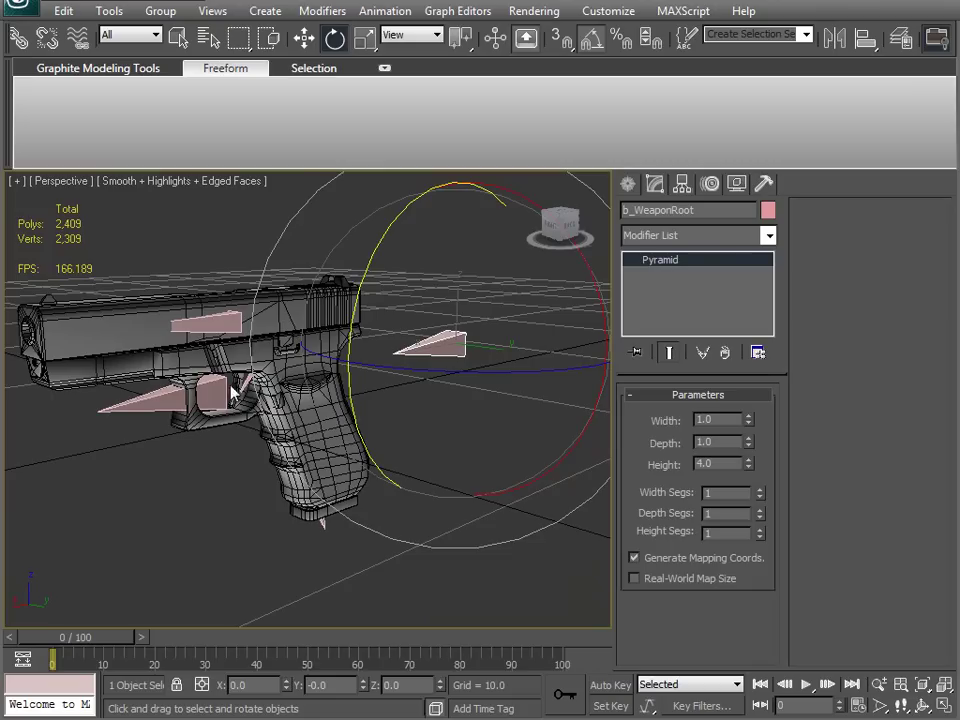
{"action": "middle_click_drag", "start_coordinate": [358, 309], "coordinate": [164, 384], "text": "alt"}
{"action": "middle_click_drag", "start_coordinate": [314, 407], "coordinate": [388, 411]}
{"action": "scroll", "coordinate": [388, 411], "scroll_direction": "down", "scroll_amount": 3}
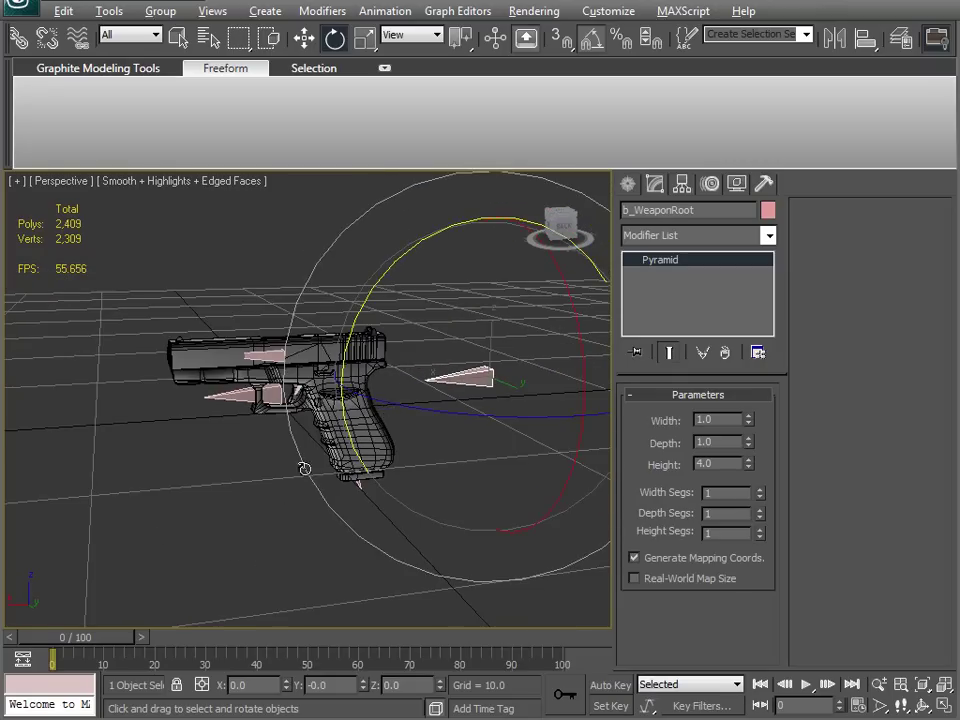
{"action": "middle_click_drag", "start_coordinate": [304, 467], "coordinate": [323, 475], "text": "alt"}
Step: Test moving and rotating b_WeaponBase independently of the root bone, undoing each change
{"action": "left_click", "coordinate": [243, 348]}
{"action": "key", "text": "w"}
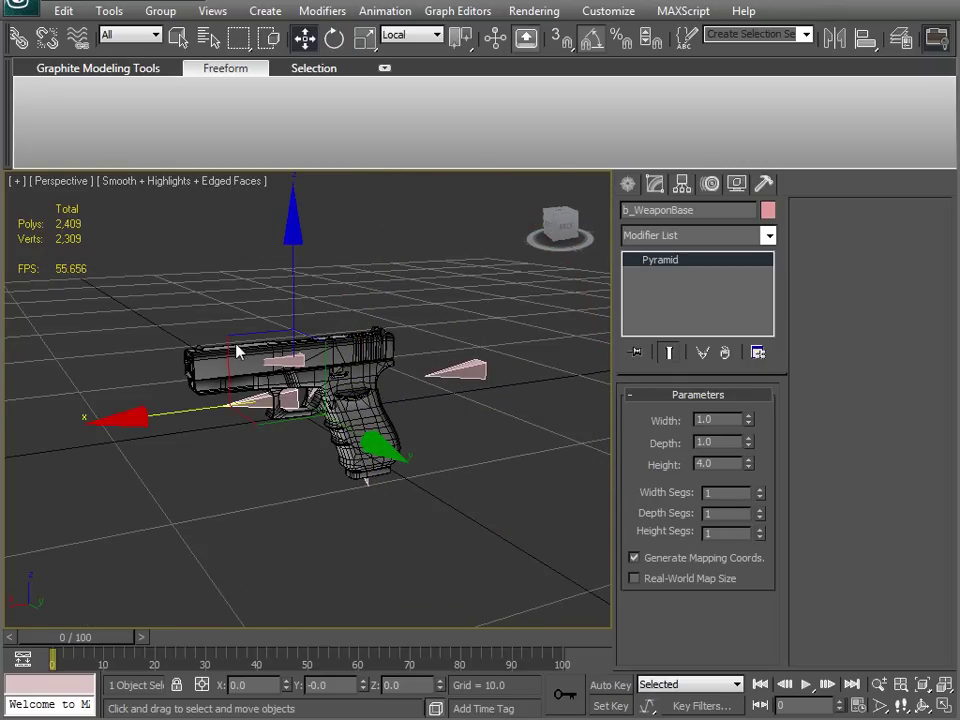
{"action": "left_click_drag", "start_coordinate": [231, 341], "coordinate": [4, 274]}
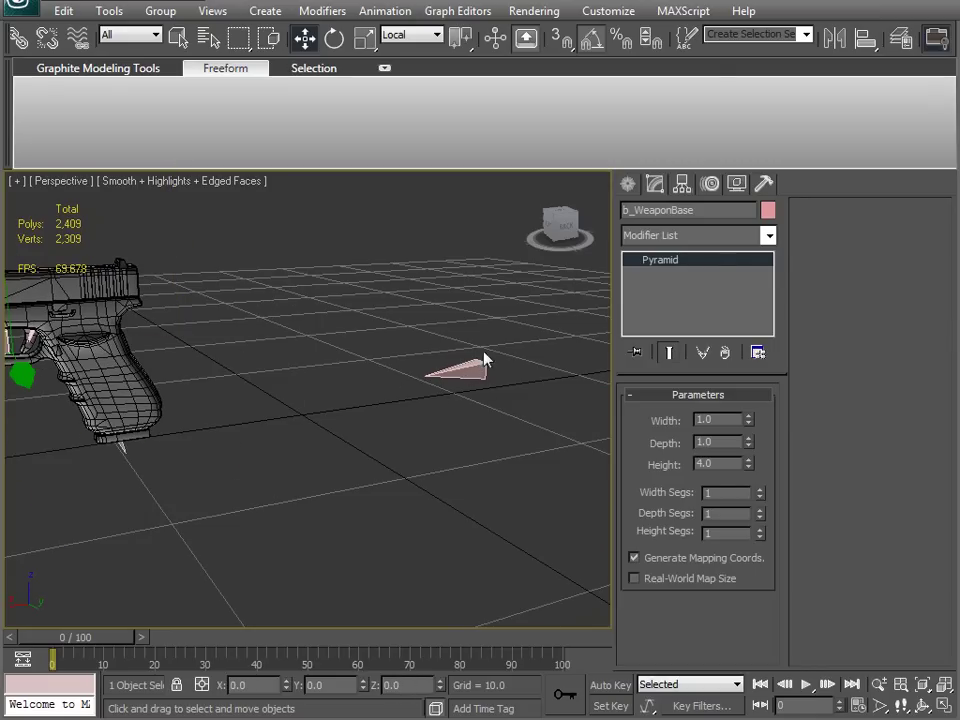
{"action": "middle_click_drag", "start_coordinate": [334, 392], "coordinate": [281, 377]}
{"action": "key", "text": "ctrl+z"}
{"action": "key", "text": "e"}
{"action": "left_click_drag", "start_coordinate": [197, 250], "coordinate": [398, 317]}
{"action": "key", "text": "ctrl+z"}
Step: Test raising b_WeaponBase along its Z axis and spinning it in the air, and undo both changes
{"action": "middle_click_drag", "start_coordinate": [348, 414], "coordinate": [293, 519]}
{"action": "scroll", "coordinate": [314, 464], "scroll_direction": "down", "scroll_amount": 4}
{"action": "key", "text": "w"}
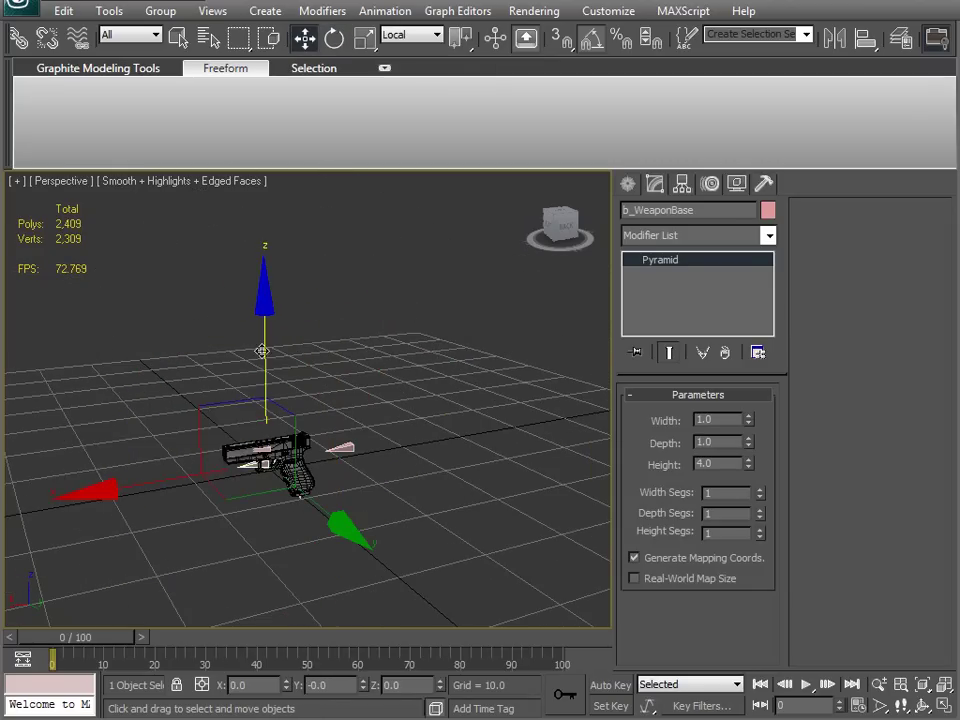
{"action": "left_click_drag", "start_coordinate": [258, 349], "coordinate": [258, 250]}
{"action": "key", "text": "e"}
{"action": "left_click_drag", "start_coordinate": [158, 232], "coordinate": [715, 390]}
{"action": "key", "text": "ctrl+z"}
{"action": "key", "text": "ctrl+z"}
Step: Rename the b_WeaponBase bone to b_WeaponAnim
{"action": "middle_click_drag", "start_coordinate": [383, 497], "coordinate": [379, 433]}
{"action": "scroll", "coordinate": [369, 446], "scroll_direction": "up", "scroll_amount": 5}
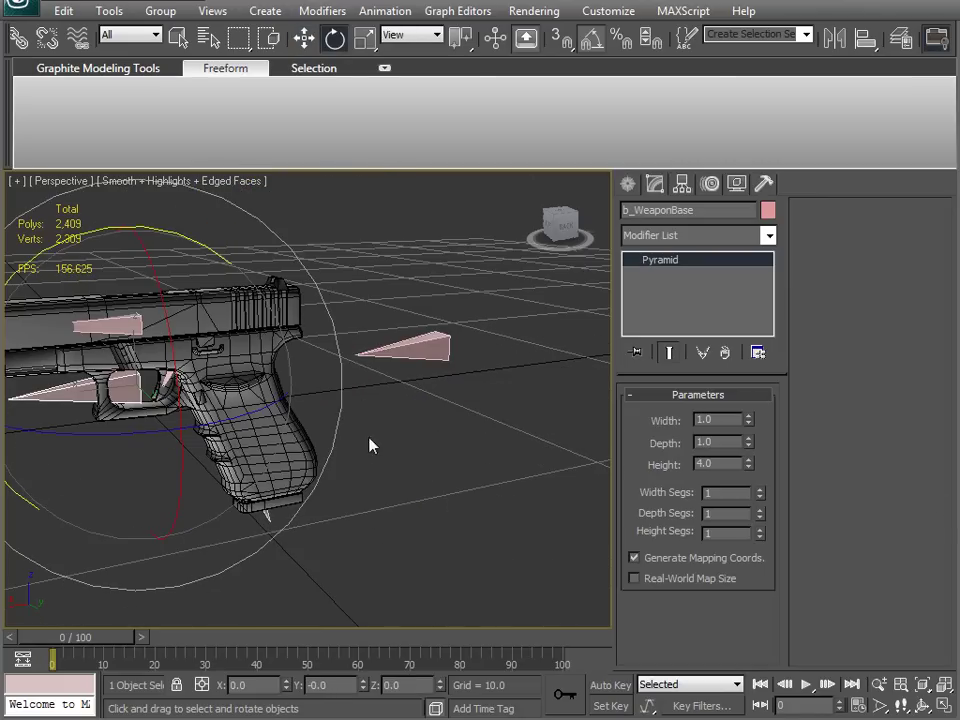
{"action": "middle_click_drag", "start_coordinate": [221, 459], "coordinate": [341, 460]}
{"action": "middle_click_drag", "start_coordinate": [272, 470], "coordinate": [293, 459], "text": "alt"}
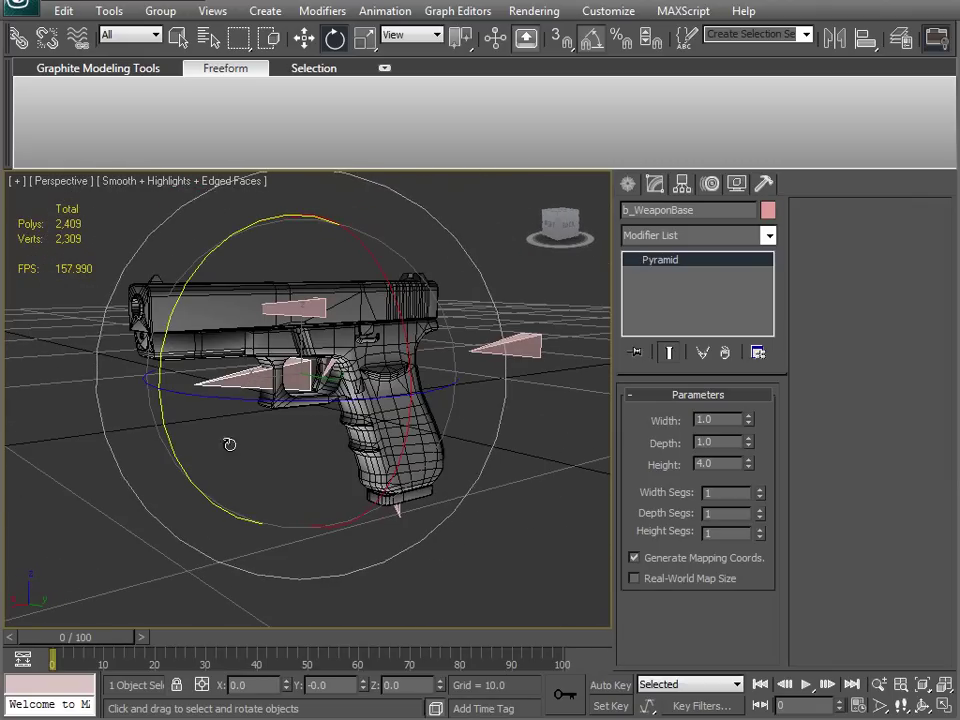
{"action": "left_click", "coordinate": [193, 430]}
{"action": "left_click", "coordinate": [240, 375]}
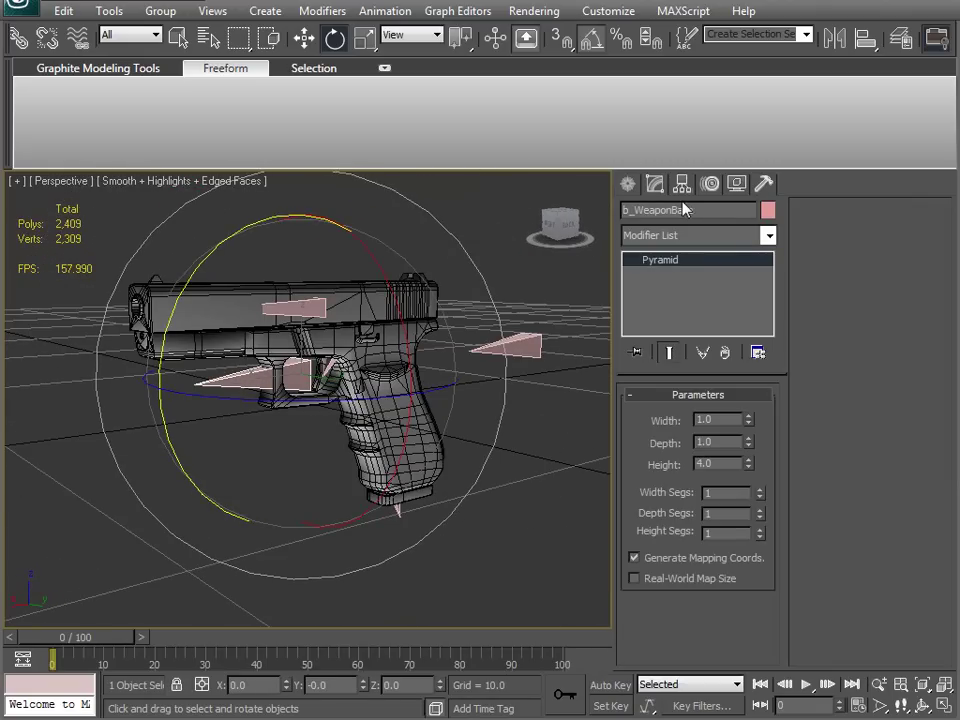
{"action": "type", "text": "Anim"}
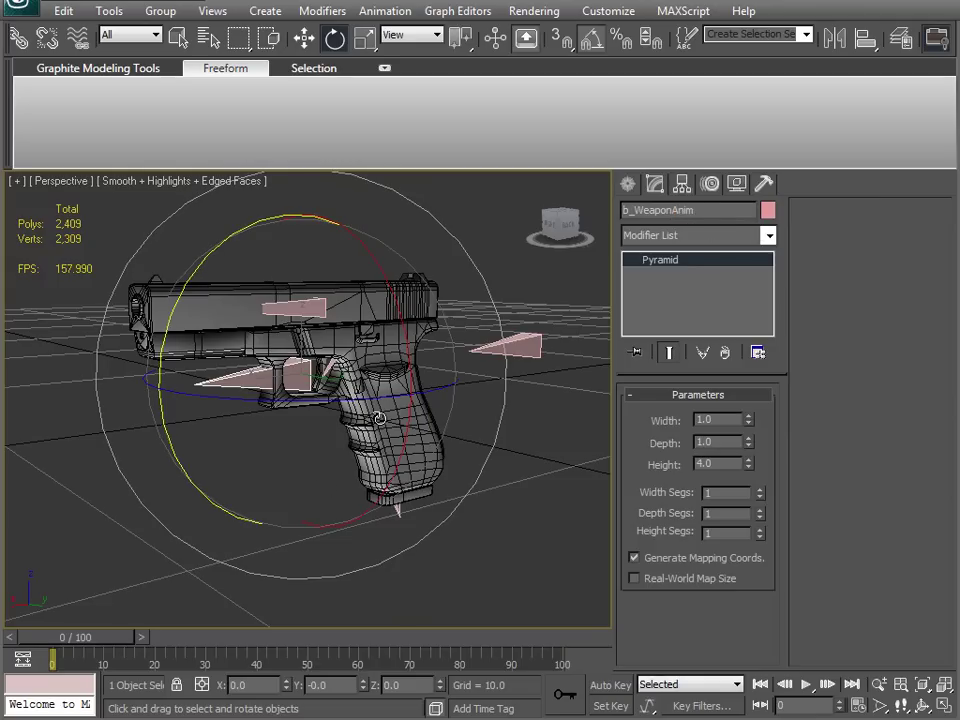
Step: Select the Glock21 mesh and check the renamed bone in its Skin bones list
{"action": "left_click", "coordinate": [381, 418]}
{"action": "left_click_drag", "start_coordinate": [765, 558], "coordinate": [731, 418]}
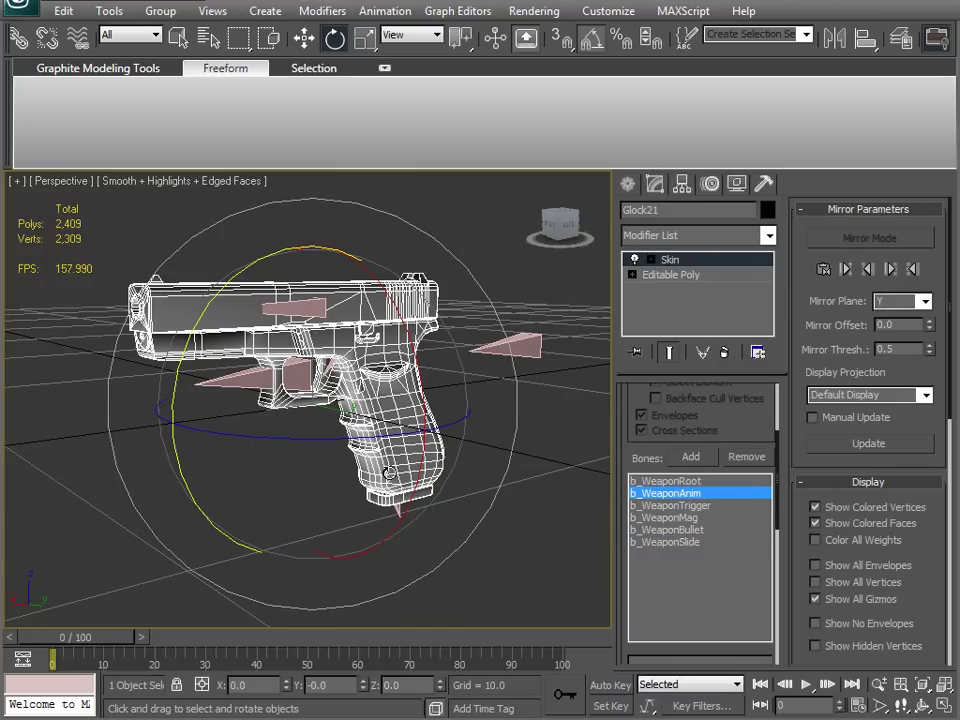
{"action": "middle_click_drag", "start_coordinate": [214, 376], "coordinate": [188, 425], "text": "alt"}
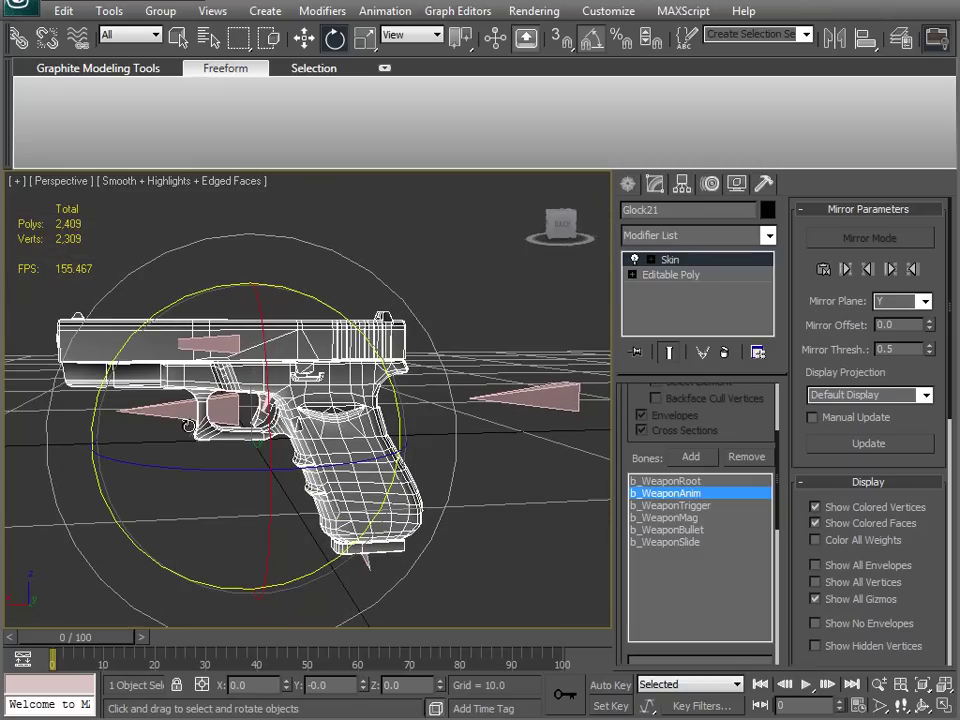
Step: Try rotating a weapon bone again, undo the rotation and clear the selection
{"action": "left_click", "coordinate": [226, 340]}
{"action": "left_click_drag", "start_coordinate": [359, 249], "coordinate": [405, 476]}
{"action": "key", "text": "ctrl+z"}
{"action": "left_click", "coordinate": [468, 336]}
Step: Select the Glock21 mesh and check its scale, rotation and position values with each transform tool
{"action": "middle_click_drag", "start_coordinate": [379, 448], "coordinate": [410, 419]}
{"action": "middle_click_drag", "start_coordinate": [135, 424], "coordinate": [240, 391], "text": "alt"}
{"action": "middle_click_drag", "start_coordinate": [246, 422], "coordinate": [384, 398]}
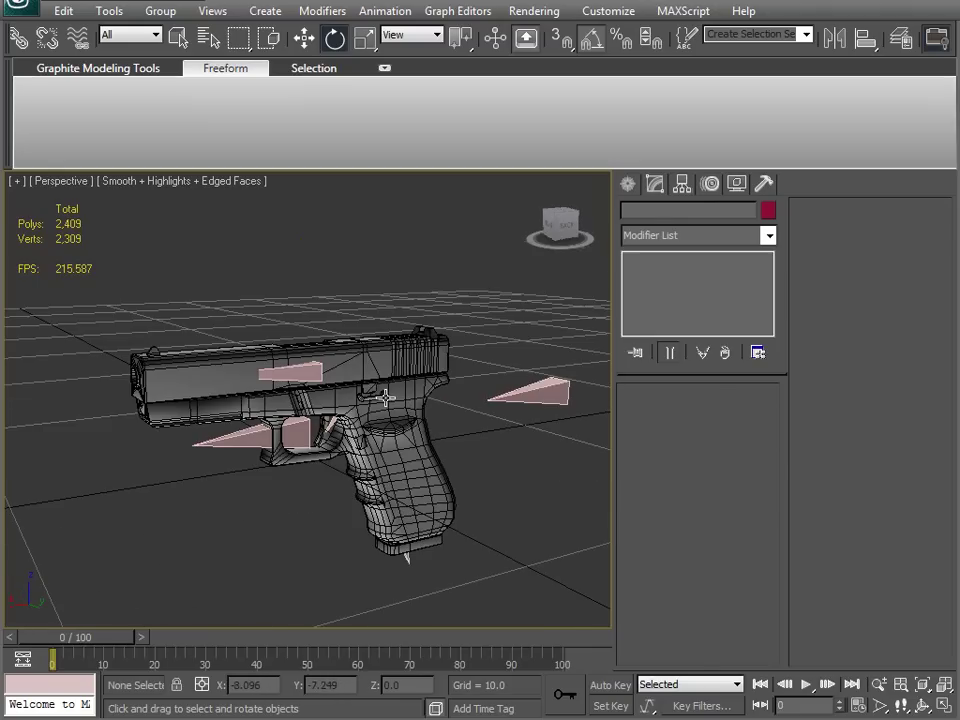
{"action": "left_click", "coordinate": [385, 398]}
{"action": "middle_click_drag", "start_coordinate": [368, 463], "coordinate": [357, 417]}
{"action": "key", "text": "r"}
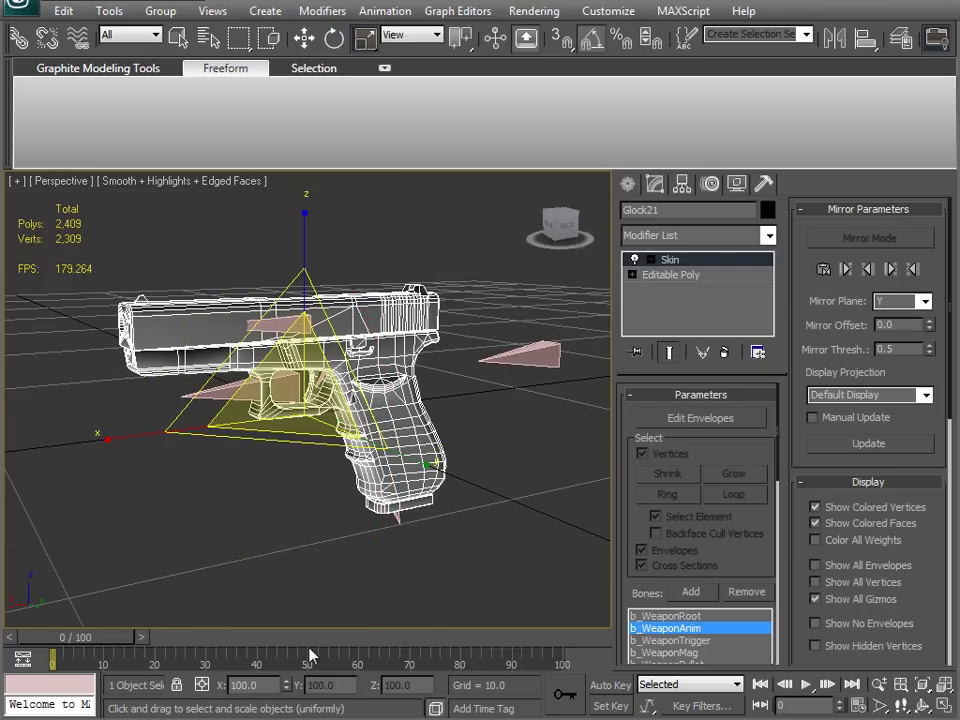
{"action": "middle_click_drag", "start_coordinate": [430, 465], "coordinate": [291, 456], "text": "alt"}
{"action": "key", "text": "e"}
{"action": "key", "text": "w"}
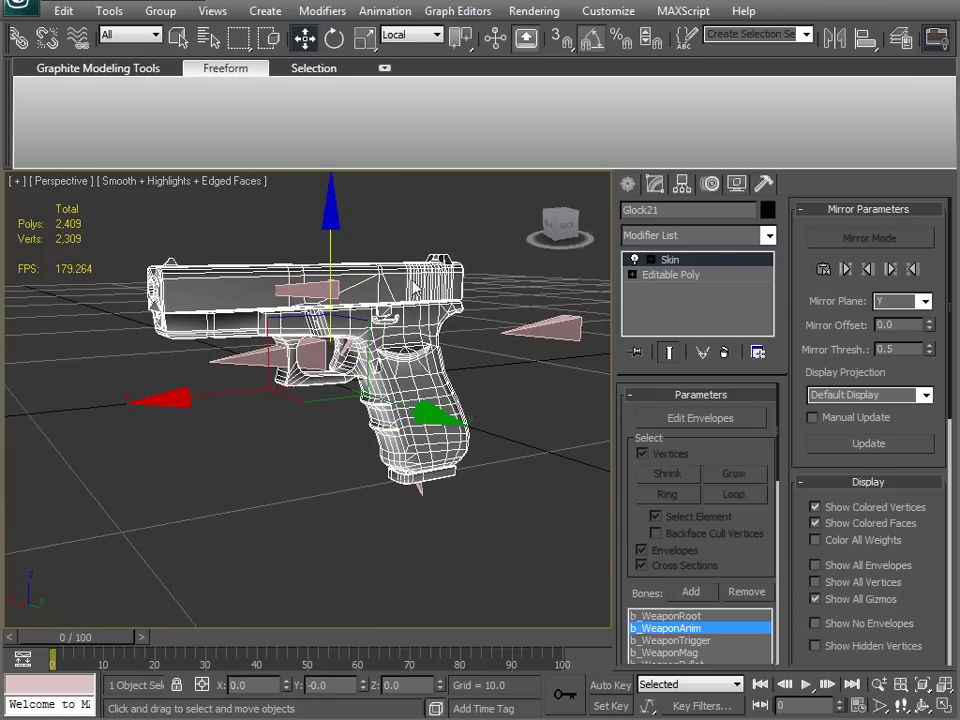
{"action": "middle_click_drag", "start_coordinate": [291, 395], "coordinate": [287, 441]}
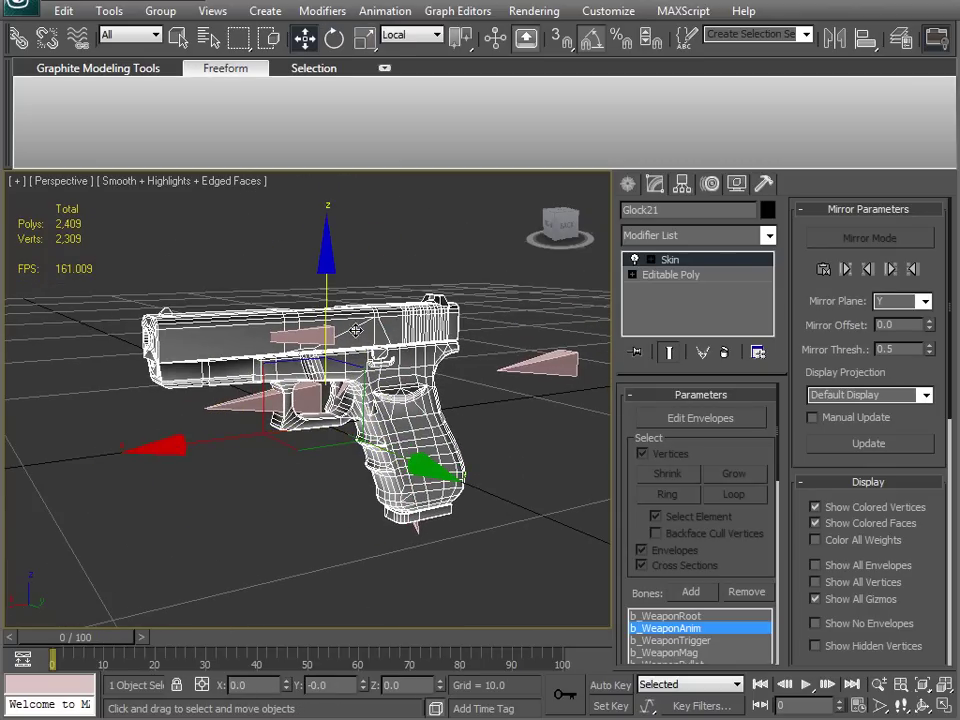
{"action": "middle_click_drag", "start_coordinate": [356, 330], "coordinate": [311, 336], "text": "alt"}
{"action": "key", "text": "r"}
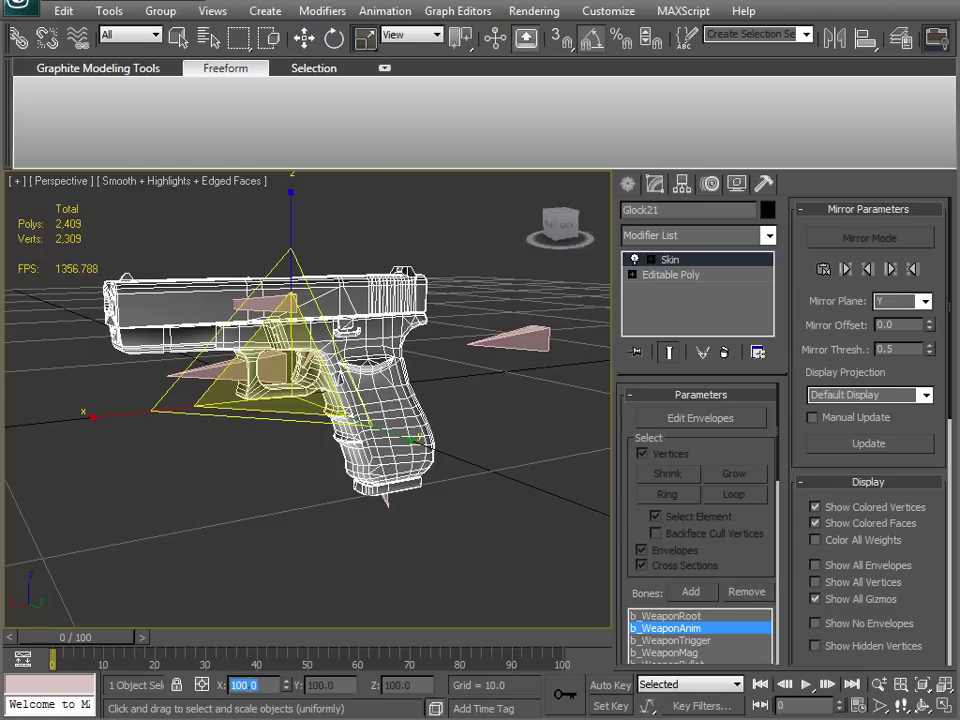
{"action": "middle_click_drag", "start_coordinate": [254, 348], "coordinate": [284, 392]}
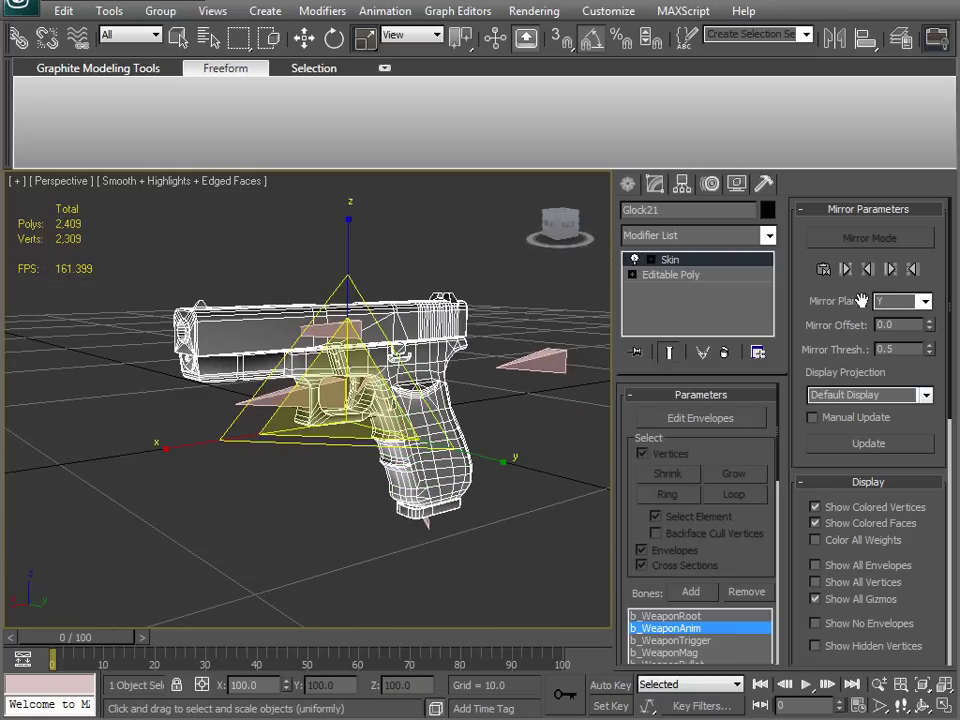
Step: Look over the Glock21 mesh's transform and scale reset options and the available Reset XForm utility
{"action": "middle_click_drag", "start_coordinate": [262, 433], "coordinate": [177, 452]}
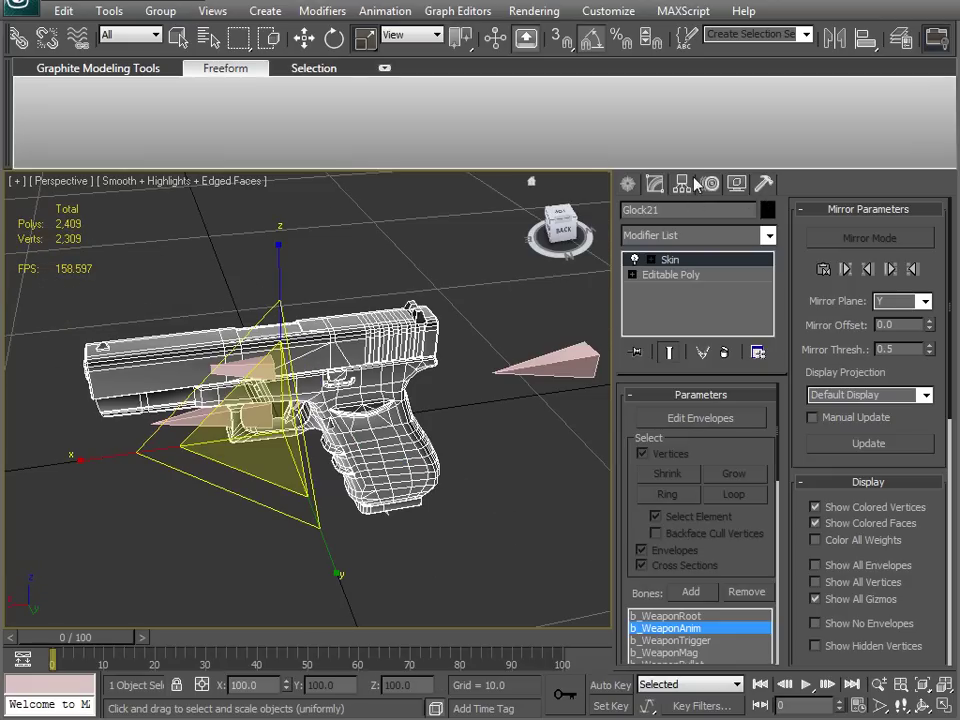
{"action": "left_click", "coordinate": [712, 185]}
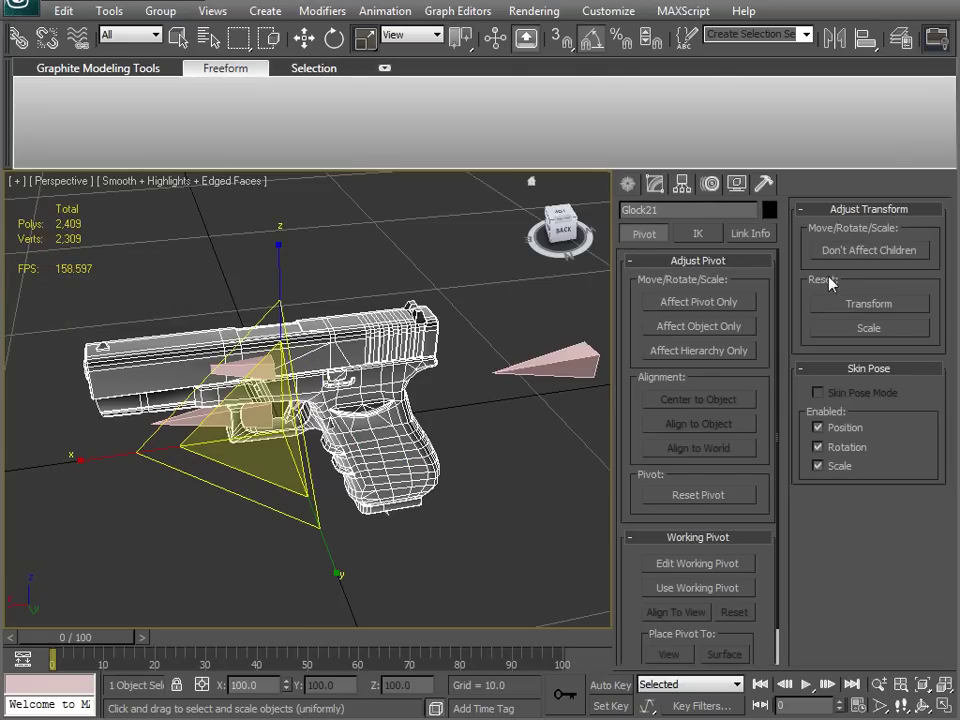
{"action": "left_click", "coordinate": [763, 184]}
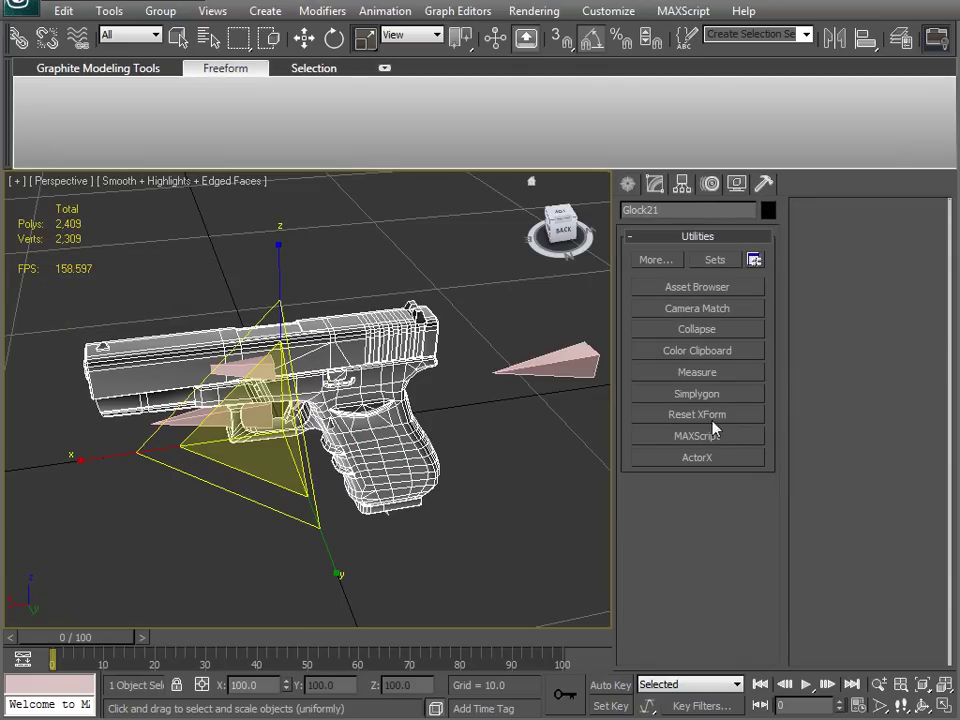
{"action": "left_click", "coordinate": [654, 185]}
{"action": "middle_click_drag", "start_coordinate": [314, 493], "coordinate": [363, 433]}
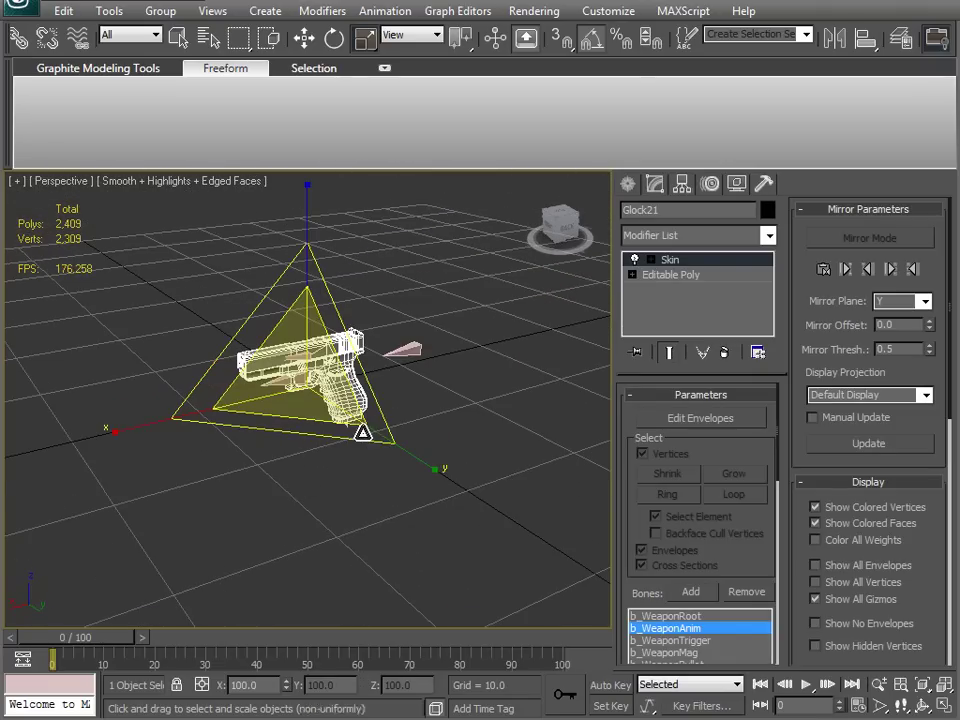
Step: Select the Glock21 mesh together with all weapon bones and open the ActorX exporter utility at its skeletal mesh section
{"action": "key", "text": "ctrl+a"}
{"action": "middle_click_drag", "start_coordinate": [166, 515], "coordinate": [345, 495], "text": "alt"}
{"action": "scroll", "coordinate": [316, 474], "scroll_direction": "up", "scroll_amount": 4}
{"action": "left_click", "coordinate": [764, 184]}
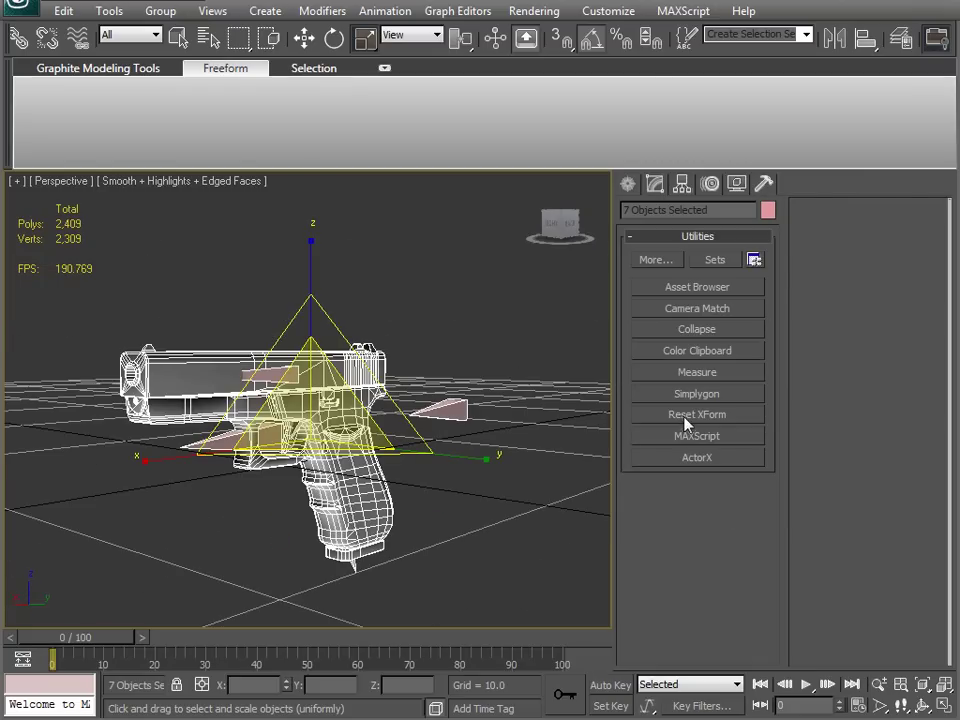
{"action": "left_click", "coordinate": [697, 457]}
{"action": "left_click_drag", "start_coordinate": [826, 455], "coordinate": [863, 299]}
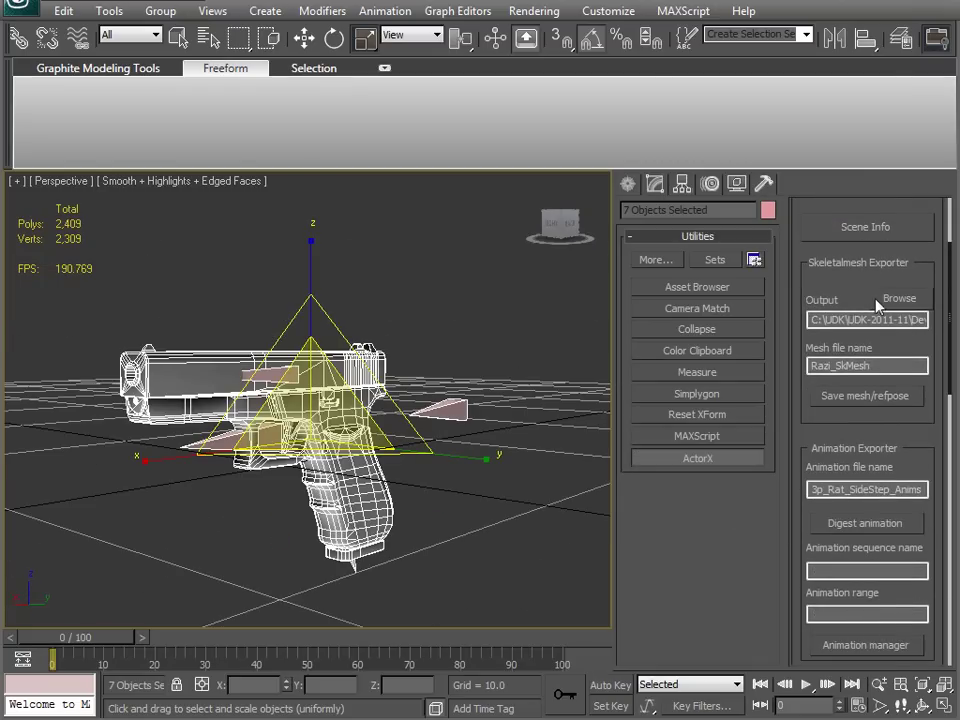
Step: Browse for the skeletal mesh output folder and set the mesh file name to Glock21_SkMesh
{"action": "left_click", "coordinate": [898, 298]}
{"action": "left_click", "coordinate": [852, 680]}
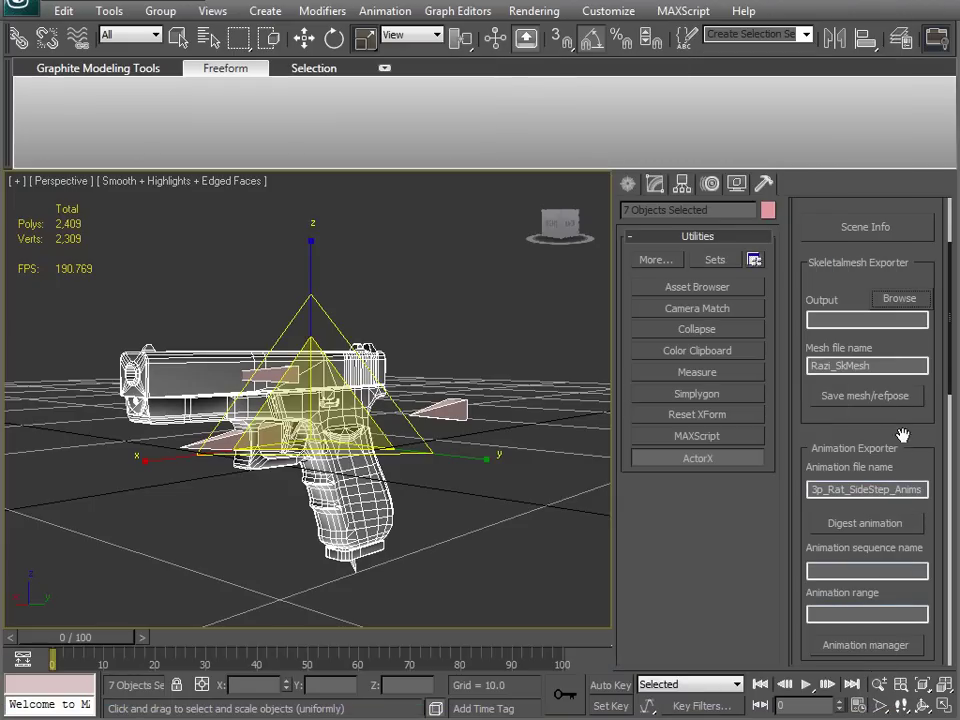
{"action": "left_click_drag", "start_coordinate": [880, 365], "coordinate": [600, 373]}
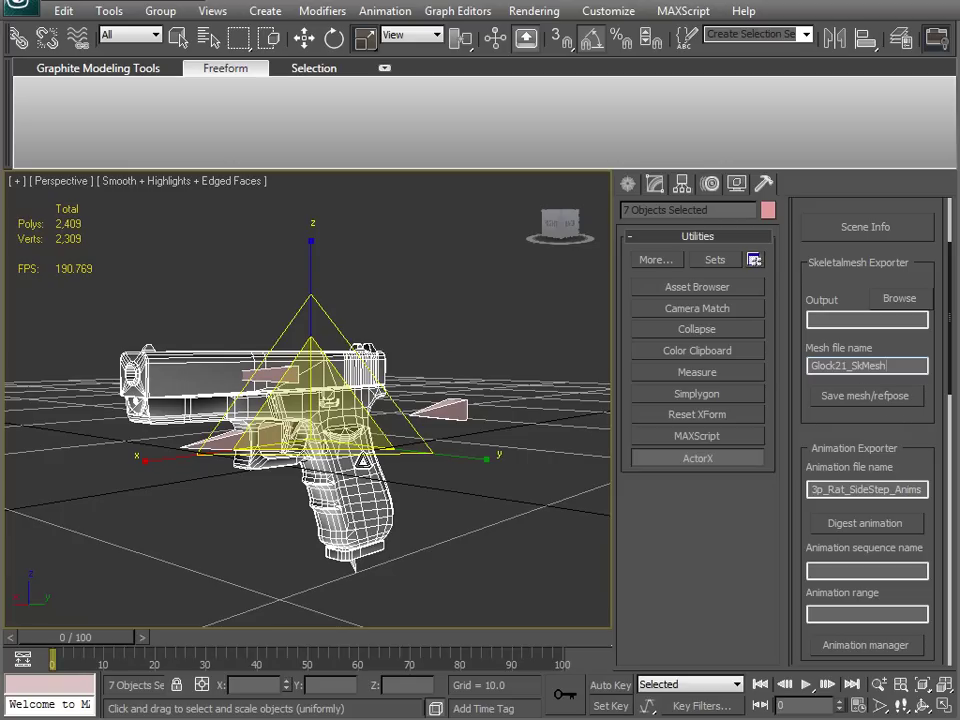
{"action": "middle_click_drag", "start_coordinate": [358, 454], "coordinate": [364, 417]}
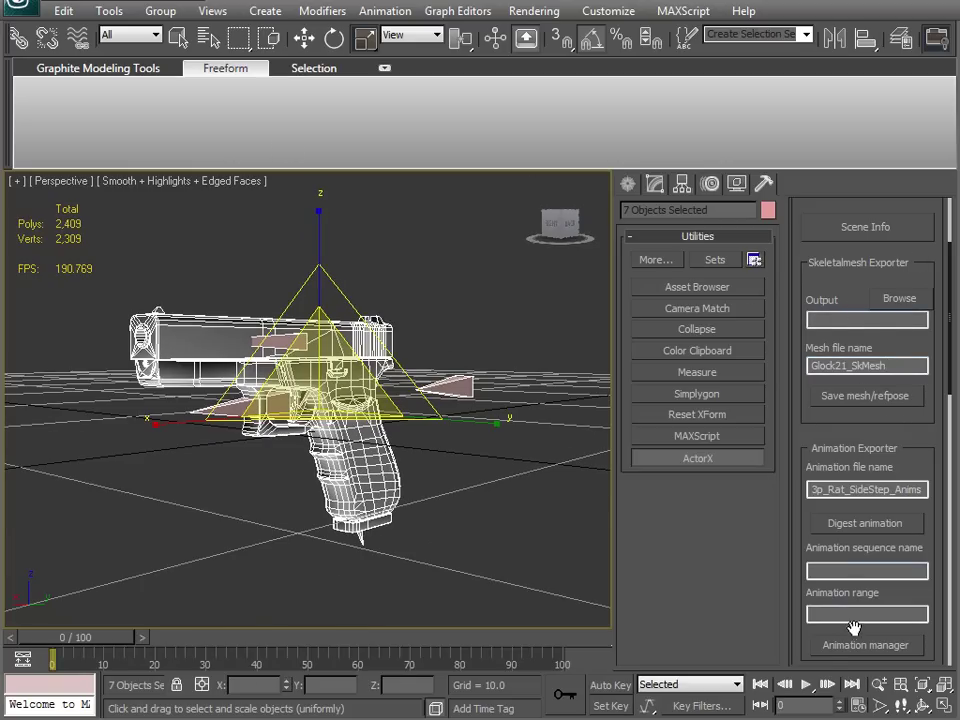
Step: Review the ActorX skin export options, including only selected, and the animation file name field
{"action": "left_click_drag", "start_coordinate": [805, 628], "coordinate": [722, 207]}
{"action": "left_click_drag", "start_coordinate": [912, 512], "coordinate": [912, 486]}
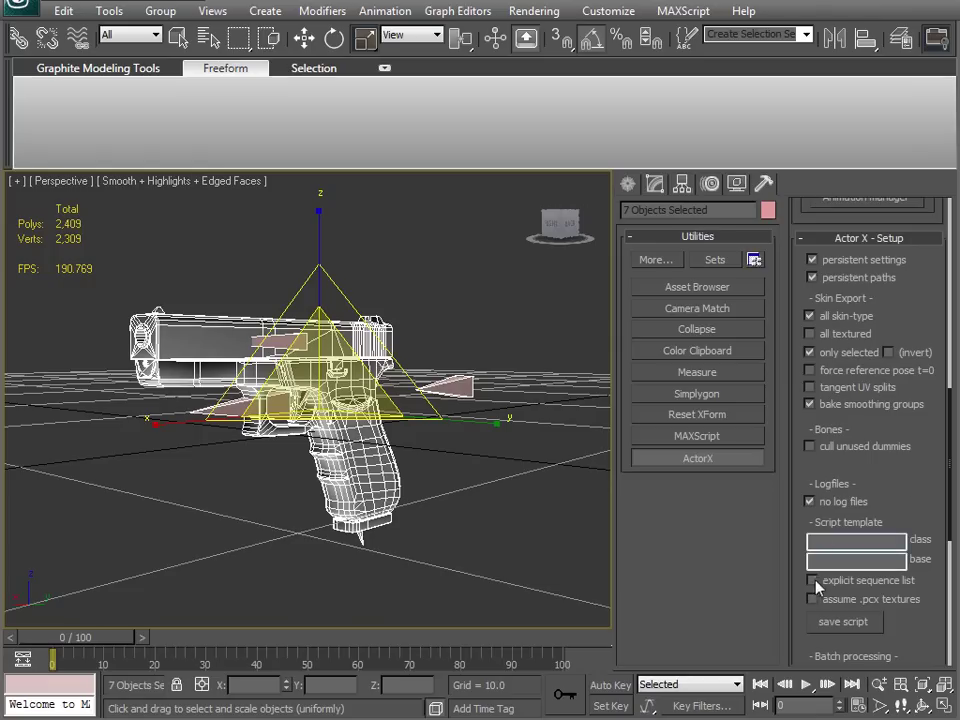
{"action": "left_click", "coordinate": [810, 353]}
{"action": "left_click_drag", "start_coordinate": [890, 250], "coordinate": [934, 705]}
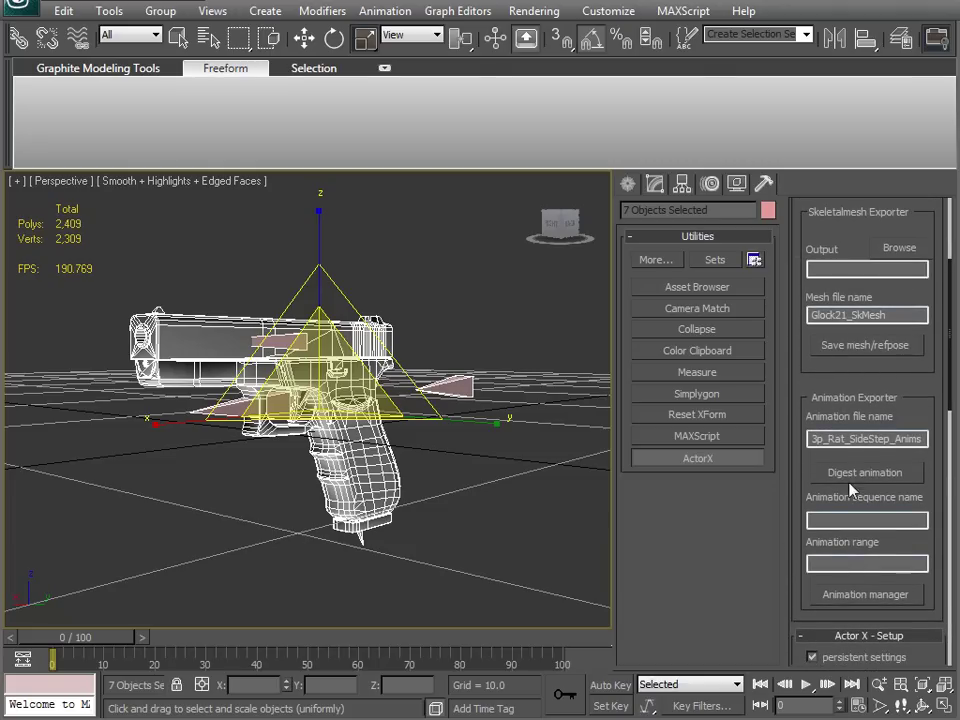
{"action": "double_click", "coordinate": [920, 438]}
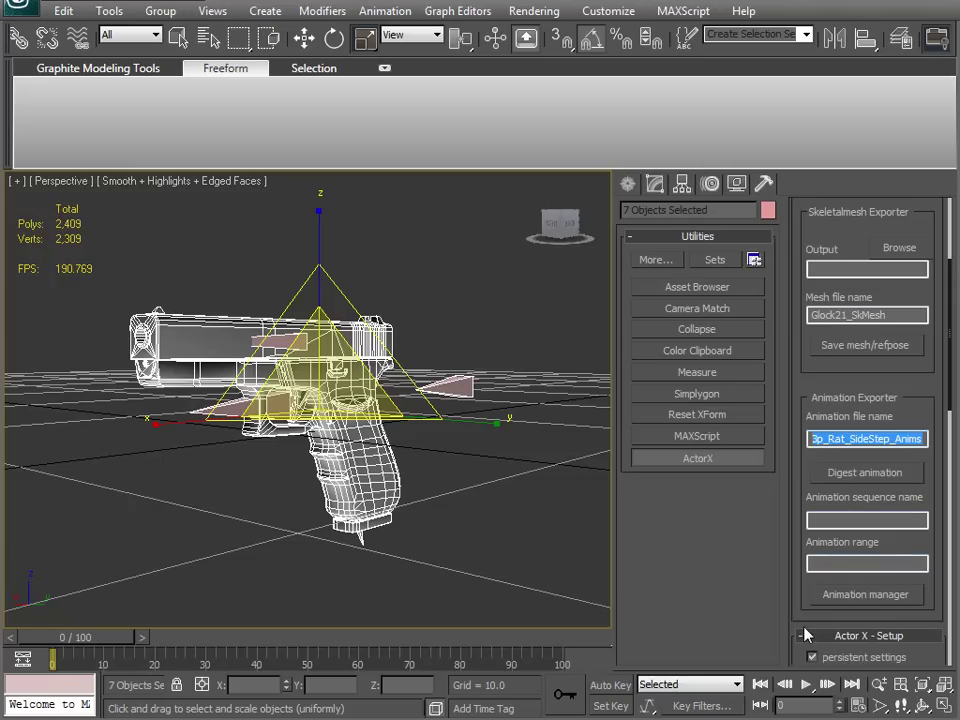
{"action": "left_click_drag", "start_coordinate": [808, 624], "coordinate": [749, 283]}
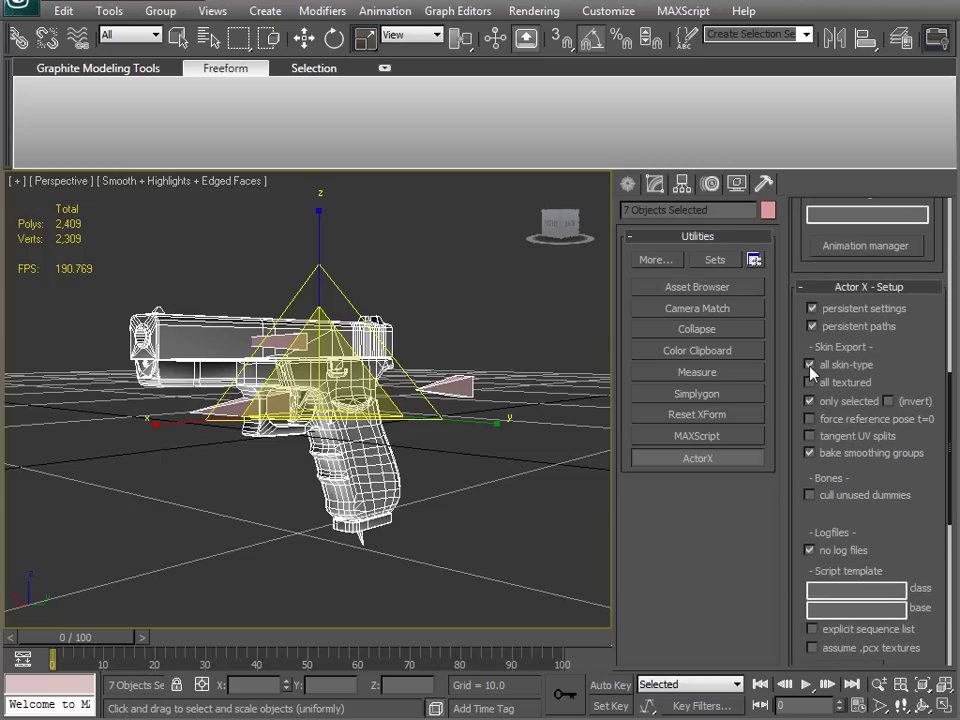
Step: Review the remaining ActorX settings: log files, script template, batch processing, vertex export and bake smoothing groups
{"action": "middle_click_drag", "start_coordinate": [367, 424], "coordinate": [455, 441], "text": "alt"}
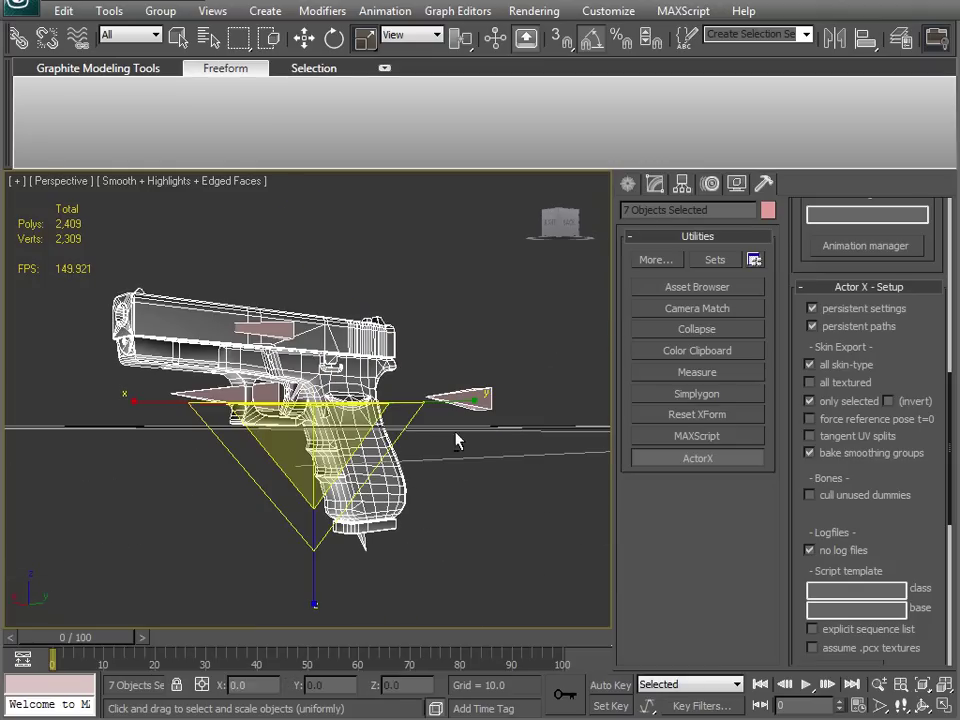
{"action": "left_click", "coordinate": [809, 551]}
{"action": "middle_click_drag", "start_coordinate": [540, 470], "coordinate": [475, 427], "text": "alt"}
{"action": "left_click_drag", "start_coordinate": [887, 521], "coordinate": [890, 40]}
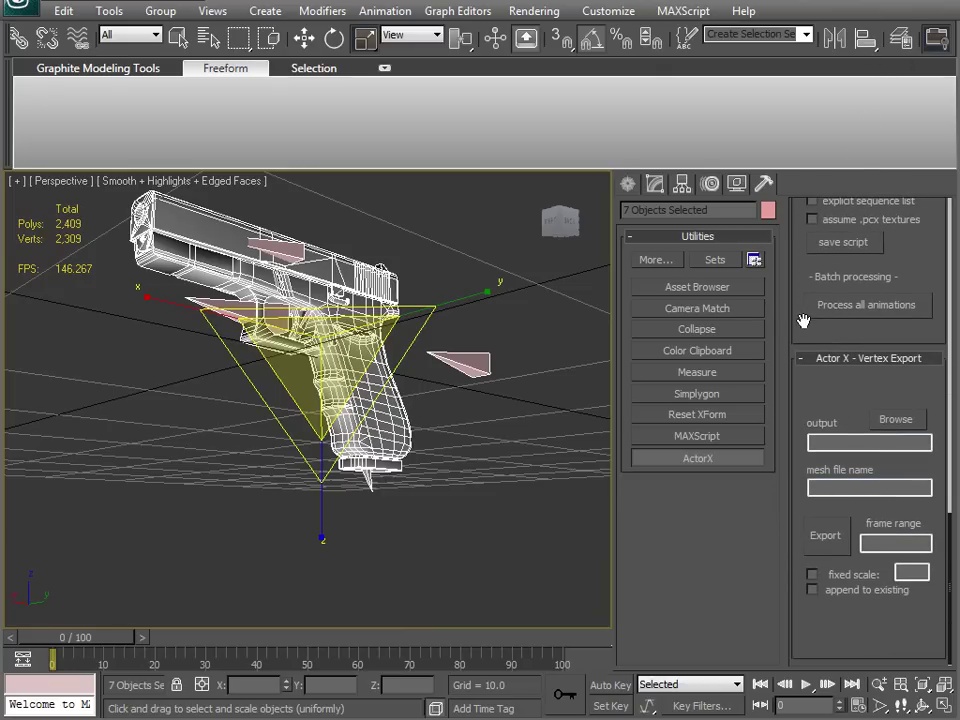
{"action": "left_click_drag", "start_coordinate": [805, 330], "coordinate": [803, 546]}
{"action": "left_click_drag", "start_coordinate": [936, 320], "coordinate": [905, 587]}
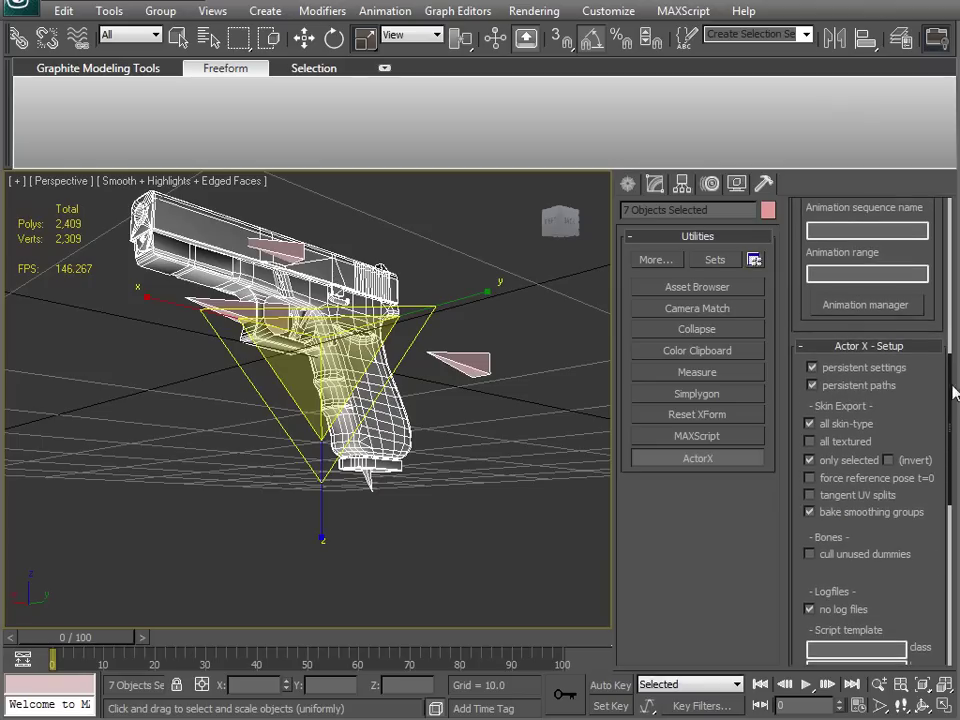
{"action": "left_click_drag", "start_coordinate": [929, 372], "coordinate": [940, 712]}
{"action": "middle_click_drag", "start_coordinate": [472, 441], "coordinate": [466, 494], "text": "alt"}
{"action": "left_click_drag", "start_coordinate": [866, 452], "coordinate": [826, 82]}
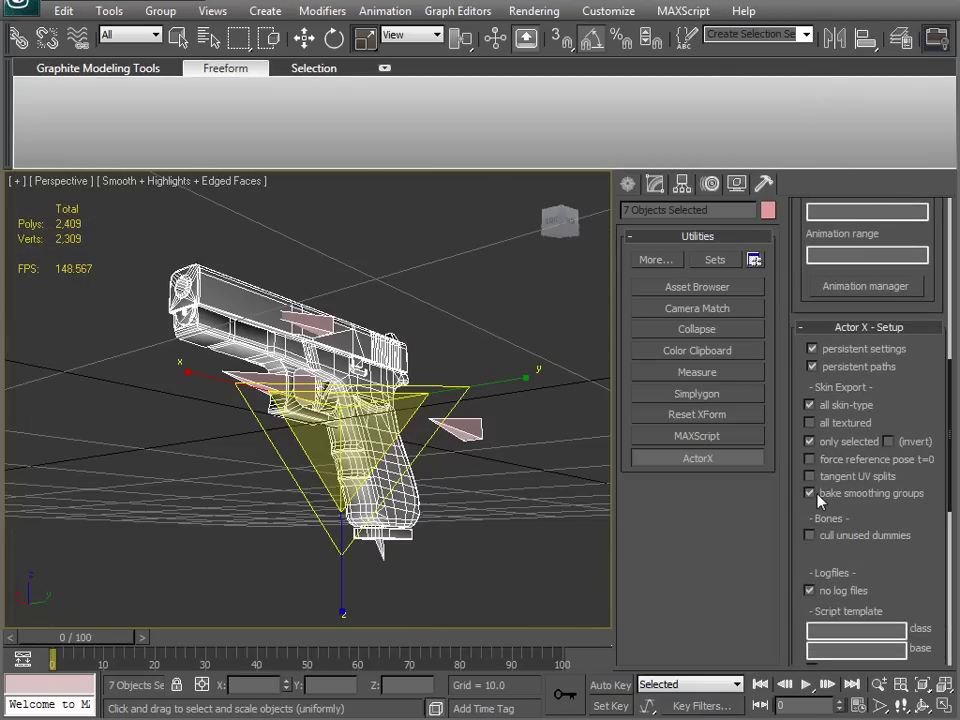
Step: Hide the edged faces and examine the smoothing across the pistol's slide, trigger area and grip from several angles
{"action": "middle_click_drag", "start_coordinate": [538, 441], "coordinate": [300, 400], "text": "alt"}
{"action": "scroll", "coordinate": [240, 358], "scroll_direction": "up", "scroll_amount": 5}
{"action": "middle_click_drag", "start_coordinate": [200, 333], "coordinate": [353, 481]}
{"action": "middle_click_drag", "start_coordinate": [452, 463], "coordinate": [450, 368]}
{"action": "middle_click_drag", "start_coordinate": [411, 435], "coordinate": [409, 374]}
{"action": "key", "text": "F4"}
{"action": "scroll", "coordinate": [476, 439], "scroll_direction": "down", "scroll_amount": 3}
{"action": "middle_click_drag", "start_coordinate": [476, 439], "coordinate": [429, 418]}
{"action": "middle_click_drag", "start_coordinate": [530, 440], "coordinate": [470, 470], "text": "alt"}
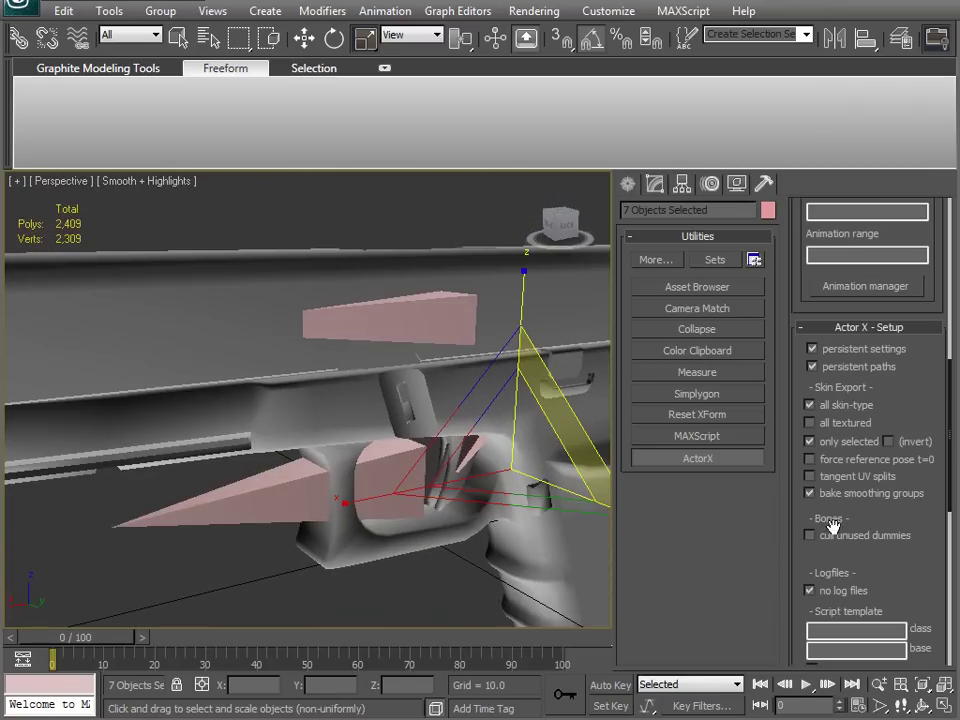
{"action": "middle_click_drag", "start_coordinate": [580, 465], "coordinate": [375, 352]}
{"action": "middle_click_drag", "start_coordinate": [308, 482], "coordinate": [420, 445]}
{"action": "scroll", "coordinate": [414, 429], "scroll_direction": "down", "scroll_amount": 3}
{"action": "middle_click_drag", "start_coordinate": [325, 487], "coordinate": [349, 414], "text": "alt"}
{"action": "mouse_move", "coordinate": [315, 522]}
{"action": "middle_mouse_down", "text": "alt"}
{"action": "mouse_move", "coordinate": [272, 531]}
{"action": "mouse_move", "coordinate": [364, 516]}
{"action": "mouse_move", "coordinate": [118, 531]}
{"action": "mouse_move", "coordinate": [234, 510]}
{"action": "mouse_move", "coordinate": [212, 480]}
{"action": "mouse_move", "coordinate": [289, 515]}
{"action": "mouse_move", "coordinate": [253, 407]}
{"action": "mouse_move", "coordinate": [330, 542]}
{"action": "mouse_move", "coordinate": [386, 525]}
{"action": "mouse_move", "coordinate": [334, 480]}
{"action": "mouse_move", "coordinate": [439, 446]}
{"action": "mouse_move", "coordinate": [455, 480]}
{"action": "mouse_move", "coordinate": [285, 521]}
{"action": "mouse_move", "coordinate": [6, 506]}
{"action": "mouse_move", "coordinate": [369, 501]}
{"action": "mouse_move", "coordinate": [305, 502]}
{"action": "middle_mouse_up", "text": "alt"}
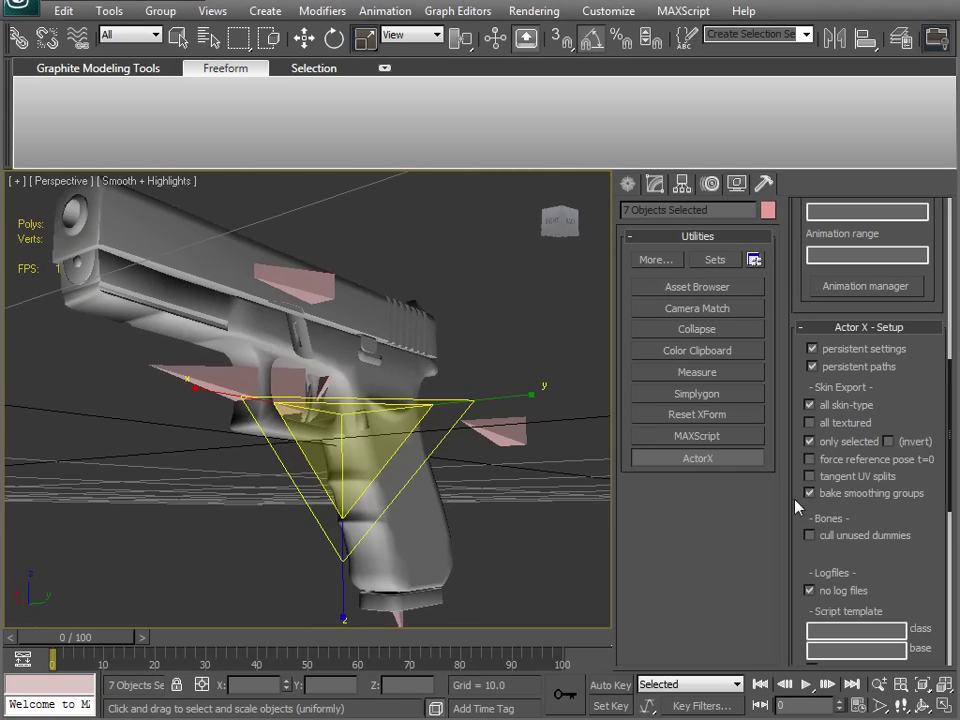
{"action": "middle_click_drag", "start_coordinate": [368, 355], "coordinate": [315, 502], "text": "alt"}
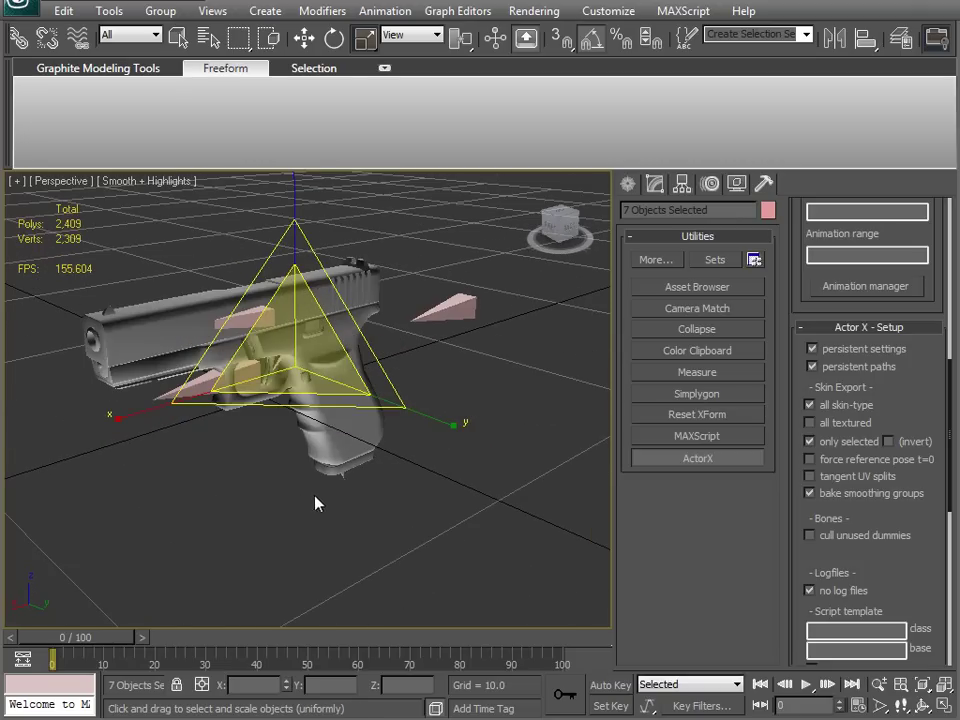
{"action": "middle_click_drag", "start_coordinate": [270, 533], "coordinate": [340, 470], "text": "alt"}
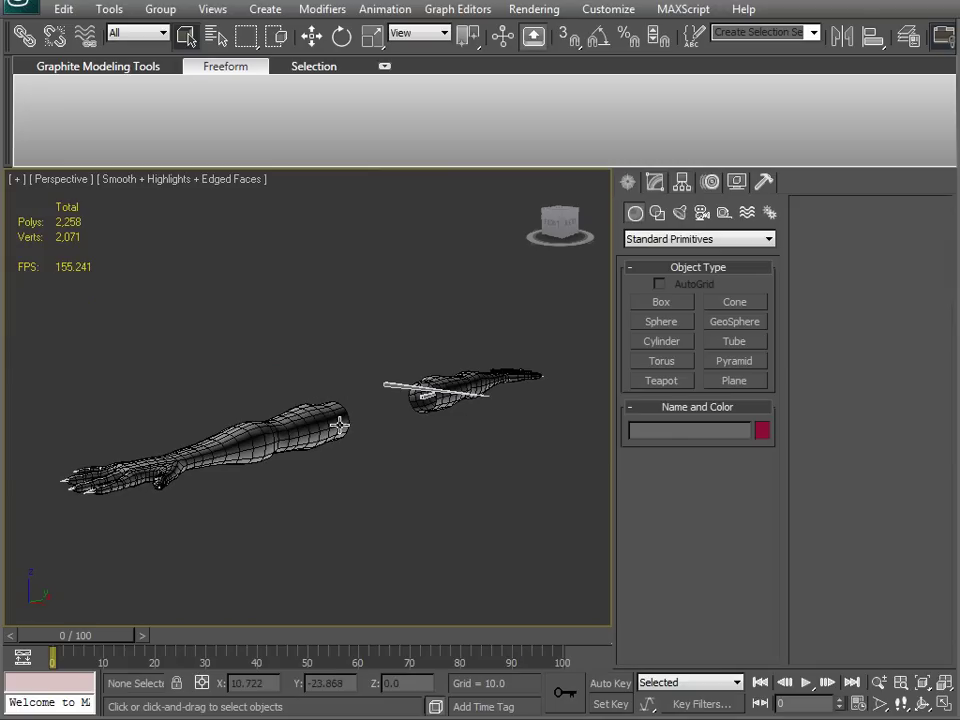
Step: Switch to the arms scene, check that Show Frozen in Gray is off for the Arm_unfold3d mesh, and freeze the mesh
{"action": "middle_click_drag", "start_coordinate": [340, 426], "coordinate": [349, 526]}
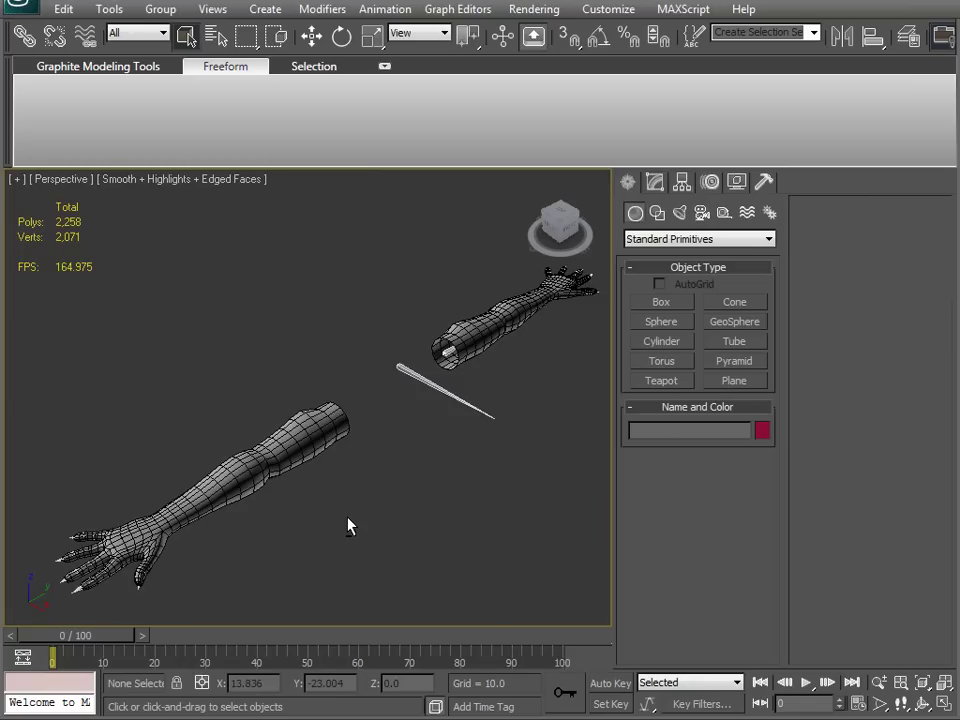
{"action": "left_click", "coordinate": [333, 437]}
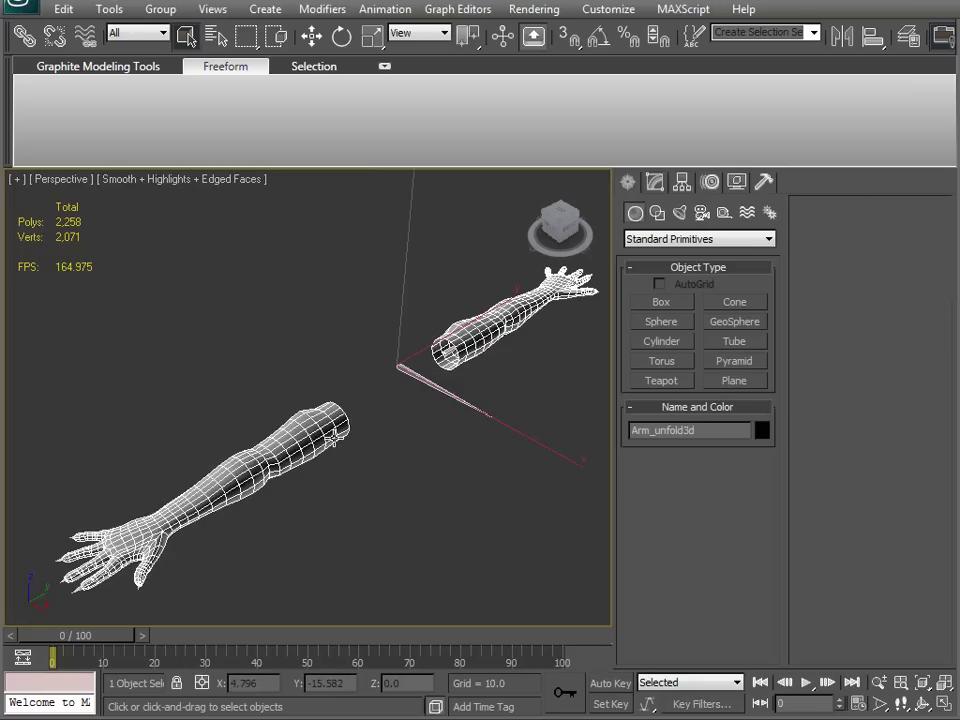
{"action": "right_click", "coordinate": [362, 428]}
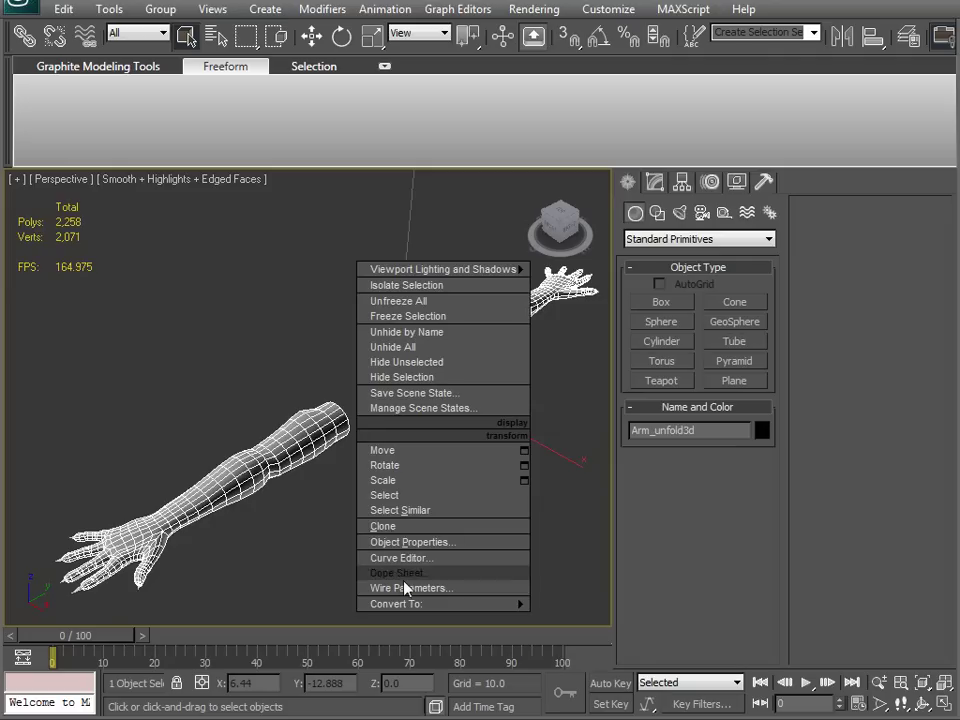
{"action": "left_click", "coordinate": [405, 541]}
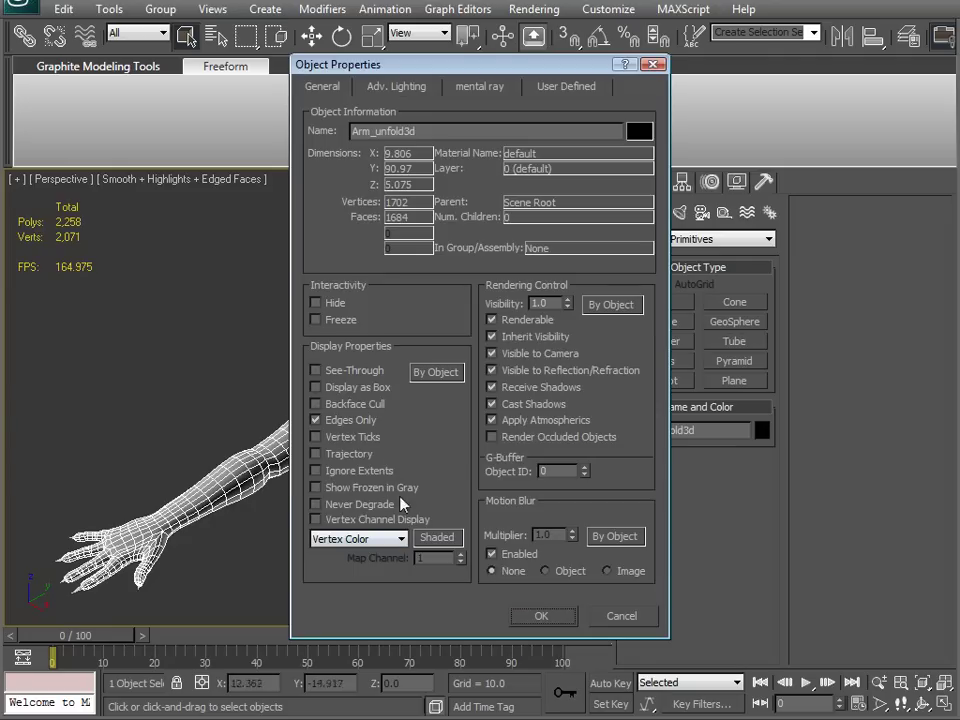
{"action": "left_click", "coordinate": [530, 615]}
{"action": "right_click", "coordinate": [345, 466]}
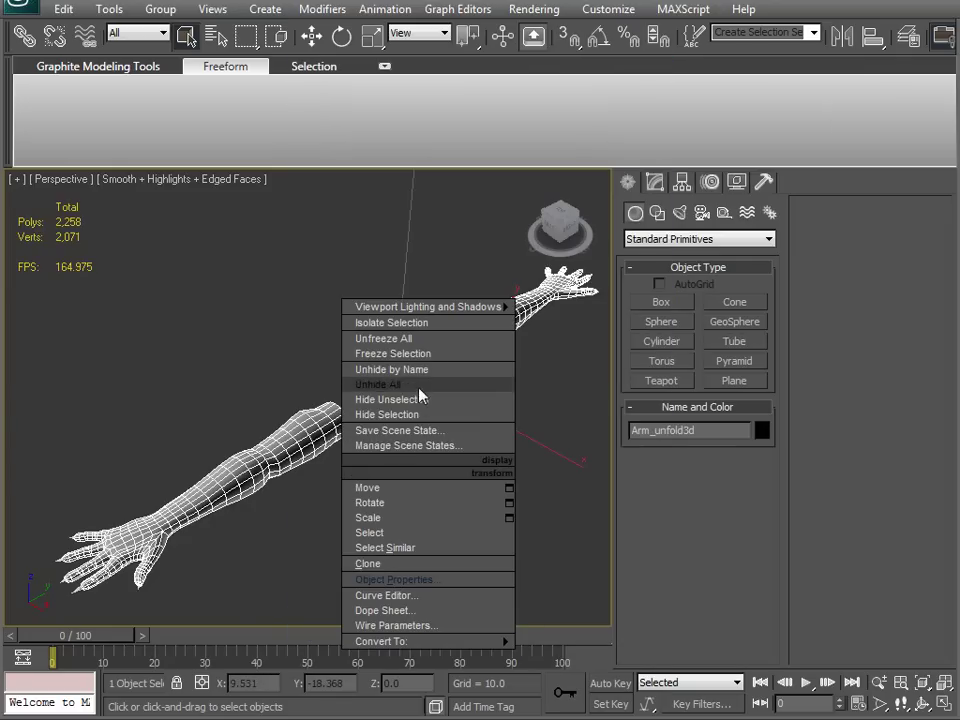
{"action": "left_click", "coordinate": [415, 354]}
{"action": "middle_click_drag", "start_coordinate": [418, 362], "coordinate": [343, 464], "text": "alt"}
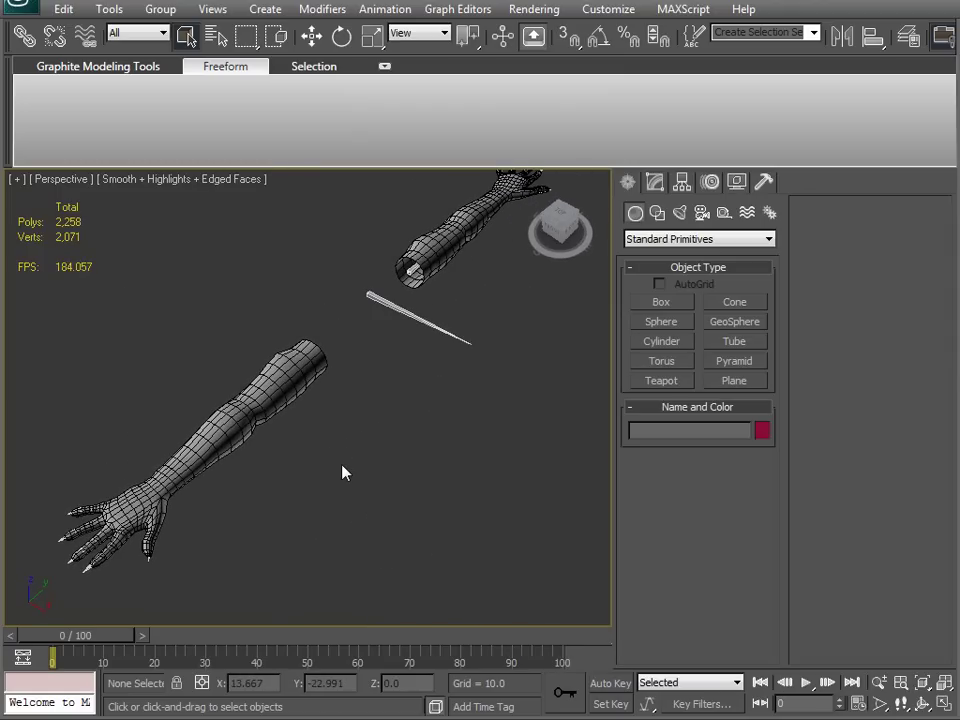
Step: Display the arms in wireframe and select the right wrist bone, b_RWrist
{"action": "key", "text": "F3"}
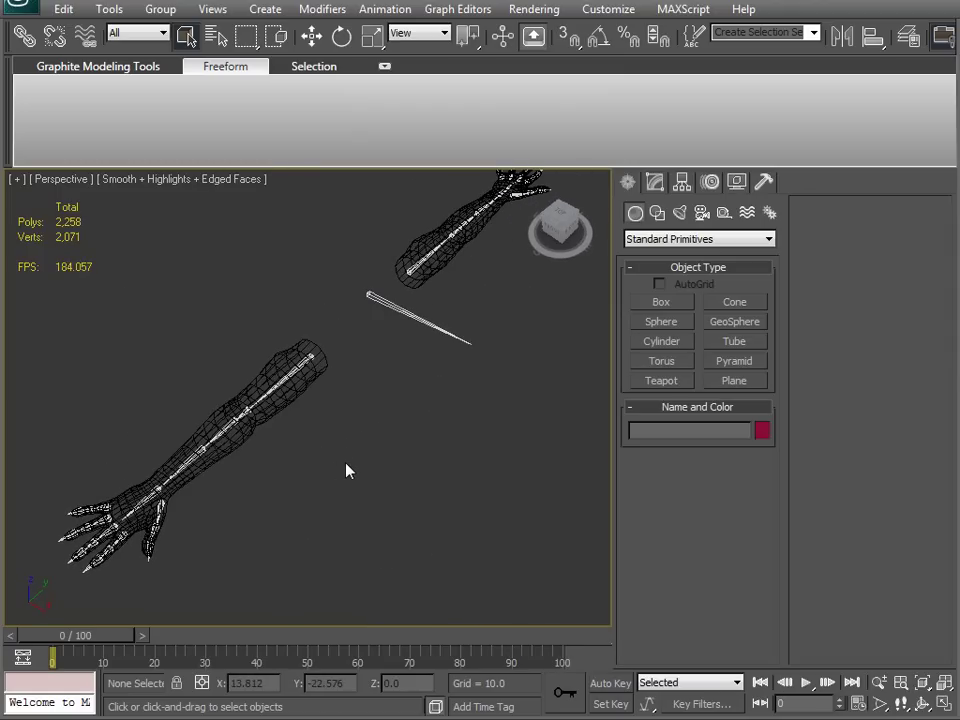
{"action": "middle_click_drag", "start_coordinate": [272, 474], "coordinate": [341, 437]}
{"action": "scroll", "coordinate": [341, 437], "scroll_direction": "up", "scroll_amount": 3}
{"action": "scroll", "coordinate": [330, 441], "scroll_direction": "down", "scroll_amount": 1}
{"action": "middle_click_drag", "start_coordinate": [226, 508], "coordinate": [205, 459]}
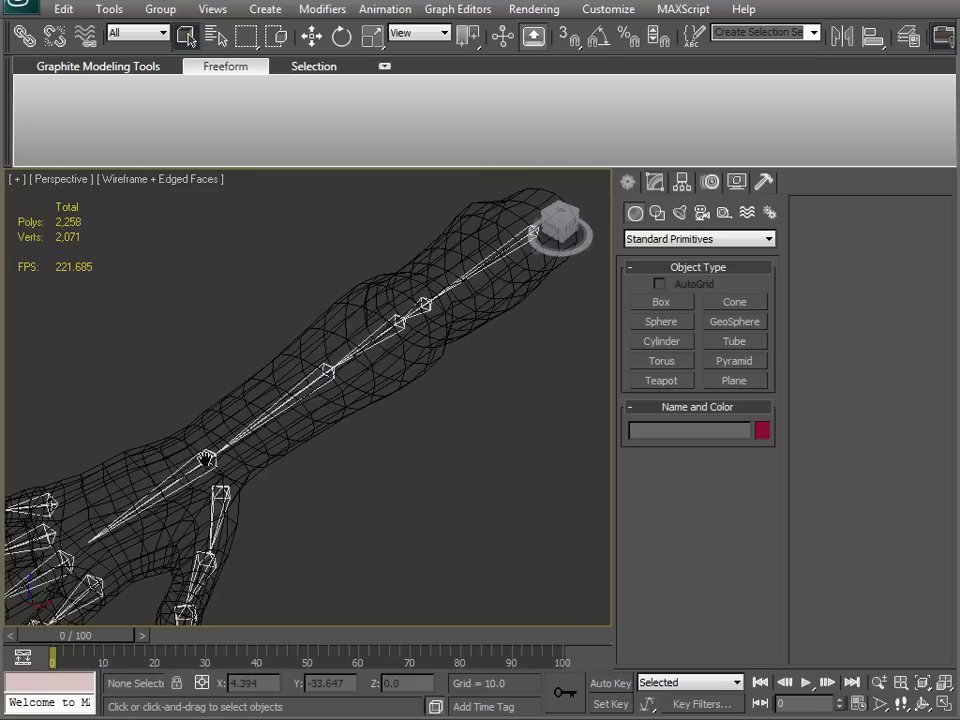
{"action": "left_click", "coordinate": [201, 462]}
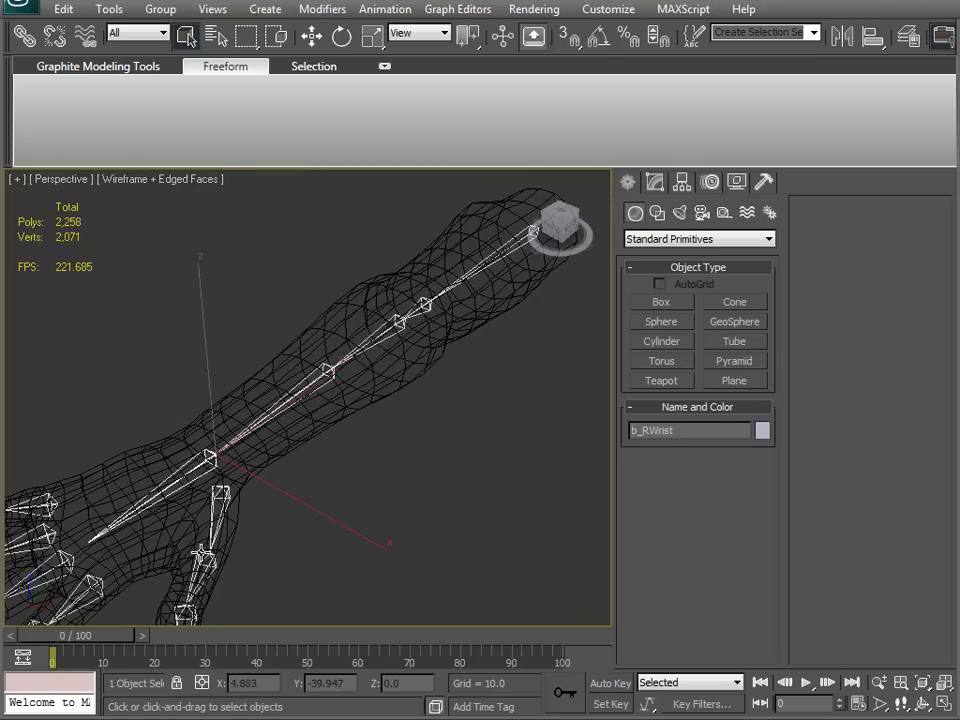
{"action": "middle_click_drag", "start_coordinate": [210, 460], "coordinate": [337, 470], "text": "alt"}
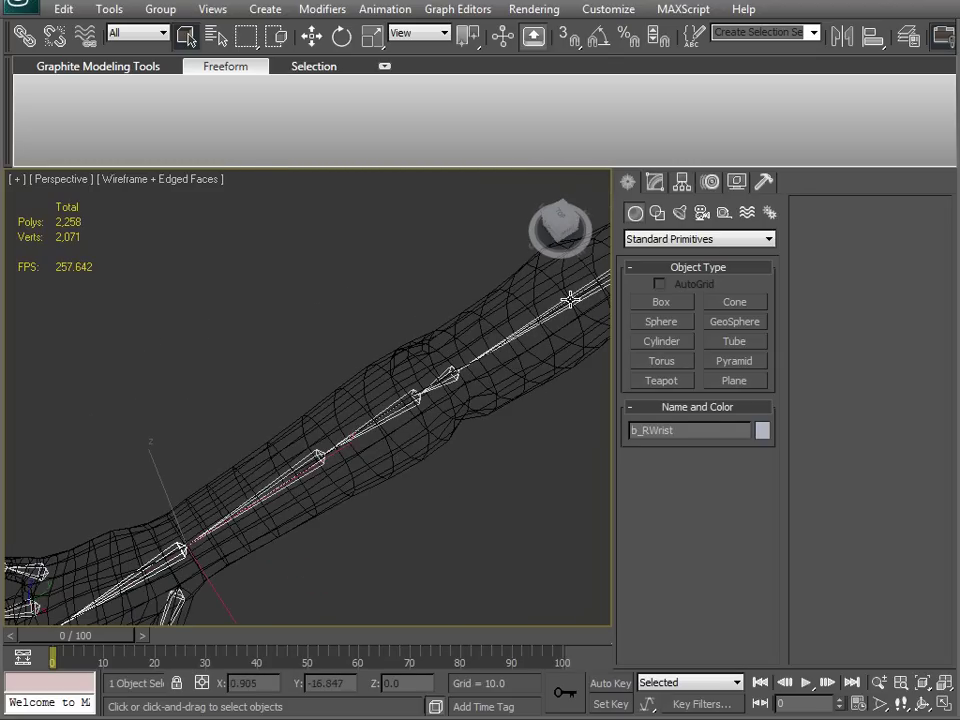
Step: Create an HI Solver IK chain from the b_RWrist bone to the b_RBicep bone
{"action": "left_click", "coordinate": [385, 9]}
{"action": "mouse_move", "coordinate": [410, 90]}
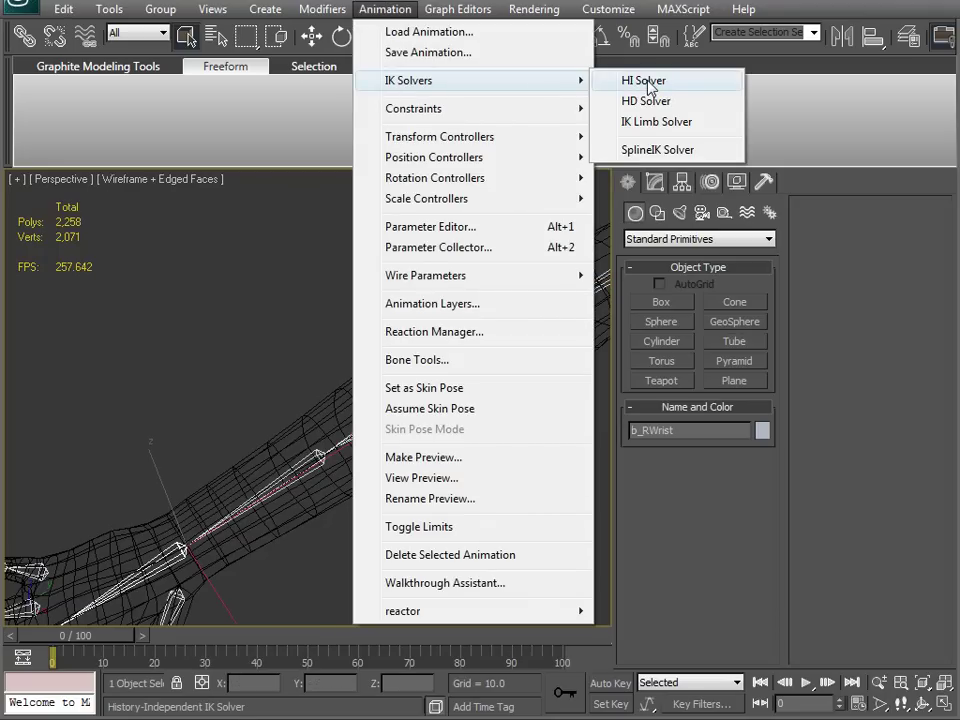
{"action": "left_click", "coordinate": [645, 81]}
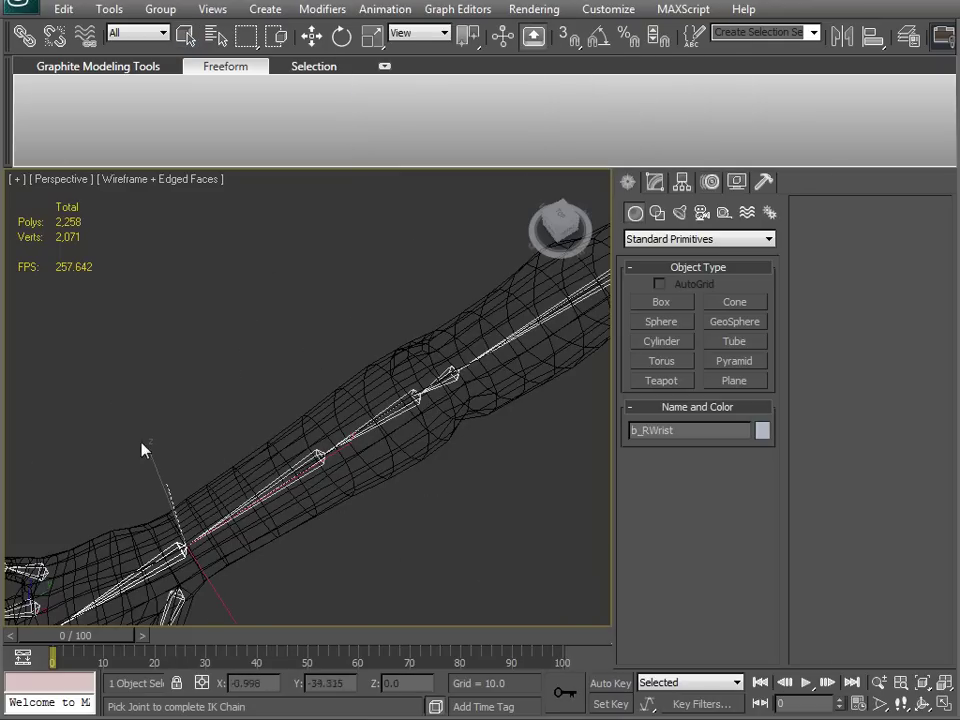
{"action": "left_click", "coordinate": [583, 293]}
Step: Move the right arm's IK goal toward the upper arm to test the bend and inspect the elbow bones
{"action": "middle_click_drag", "start_coordinate": [439, 516], "coordinate": [398, 459]}
{"action": "scroll", "coordinate": [398, 459], "scroll_direction": "down", "scroll_amount": 4}
{"action": "middle_click_drag", "start_coordinate": [328, 470], "coordinate": [328, 422], "text": "alt"}
{"action": "scroll", "coordinate": [302, 496], "scroll_direction": "up", "scroll_amount": 3}
{"action": "left_click_drag", "start_coordinate": [307, 473], "coordinate": [443, 343]}
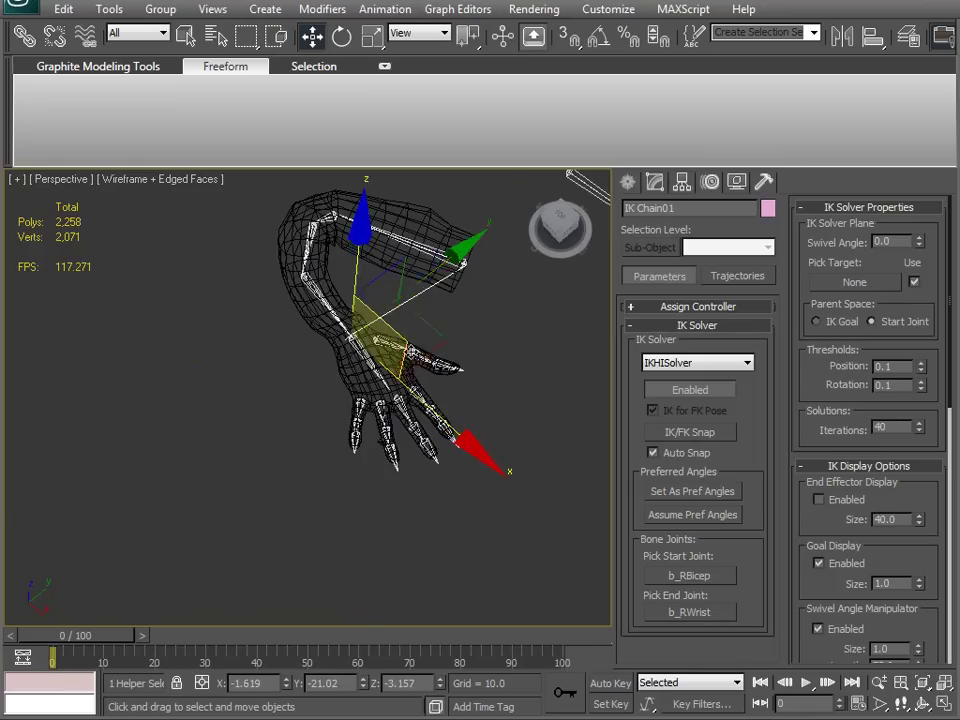
{"action": "scroll", "coordinate": [280, 502], "scroll_direction": "up", "scroll_amount": 6}
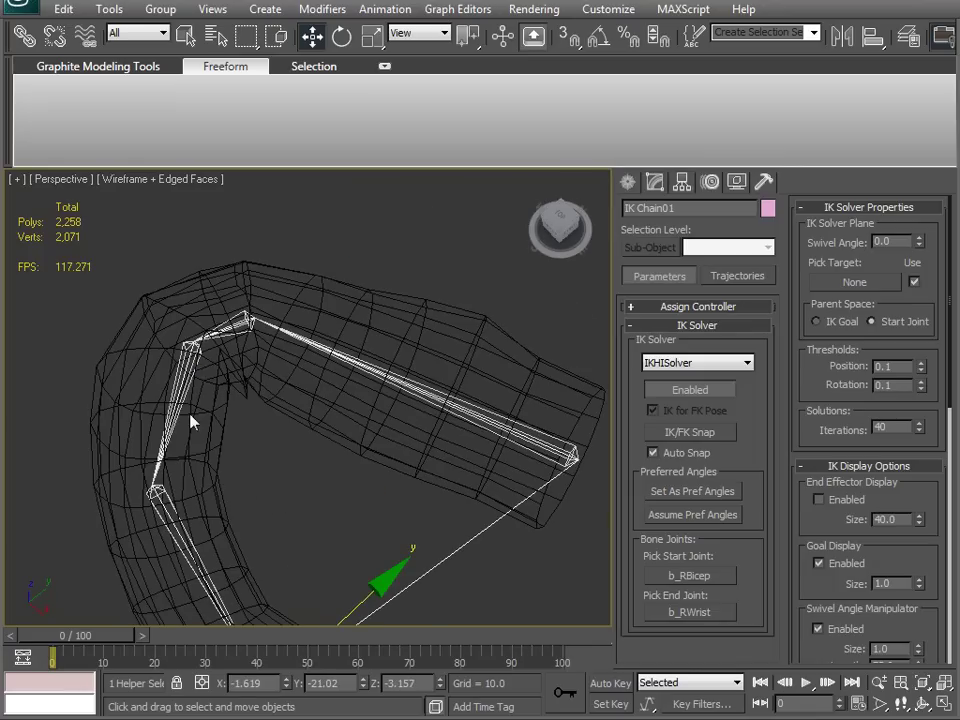
Step: Undo the right IK goal's last move, select the b_RBicep bone and check the straightened arm
{"action": "middle_click_drag", "start_coordinate": [210, 516], "coordinate": [272, 418]}
{"action": "key", "text": "ctrl+z"}
{"action": "middle_click_drag", "start_coordinate": [352, 590], "coordinate": [435, 307]}
{"action": "scroll", "coordinate": [259, 438], "scroll_direction": "down", "scroll_amount": 3}
{"action": "left_click", "coordinate": [435, 230]}
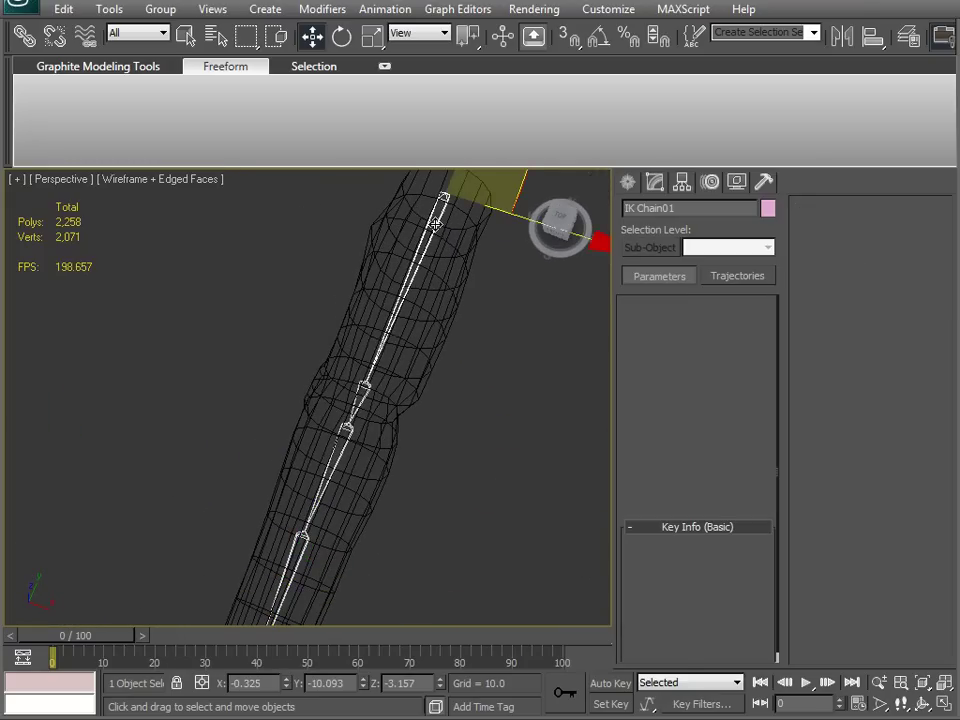
{"action": "key", "text": "e"}
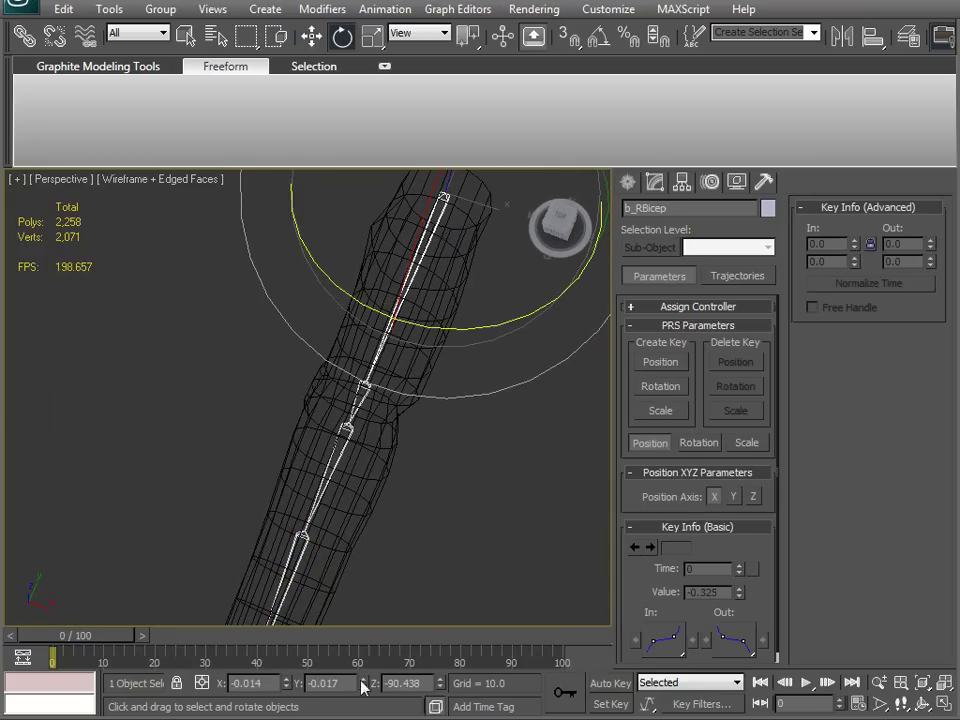
{"action": "middle_click_drag", "start_coordinate": [310, 498], "coordinate": [276, 497], "text": "alt"}
{"action": "middle_click_drag", "start_coordinate": [237, 548], "coordinate": [363, 443]}
{"action": "scroll", "coordinate": [326, 420], "scroll_direction": "down", "scroll_amount": 4}
{"action": "scroll", "coordinate": [336, 501], "scroll_direction": "up", "scroll_amount": 5}
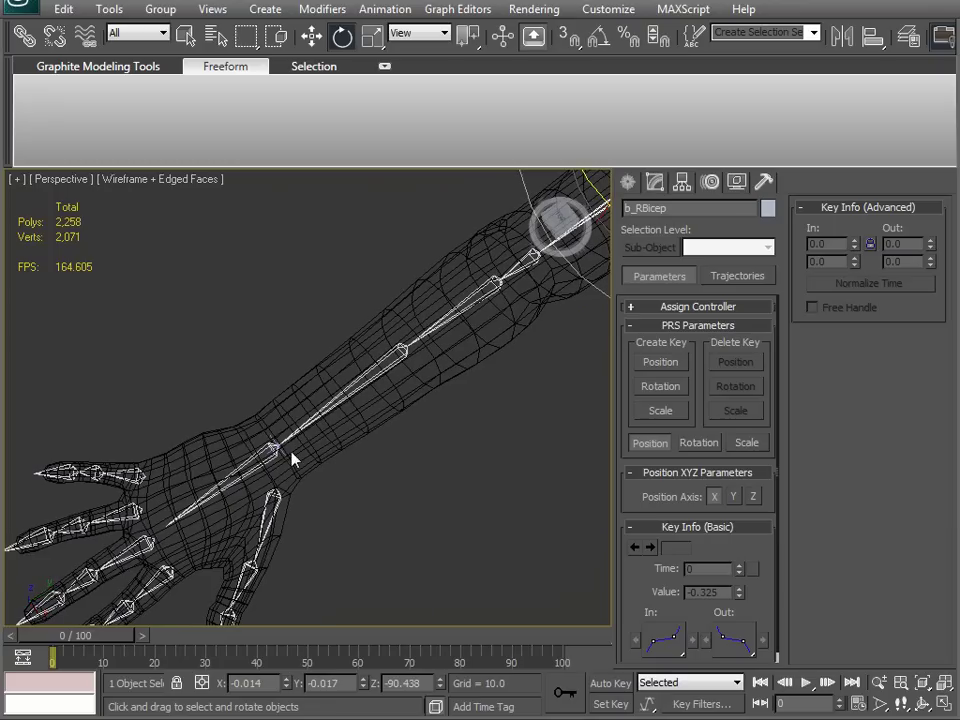
Step: Try moving the right arm's IK goal along the forearm toward the elbow, and undo the move
{"action": "left_click", "coordinate": [279, 452]}
{"action": "middle_click_drag", "start_coordinate": [316, 519], "coordinate": [246, 568]}
{"action": "key", "text": "w"}
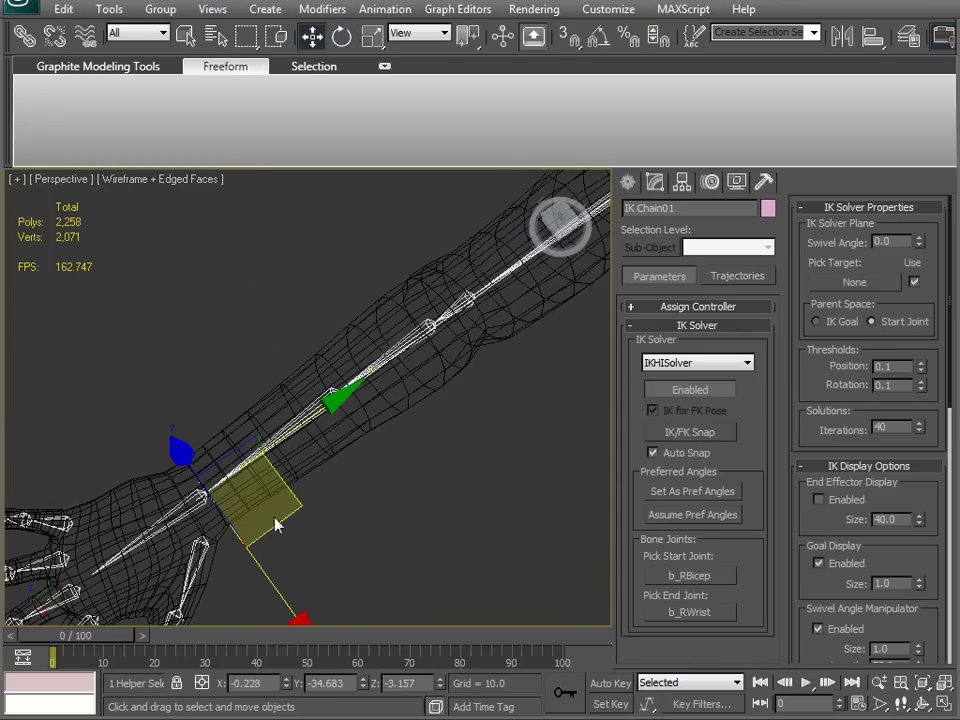
{"action": "left_click_drag", "start_coordinate": [311, 419], "coordinate": [378, 366]}
{"action": "key", "text": "ctrl+z"}
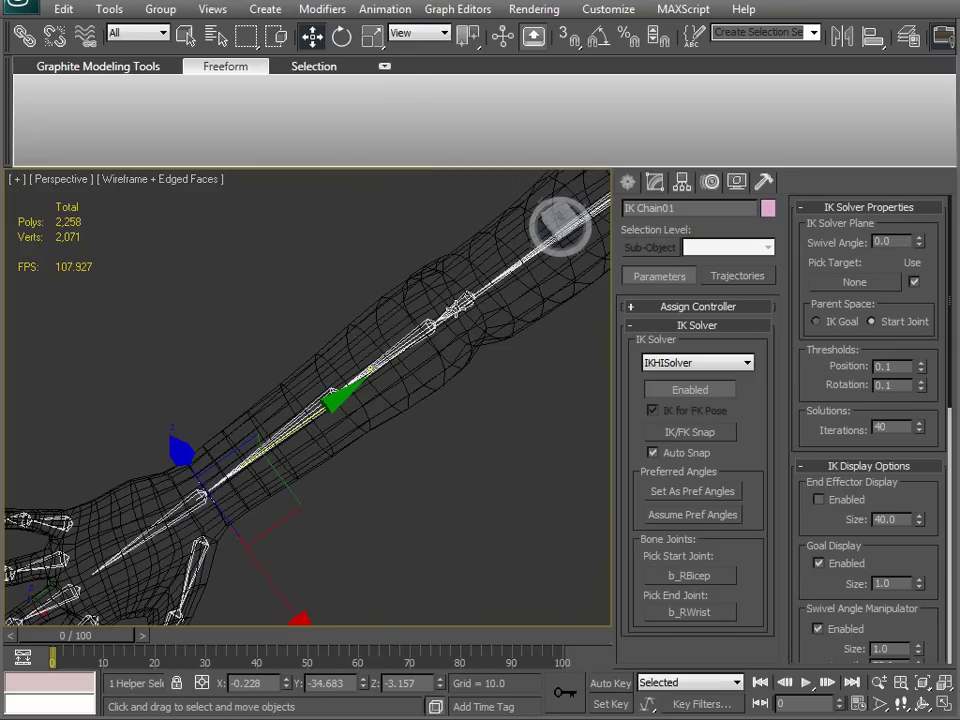
Step: Open the IK joint settings of the b_Relbow bone, try a Y-axis preferred angle of 1.0 and return it to 0
{"action": "left_click", "coordinate": [460, 318]}
{"action": "left_click", "coordinate": [688, 184]}
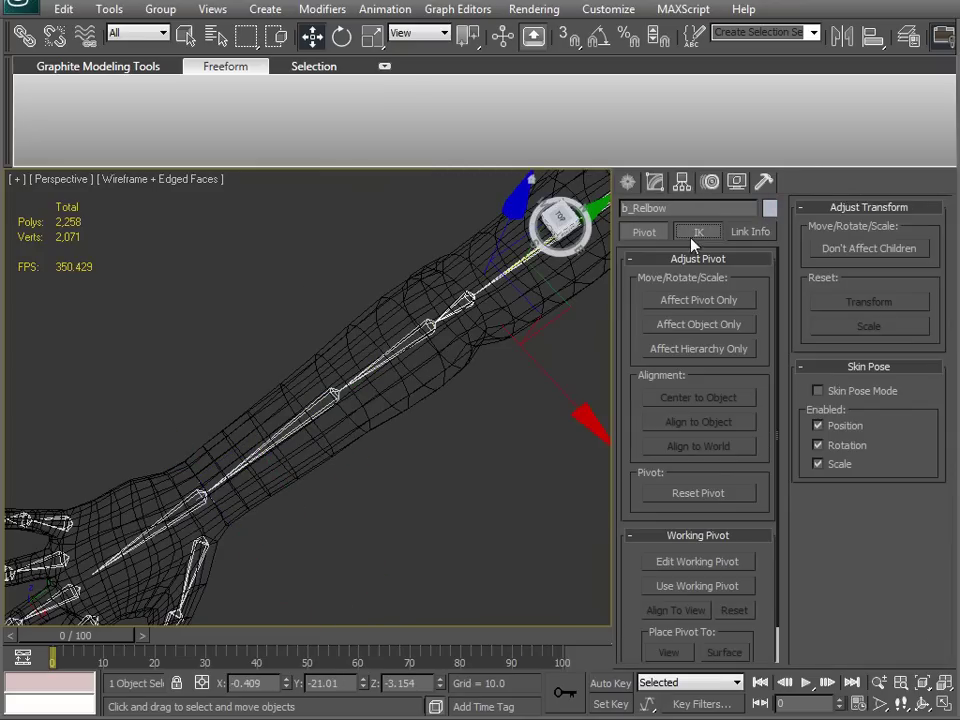
{"action": "left_click", "coordinate": [697, 232]}
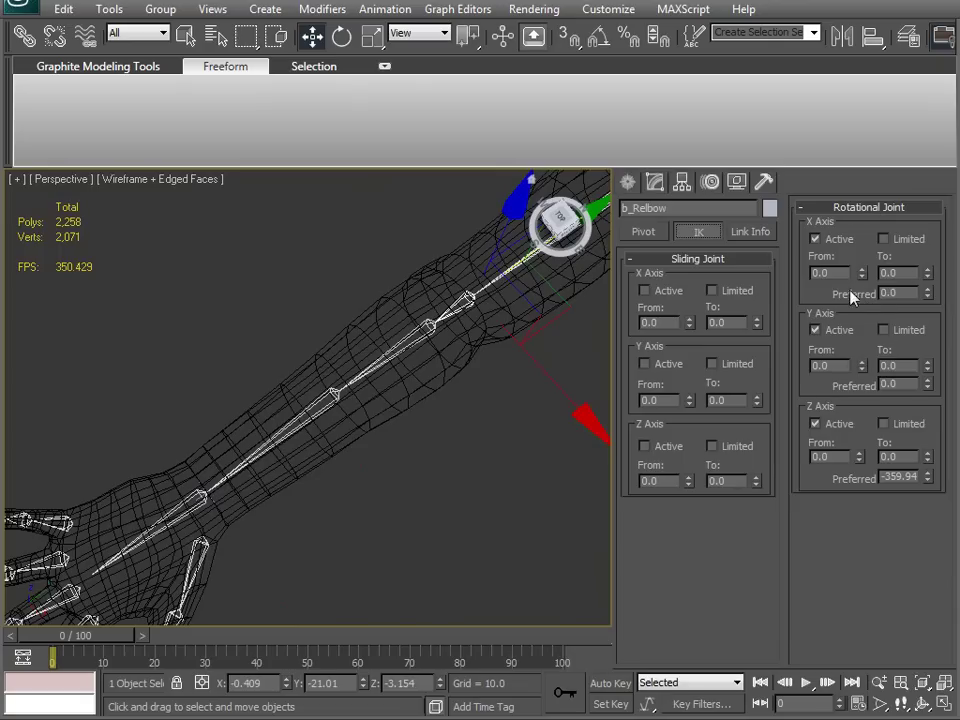
{"action": "left_click", "coordinate": [927, 380]}
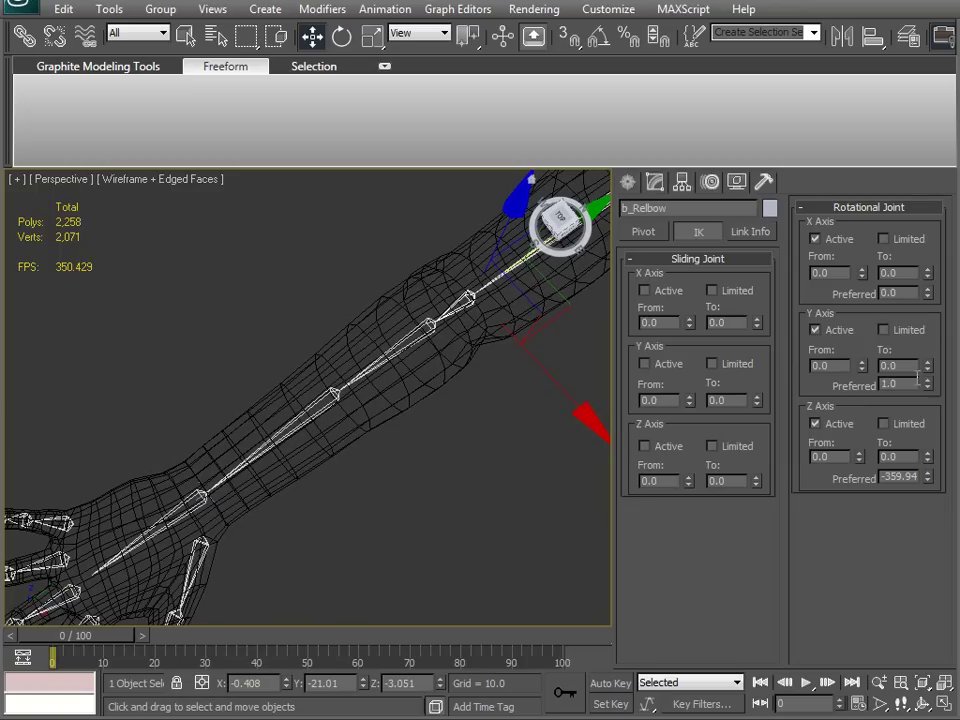
{"action": "left_click", "coordinate": [927, 388]}
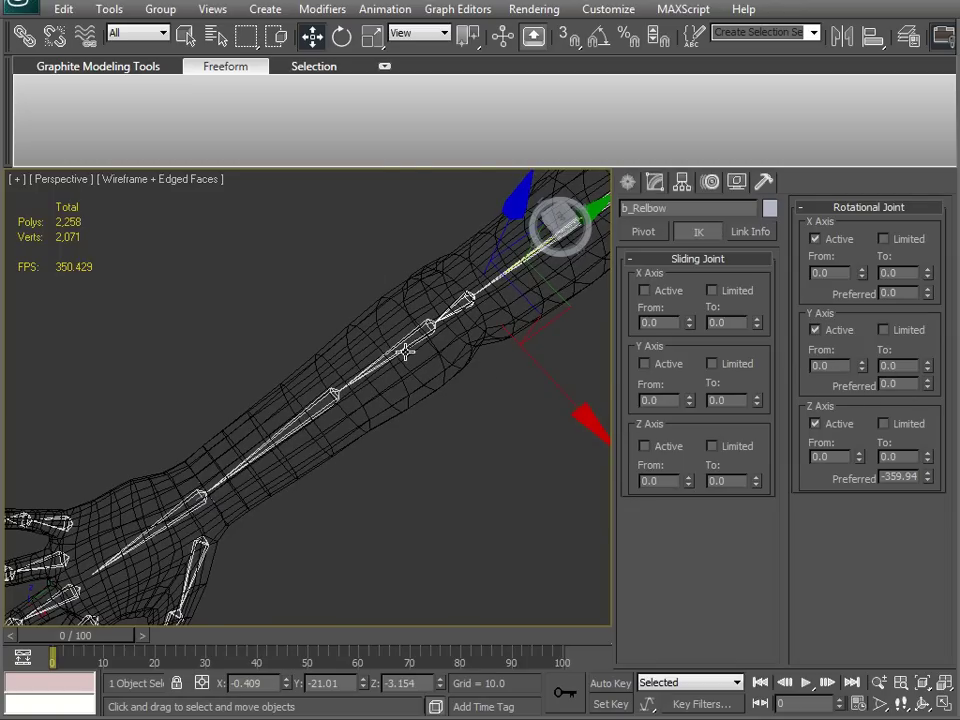
Step: Examine the right elbow bone's rotation axes from several angles using the Rotate gizmo
{"action": "key", "text": "e"}
{"action": "middle_click_drag", "start_coordinate": [412, 351], "coordinate": [330, 491], "text": "alt"}
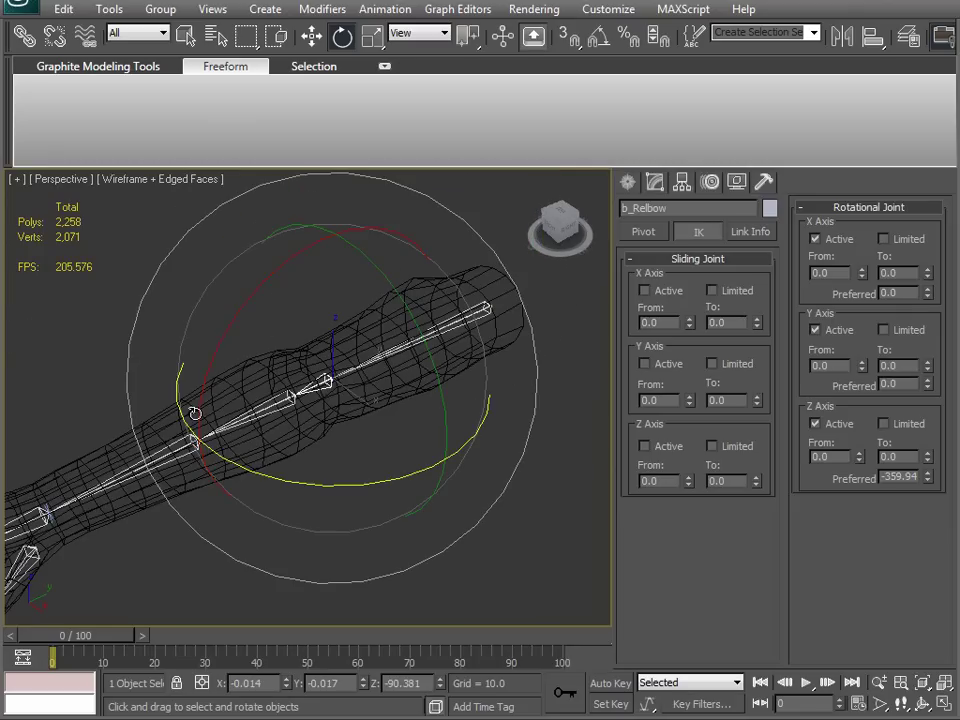
{"action": "scroll", "coordinate": [340, 484], "scroll_direction": "down", "scroll_amount": 1}
{"action": "middle_click_drag", "start_coordinate": [340, 484], "coordinate": [445, 443]}
{"action": "middle_click_drag", "start_coordinate": [491, 320], "coordinate": [385, 445], "text": "alt"}
{"action": "middle_click_drag", "start_coordinate": [321, 450], "coordinate": [257, 442], "text": "alt"}
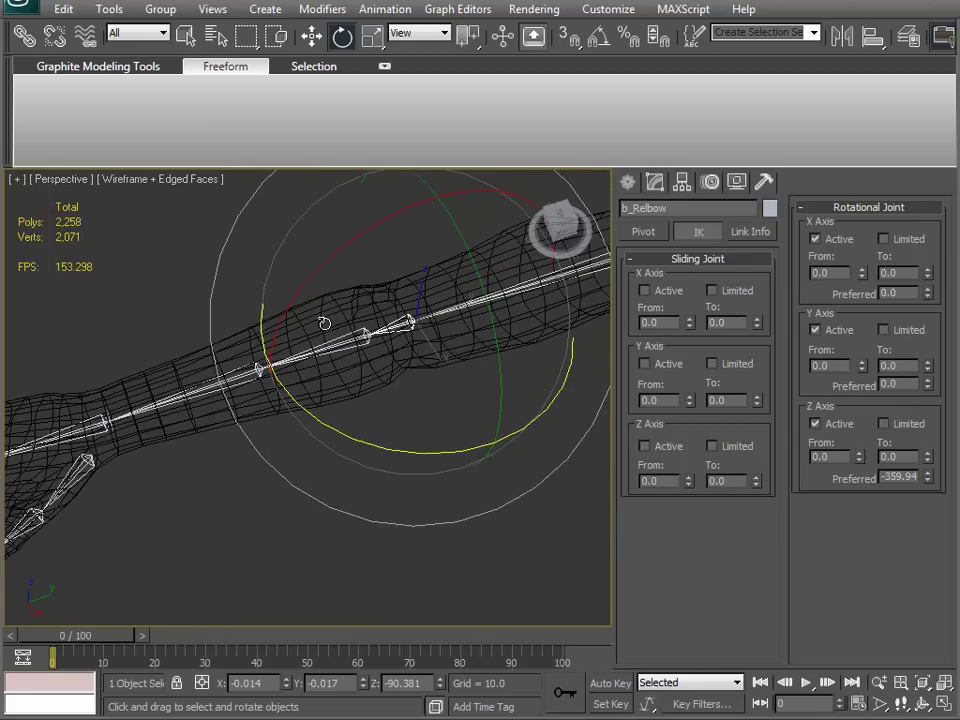
{"action": "middle_click_drag", "start_coordinate": [330, 246], "coordinate": [318, 366], "text": "alt"}
Step: Deactivate the X, Y and Z rotational axes of the b_RForearmTwist joint
{"action": "left_click", "coordinate": [339, 377]}
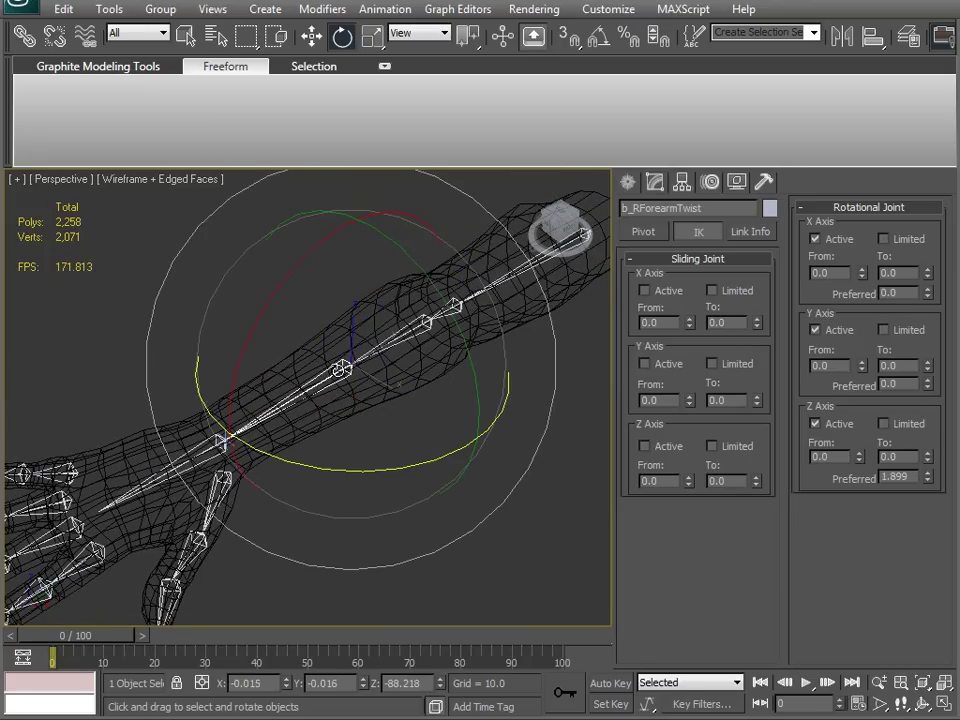
{"action": "left_click", "coordinate": [815, 424]}
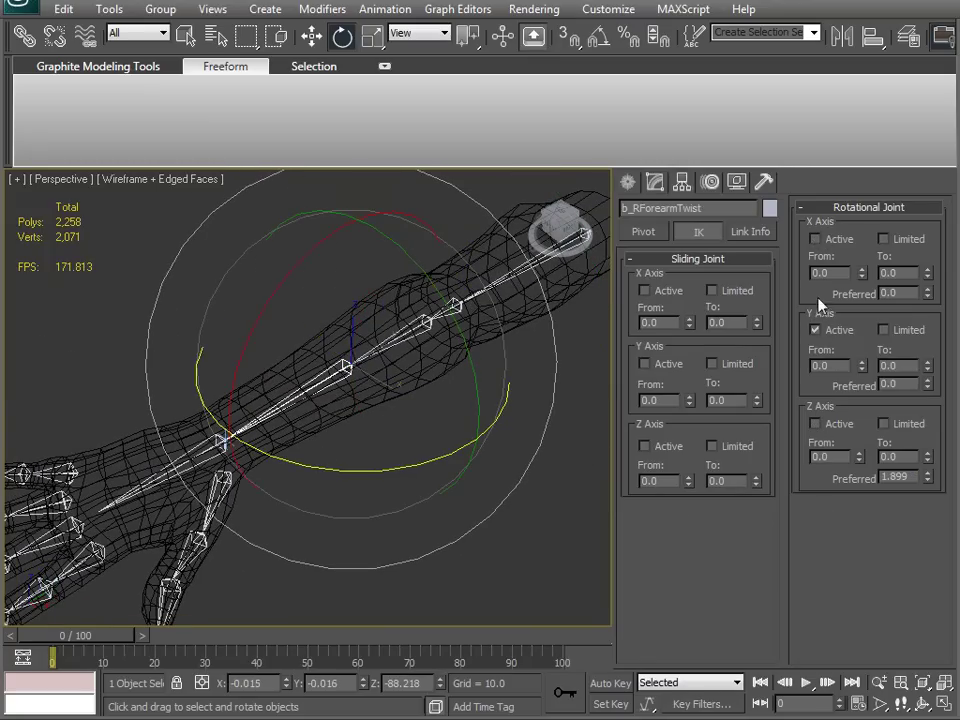
{"action": "middle_click_drag", "start_coordinate": [395, 430], "coordinate": [343, 334], "text": "alt"}
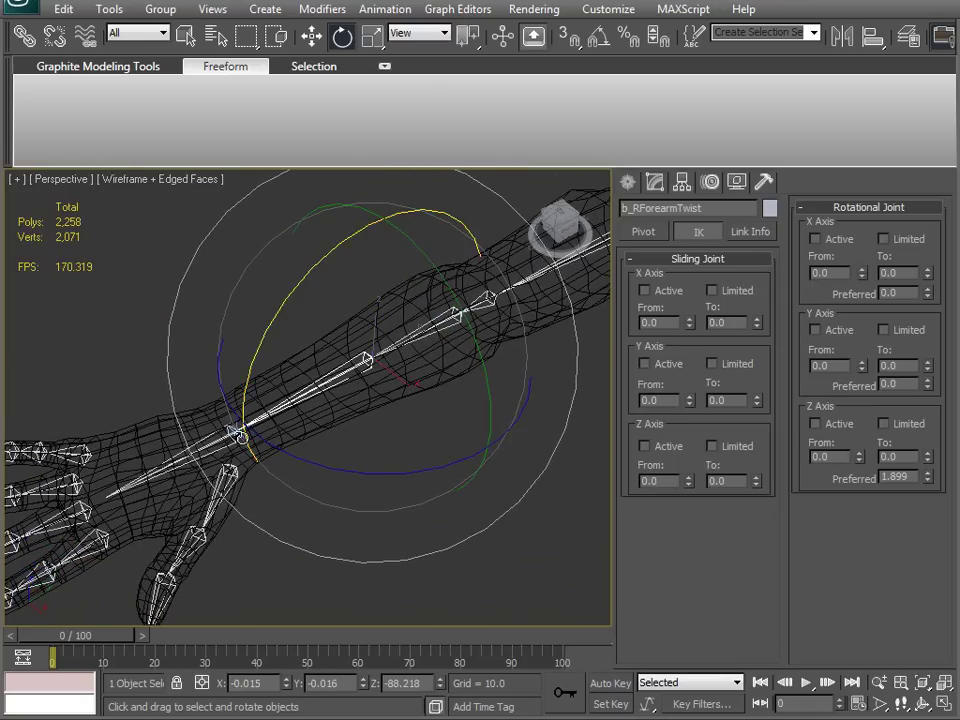
Step: Try moving the right arm's IK goal toward the upper arm to check the forearm bend, and undo the move
{"action": "left_click", "coordinate": [234, 433]}
{"action": "scroll", "coordinate": [289, 500], "scroll_direction": "down", "scroll_amount": 5}
{"action": "key", "text": "w"}
{"action": "left_click_drag", "start_coordinate": [304, 449], "coordinate": [372, 422]}
{"action": "mouse_move", "coordinate": [372, 422]}
{"action": "middle_mouse_down", "text": "alt"}
{"action": "mouse_move", "coordinate": [369, 441]}
{"action": "mouse_move", "coordinate": [381, 439]}
{"action": "middle_mouse_up", "text": "alt"}
{"action": "scroll", "coordinate": [359, 414], "scroll_direction": "up", "scroll_amount": 4}
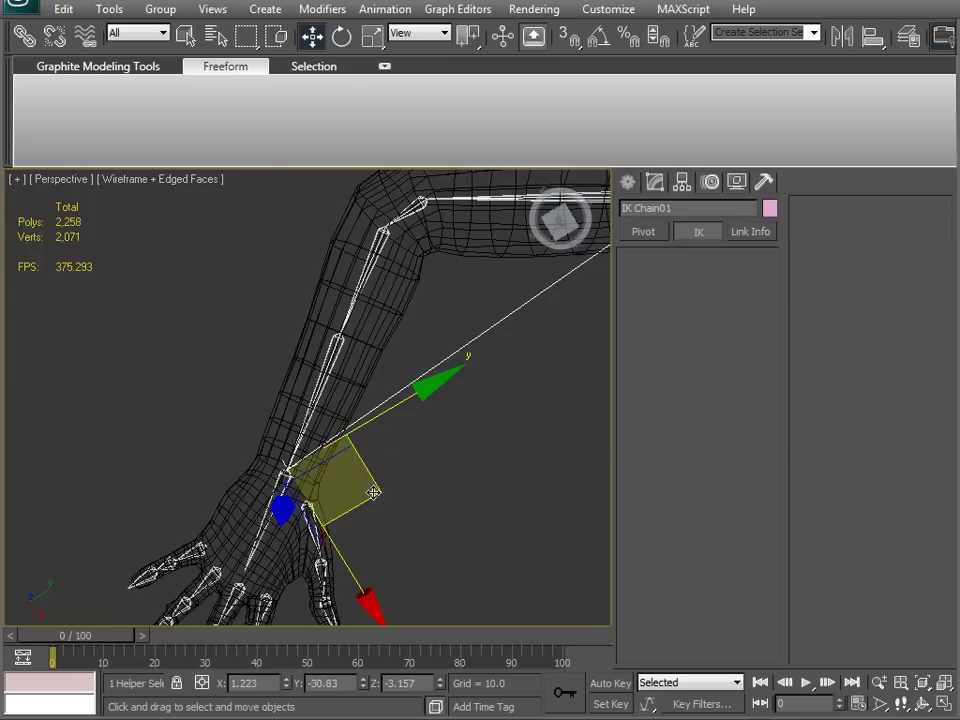
{"action": "middle_click_drag", "start_coordinate": [378, 487], "coordinate": [283, 418], "text": "alt"}
{"action": "scroll", "coordinate": [280, 430], "scroll_direction": "up", "scroll_amount": 5}
{"action": "middle_click_drag", "start_coordinate": [272, 462], "coordinate": [385, 374], "text": "alt"}
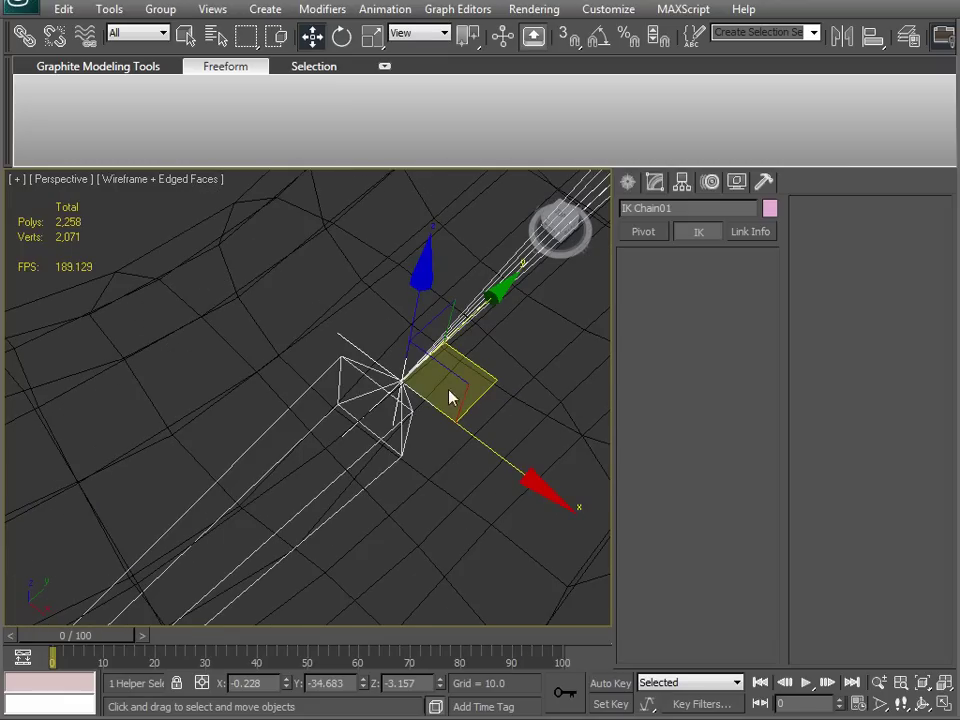
Step: Reselect the IK goal at the right wrist and display its IK solver motion parameters
{"action": "left_click", "coordinate": [358, 337]}
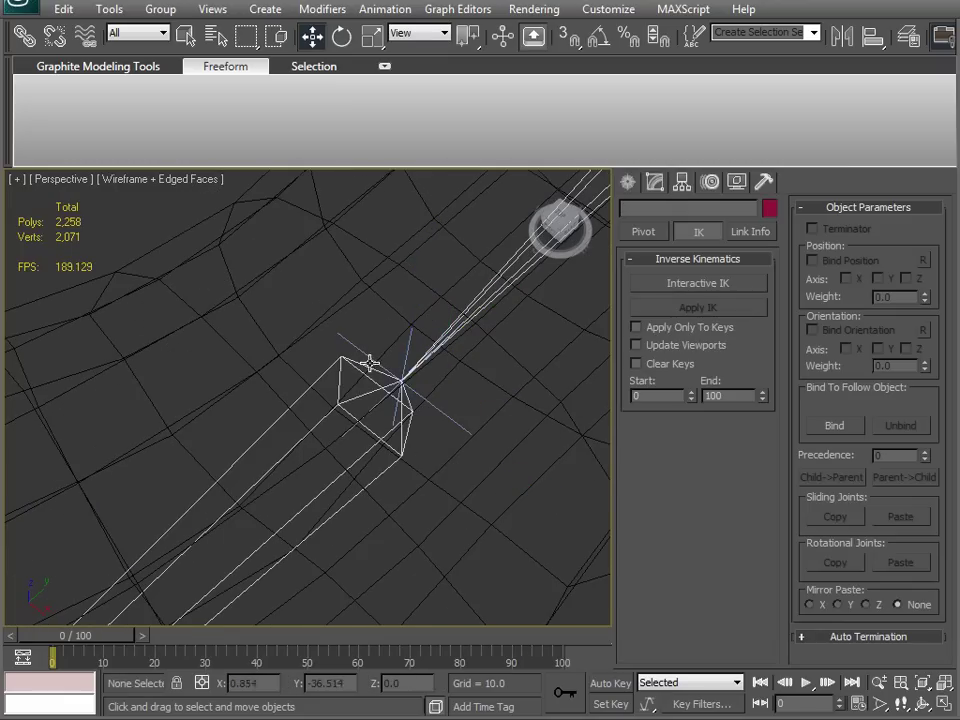
{"action": "left_click", "coordinate": [431, 402]}
{"action": "middle_click_drag", "start_coordinate": [329, 326], "coordinate": [272, 478]}
{"action": "scroll", "coordinate": [336, 469], "scroll_direction": "down", "scroll_amount": 3}
{"action": "scroll", "coordinate": [272, 478], "scroll_direction": "down", "scroll_amount": 3}
{"action": "left_click", "coordinate": [657, 184]}
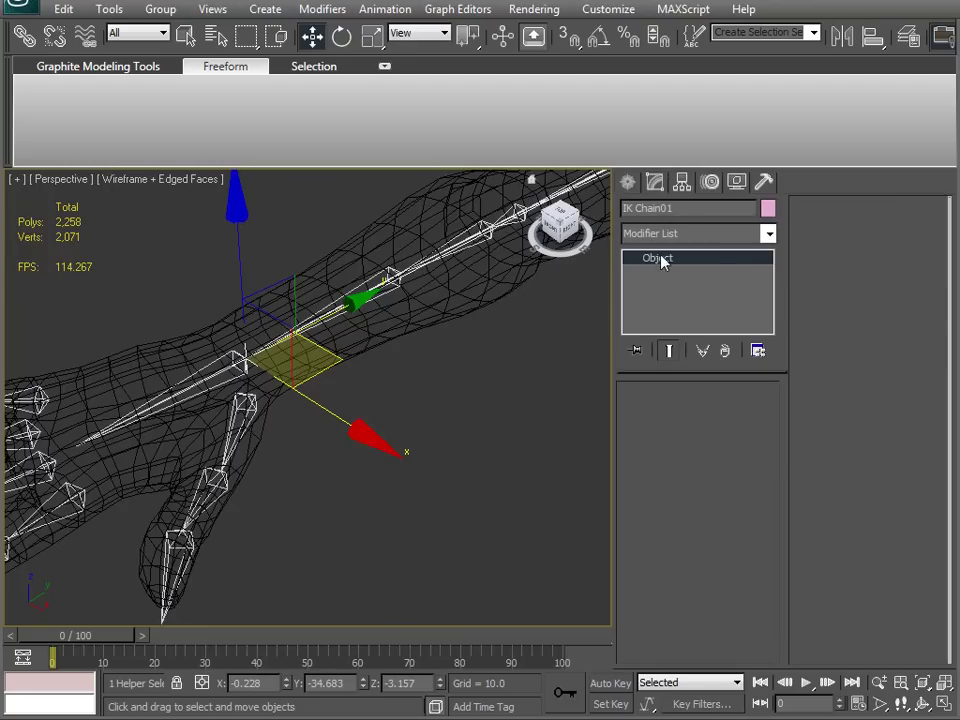
{"action": "left_click", "coordinate": [709, 183]}
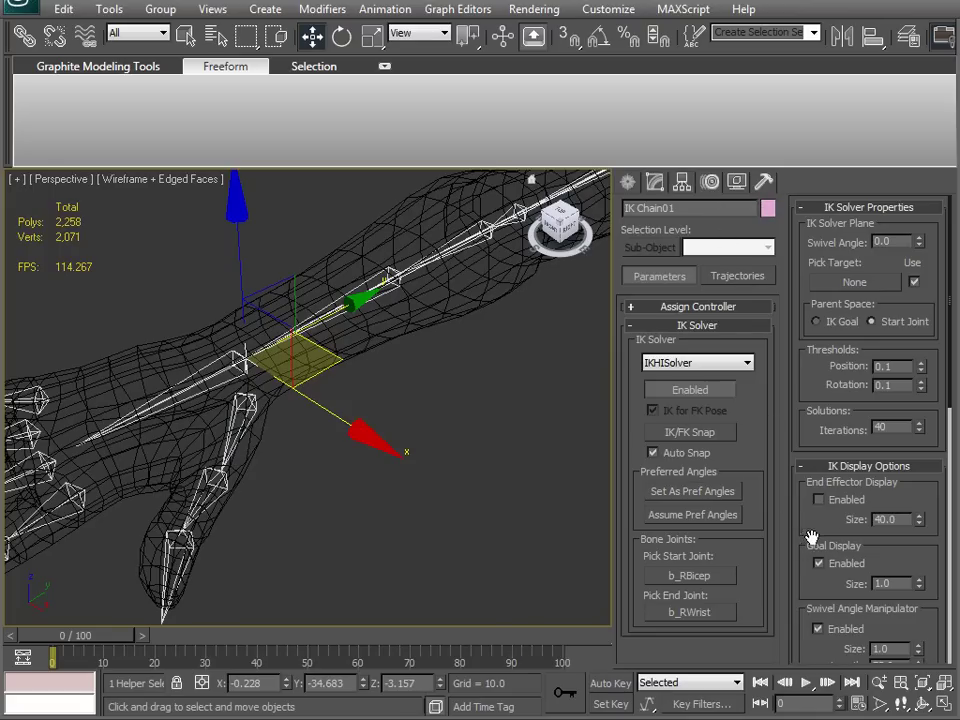
Step: Set the IK chain's end effector display size to 100 and toggle that display on and off to compare
{"action": "left_click_drag", "start_coordinate": [819, 522], "coordinate": [851, 519]}
{"action": "type", "text": "100"}
{"action": "key", "text": "Return"}
{"action": "left_click_drag", "start_coordinate": [823, 399], "coordinate": [788, 405]}
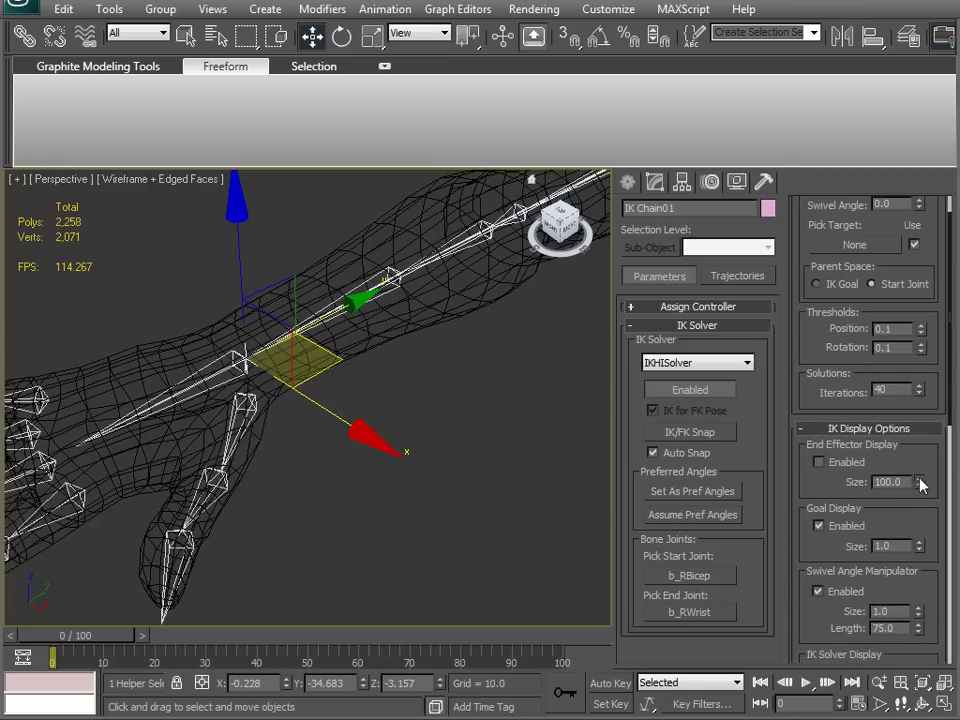
{"action": "left_click", "coordinate": [819, 462]}
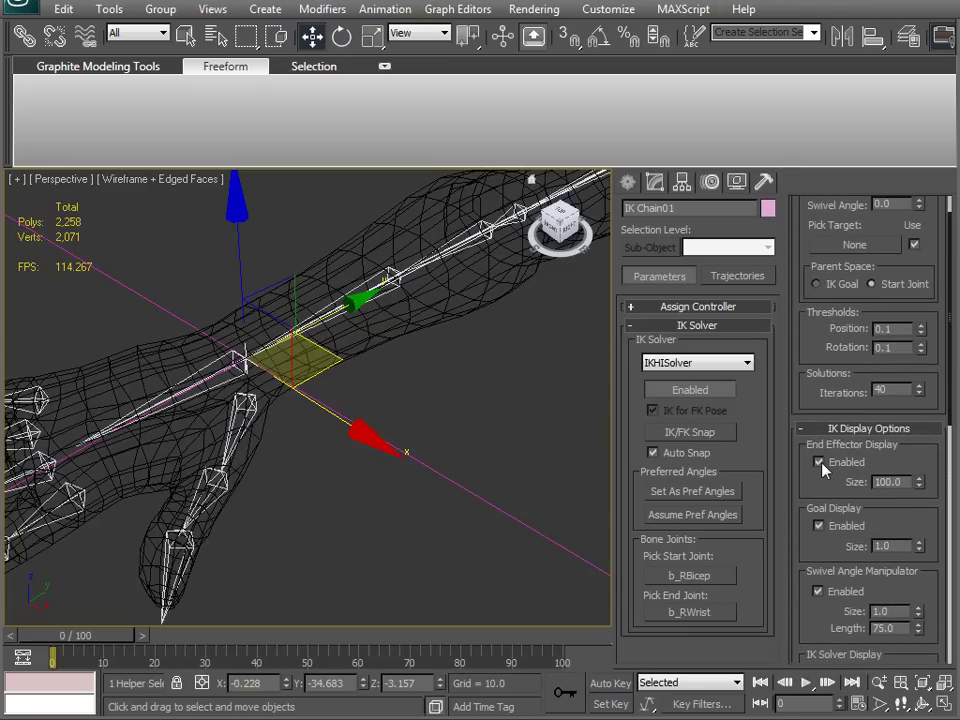
{"action": "scroll", "coordinate": [411, 536], "scroll_direction": "down", "scroll_amount": 5}
{"action": "scroll", "coordinate": [411, 536], "scroll_direction": "up", "scroll_amount": 8}
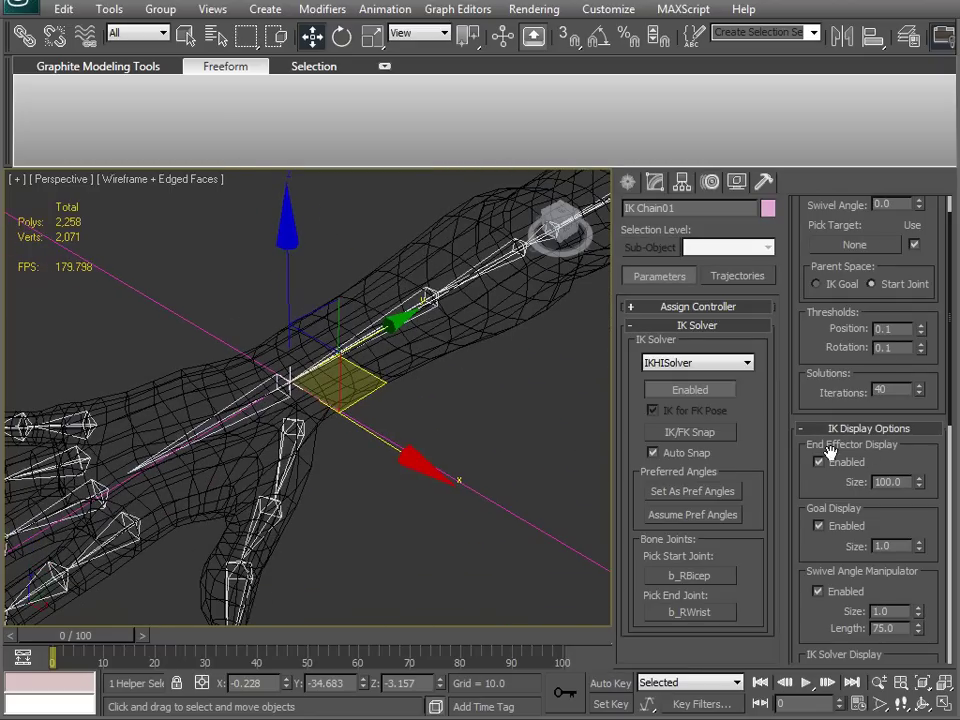
{"action": "left_click", "coordinate": [819, 462]}
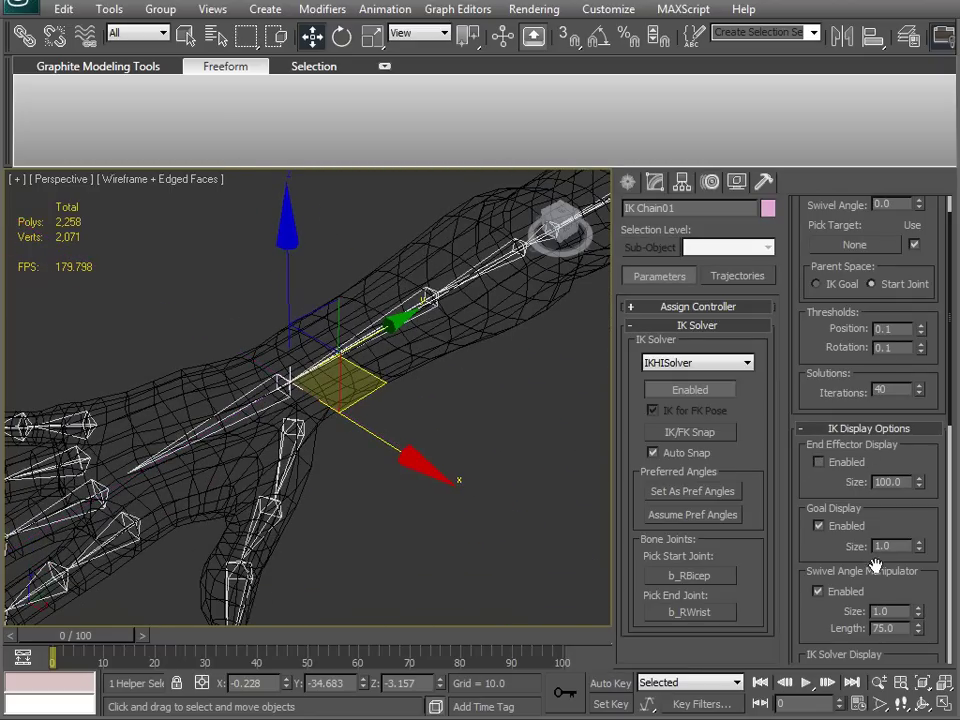
Step: Enlarge the IK goal display size to about 6.82 and test selecting the goal outside the shaded wrist
{"action": "left_click_drag", "start_coordinate": [919, 546], "coordinate": [921, 419]}
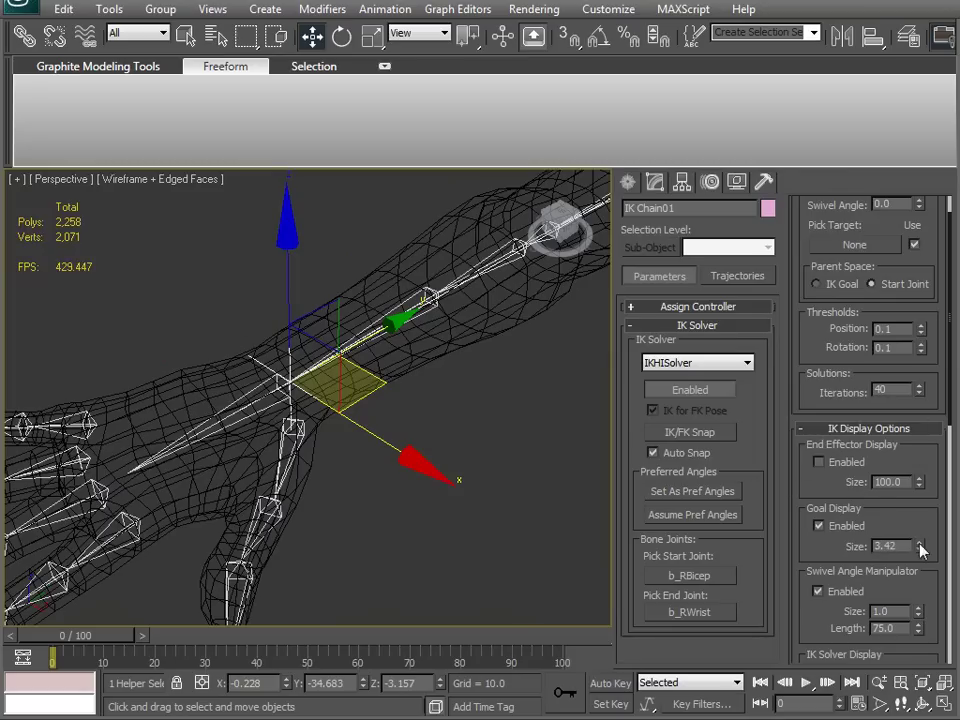
{"action": "left_click_drag", "start_coordinate": [921, 546], "coordinate": [897, 221]}
{"action": "left_click", "coordinate": [464, 396]}
{"action": "mouse_move", "coordinate": [464, 396]}
{"action": "middle_mouse_down", "text": "alt"}
{"action": "mouse_move", "coordinate": [424, 476]}
{"action": "mouse_move", "coordinate": [439, 454]}
{"action": "mouse_move", "coordinate": [409, 467]}
{"action": "mouse_move", "coordinate": [403, 561]}
{"action": "mouse_move", "coordinate": [495, 426]}
{"action": "mouse_move", "coordinate": [389, 493]}
{"action": "mouse_move", "coordinate": [338, 410]}
{"action": "middle_mouse_up", "text": "alt"}
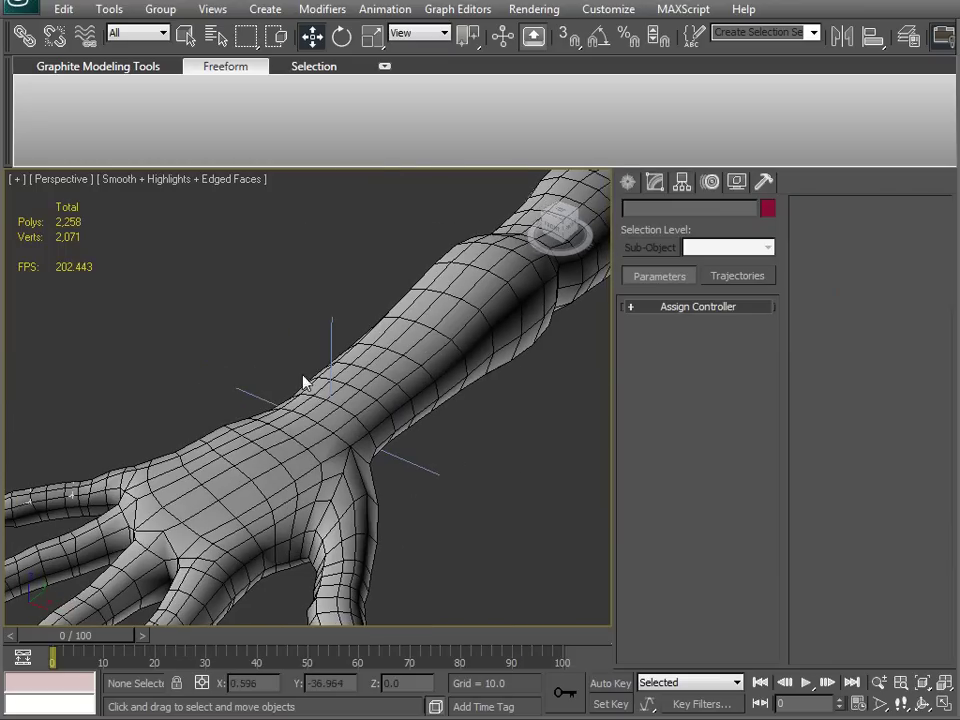
{"action": "left_click", "coordinate": [328, 335]}
{"action": "middle_click_drag", "start_coordinate": [328, 335], "coordinate": [347, 510], "text": "alt"}
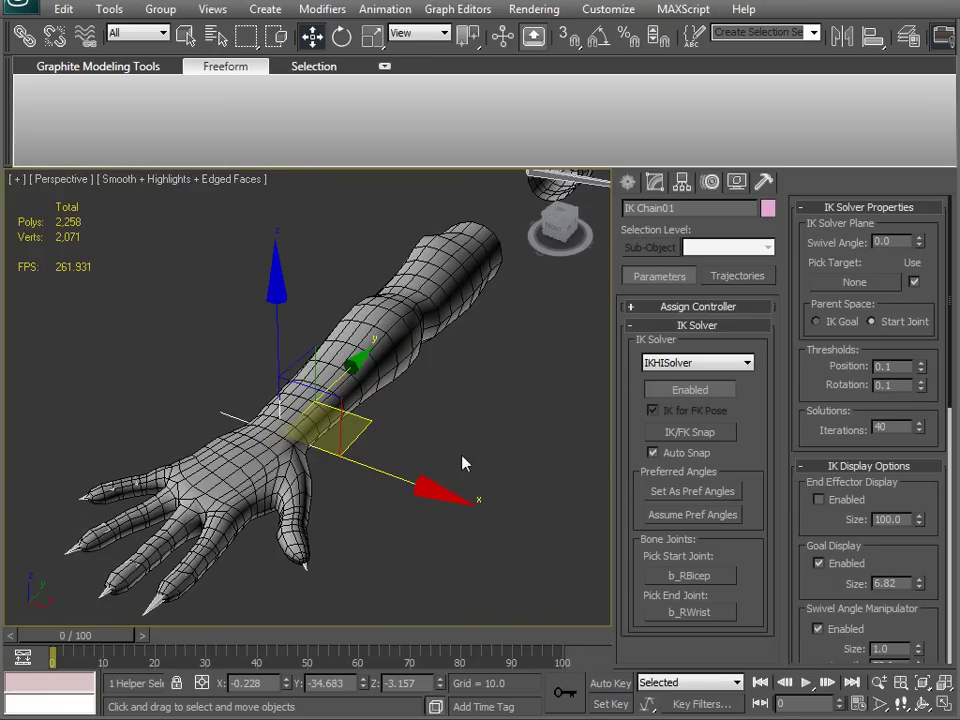
{"action": "middle_click_drag", "start_coordinate": [349, 445], "coordinate": [381, 425], "text": "alt"}
{"action": "left_click", "coordinate": [421, 491]}
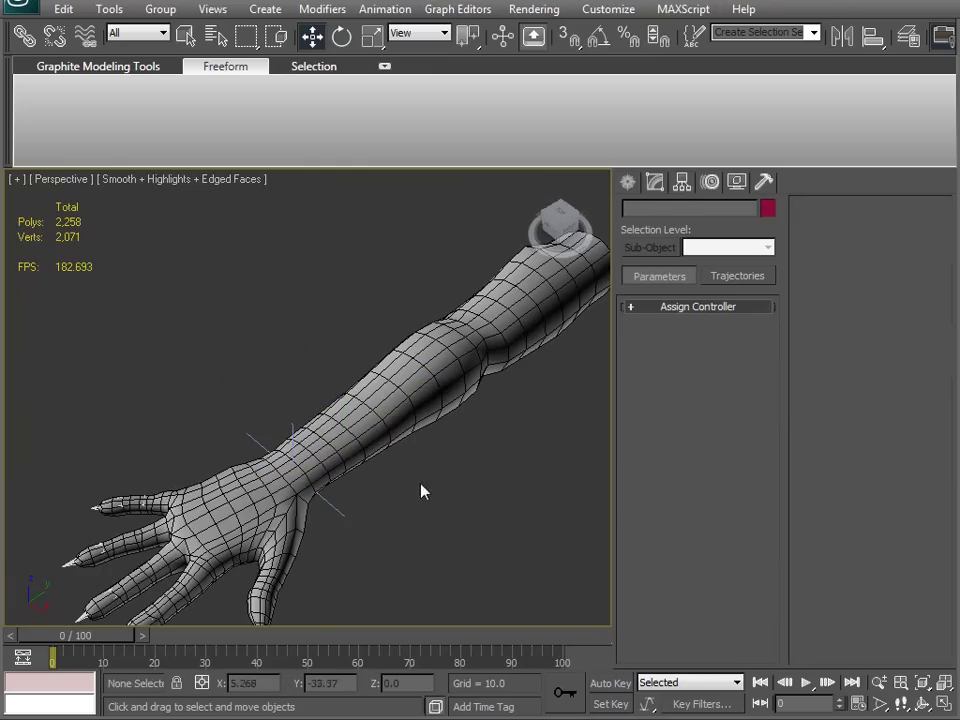
Step: Try moving the right arm's IK goal in several directions with the mesh shaded, and undo the moves
{"action": "left_click", "coordinate": [334, 502]}
{"action": "left_click_drag", "start_coordinate": [383, 411], "coordinate": [499, 332]}
{"action": "right_click", "coordinate": [499, 332]}
{"action": "middle_click_drag", "start_coordinate": [432, 469], "coordinate": [368, 466]}
{"action": "scroll", "coordinate": [330, 455], "scroll_direction": "down", "scroll_amount": 2}
{"action": "left_click_drag", "start_coordinate": [293, 373], "coordinate": [550, 524]}
{"action": "middle_click_drag", "start_coordinate": [550, 524], "coordinate": [485, 516], "text": "alt"}
{"action": "key", "text": "ctrl+z"}
{"action": "key", "text": "ctrl+z"}
{"action": "key", "text": "ctrl+z"}
Step: Display the left arm in wireframe and create an HI Solver IK chain from b_LWrist to the left bicep bone
{"action": "middle_click_drag", "start_coordinate": [370, 457], "coordinate": [244, 491]}
{"action": "scroll", "coordinate": [408, 482], "scroll_direction": "down", "scroll_amount": 4}
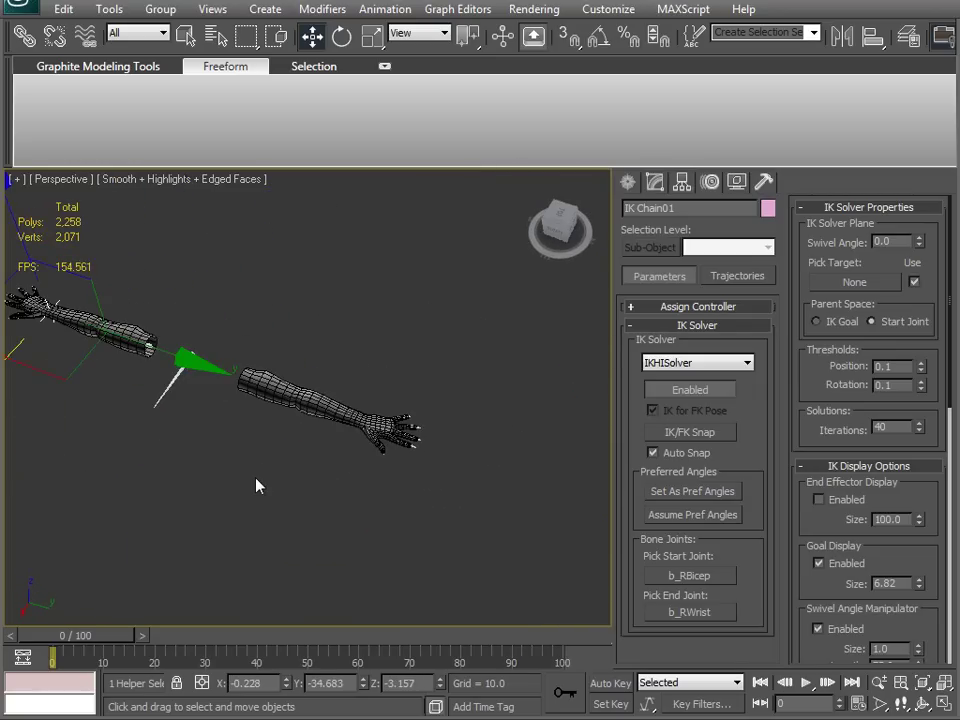
{"action": "scroll", "coordinate": [261, 486], "scroll_direction": "up", "scroll_amount": 5}
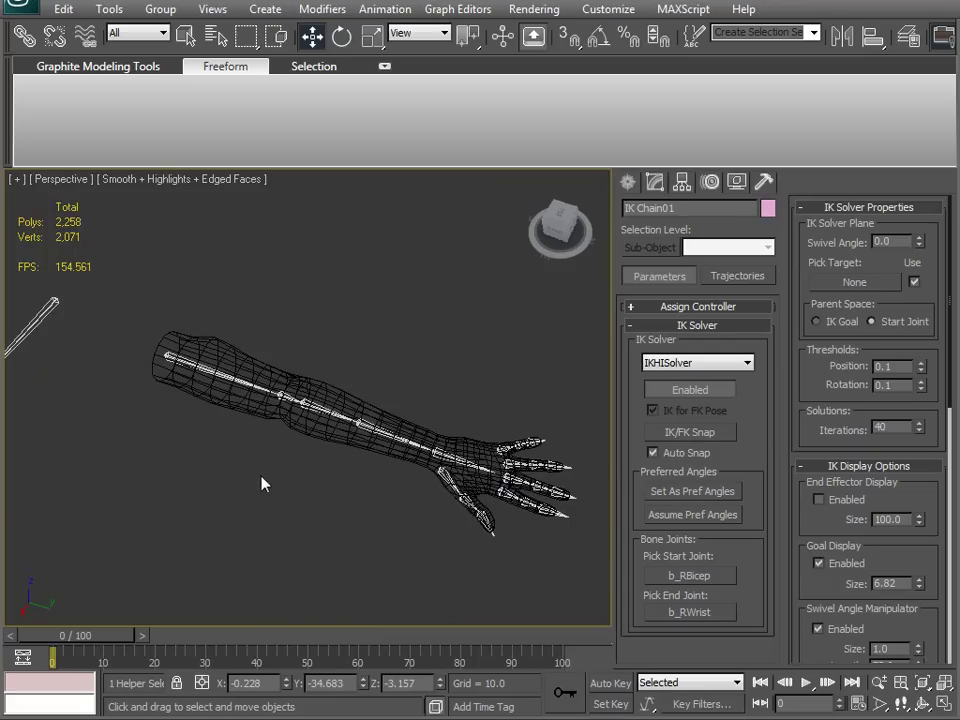
{"action": "left_click", "coordinate": [468, 465]}
{"action": "left_click", "coordinate": [385, 9]}
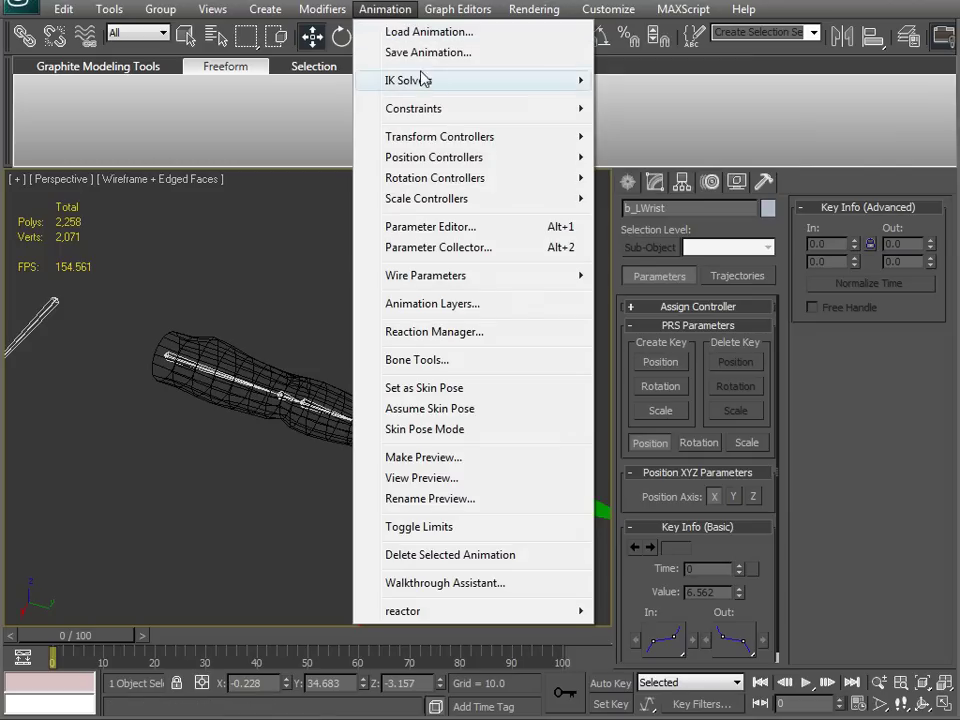
{"action": "mouse_move", "coordinate": [432, 82]}
{"action": "left_click", "coordinate": [616, 88]}
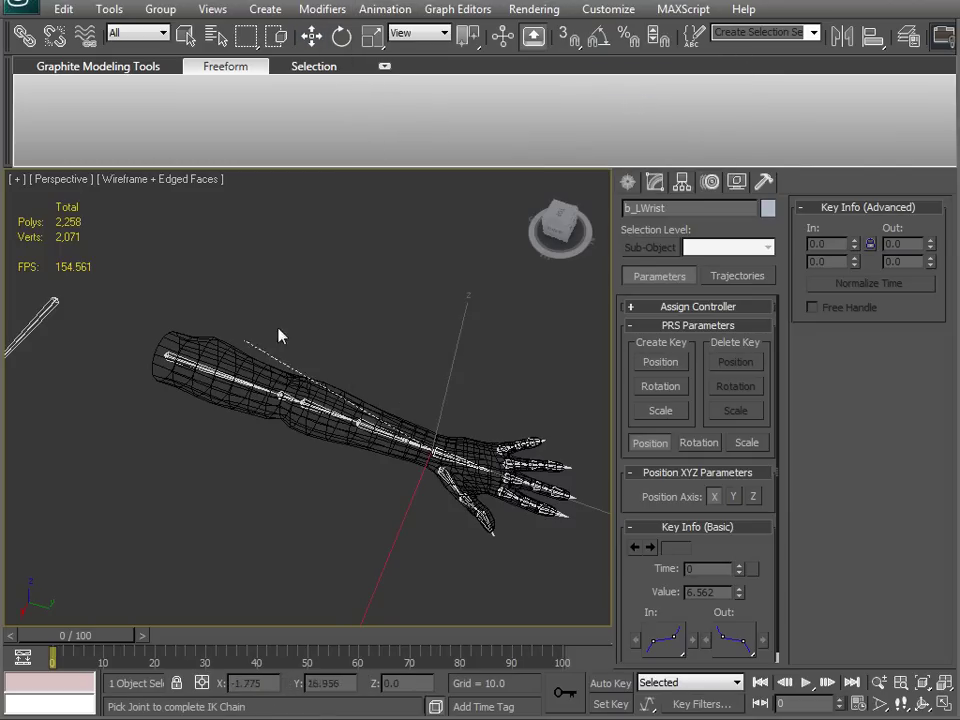
{"action": "left_click", "coordinate": [175, 358]}
Step: Deactivate the X, Y and Z rotational axes of the b_LForearmTwist joint
{"action": "left_click", "coordinate": [388, 414]}
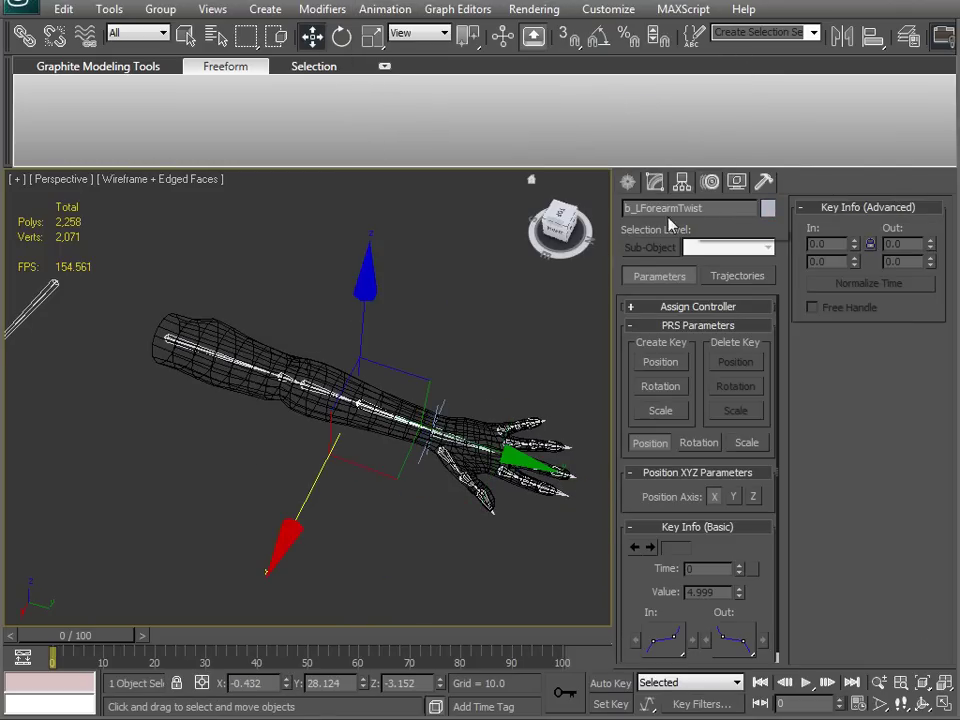
{"action": "left_click", "coordinate": [682, 182]}
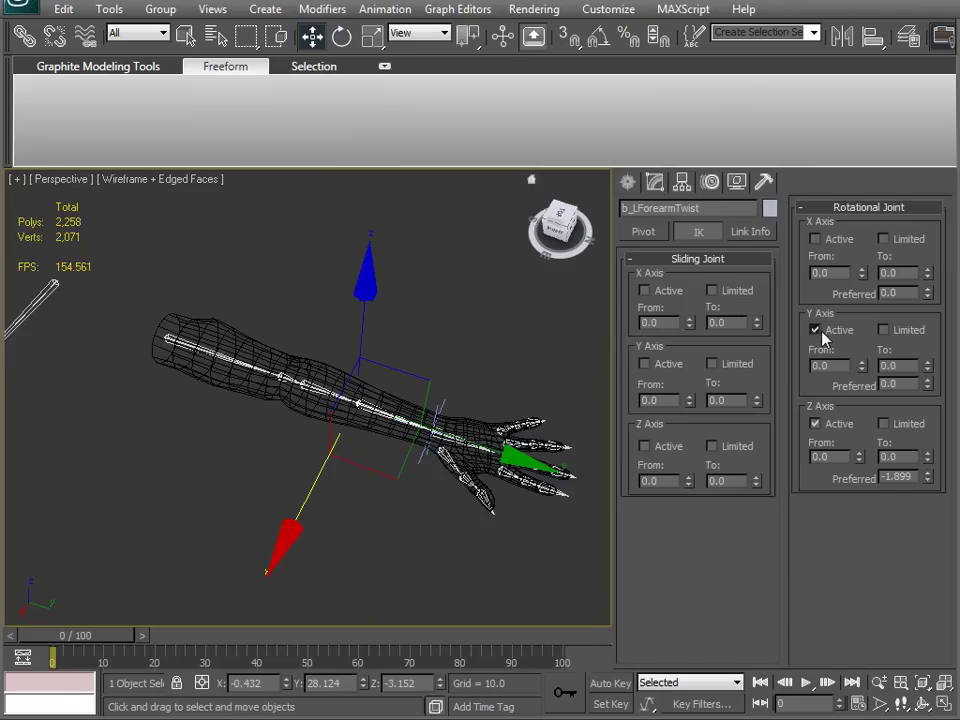
{"action": "left_click", "coordinate": [815, 424]}
Step: Test-rotate the left forearm twist bone, undo the rotation and set the reference coordinate system to Local
{"action": "middle_click_drag", "start_coordinate": [570, 500], "coordinate": [314, 421], "text": "alt"}
{"action": "scroll", "coordinate": [411, 489], "scroll_direction": "up", "scroll_amount": 4}
{"action": "key", "text": "e"}
{"action": "left_click_drag", "start_coordinate": [180, 248], "coordinate": [360, 146]}
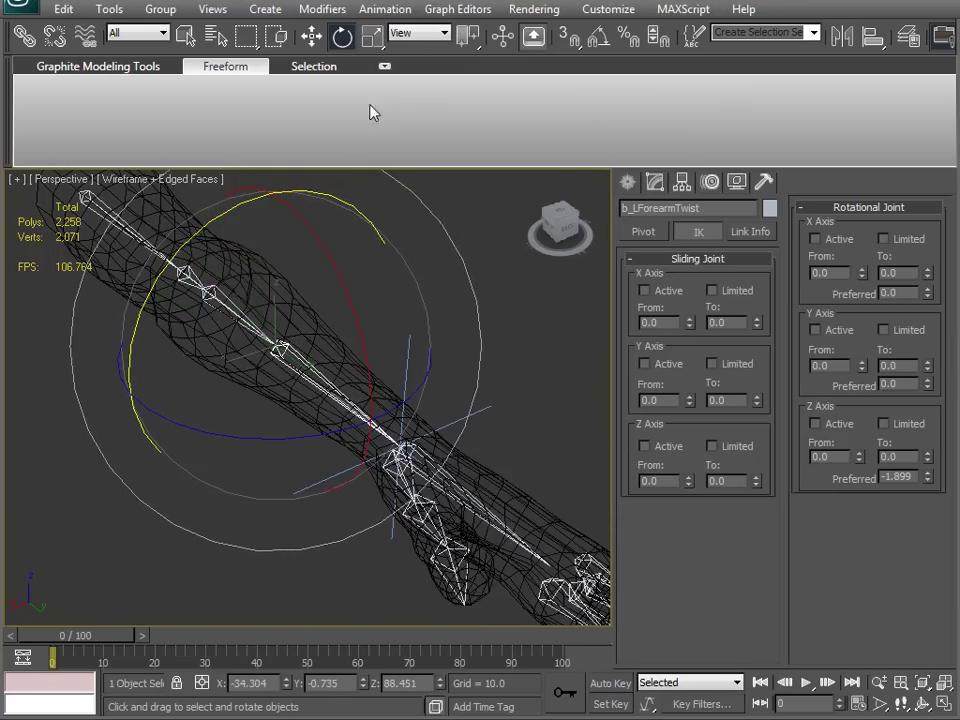
{"action": "key", "text": "ctrl+z"}
{"action": "left_click", "coordinate": [436, 32]}
{"action": "left_click", "coordinate": [410, 98]}
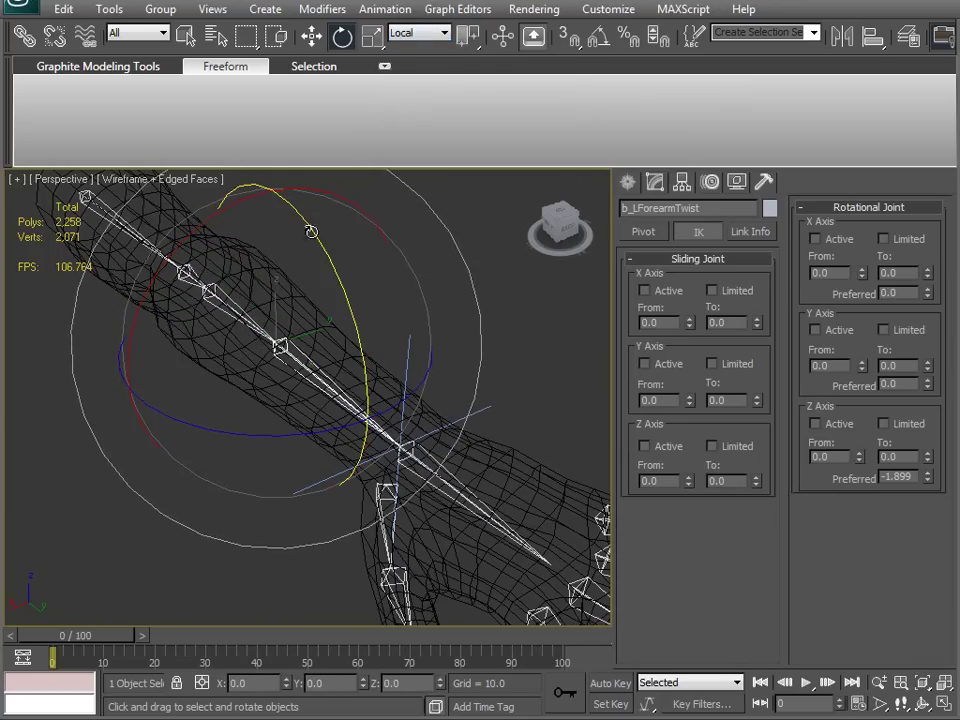
Step: Test-rotate the left and right forearm twist bones about their local axes and undo the rotation
{"action": "left_click_drag", "start_coordinate": [204, 239], "coordinate": [330, 265]}
{"action": "middle_click_drag", "start_coordinate": [205, 385], "coordinate": [431, 469]}
{"action": "scroll", "coordinate": [447, 469], "scroll_direction": "down", "scroll_amount": 4}
{"action": "middle_click_drag", "start_coordinate": [283, 424], "coordinate": [433, 527], "text": "alt"}
{"action": "middle_click_drag", "start_coordinate": [40, 490], "coordinate": [406, 405], "text": "alt"}
{"action": "scroll", "coordinate": [406, 405], "scroll_direction": "up", "scroll_amount": 2}
{"action": "left_click", "coordinate": [381, 354]}
{"action": "left_click_drag", "start_coordinate": [471, 278], "coordinate": [512, 280]}
{"action": "key", "text": "ctrl+z"}
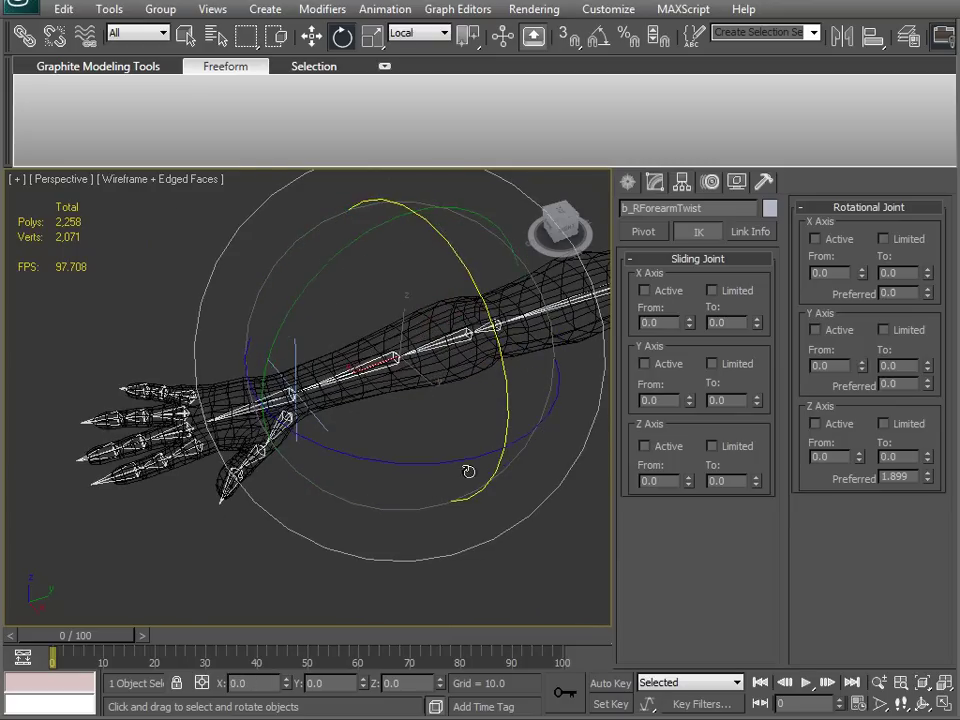
Step: Switch to shaded display and draw a Pyramid primitive between the arms, about 2.7 wide, 3.1 deep and 10.2 high
{"action": "scroll", "coordinate": [469, 469], "scroll_direction": "down", "scroll_amount": 3}
{"action": "middle_click_drag", "start_coordinate": [283, 448], "coordinate": [305, 552]}
{"action": "scroll", "coordinate": [389, 456], "scroll_direction": "up", "scroll_amount": 3}
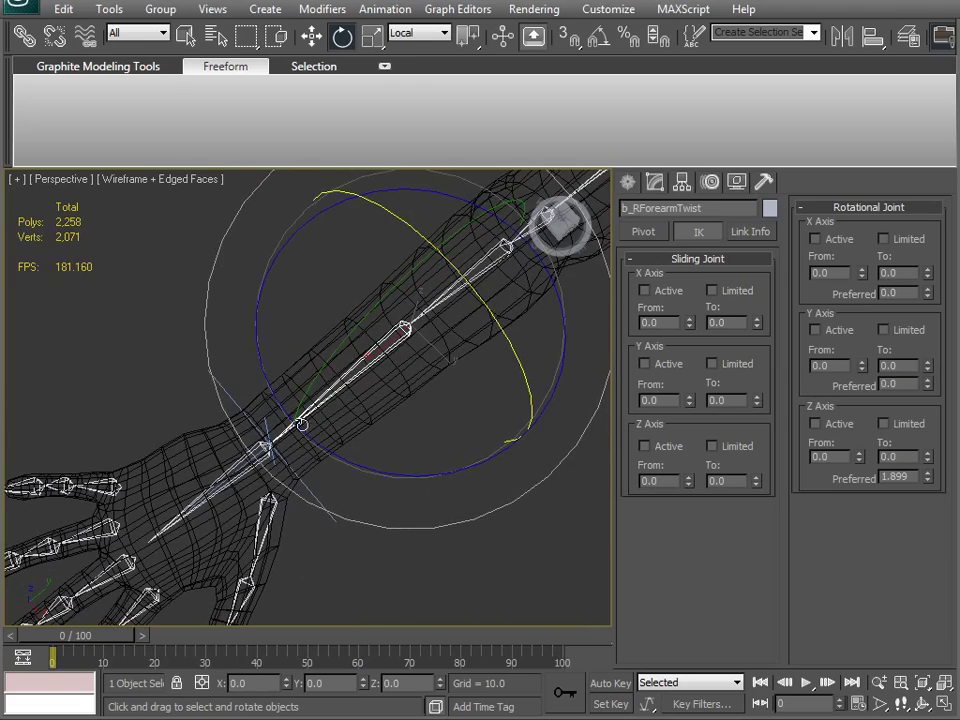
{"action": "mouse_move", "coordinate": [332, 466]}
{"action": "middle_mouse_down", "text": "alt"}
{"action": "mouse_move", "coordinate": [450, 371]}
{"action": "mouse_move", "coordinate": [370, 368]}
{"action": "mouse_move", "coordinate": [384, 420]}
{"action": "mouse_move", "coordinate": [293, 429]}
{"action": "mouse_move", "coordinate": [407, 444]}
{"action": "mouse_move", "coordinate": [343, 467]}
{"action": "middle_mouse_up", "text": "alt"}
{"action": "key", "text": "F3"}
{"action": "scroll", "coordinate": [350, 455], "scroll_direction": "down", "scroll_amount": 3}
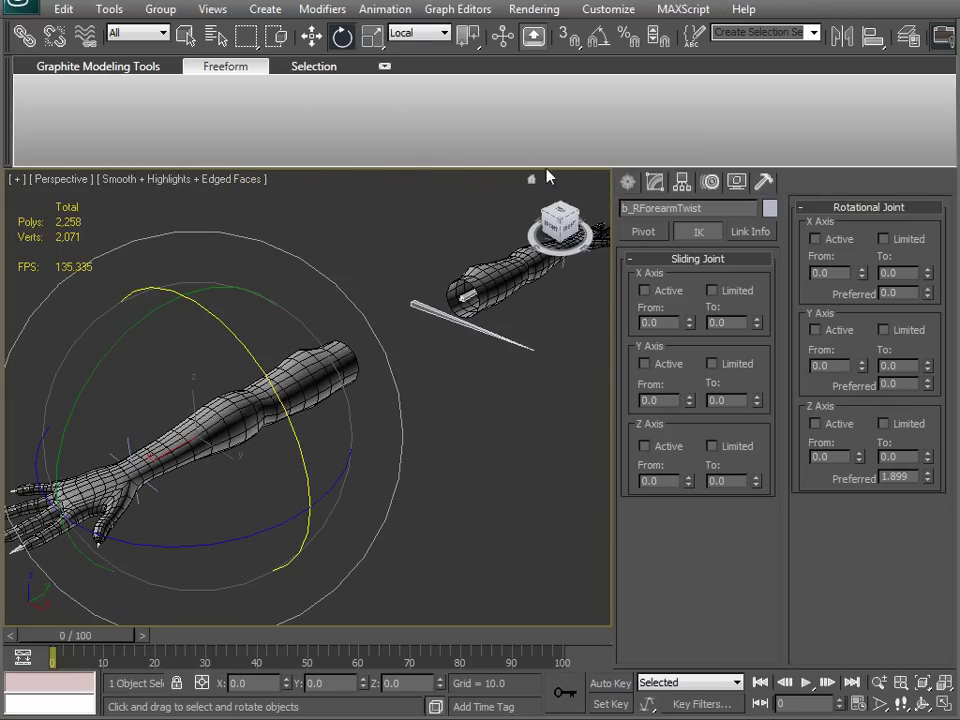
{"action": "left_click", "coordinate": [628, 182]}
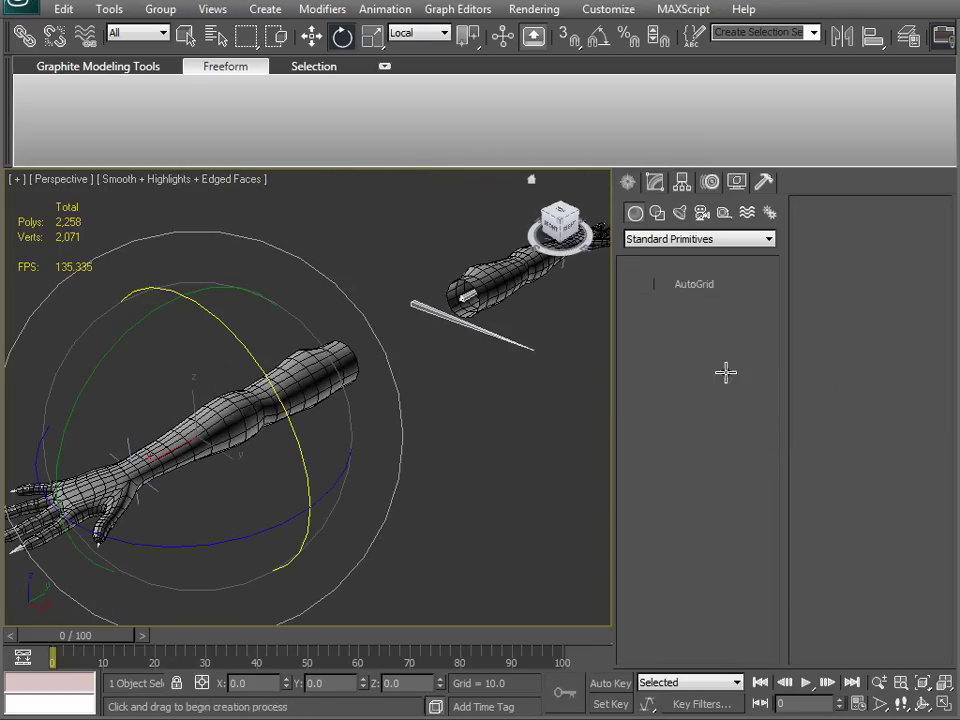
{"action": "left_click", "coordinate": [735, 361]}
{"action": "left_click_drag", "start_coordinate": [418, 441], "coordinate": [415, 410]}
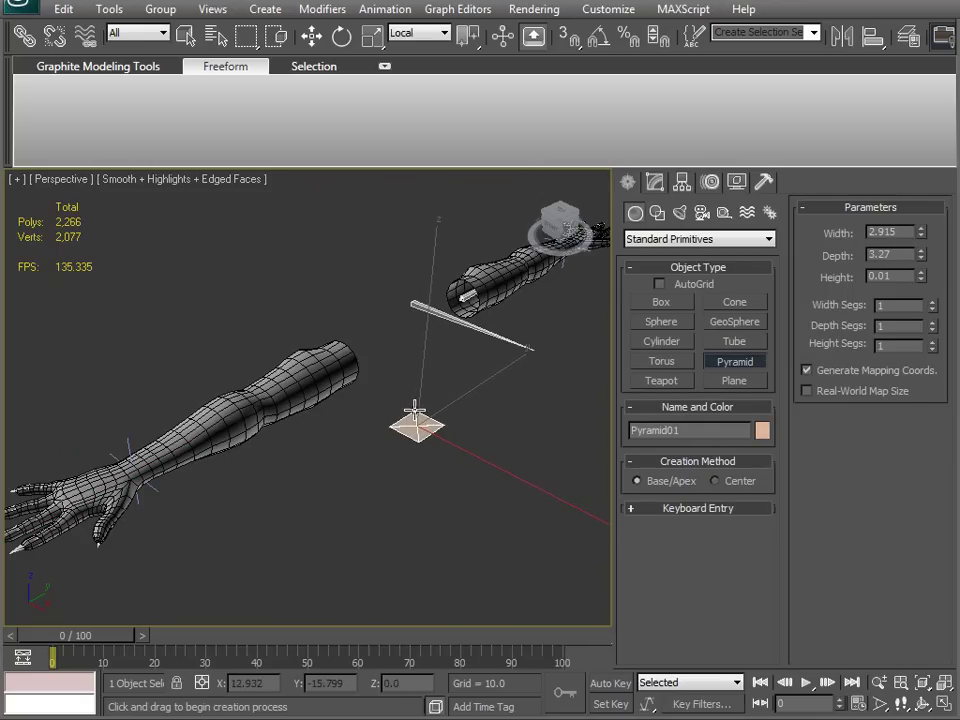
{"action": "left_click", "coordinate": [403, 279]}
Step: Change the pyramid's object color to dark blue
{"action": "left_click", "coordinate": [763, 430]}
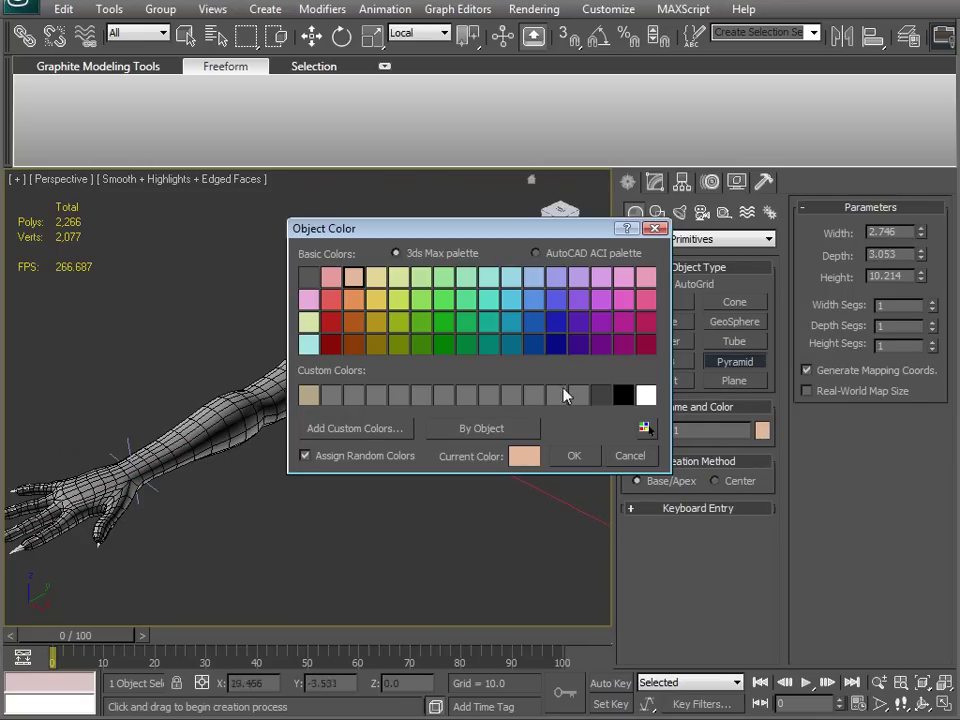
{"action": "left_click", "coordinate": [556, 343]}
{"action": "left_click", "coordinate": [577, 456]}
Step: Set the pyramid's width and depth to 2.5 and its height to 8
{"action": "middle_click_drag", "start_coordinate": [364, 442], "coordinate": [320, 464]}
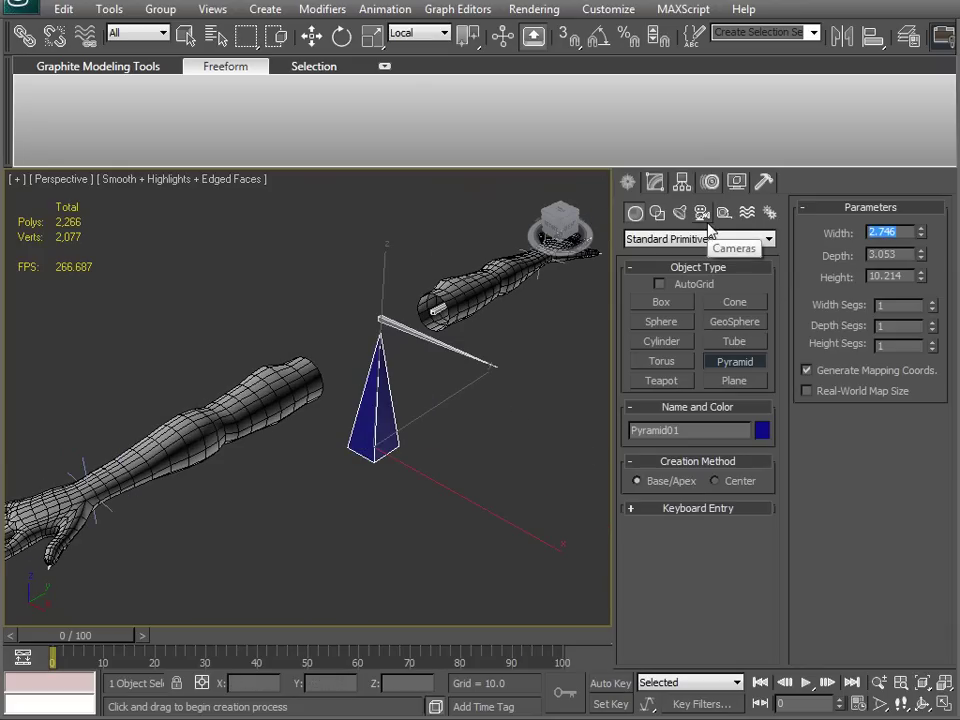
{"action": "type", "text": ".5"}
{"action": "key", "text": "Tab"}
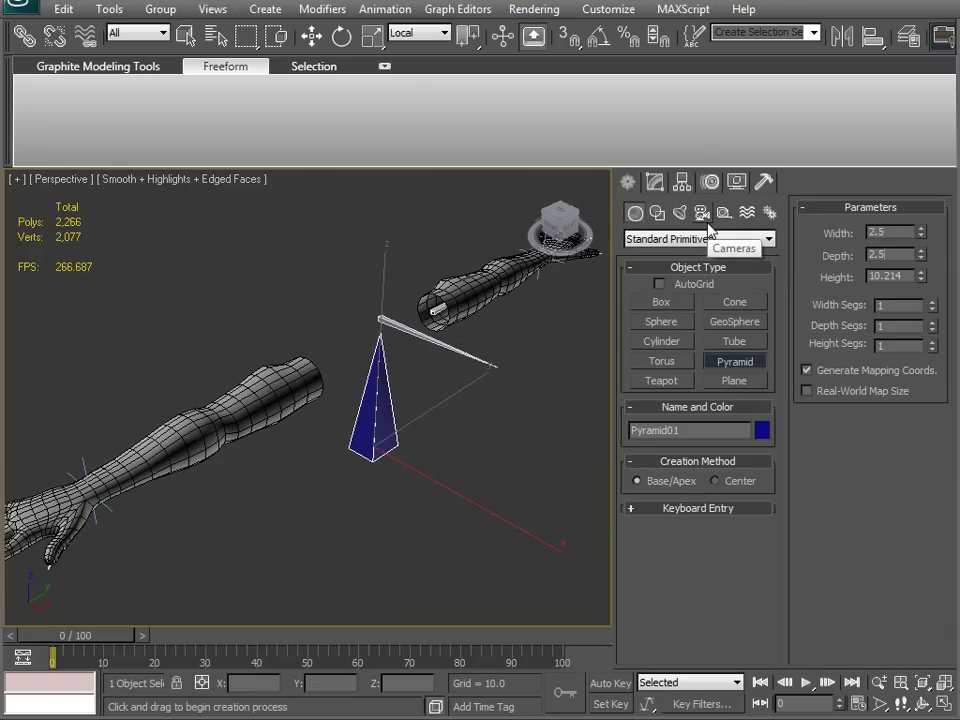
{"action": "key", "text": "Tab"}
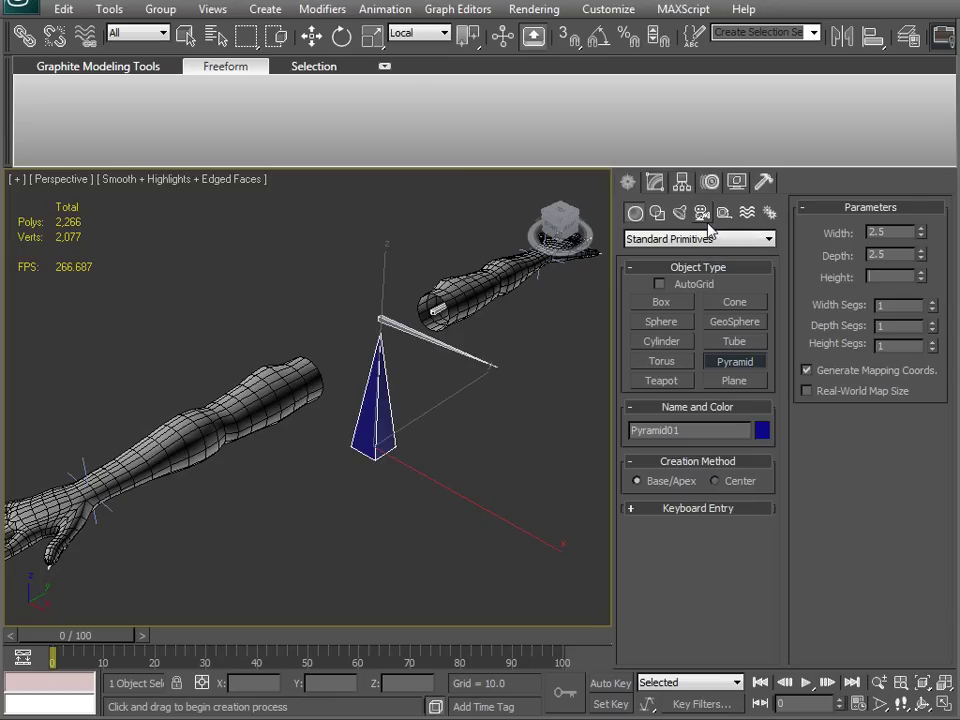
{"action": "type", "text": "5"}
{"action": "key", "text": "Return"}
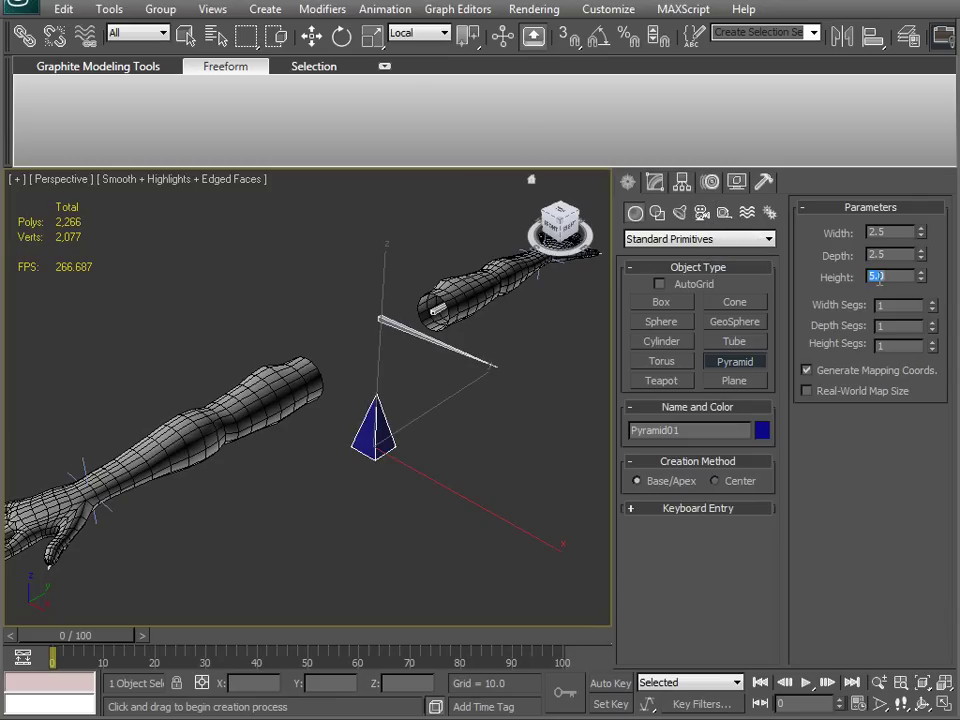
{"action": "type", "text": "8"}
{"action": "key", "text": "Return"}
Step: In wireframe, align the pyramid's pivot to the b_RWrist pivot in X, Y and Z position and match orientation on all three axes
{"action": "scroll", "coordinate": [422, 375], "scroll_direction": "up", "scroll_amount": 5}
{"action": "middle_click_drag", "start_coordinate": [431, 364], "coordinate": [374, 408]}
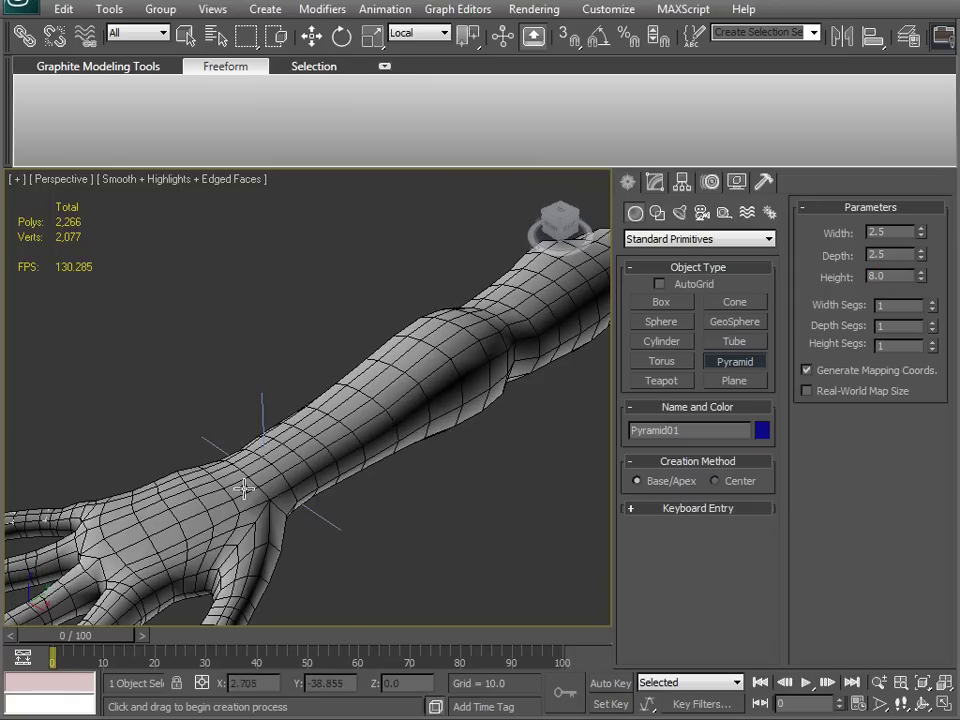
{"action": "middle_click_drag", "start_coordinate": [133, 546], "coordinate": [321, 506], "text": "alt"}
{"action": "key", "text": "F3"}
{"action": "middle_click_drag", "start_coordinate": [411, 501], "coordinate": [297, 446], "text": "alt"}
{"action": "scroll", "coordinate": [297, 446], "scroll_direction": "down", "scroll_amount": 5}
{"action": "middle_click_drag", "start_coordinate": [375, 448], "coordinate": [450, 415]}
{"action": "scroll", "coordinate": [319, 475], "scroll_direction": "up", "scroll_amount": 4}
{"action": "scroll", "coordinate": [381, 508], "scroll_direction": "down", "scroll_amount": 4}
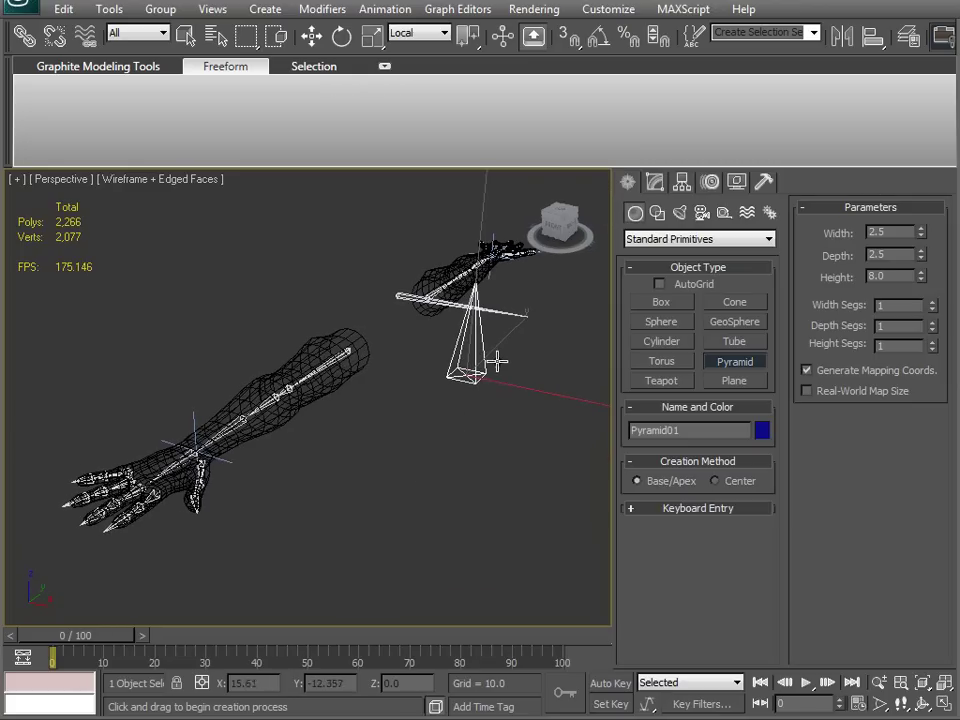
{"action": "key", "text": "alt+a"}
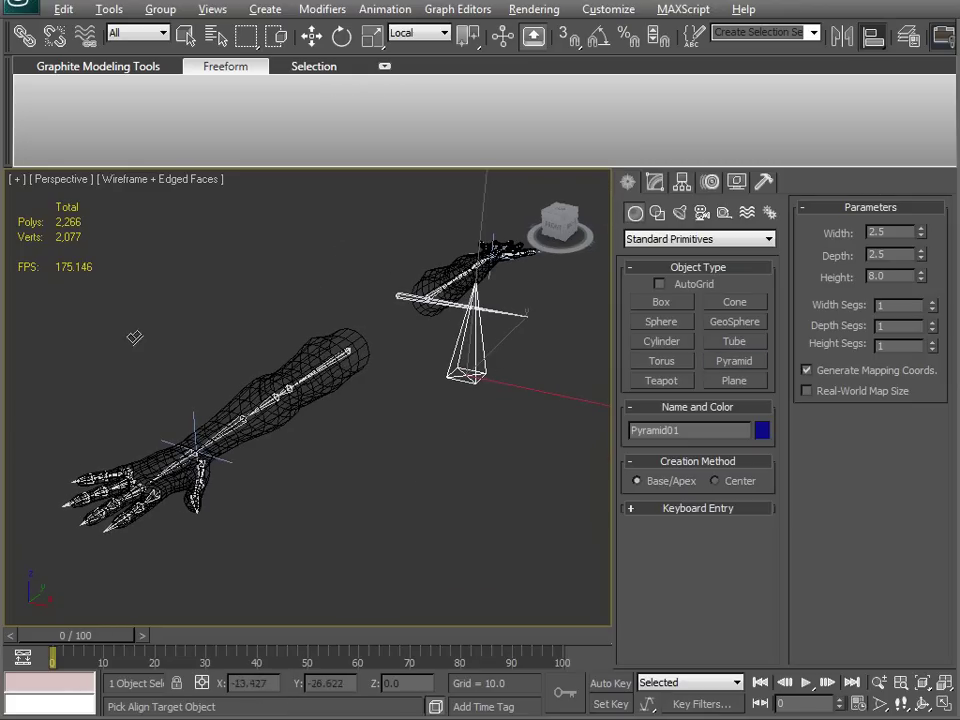
{"action": "left_click", "coordinate": [177, 463]}
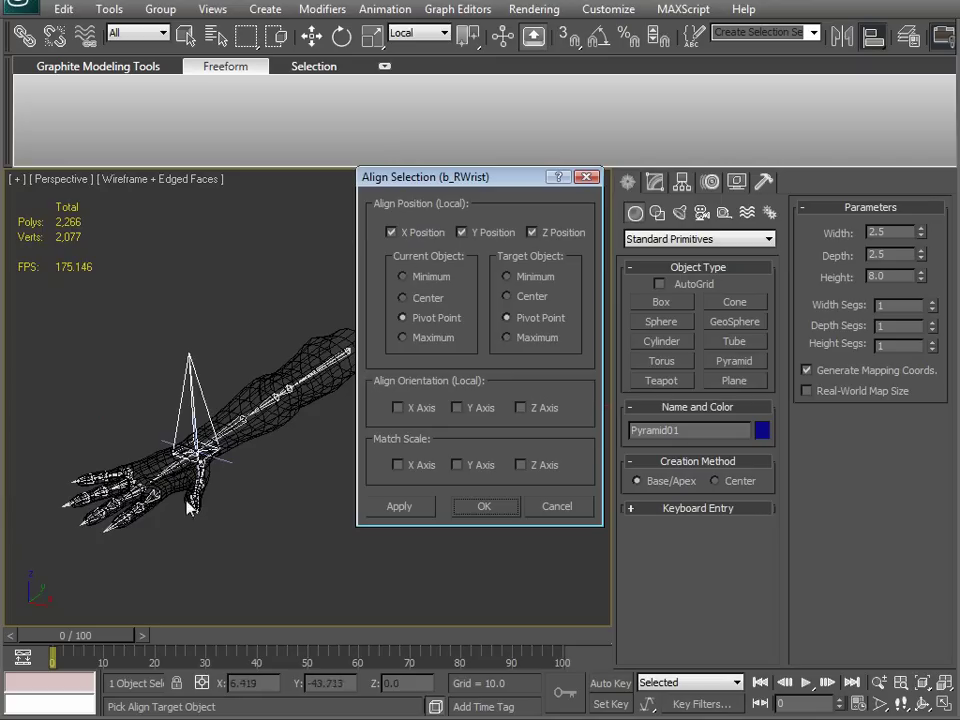
{"action": "left_click", "coordinate": [397, 408]}
{"action": "left_click", "coordinate": [457, 408]}
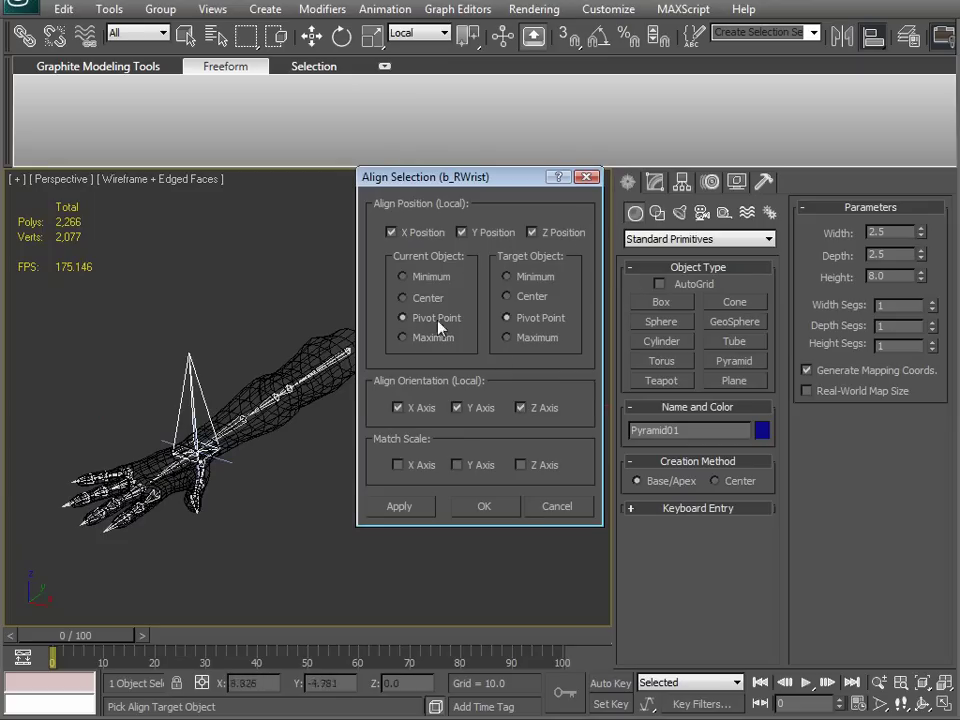
{"action": "left_click", "coordinate": [484, 506]}
Step: In shaded display, rotate only the pyramid's geometry 90 degrees about its local Y axis with angle snap, without affecting its pivot
{"action": "middle_click_drag", "start_coordinate": [493, 521], "coordinate": [387, 490], "text": "alt"}
{"action": "scroll", "coordinate": [387, 490], "scroll_direction": "up", "scroll_amount": 3}
{"action": "key", "text": "F3"}
{"action": "scroll", "coordinate": [386, 489], "scroll_direction": "up", "scroll_amount": 2}
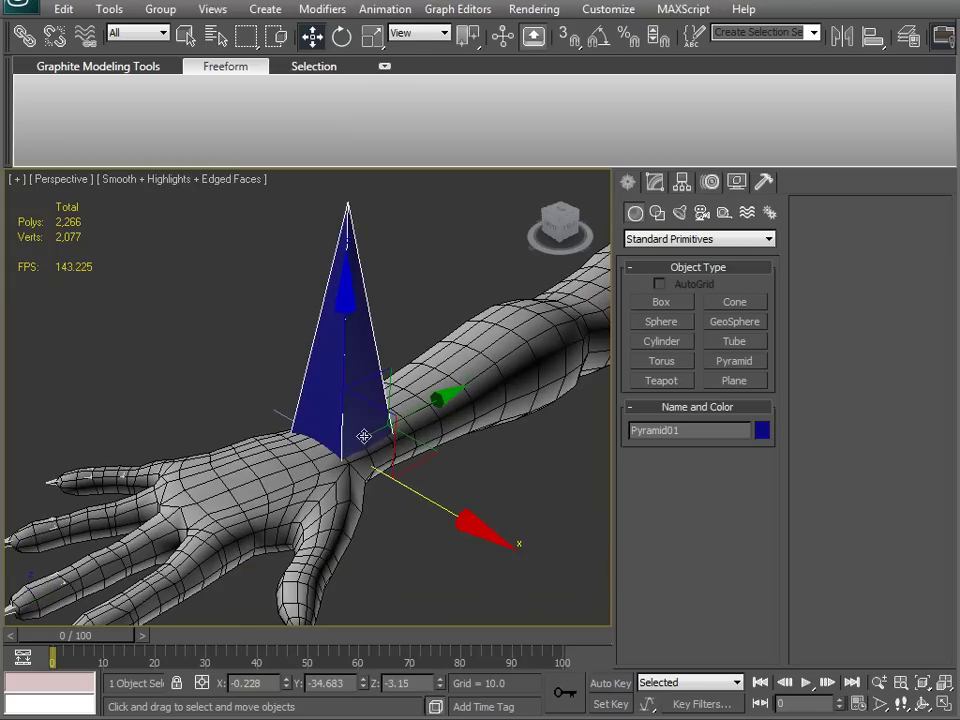
{"action": "key", "text": "e"}
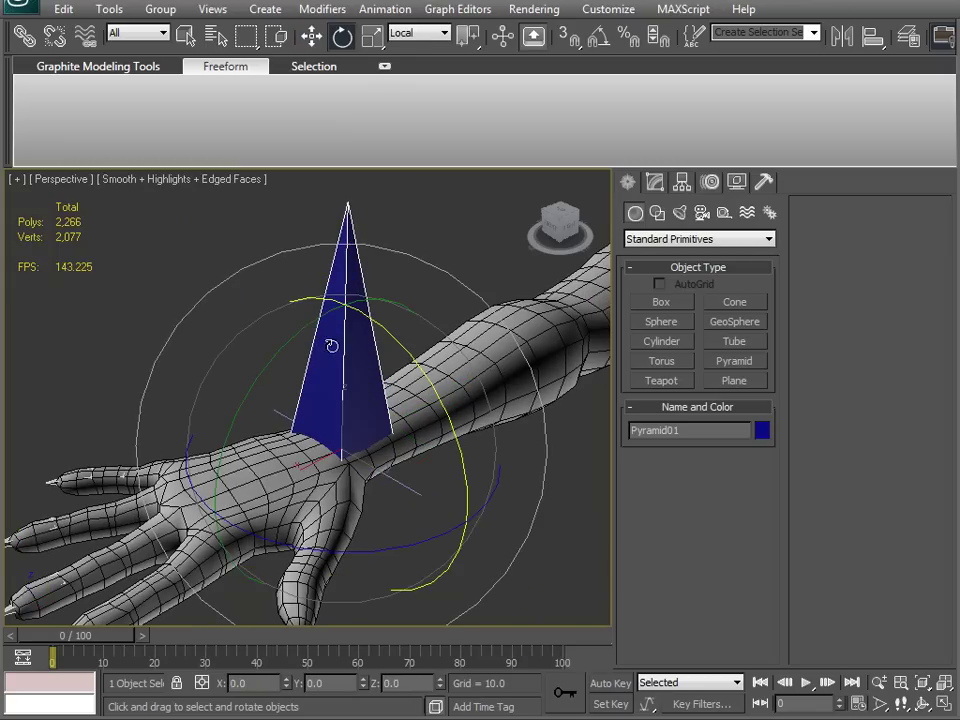
{"action": "left_click", "coordinate": [681, 181]}
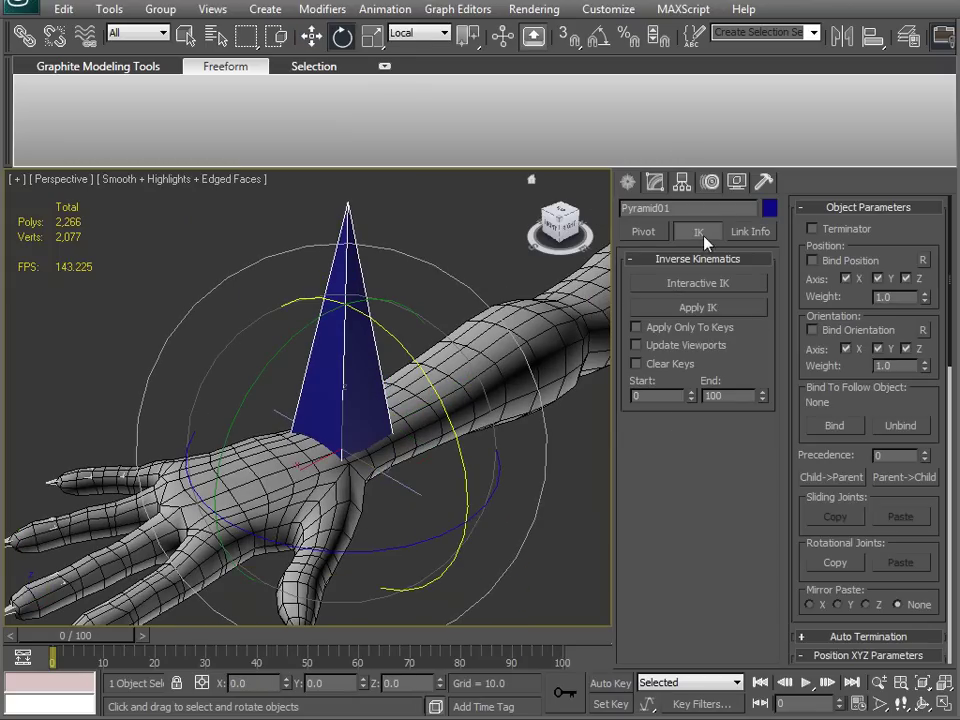
{"action": "left_click", "coordinate": [641, 232]}
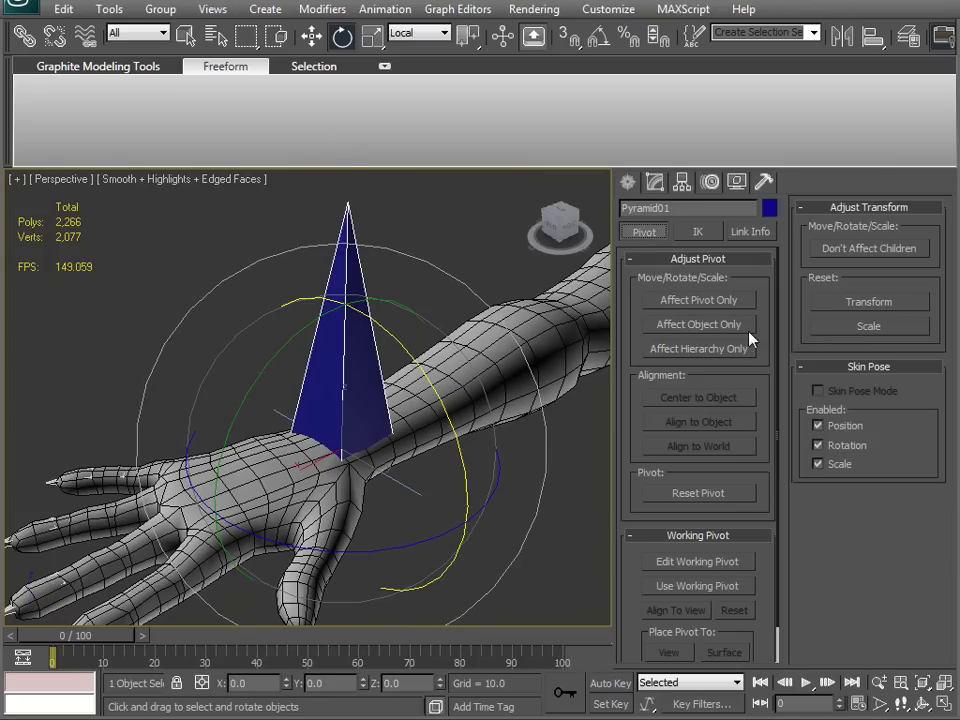
{"action": "left_click", "coordinate": [705, 328]}
{"action": "middle_click_drag", "start_coordinate": [298, 335], "coordinate": [305, 286]}
{"action": "left_click_drag", "start_coordinate": [305, 286], "coordinate": [231, 422]}
{"action": "key", "text": "ctrl+z"}
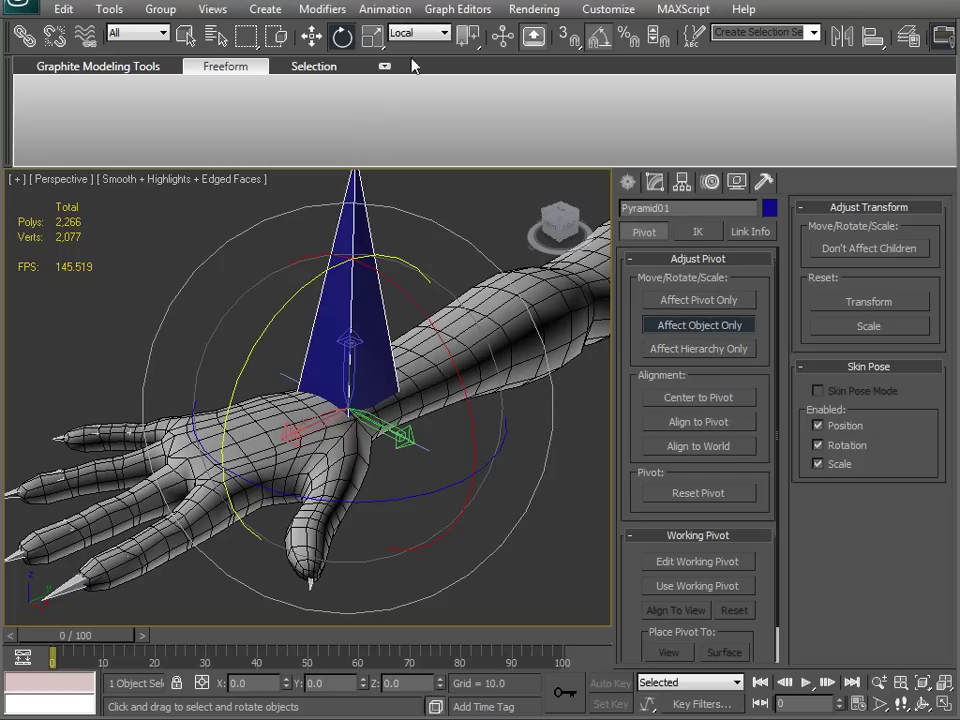
{"action": "left_click_drag", "start_coordinate": [297, 289], "coordinate": [249, 359]}
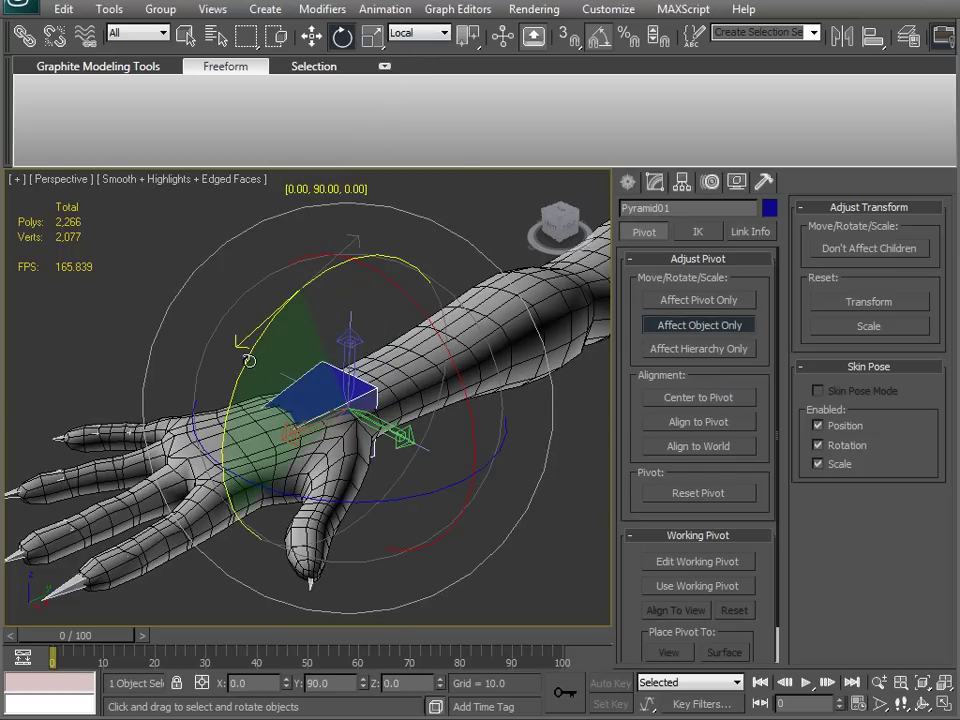
Step: Adjust the pyramid's width to about 3.4 and its depth to 1.3 so it lies slimmer over the back of the hand
{"action": "middle_click_drag", "start_coordinate": [306, 450], "coordinate": [467, 357], "text": "alt"}
{"action": "middle_click_drag", "start_coordinate": [342, 423], "coordinate": [320, 460], "text": "alt"}
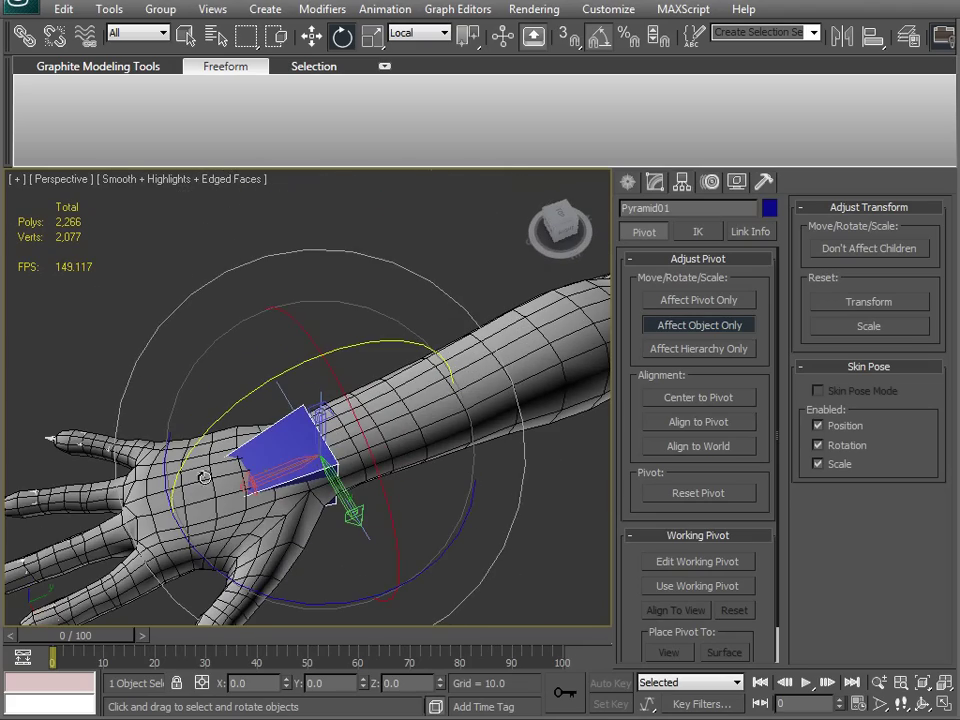
{"action": "middle_click_drag", "start_coordinate": [226, 462], "coordinate": [310, 495], "text": "alt"}
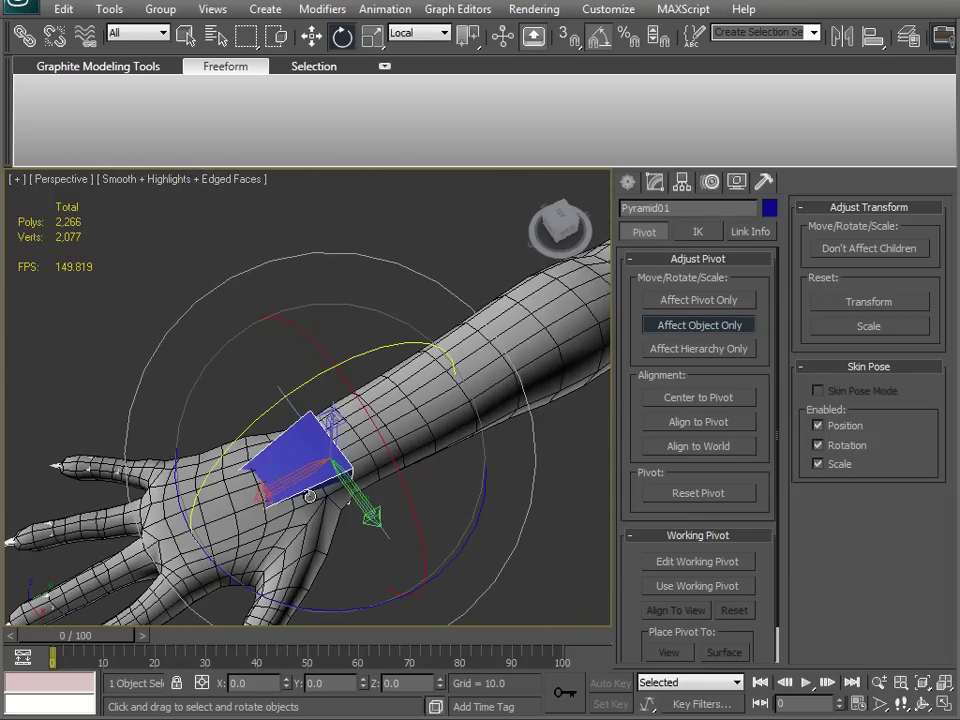
{"action": "left_click", "coordinate": [627, 182]}
{"action": "left_click", "coordinate": [655, 182]}
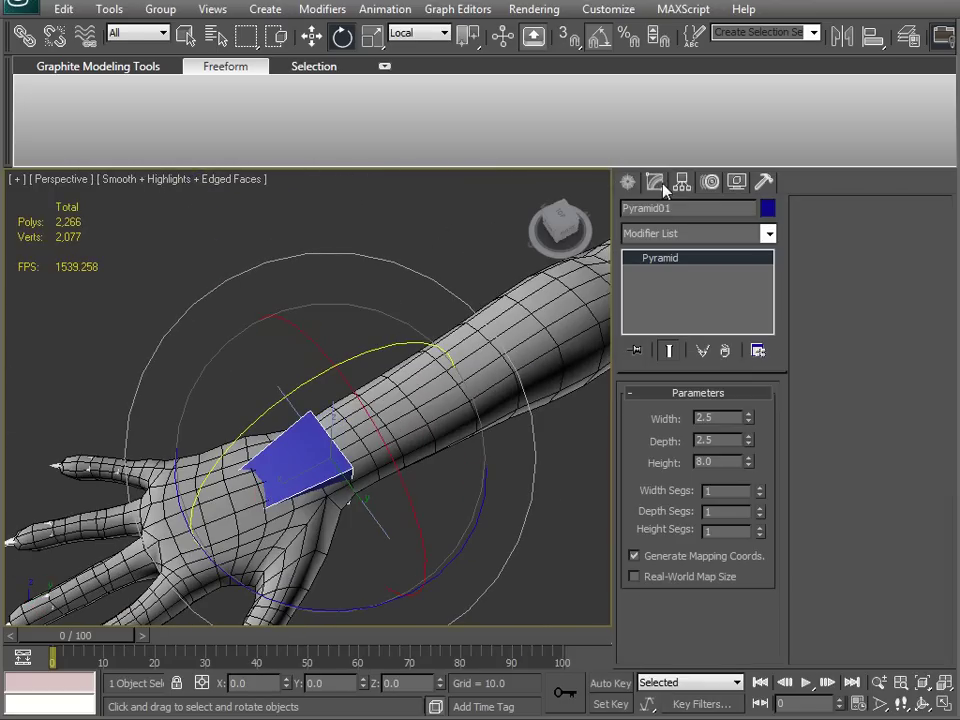
{"action": "left_click_drag", "start_coordinate": [749, 422], "coordinate": [738, 489]}
{"action": "middle_click_drag", "start_coordinate": [536, 476], "coordinate": [440, 500], "text": "alt"}
{"action": "left_click", "coordinate": [568, 546]}
{"action": "left_click", "coordinate": [312, 451]}
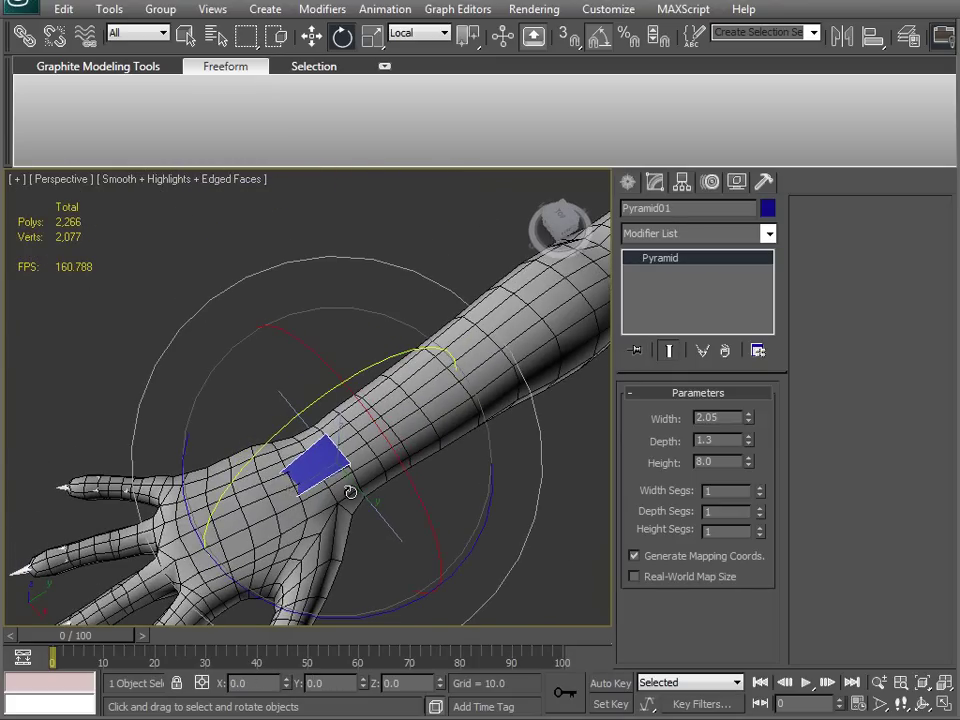
{"action": "left_click_drag", "start_coordinate": [750, 425], "coordinate": [731, 364]}
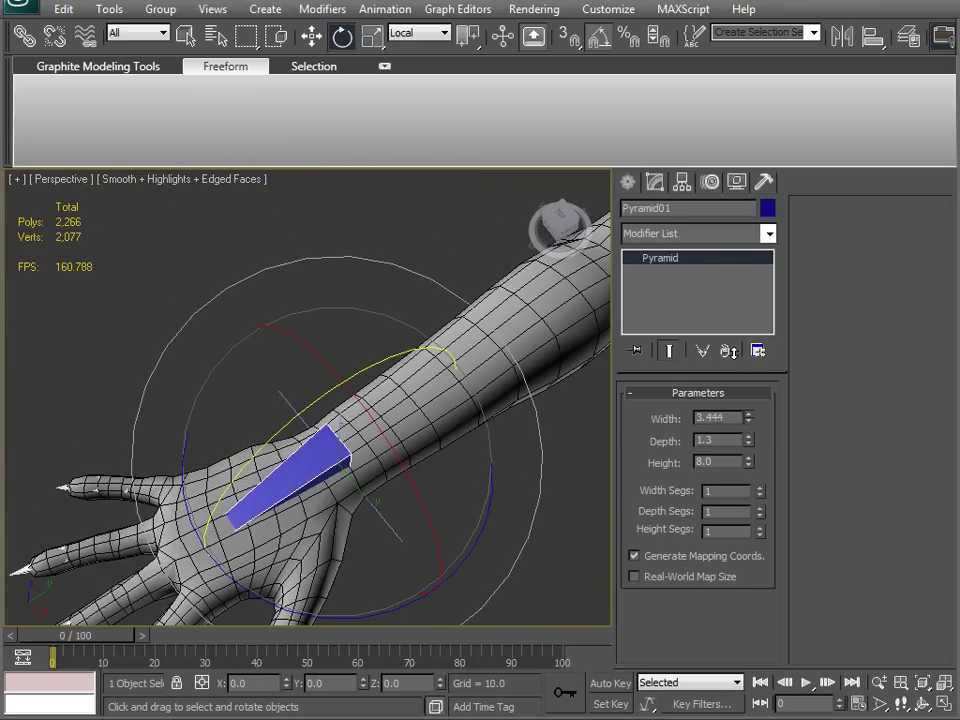
{"action": "left_click", "coordinate": [547, 556]}
Step: Add a constraint linking the right wrist's IK Chain01 to the blue pyramid, and select the pyramid
{"action": "middle_click_drag", "start_coordinate": [547, 556], "coordinate": [420, 412], "text": "alt"}
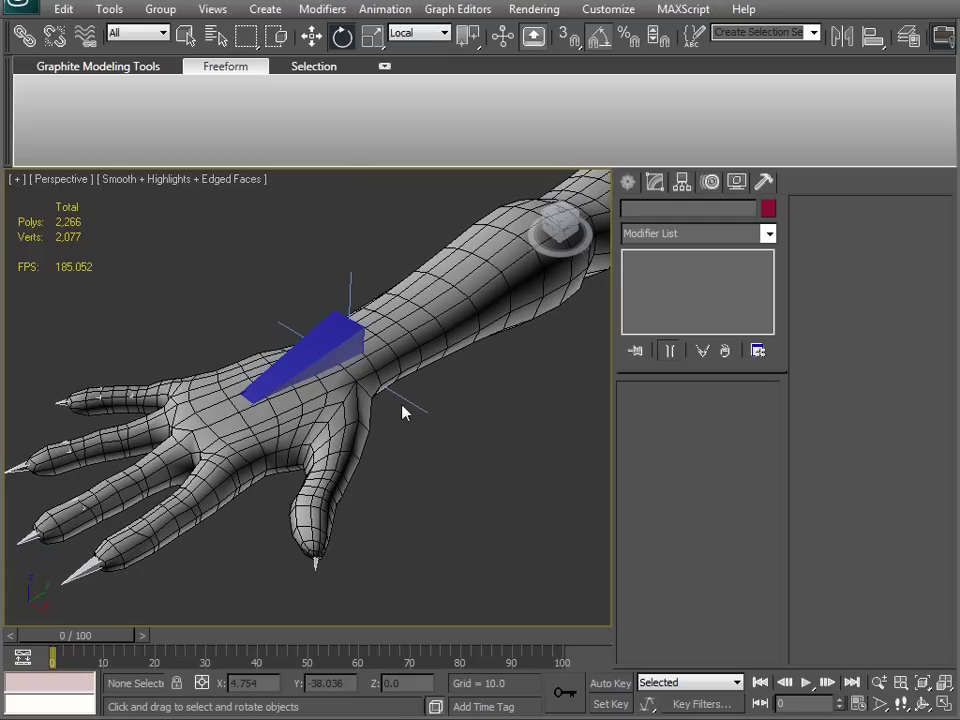
{"action": "left_click", "coordinate": [411, 398]}
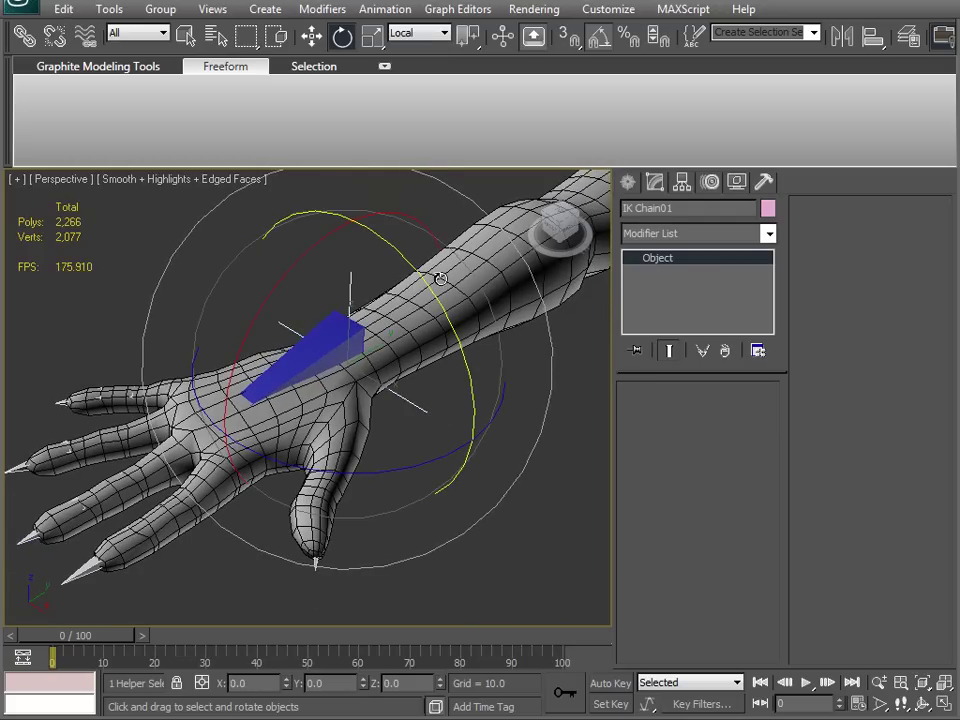
{"action": "middle_click_drag", "start_coordinate": [306, 364], "coordinate": [283, 410], "text": "alt"}
{"action": "key", "text": "w"}
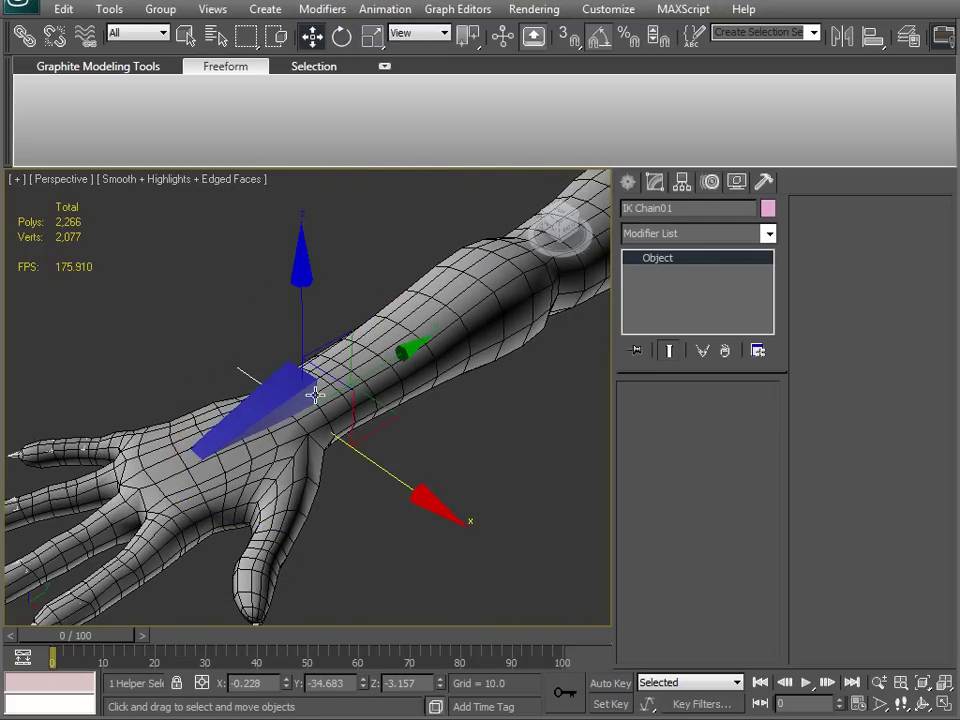
{"action": "left_click_drag", "start_coordinate": [628, 207], "coordinate": [621, 208]}
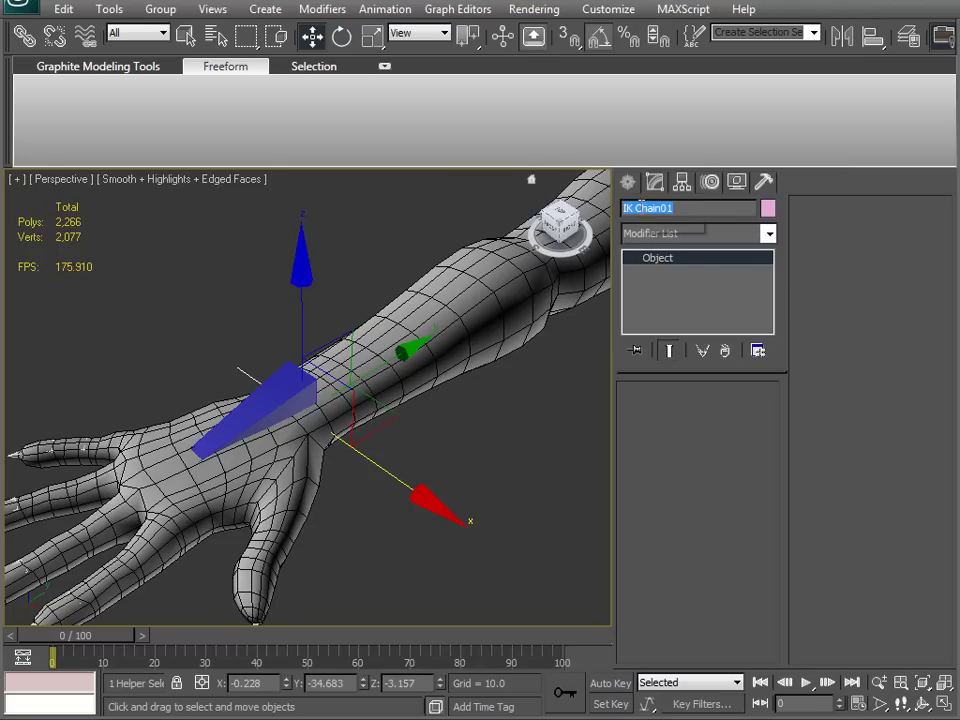
{"action": "middle_click_drag", "start_coordinate": [317, 400], "coordinate": [326, 408]}
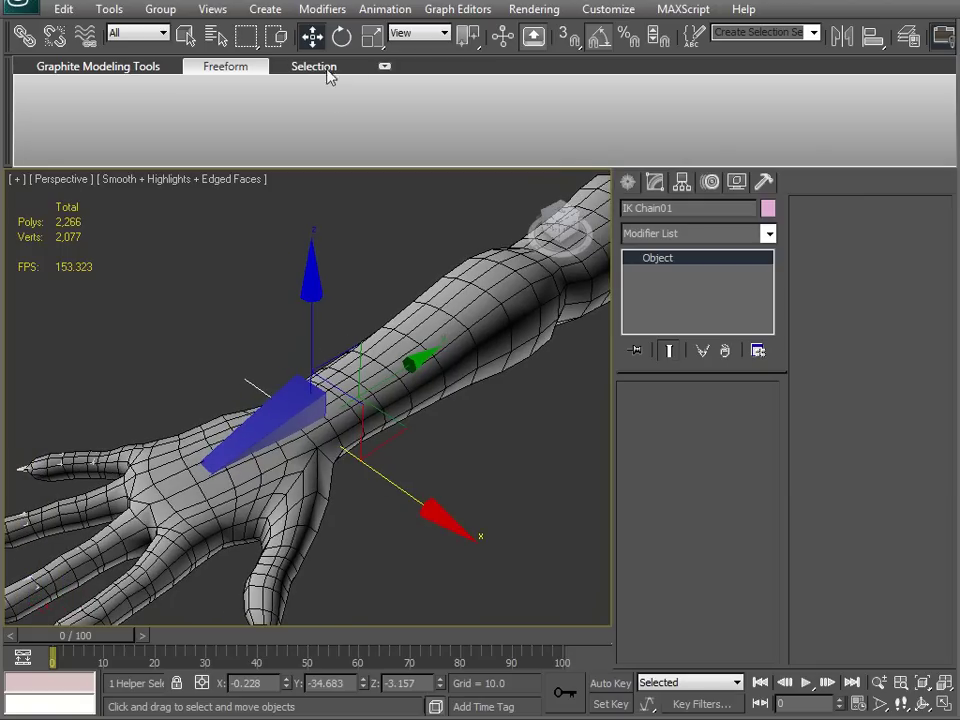
{"action": "left_click", "coordinate": [397, 14]}
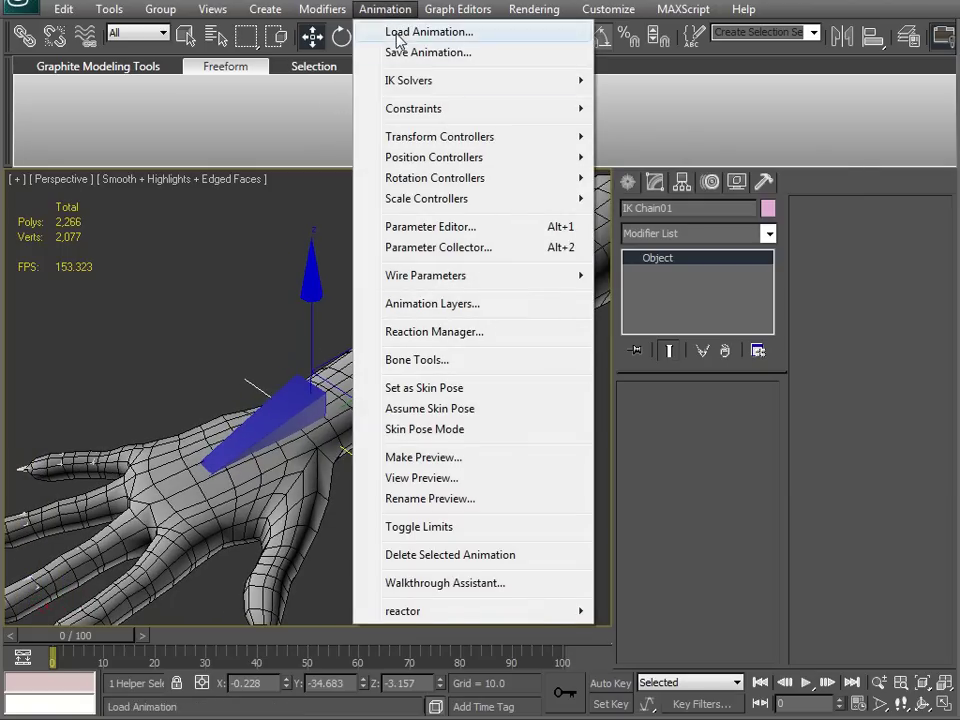
{"action": "mouse_move", "coordinate": [414, 116]}
{"action": "left_click", "coordinate": [645, 205]}
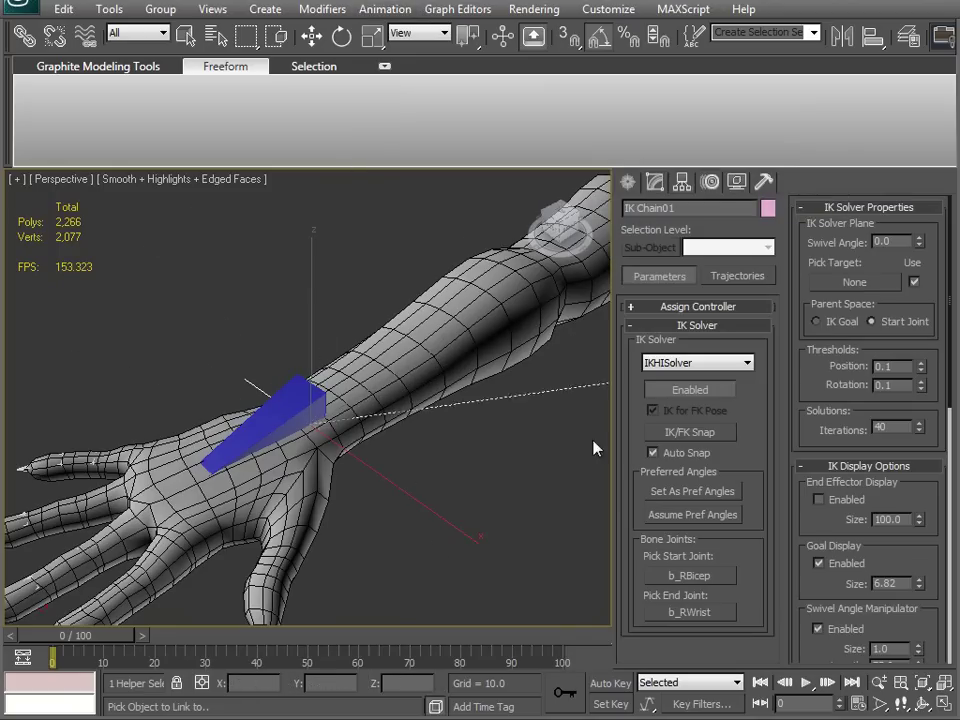
{"action": "left_click", "coordinate": [289, 390]}
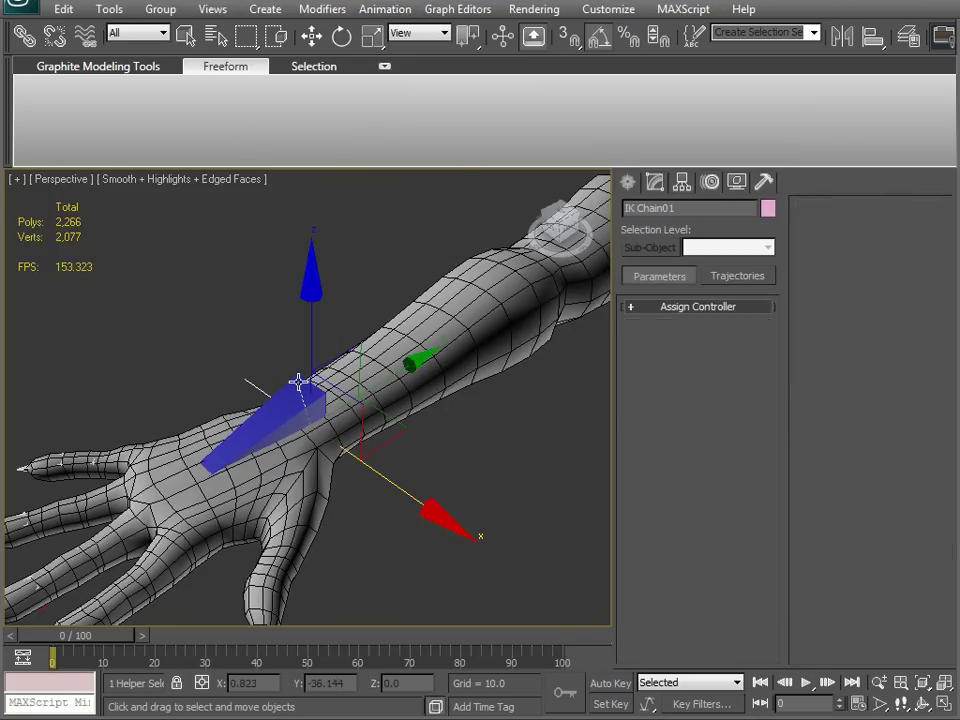
{"action": "left_click", "coordinate": [285, 413]}
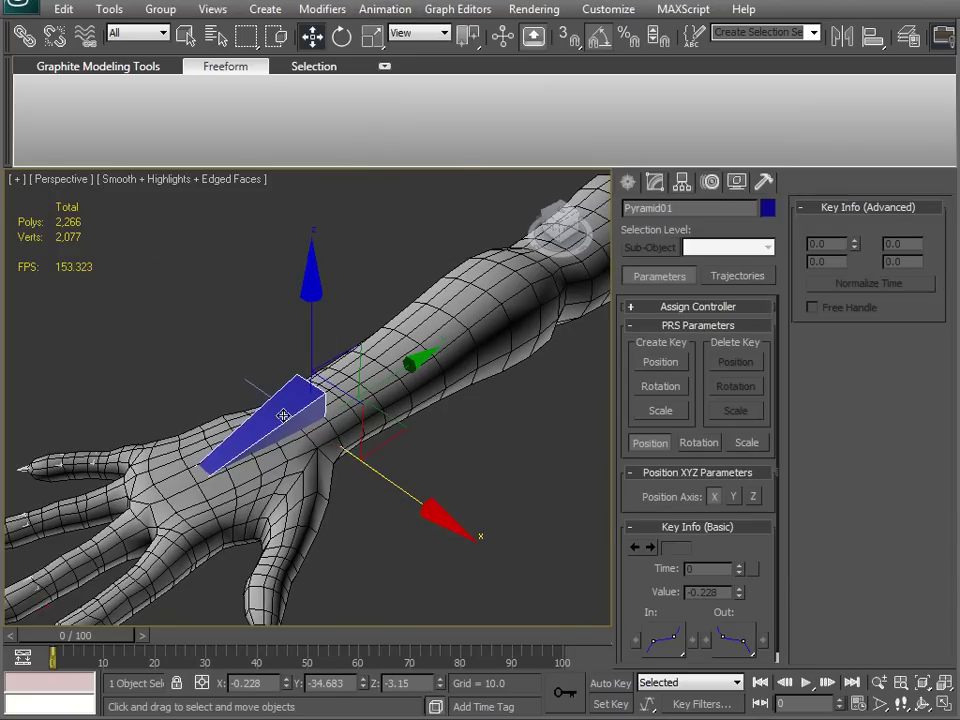
Step: Try rotating and moving the blue pyramid to test how the right arm and hand follow it
{"action": "middle_click_drag", "start_coordinate": [244, 348], "coordinate": [198, 311]}
{"action": "scroll", "coordinate": [303, 431], "scroll_direction": "down", "scroll_amount": 4}
{"action": "mouse_move", "coordinate": [365, 418]}
{"action": "left_mouse_down"}
{"action": "mouse_move", "coordinate": [444, 392]}
{"action": "mouse_move", "coordinate": [399, 389]}
{"action": "mouse_move", "coordinate": [360, 420]}
{"action": "left_mouse_up"}
{"action": "key", "text": "e"}
{"action": "mouse_move", "coordinate": [304, 520]}
{"action": "left_mouse_down"}
{"action": "mouse_move", "coordinate": [339, 507]}
{"action": "mouse_move", "coordinate": [257, 508]}
{"action": "mouse_move", "coordinate": [307, 495]}
{"action": "left_mouse_up"}
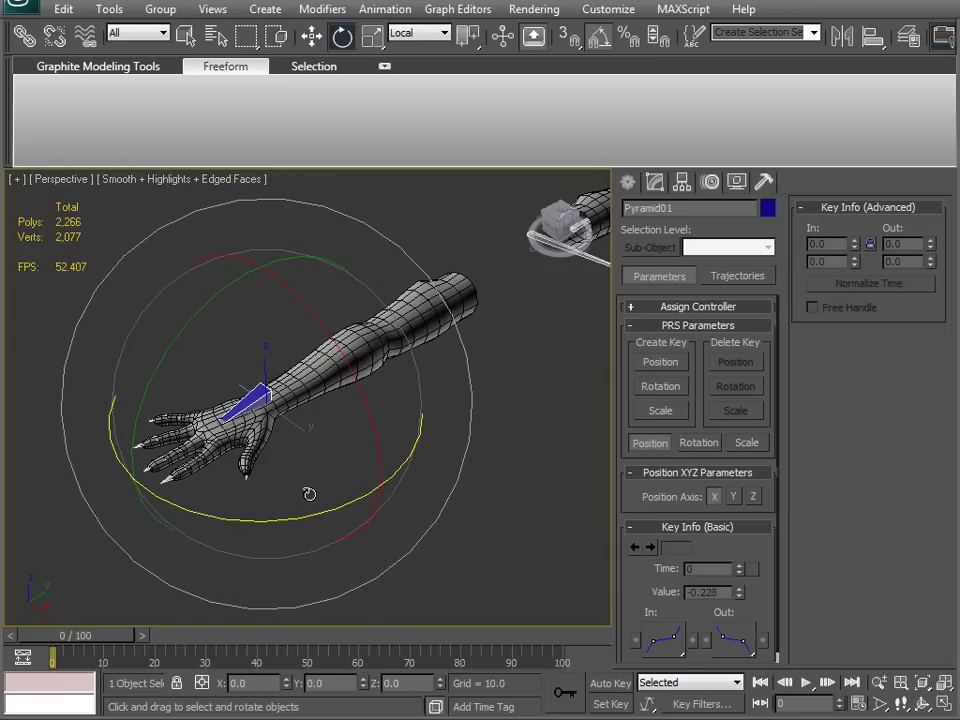
{"action": "middle_click_drag", "start_coordinate": [309, 492], "coordinate": [318, 459]}
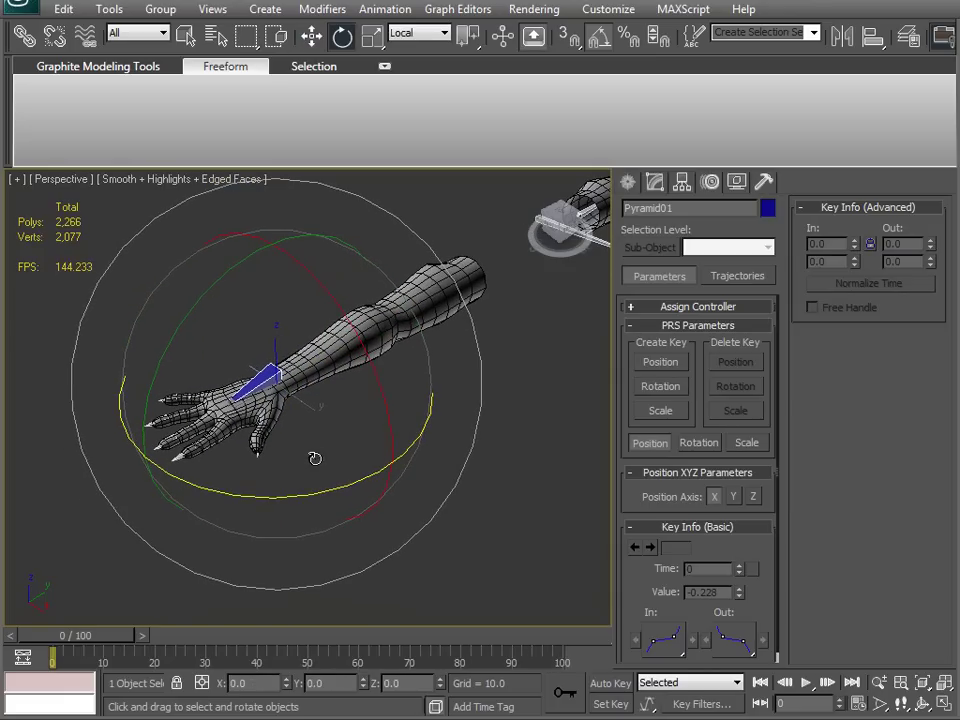
{"action": "key", "text": "w"}
{"action": "left_click_drag", "start_coordinate": [360, 392], "coordinate": [290, 423]}
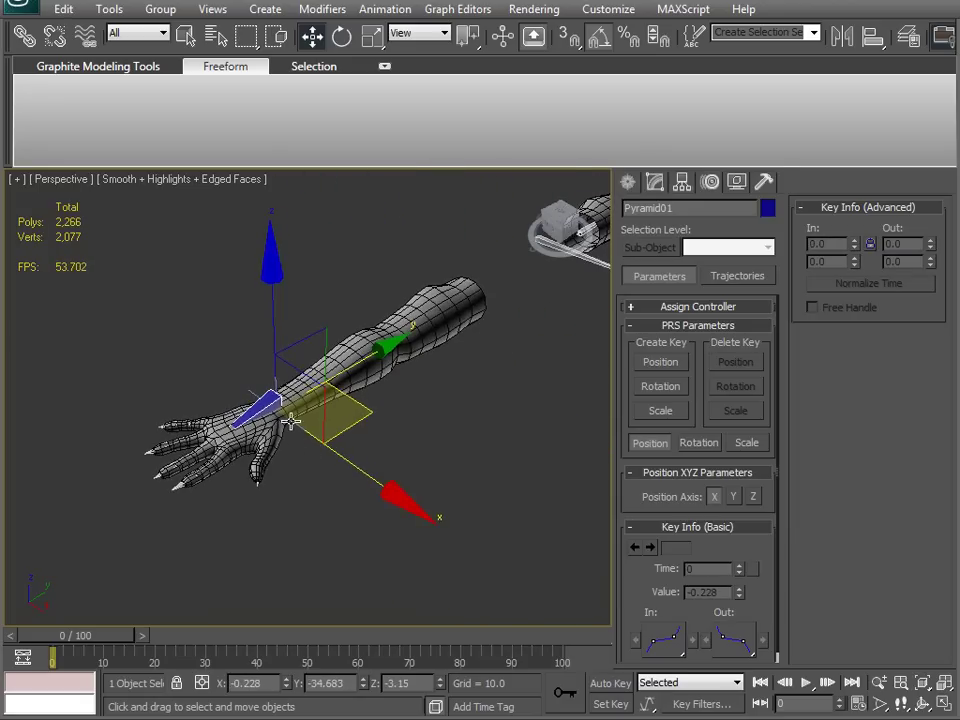
Step: Add an Orientation Constraint from the b_RWrist bone to the blue pyramid at the right wrist
{"action": "scroll", "coordinate": [290, 423], "scroll_direction": "up", "scroll_amount": 5}
{"action": "key", "text": "F3"}
{"action": "scroll", "coordinate": [345, 435], "scroll_direction": "up", "scroll_amount": 2}
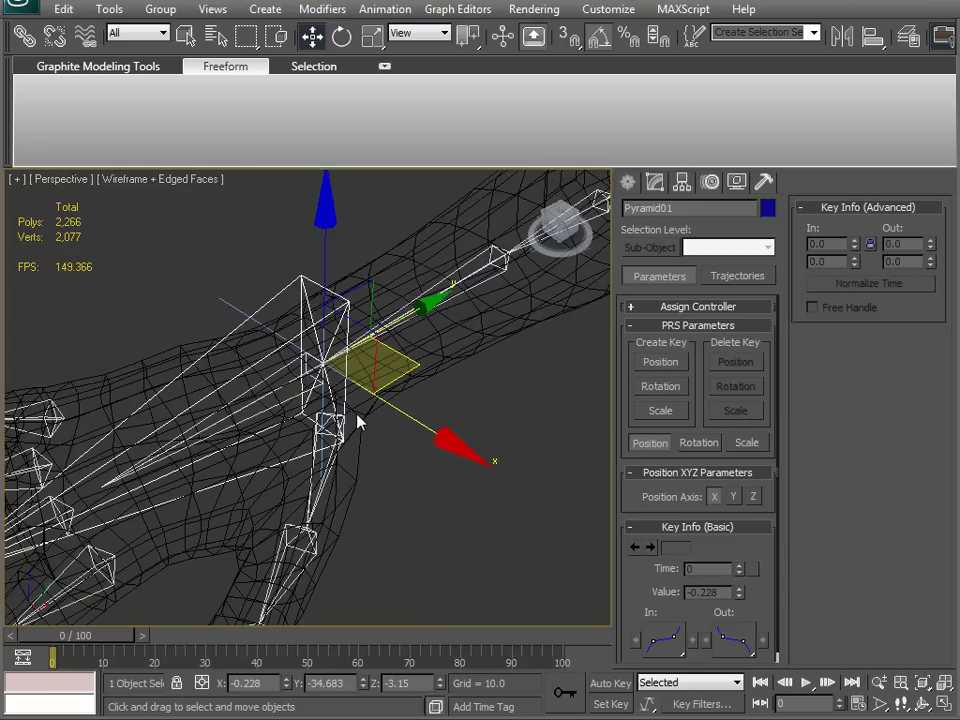
{"action": "scroll", "coordinate": [345, 418], "scroll_direction": "up", "scroll_amount": 3}
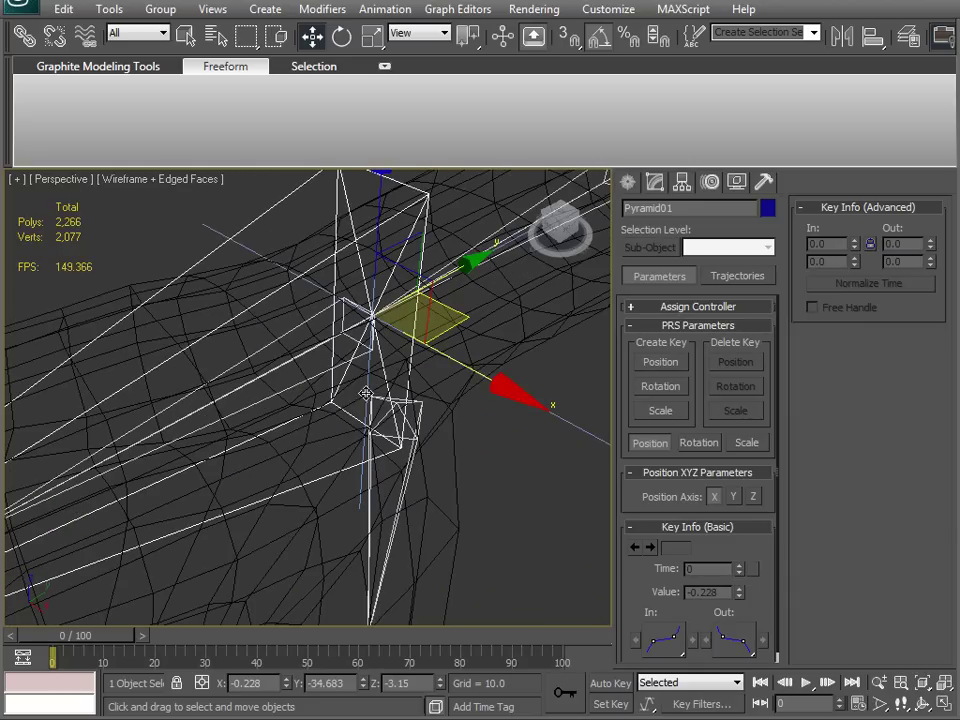
{"action": "left_click", "coordinate": [312, 373]}
{"action": "middle_click_drag", "start_coordinate": [311, 375], "coordinate": [475, 285], "text": "alt"}
{"action": "key", "text": "F3"}
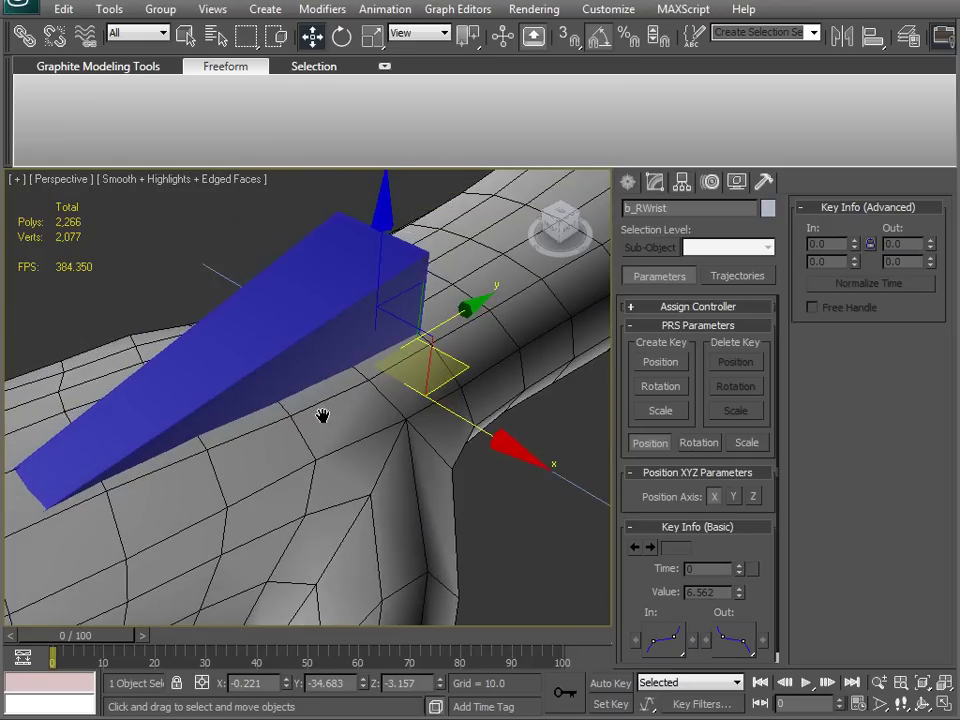
{"action": "scroll", "coordinate": [318, 325], "scroll_direction": "down", "scroll_amount": 2}
{"action": "left_click", "coordinate": [383, 9]}
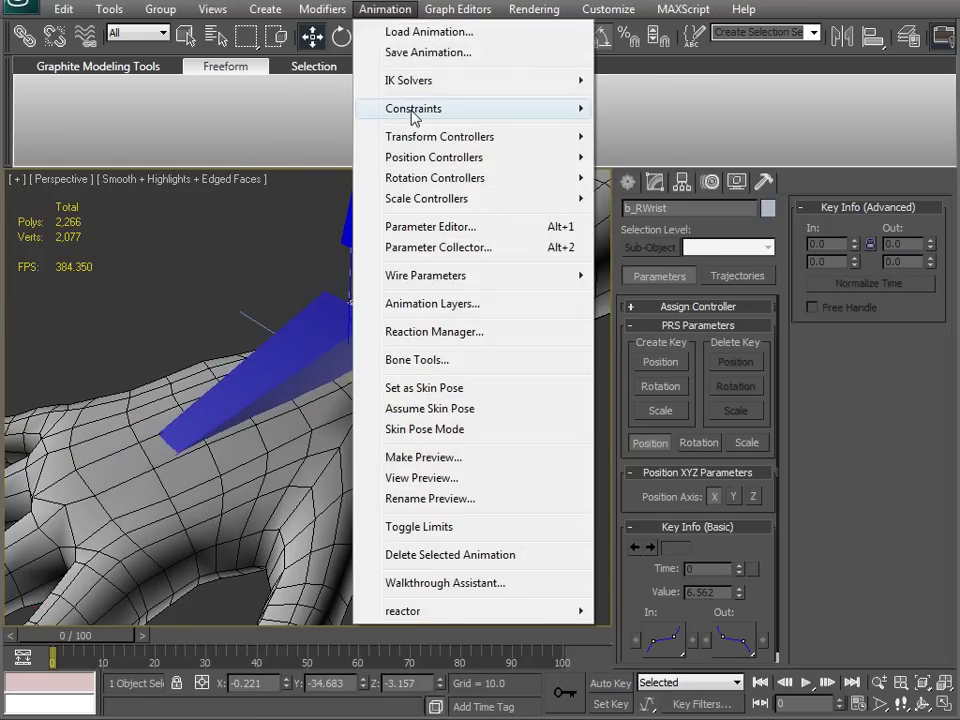
{"action": "mouse_move", "coordinate": [414, 116]}
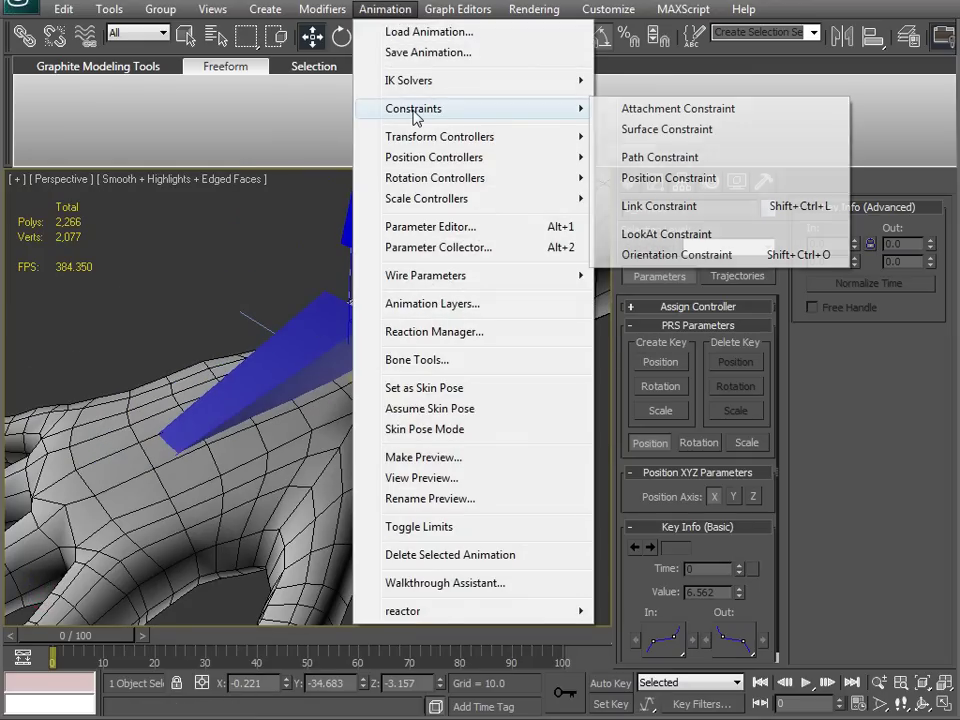
{"action": "left_click", "coordinate": [650, 256]}
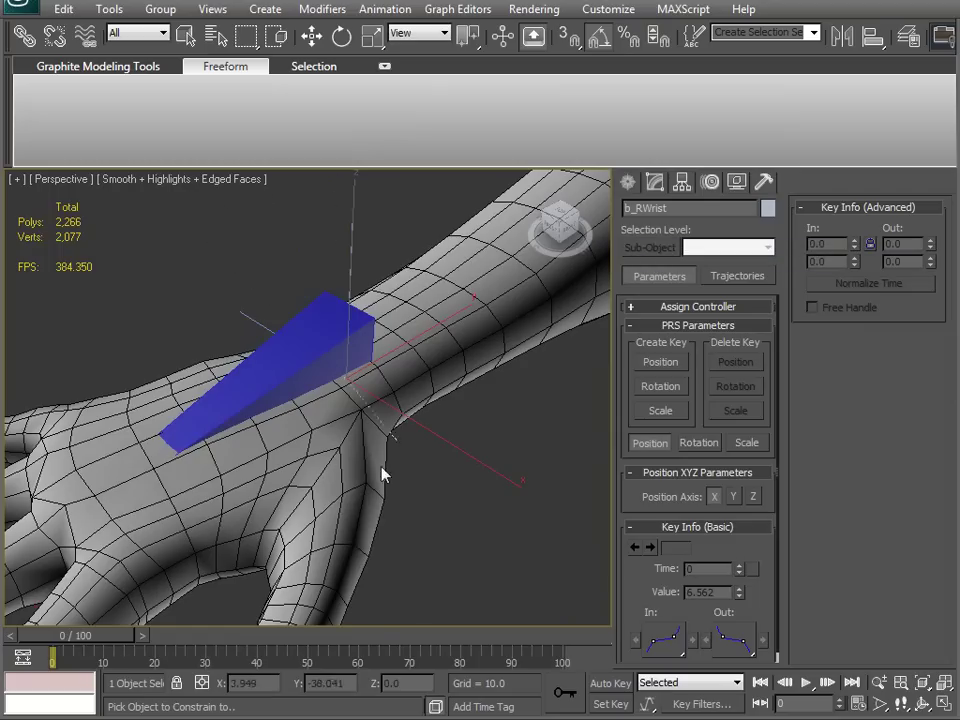
{"action": "left_click", "coordinate": [324, 306]}
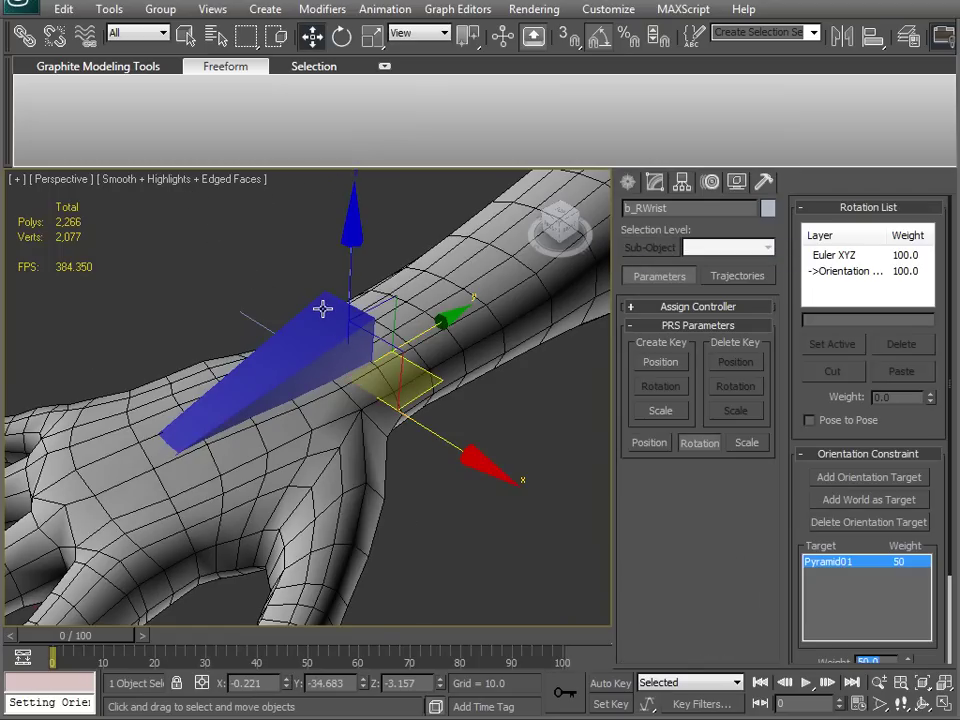
Step: Review the wrist's orientation constraint settings and select the Orientation layer in its rotation list
{"action": "left_click_drag", "start_coordinate": [902, 432], "coordinate": [877, 330]}
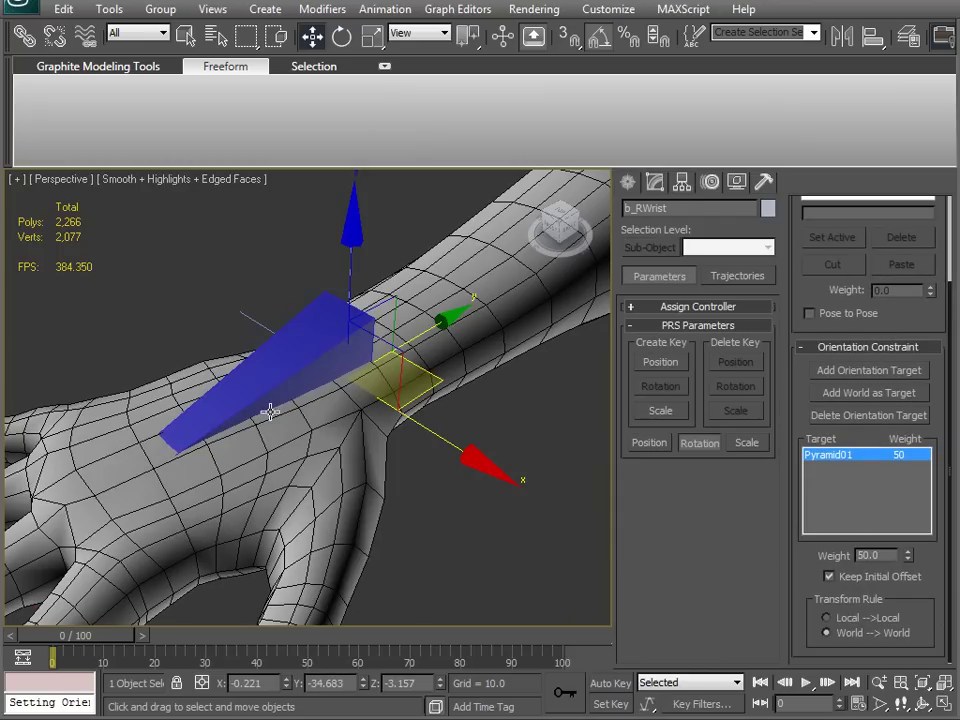
{"action": "left_click_drag", "start_coordinate": [867, 443], "coordinate": [852, 645]}
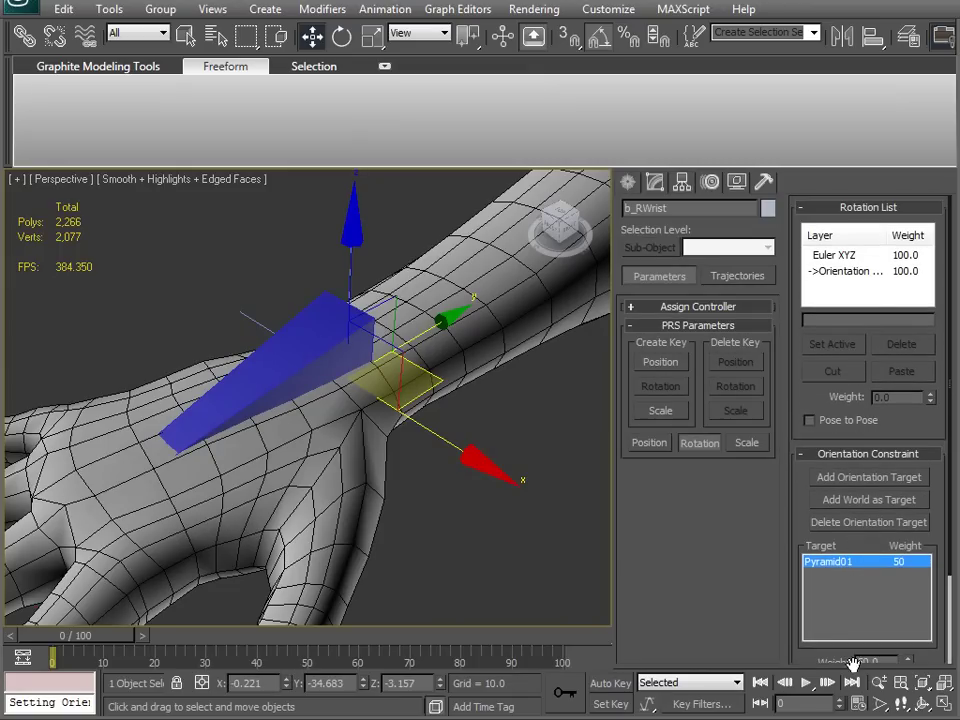
{"action": "left_click", "coordinate": [866, 273]}
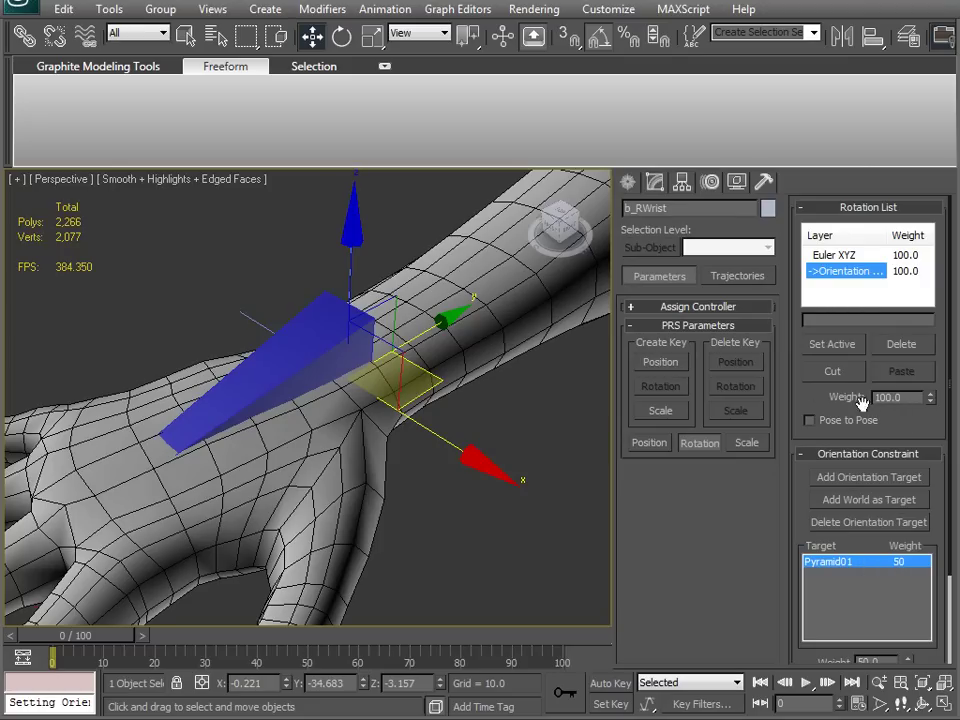
Step: Try rotating and moving the pyramid to test the constrained right wrist, and undo the test rotation
{"action": "scroll", "coordinate": [415, 465], "scroll_direction": "down", "scroll_amount": 5}
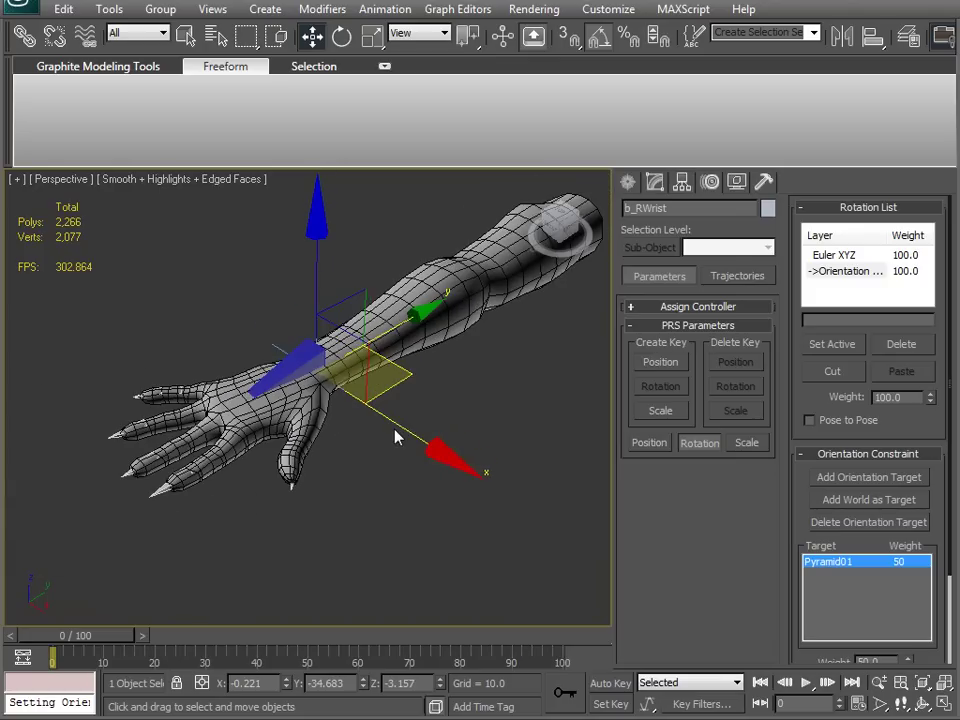
{"action": "left_click", "coordinate": [287, 359]}
{"action": "key", "text": "e"}
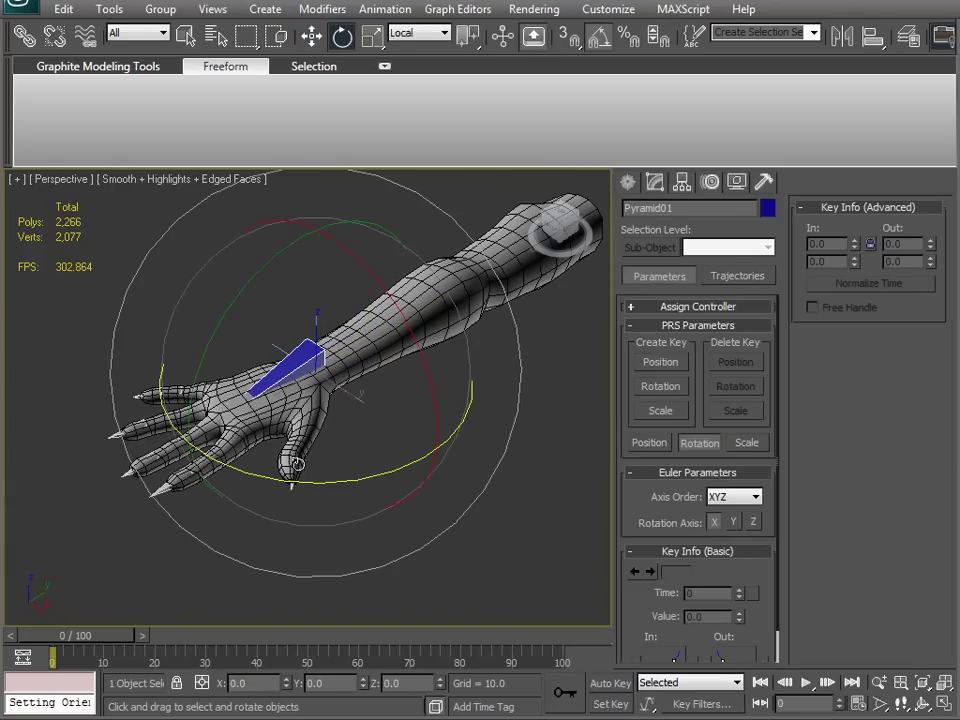
{"action": "left_click_drag", "start_coordinate": [287, 481], "coordinate": [320, 428]}
{"action": "key", "text": "ctrl+z"}
{"action": "scroll", "coordinate": [311, 440], "scroll_direction": "down", "scroll_amount": 6}
{"action": "key", "text": "w"}
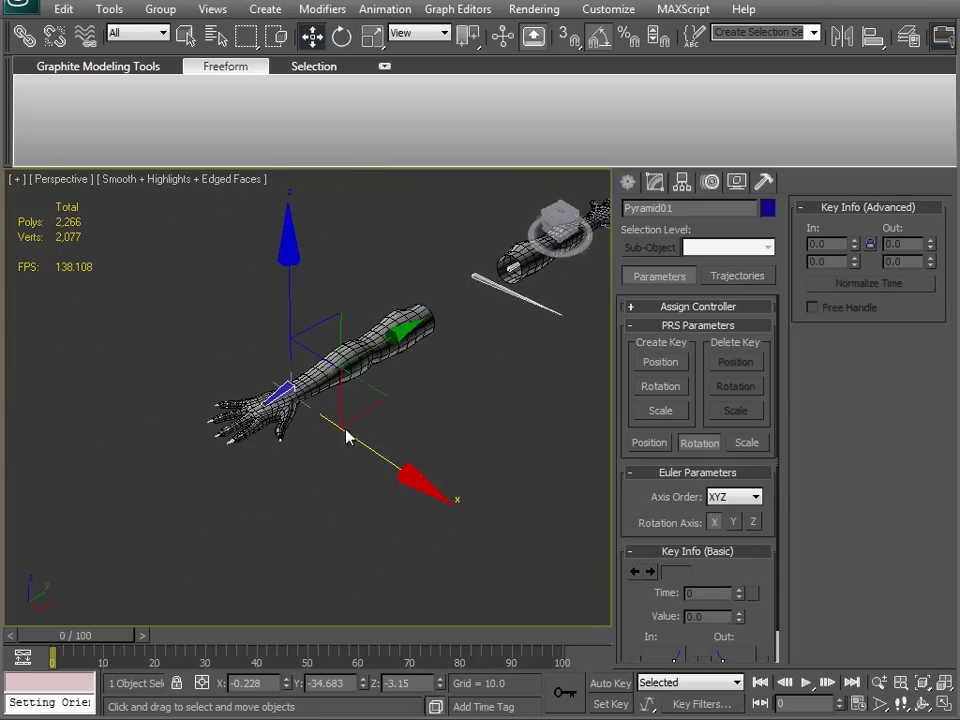
{"action": "left_click_drag", "start_coordinate": [385, 400], "coordinate": [500, 405]}
{"action": "key", "text": "e"}
{"action": "left_click_drag", "start_coordinate": [400, 496], "coordinate": [465, 523]}
{"action": "middle_click_drag", "start_coordinate": [465, 523], "coordinate": [341, 508], "text": "alt"}
{"action": "left_click", "coordinate": [530, 498]}
Step: Rename the blue pyramid at the right wrist as b_WeaponSocket
{"action": "scroll", "coordinate": [341, 508], "scroll_direction": "up", "scroll_amount": 8}
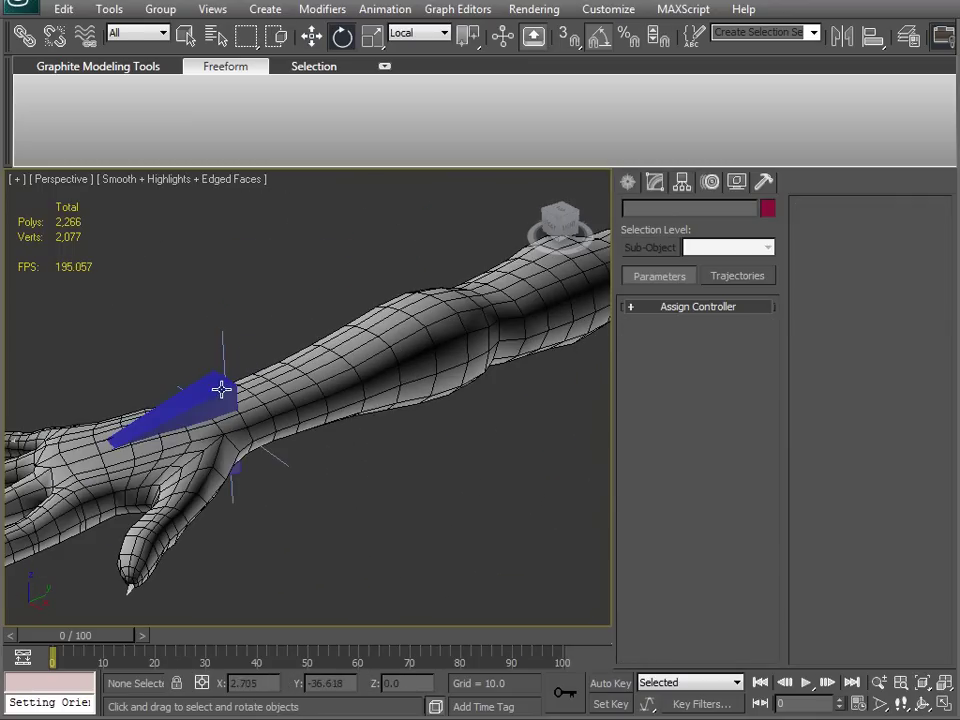
{"action": "left_click", "coordinate": [272, 389]}
{"action": "double_click", "coordinate": [684, 207]}
{"action": "type", "text": "b_WeaponSocket"}
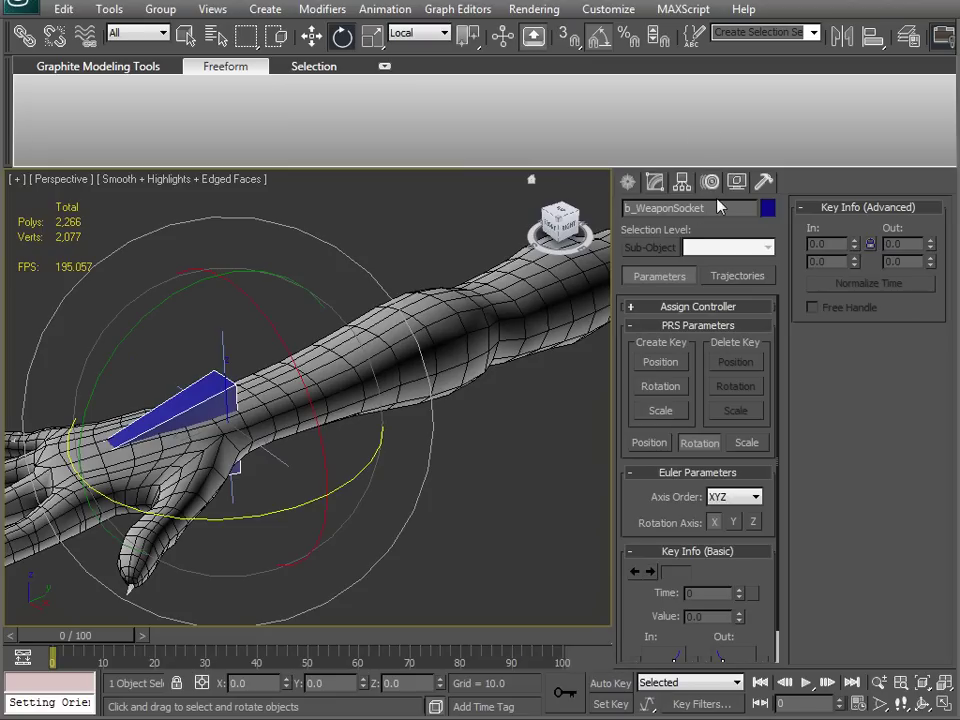
{"action": "key", "text": "Return"}
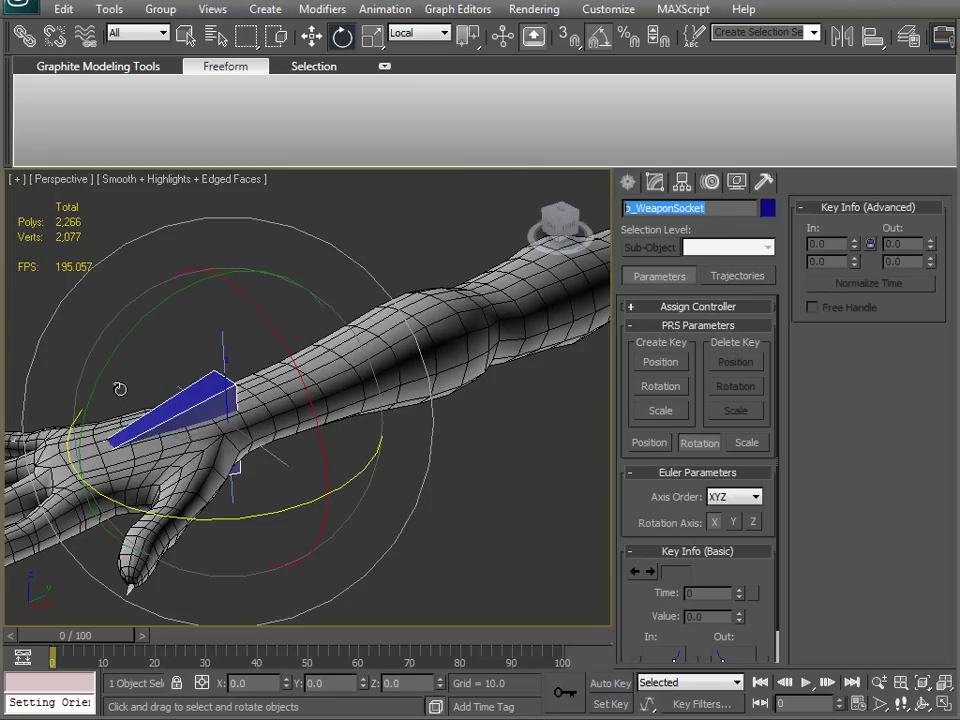
Step: Select b_Root with all its child bones, switch to wireframe, and add the b_WeaponSocket pyramid to the selection
{"action": "scroll", "coordinate": [262, 413], "scroll_direction": "down", "scroll_amount": 10}
{"action": "left_click", "coordinate": [321, 469]}
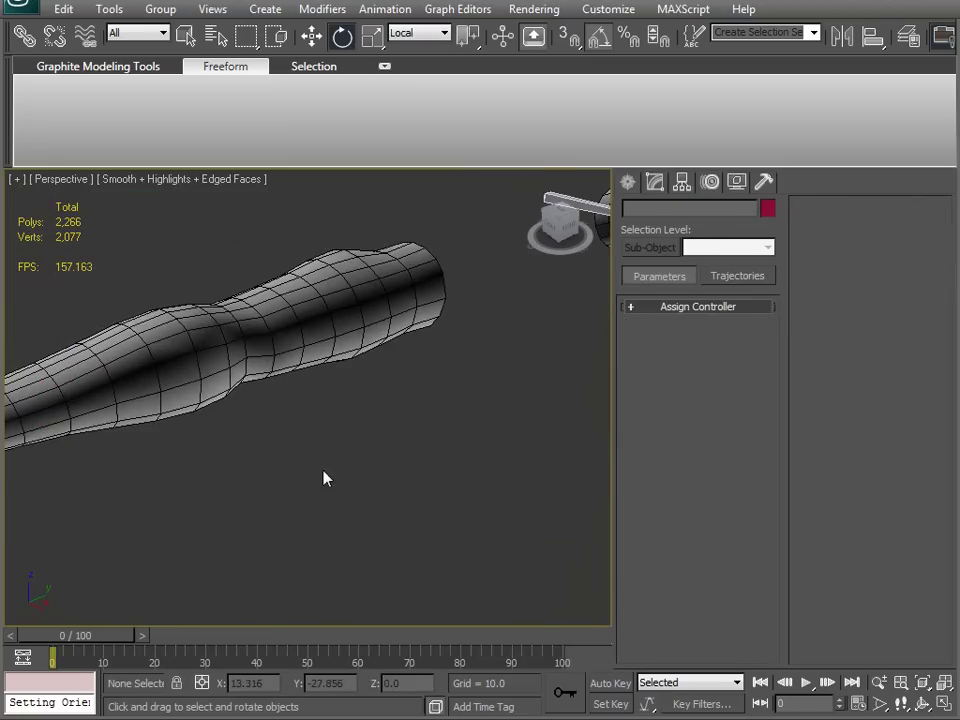
{"action": "middle_click_drag", "start_coordinate": [390, 443], "coordinate": [334, 466], "text": "alt"}
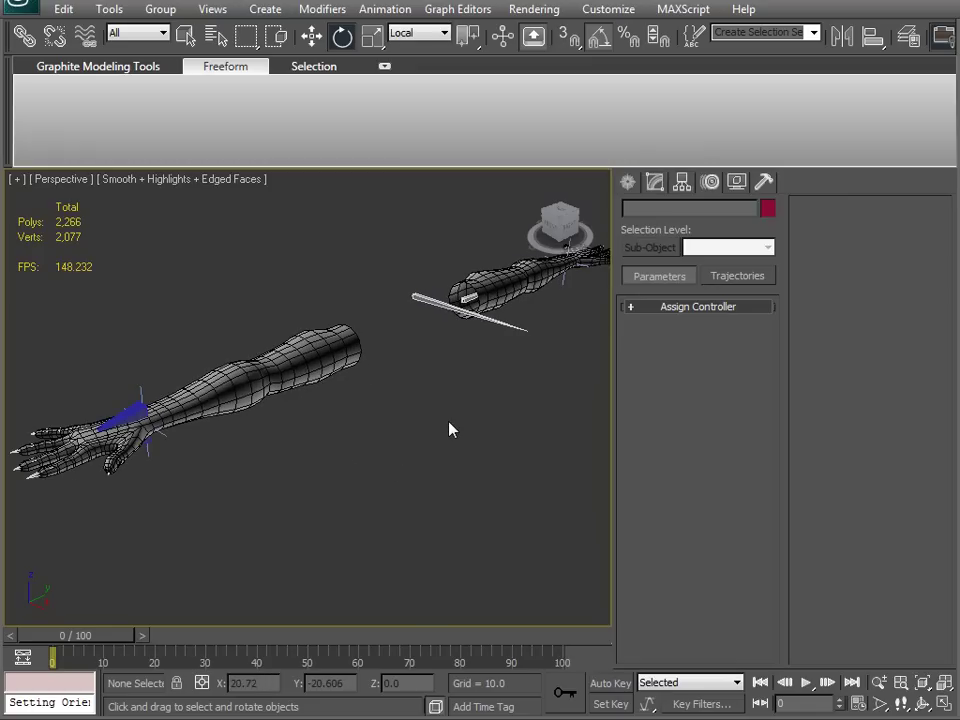
{"action": "middle_click_drag", "start_coordinate": [294, 418], "coordinate": [336, 453], "text": "alt"}
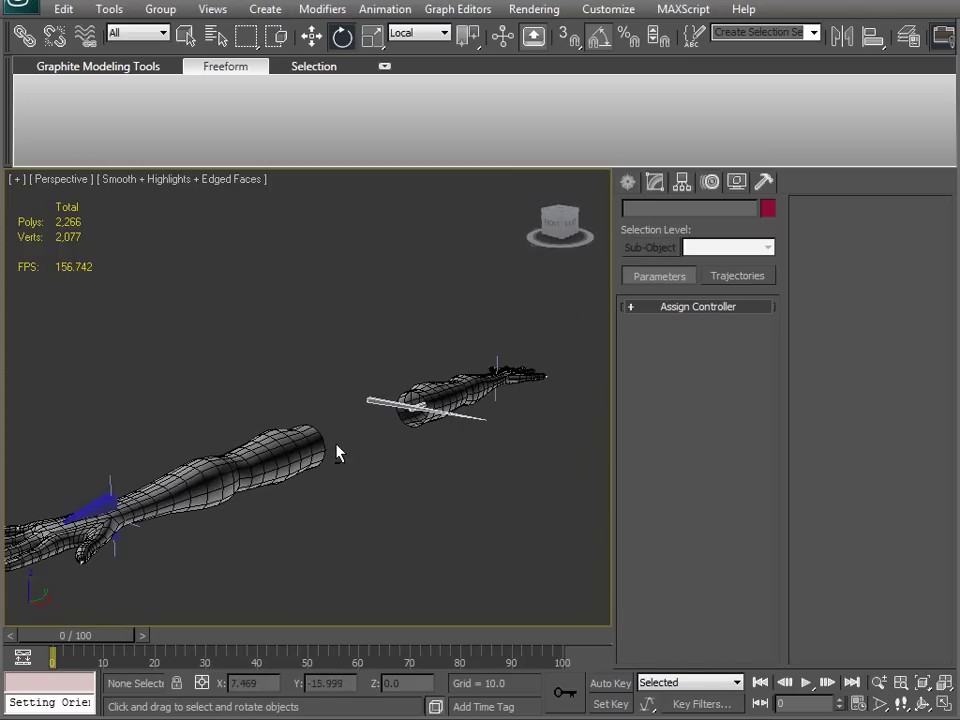
{"action": "left_click", "coordinate": [374, 401]}
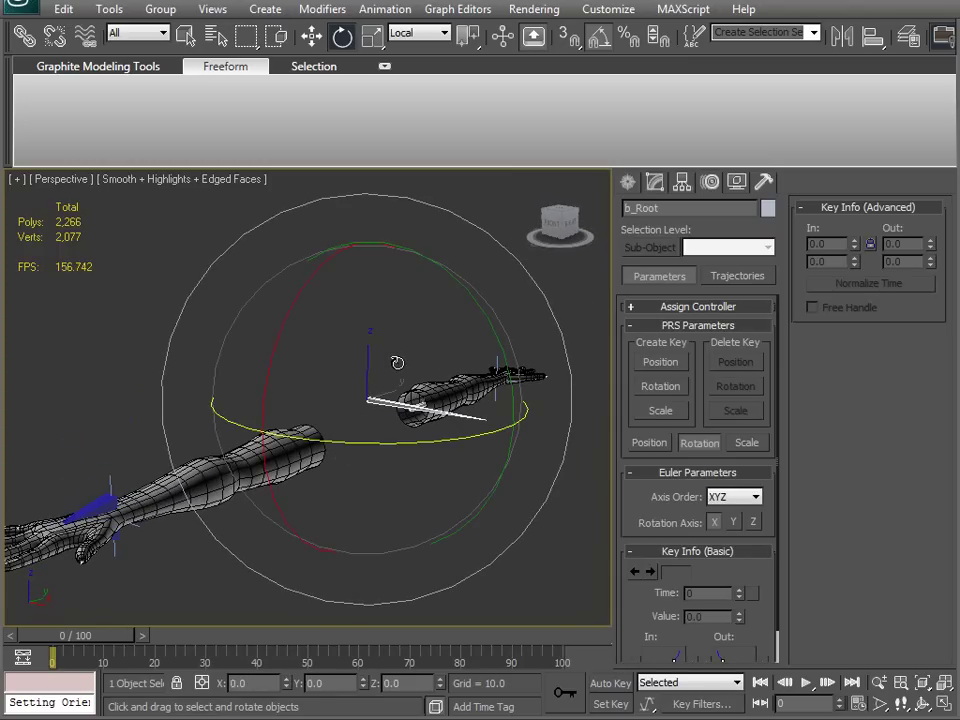
{"action": "key", "text": "ctrl+Page_Down"}
{"action": "middle_click_drag", "start_coordinate": [205, 486], "coordinate": [255, 452]}
{"action": "key", "text": "F3"}
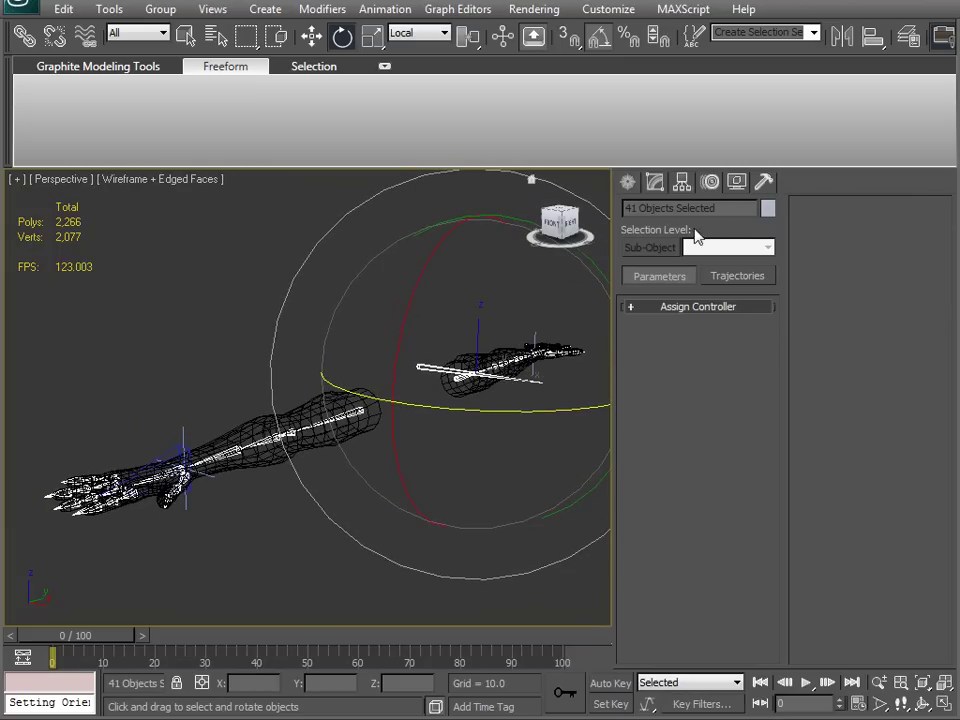
{"action": "scroll", "coordinate": [315, 356], "scroll_direction": "up", "scroll_amount": 6}
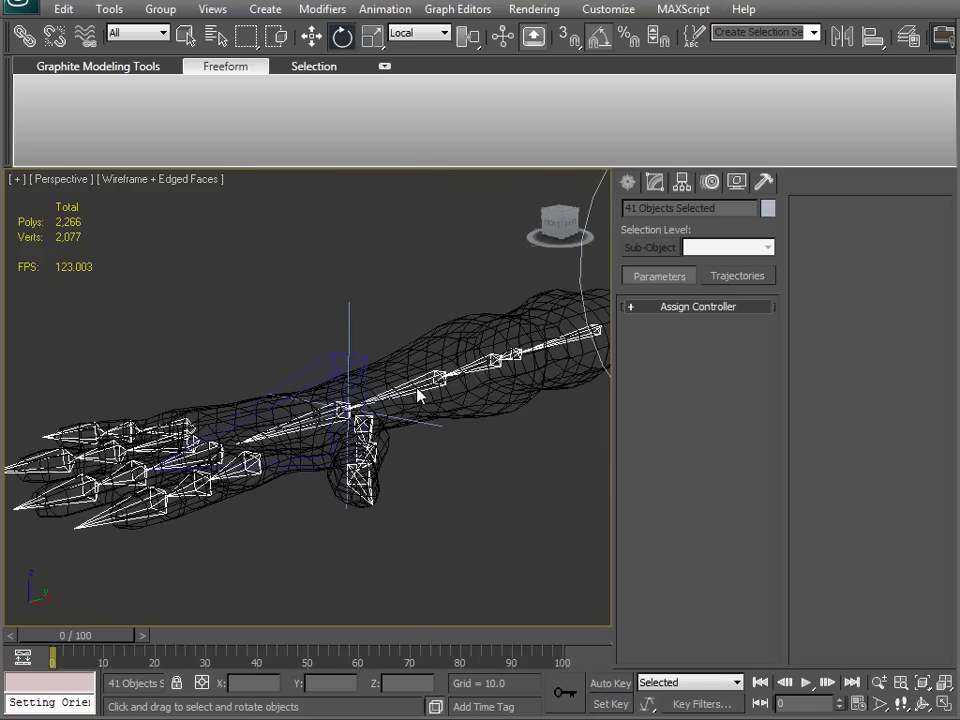
{"action": "left_click", "coordinate": [328, 357], "text": "ctrl"}
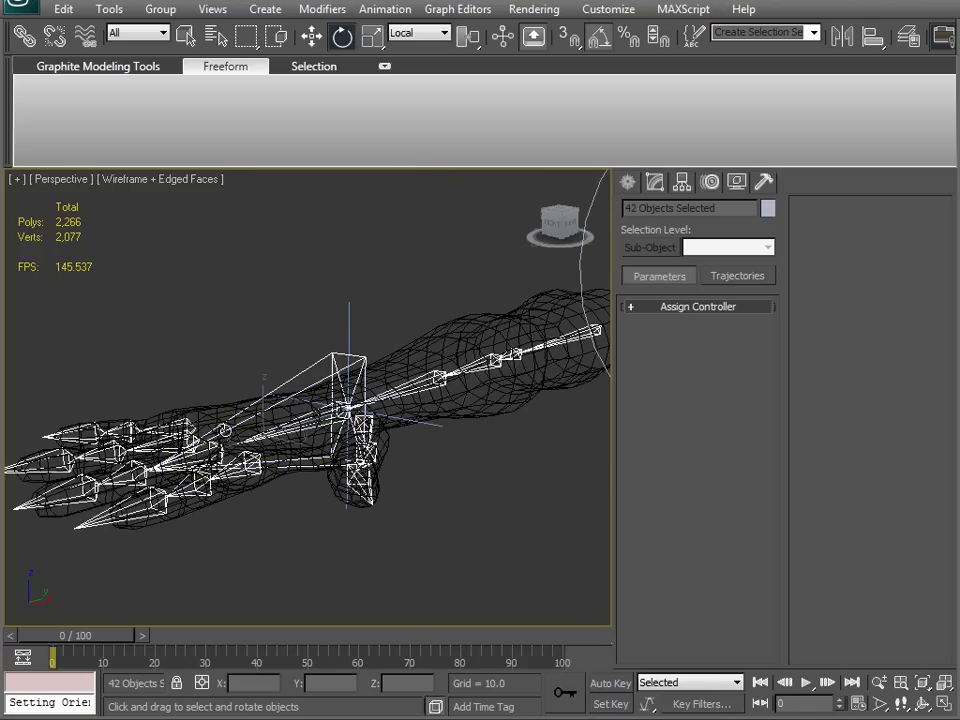
Step: Open the Named Selection Sets editor and arrange it as a floating window over the viewport
{"action": "middle_click_drag", "start_coordinate": [356, 446], "coordinate": [300, 443]}
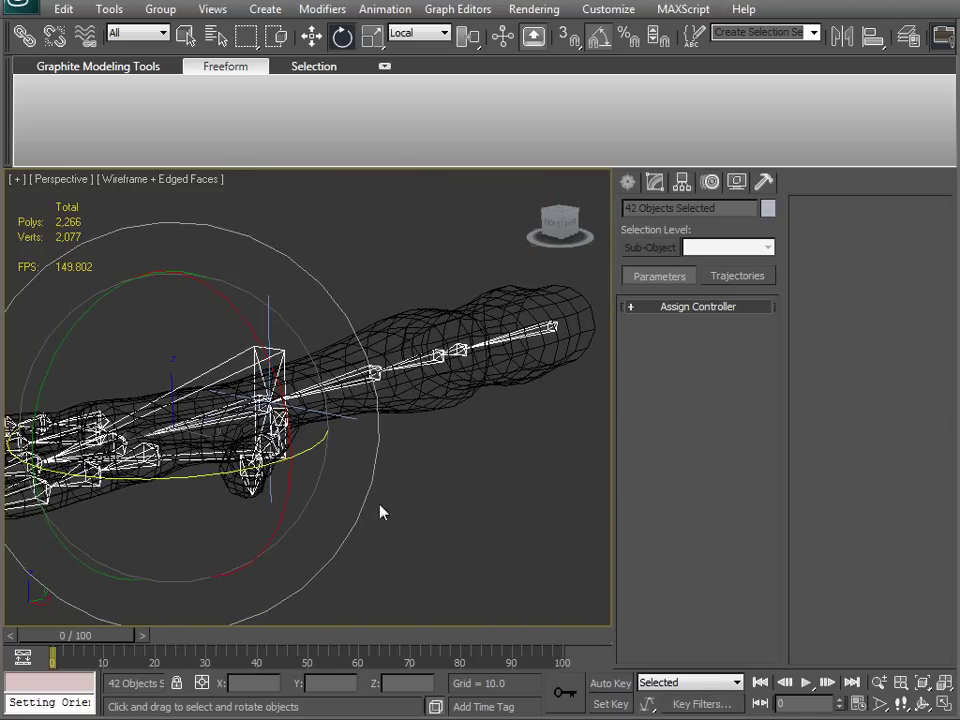
{"action": "middle_click_drag", "start_coordinate": [405, 506], "coordinate": [328, 506]}
{"action": "scroll", "coordinate": [328, 392], "scroll_direction": "down", "scroll_amount": 5}
{"action": "middle_click_drag", "start_coordinate": [345, 414], "coordinate": [306, 436], "text": "alt"}
{"action": "left_click", "coordinate": [814, 32]}
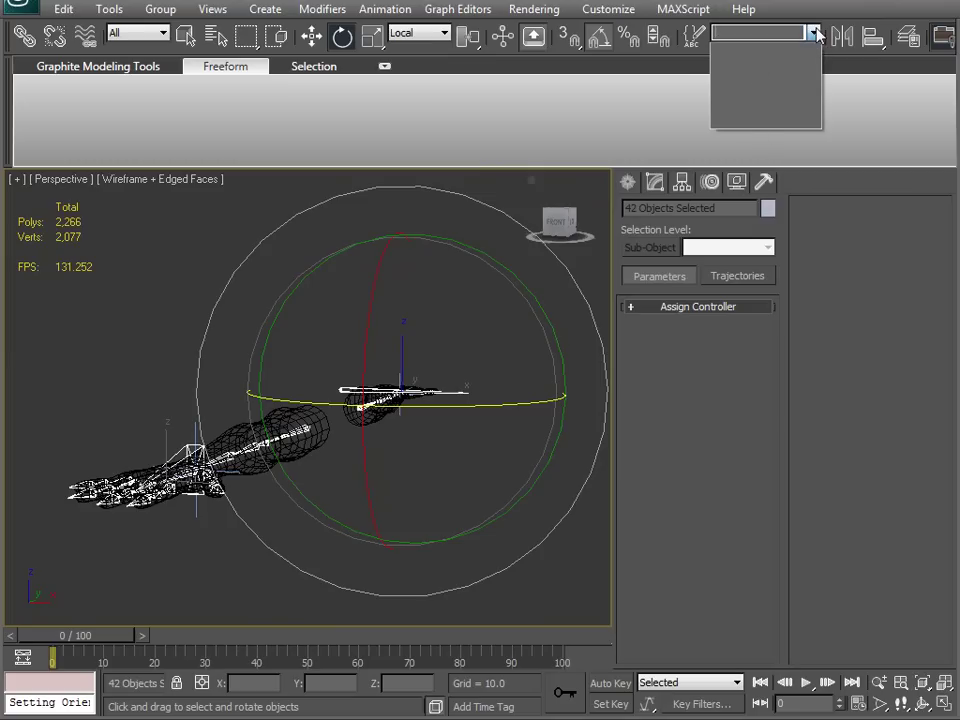
{"action": "left_click", "coordinate": [815, 33]}
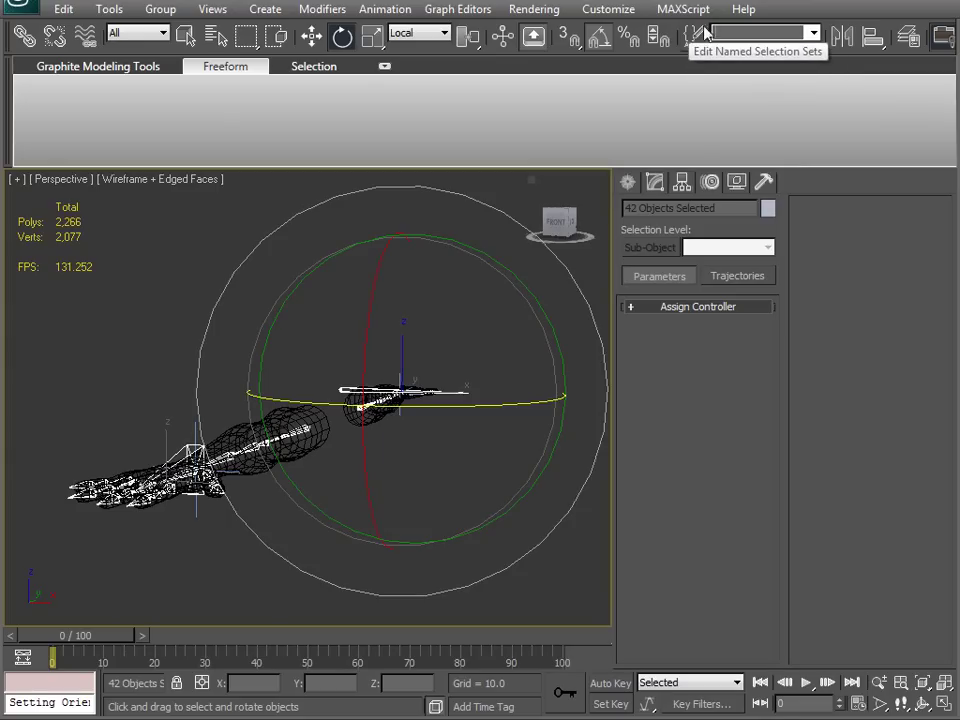
{"action": "left_click", "coordinate": [697, 37]}
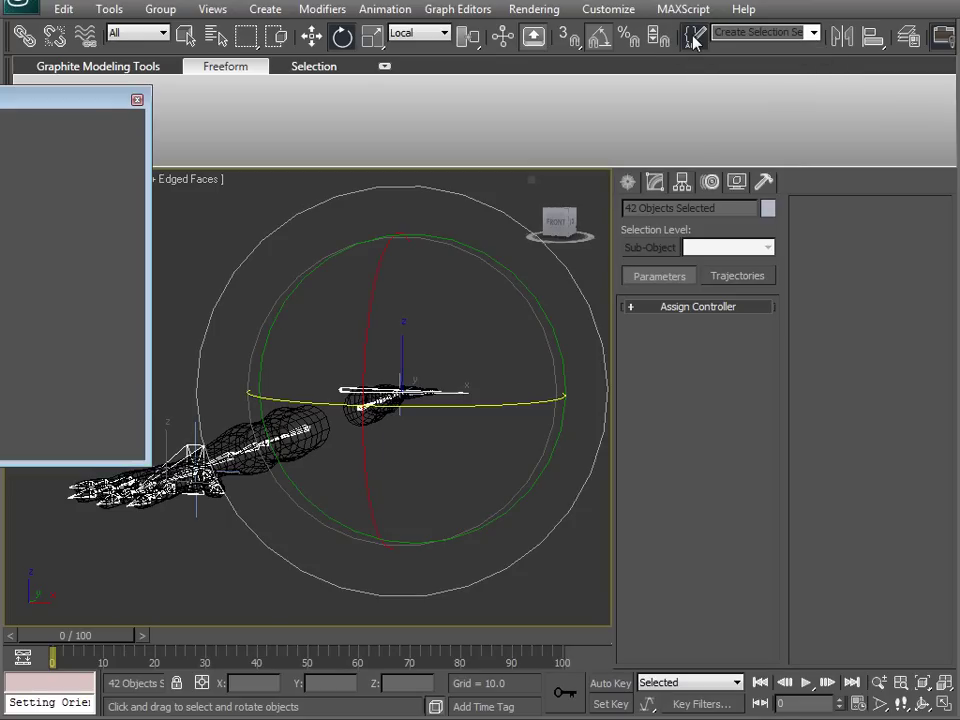
{"action": "left_click_drag", "start_coordinate": [700, 173], "coordinate": [606, 167]}
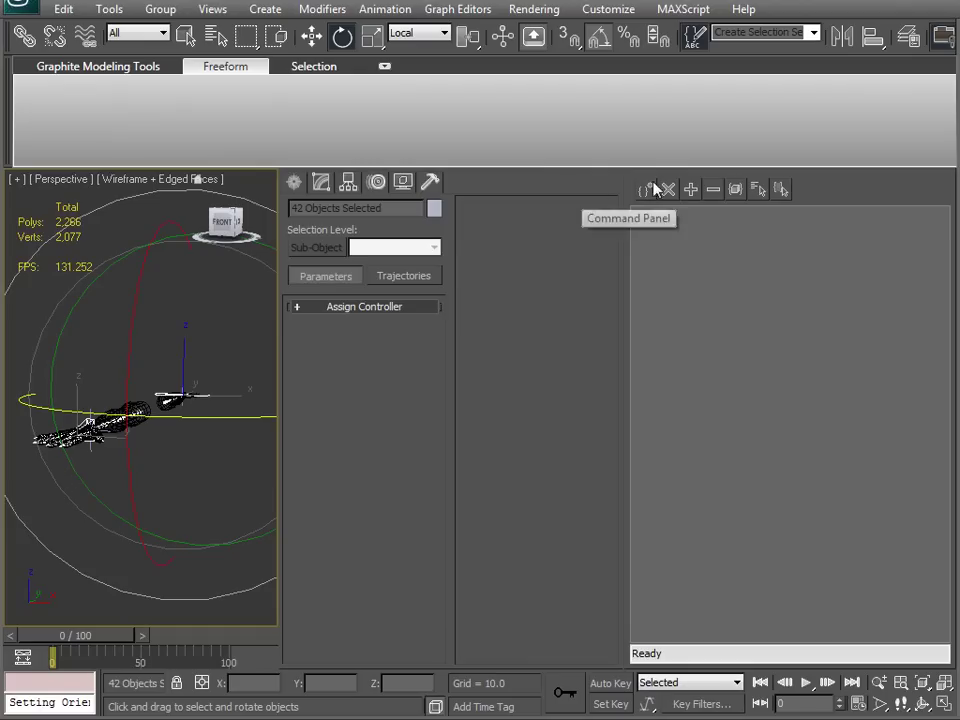
{"action": "left_click_drag", "start_coordinate": [628, 182], "coordinate": [118, 290]}
{"action": "left_click_drag", "start_coordinate": [291, 300], "coordinate": [453, 449]}
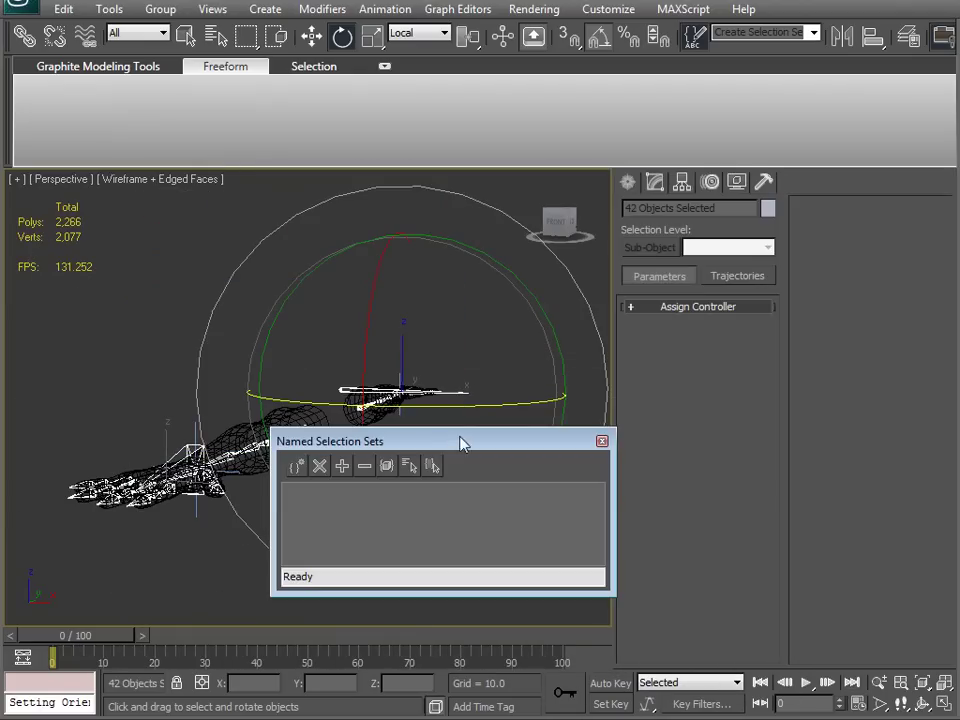
Step: Create a selection set named Character from the selected bones and pyramid, and expand it to review its members
{"action": "left_click", "coordinate": [298, 466]}
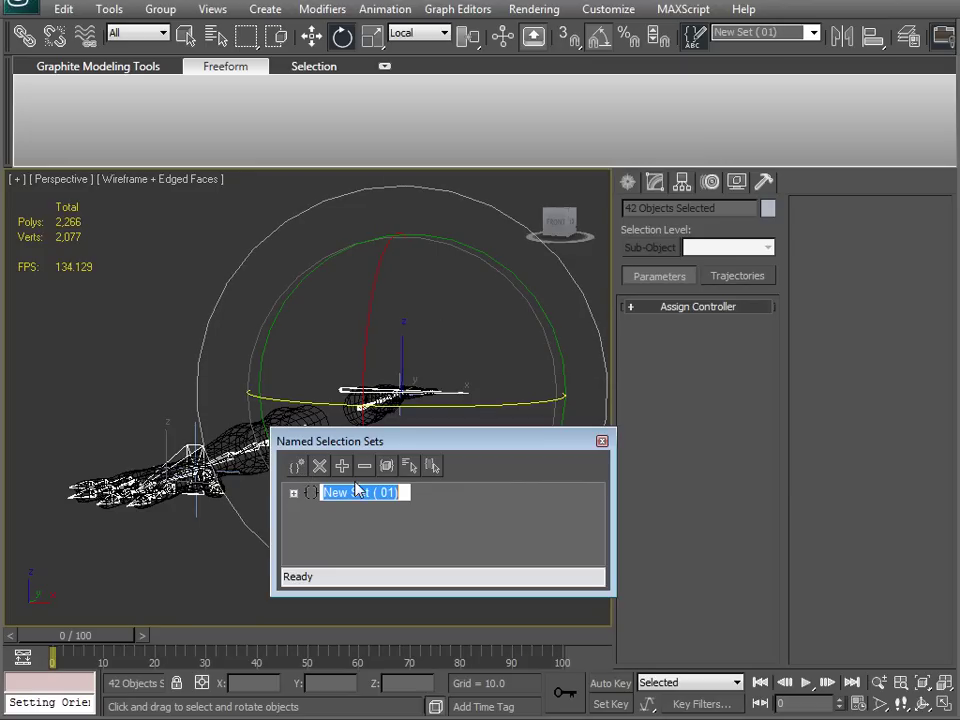
{"action": "type", "text": "Character"}
{"action": "left_click", "coordinate": [293, 494]}
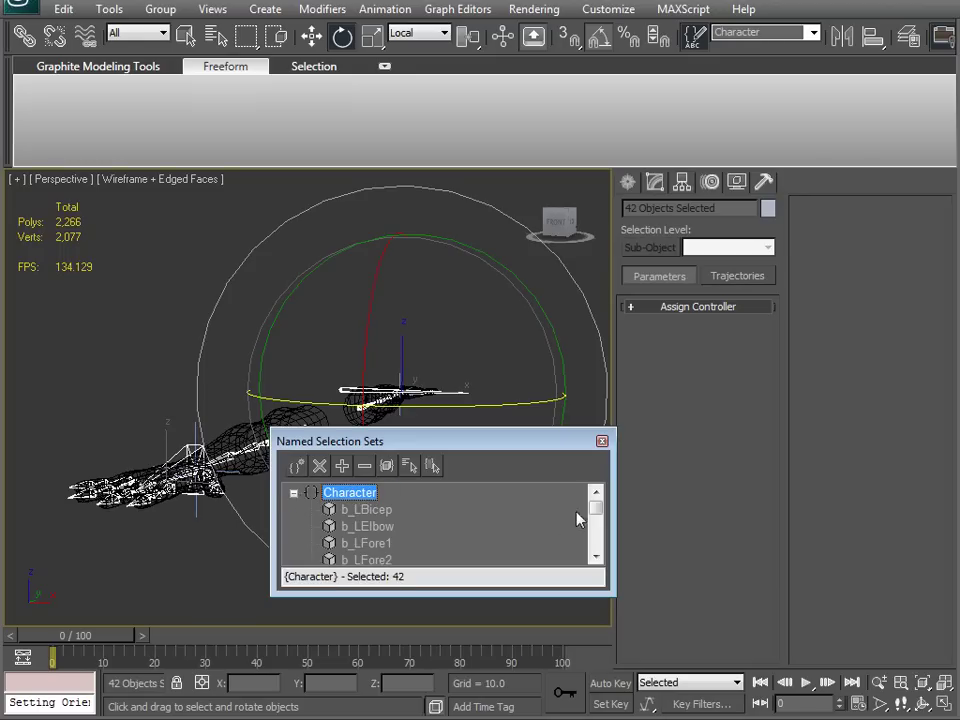
{"action": "left_click_drag", "start_coordinate": [596, 514], "coordinate": [598, 525]}
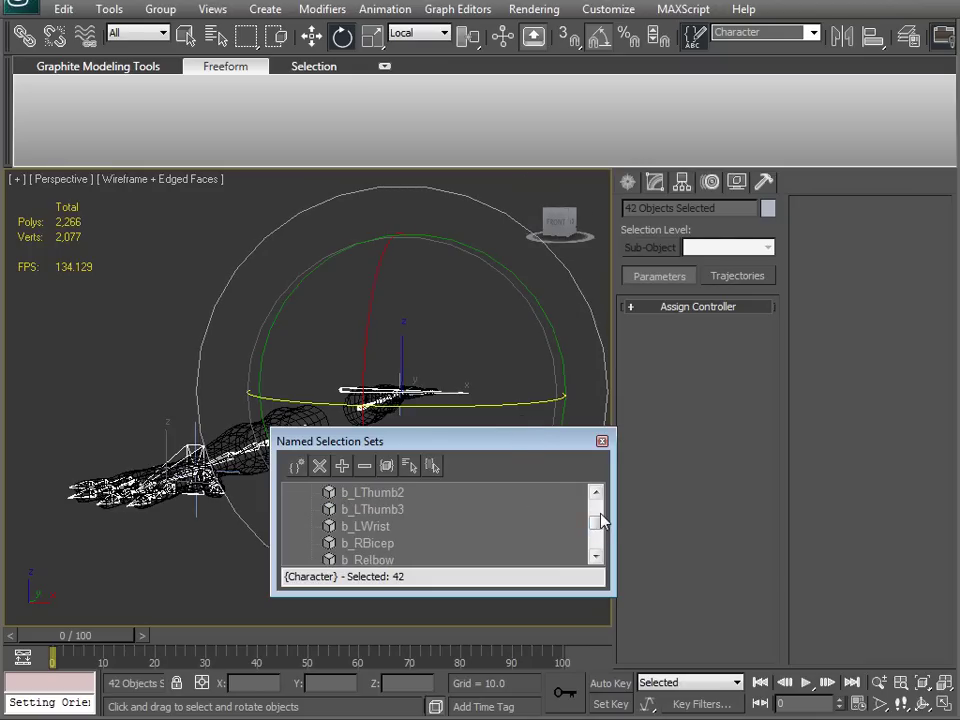
Step: Enlarge the Named Selection Sets window to review the members of the Character set, and close it
{"action": "left_click_drag", "start_coordinate": [560, 568], "coordinate": [553, 714]}
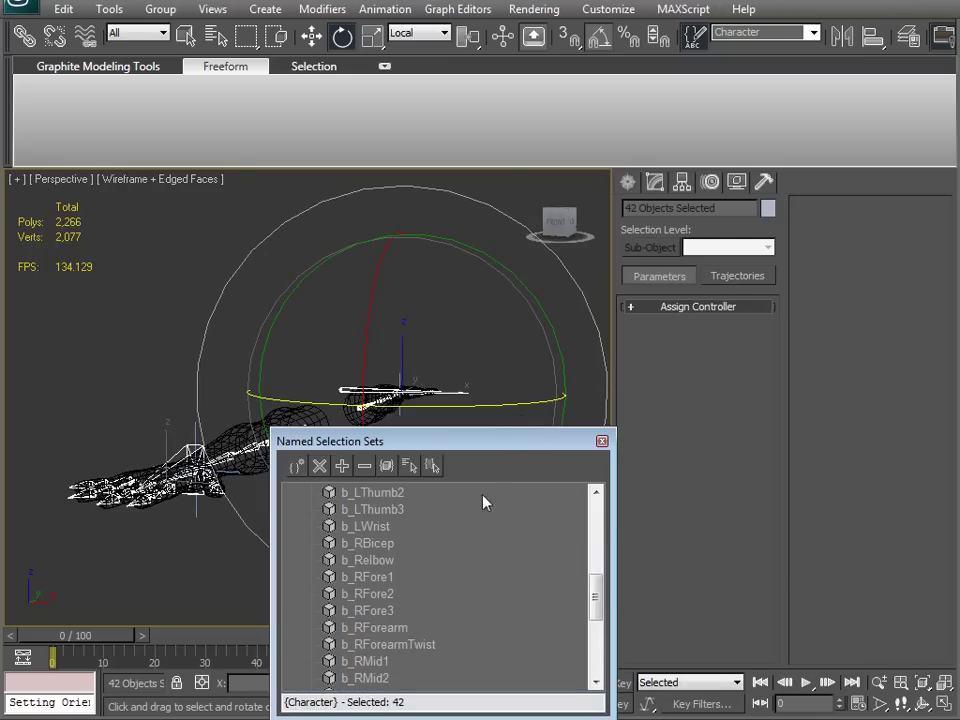
{"action": "left_click_drag", "start_coordinate": [505, 440], "coordinate": [474, 116]}
{"action": "left_click_drag", "start_coordinate": [482, 394], "coordinate": [471, 706]}
{"action": "left_click_drag", "start_coordinate": [564, 429], "coordinate": [581, 289]}
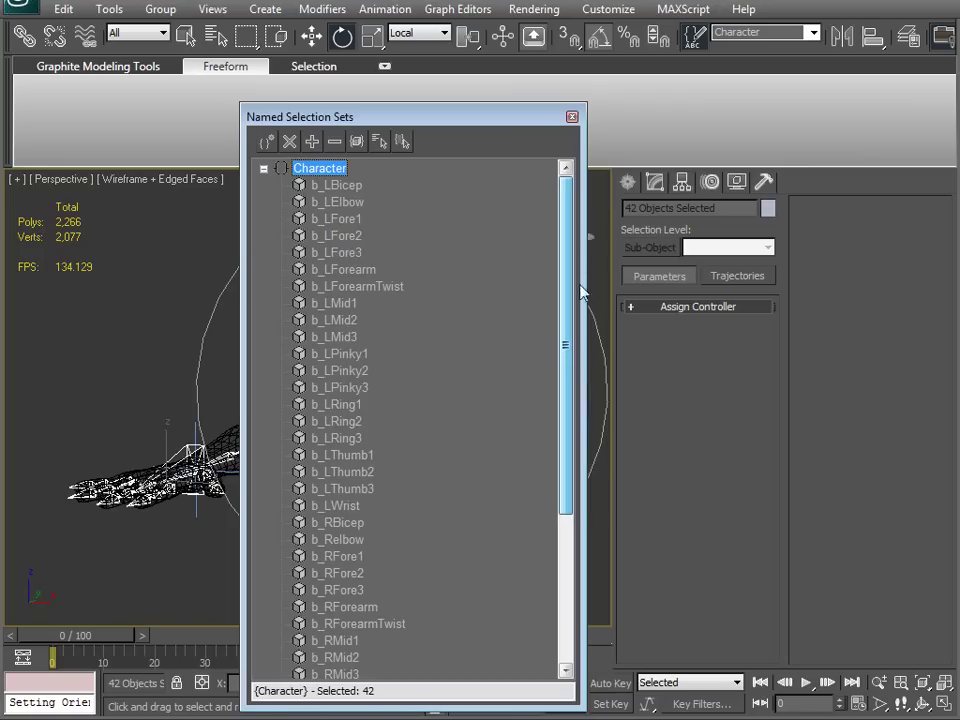
{"action": "left_click", "coordinate": [572, 116]}
Step: Clear the selection and recall the Character selection set to check which objects it selects
{"action": "left_click", "coordinate": [119, 376]}
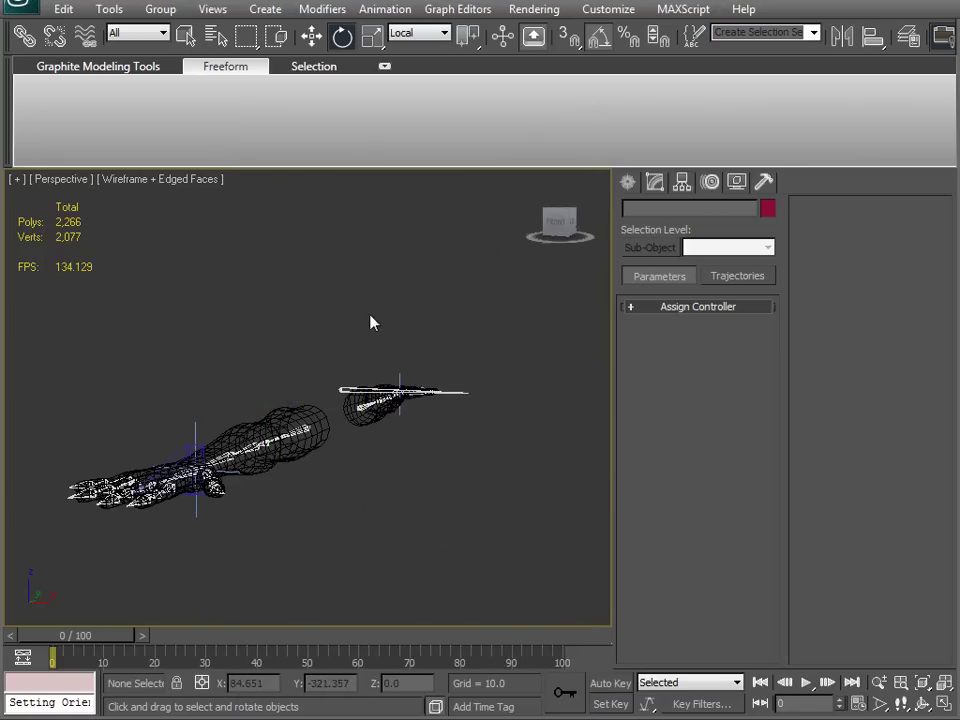
{"action": "left_click", "coordinate": [813, 32]}
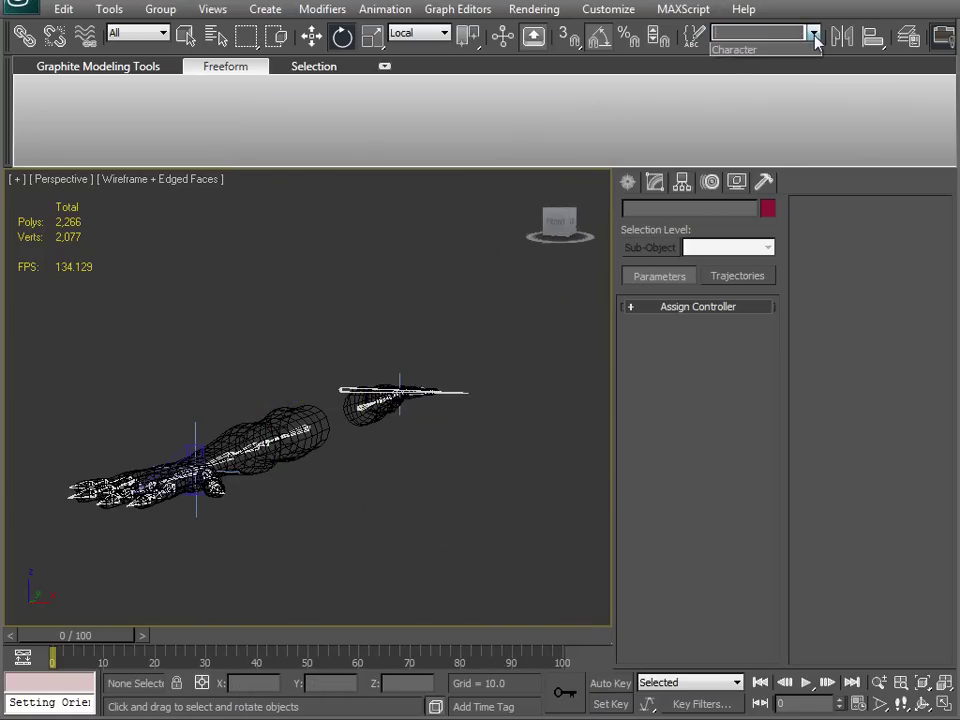
{"action": "left_click", "coordinate": [745, 50]}
{"action": "middle_click_drag", "start_coordinate": [281, 369], "coordinate": [294, 393]}
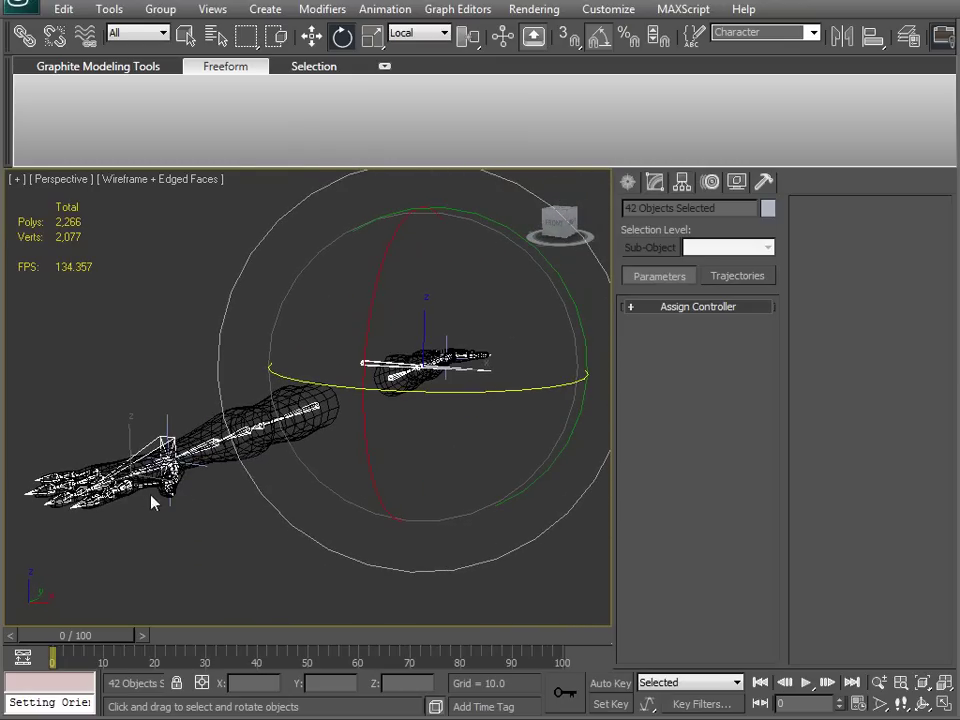
Step: Reselect b_Root, its child bones and the b_WeaponSocket pyramid directly in the viewport, removing the extra objects from the selection
{"action": "left_click", "coordinate": [244, 516]}
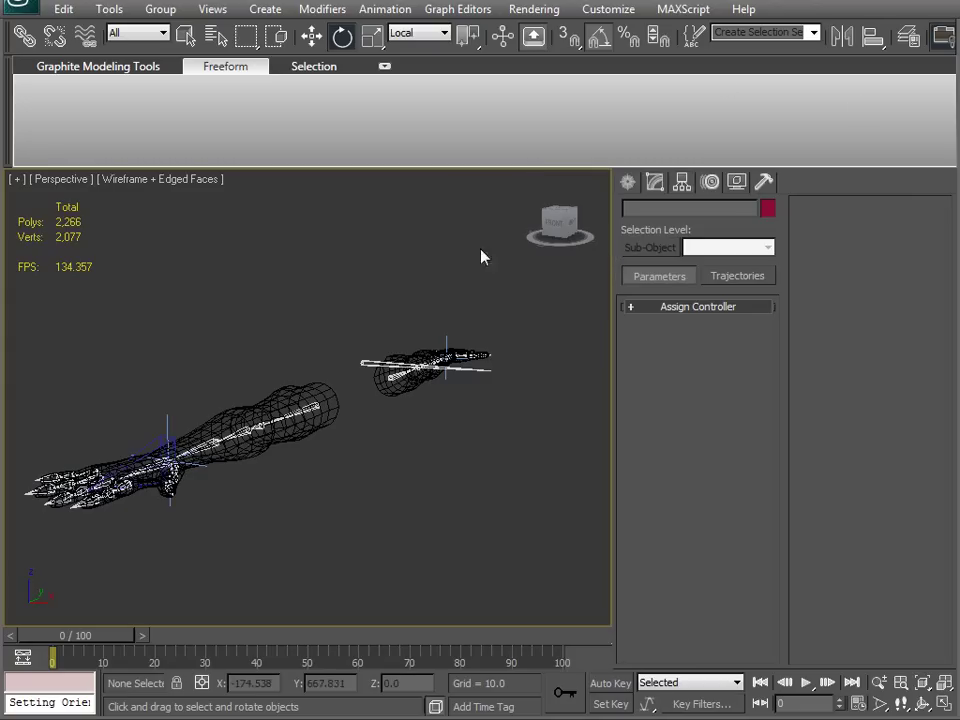
{"action": "left_click", "coordinate": [367, 363]}
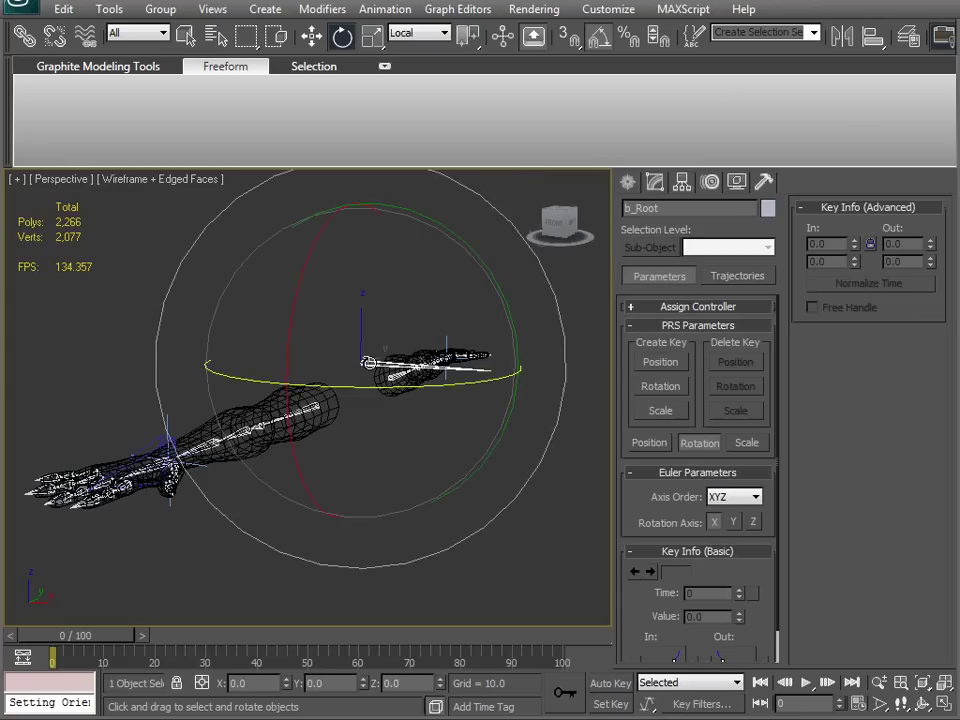
{"action": "middle_click_drag", "start_coordinate": [306, 476], "coordinate": [371, 462]}
{"action": "left_click_drag", "start_coordinate": [86, 510], "coordinate": [268, 408]}
{"action": "left_click", "coordinate": [249, 394], "text": "alt"}
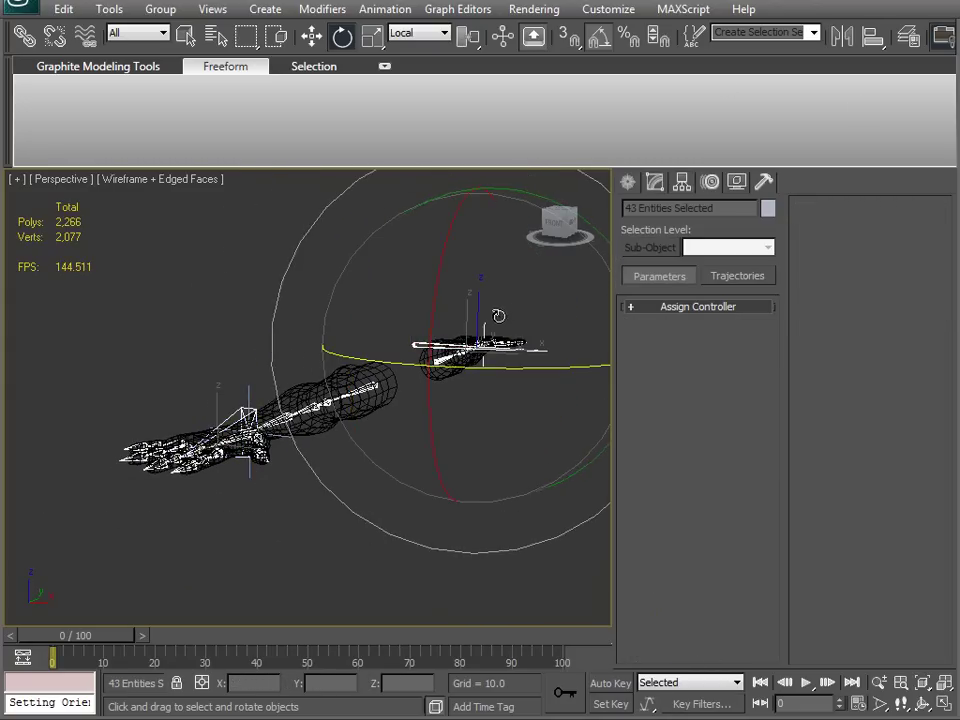
{"action": "left_click", "coordinate": [479, 328], "text": "alt"}
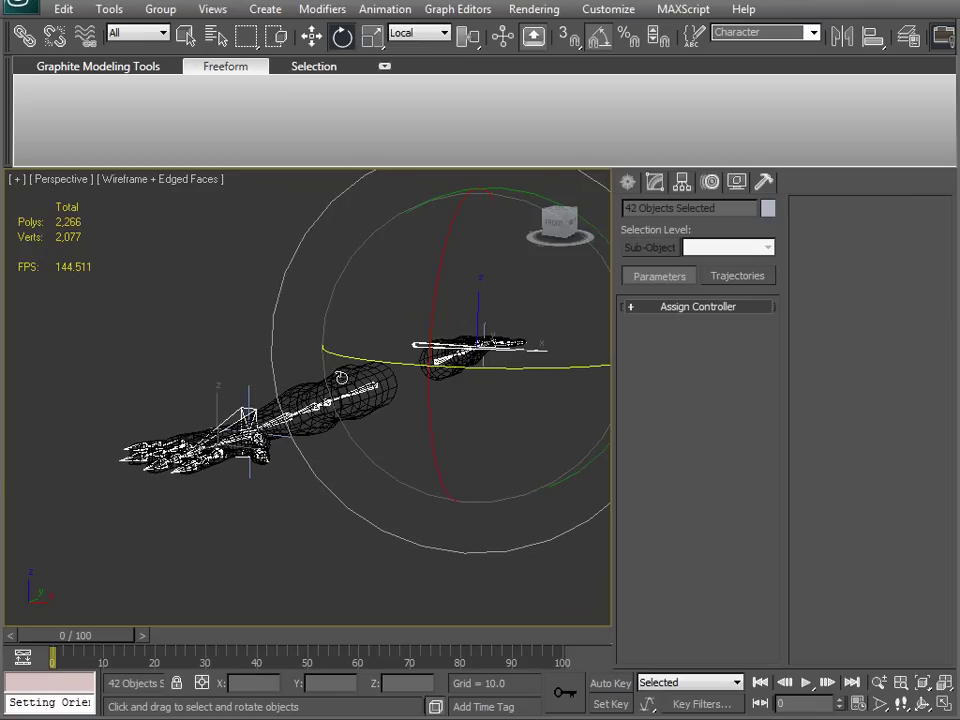
Step: Deselect everything and select all the bones and the weapon socket through the Character selection set
{"action": "left_click", "coordinate": [279, 514]}
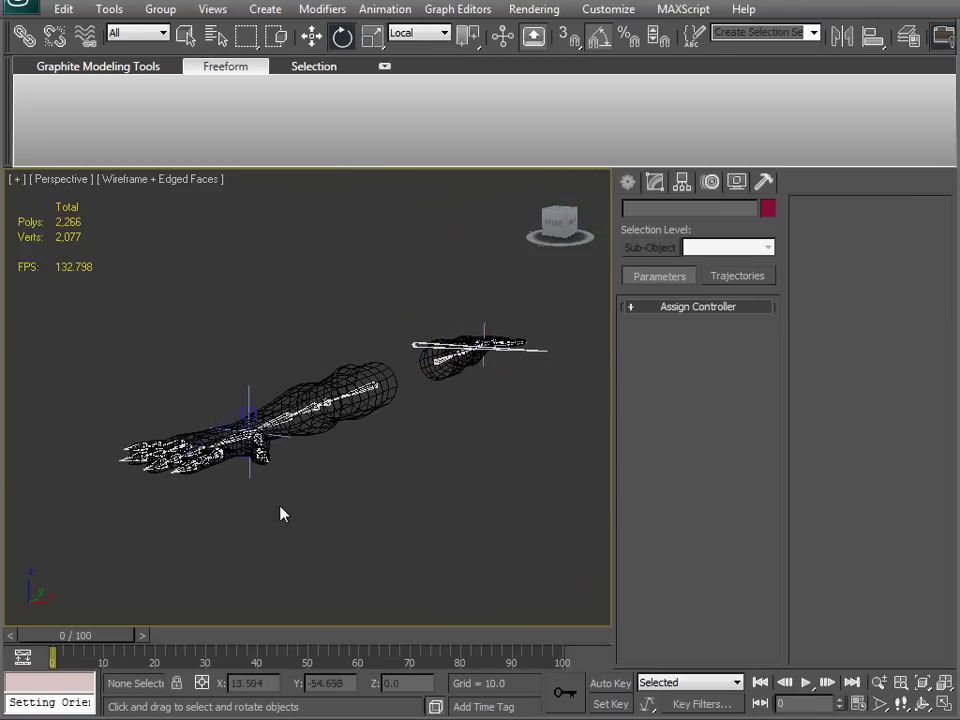
{"action": "left_click", "coordinate": [812, 36]}
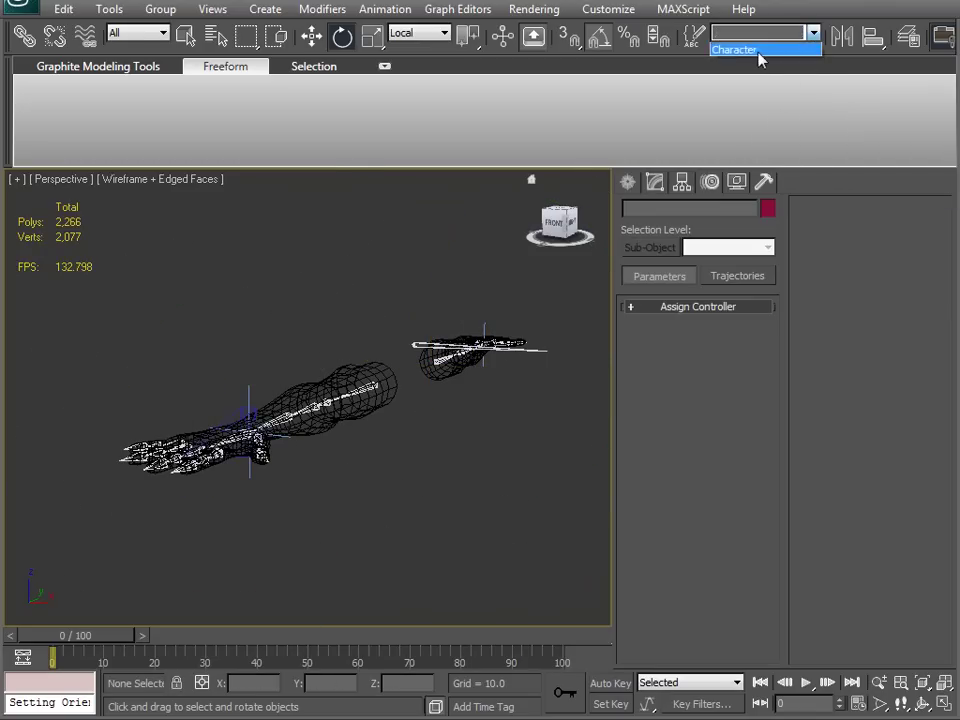
{"action": "left_click", "coordinate": [760, 50]}
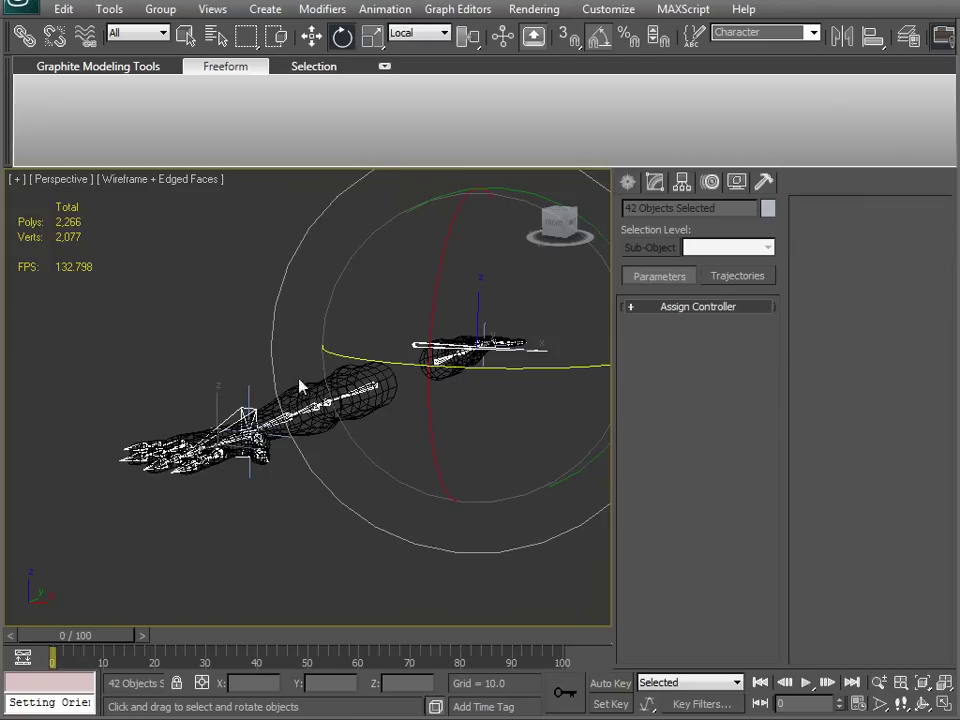
Step: Select the b_Root bone together with its whole hierarchy to check which bones belong to it
{"action": "left_click", "coordinate": [195, 317]}
{"action": "middle_click_drag", "start_coordinate": [283, 372], "coordinate": [202, 388]}
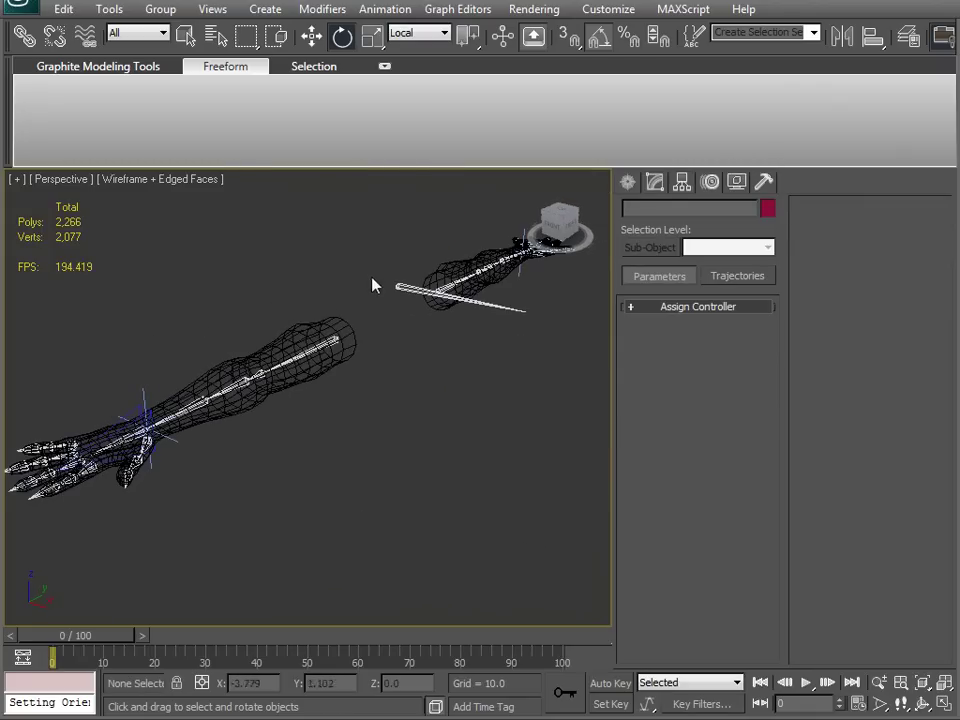
{"action": "left_click", "coordinate": [401, 287]}
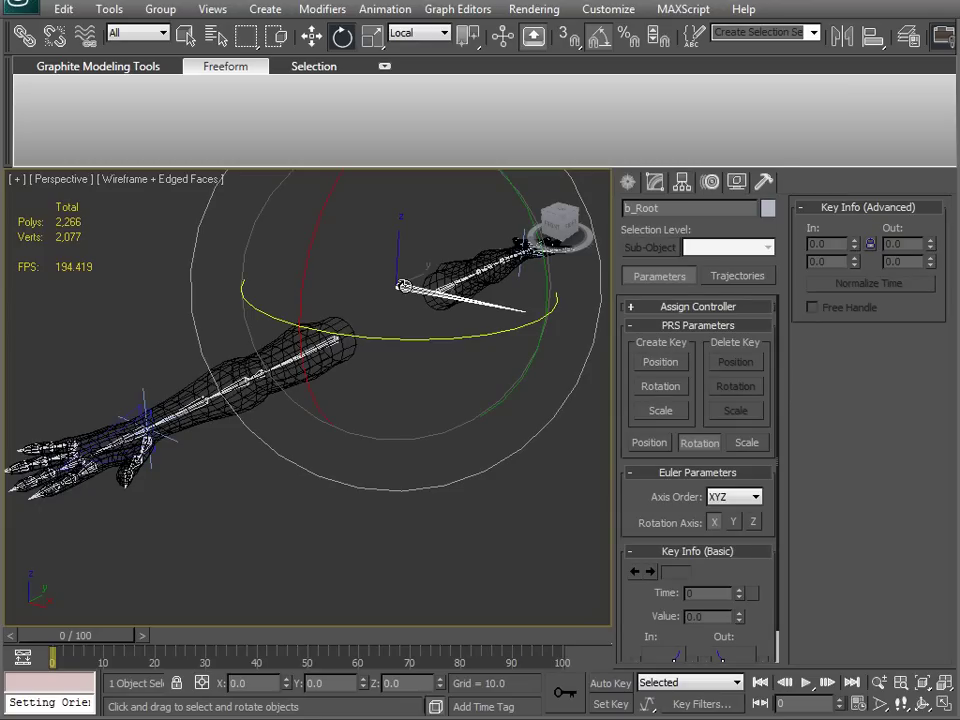
{"action": "double_click", "coordinate": [404, 286]}
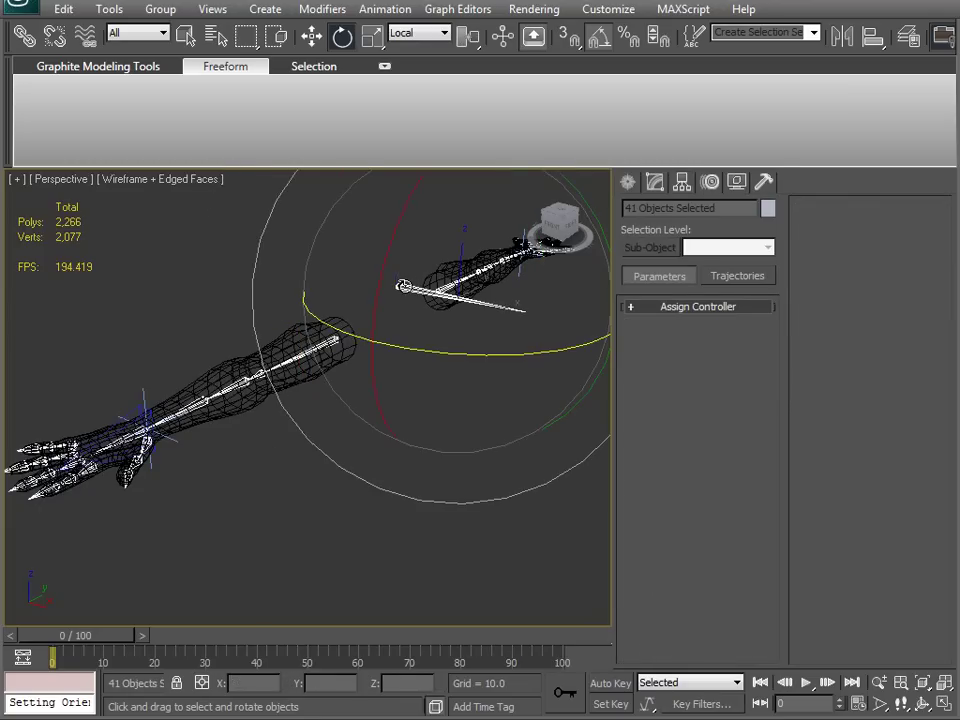
{"action": "left_click", "coordinate": [125, 412], "text": "ctrl"}
Step: Select only the b_WeaponSocket bone on the wrist and switch the viewport from wireframe to shaded display
{"action": "middle_click_drag", "start_coordinate": [259, 478], "coordinate": [303, 466]}
{"action": "left_click", "coordinate": [303, 466]}
{"action": "middle_click_drag", "start_coordinate": [180, 476], "coordinate": [196, 500], "text": "alt"}
{"action": "scroll", "coordinate": [225, 463], "scroll_direction": "up", "scroll_amount": 2}
{"action": "left_click", "coordinate": [170, 432]}
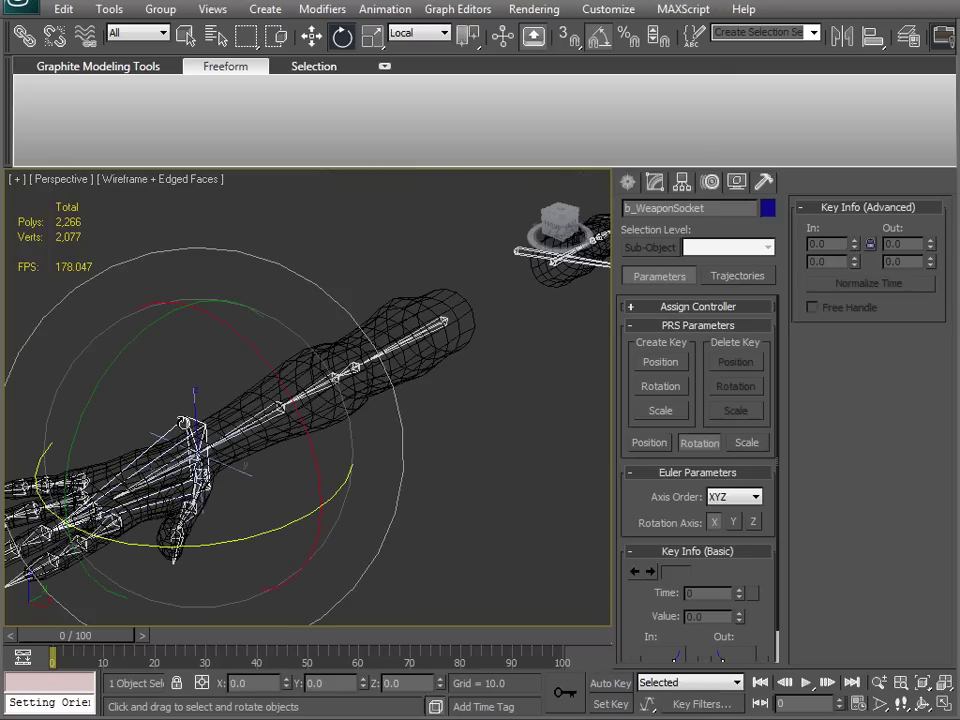
{"action": "key", "text": "F3"}
{"action": "mouse_move", "coordinate": [197, 457]}
{"action": "middle_mouse_down"}
{"action": "mouse_move", "coordinate": [210, 438]}
{"action": "mouse_move", "coordinate": [172, 500]}
{"action": "middle_mouse_up"}
{"action": "scroll", "coordinate": [190, 460], "scroll_direction": "down", "scroll_amount": 3}
{"action": "middle_click_drag", "start_coordinate": [212, 455], "coordinate": [247, 425], "text": "alt"}
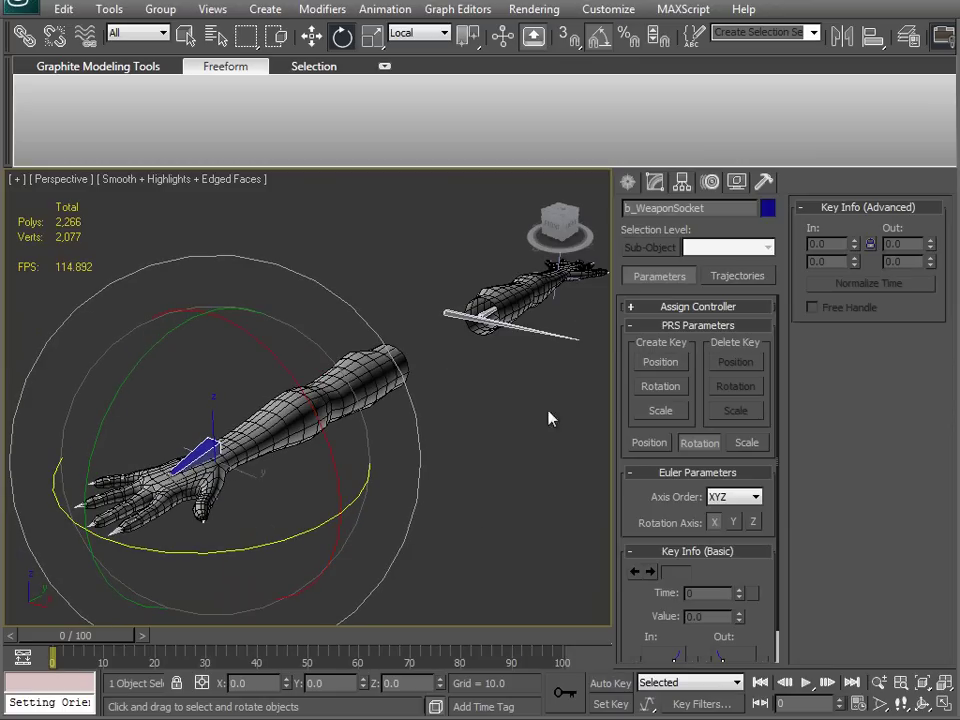
Step: Try moving b_Root vertically to see which bones follow it, then cancel the move and deselect
{"action": "left_click", "coordinate": [450, 314]}
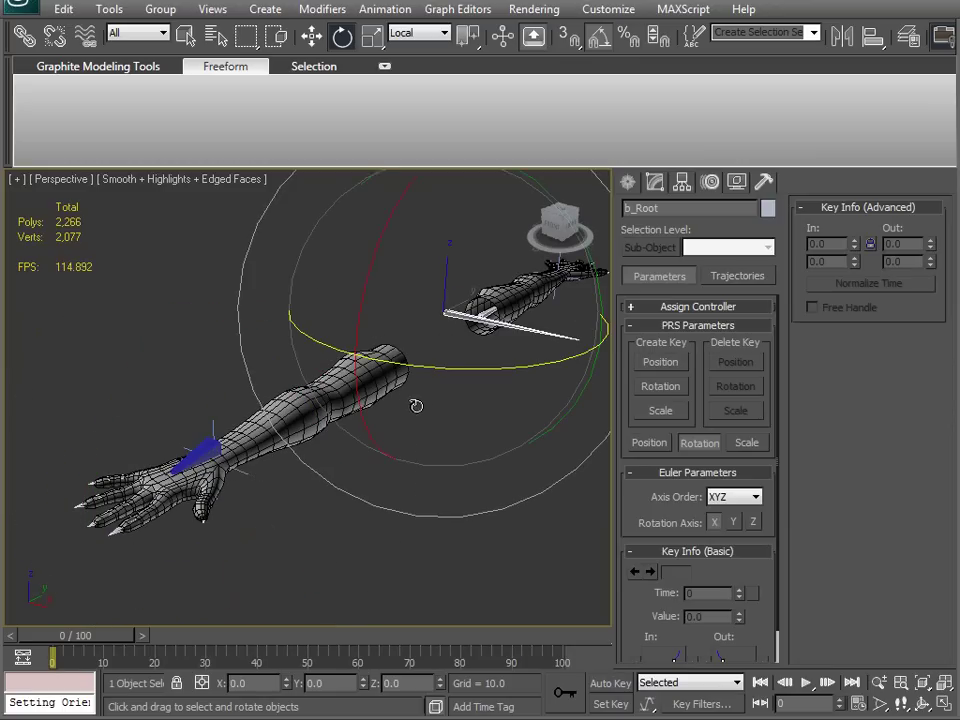
{"action": "middle_click_drag", "start_coordinate": [418, 362], "coordinate": [376, 386]}
{"action": "key", "text": "w"}
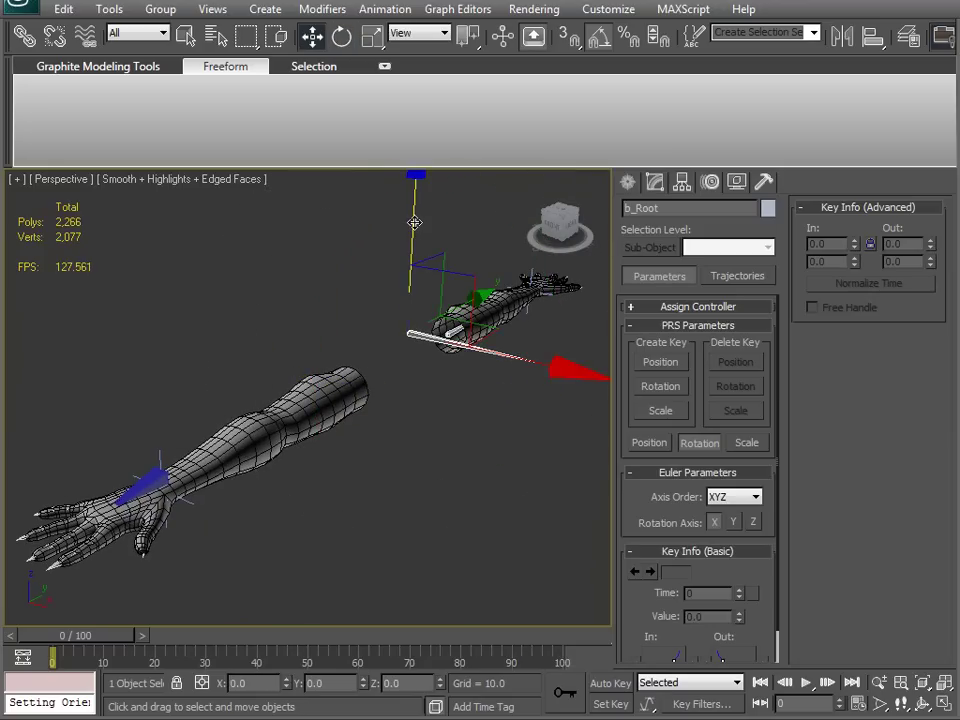
{"action": "left_click_drag", "start_coordinate": [414, 222], "coordinate": [285, 161]}
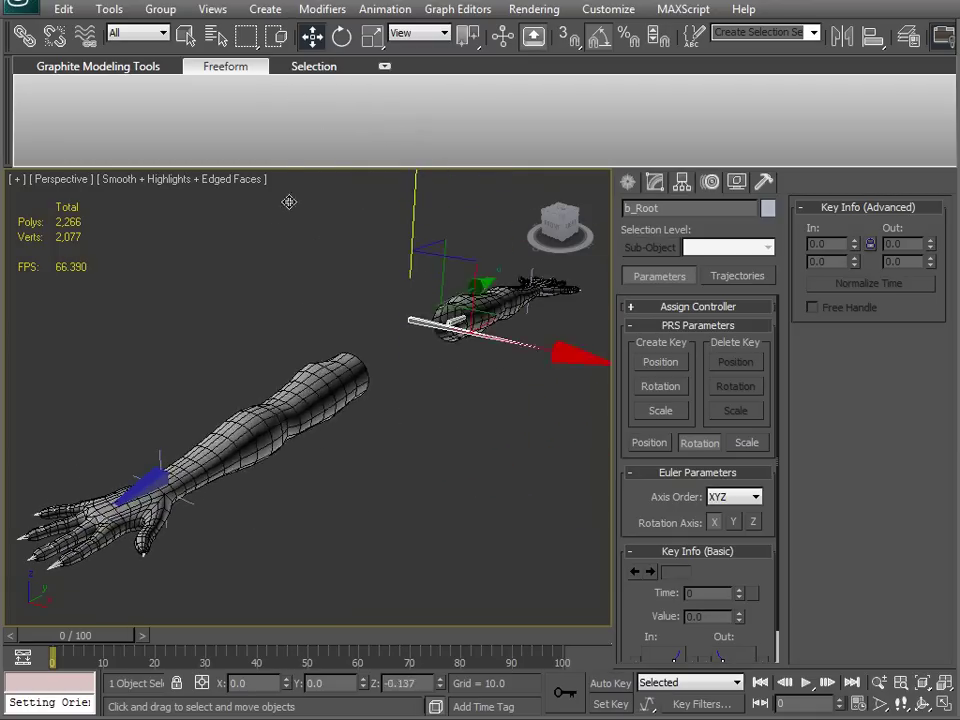
{"action": "left_click", "coordinate": [253, 349]}
Step: Link the b_WeaponSocket bone to b_Root as its parent
{"action": "middle_click_drag", "start_coordinate": [158, 475], "coordinate": [197, 443]}
{"action": "left_click", "coordinate": [197, 444]}
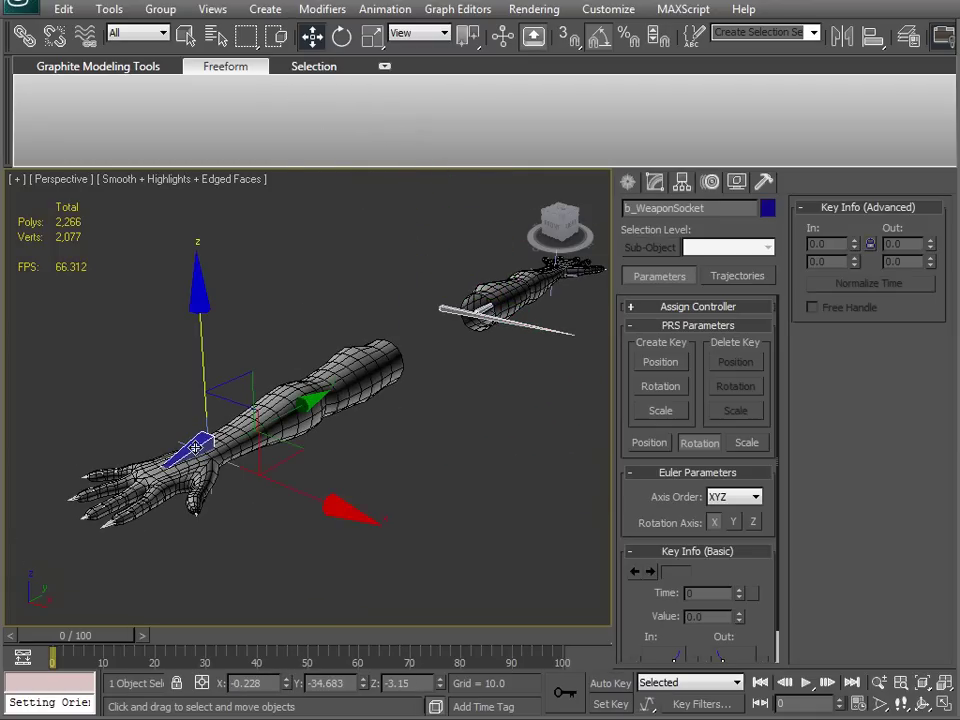
{"action": "left_click", "coordinate": [24, 36]}
{"action": "left_click_drag", "start_coordinate": [199, 443], "coordinate": [547, 340]}
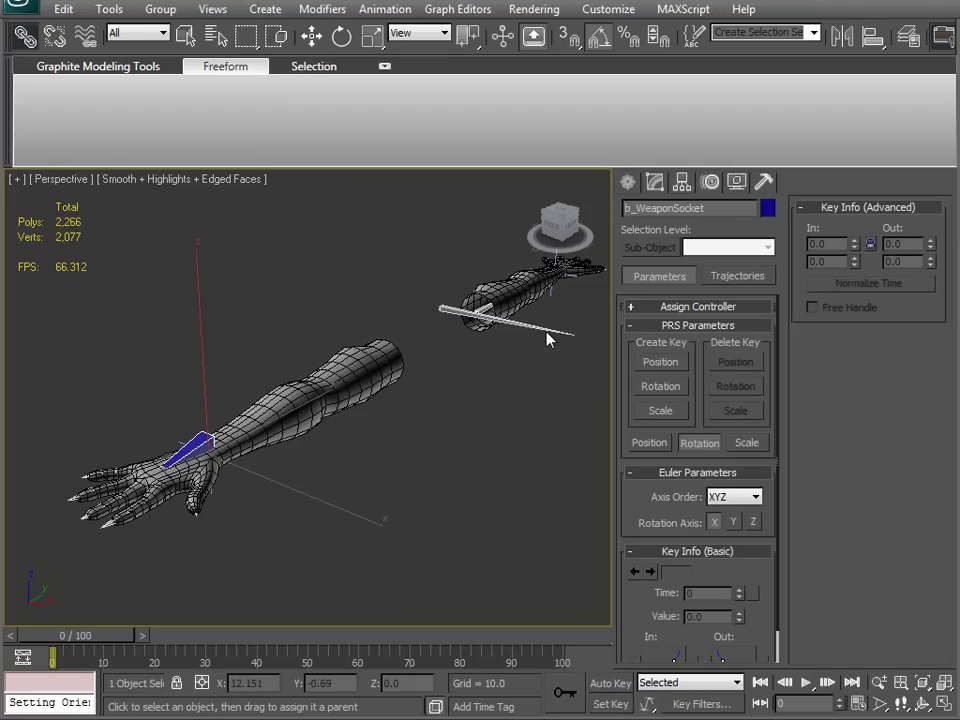
Step: Test the new link by moving b_Root temporarily along the vertical axis without keeping the move
{"action": "middle_click_drag", "start_coordinate": [448, 413], "coordinate": [421, 416]}
{"action": "key", "text": "w"}
{"action": "left_click", "coordinate": [425, 319]}
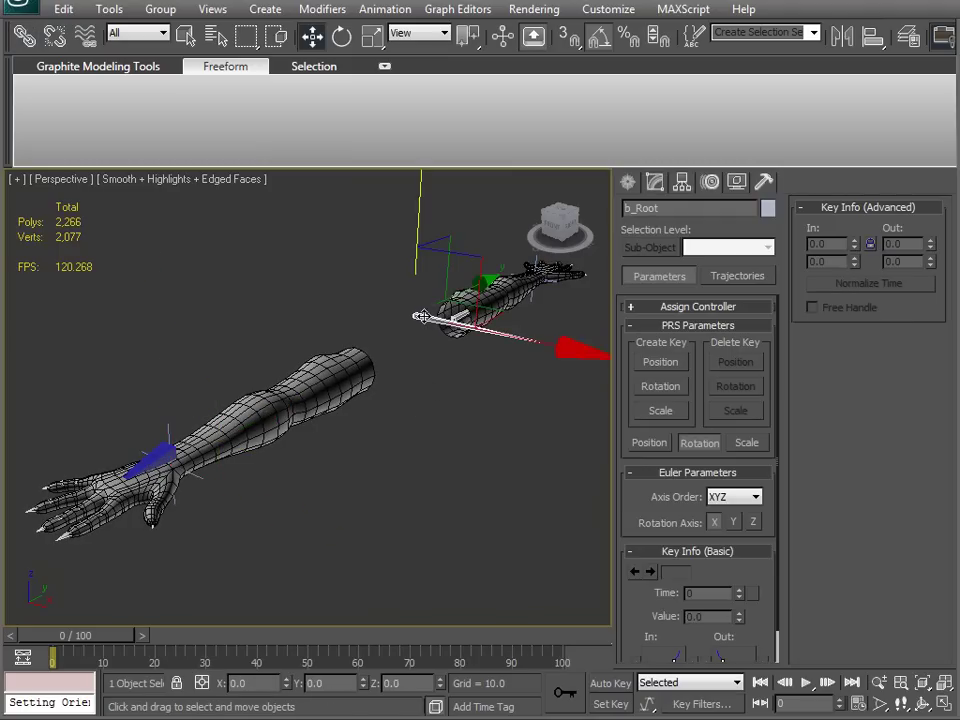
{"action": "left_click_drag", "start_coordinate": [422, 209], "coordinate": [557, 122]}
Step: Recall the Character selection set and examine whether it includes the weapon socket bone, then clear the selection
{"action": "left_click", "coordinate": [813, 32]}
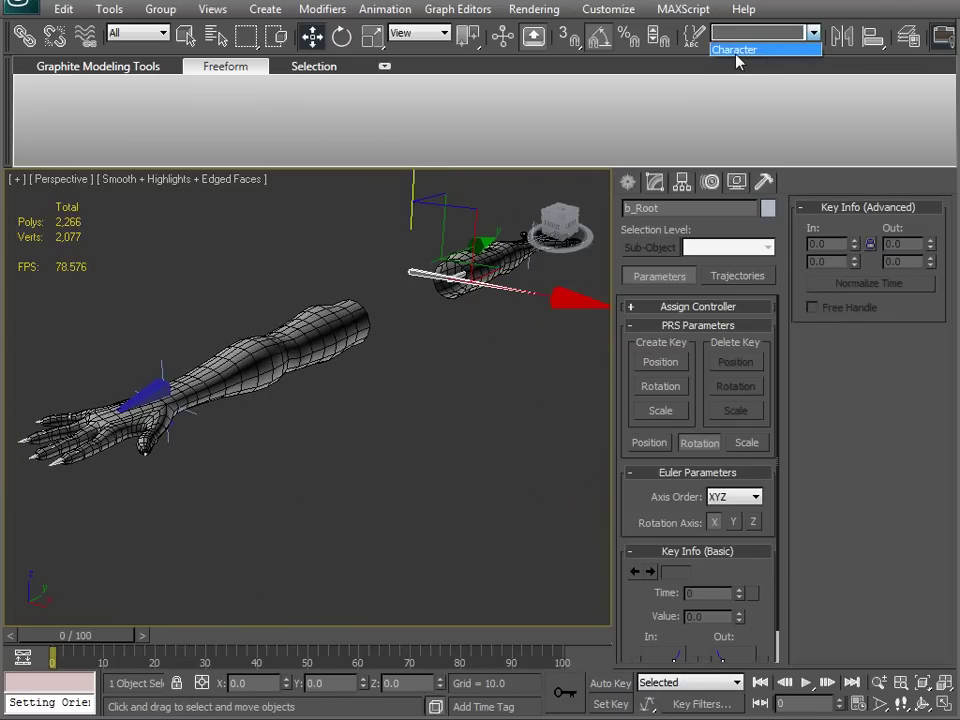
{"action": "left_click", "coordinate": [740, 48]}
{"action": "middle_click_drag", "start_coordinate": [169, 390], "coordinate": [236, 389]}
{"action": "scroll", "coordinate": [236, 389], "scroll_direction": "up", "scroll_amount": 5}
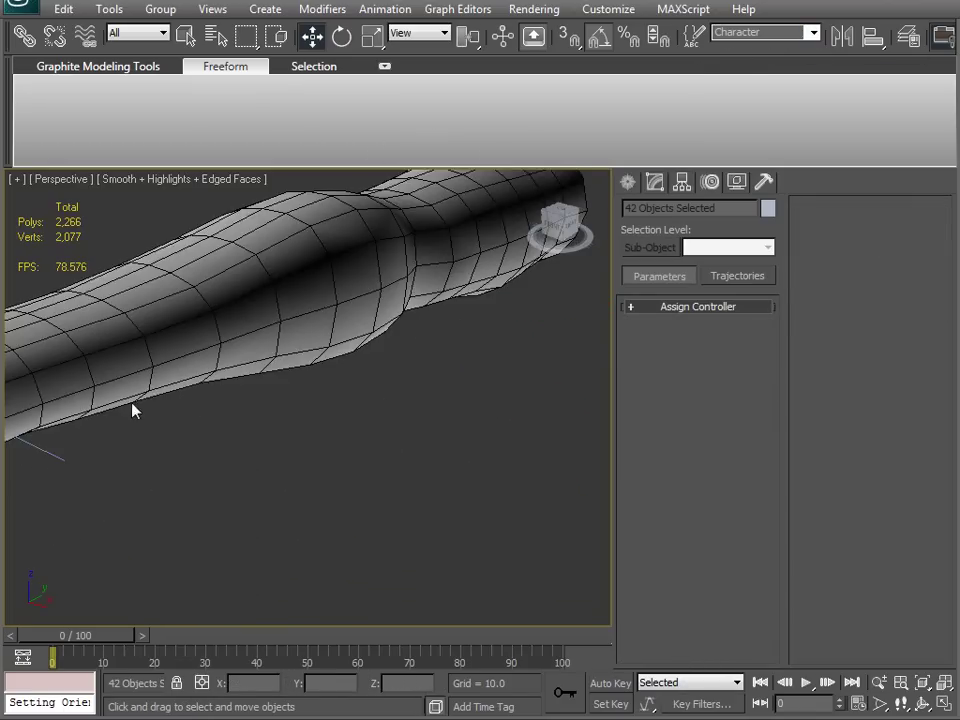
{"action": "middle_click_drag", "start_coordinate": [133, 408], "coordinate": [324, 408]}
{"action": "key", "text": "ctrl+d"}
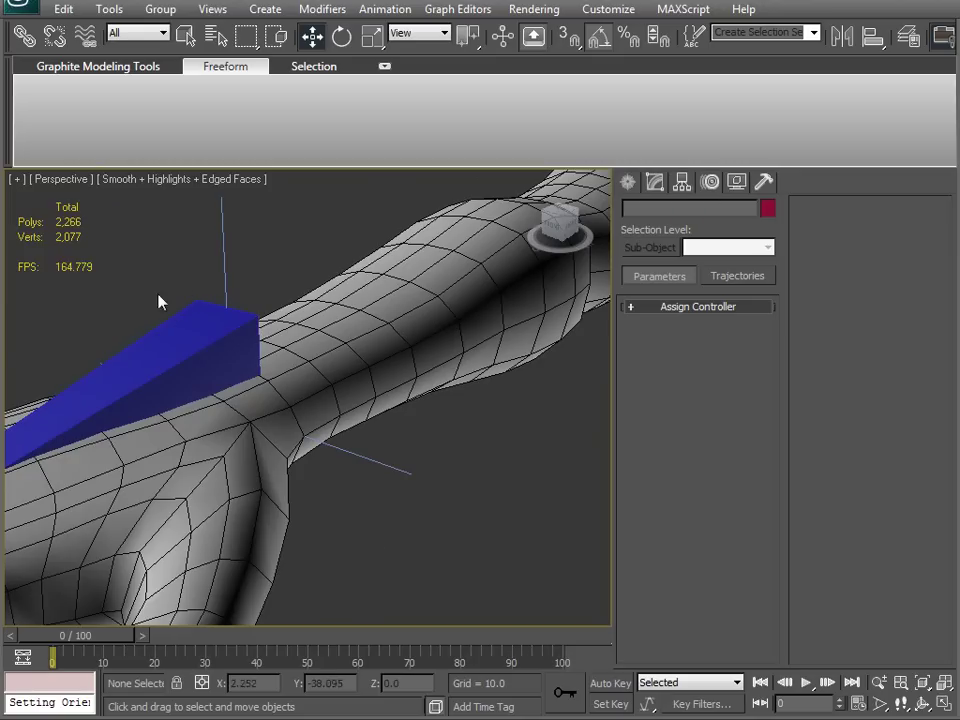
{"action": "left_click", "coordinate": [813, 32]}
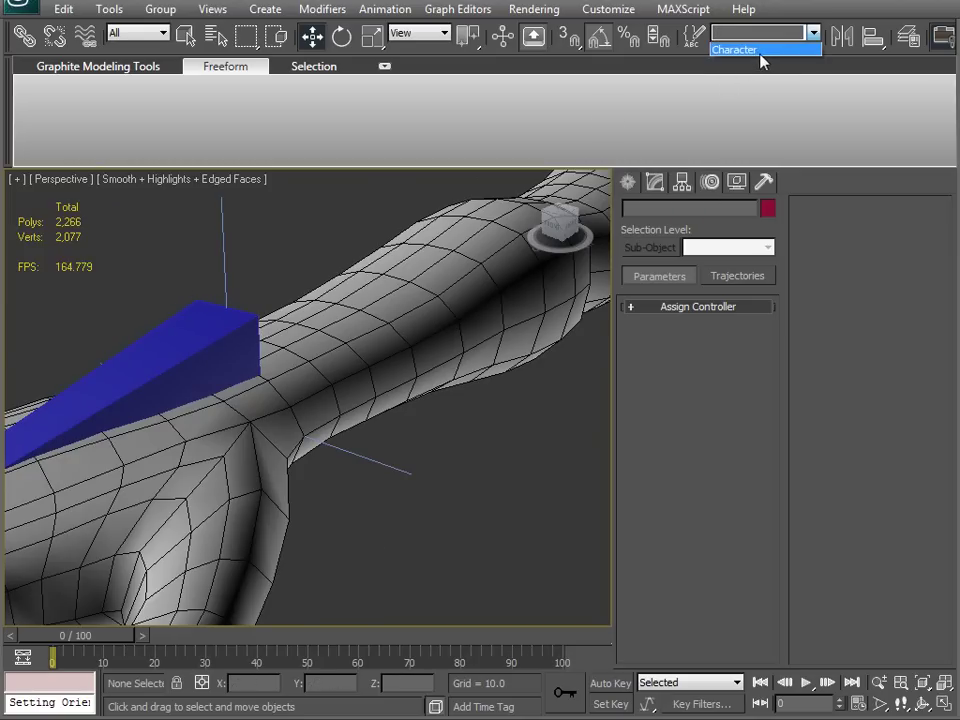
{"action": "left_click", "coordinate": [760, 50]}
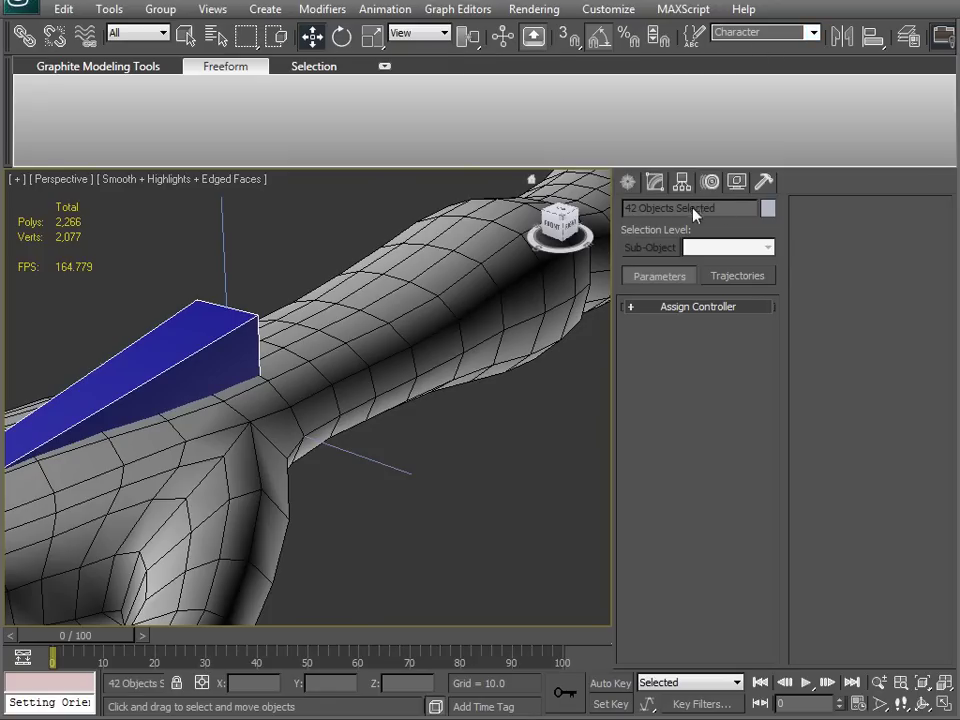
{"action": "scroll", "coordinate": [343, 343], "scroll_direction": "down", "scroll_amount": 5}
{"action": "left_click", "coordinate": [396, 443]}
{"action": "middle_click_drag", "start_coordinate": [396, 443], "coordinate": [377, 431]}
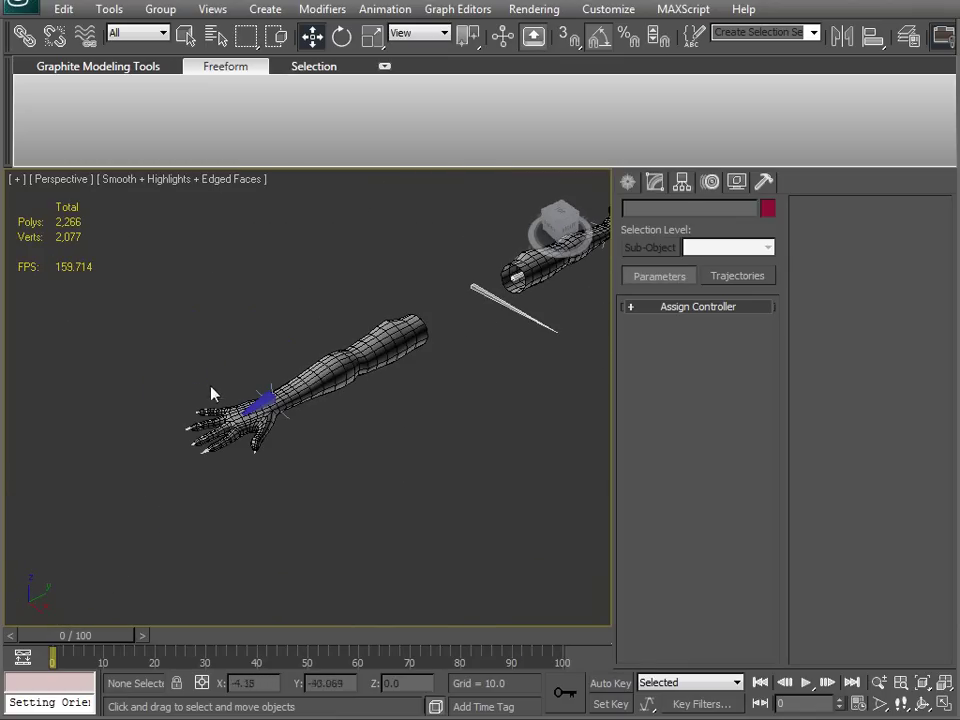
Step: Try moving the b_WeaponSocket bone in the horizontal plane, then undo the move
{"action": "left_click", "coordinate": [258, 401]}
{"action": "middle_click_drag", "start_coordinate": [258, 401], "coordinate": [320, 398], "text": "alt"}
{"action": "left_click_drag", "start_coordinate": [328, 397], "coordinate": [428, 403]}
{"action": "key", "text": "ctrl+z"}
{"action": "middle_click_drag", "start_coordinate": [403, 472], "coordinate": [309, 527]}
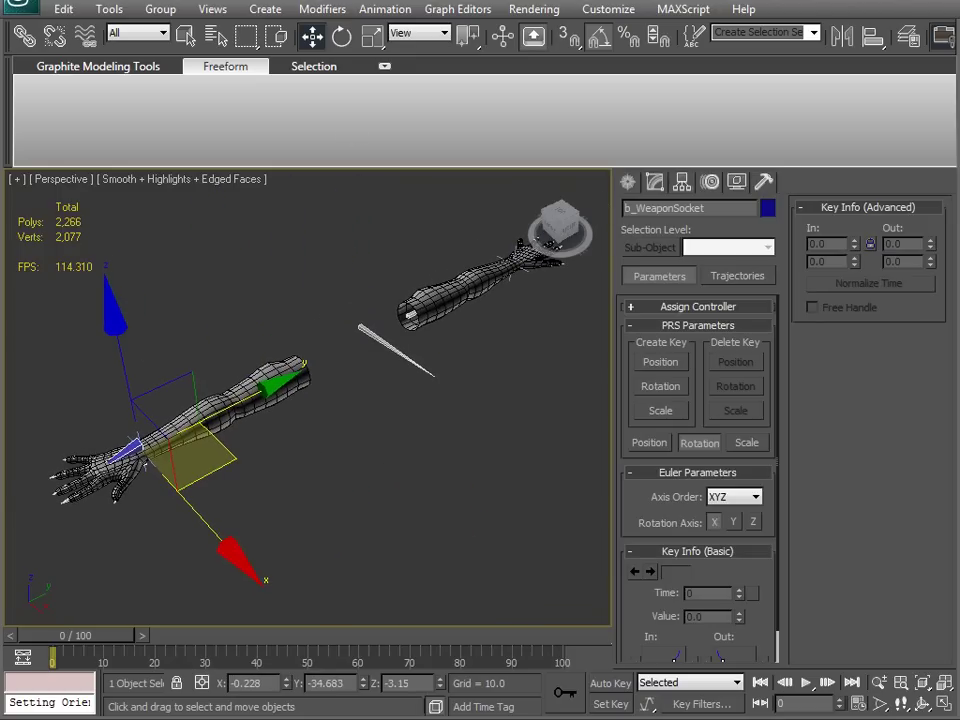
Step: Save the scene under the name 1p_Arms_SkMesh.max in the GLOCK folder
{"action": "left_click", "coordinate": [22, 10]}
{"action": "left_click", "coordinate": [80, 208]}
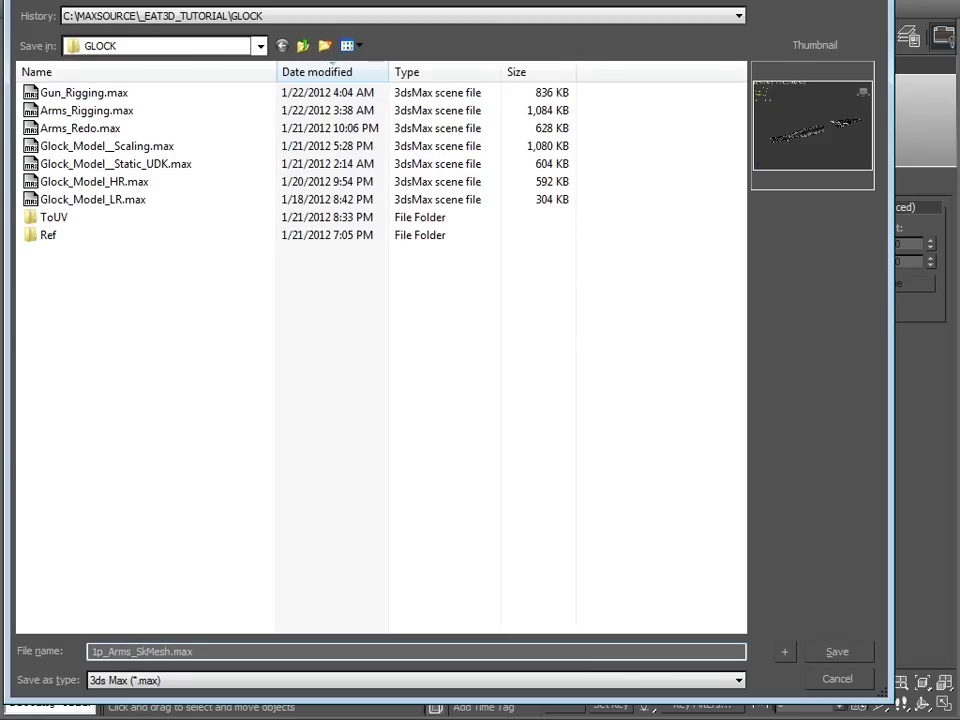
{"action": "left_click", "coordinate": [846, 657]}
Step: Start a merge into the scene and open Gun_Rigging.max from the GLOCK folder as its source
{"action": "middle_click_drag", "start_coordinate": [373, 413], "coordinate": [381, 442], "text": "alt"}
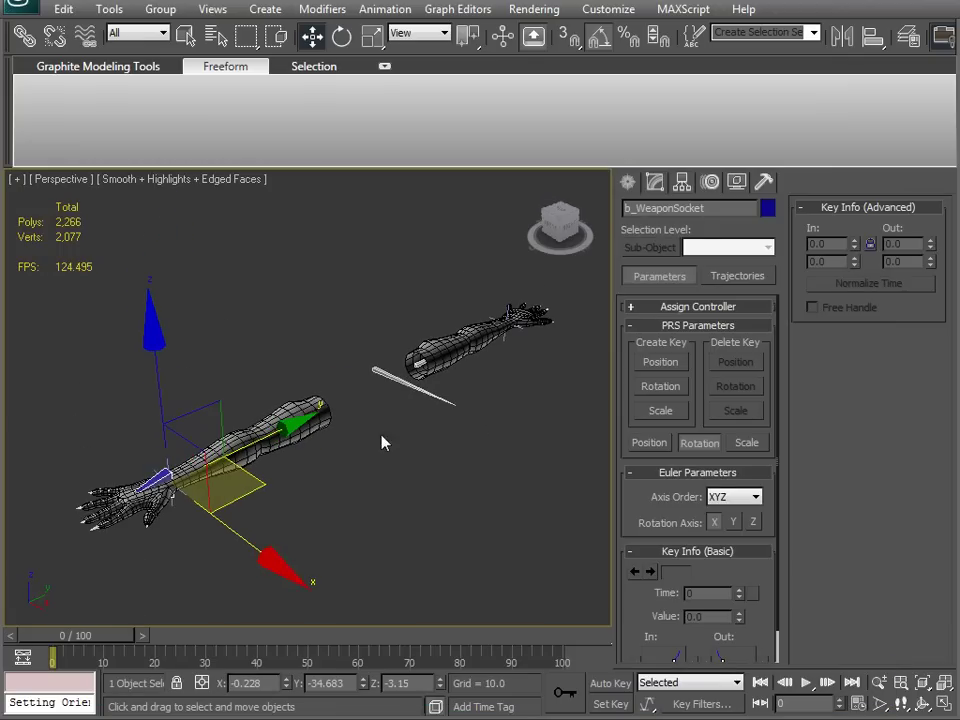
{"action": "middle_click_drag", "start_coordinate": [230, 485], "coordinate": [326, 442]}
{"action": "left_click", "coordinate": [28, 11]}
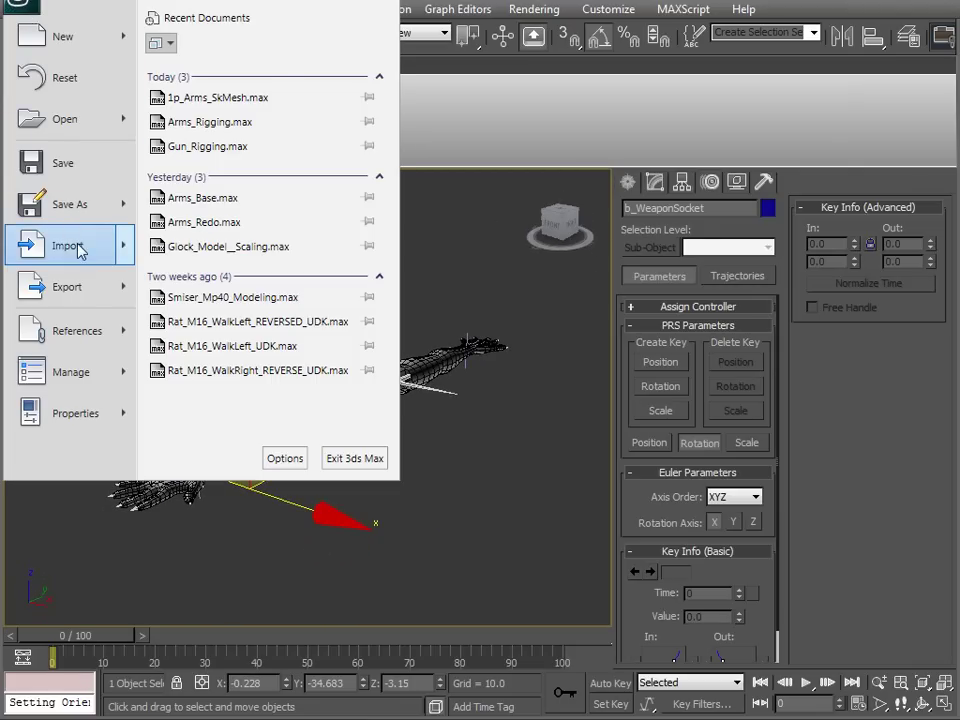
{"action": "mouse_move", "coordinate": [71, 251]}
{"action": "left_click", "coordinate": [221, 143]}
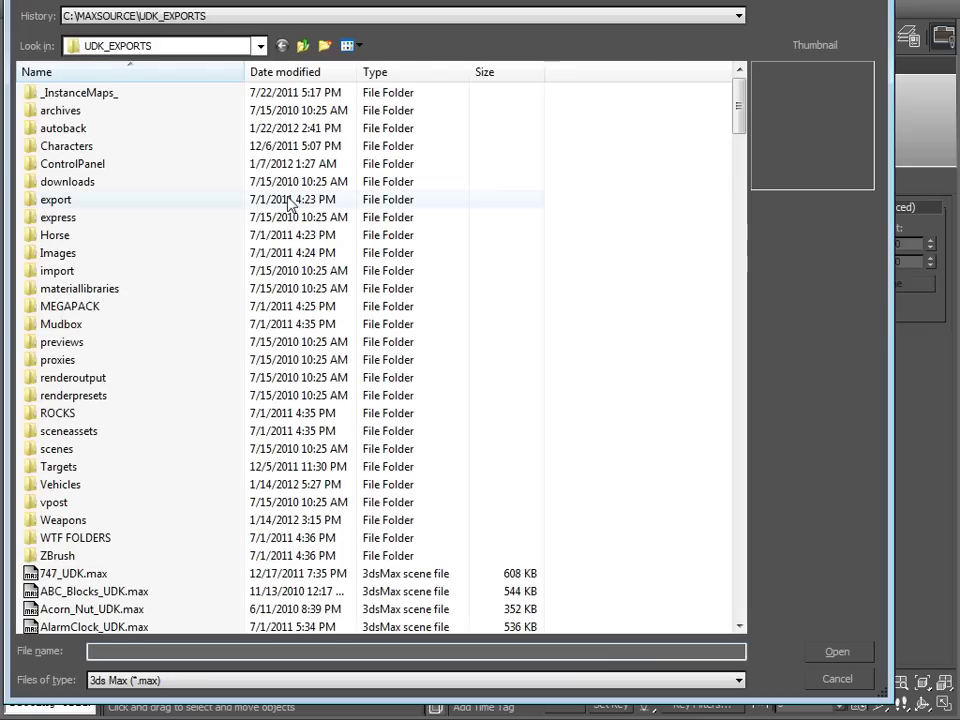
{"action": "left_click", "coordinate": [205, 17]}
{"action": "left_click", "coordinate": [195, 45]}
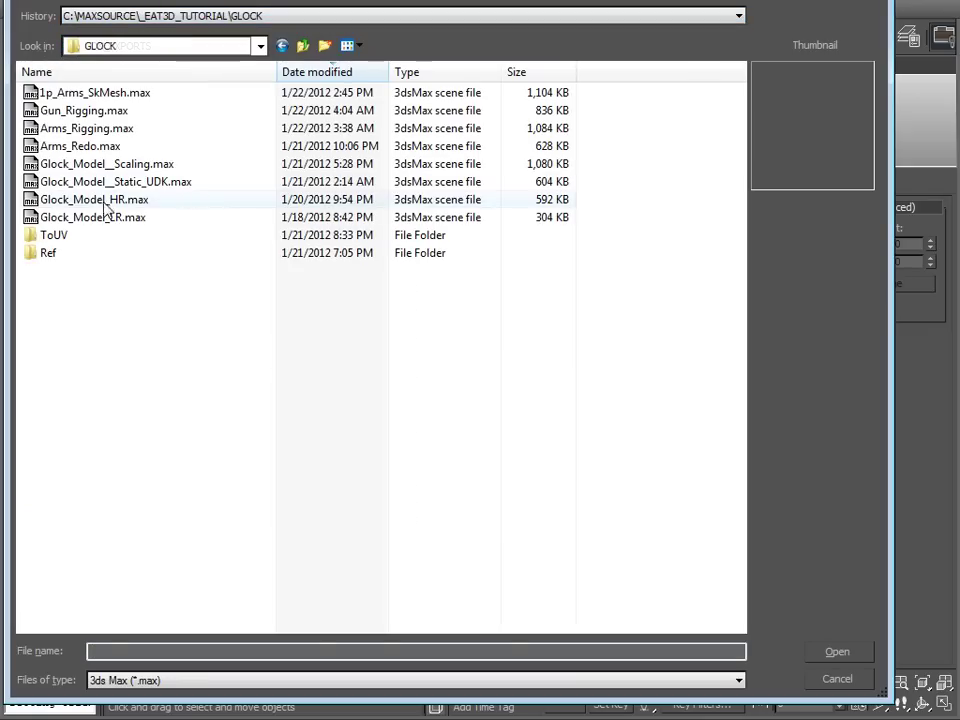
{"action": "left_click", "coordinate": [75, 112]}
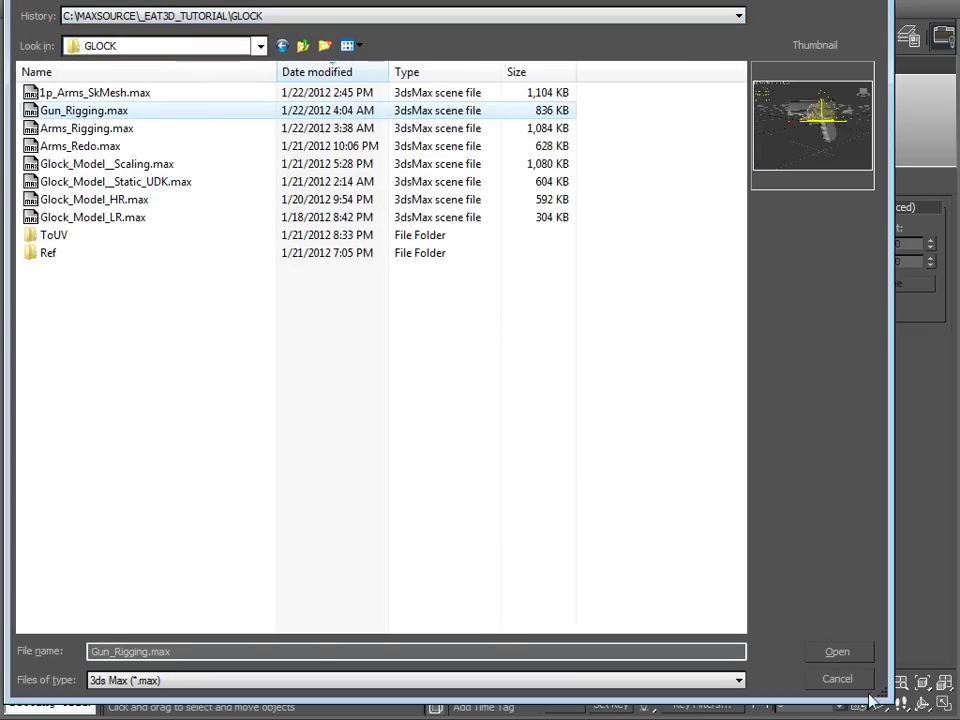
{"action": "left_click", "coordinate": [836, 652]}
Step: Merge the seven gun rig objects into the arms scene, using the scene material for the duplicate material name
{"action": "left_click_drag", "start_coordinate": [365, 215], "coordinate": [340, 295]}
{"action": "left_click", "coordinate": [568, 515]}
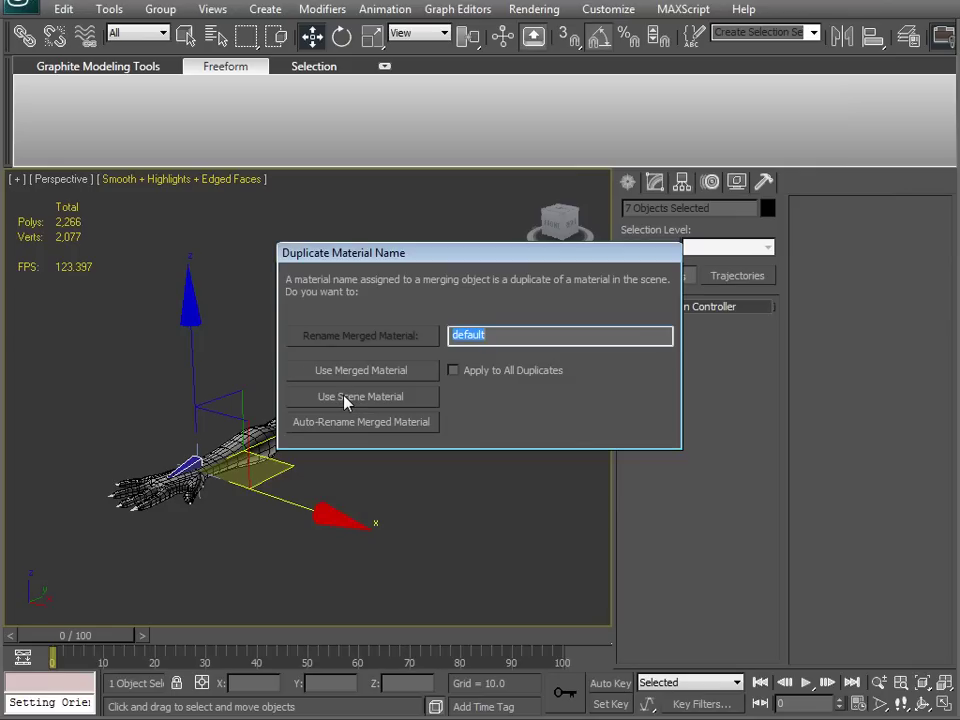
{"action": "left_click", "coordinate": [405, 392]}
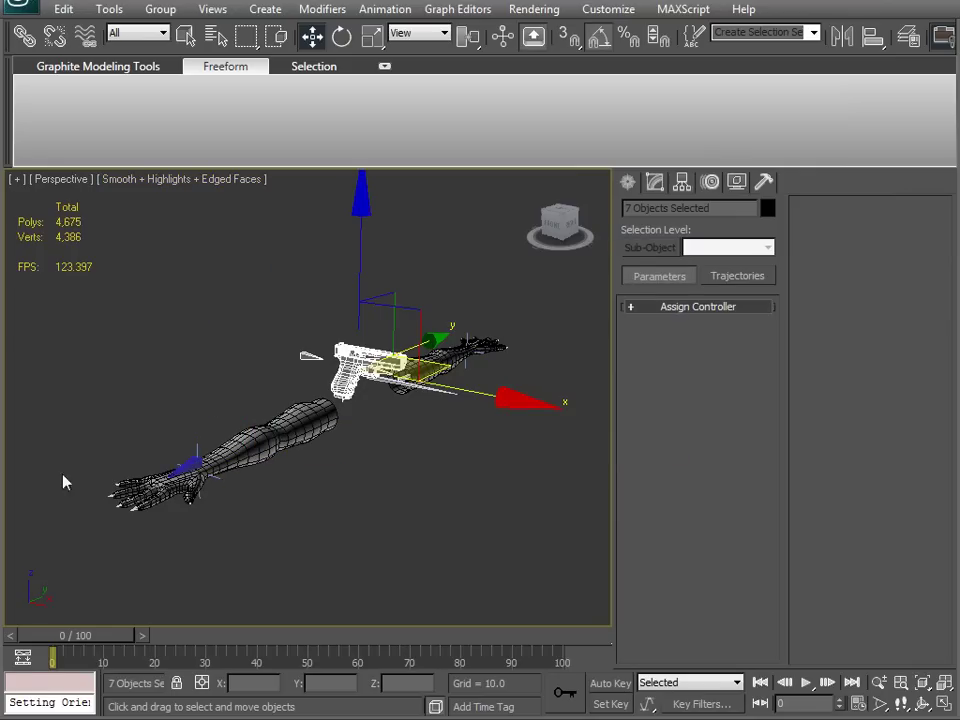
Step: Select the gun's b_WeaponRoot bone and set the rotation reference coordinate system to View
{"action": "left_click", "coordinate": [322, 444]}
{"action": "mouse_move", "coordinate": [371, 444]}
{"action": "middle_mouse_down", "text": "alt"}
{"action": "mouse_move", "coordinate": [306, 418]}
{"action": "mouse_move", "coordinate": [240, 416]}
{"action": "mouse_move", "coordinate": [431, 406]}
{"action": "mouse_move", "coordinate": [302, 359]}
{"action": "mouse_move", "coordinate": [338, 303]}
{"action": "mouse_move", "coordinate": [388, 396]}
{"action": "mouse_move", "coordinate": [366, 538]}
{"action": "mouse_move", "coordinate": [405, 459]}
{"action": "mouse_move", "coordinate": [379, 456]}
{"action": "mouse_move", "coordinate": [358, 493]}
{"action": "mouse_move", "coordinate": [368, 462]}
{"action": "middle_mouse_up", "text": "alt"}
{"action": "left_click", "coordinate": [247, 354]}
{"action": "middle_click_drag", "start_coordinate": [414, 380], "coordinate": [320, 418], "text": "alt"}
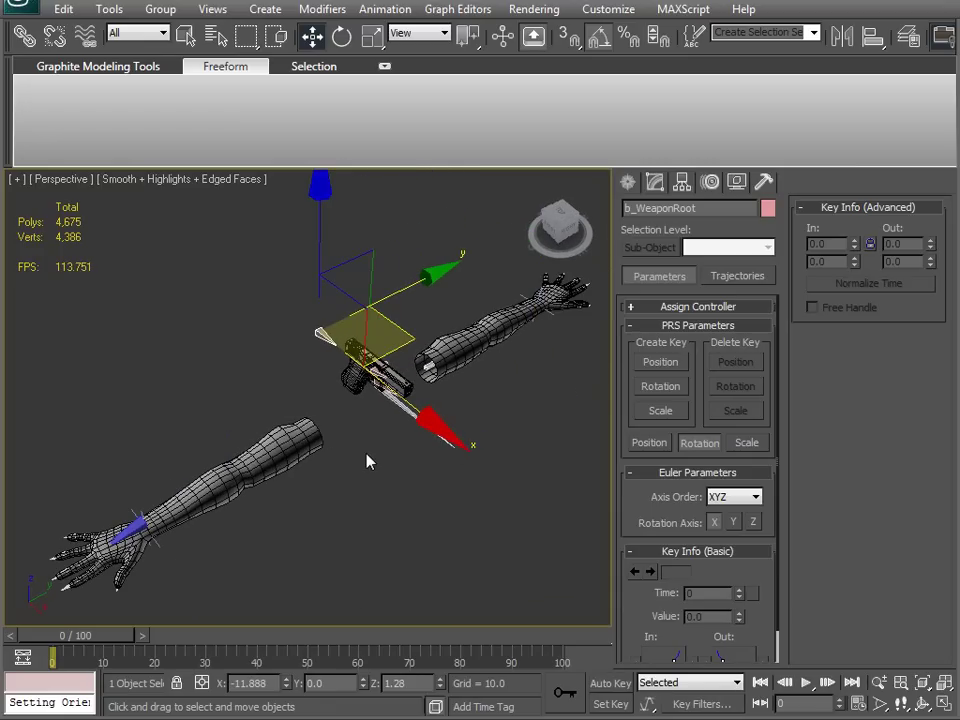
{"action": "key", "text": "e"}
{"action": "left_click", "coordinate": [420, 33]}
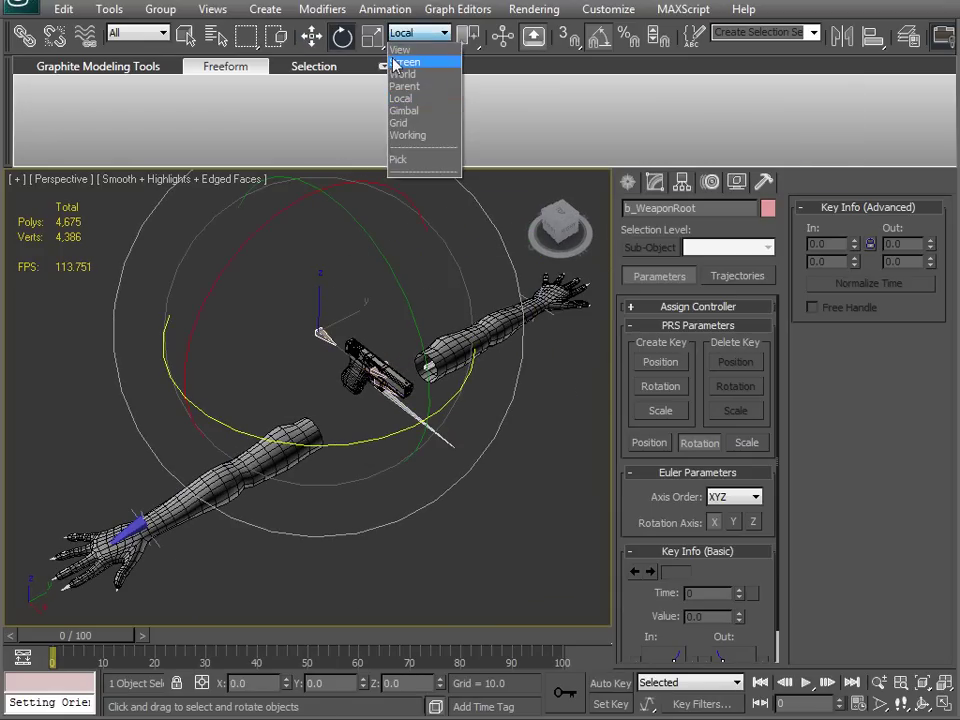
{"action": "left_click", "coordinate": [400, 46]}
Step: Align b_WeaponRoot to b_WeaponSocket, pivot to pivot in X, Y and Z position and in orientation on all three axes
{"action": "key", "text": "z"}
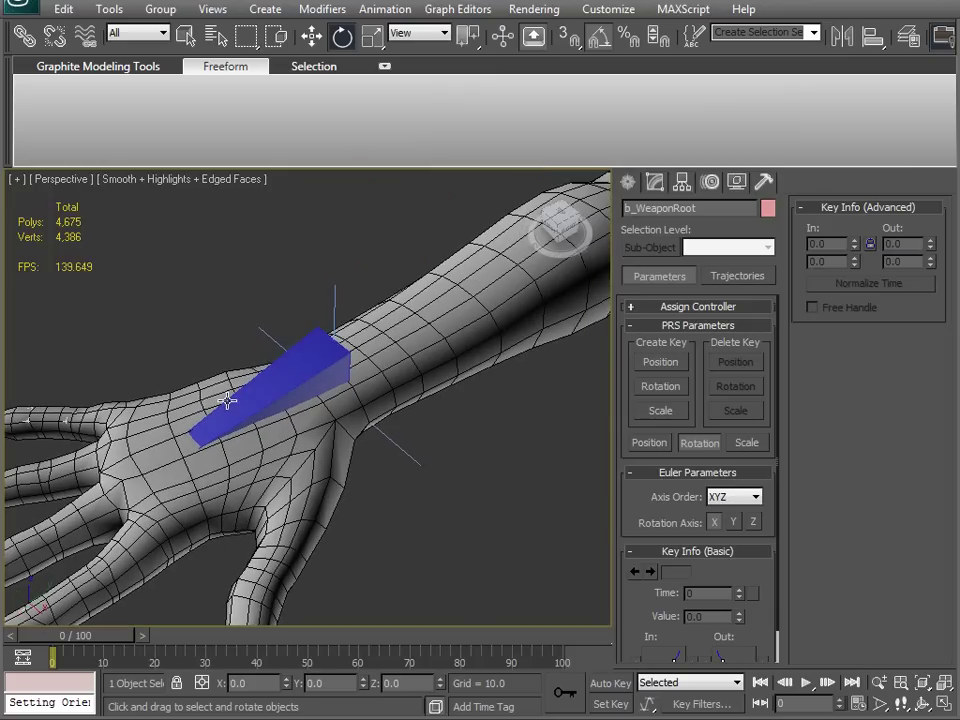
{"action": "middle_click_drag", "start_coordinate": [405, 391], "coordinate": [333, 427]}
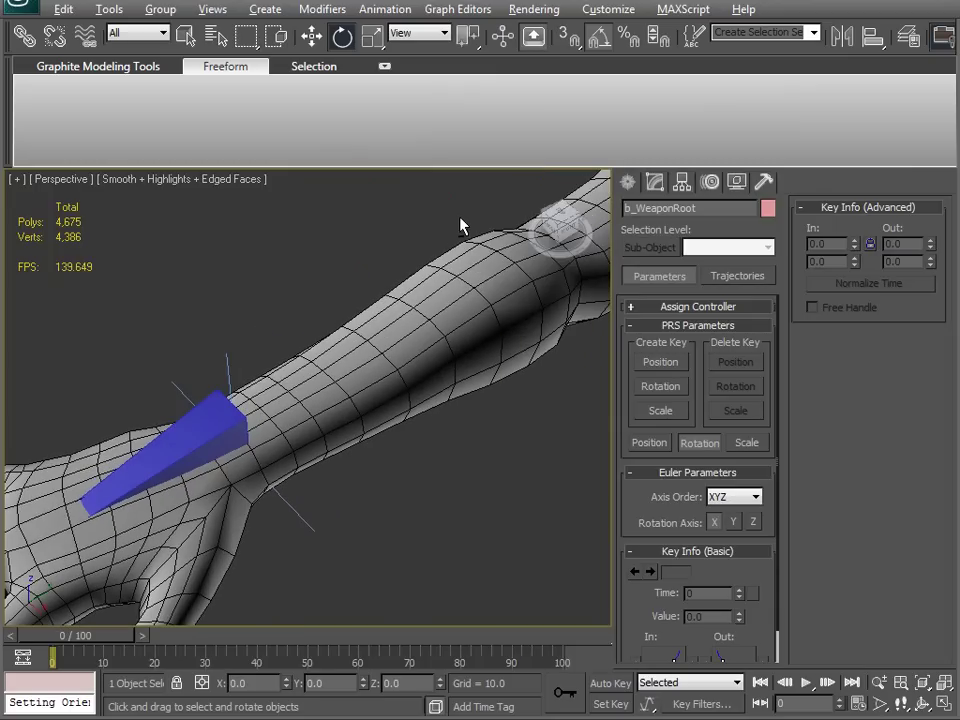
{"action": "key", "text": "alt+a"}
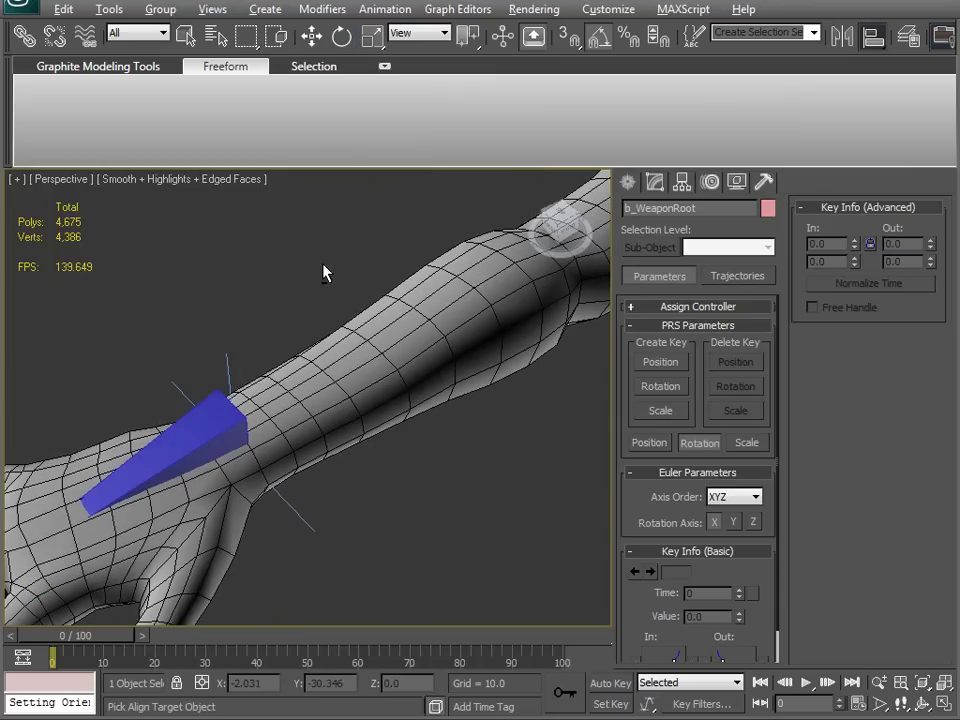
{"action": "left_click", "coordinate": [216, 423]}
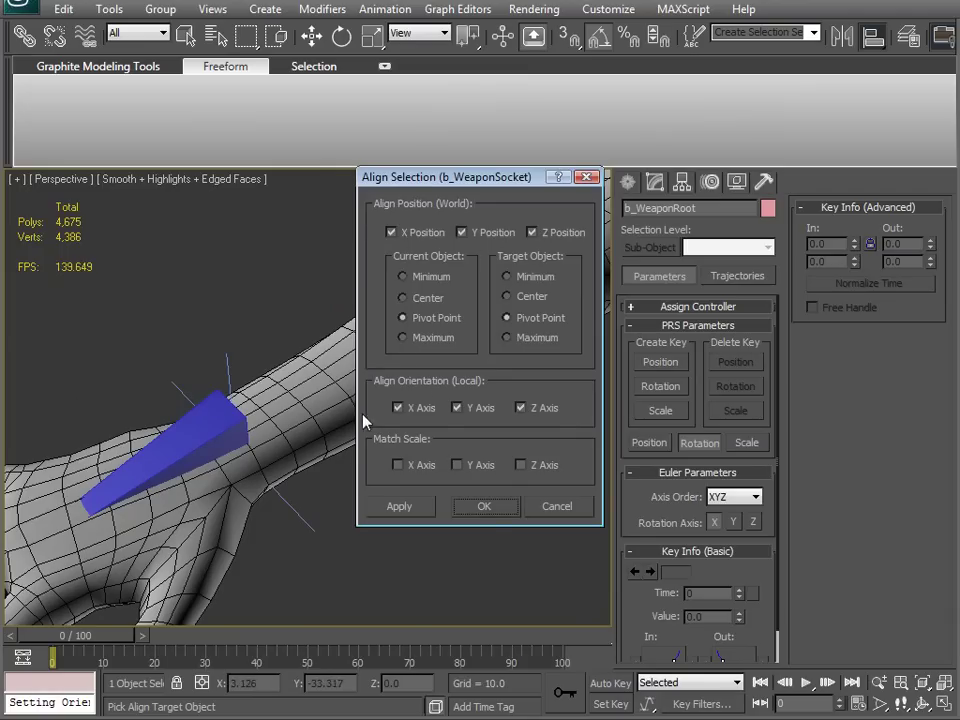
{"action": "left_click", "coordinate": [484, 507]}
Step: Select the b_WeaponAnim bone and rotate it 90 degrees so the gun lies on its side under the hand
{"action": "scroll", "coordinate": [381, 514], "scroll_direction": "down", "scroll_amount": 6}
{"action": "middle_click_drag", "start_coordinate": [374, 460], "coordinate": [338, 445], "text": "alt"}
{"action": "scroll", "coordinate": [386, 462], "scroll_direction": "up", "scroll_amount": 5}
{"action": "middle_click_drag", "start_coordinate": [405, 493], "coordinate": [399, 419], "text": "alt"}
{"action": "middle_click_drag", "start_coordinate": [343, 447], "coordinate": [318, 442], "text": "alt"}
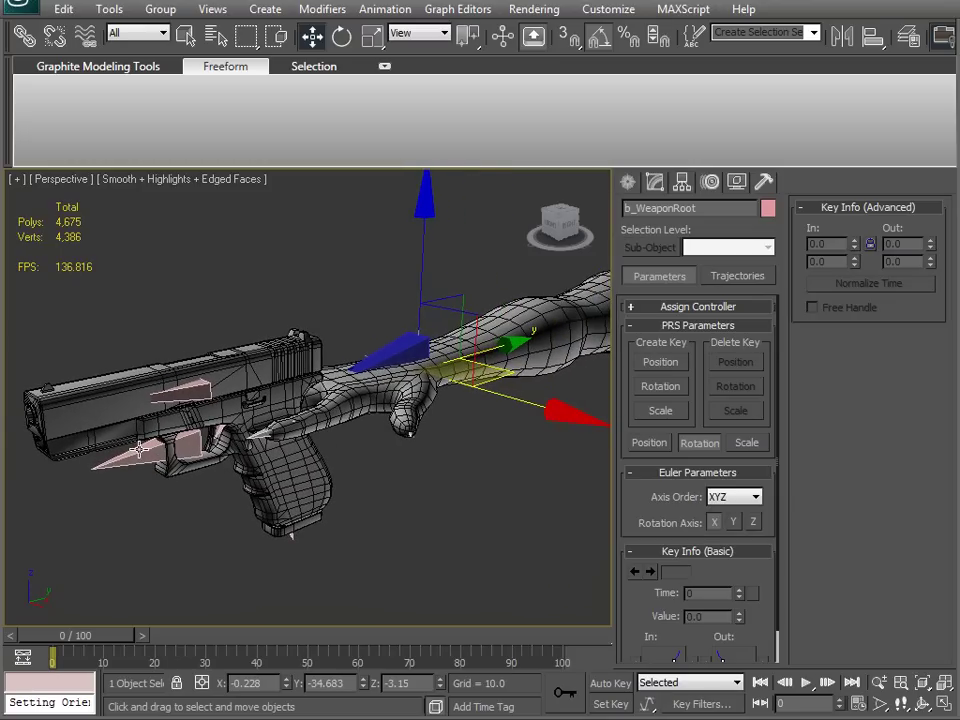
{"action": "left_click", "coordinate": [141, 452]}
{"action": "key", "text": "e"}
{"action": "left_click_drag", "start_coordinate": [192, 270], "coordinate": [403, 430]}
Step: Move b_WeaponAnim slightly along the vertical axis to fit the gun against the palm
{"action": "key", "text": "w"}
{"action": "middle_click_drag", "start_coordinate": [403, 430], "coordinate": [395, 360], "text": "alt"}
{"action": "mouse_move", "coordinate": [310, 398]}
{"action": "left_mouse_down"}
{"action": "mouse_move", "coordinate": [306, 429]}
{"action": "mouse_move", "coordinate": [304, 402]}
{"action": "left_mouse_up"}
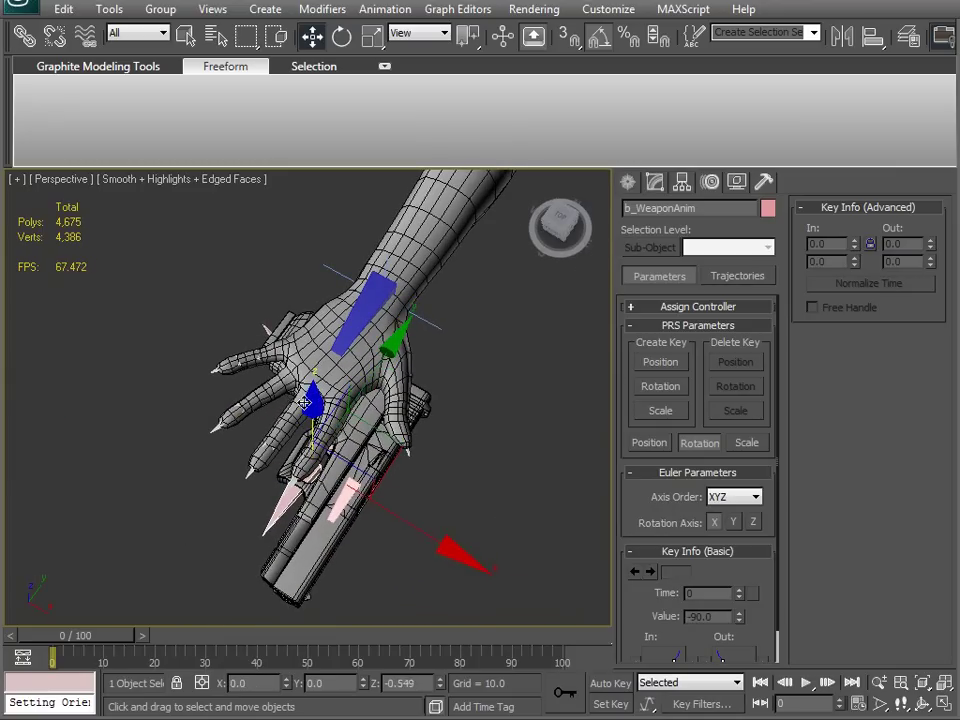
{"action": "middle_click_drag", "start_coordinate": [371, 304], "coordinate": [317, 401], "text": "alt"}
{"action": "scroll", "coordinate": [310, 375], "scroll_direction": "up", "scroll_amount": 5}
{"action": "scroll", "coordinate": [310, 375], "scroll_direction": "down", "scroll_amount": 5}
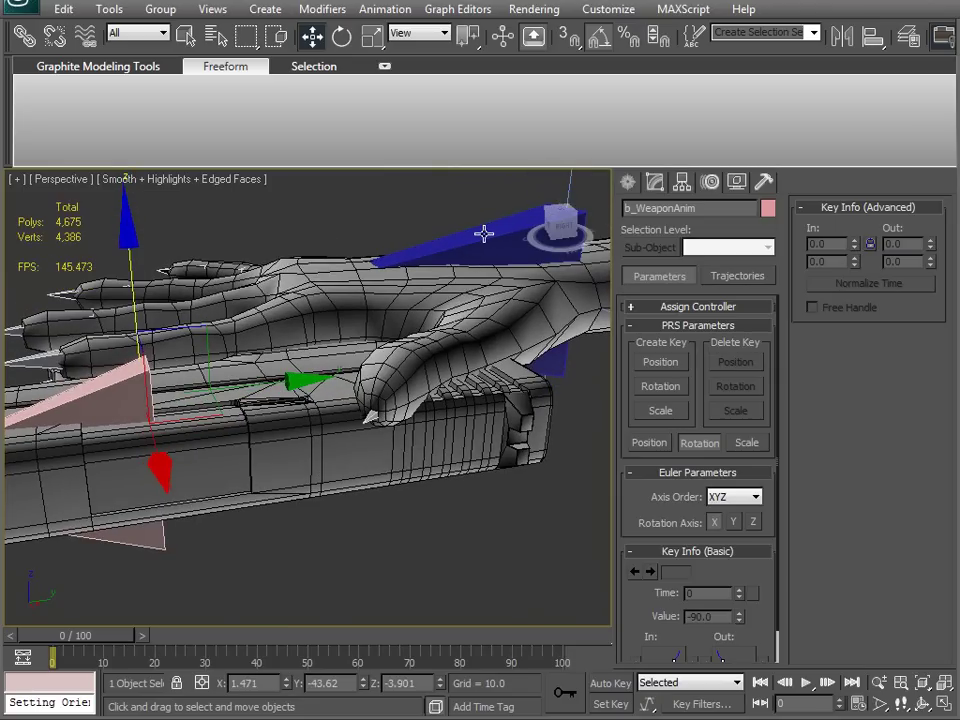
Step: Examine in wireframe how the b_WeaponRoot and b_WeaponSocket bones line up at the wrist
{"action": "key", "text": "F3"}
{"action": "middle_click_drag", "start_coordinate": [491, 266], "coordinate": [405, 389]}
{"action": "middle_click_drag", "start_coordinate": [389, 314], "coordinate": [339, 363], "text": "alt"}
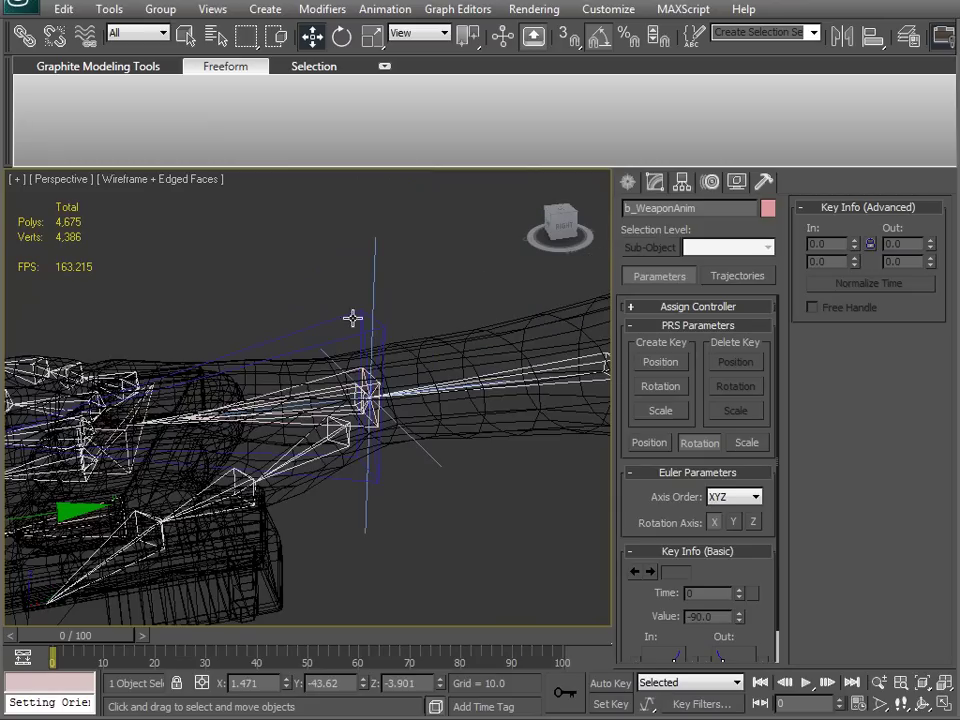
{"action": "scroll", "coordinate": [318, 324], "scroll_direction": "up", "scroll_amount": 3}
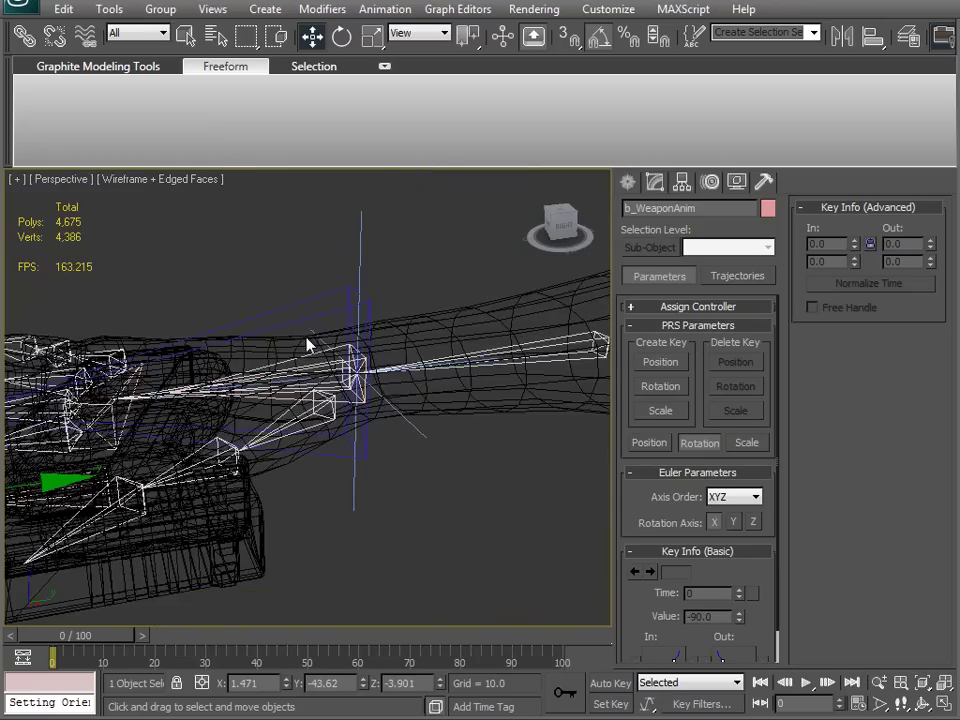
{"action": "left_click", "coordinate": [362, 459]}
{"action": "left_click", "coordinate": [408, 335]}
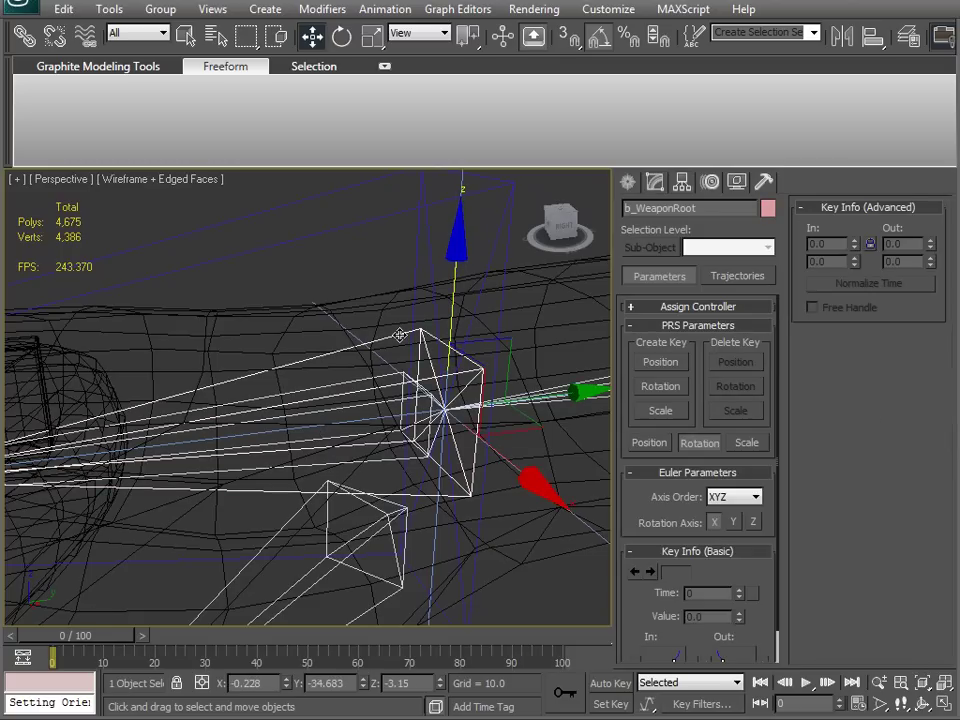
{"action": "left_click", "coordinate": [371, 220]}
{"action": "middle_click_drag", "start_coordinate": [349, 434], "coordinate": [392, 403]}
{"action": "scroll", "coordinate": [413, 373], "scroll_direction": "down", "scroll_amount": 3}
{"action": "middle_click_drag", "start_coordinate": [327, 475], "coordinate": [395, 431]}
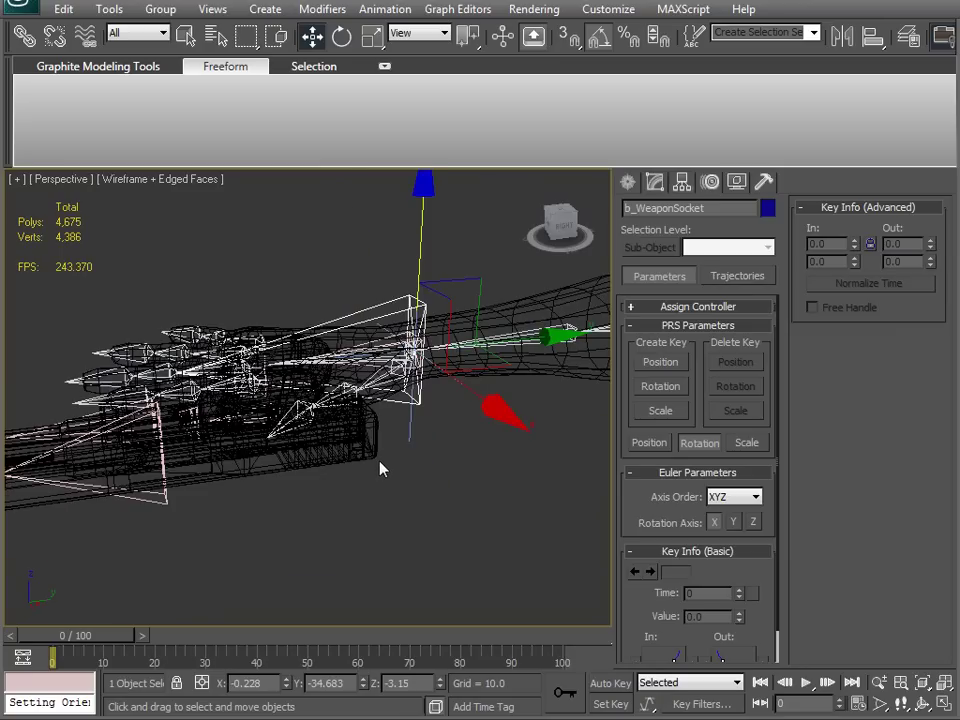
{"action": "key", "text": "F3"}
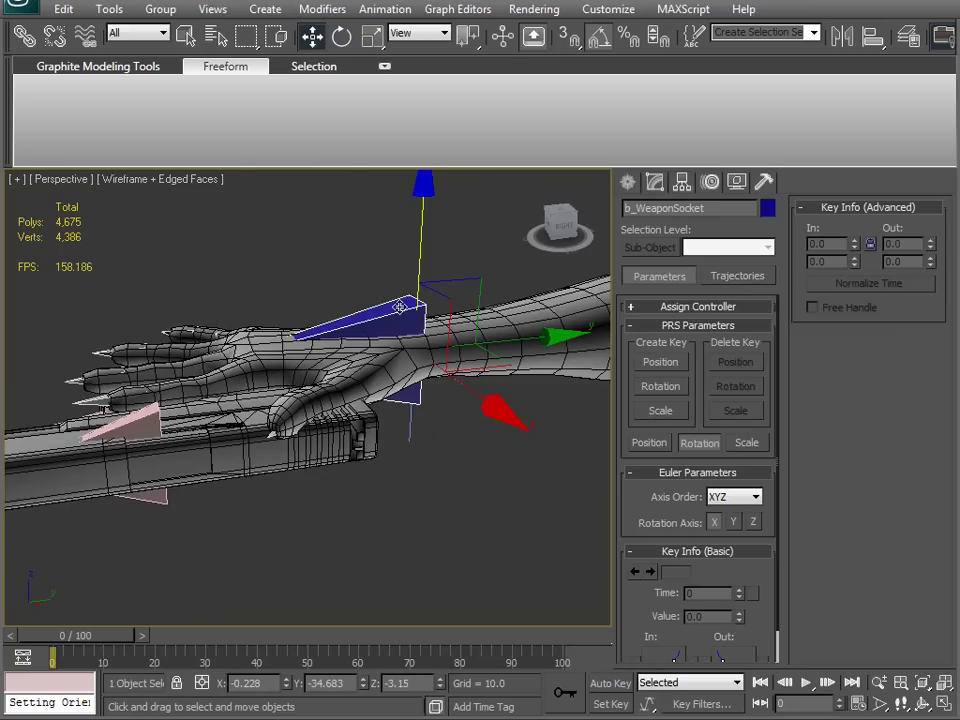
Step: Examine the shaded hand and gun from several angles, comparing the b_WeaponSocket and b_WeaponAnim bones
{"action": "left_click", "coordinate": [408, 212]}
{"action": "left_click", "coordinate": [408, 306]}
{"action": "middle_click_drag", "start_coordinate": [351, 317], "coordinate": [271, 600], "text": "alt"}
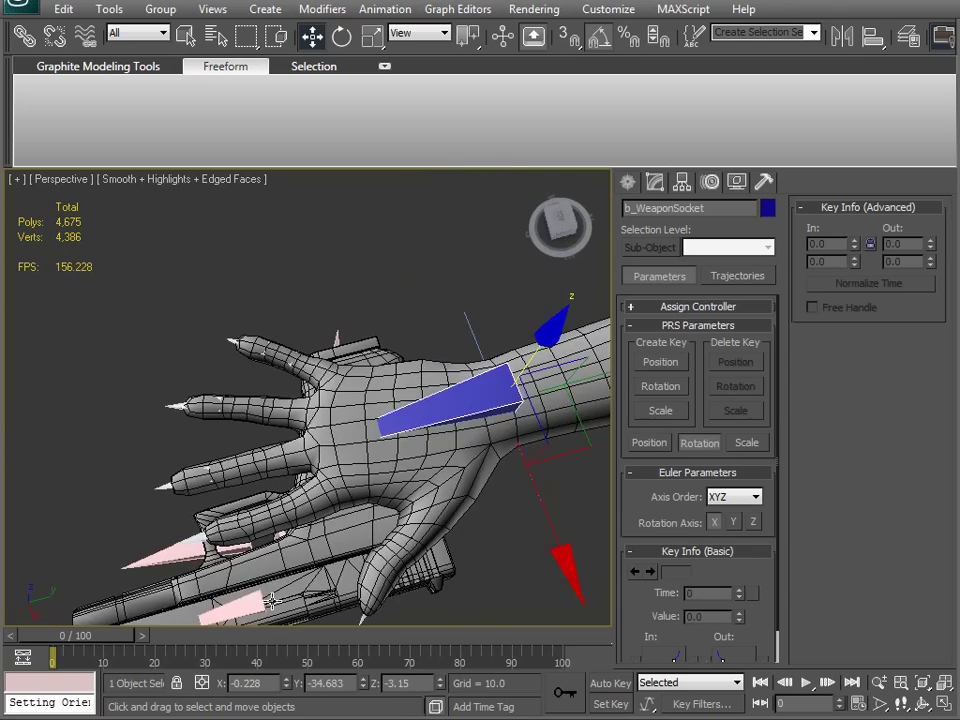
{"action": "left_click", "coordinate": [182, 561]}
{"action": "middle_click_drag", "start_coordinate": [182, 561], "coordinate": [243, 477], "text": "alt"}
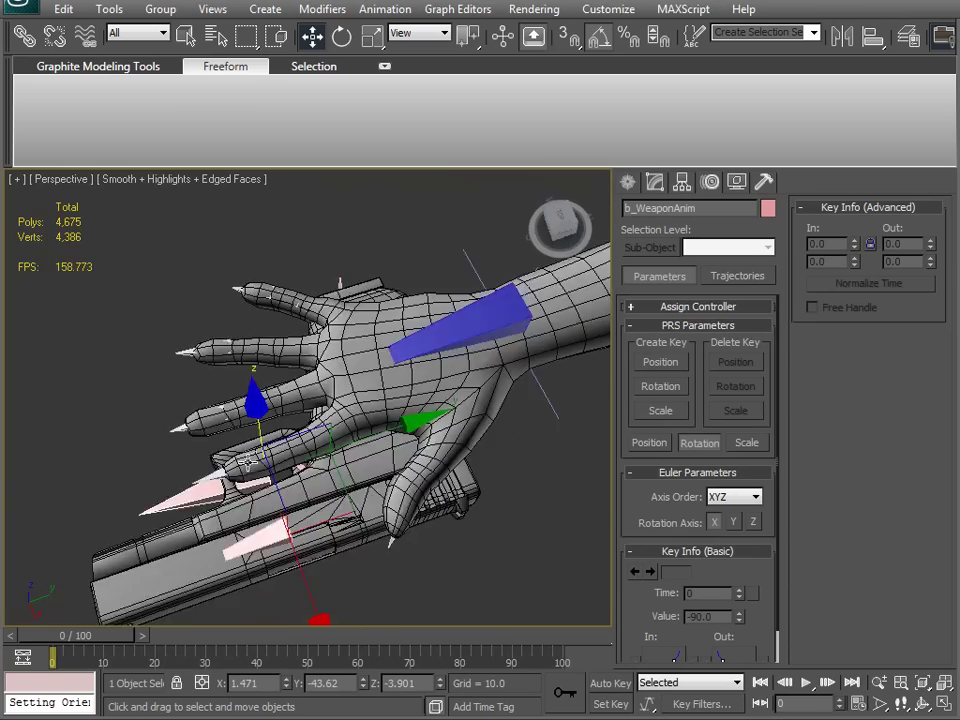
{"action": "scroll", "coordinate": [257, 469], "scroll_direction": "up", "scroll_amount": 5}
{"action": "middle_click_drag", "start_coordinate": [287, 529], "coordinate": [323, 469]}
{"action": "scroll", "coordinate": [313, 476], "scroll_direction": "down", "scroll_amount": 3}
{"action": "mouse_move", "coordinate": [430, 494]}
{"action": "middle_mouse_down", "text": "alt"}
{"action": "mouse_move", "coordinate": [469, 498]}
{"action": "mouse_move", "coordinate": [360, 439]}
{"action": "mouse_move", "coordinate": [390, 456]}
{"action": "mouse_move", "coordinate": [423, 432]}
{"action": "mouse_move", "coordinate": [457, 447]}
{"action": "middle_mouse_up", "text": "alt"}
Step: Set the rotation reference coordinate system to Local and rotate b_RThumb1 to swing the thumb away from the gun
{"action": "left_click", "coordinate": [508, 359]}
{"action": "key", "text": "F3"}
{"action": "key", "text": "e"}
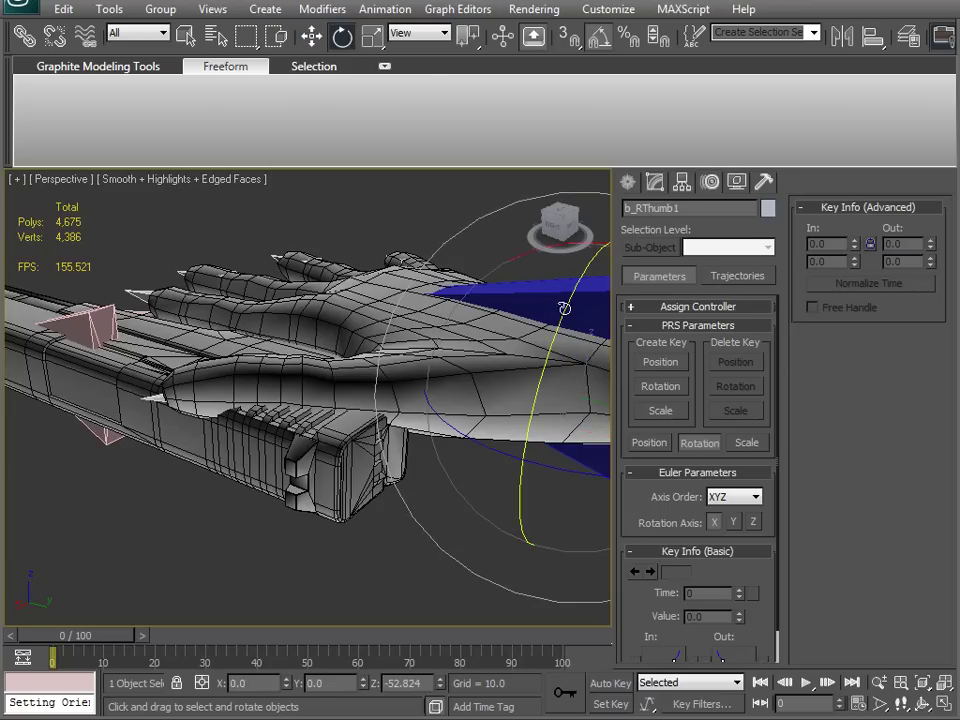
{"action": "left_click", "coordinate": [425, 33]}
{"action": "left_click", "coordinate": [405, 99]}
{"action": "middle_click_drag", "start_coordinate": [300, 300], "coordinate": [540, 242], "text": "alt"}
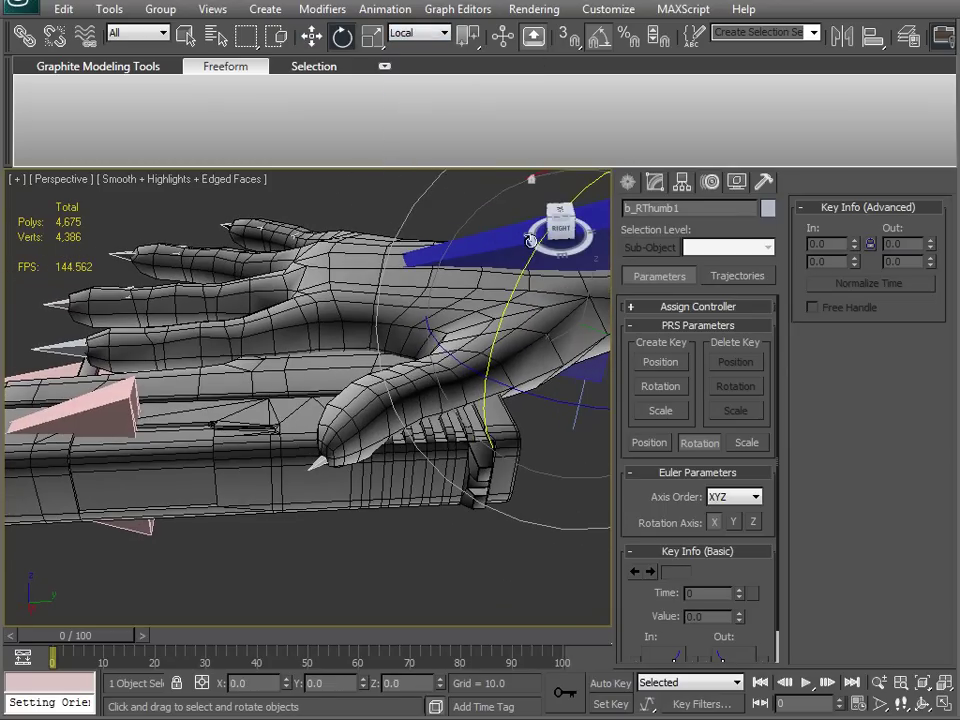
{"action": "left_click_drag", "start_coordinate": [536, 256], "coordinate": [531, 279]}
{"action": "mouse_move", "coordinate": [529, 276]}
{"action": "middle_mouse_down", "text": "alt"}
{"action": "mouse_move", "coordinate": [347, 303]}
{"action": "mouse_move", "coordinate": [347, 332]}
{"action": "middle_mouse_up", "text": "alt"}
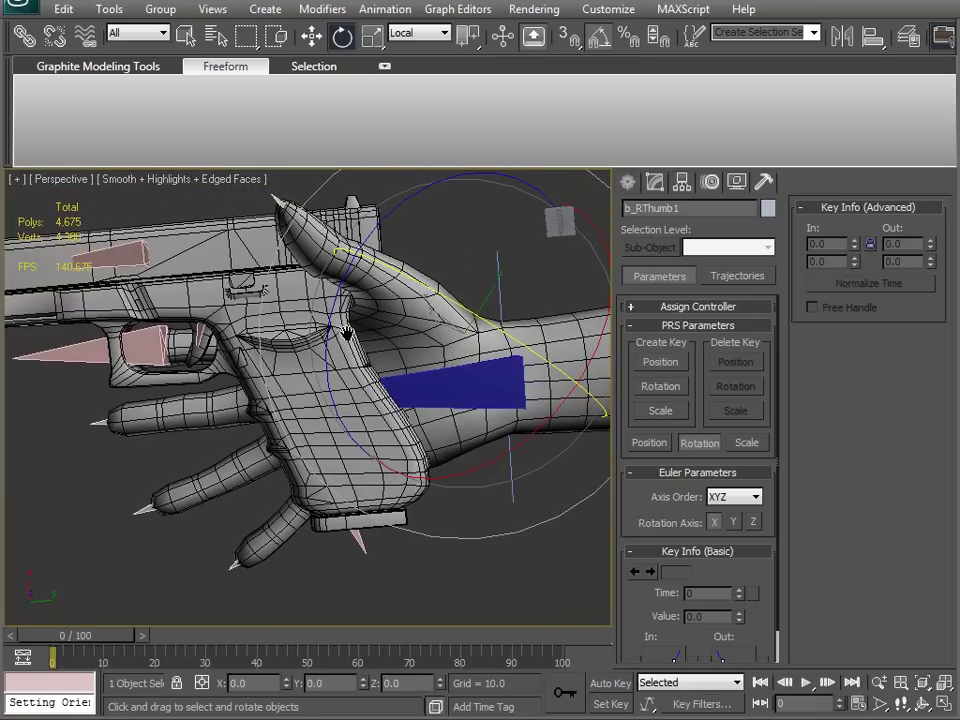
Step: Rotate the right index finger's bones, including b_RFore2 and the fingertip bone, to curl the finger inside the trigger guard
{"action": "key", "text": "F3"}
{"action": "left_click", "coordinate": [372, 278]}
{"action": "key", "text": "F3"}
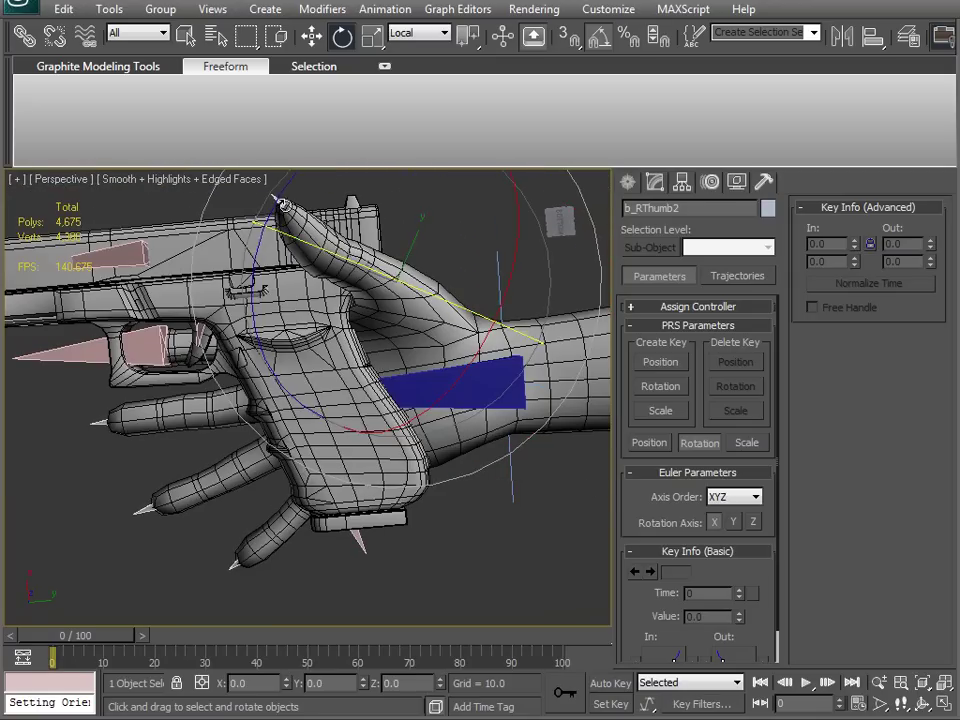
{"action": "middle_click_drag", "start_coordinate": [272, 221], "coordinate": [282, 448], "text": "alt"}
{"action": "left_click", "coordinate": [335, 475]}
{"action": "left_click_drag", "start_coordinate": [236, 354], "coordinate": [228, 378]}
{"action": "middle_click_drag", "start_coordinate": [236, 476], "coordinate": [244, 401], "text": "alt"}
{"action": "scroll", "coordinate": [277, 420], "scroll_direction": "up", "scroll_amount": 4}
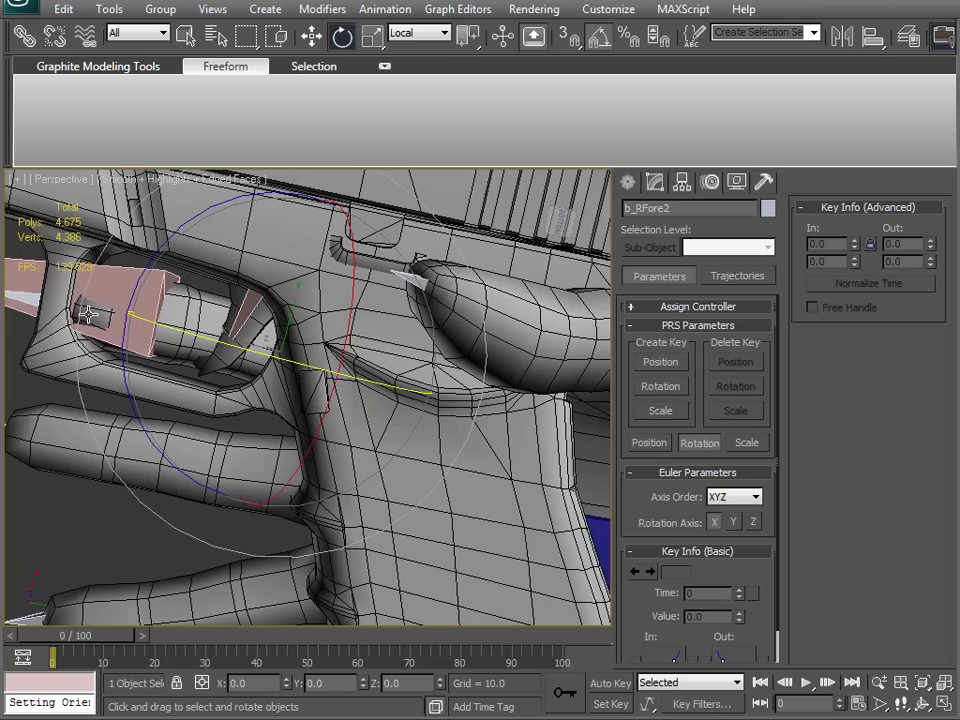
{"action": "left_click", "coordinate": [35, 301]}
{"action": "left_click_drag", "start_coordinate": [131, 327], "coordinate": [178, 352]}
{"action": "middle_click_drag", "start_coordinate": [278, 475], "coordinate": [250, 322]}
Step: Move b_WeaponAnim down about 0.5 units along Z to pull the gun out of the palm mesh
{"action": "left_click", "coordinate": [155, 231]}
{"action": "middle_click_drag", "start_coordinate": [494, 496], "coordinate": [476, 407], "text": "alt"}
{"action": "key", "text": "w"}
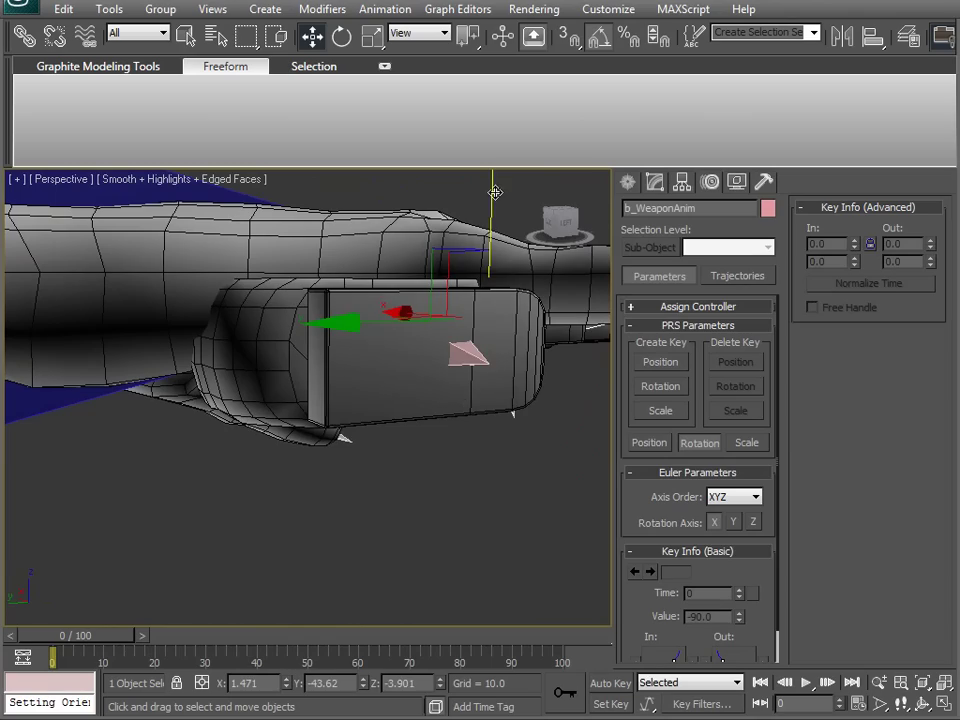
{"action": "left_click_drag", "start_coordinate": [491, 204], "coordinate": [493, 236]}
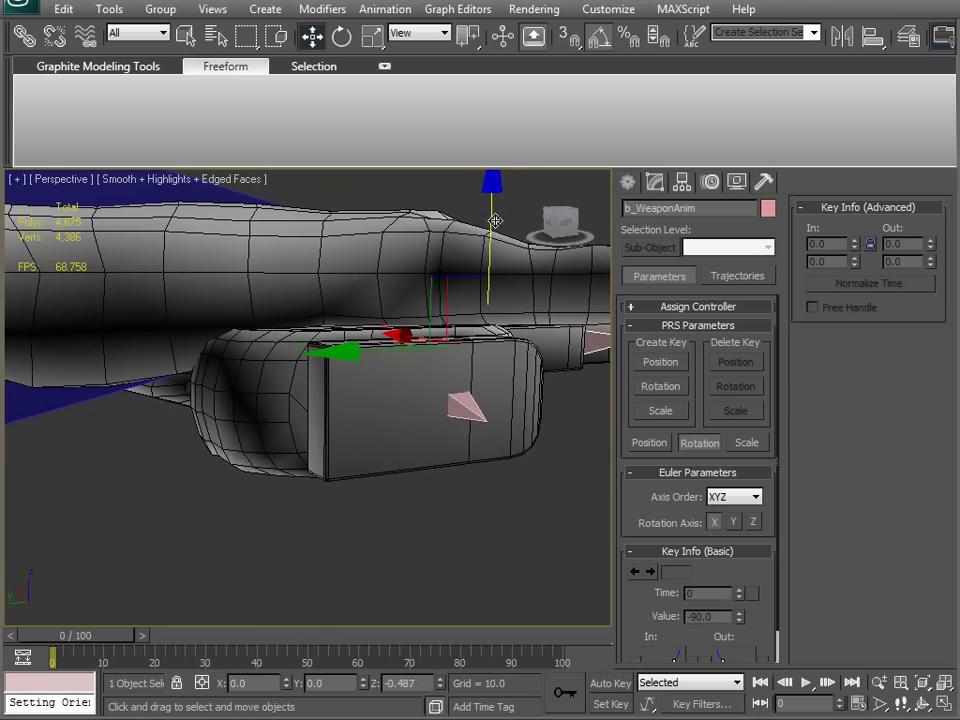
{"action": "mouse_move", "coordinate": [494, 222]}
{"action": "middle_mouse_down", "text": "alt"}
{"action": "mouse_move", "coordinate": [73, 249]}
{"action": "mouse_move", "coordinate": [300, 255]}
{"action": "mouse_move", "coordinate": [400, 8]}
{"action": "mouse_move", "coordinate": [290, 65]}
{"action": "mouse_move", "coordinate": [356, 279]}
{"action": "mouse_move", "coordinate": [325, 393]}
{"action": "mouse_move", "coordinate": [464, 350]}
{"action": "mouse_move", "coordinate": [448, 284]}
{"action": "mouse_move", "coordinate": [418, 242]}
{"action": "mouse_move", "coordinate": [483, 422]}
{"action": "middle_mouse_up", "text": "alt"}
Step: Turn off angle snap and rotate b_RThumb1 freely to bring the base of the thumb against the grip
{"action": "left_click", "coordinate": [448, 284]}
{"action": "key", "text": "e"}
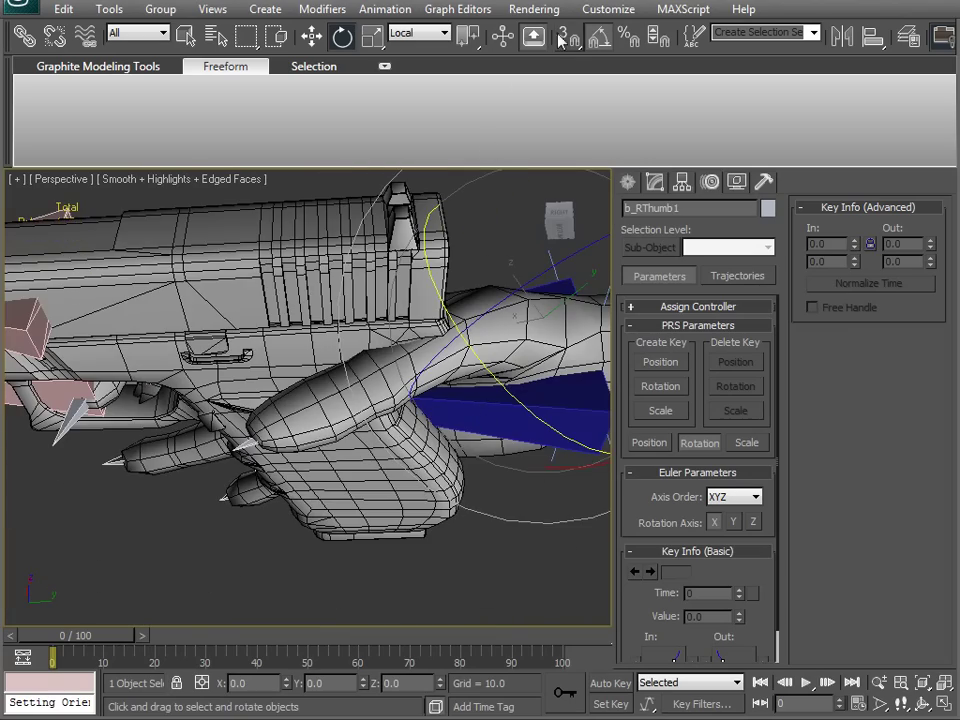
{"action": "middle_click_drag", "start_coordinate": [381, 193], "coordinate": [470, 467], "text": "alt"}
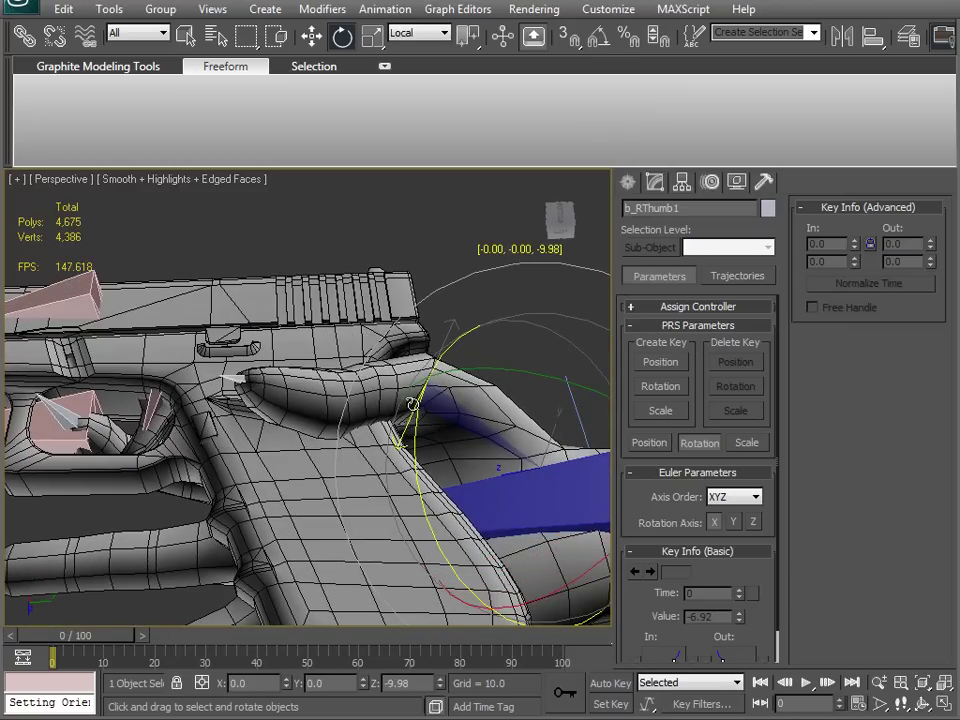
{"action": "middle_click_drag", "start_coordinate": [412, 400], "coordinate": [556, 418], "text": "alt"}
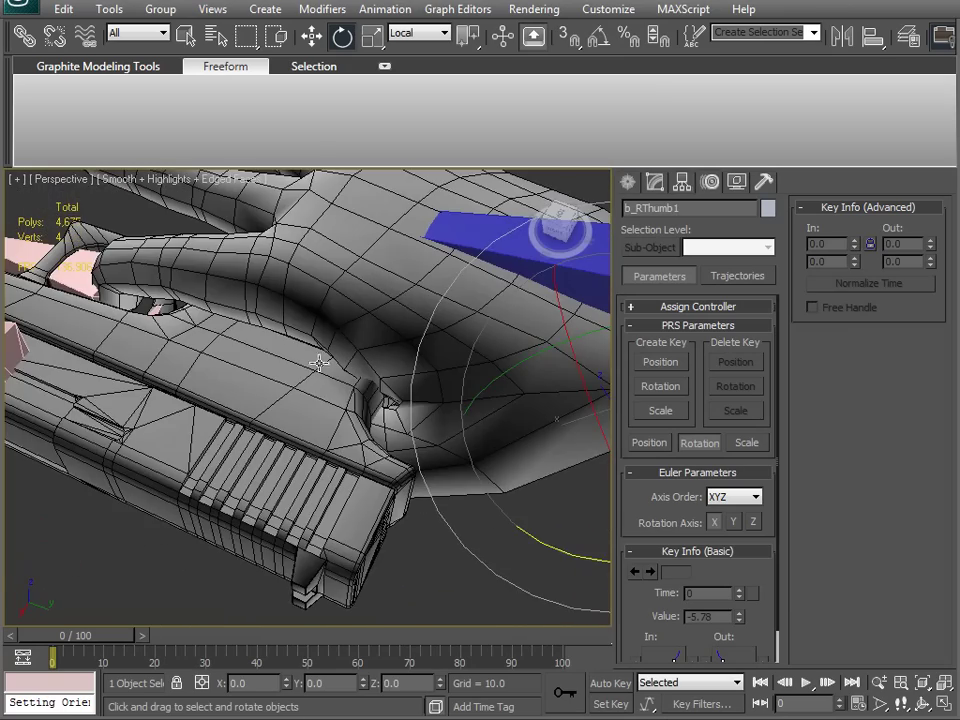
{"action": "middle_click_drag", "start_coordinate": [356, 503], "coordinate": [368, 377], "text": "alt"}
Step: Rotate b_RThumb2 about 19 degrees on its local Z axis to angle the thumb along the slide
{"action": "left_click", "coordinate": [391, 398]}
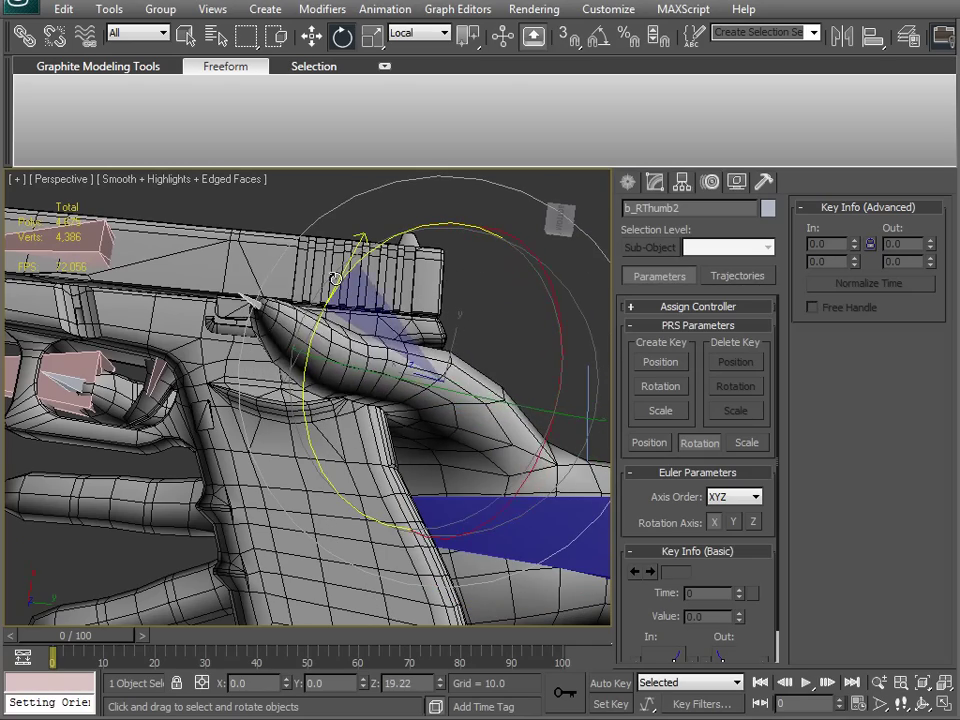
{"action": "middle_click_drag", "start_coordinate": [444, 478], "coordinate": [437, 321], "text": "alt"}
{"action": "middle_click_drag", "start_coordinate": [307, 423], "coordinate": [294, 469], "text": "alt"}
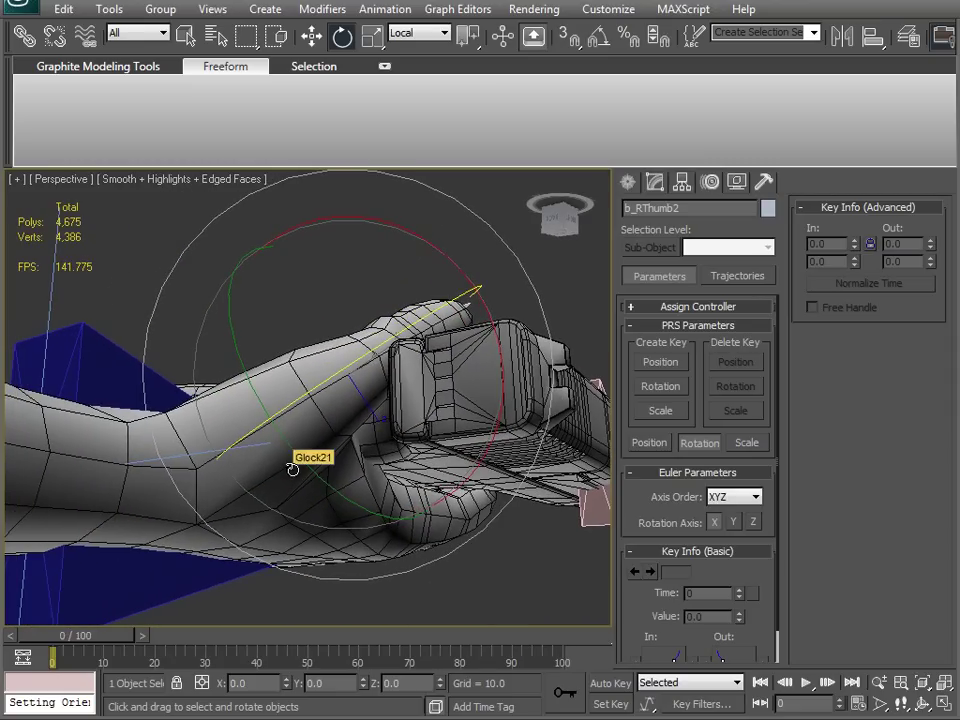
Step: Rotate b_RThumb1 to lift the whole thumb outward, clear of the back of the gun
{"action": "key", "text": "F3"}
{"action": "left_click", "coordinate": [313, 408]}
{"action": "left_click", "coordinate": [315, 398]}
{"action": "left_click_drag", "start_coordinate": [28, 418], "coordinate": [32, 441]}
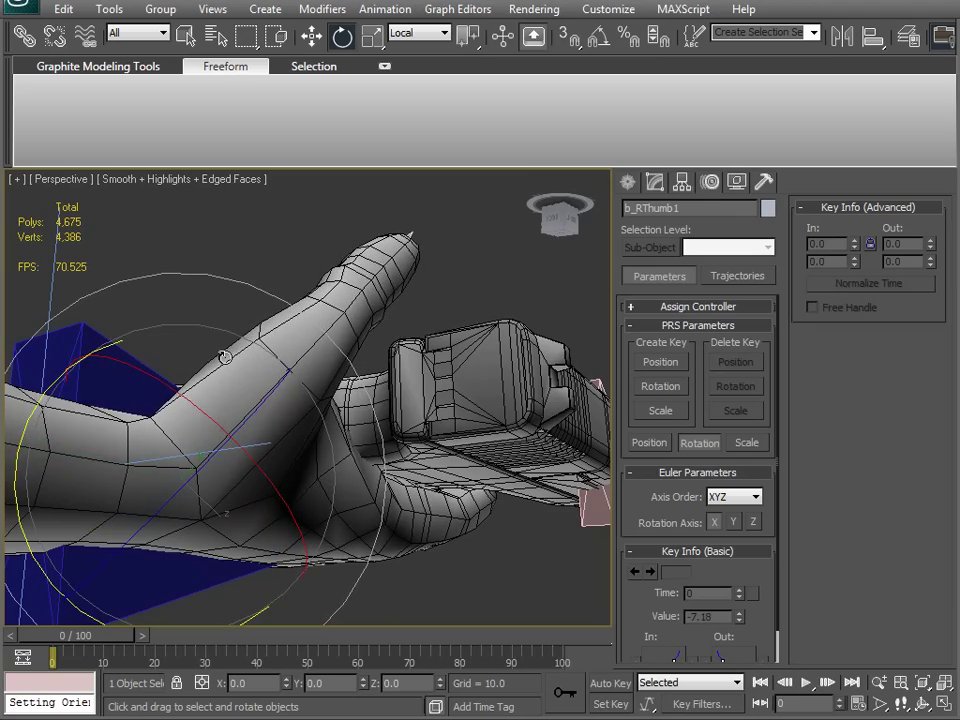
Step: Rotate b_RThumb2 to bend the upper thumb back over the side of the gun
{"action": "key", "text": "F3"}
{"action": "left_click", "coordinate": [324, 311]}
{"action": "key", "text": "F3"}
{"action": "mouse_move", "coordinate": [316, 336]}
{"action": "middle_mouse_down", "text": "alt"}
{"action": "mouse_move", "coordinate": [287, 386]}
{"action": "mouse_move", "coordinate": [360, 476]}
{"action": "mouse_move", "coordinate": [73, 469]}
{"action": "mouse_move", "coordinate": [168, 434]}
{"action": "middle_mouse_up", "text": "alt"}
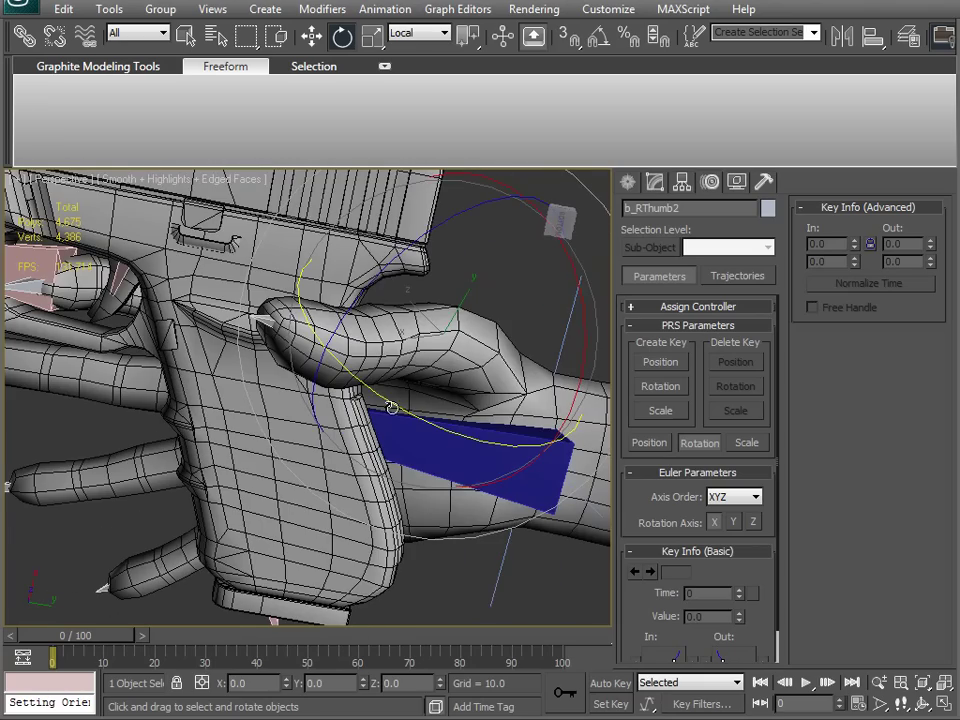
{"action": "left_click_drag", "start_coordinate": [356, 389], "coordinate": [317, 371]}
{"action": "middle_click_drag", "start_coordinate": [317, 371], "coordinate": [430, 291], "text": "alt"}
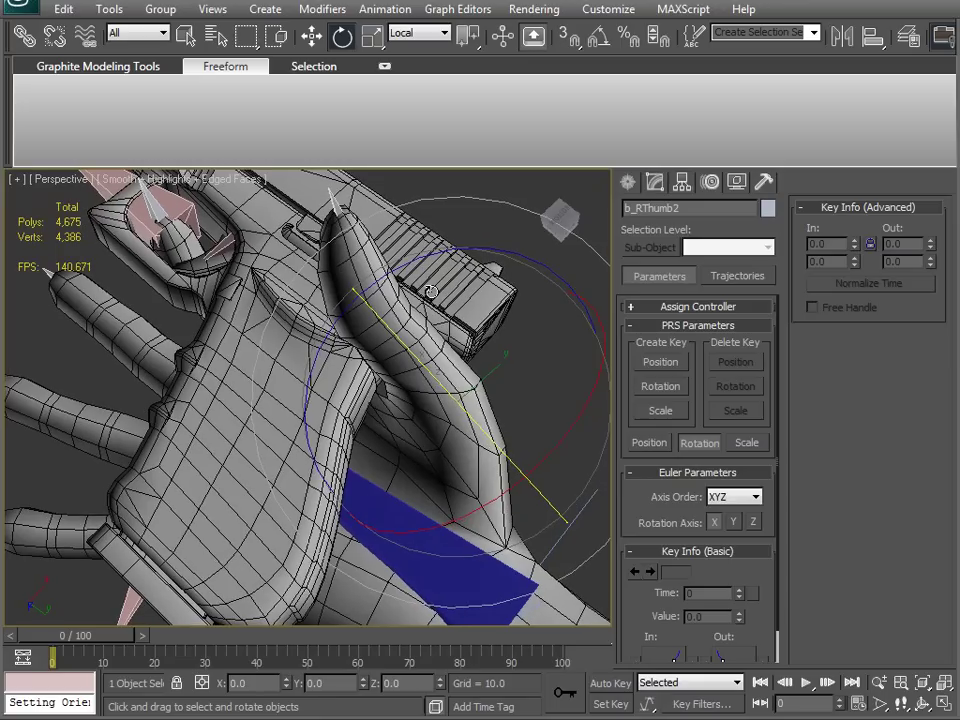
Step: Rotate b_RThumb1 on its local X axis to roll the thumb so it lies along the gun's side
{"action": "key", "text": "F3"}
{"action": "left_click", "coordinate": [476, 464]}
{"action": "key", "text": "F3"}
{"action": "middle_click_drag", "start_coordinate": [460, 530], "coordinate": [446, 416]}
{"action": "mouse_move", "coordinate": [446, 416]}
{"action": "middle_mouse_down", "text": "alt"}
{"action": "mouse_move", "coordinate": [435, 450]}
{"action": "mouse_move", "coordinate": [360, 467]}
{"action": "mouse_move", "coordinate": [571, 389]}
{"action": "middle_mouse_up", "text": "alt"}
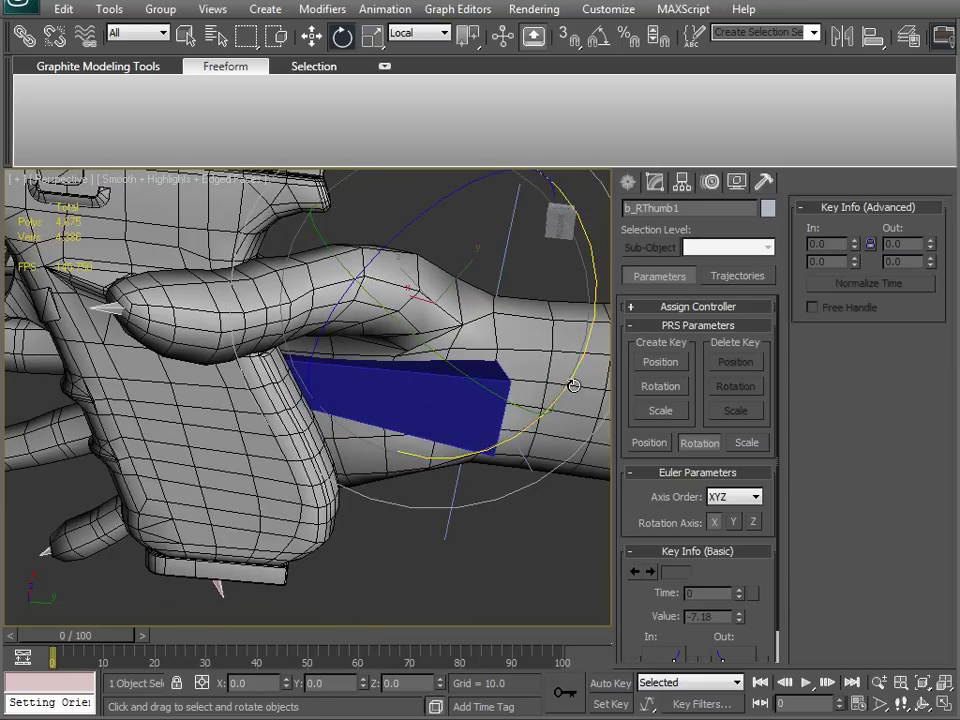
{"action": "left_click_drag", "start_coordinate": [591, 297], "coordinate": [595, 318]}
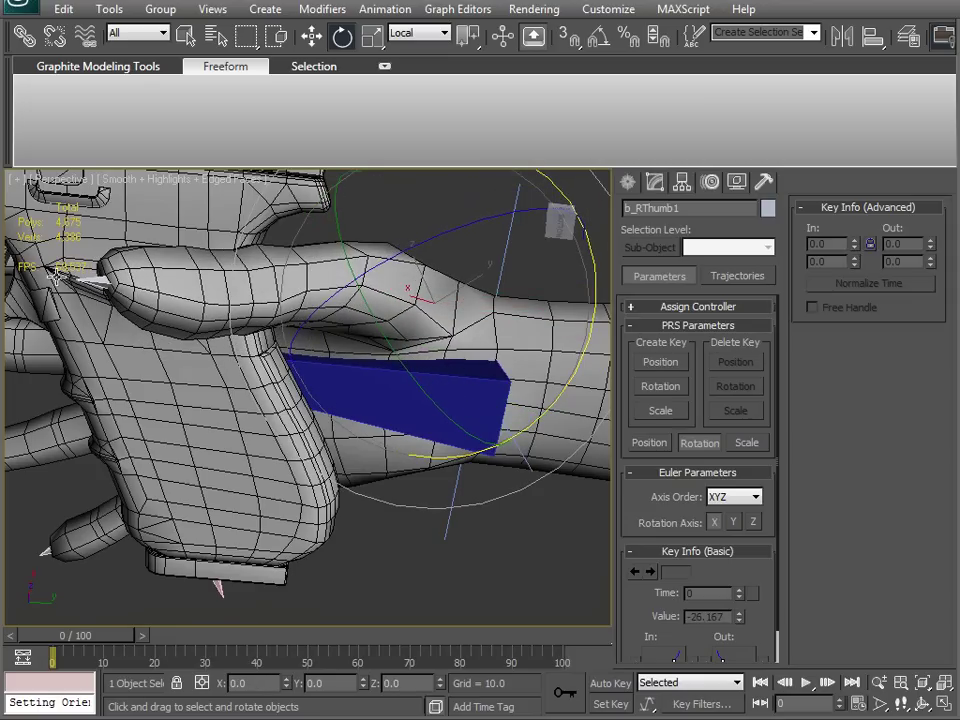
{"action": "left_click_drag", "start_coordinate": [193, 222], "coordinate": [131, 272]}
Step: Fine-tune the thumb bone rotation so the thumb wraps closely behind the grip
{"action": "middle_click_drag", "start_coordinate": [177, 321], "coordinate": [243, 327]}
{"action": "key", "text": "F3"}
{"action": "left_click", "coordinate": [460, 378]}
{"action": "key", "text": "F3"}
{"action": "left_click_drag", "start_coordinate": [465, 397], "coordinate": [441, 387]}
{"action": "middle_click_drag", "start_coordinate": [441, 387], "coordinate": [343, 364], "text": "alt"}
Step: Move b_WeaponAnim slightly along Y, to about -43.435, to seat the grip deeper in the hand
{"action": "middle_click_drag", "start_coordinate": [118, 323], "coordinate": [199, 304]}
{"action": "left_click", "coordinate": [113, 301]}
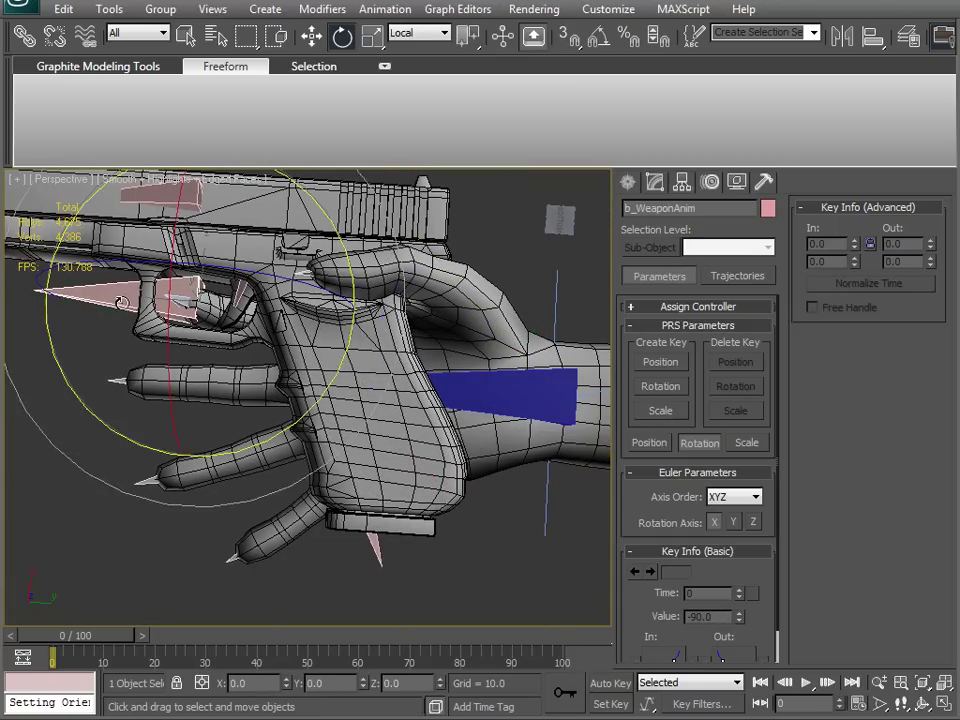
{"action": "key", "text": "w"}
{"action": "left_click_drag", "start_coordinate": [334, 313], "coordinate": [341, 313]}
{"action": "middle_click_drag", "start_coordinate": [336, 325], "coordinate": [472, 523], "text": "alt"}
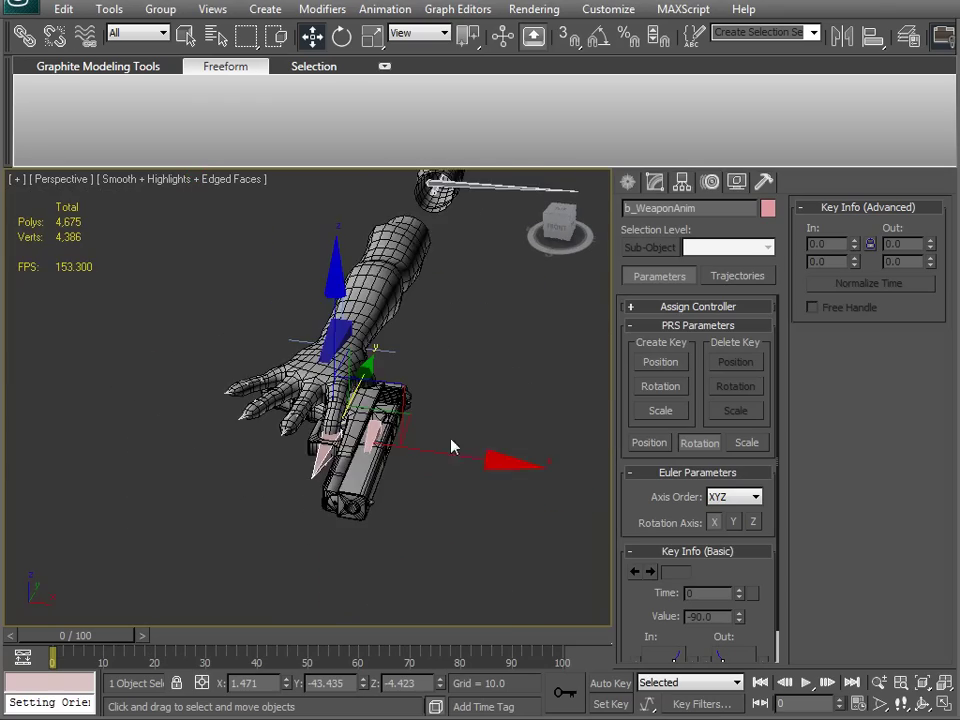
Step: Rotate b_RMid1 in Local coordinates to bend the base of the middle finger down toward the grip
{"action": "middle_click_drag", "start_coordinate": [305, 375], "coordinate": [214, 355], "text": "alt"}
{"action": "scroll", "coordinate": [261, 497], "scroll_direction": "up", "scroll_amount": 5}
{"action": "left_click", "coordinate": [283, 420]}
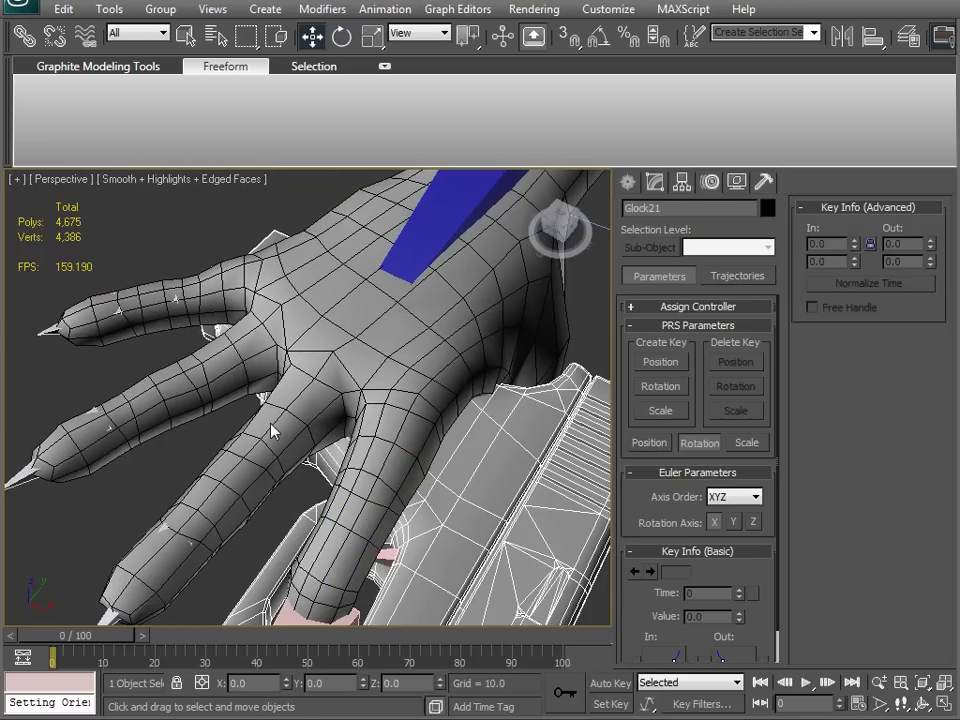
{"action": "left_click", "coordinate": [272, 430]}
{"action": "key", "text": "e"}
{"action": "left_click_drag", "start_coordinate": [294, 324], "coordinate": [268, 394]}
{"action": "middle_click_drag", "start_coordinate": [250, 500], "coordinate": [288, 459], "text": "alt"}
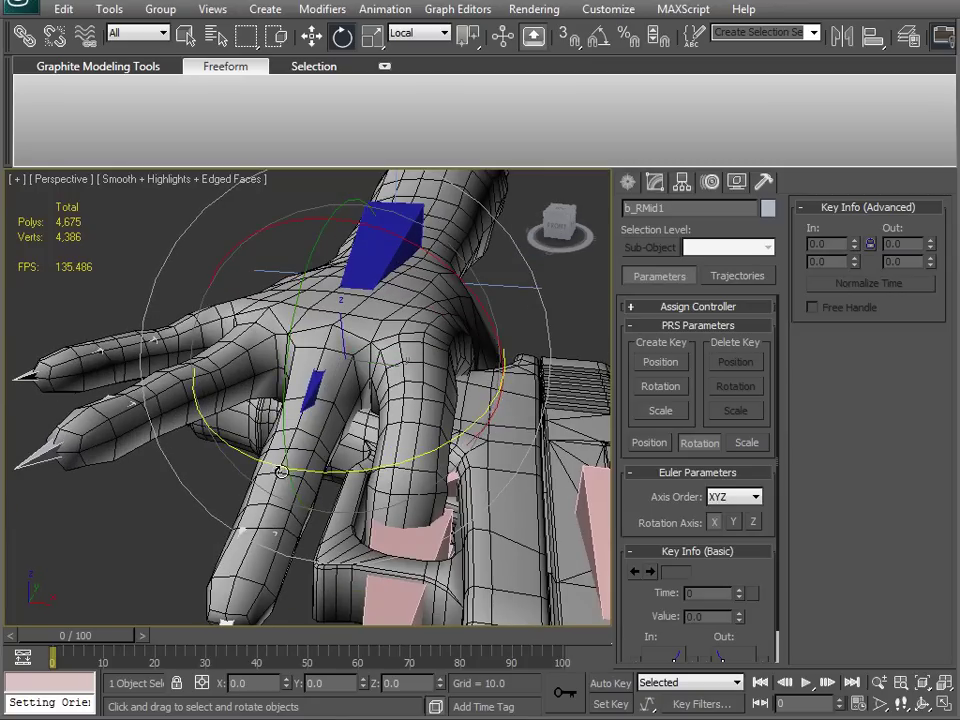
Step: Rotate b_RMid2 and b_RMid3 to curl the middle finger around the front of the grip
{"action": "left_click", "coordinate": [231, 415]}
{"action": "left_click_drag", "start_coordinate": [249, 397], "coordinate": [225, 544]}
{"action": "mouse_move", "coordinate": [225, 544]}
{"action": "middle_mouse_down", "text": "alt"}
{"action": "mouse_move", "coordinate": [226, 430]}
{"action": "mouse_move", "coordinate": [234, 557]}
{"action": "middle_mouse_up", "text": "alt"}
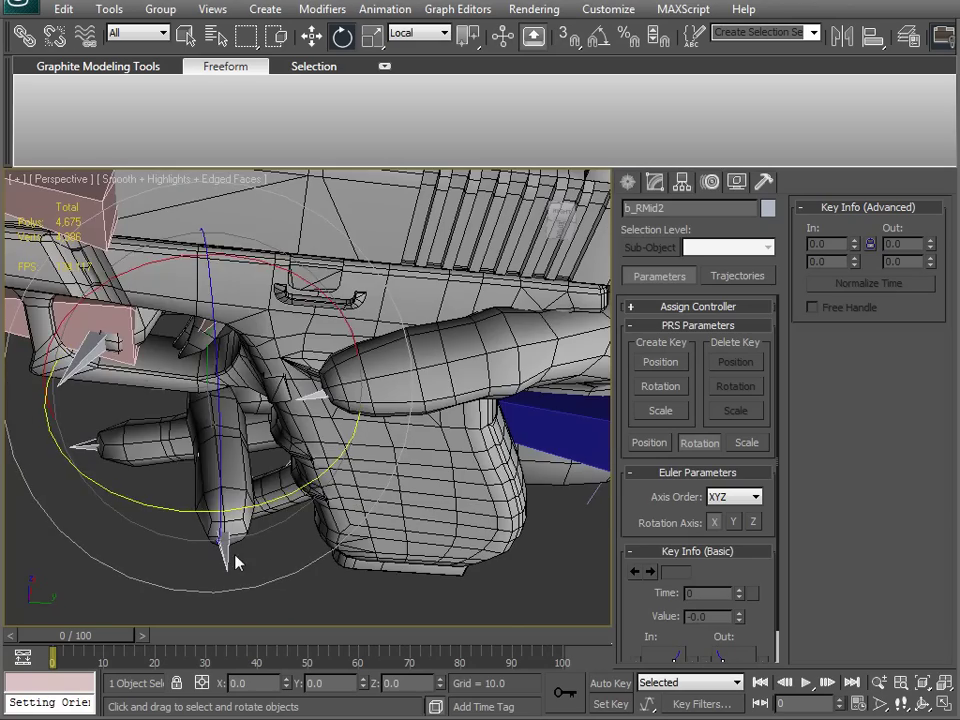
{"action": "left_click", "coordinate": [225, 552]}
{"action": "left_click_drag", "start_coordinate": [187, 587], "coordinate": [298, 568]}
{"action": "middle_click_drag", "start_coordinate": [298, 568], "coordinate": [272, 414], "text": "alt"}
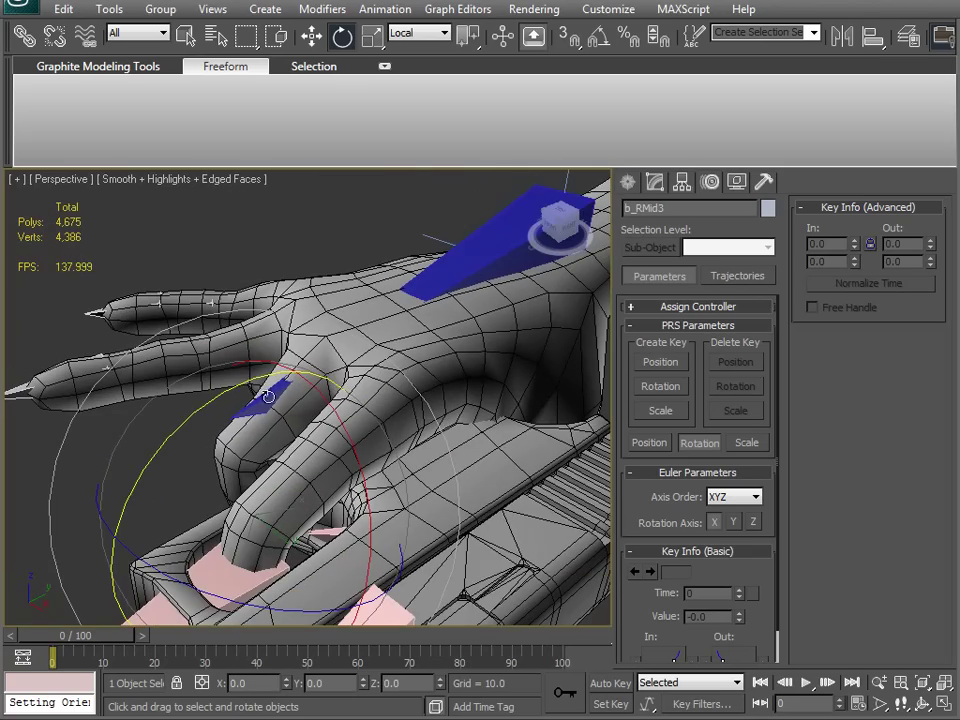
Step: Refine the middle finger's wrap around the grip at the b_RMid1 and b_RMid3 bones
{"action": "key", "text": "F3"}
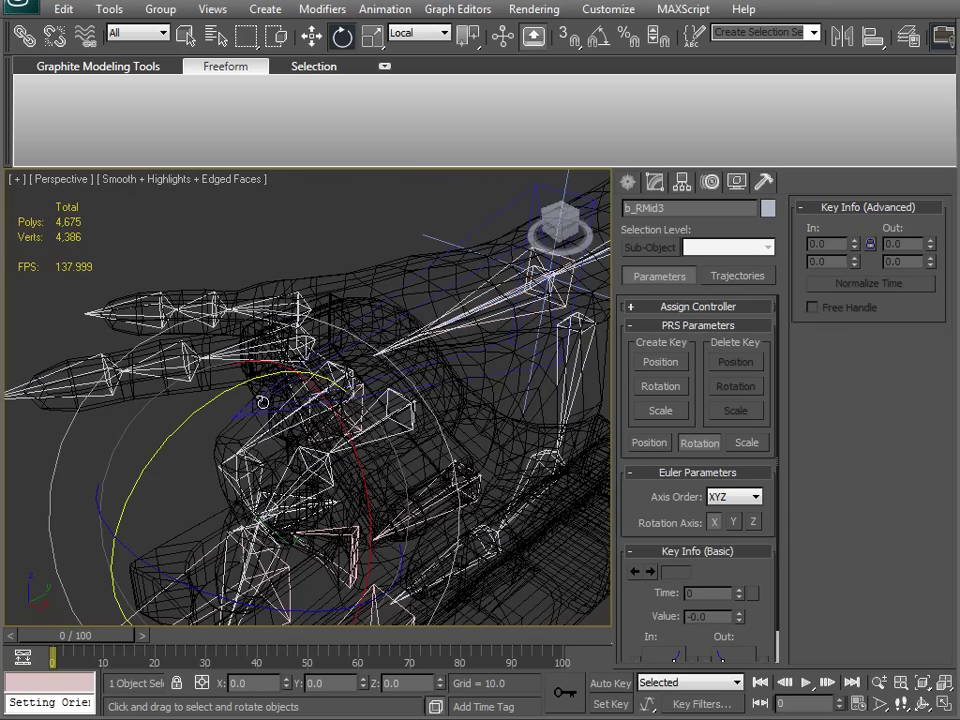
{"action": "left_click", "coordinate": [255, 294]}
{"action": "key", "text": "F3"}
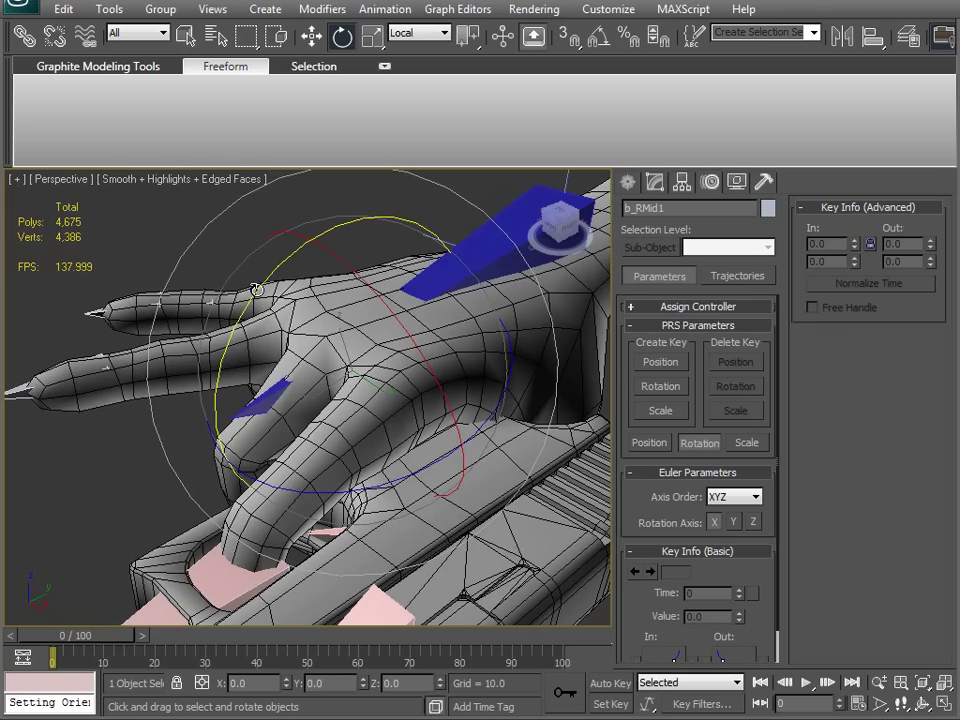
{"action": "middle_click_drag", "start_coordinate": [240, 326], "coordinate": [430, 450], "text": "alt"}
{"action": "left_click", "coordinate": [264, 521]}
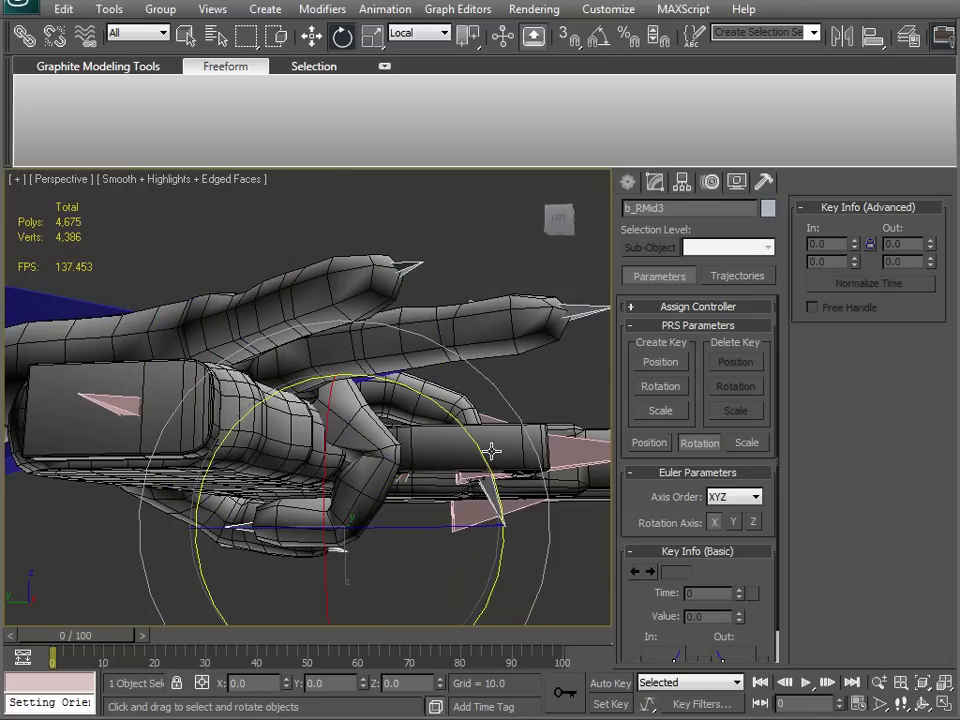
{"action": "middle_click_drag", "start_coordinate": [476, 467], "coordinate": [215, 503], "text": "alt"}
Step: Rotate b_RRing1, b_RRing2 and b_RRing3 in Local coordinates to curl the ring finger around the grip
{"action": "left_click", "coordinate": [290, 408]}
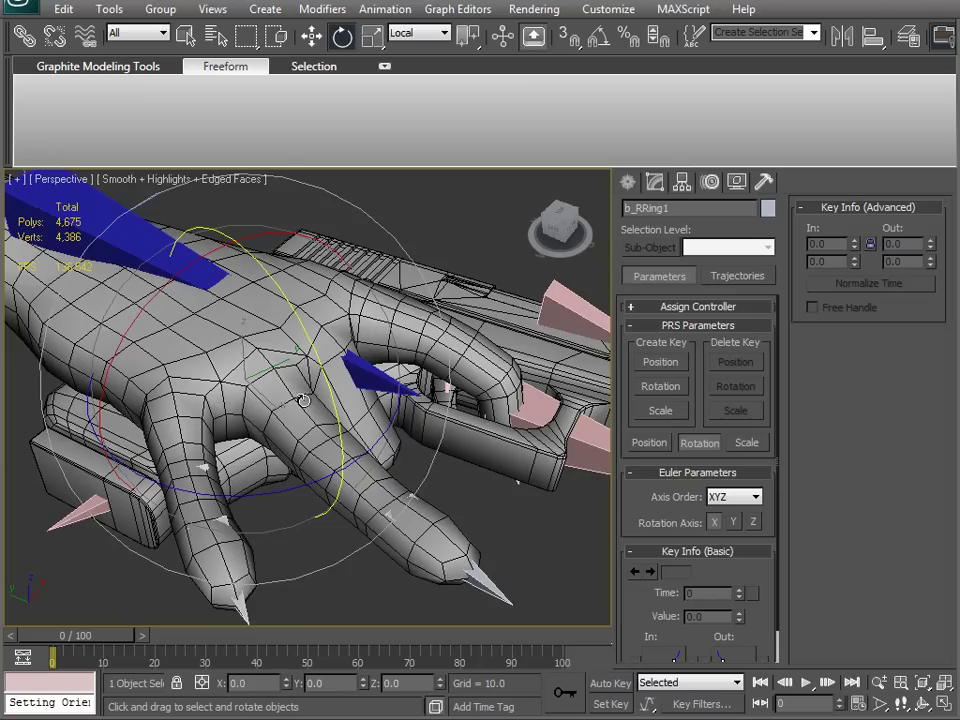
{"action": "left_click_drag", "start_coordinate": [314, 340], "coordinate": [307, 566]}
{"action": "left_click", "coordinate": [317, 514]}
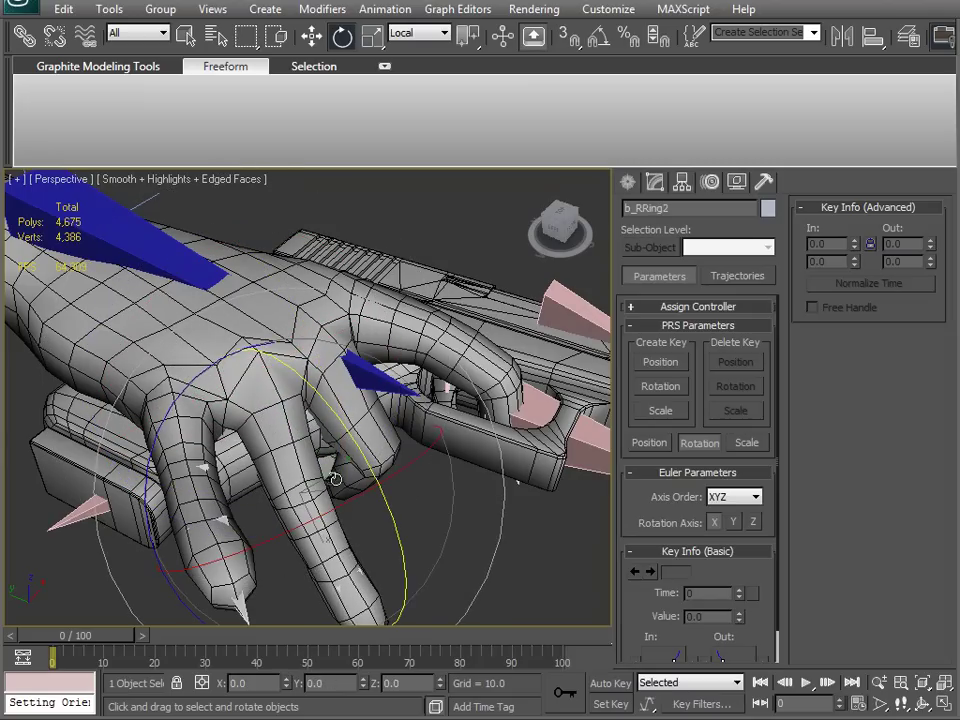
{"action": "left_click_drag", "start_coordinate": [384, 505], "coordinate": [408, 681]}
{"action": "middle_click_drag", "start_coordinate": [380, 560], "coordinate": [270, 404], "text": "alt"}
{"action": "left_click", "coordinate": [393, 540]}
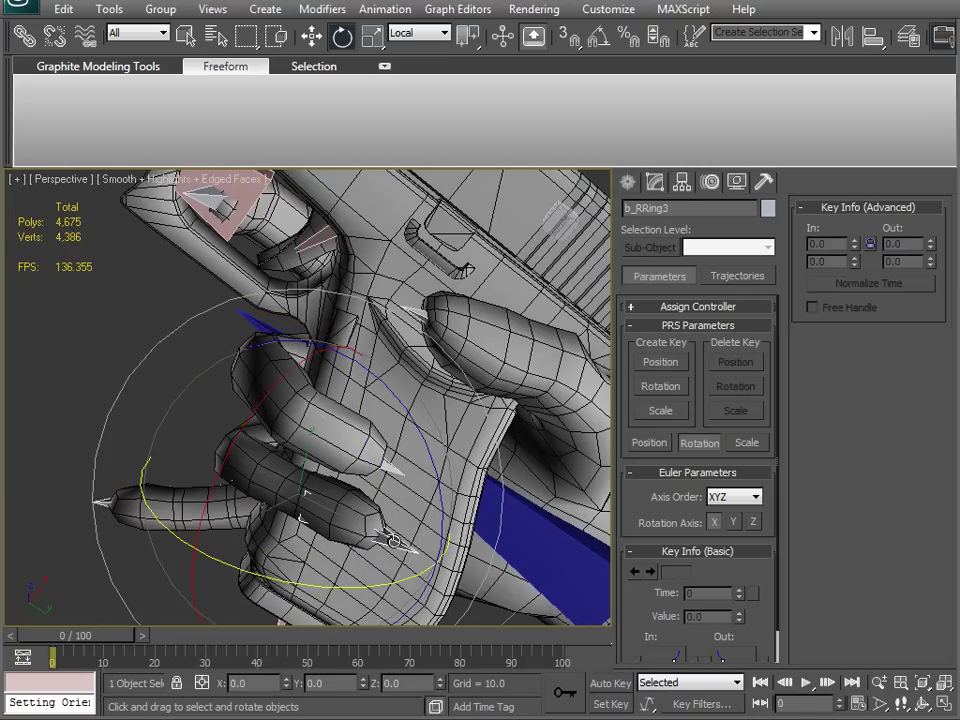
{"action": "left_click_drag", "start_coordinate": [257, 576], "coordinate": [308, 600]}
Step: Rotate b_RPinky1, b_RPinky2 and b_RPinky3 to curl the little finger around the lower part of the grip
{"action": "middle_click_drag", "start_coordinate": [308, 600], "coordinate": [121, 427], "text": "alt"}
{"action": "left_click", "coordinate": [162, 430]}
{"action": "left_click_drag", "start_coordinate": [150, 390], "coordinate": [147, 455]}
{"action": "left_click", "coordinate": [313, 577]}
{"action": "left_click", "coordinate": [182, 510]}
{"action": "left_click_drag", "start_coordinate": [151, 411], "coordinate": [138, 516]}
{"action": "middle_click_drag", "start_coordinate": [156, 524], "coordinate": [306, 392], "text": "alt"}
{"action": "left_click", "coordinate": [320, 507]}
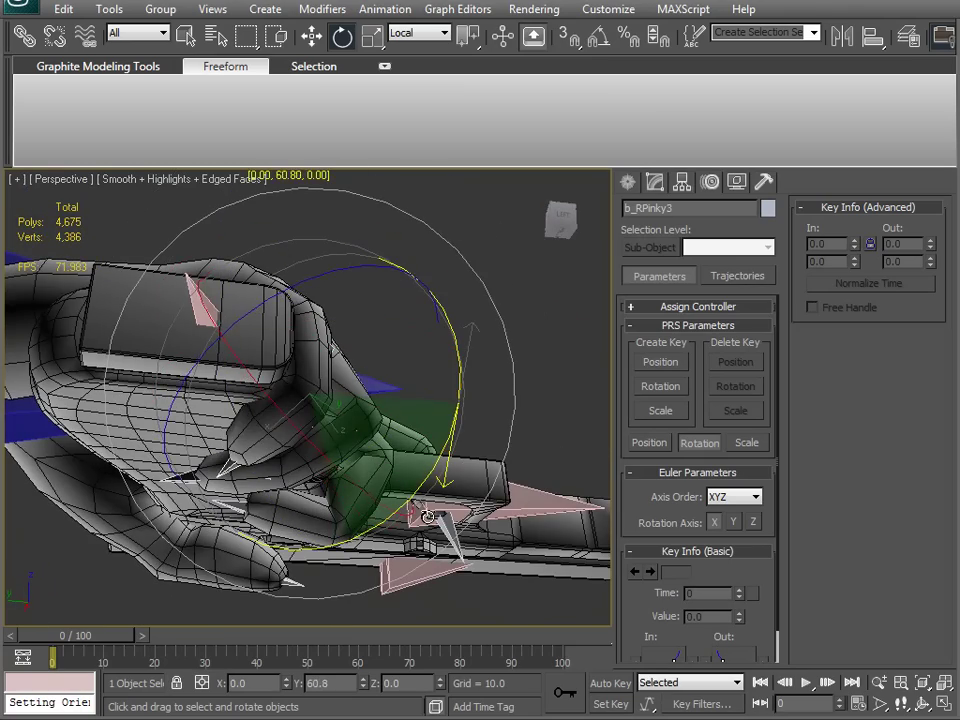
Step: Nudge the weapon's position slightly to fit the grip between the palm and the curled fingers
{"action": "middle_click_drag", "start_coordinate": [409, 413], "coordinate": [294, 301], "text": "alt"}
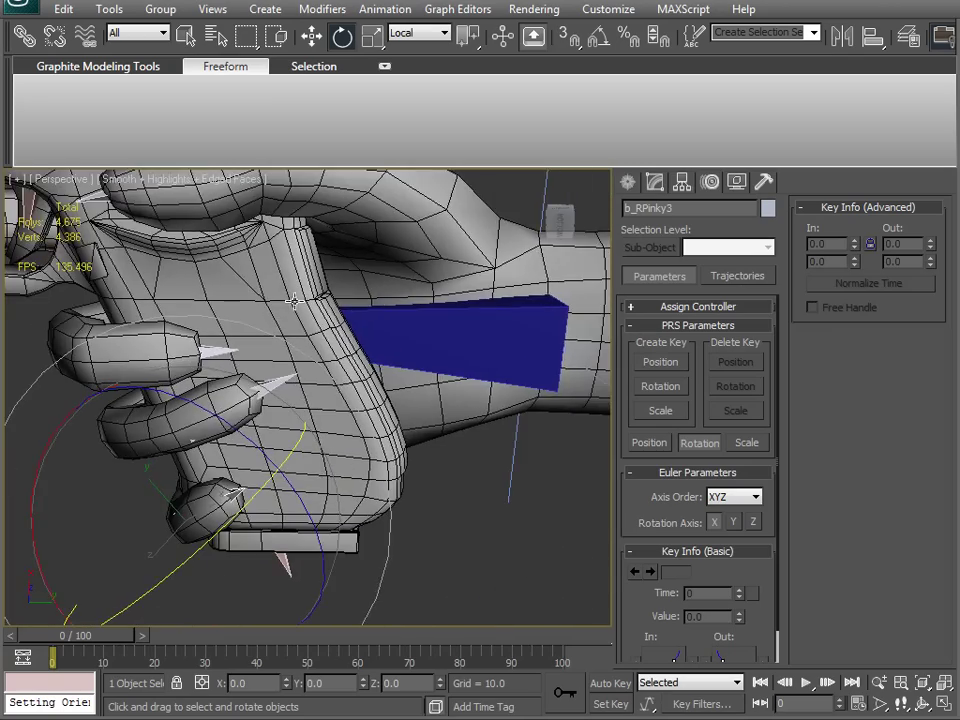
{"action": "middle_click_drag", "start_coordinate": [236, 404], "coordinate": [380, 474]}
{"action": "scroll", "coordinate": [366, 446], "scroll_direction": "down", "scroll_amount": 2}
{"action": "left_click", "coordinate": [167, 318]}
{"action": "key", "text": "w"}
{"action": "left_click_drag", "start_coordinate": [336, 338], "coordinate": [322, 330]}
{"action": "middle_click_drag", "start_coordinate": [322, 330], "coordinate": [438, 452], "text": "alt"}
Step: Refine the ring finger's wrap by rotating b_RRing1 and b_RRing2 in Local coordinates
{"action": "left_click", "coordinate": [314, 410]}
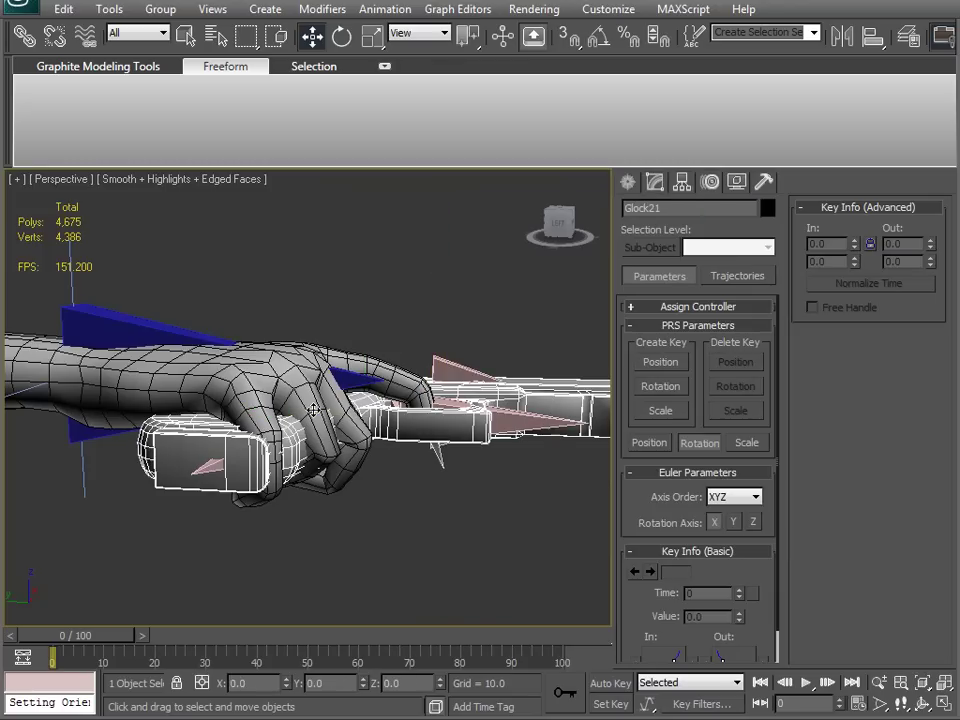
{"action": "left_click", "coordinate": [298, 401]}
{"action": "key", "text": "e"}
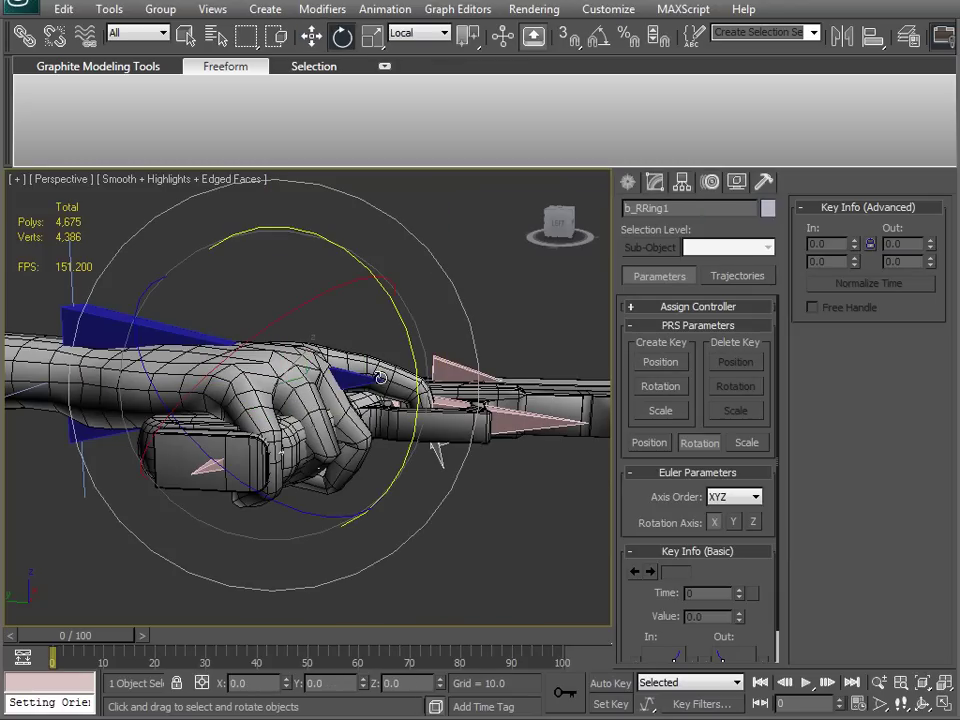
{"action": "left_click_drag", "start_coordinate": [421, 375], "coordinate": [418, 345]}
{"action": "middle_click_drag", "start_coordinate": [352, 472], "coordinate": [338, 409], "text": "alt"}
{"action": "left_click", "coordinate": [307, 409]}
{"action": "left_click_drag", "start_coordinate": [407, 474], "coordinate": [440, 476]}
{"action": "left_click", "coordinate": [287, 468]}
{"action": "middle_click_drag", "start_coordinate": [302, 430], "coordinate": [230, 451], "text": "alt"}
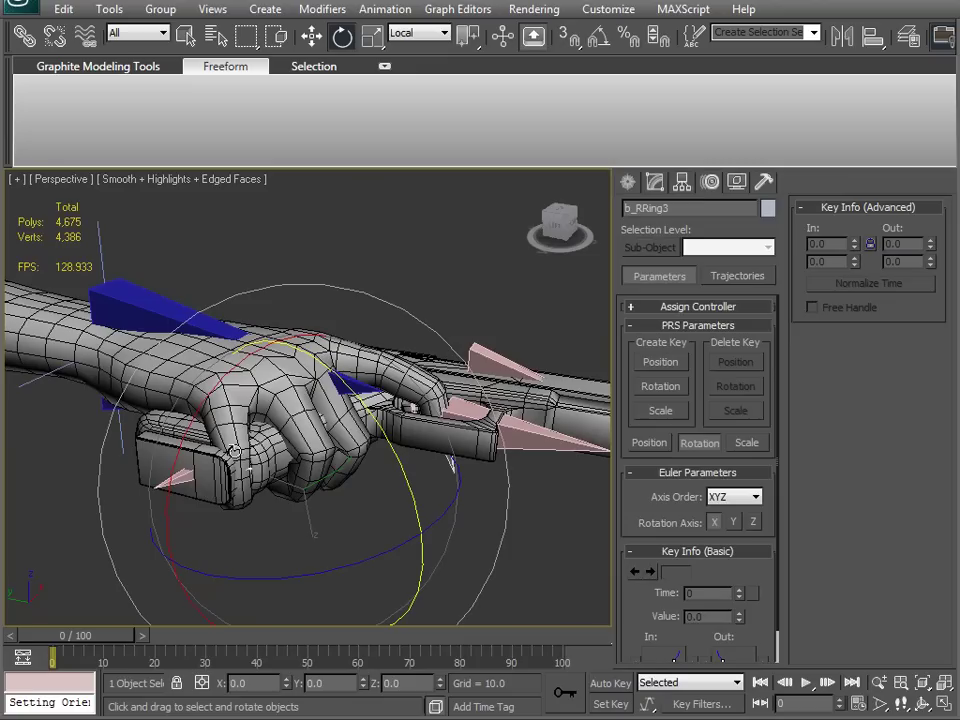
Step: Swing b_RPinky1 sideways and rotate b_RPinky2 and b_RPinky3 to open up the little finger's curl
{"action": "left_click", "coordinate": [233, 427]}
{"action": "left_click_drag", "start_coordinate": [273, 443], "coordinate": [271, 399]}
{"action": "middle_click_drag", "start_coordinate": [271, 410], "coordinate": [183, 516], "text": "alt"}
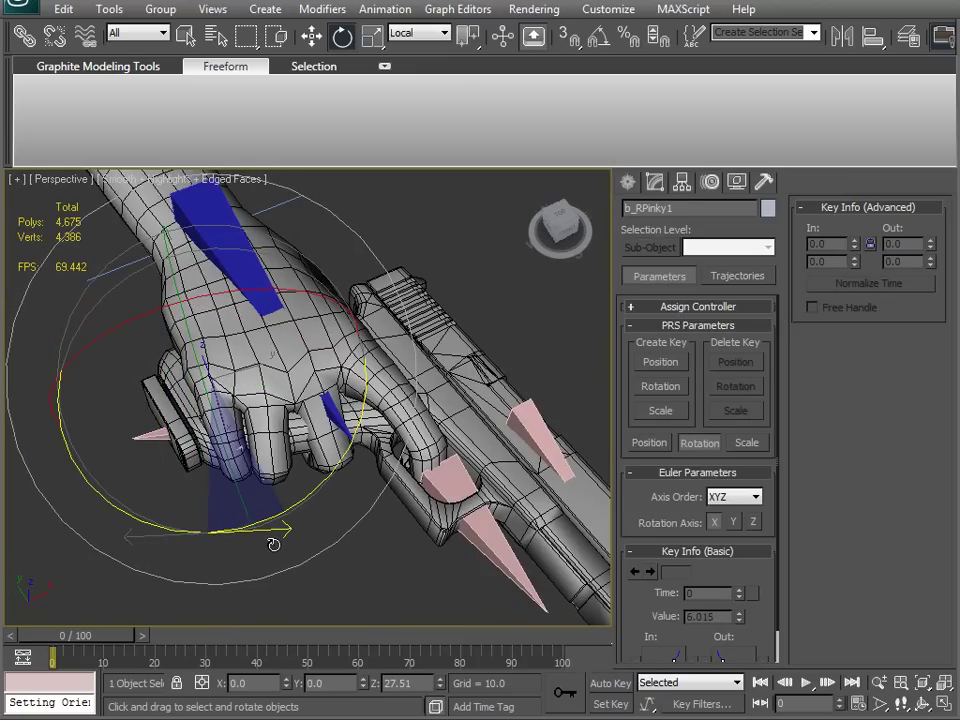
{"action": "left_click", "coordinate": [202, 474]}
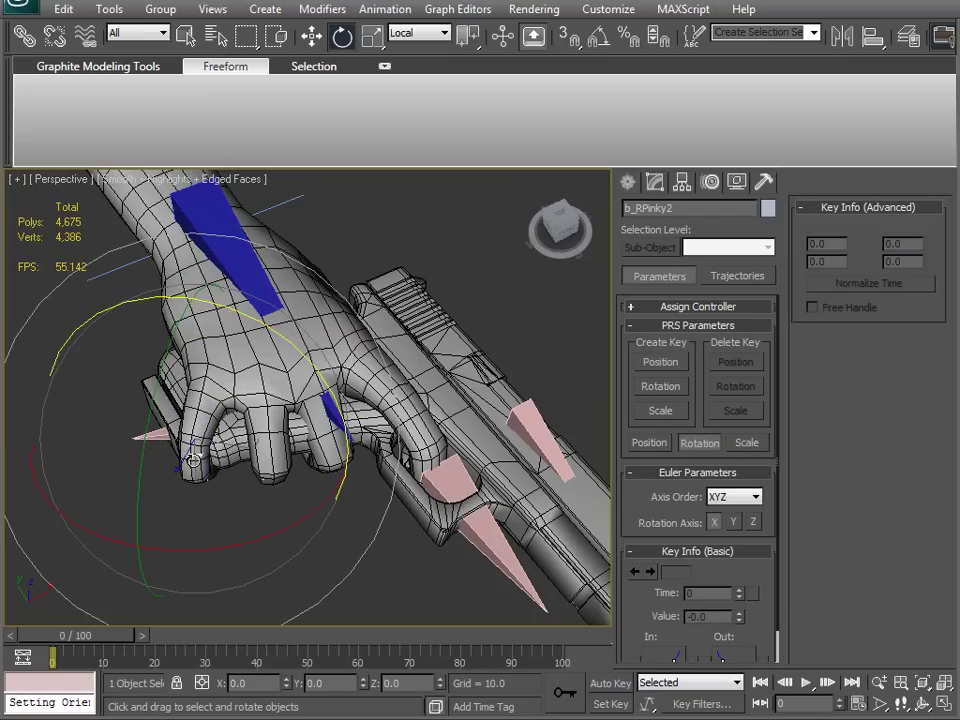
{"action": "left_click_drag", "start_coordinate": [144, 463], "coordinate": [148, 427]}
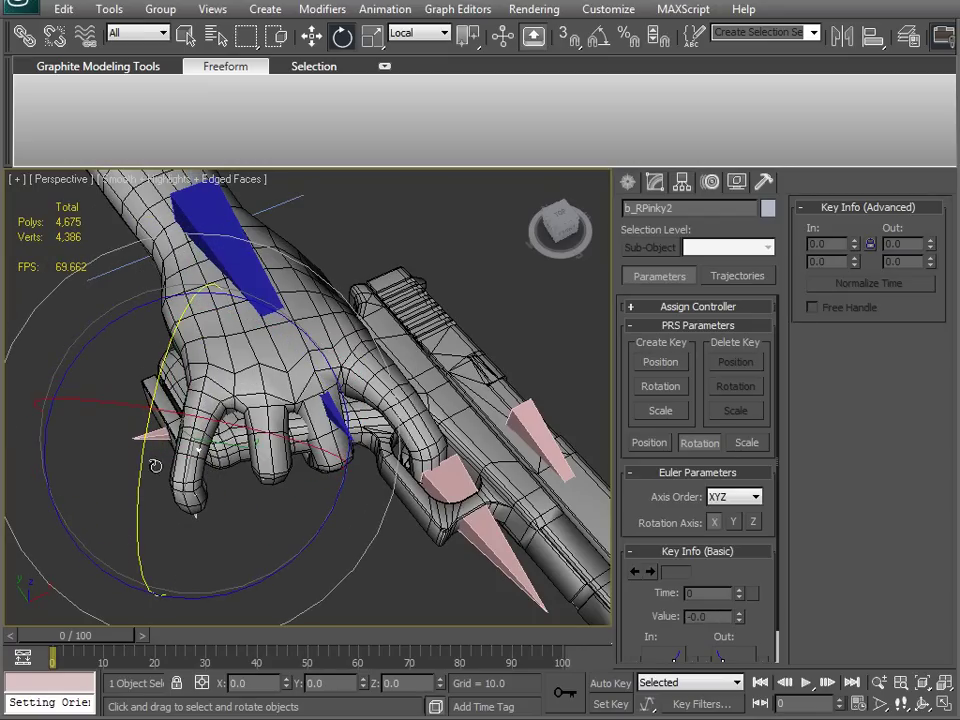
{"action": "left_click", "coordinate": [195, 509]}
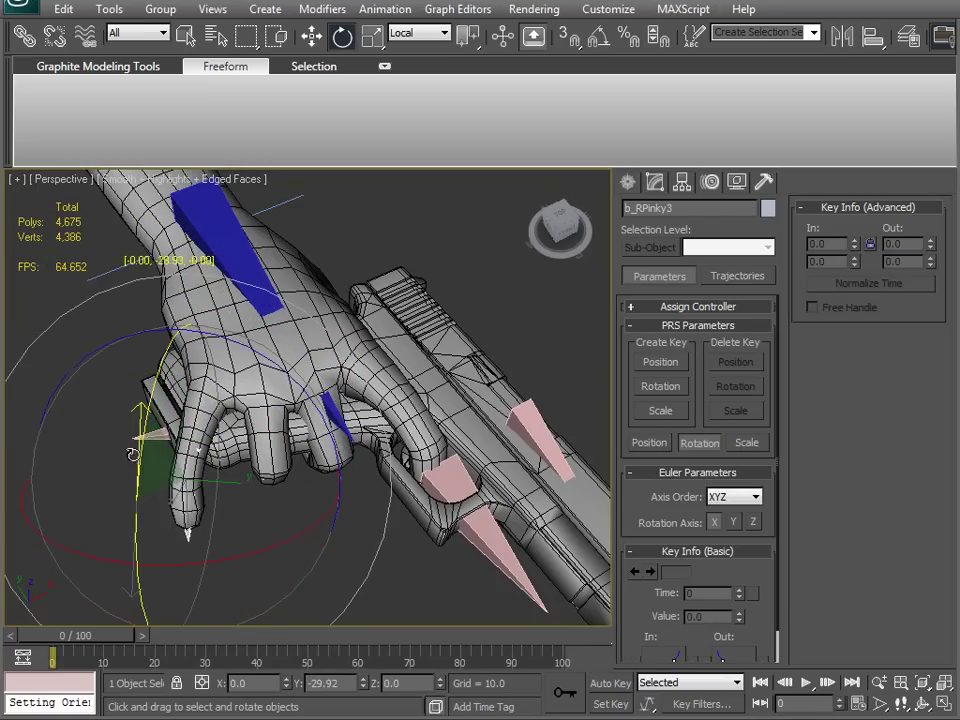
{"action": "middle_click_drag", "start_coordinate": [143, 385], "coordinate": [427, 471], "text": "alt"}
Step: Re-pose the little finger around the grip, turning b_RPinky1 about Z to bring it in beside the ring finger
{"action": "left_click", "coordinate": [413, 440]}
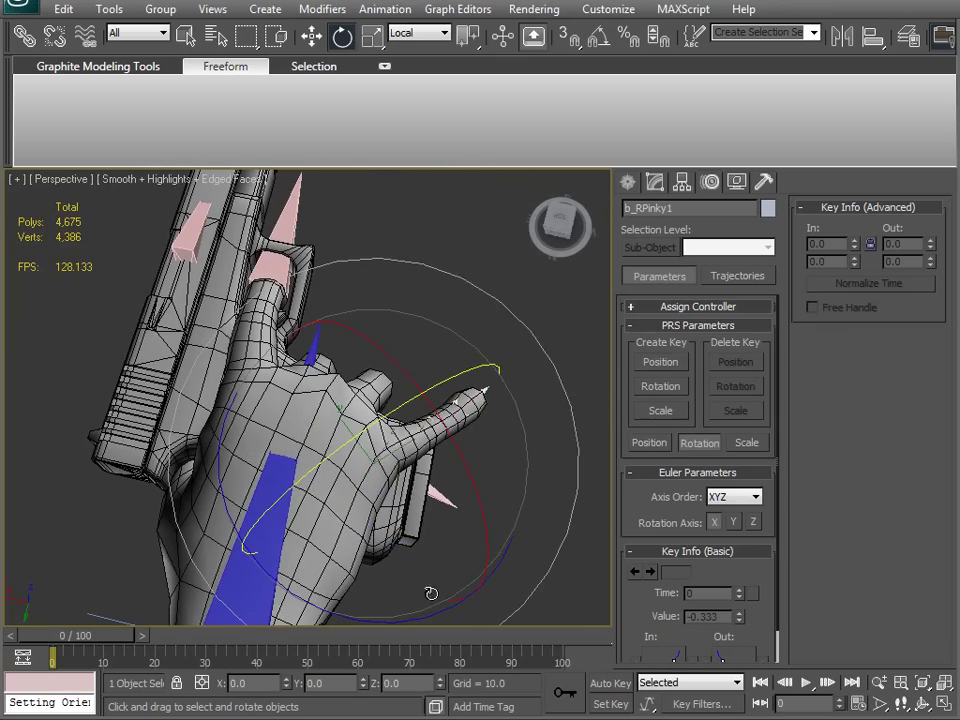
{"action": "left_click_drag", "start_coordinate": [430, 612], "coordinate": [476, 609]}
{"action": "middle_click_drag", "start_coordinate": [476, 609], "coordinate": [219, 520], "text": "alt"}
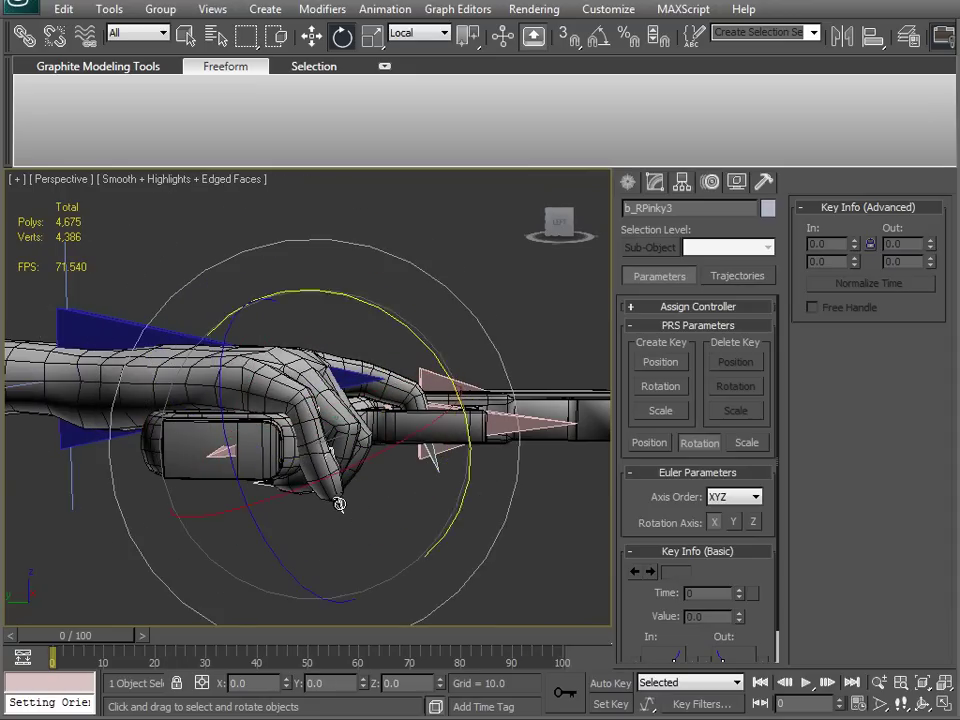
{"action": "middle_click_drag", "start_coordinate": [444, 433], "coordinate": [277, 424], "text": "alt"}
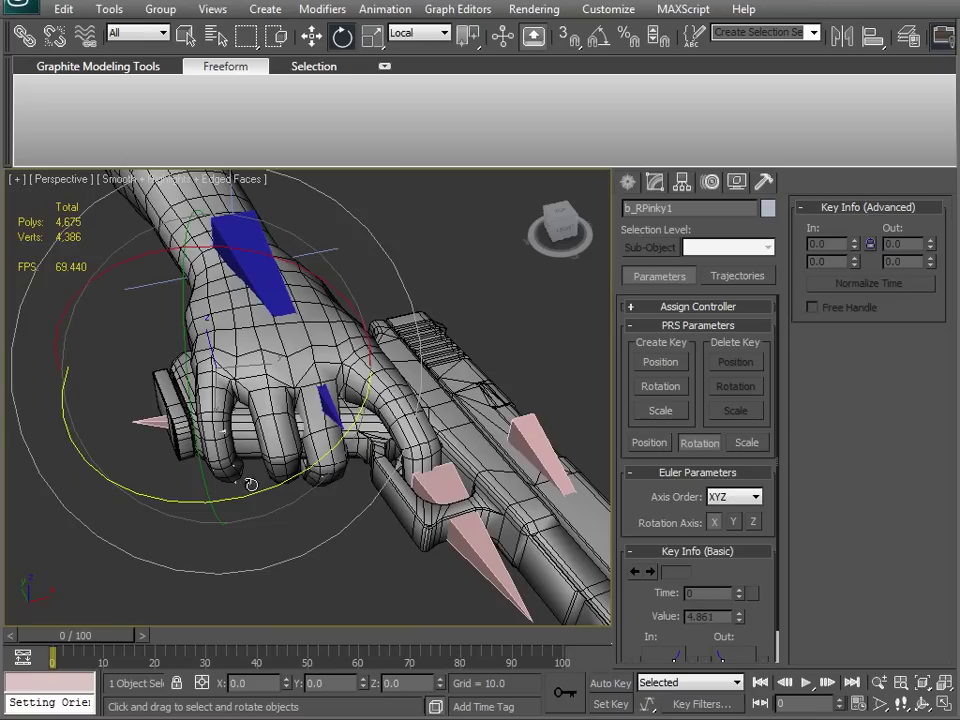
{"action": "left_click_drag", "start_coordinate": [248, 485], "coordinate": [256, 503]}
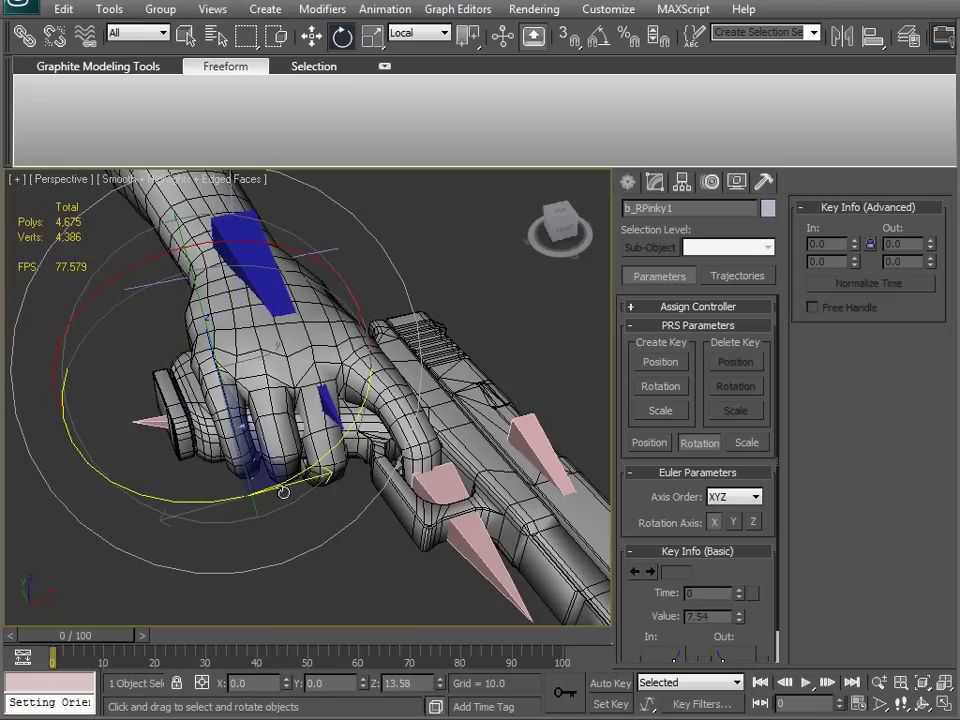
Step: Select b_WeaponRoot with the help of wireframe display and add a Link Constraint from it to b_WeaponSocket
{"action": "middle_click_drag", "start_coordinate": [264, 329], "coordinate": [213, 361], "text": "alt"}
{"action": "scroll", "coordinate": [213, 361], "scroll_direction": "down", "scroll_amount": 5}
{"action": "middle_click_drag", "start_coordinate": [271, 400], "coordinate": [218, 402], "text": "alt"}
{"action": "key", "text": "F3"}
{"action": "scroll", "coordinate": [264, 428], "scroll_direction": "up", "scroll_amount": 6}
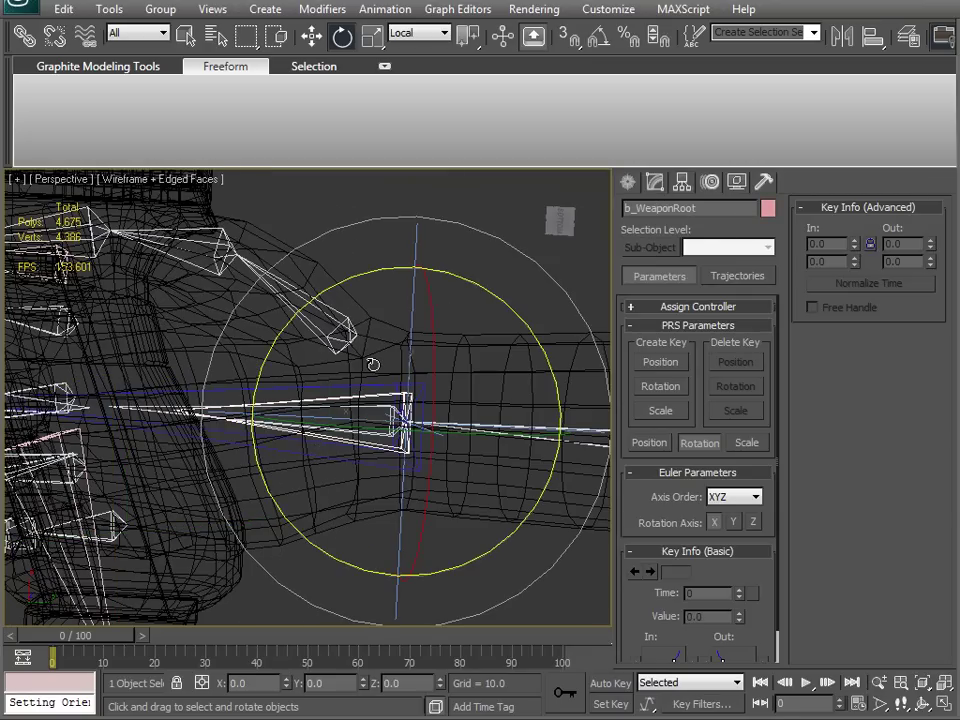
{"action": "middle_click_drag", "start_coordinate": [372, 364], "coordinate": [380, 420], "text": "alt"}
{"action": "key", "text": "F3"}
{"action": "left_click", "coordinate": [384, 9]}
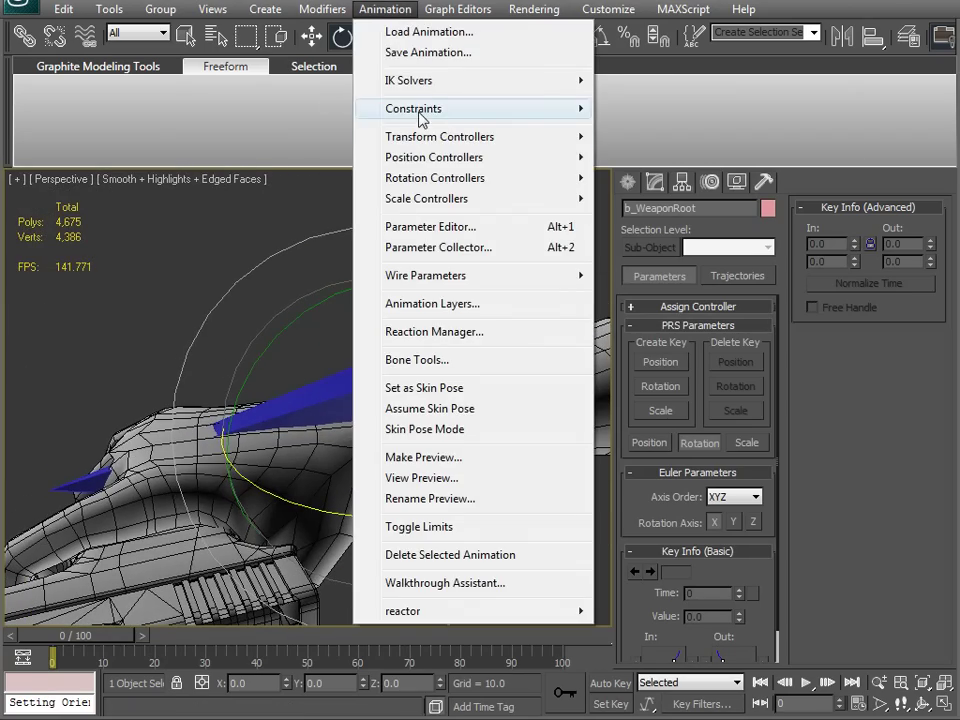
{"action": "mouse_move", "coordinate": [421, 119]}
{"action": "left_click", "coordinate": [655, 208]}
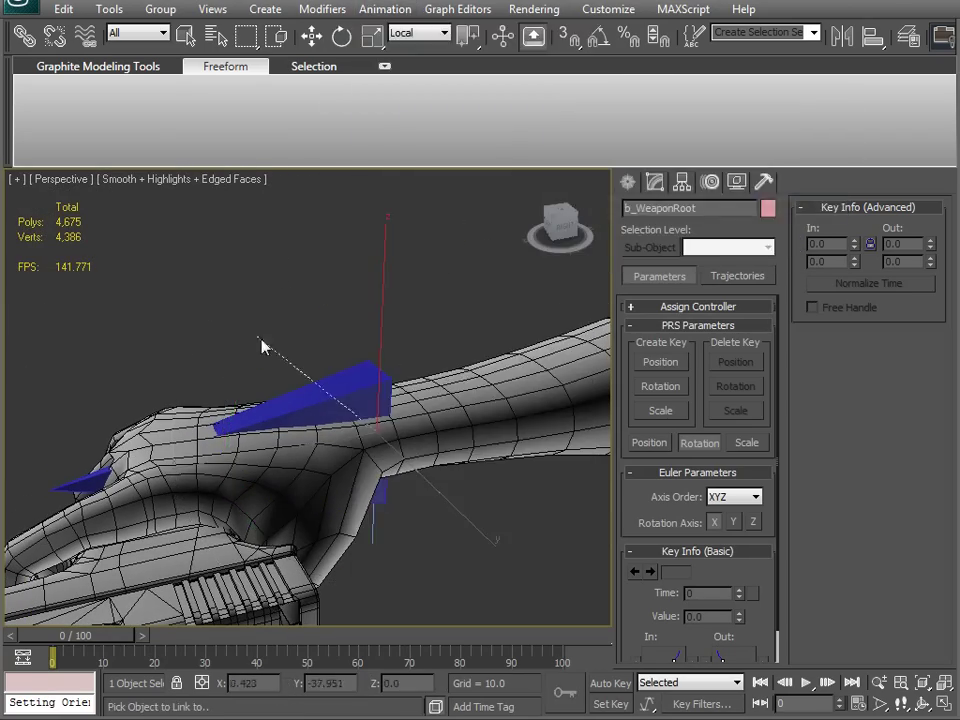
{"action": "left_click", "coordinate": [369, 378]}
{"action": "mouse_move", "coordinate": [364, 377]}
{"action": "middle_mouse_down", "text": "alt"}
{"action": "mouse_move", "coordinate": [343, 379]}
{"action": "mouse_move", "coordinate": [360, 356]}
{"action": "middle_mouse_up", "text": "alt"}
{"action": "left_click", "coordinate": [475, 482]}
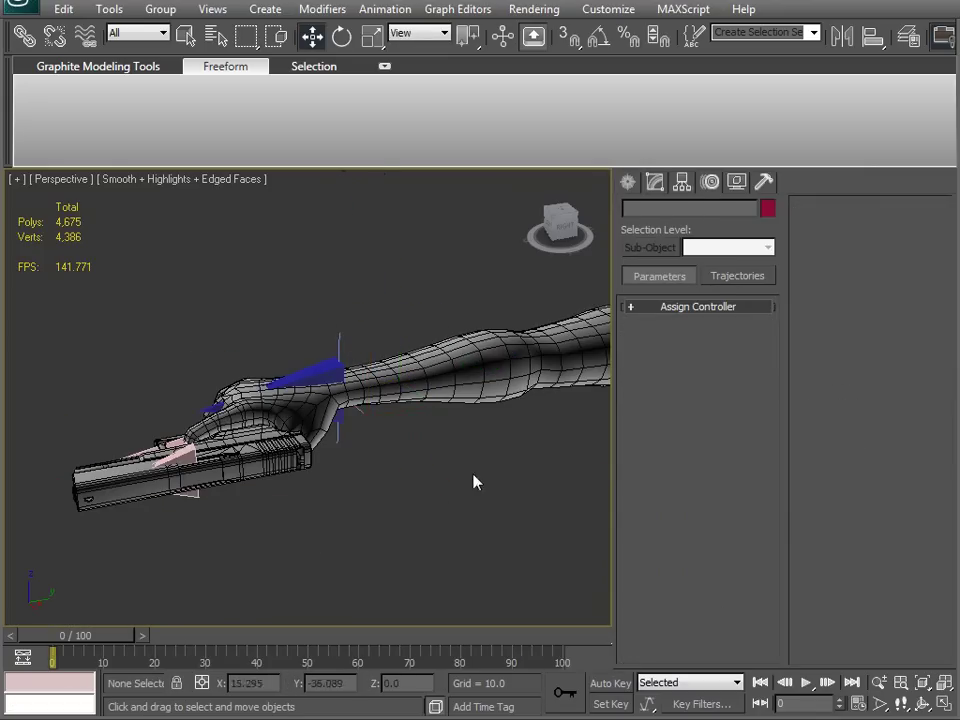
Step: Try rotating b_WeaponSocket to check that the gun follows the hand
{"action": "left_click", "coordinate": [332, 367]}
{"action": "key", "text": "e"}
{"action": "left_click_drag", "start_coordinate": [376, 390], "coordinate": [330, 386]}
{"action": "right_click", "coordinate": [330, 386]}
Step: Move b_WeaponSocket in the XY plane to about X 12.124, Y -18.121 and rotate it 90 degrees about its local X axis
{"action": "middle_click_drag", "start_coordinate": [318, 413], "coordinate": [250, 415]}
{"action": "scroll", "coordinate": [249, 415], "scroll_direction": "down", "scroll_amount": 4}
{"action": "middle_click_drag", "start_coordinate": [314, 435], "coordinate": [372, 477], "text": "alt"}
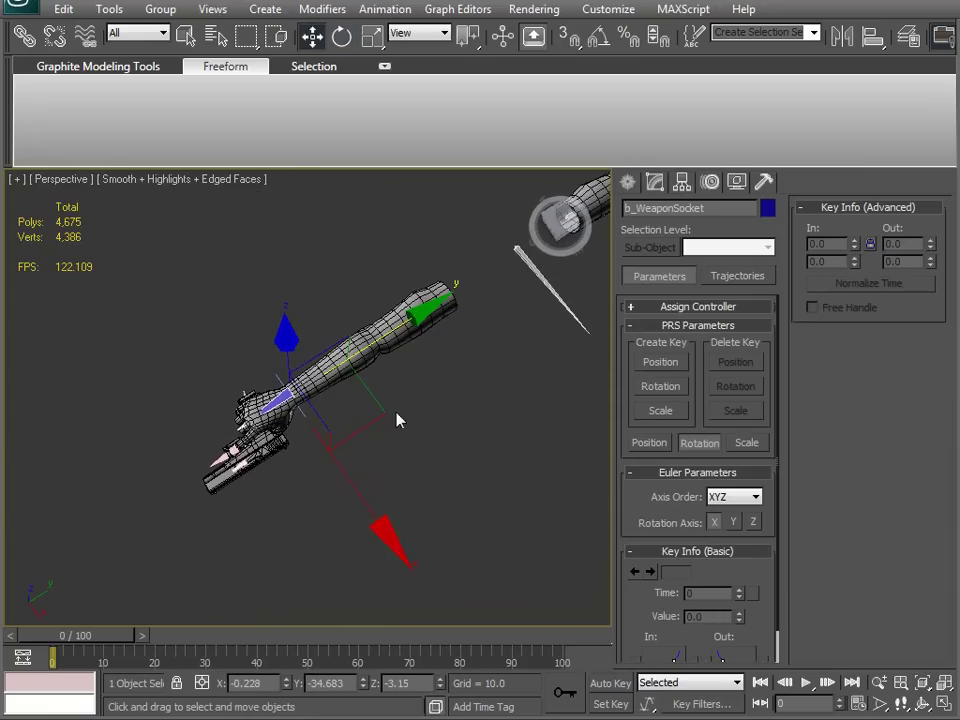
{"action": "left_click_drag", "start_coordinate": [383, 412], "coordinate": [535, 434]}
{"action": "key", "text": "e"}
{"action": "left_click_drag", "start_coordinate": [405, 552], "coordinate": [485, 584]}
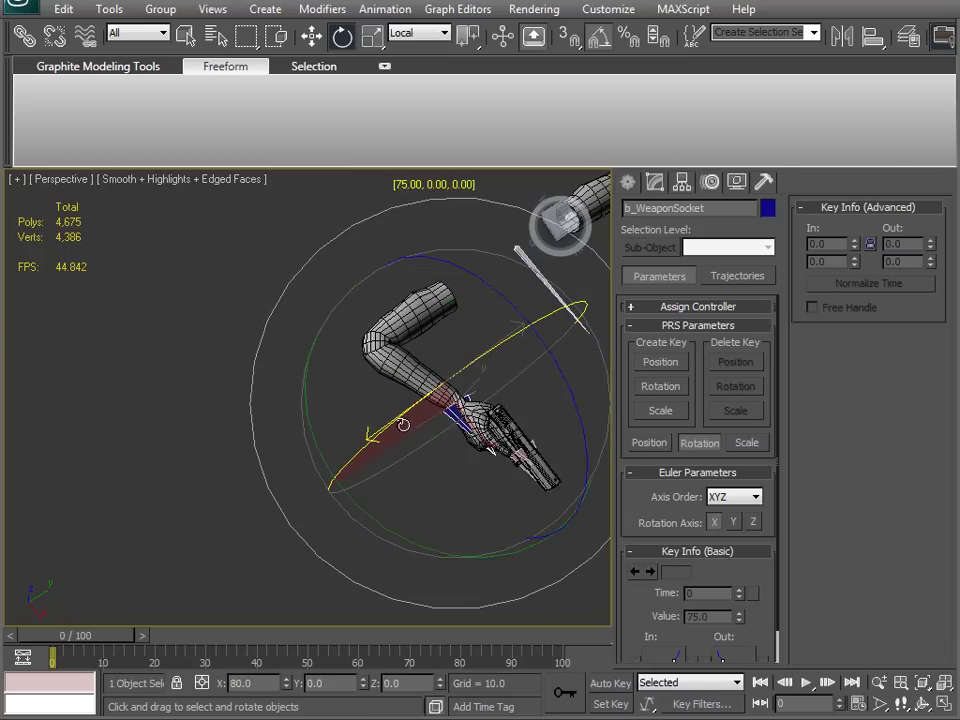
Step: Try moving b_WeaponSocket vertically along Z
{"action": "middle_click_drag", "start_coordinate": [397, 437], "coordinate": [465, 340], "text": "alt"}
{"action": "key", "text": "w"}
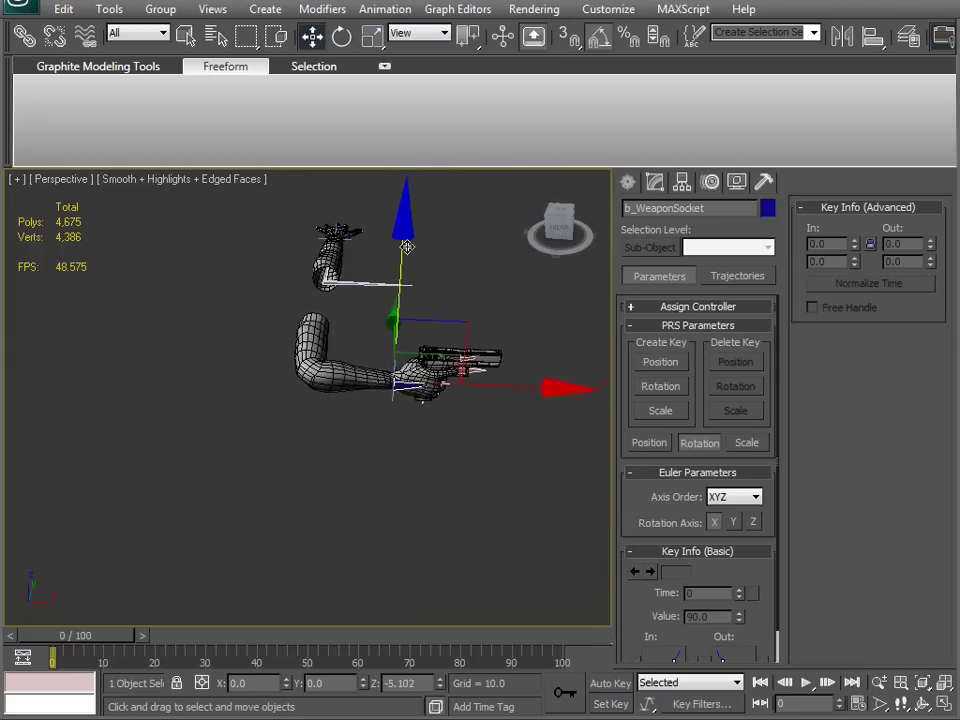
{"action": "left_click_drag", "start_coordinate": [400, 283], "coordinate": [403, 320]}
Step: Try to rotate b_RBicep in Local coordinates to change the direction of the right elbow
{"action": "scroll", "coordinate": [393, 370], "scroll_direction": "up", "scroll_amount": 3}
{"action": "middle_click_drag", "start_coordinate": [468, 423], "coordinate": [310, 466], "text": "alt"}
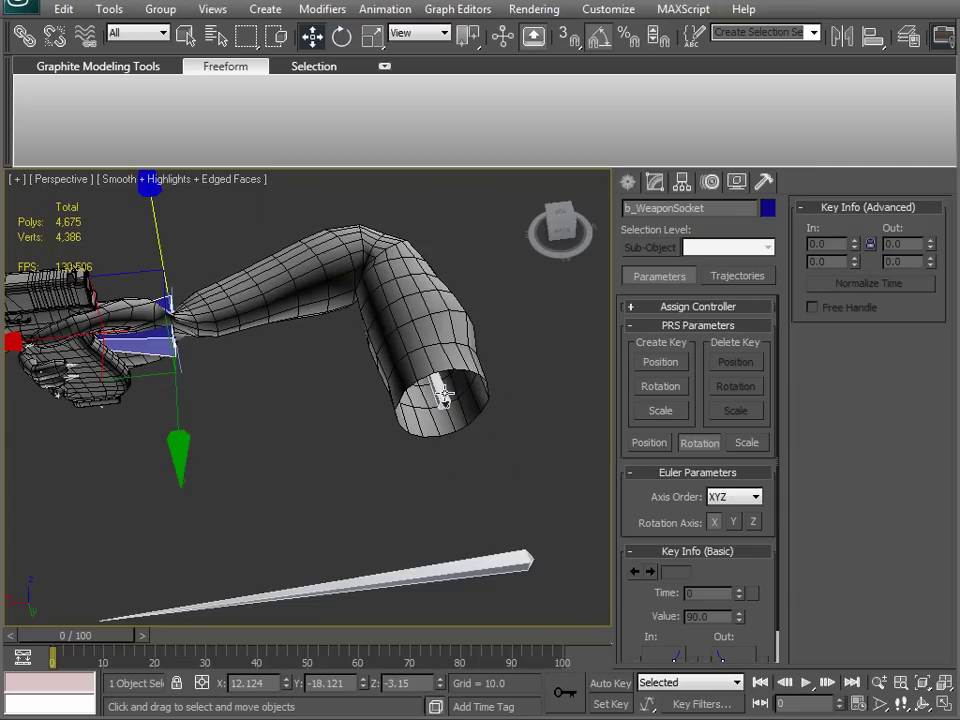
{"action": "middle_click_drag", "start_coordinate": [440, 396], "coordinate": [403, 387], "text": "alt"}
{"action": "key", "text": "e"}
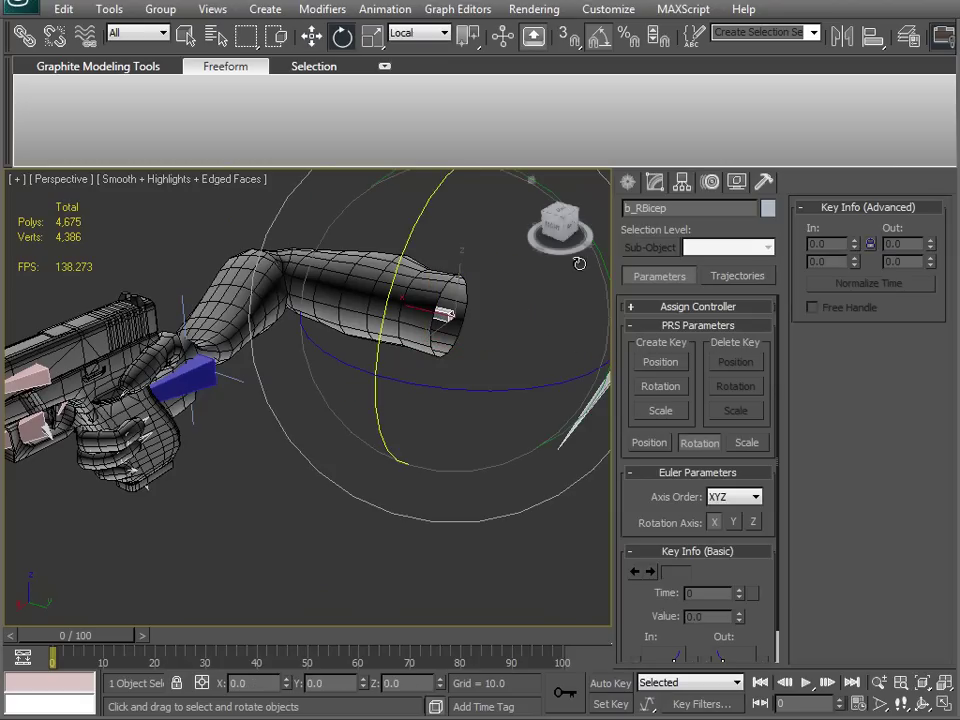
{"action": "middle_click_drag", "start_coordinate": [579, 267], "coordinate": [441, 384], "text": "alt"}
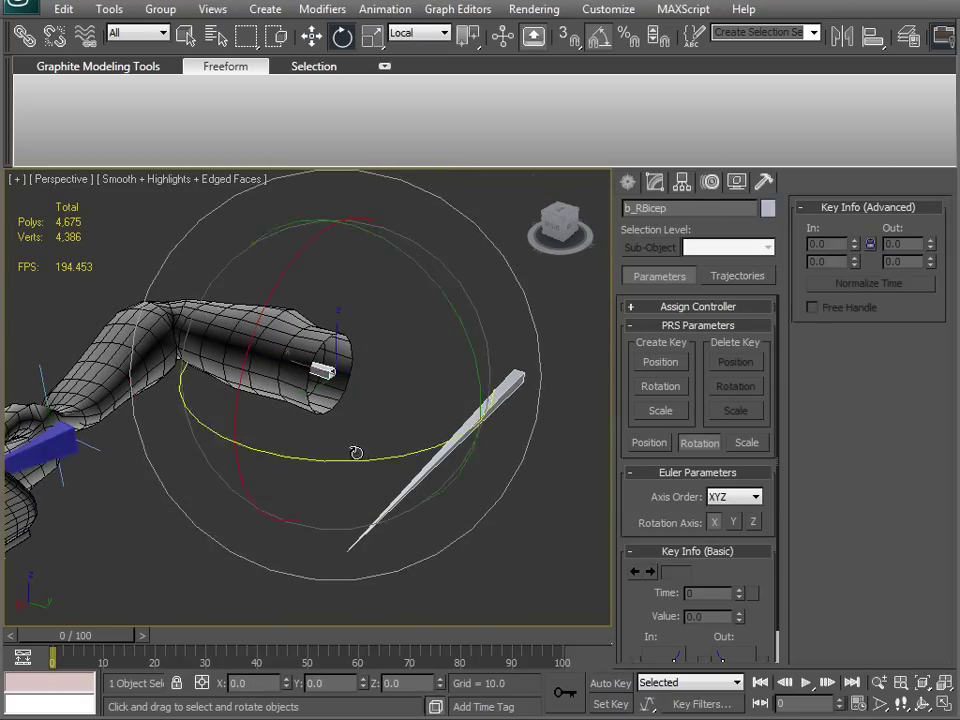
{"action": "left_click_drag", "start_coordinate": [208, 477], "coordinate": [396, 476]}
{"action": "middle_click_drag", "start_coordinate": [311, 456], "coordinate": [393, 375], "text": "alt"}
{"action": "left_click", "coordinate": [418, 360]}
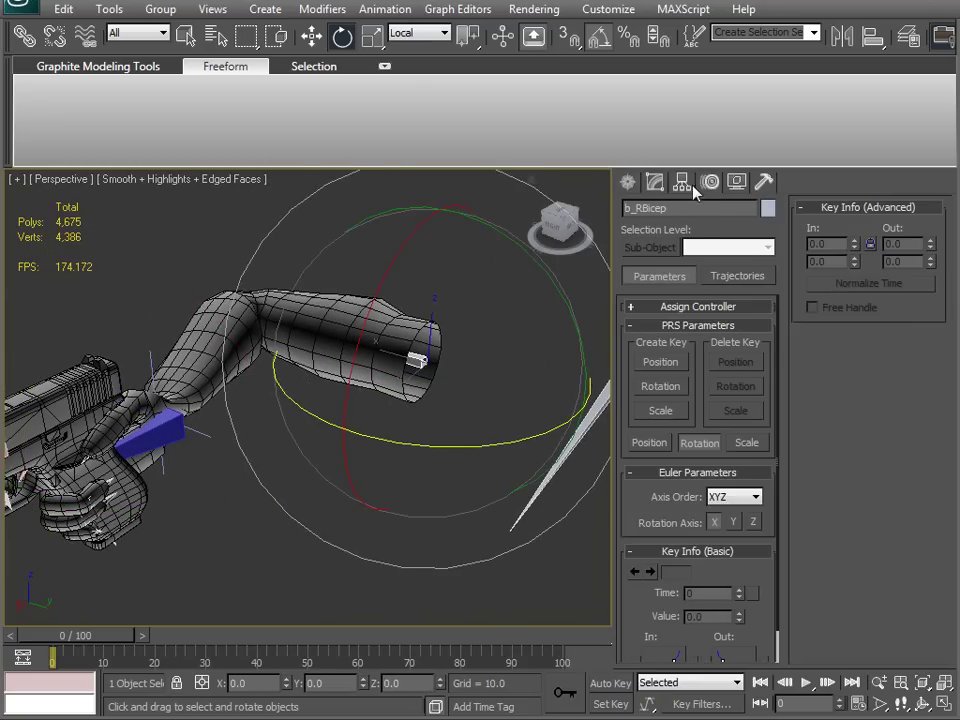
Step: Set the preferred X-axis angle of b_RBicep's IK rotational joint to 92.0 and try adjusting the Y-axis preferred angle
{"action": "left_click", "coordinate": [686, 185]}
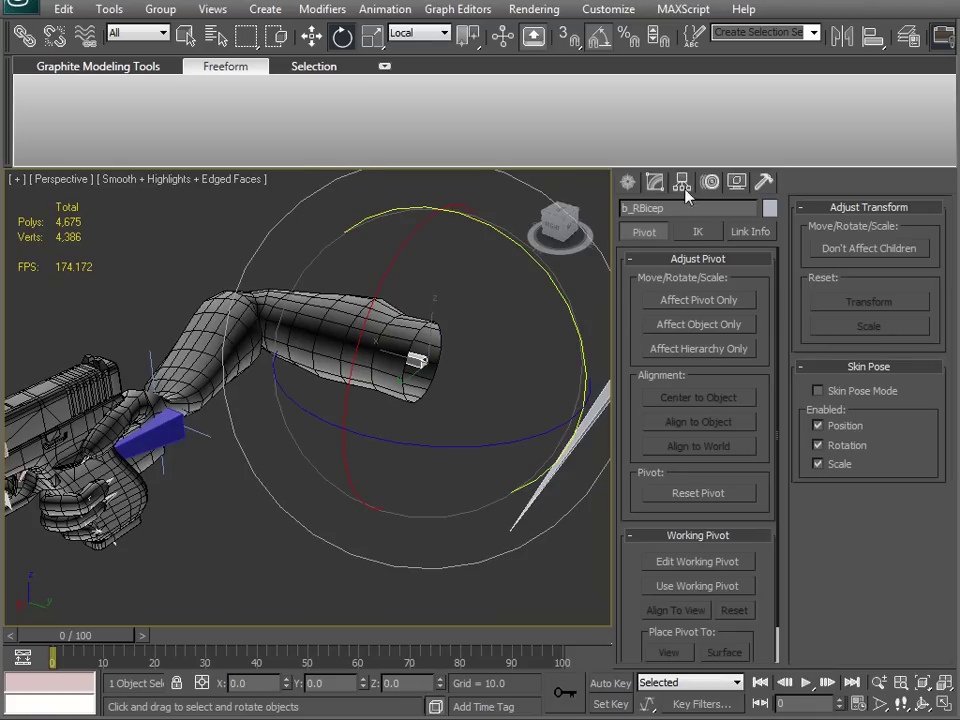
{"action": "left_click", "coordinate": [698, 231]}
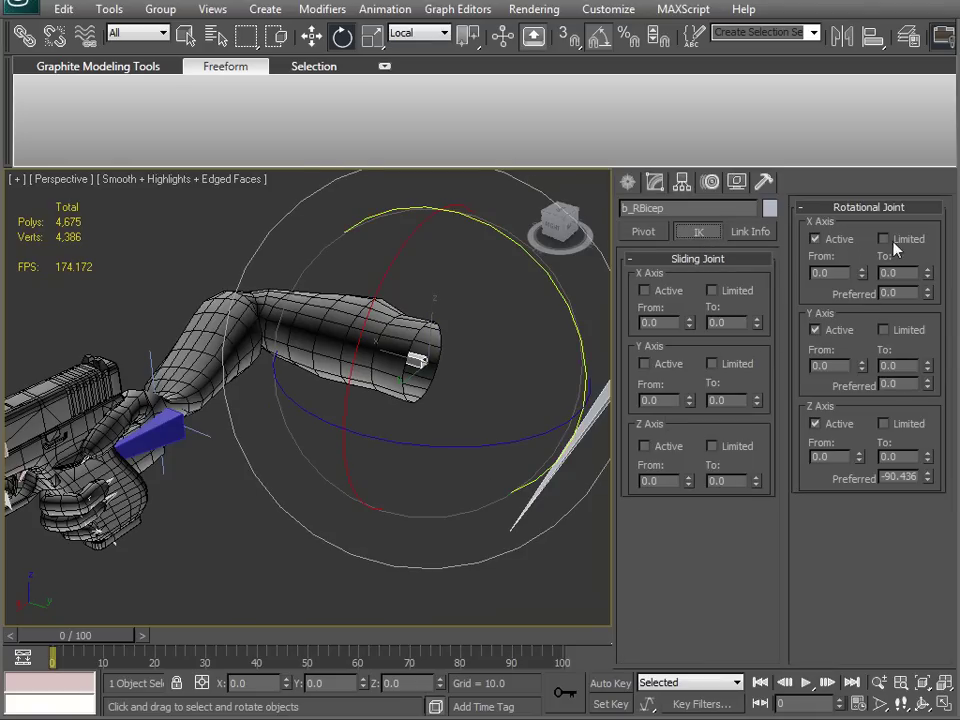
{"action": "left_click_drag", "start_coordinate": [928, 294], "coordinate": [933, 202]}
{"action": "middle_click_drag", "start_coordinate": [326, 402], "coordinate": [437, 373], "text": "alt"}
{"action": "left_click_drag", "start_coordinate": [929, 384], "coordinate": [924, 262]}
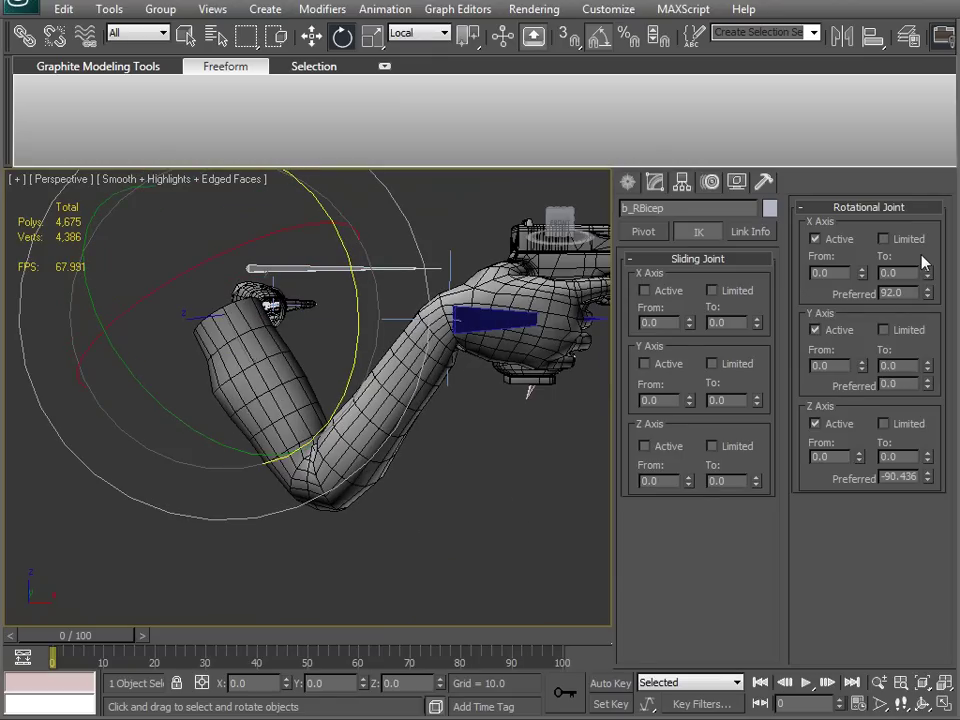
Step: Set the preferred Z-axis angle of b_RBicep's IK rotational joint to 9.564
{"action": "left_click_drag", "start_coordinate": [930, 480], "coordinate": [910, 458]}
{"action": "middle_click_drag", "start_coordinate": [575, 366], "coordinate": [419, 433], "text": "alt"}
{"action": "left_click_drag", "start_coordinate": [929, 478], "coordinate": [925, 398]}
{"action": "middle_click_drag", "start_coordinate": [298, 436], "coordinate": [327, 357]}
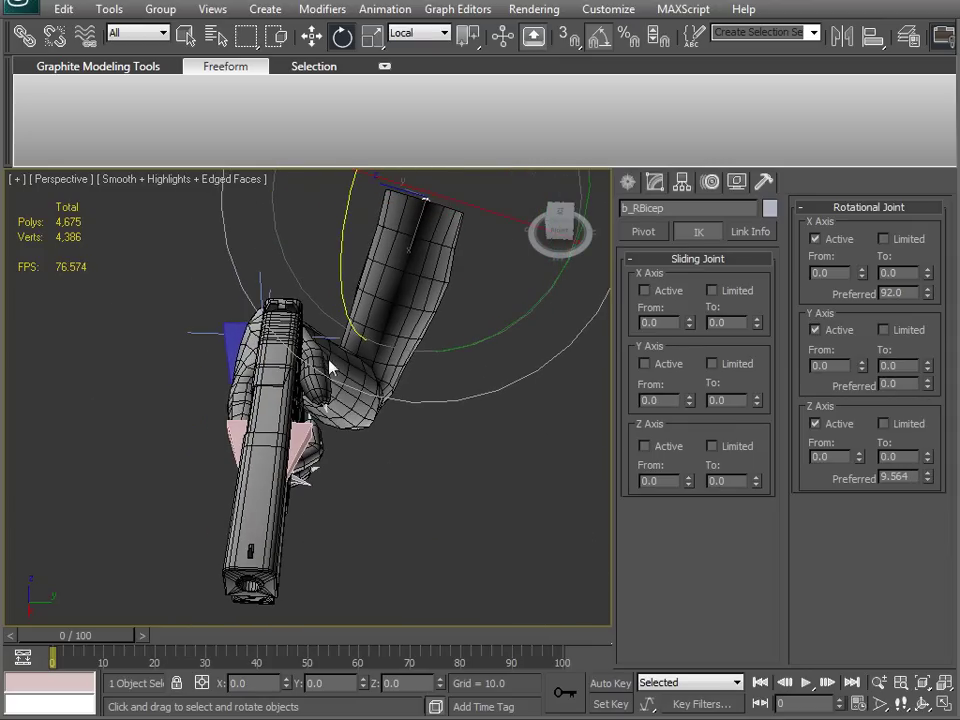
Step: Move b_WeaponSocket to about X 18.979, Y -8.288 and lower it to about Z -9.838
{"action": "left_click", "coordinate": [231, 338]}
{"action": "scroll", "coordinate": [230, 392], "scroll_direction": "down", "scroll_amount": 3}
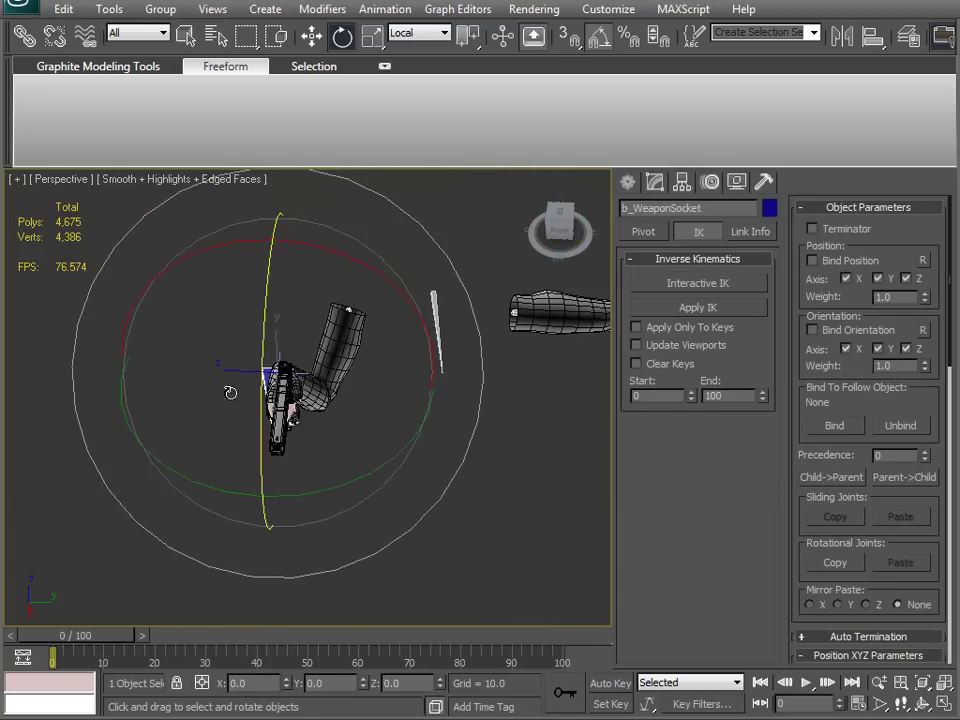
{"action": "left_click_drag", "start_coordinate": [340, 420], "coordinate": [390, 452]}
{"action": "middle_click_drag", "start_coordinate": [390, 452], "coordinate": [458, 298], "text": "alt"}
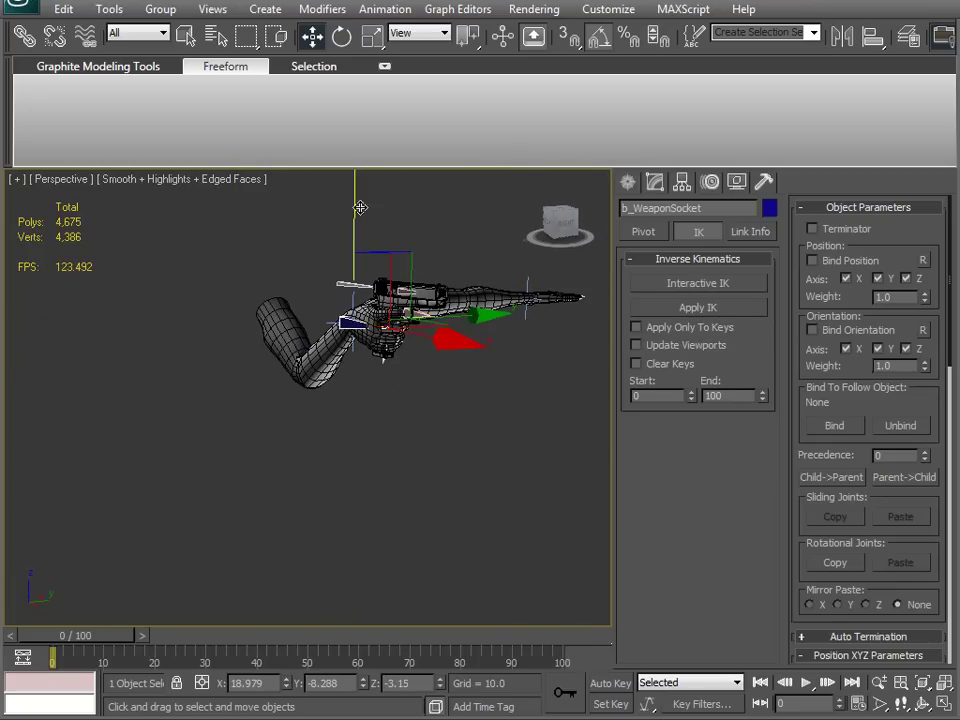
{"action": "left_click_drag", "start_coordinate": [356, 215], "coordinate": [356, 230]}
Step: Bend the left arm by moving its IK Chain02 goal to about X 20.103, Y 11.252, Z -8.912
{"action": "middle_click_drag", "start_coordinate": [357, 273], "coordinate": [313, 407], "text": "alt"}
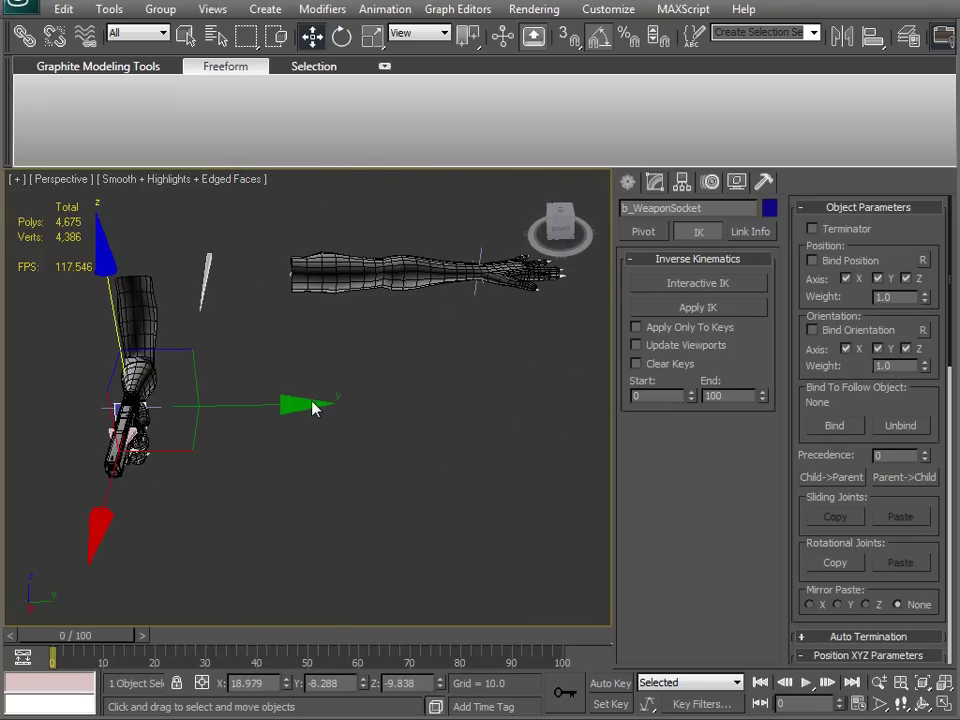
{"action": "left_click", "coordinate": [478, 288]}
{"action": "left_click_drag", "start_coordinate": [565, 302], "coordinate": [394, 392]}
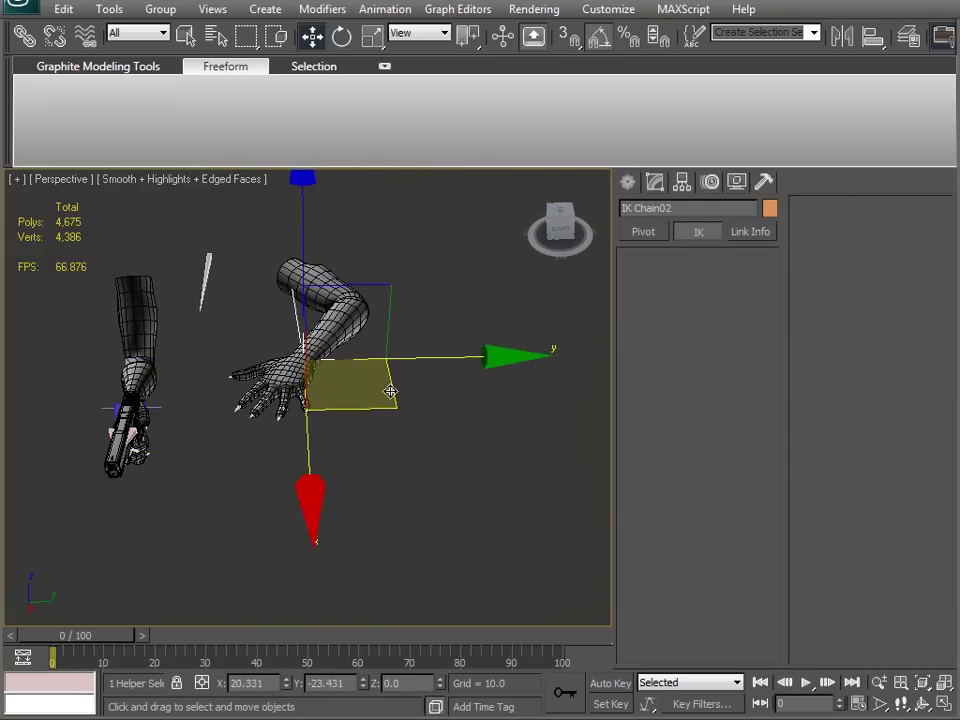
{"action": "left_click_drag", "start_coordinate": [298, 245], "coordinate": [301, 303]}
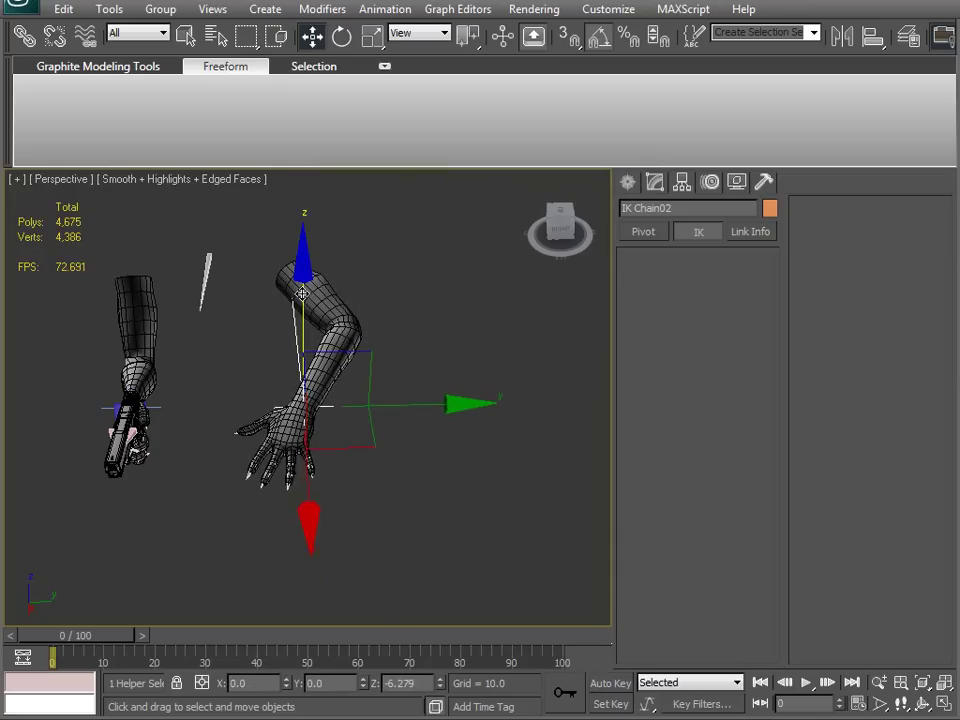
Step: Set b_LBicep's IK rotational joint preferred angles to -72.0 on the X axis and 12.436 on the Z axis
{"action": "middle_click_drag", "start_coordinate": [395, 462], "coordinate": [246, 435], "text": "alt"}
{"action": "scroll", "coordinate": [225, 433], "scroll_direction": "up", "scroll_amount": 5}
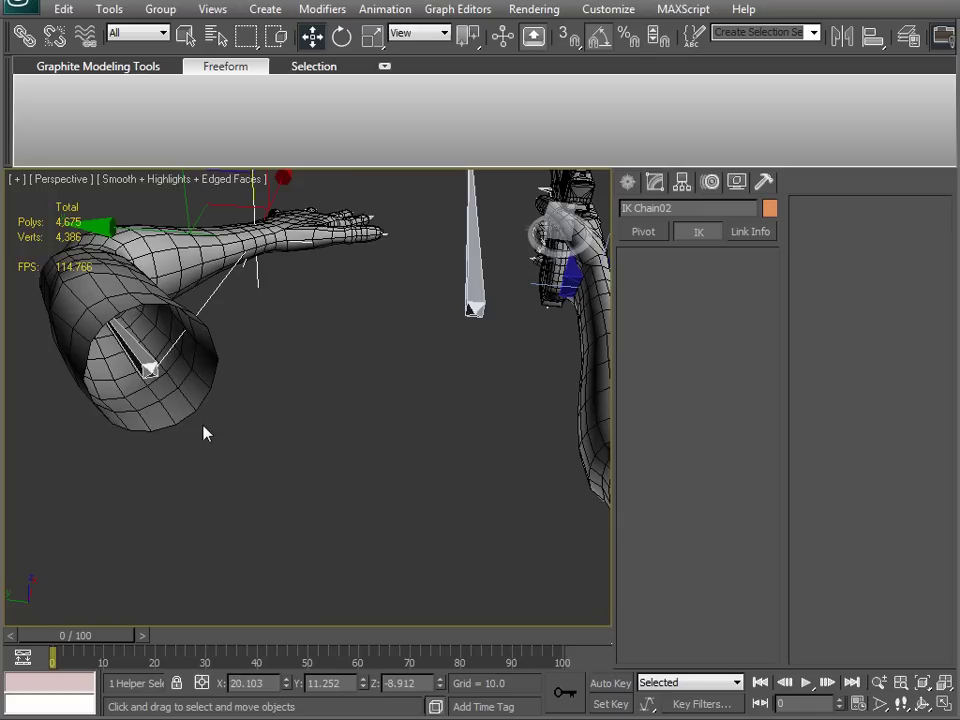
{"action": "left_click", "coordinate": [148, 367]}
{"action": "middle_click_drag", "start_coordinate": [150, 437], "coordinate": [182, 454]}
{"action": "scroll", "coordinate": [276, 469], "scroll_direction": "down", "scroll_amount": 5}
{"action": "middle_click_drag", "start_coordinate": [276, 469], "coordinate": [394, 452], "text": "alt"}
{"action": "scroll", "coordinate": [394, 452], "scroll_direction": "up", "scroll_amount": 3}
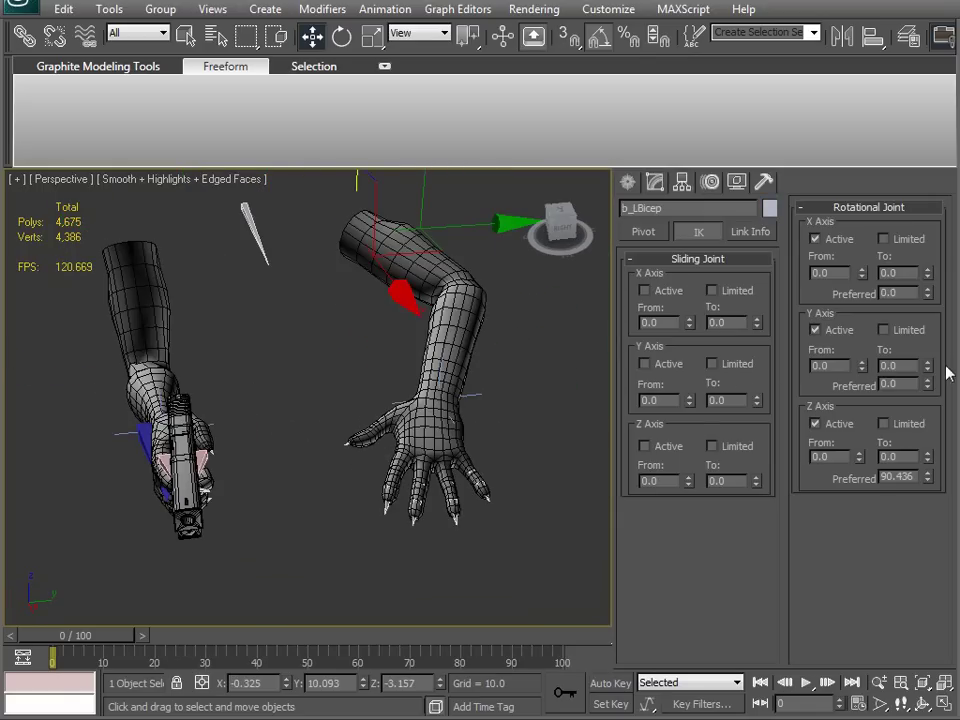
{"action": "left_click_drag", "start_coordinate": [928, 295], "coordinate": [919, 362]}
{"action": "left_click_drag", "start_coordinate": [930, 487], "coordinate": [910, 552]}
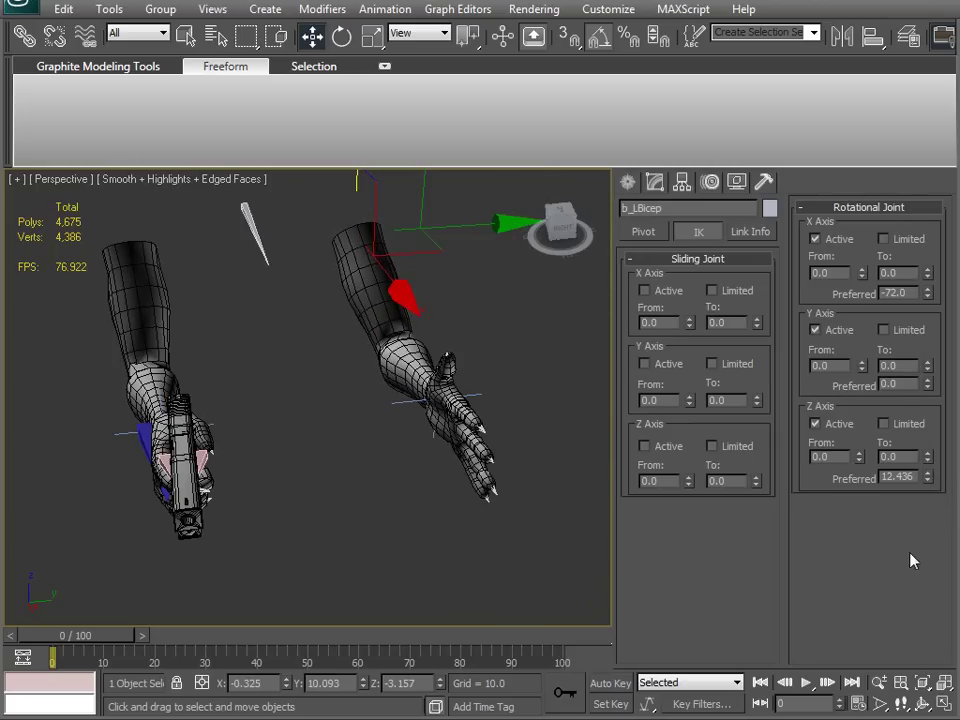
Step: Pull the left hand back and down by moving IK Chain02 to about X 9.518, Z -18.689
{"action": "left_click", "coordinate": [218, 410]}
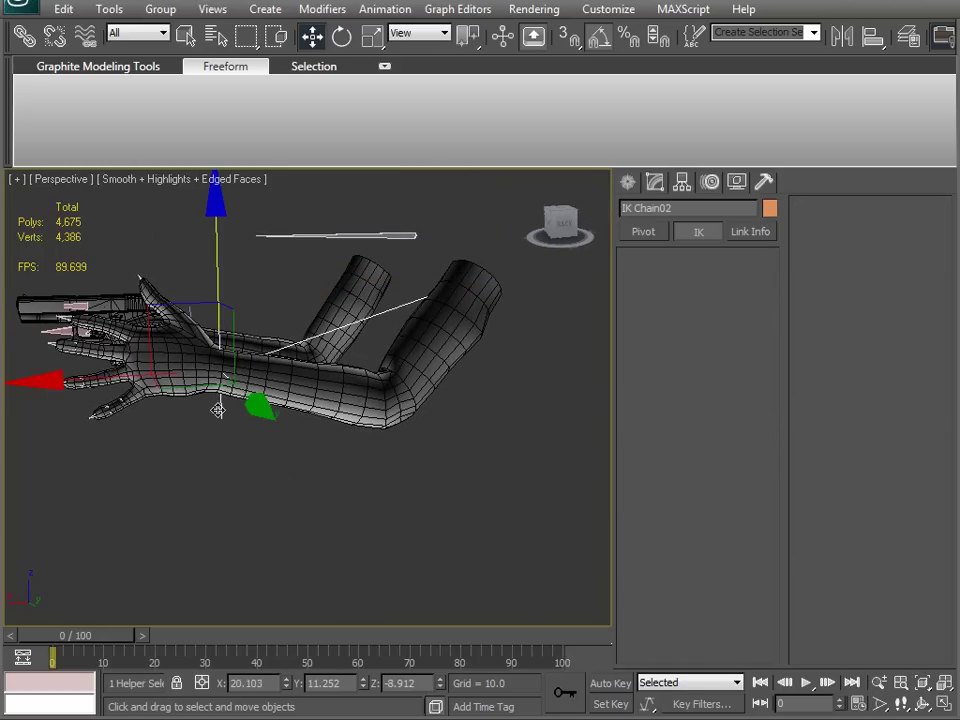
{"action": "left_click_drag", "start_coordinate": [155, 305], "coordinate": [268, 444]}
Step: Rotate the left thumb's base bone b_LThumb1 in Local coordinates to relax the thumb
{"action": "middle_click_drag", "start_coordinate": [268, 444], "coordinate": [388, 439], "text": "alt"}
{"action": "scroll", "coordinate": [392, 430], "scroll_direction": "up", "scroll_amount": 3}
{"action": "middle_click_drag", "start_coordinate": [417, 485], "coordinate": [364, 463]}
{"action": "scroll", "coordinate": [364, 463], "scroll_direction": "up", "scroll_amount": 2}
{"action": "middle_click_drag", "start_coordinate": [446, 500], "coordinate": [318, 405], "text": "alt"}
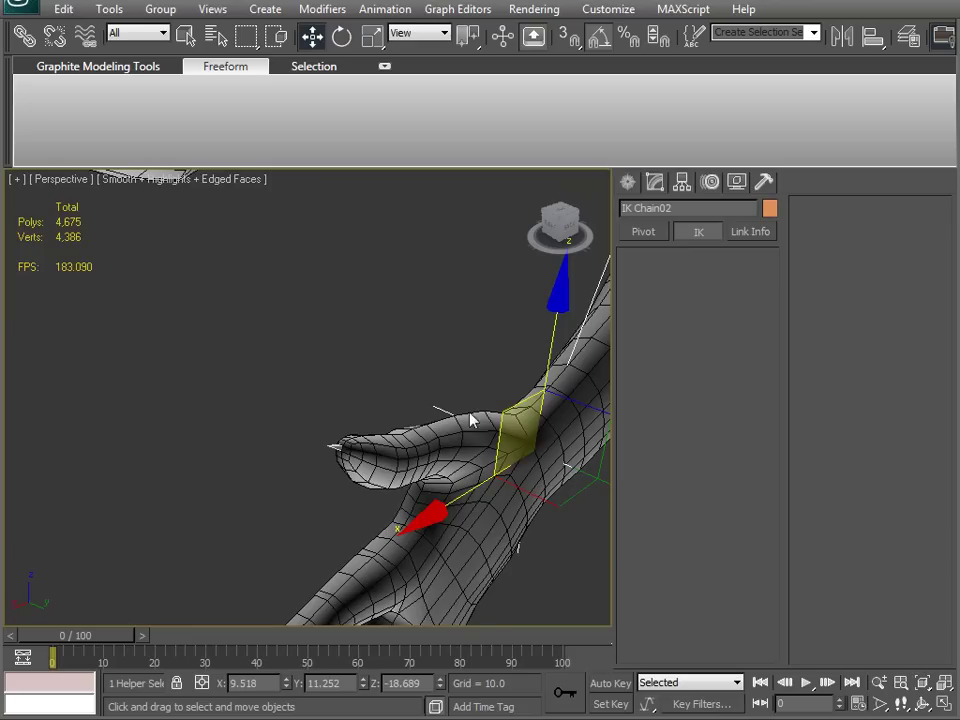
{"action": "key", "text": "F3"}
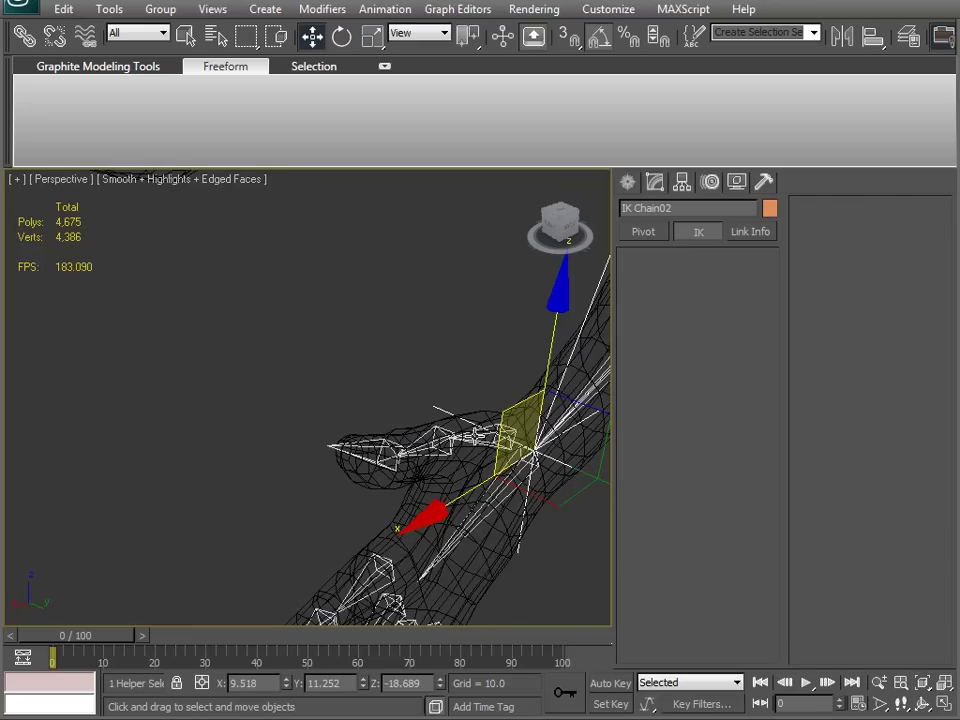
{"action": "left_click", "coordinate": [437, 474]}
{"action": "key", "text": "F3"}
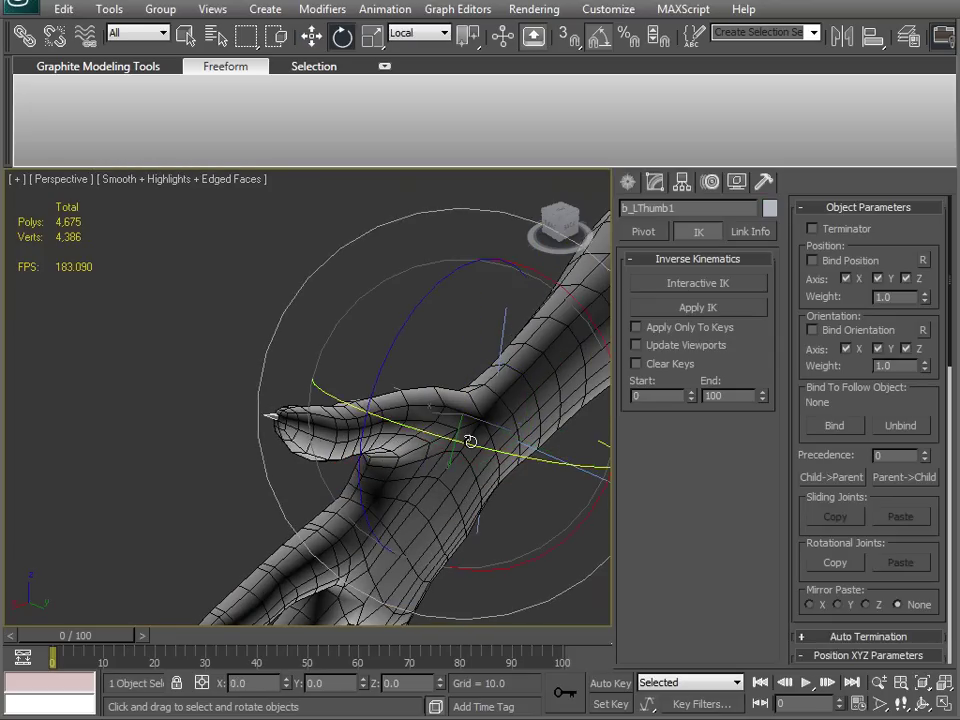
{"action": "left_click_drag", "start_coordinate": [470, 441], "coordinate": [437, 438]}
{"action": "left_click_drag", "start_coordinate": [382, 289], "coordinate": [375, 299]}
Step: Bend the two outer left thumb bones together, rotating each around its own pivot point center
{"action": "left_click", "coordinate": [303, 413], "text": "ctrl"}
{"action": "left_click_drag", "start_coordinate": [230, 291], "coordinate": [207, 313]}
{"action": "key", "text": "ctrl+z"}
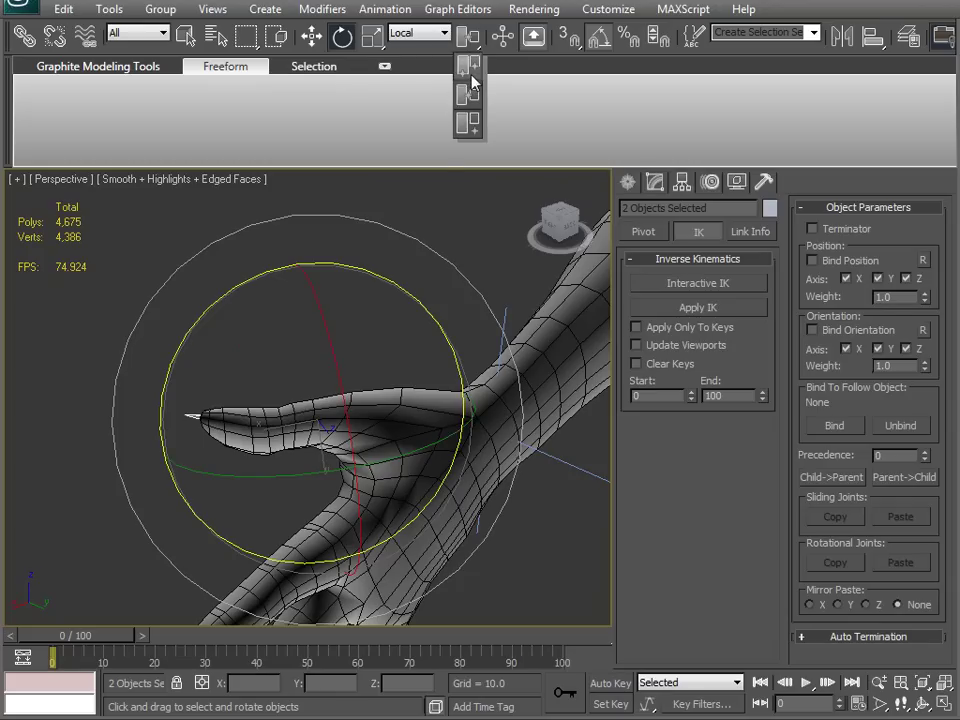
{"action": "left_click", "coordinate": [470, 88]}
{"action": "mouse_move", "coordinate": [288, 275]}
{"action": "left_mouse_down"}
{"action": "mouse_move", "coordinate": [272, 296]}
{"action": "mouse_move", "coordinate": [288, 293]}
{"action": "left_mouse_up"}
Step: Select the twelve bones of the four left fingers and curl them together with local rotations
{"action": "middle_click_drag", "start_coordinate": [316, 496], "coordinate": [260, 428]}
{"action": "key", "text": "F3"}
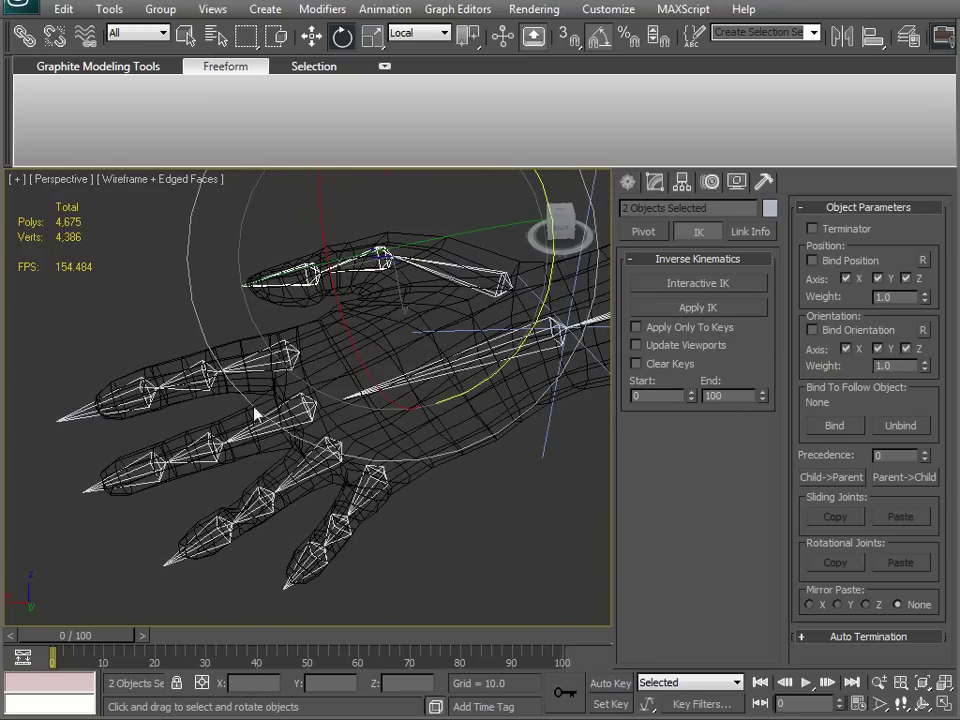
{"action": "left_click", "coordinate": [502, 567]}
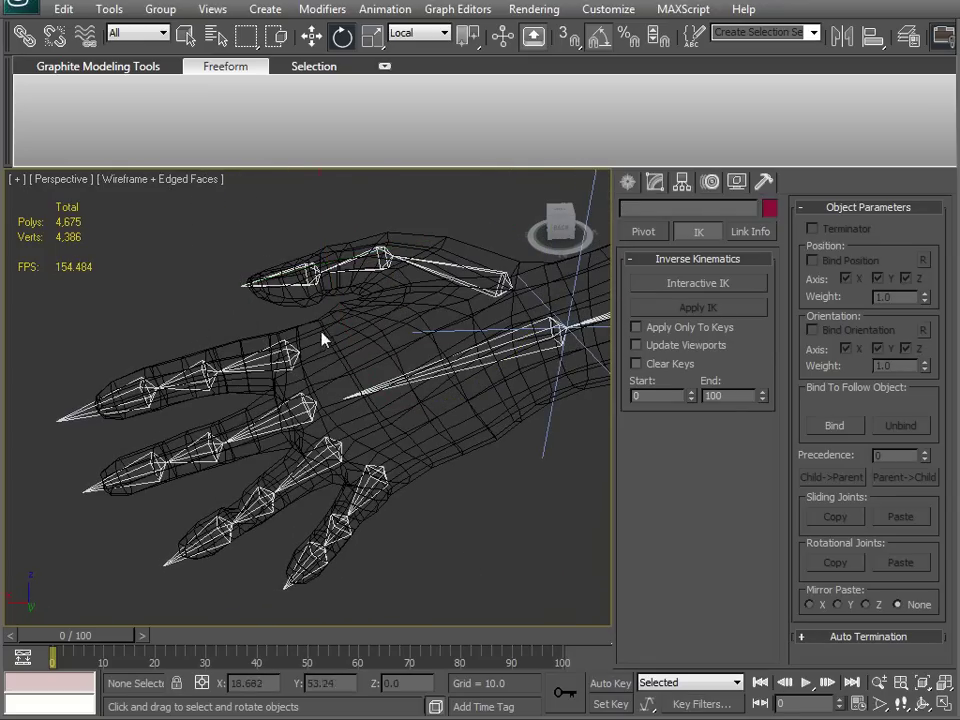
{"action": "left_click", "coordinate": [282, 362]}
{"action": "left_click", "coordinate": [288, 410], "text": "ctrl"}
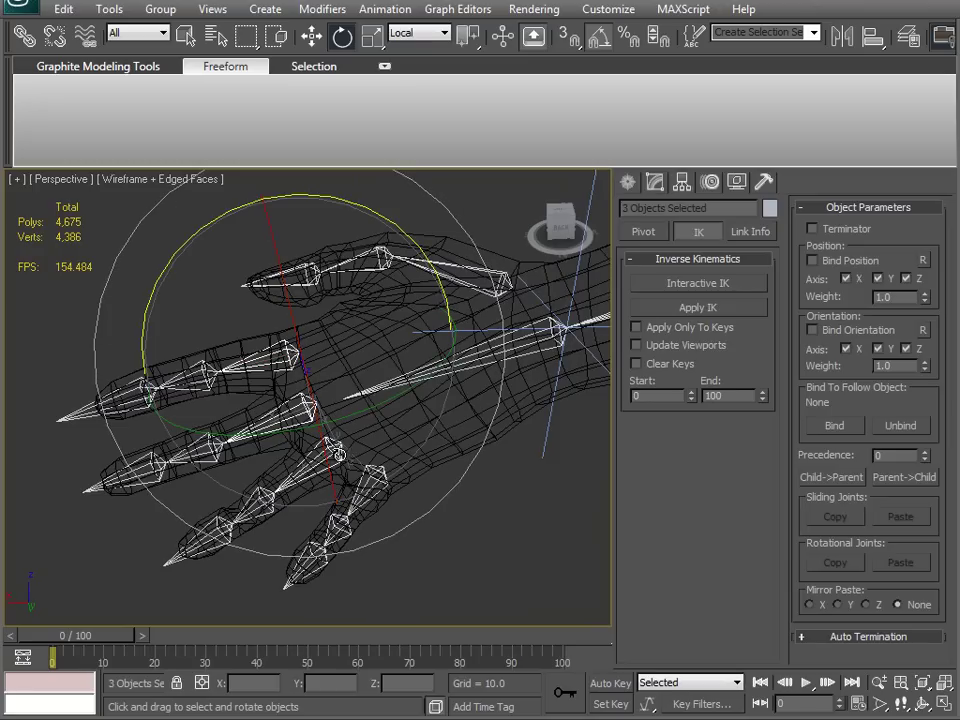
{"action": "double_click", "coordinate": [374, 473]}
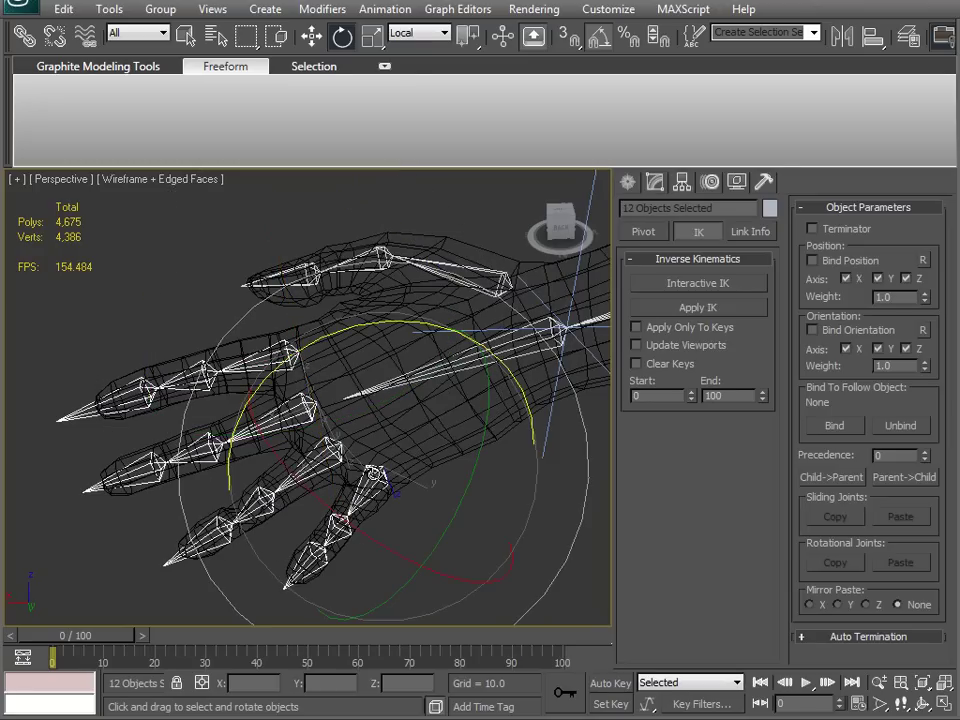
{"action": "key", "text": "F3"}
{"action": "mouse_move", "coordinate": [450, 440]}
{"action": "left_mouse_down"}
{"action": "mouse_move", "coordinate": [468, 445]}
{"action": "mouse_move", "coordinate": [456, 452]}
{"action": "left_mouse_up"}
{"action": "middle_click_drag", "start_coordinate": [456, 452], "coordinate": [393, 423], "text": "alt"}
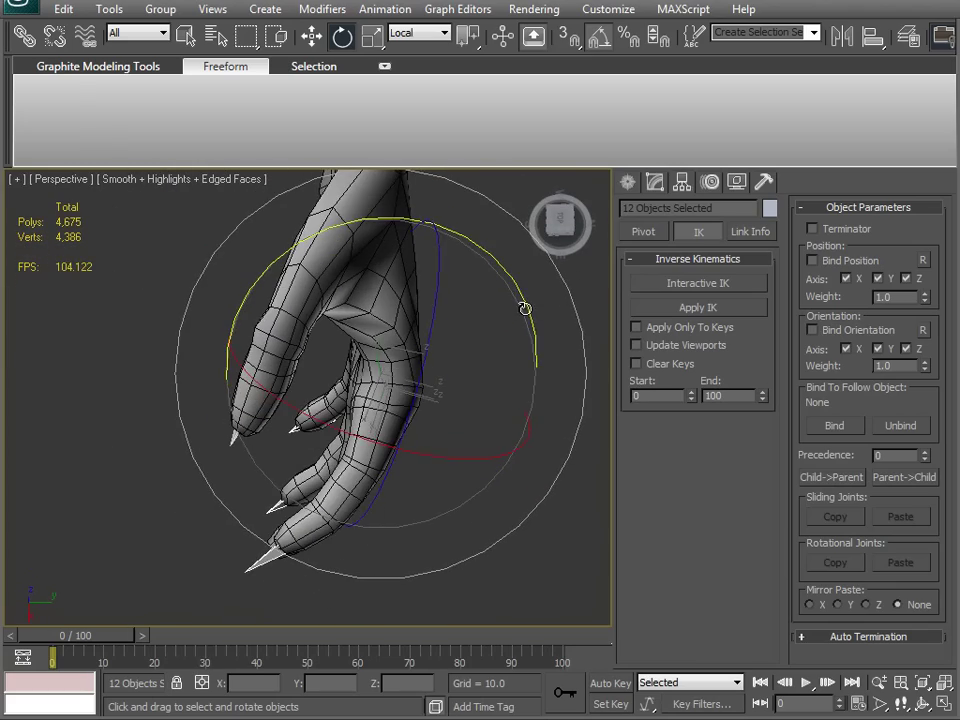
{"action": "left_click_drag", "start_coordinate": [525, 308], "coordinate": [529, 314]}
Step: Rotate b_LThumb1 by about -10 degrees on its local Y axis and fine-tune its angle beside the curled fingers
{"action": "middle_click_drag", "start_coordinate": [528, 314], "coordinate": [160, 398], "text": "alt"}
{"action": "key", "text": "F3"}
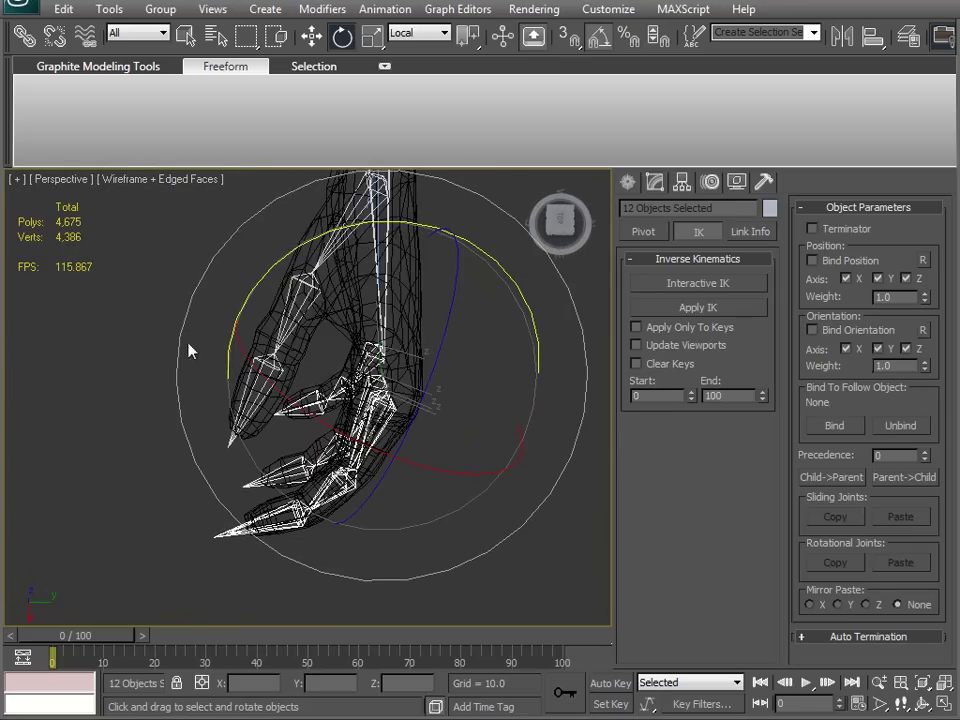
{"action": "left_click", "coordinate": [336, 232]}
{"action": "key", "text": "F3"}
{"action": "left_click_drag", "start_coordinate": [410, 303], "coordinate": [419, 302]}
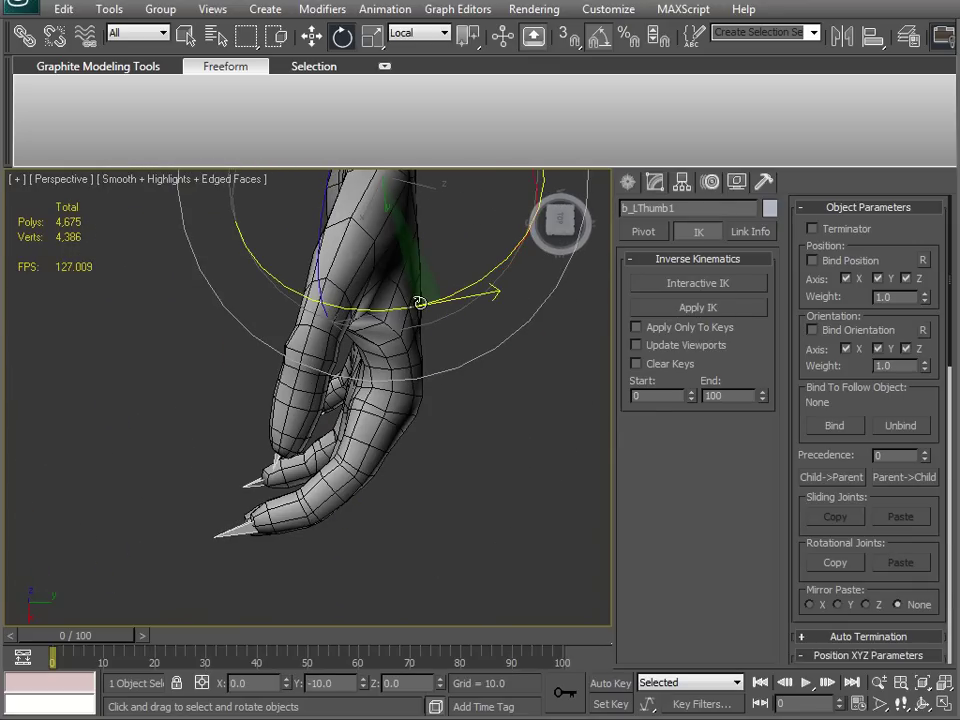
{"action": "middle_click_drag", "start_coordinate": [402, 303], "coordinate": [374, 347], "text": "alt"}
{"action": "left_click_drag", "start_coordinate": [513, 410], "coordinate": [508, 410]}
{"action": "middle_click_drag", "start_coordinate": [504, 408], "coordinate": [447, 347], "text": "alt"}
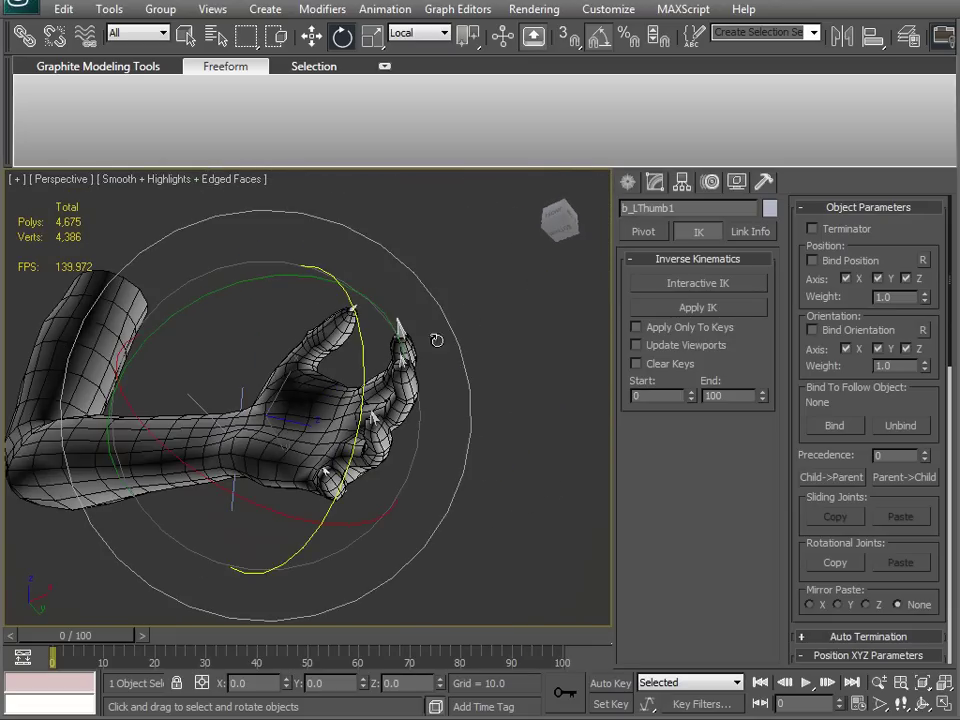
Step: Rotate b_LForearmTwist about 20 degrees on its local X axis to twist the left forearm
{"action": "middle_click_drag", "start_coordinate": [279, 378], "coordinate": [122, 541], "text": "alt"}
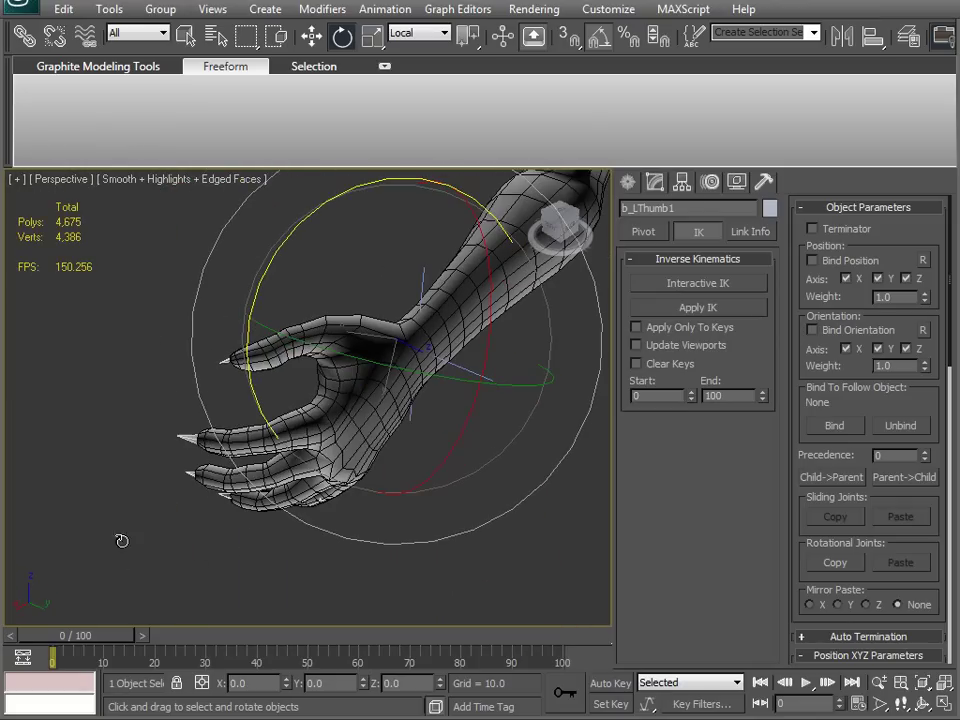
{"action": "middle_click_drag", "start_coordinate": [376, 436], "coordinate": [311, 465], "text": "alt"}
{"action": "key", "text": "F3"}
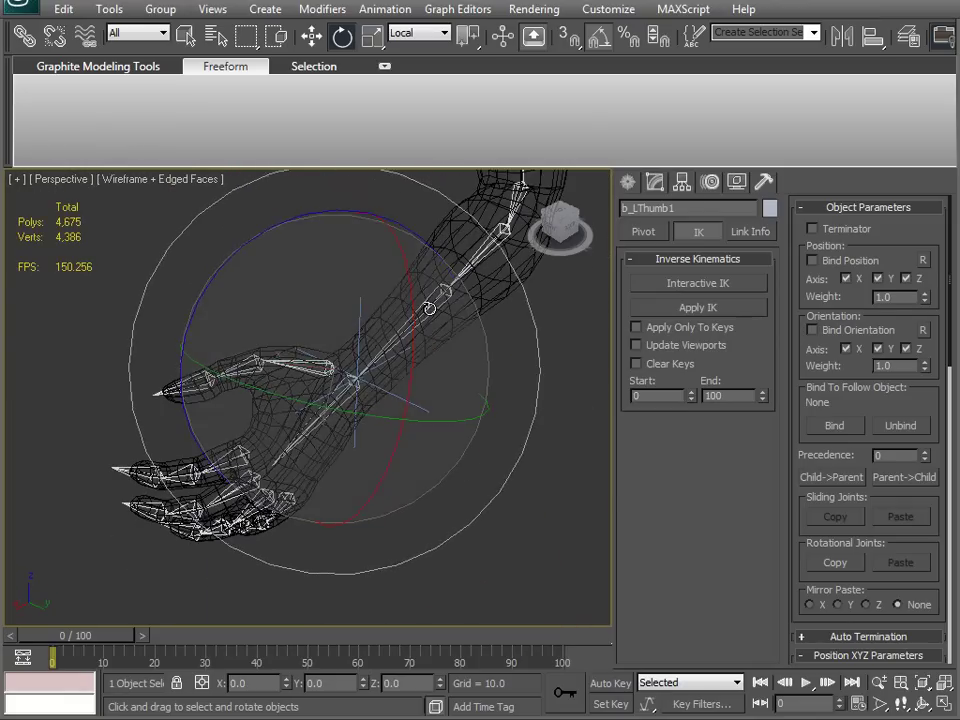
{"action": "left_click", "coordinate": [430, 308]}
{"action": "key", "text": "F3"}
{"action": "left_click_drag", "start_coordinate": [591, 292], "coordinate": [574, 264]}
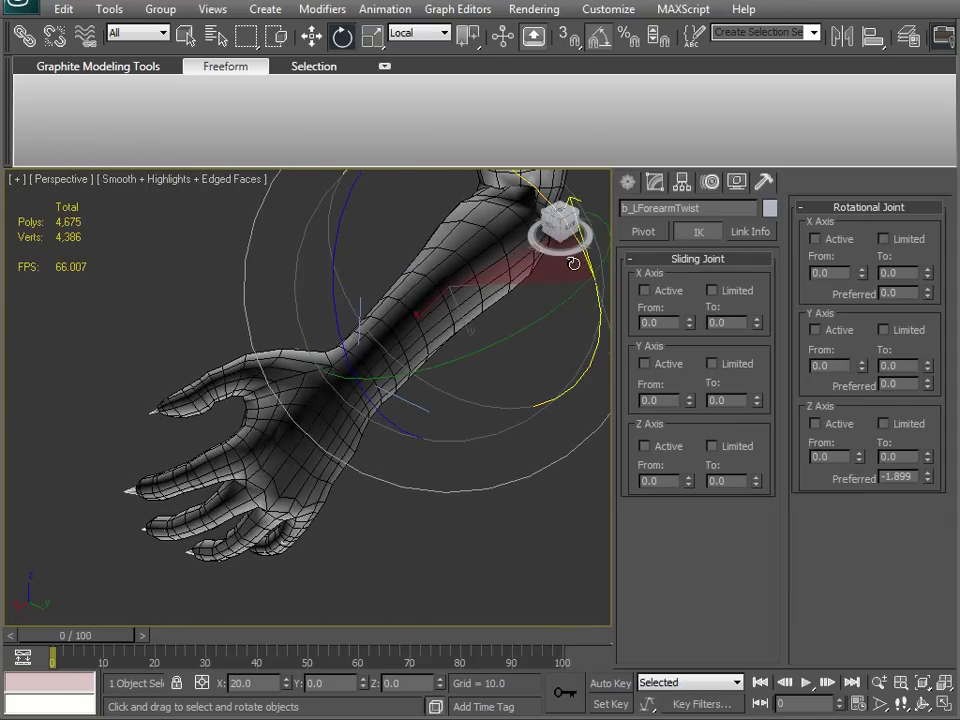
Step: Move the left arm's IK Chain02 goal to about X 10.286, Z -19.548
{"action": "middle_click_drag", "start_coordinate": [340, 408], "coordinate": [285, 418]}
{"action": "scroll", "coordinate": [285, 420], "scroll_direction": "down", "scroll_amount": 3}
{"action": "left_click", "coordinate": [301, 539]}
{"action": "middle_click_drag", "start_coordinate": [301, 539], "coordinate": [306, 347], "text": "alt"}
{"action": "left_click", "coordinate": [300, 349]}
{"action": "key", "text": "w"}
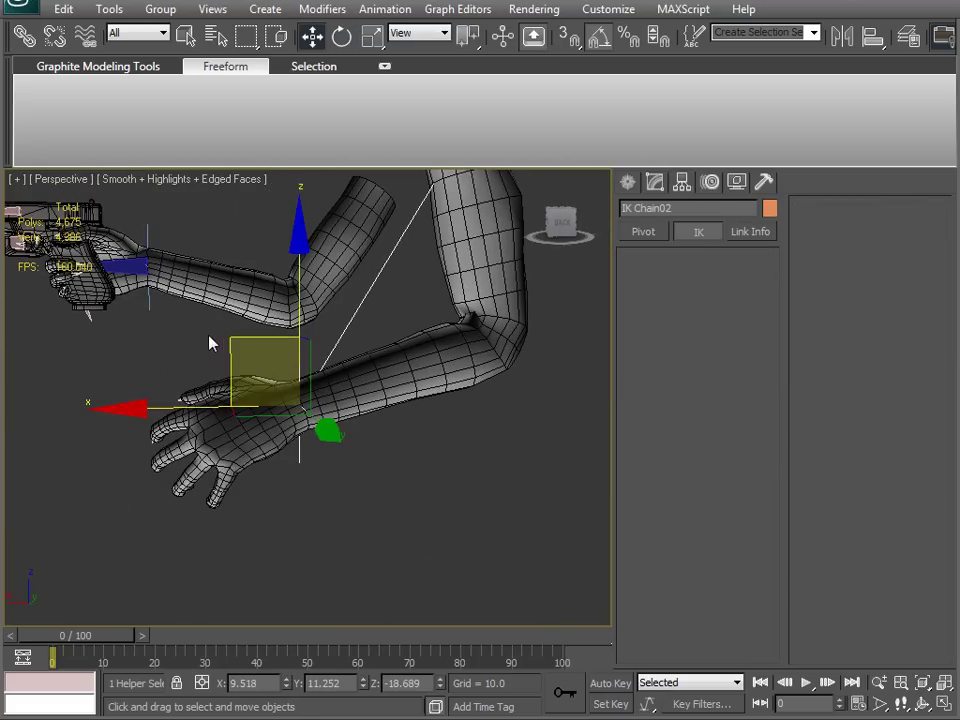
{"action": "mouse_move", "coordinate": [227, 337]}
{"action": "left_mouse_down"}
{"action": "mouse_move", "coordinate": [379, 452]}
{"action": "mouse_move", "coordinate": [538, 394]}
{"action": "mouse_move", "coordinate": [508, 422]}
{"action": "mouse_move", "coordinate": [187, 354]}
{"action": "mouse_move", "coordinate": [214, 395]}
{"action": "mouse_move", "coordinate": [219, 354]}
{"action": "left_mouse_up"}
Step: Examine the mesh deformation at the bent left elbow up close and the pose of both arms
{"action": "middle_click_drag", "start_coordinate": [219, 354], "coordinate": [315, 444], "text": "alt"}
{"action": "scroll", "coordinate": [315, 444], "scroll_direction": "up", "scroll_amount": 5}
{"action": "middle_click_drag", "start_coordinate": [311, 365], "coordinate": [156, 418], "text": "alt"}
{"action": "middle_click_drag", "start_coordinate": [297, 416], "coordinate": [349, 424], "text": "alt"}
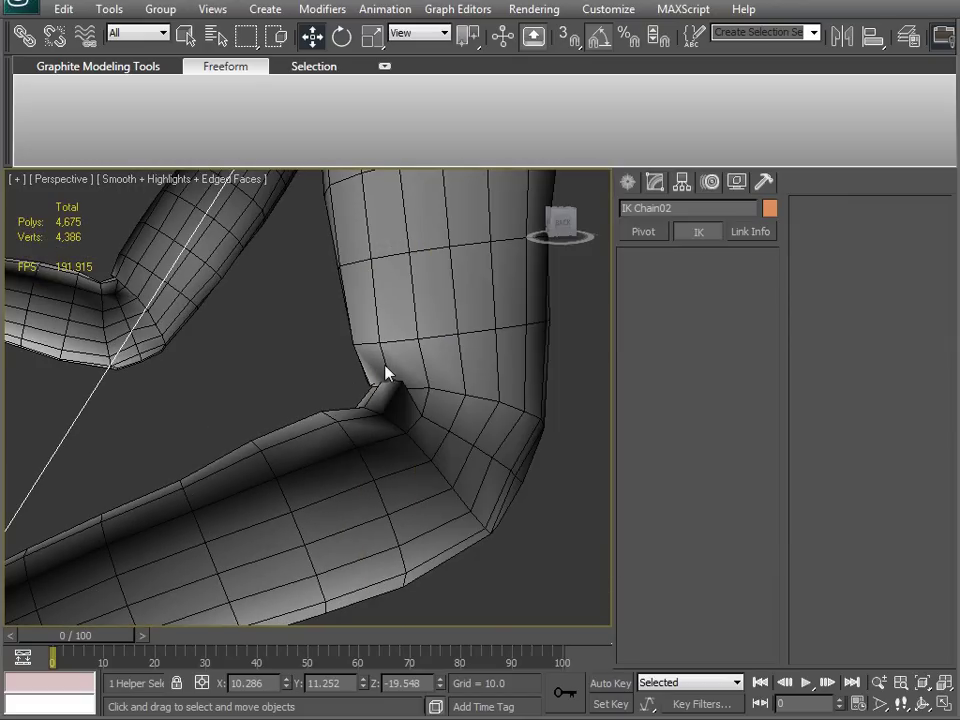
{"action": "middle_click_drag", "start_coordinate": [91, 301], "coordinate": [247, 450], "text": "alt"}
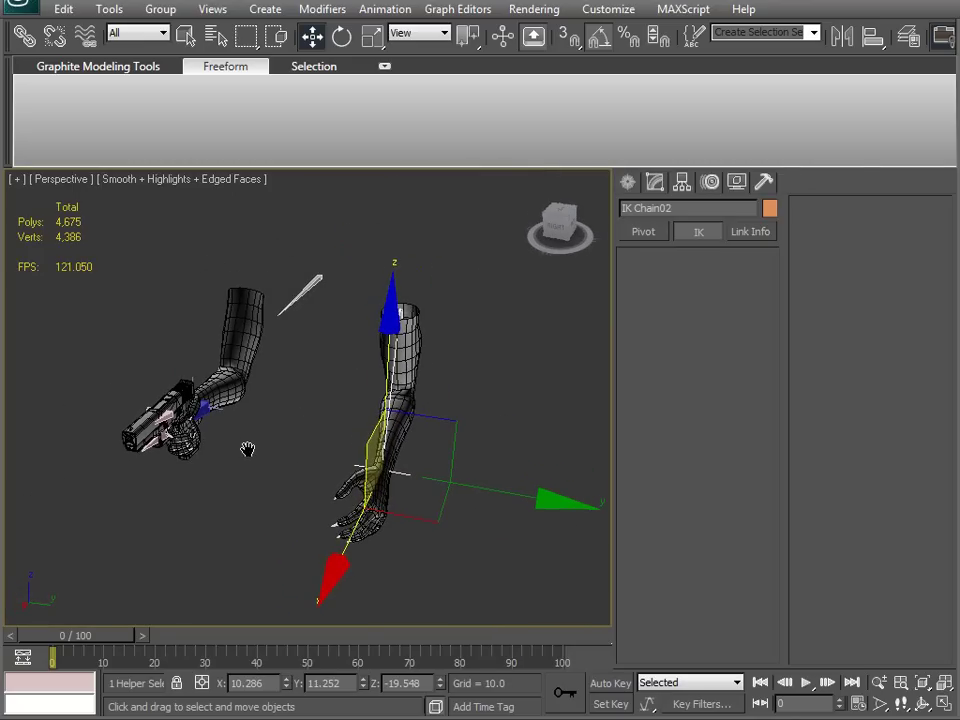
Step: Undo all the posing of the left hand, bicep and IK goal, back to the straight left arm
{"action": "key", "text": "ctrl+z"}
{"action": "key", "text": "ctrl+z"}
{"action": "key", "text": "ctrl+z"}
{"action": "key", "text": "ctrl+z"}
{"action": "key", "text": "ctrl+z"}
{"action": "key", "text": "ctrl+z"}
{"action": "key", "text": "ctrl+z"}
{"action": "key", "text": "ctrl+z"}
{"action": "key", "text": "ctrl+z"}
{"action": "key", "text": "ctrl+z"}
{"action": "key", "text": "ctrl+z"}
{"action": "key", "text": "ctrl+z"}
{"action": "key", "text": "ctrl+z"}
{"action": "key", "text": "ctrl+z"}
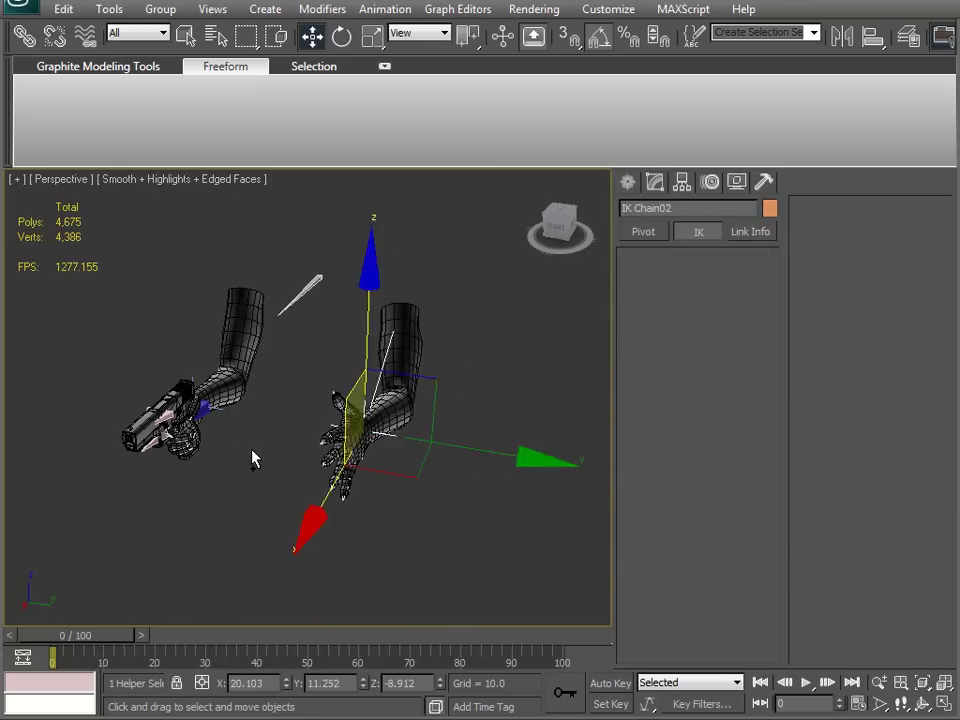
{"action": "key", "text": "ctrl+z"}
{"action": "key", "text": "ctrl+z"}
{"action": "key", "text": "ctrl+z"}
{"action": "key", "text": "ctrl+z"}
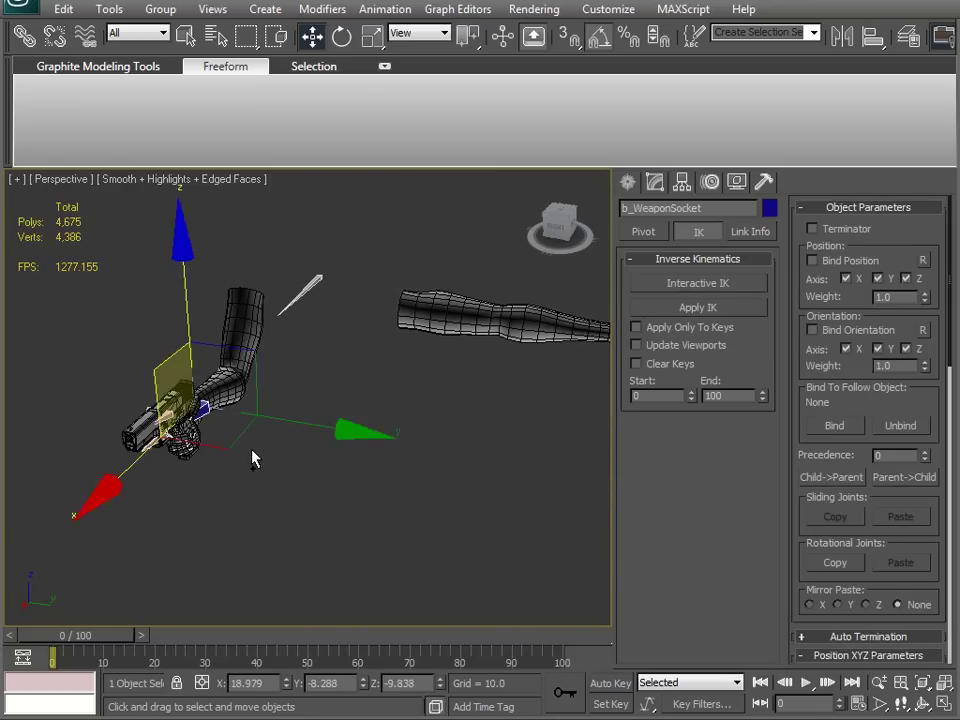
Step: Undo the weapon socket moves and right bicep adjustments, back to the straight right arm holding the gun
{"action": "key", "text": "ctrl+z"}
{"action": "key", "text": "ctrl+z"}
{"action": "key", "text": "ctrl+z"}
{"action": "key", "text": "ctrl+z"}
{"action": "key", "text": "ctrl+z"}
{"action": "key", "text": "ctrl+z"}
{"action": "key", "text": "ctrl+z"}
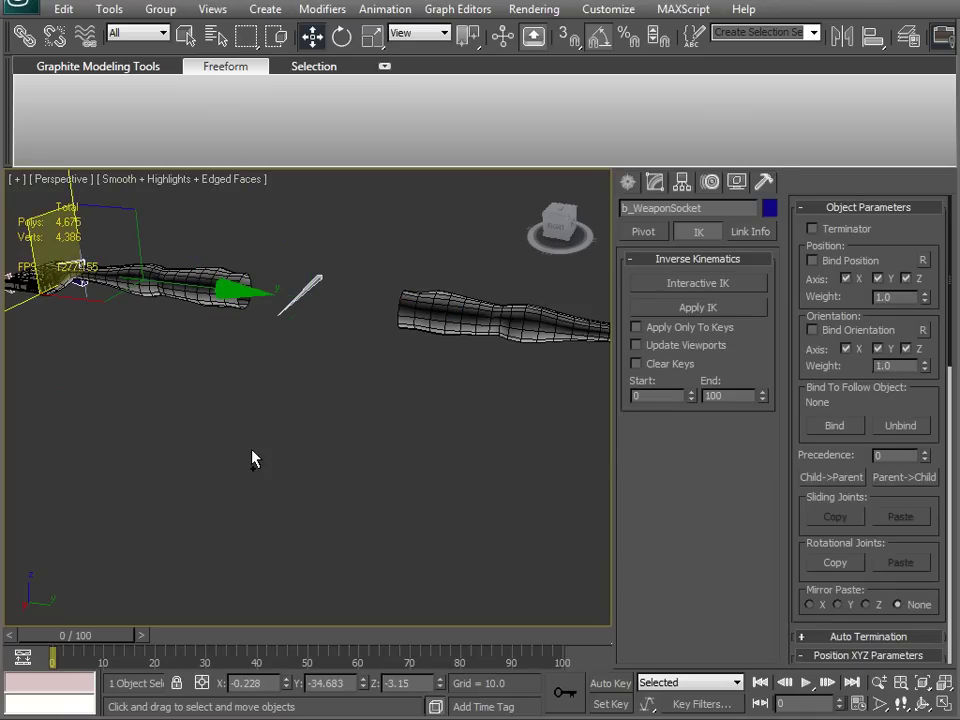
{"action": "key", "text": "ctrl+z"}
{"action": "key", "text": "ctrl+z"}
{"action": "key", "text": "ctrl+z"}
{"action": "key", "text": "ctrl+z"}
Step: Select the Glock21 mesh, check its object properties and freeze it
{"action": "mouse_move", "coordinate": [411, 420]}
{"action": "middle_mouse_down", "text": "alt"}
{"action": "mouse_move", "coordinate": [311, 553]}
{"action": "mouse_move", "coordinate": [369, 471]}
{"action": "mouse_move", "coordinate": [414, 438]}
{"action": "middle_mouse_up", "text": "alt"}
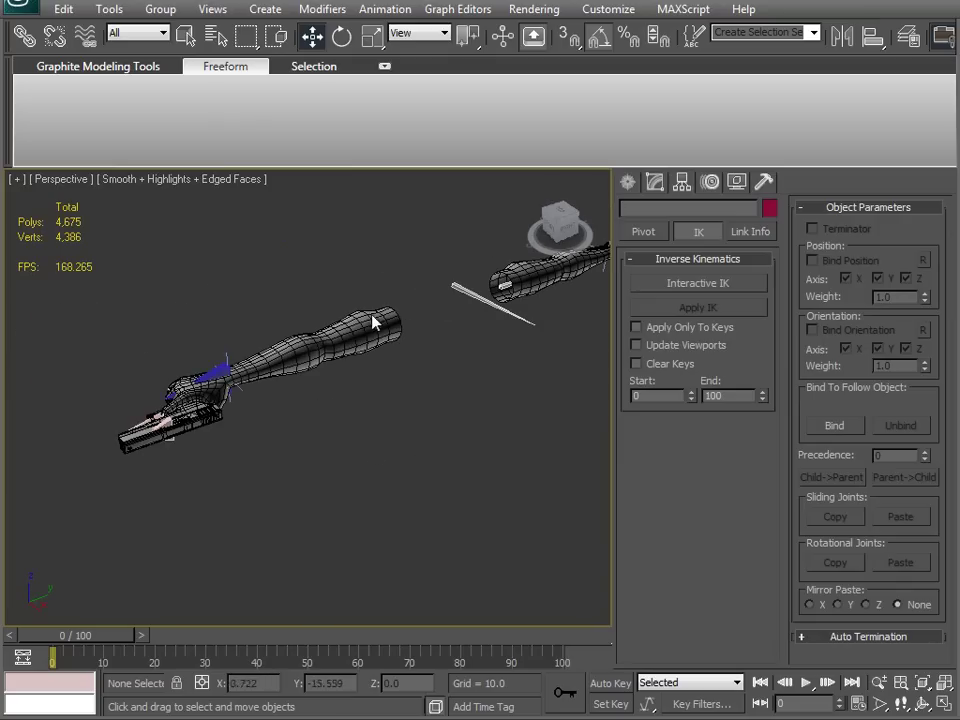
{"action": "scroll", "coordinate": [268, 439], "scroll_direction": "up", "scroll_amount": 6}
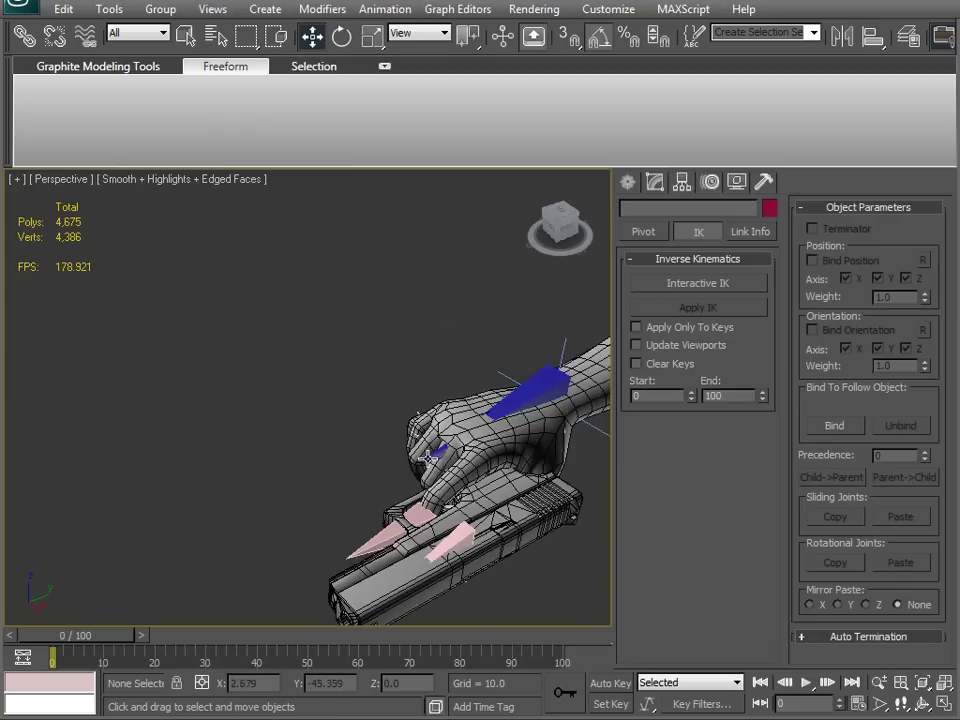
{"action": "middle_click_drag", "start_coordinate": [595, 313], "coordinate": [405, 460], "text": "alt"}
{"action": "left_click", "coordinate": [338, 490]}
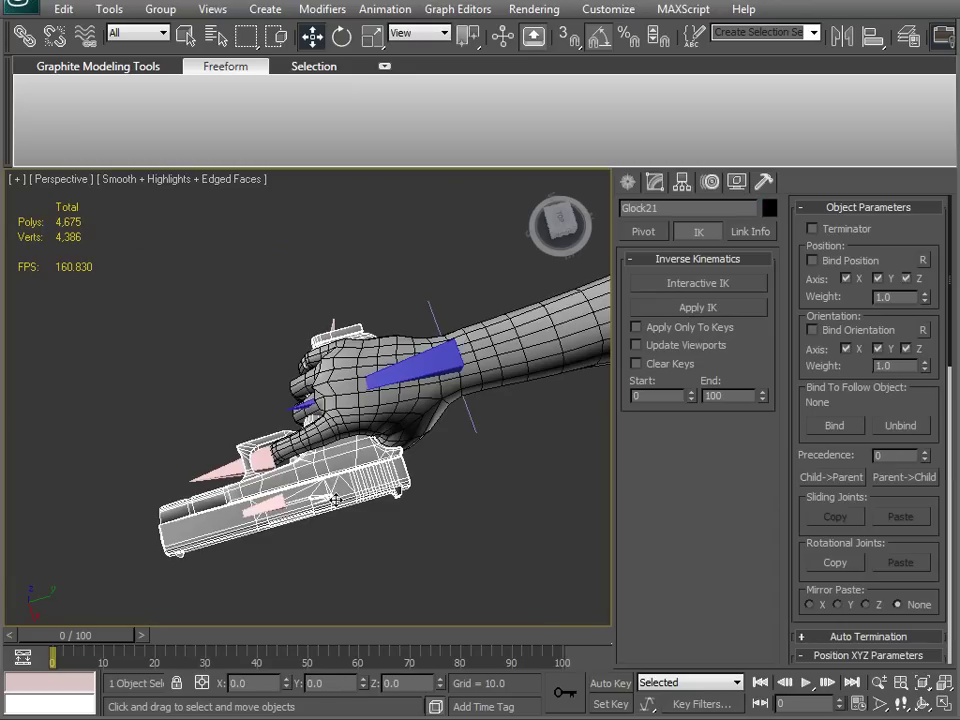
{"action": "right_click", "coordinate": [520, 476]}
{"action": "left_click", "coordinate": [565, 574]}
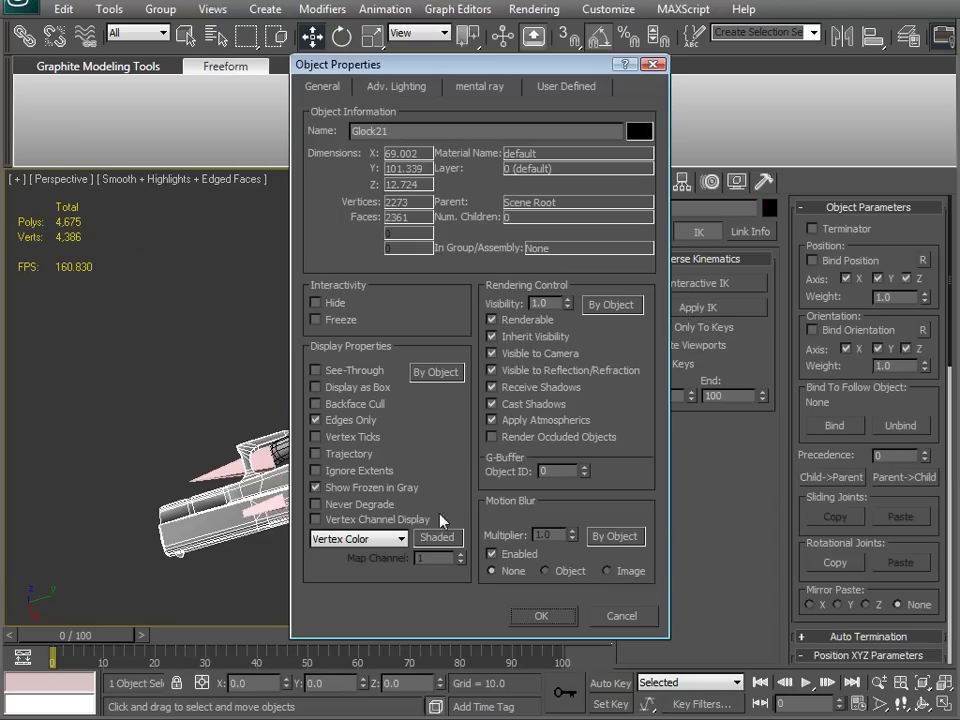
{"action": "left_click", "coordinate": [540, 620]}
{"action": "right_click", "coordinate": [476, 462]}
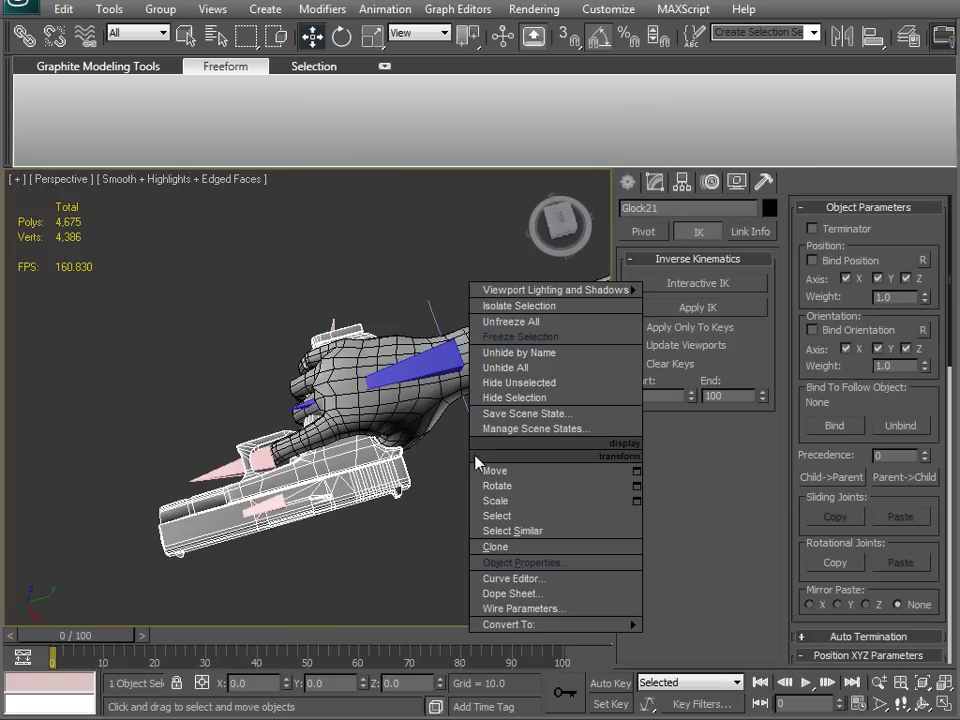
{"action": "left_click", "coordinate": [519, 338]}
Step: Select all unfrozen objects of the rig and set their current pose as the skin pose
{"action": "middle_click_drag", "start_coordinate": [430, 466], "coordinate": [257, 470]}
{"action": "scroll", "coordinate": [323, 490], "scroll_direction": "down", "scroll_amount": 5}
{"action": "mouse_move", "coordinate": [323, 498]}
{"action": "middle_mouse_down", "text": "alt"}
{"action": "mouse_move", "coordinate": [351, 416]}
{"action": "mouse_move", "coordinate": [279, 503]}
{"action": "mouse_move", "coordinate": [228, 516]}
{"action": "mouse_move", "coordinate": [300, 497]}
{"action": "mouse_move", "coordinate": [335, 517]}
{"action": "middle_mouse_up", "text": "alt"}
{"action": "key", "text": "ctrl+a"}
{"action": "left_click", "coordinate": [384, 9]}
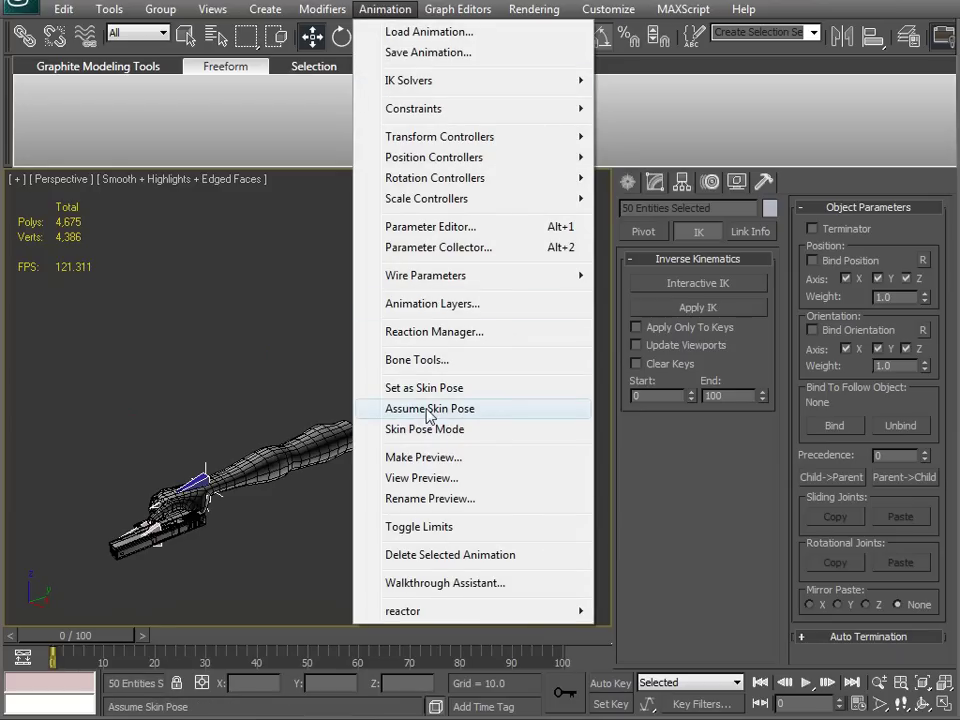
{"action": "left_click", "coordinate": [432, 390]}
{"action": "left_click", "coordinate": [593, 497]}
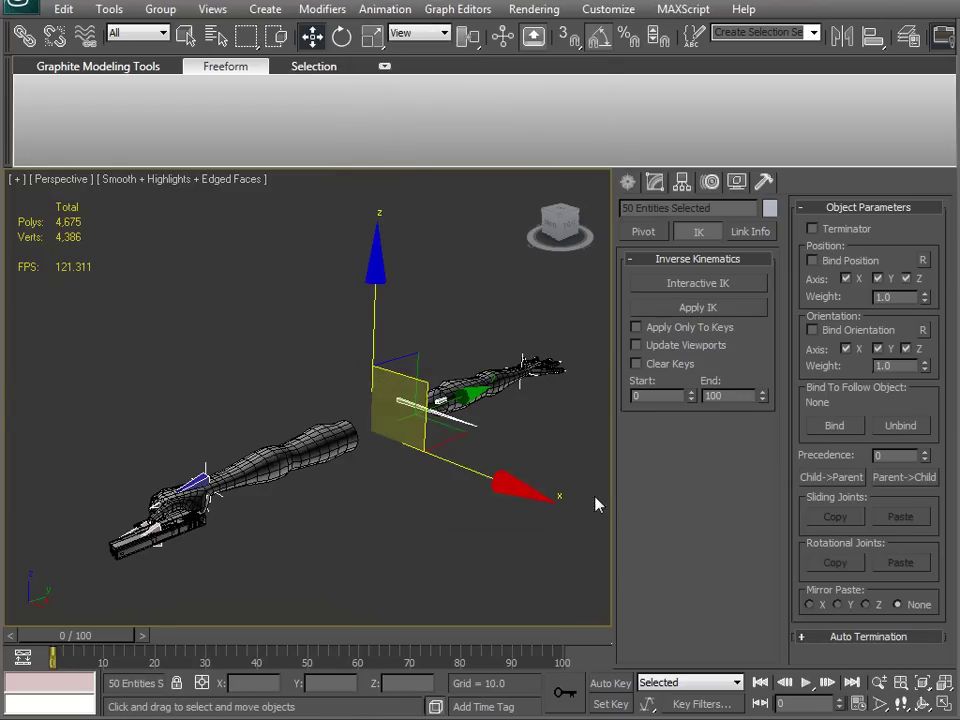
Step: Move the weapon socket inward and rotate it to test how the right arm bends with the gun
{"action": "middle_click_drag", "start_coordinate": [490, 479], "coordinate": [403, 536], "text": "alt"}
{"action": "left_click", "coordinate": [403, 536]}
{"action": "left_click", "coordinate": [200, 432]}
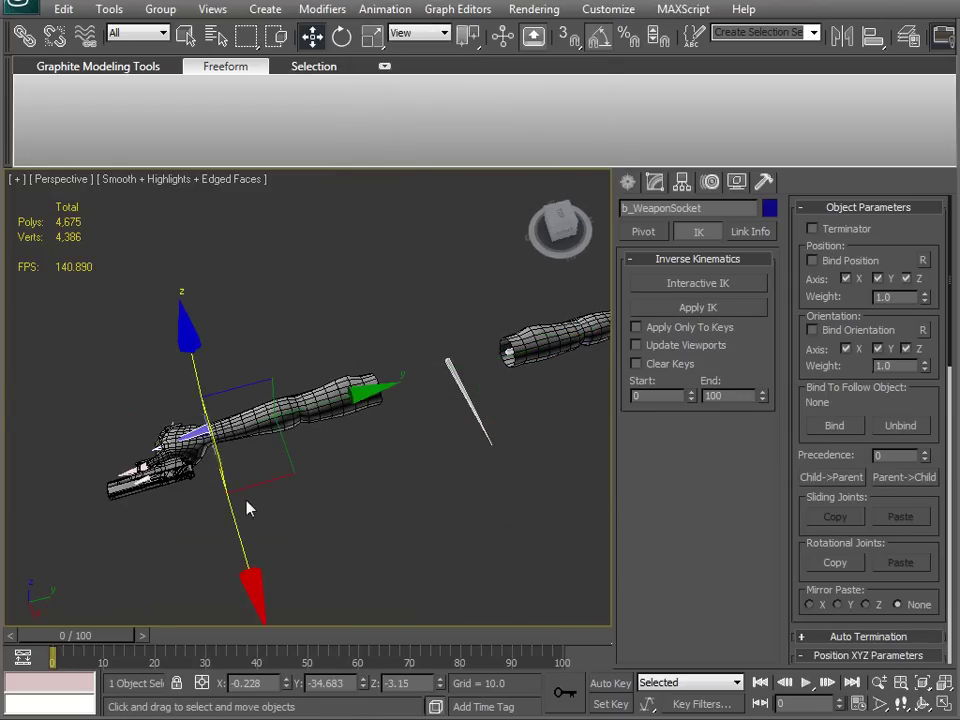
{"action": "left_click_drag", "start_coordinate": [298, 473], "coordinate": [445, 470]}
{"action": "key", "text": "e"}
{"action": "left_click_drag", "start_coordinate": [330, 606], "coordinate": [185, 585]}
Step: Select all objects of the rig and make them assume the stored skin pose
{"action": "key", "text": "ctrl+a"}
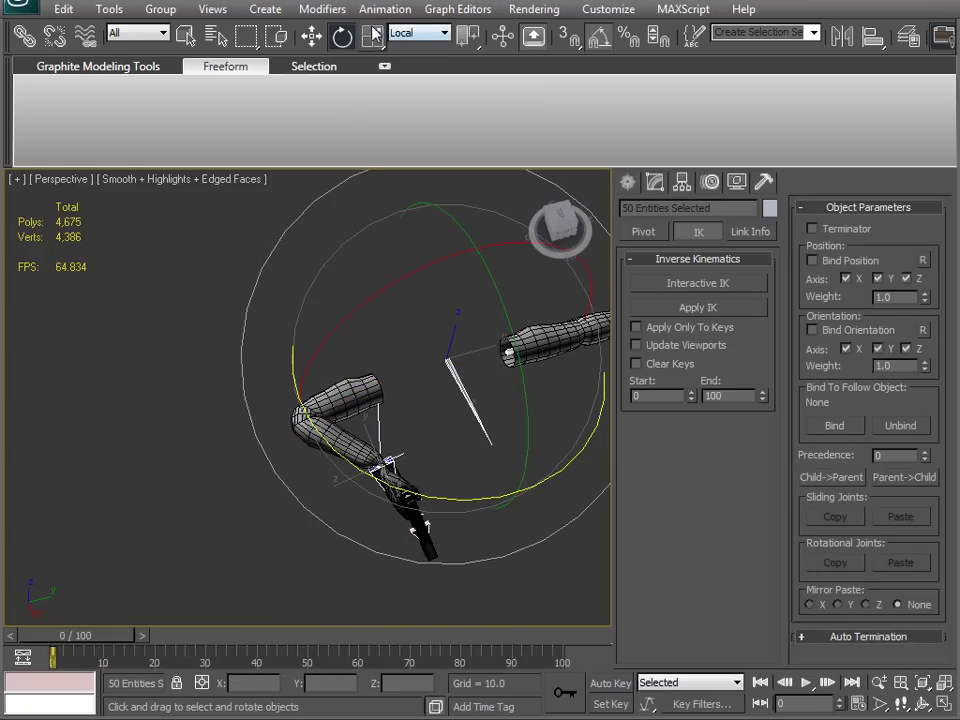
{"action": "left_click", "coordinate": [385, 9]}
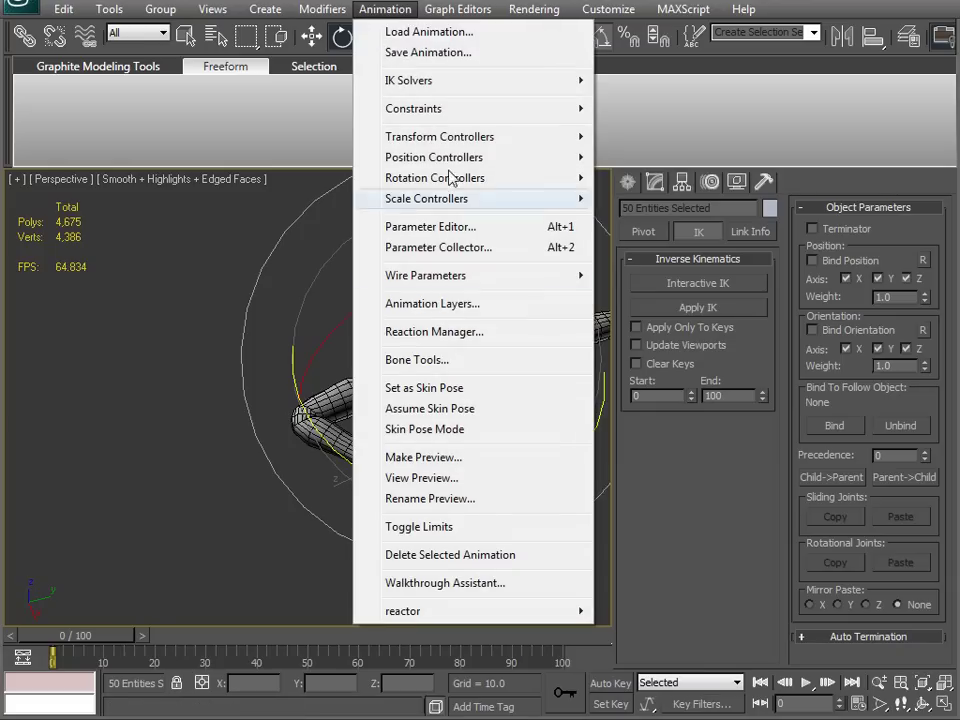
{"action": "left_click", "coordinate": [440, 409]}
Step: Move the left hand's IK control down and inward to bend the left arm at the elbow
{"action": "middle_click_drag", "start_coordinate": [435, 407], "coordinate": [495, 506], "text": "alt"}
{"action": "left_click", "coordinate": [510, 357]}
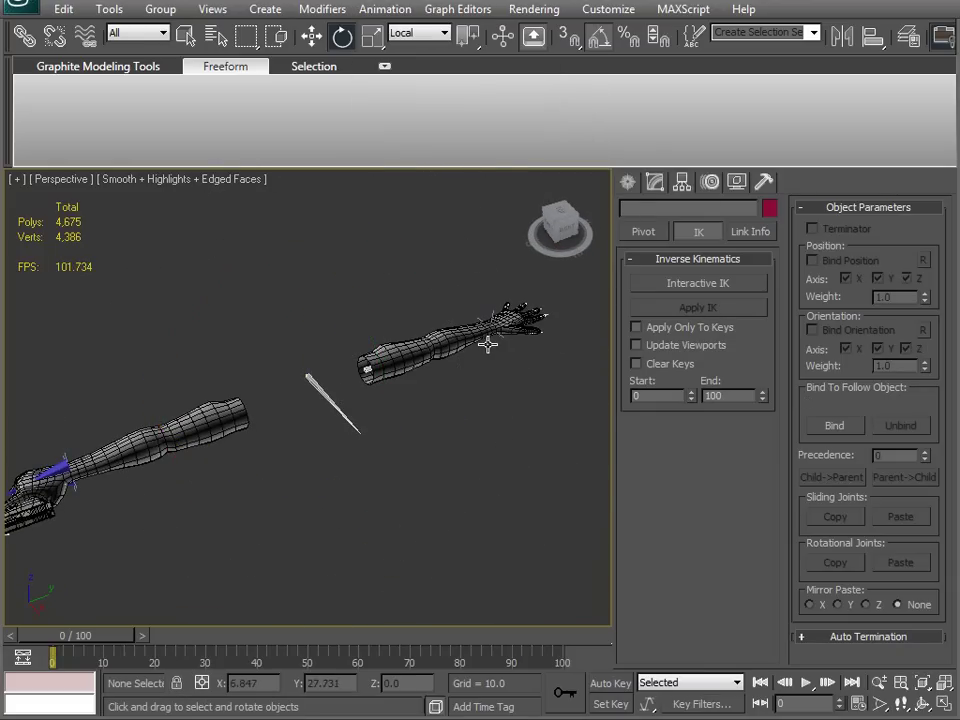
{"action": "left_click", "coordinate": [491, 343]}
{"action": "key", "text": "w"}
{"action": "middle_click_drag", "start_coordinate": [465, 386], "coordinate": [373, 449], "text": "alt"}
{"action": "left_click_drag", "start_coordinate": [541, 343], "coordinate": [522, 408]}
{"action": "left_click_drag", "start_coordinate": [441, 278], "coordinate": [400, 358]}
{"action": "middle_click_drag", "start_coordinate": [400, 358], "coordinate": [258, 419], "text": "alt"}
{"action": "middle_click_drag", "start_coordinate": [412, 465], "coordinate": [333, 453], "text": "alt"}
{"action": "left_click_drag", "start_coordinate": [459, 390], "coordinate": [405, 364]}
Step: Move the weapon socket in toward the right shoulder and rotate it, including about 95 degrees around its local X axis
{"action": "middle_click_drag", "start_coordinate": [150, 372], "coordinate": [85, 311]}
{"action": "left_click", "coordinate": [90, 295]}
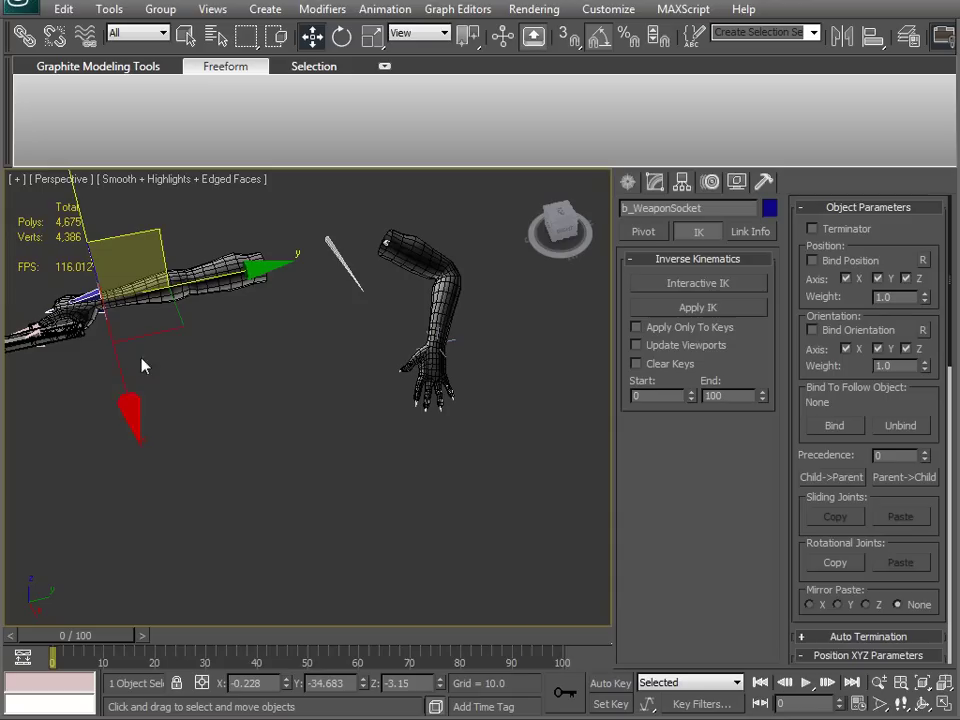
{"action": "left_click", "coordinate": [203, 342]}
{"action": "left_click", "coordinate": [153, 252]}
{"action": "left_click_drag", "start_coordinate": [153, 252], "coordinate": [350, 345]}
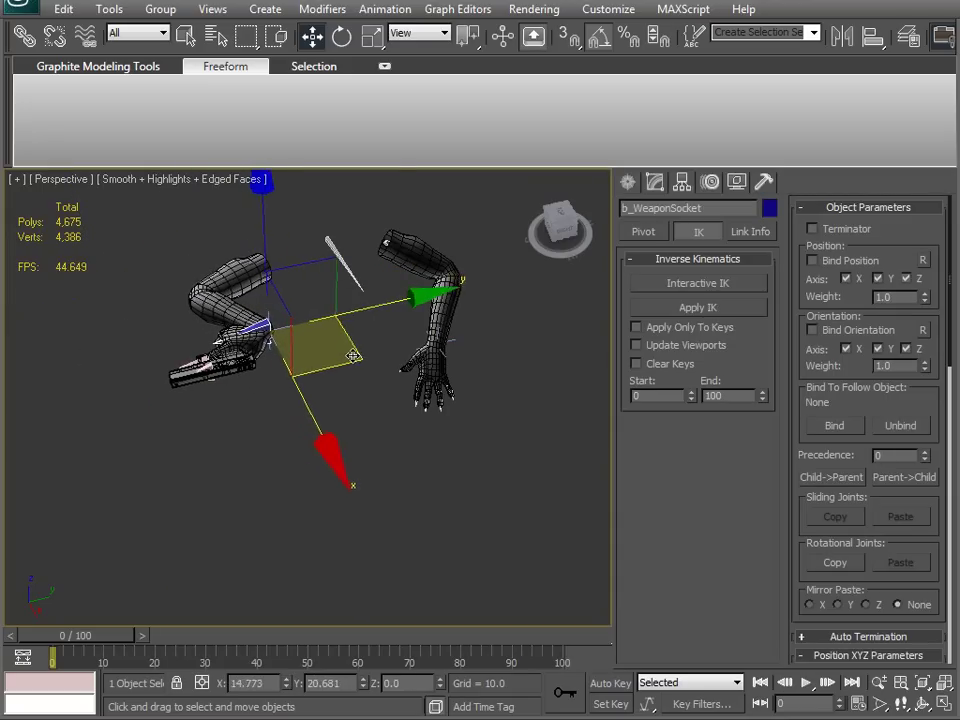
{"action": "key", "text": "e"}
{"action": "left_click_drag", "start_coordinate": [238, 447], "coordinate": [335, 450]}
{"action": "left_click_drag", "start_coordinate": [223, 207], "coordinate": [153, 261]}
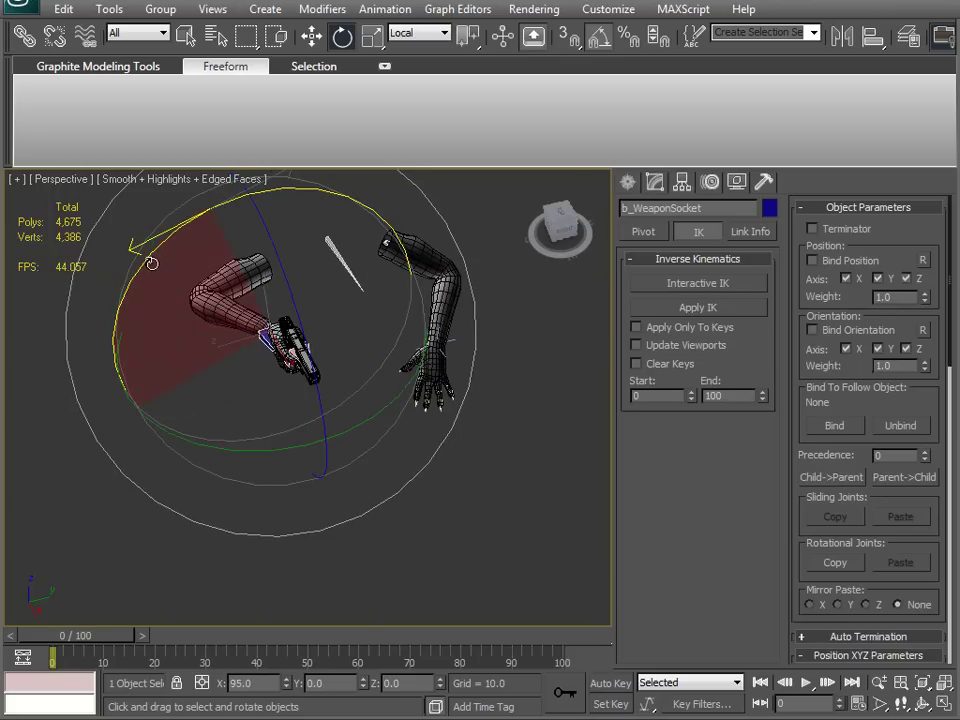
Step: Set the right bicep bone's Y-axis preferred joint angle to 76
{"action": "left_click", "coordinate": [253, 241]}
{"action": "left_click", "coordinate": [250, 287]}
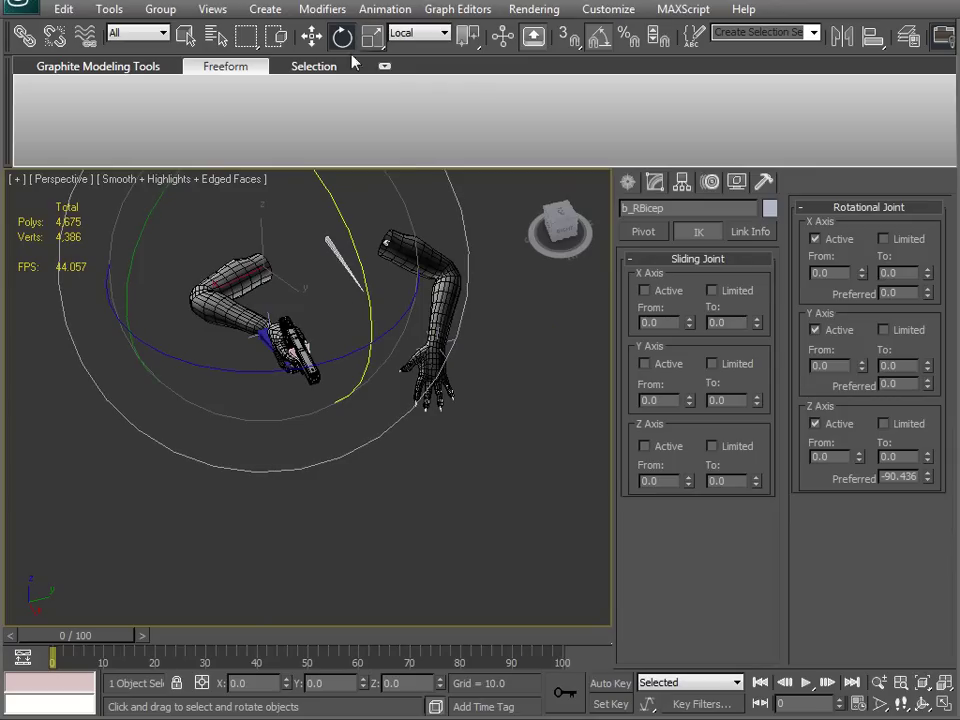
{"action": "left_click", "coordinate": [385, 9]}
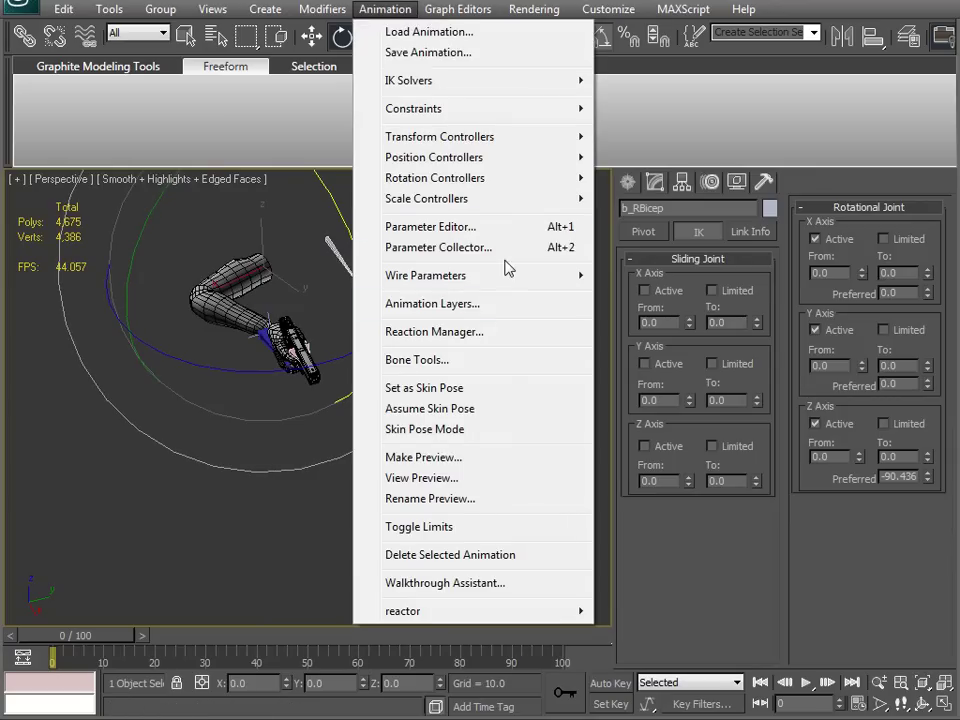
{"action": "left_click", "coordinate": [184, 450]}
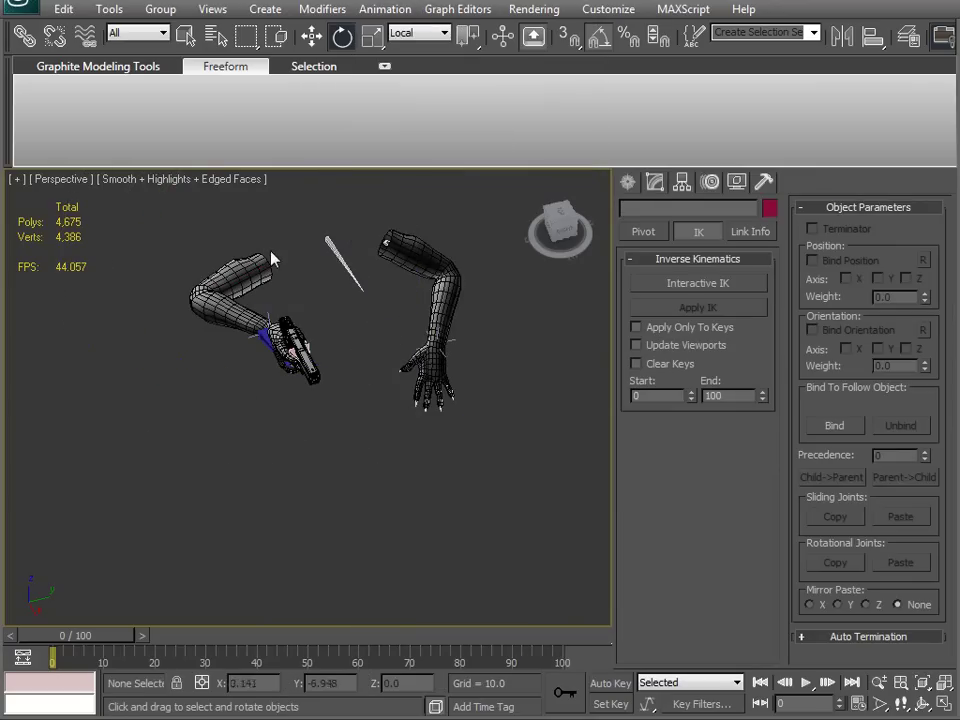
{"action": "left_click", "coordinate": [238, 297]}
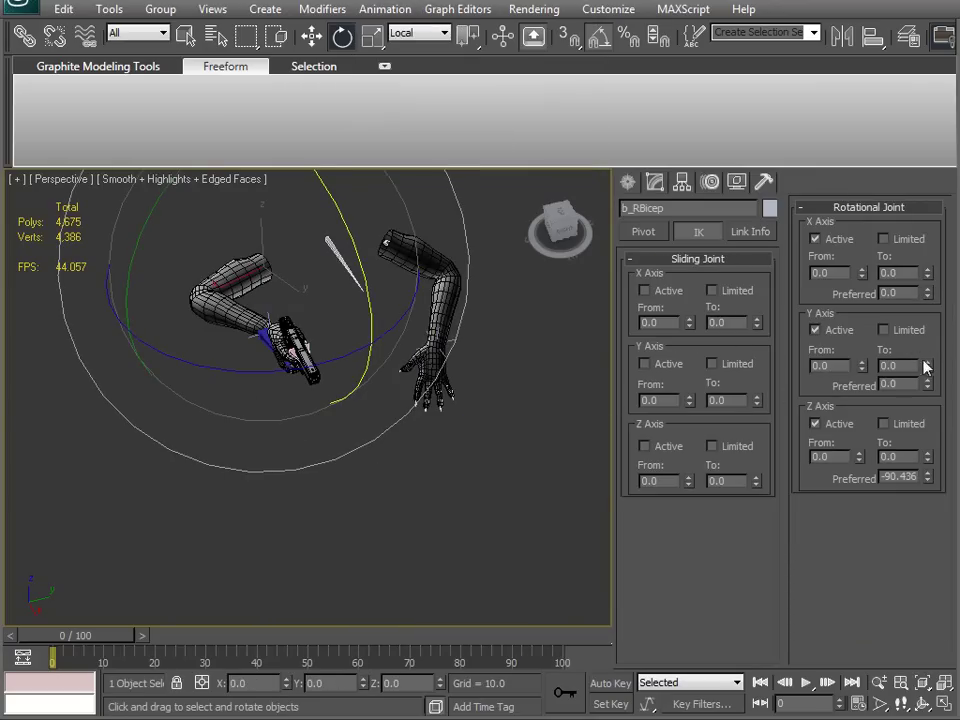
{"action": "left_click_drag", "start_coordinate": [928, 296], "coordinate": [885, 238]}
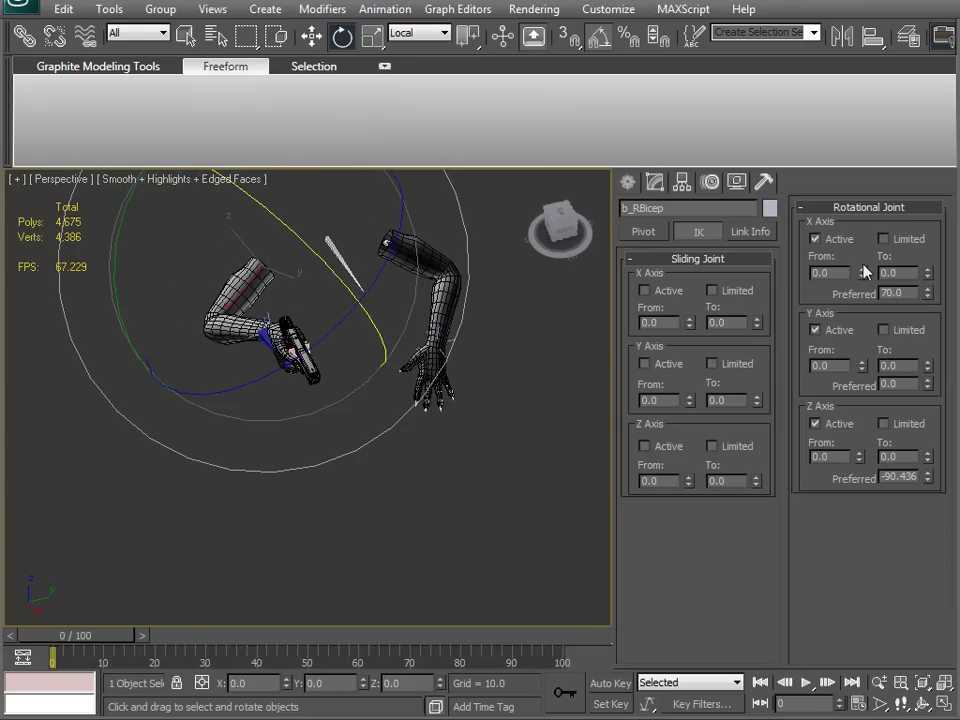
{"action": "key", "text": "ctrl+z"}
{"action": "left_click_drag", "start_coordinate": [927, 388], "coordinate": [904, 314]}
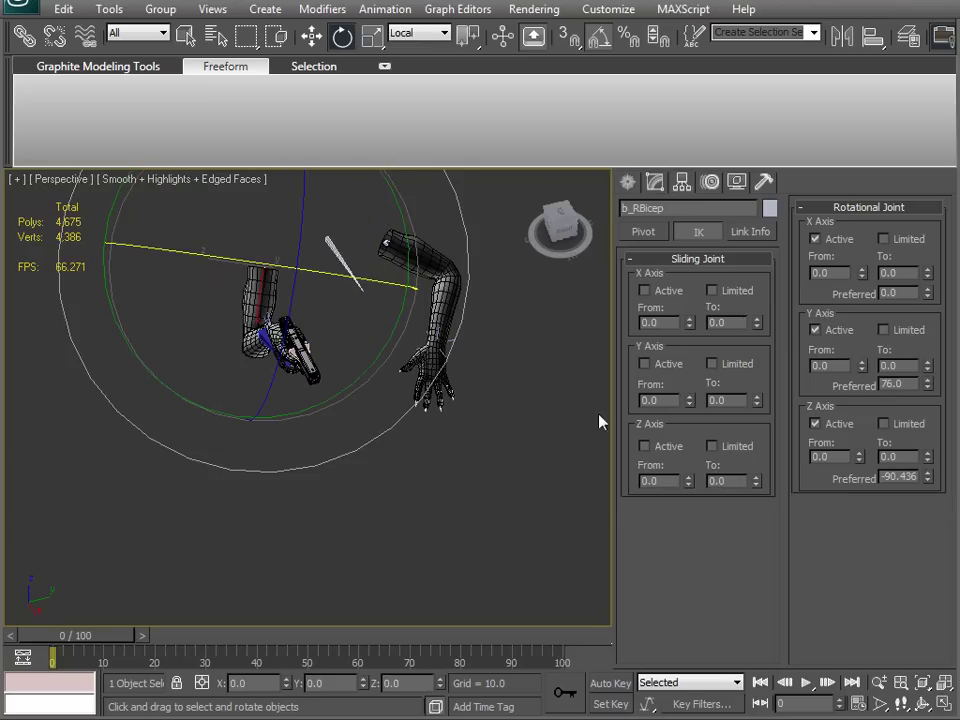
Step: Set the left bicep bone's Y-axis preferred joint angle to 88
{"action": "middle_click_drag", "start_coordinate": [398, 368], "coordinate": [332, 440]}
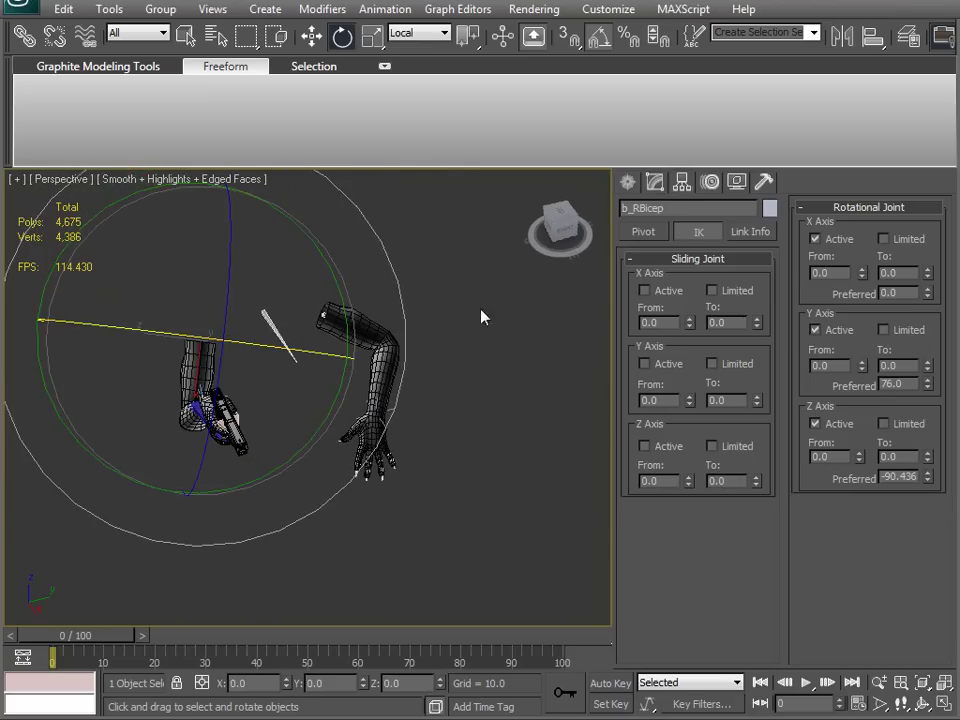
{"action": "left_click", "coordinate": [351, 302]}
{"action": "left_click_drag", "start_coordinate": [344, 347], "coordinate": [345, 348]}
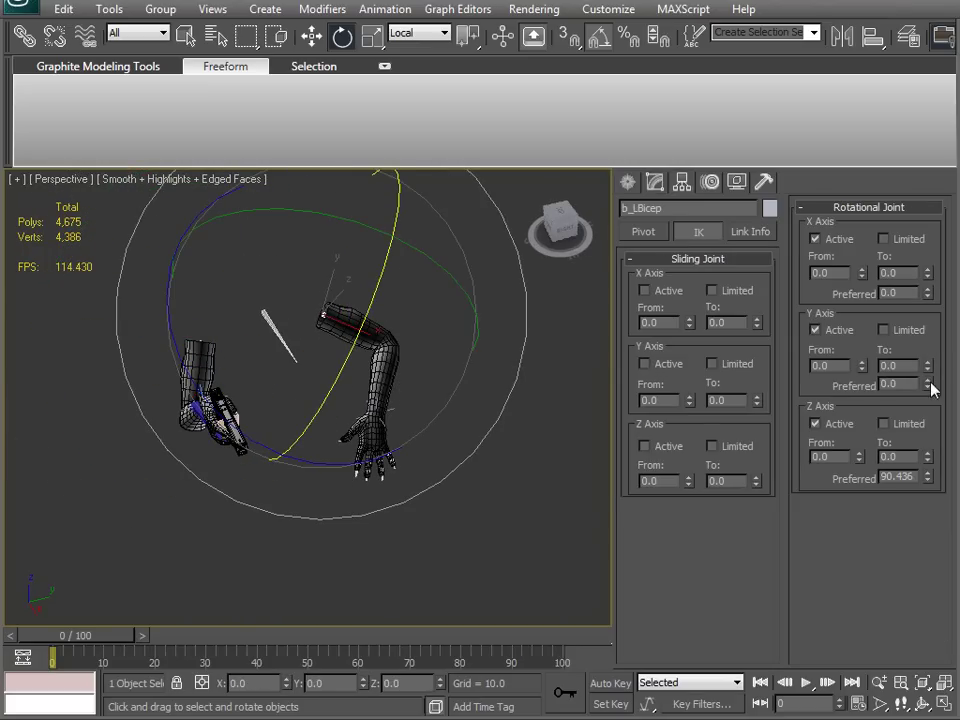
{"action": "left_click_drag", "start_coordinate": [929, 388], "coordinate": [900, 313]}
Step: Examine the mesh deformation at the elbows of the bent arms from close up
{"action": "middle_click_drag", "start_coordinate": [303, 501], "coordinate": [280, 400], "text": "alt"}
{"action": "scroll", "coordinate": [352, 374], "scroll_direction": "up", "scroll_amount": 4}
{"action": "middle_click_drag", "start_coordinate": [356, 400], "coordinate": [144, 347]}
{"action": "scroll", "coordinate": [144, 347], "scroll_direction": "down", "scroll_amount": 4}
{"action": "middle_click_drag", "start_coordinate": [435, 437], "coordinate": [221, 437]}
{"action": "scroll", "coordinate": [279, 429], "scroll_direction": "up", "scroll_amount": 5}
{"action": "mouse_move", "coordinate": [206, 493]}
{"action": "middle_mouse_down", "text": "alt"}
{"action": "mouse_move", "coordinate": [377, 435]}
{"action": "mouse_move", "coordinate": [212, 476]}
{"action": "mouse_move", "coordinate": [343, 428]}
{"action": "mouse_move", "coordinate": [326, 450]}
{"action": "mouse_move", "coordinate": [343, 435]}
{"action": "mouse_move", "coordinate": [205, 500]}
{"action": "middle_mouse_up", "text": "alt"}
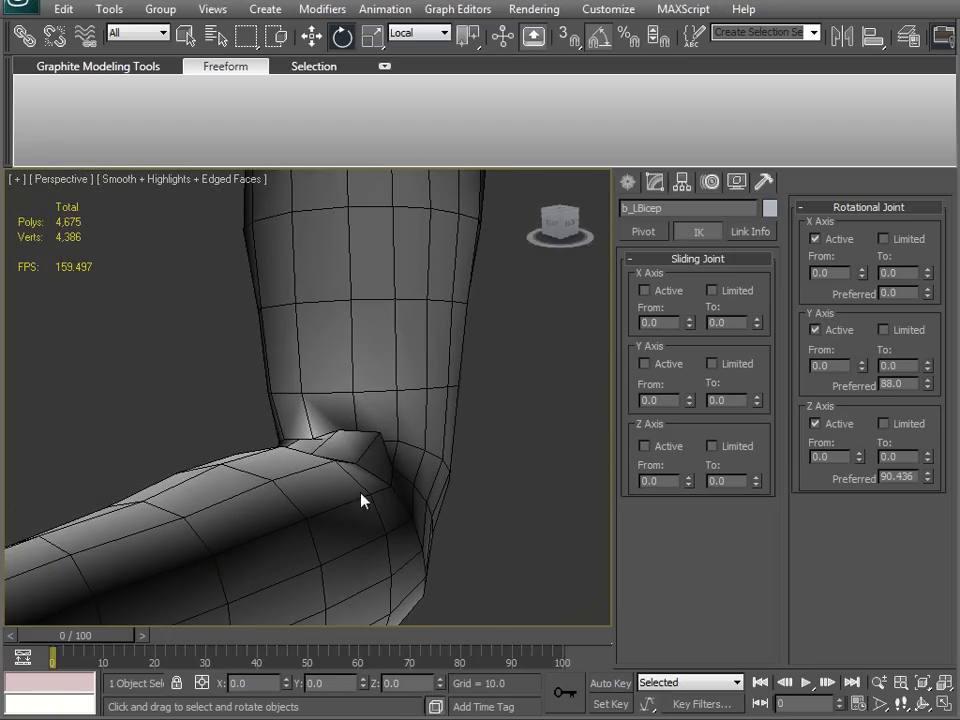
{"action": "middle_click_drag", "start_coordinate": [294, 424], "coordinate": [364, 396], "text": "alt"}
{"action": "scroll", "coordinate": [420, 400], "scroll_direction": "down", "scroll_amount": 3}
Step: Unhide and unfreeze all objects, and open the Arm_unfold3d mesh for modification
{"action": "right_click", "coordinate": [481, 406]}
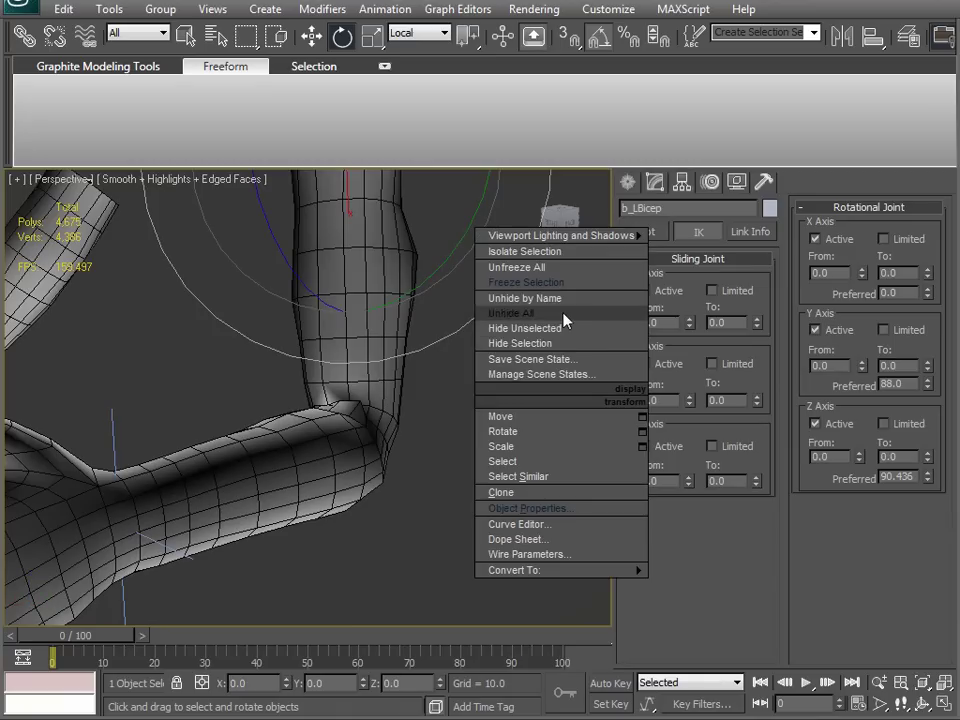
{"action": "left_click", "coordinate": [557, 317]}
{"action": "right_click", "coordinate": [489, 398]}
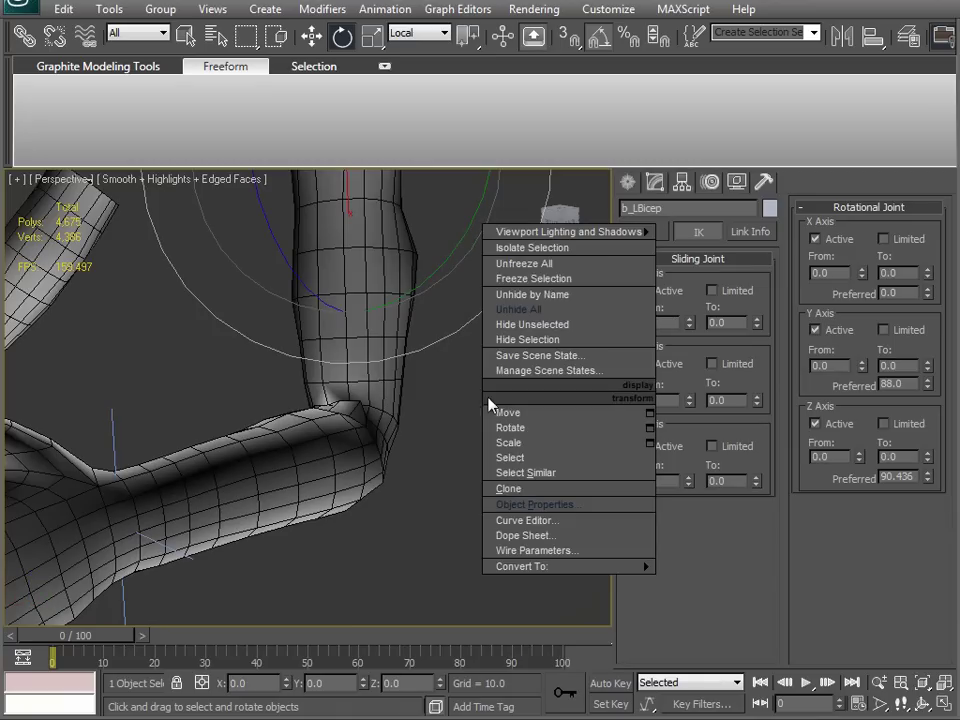
{"action": "left_click", "coordinate": [354, 360]}
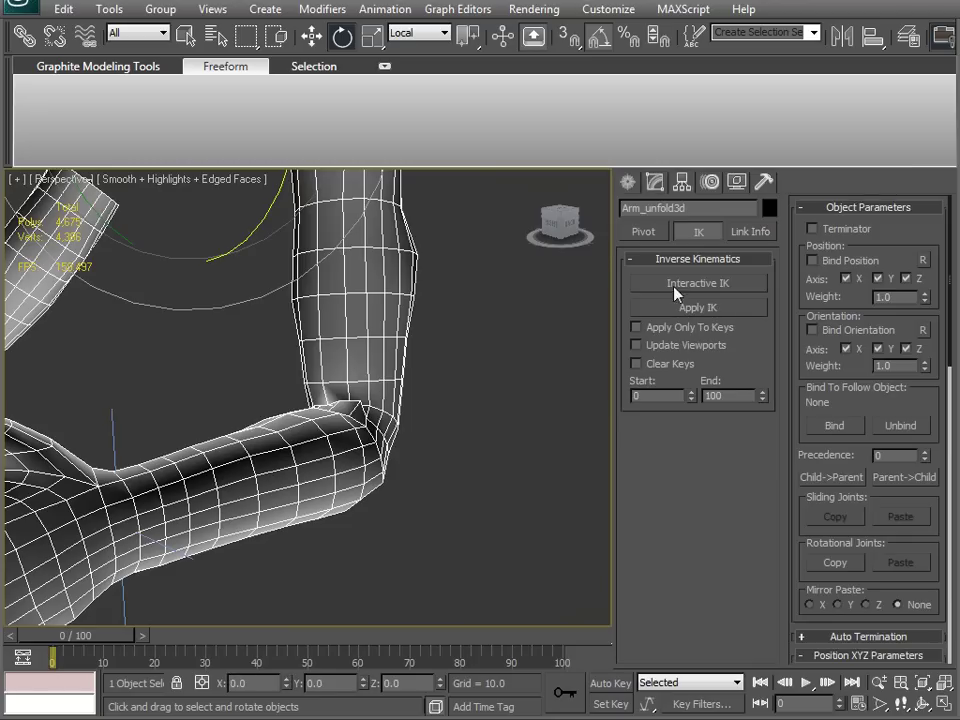
{"action": "left_click", "coordinate": [657, 188]}
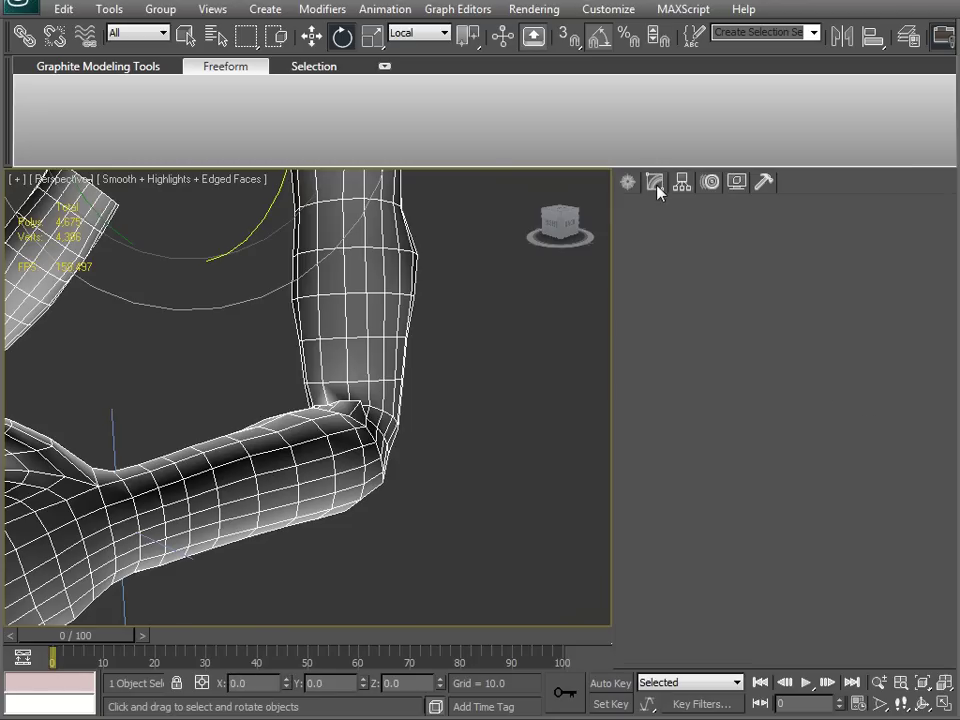
Step: Enter envelope editing in the arm mesh's Skin modifier and choose the b_Relbow bone
{"action": "middle_click_drag", "start_coordinate": [310, 433], "coordinate": [385, 455], "text": "alt"}
{"action": "middle_click_drag", "start_coordinate": [232, 422], "coordinate": [396, 564]}
{"action": "middle_click_drag", "start_coordinate": [255, 439], "coordinate": [420, 470], "text": "alt"}
{"action": "middle_click_drag", "start_coordinate": [246, 448], "coordinate": [407, 447]}
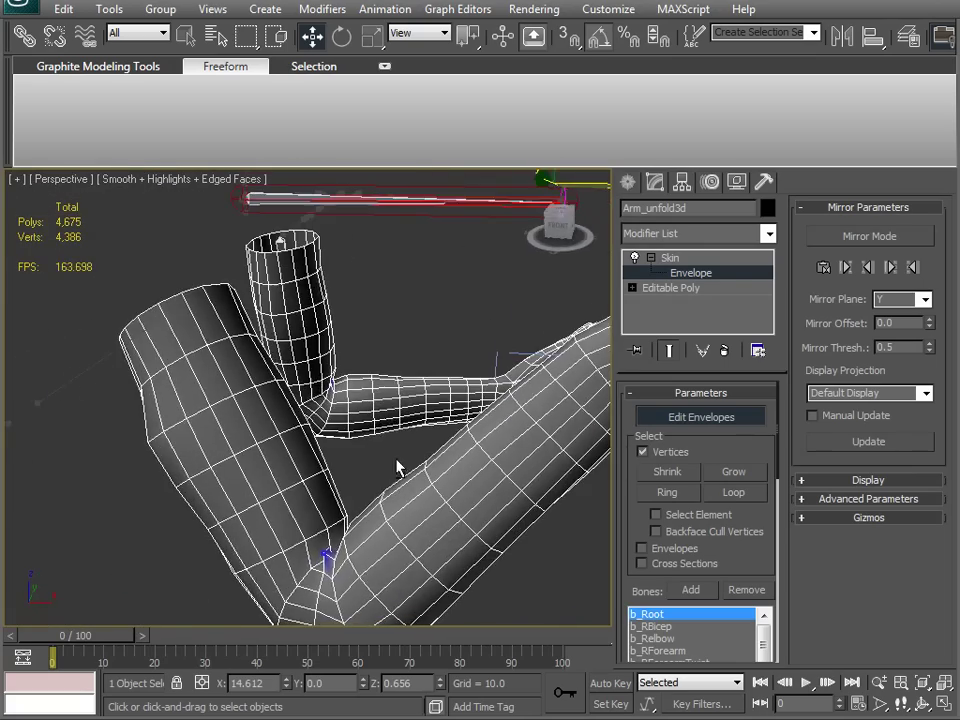
{"action": "middle_click_drag", "start_coordinate": [471, 425], "coordinate": [285, 471], "text": "alt"}
{"action": "scroll", "coordinate": [298, 369], "scroll_direction": "up", "scroll_amount": 3}
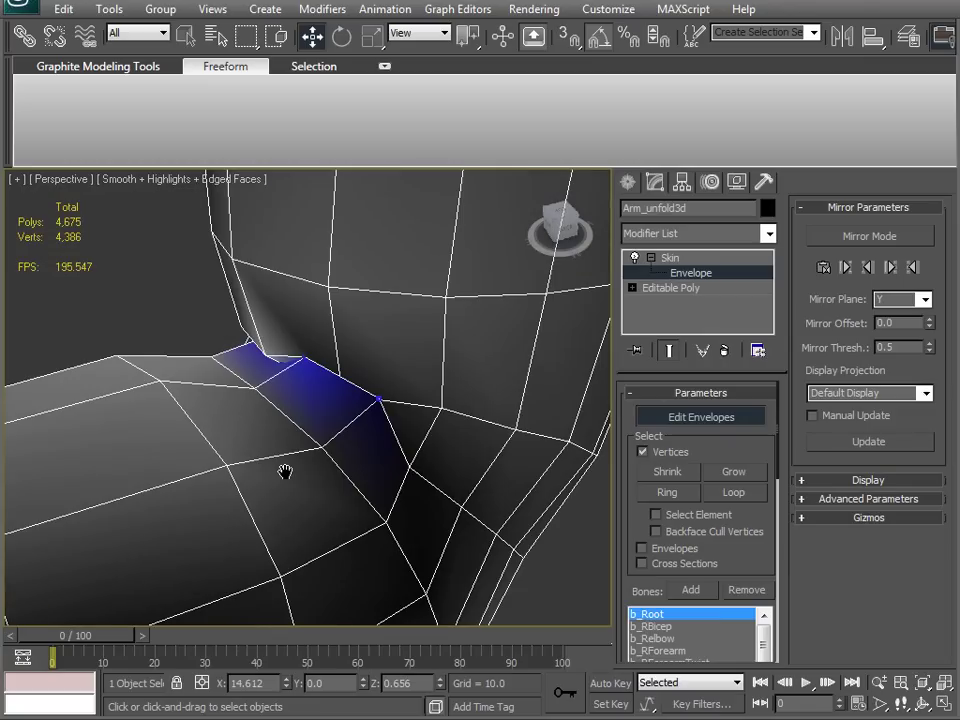
{"action": "left_click_drag", "start_coordinate": [753, 567], "coordinate": [744, 396]}
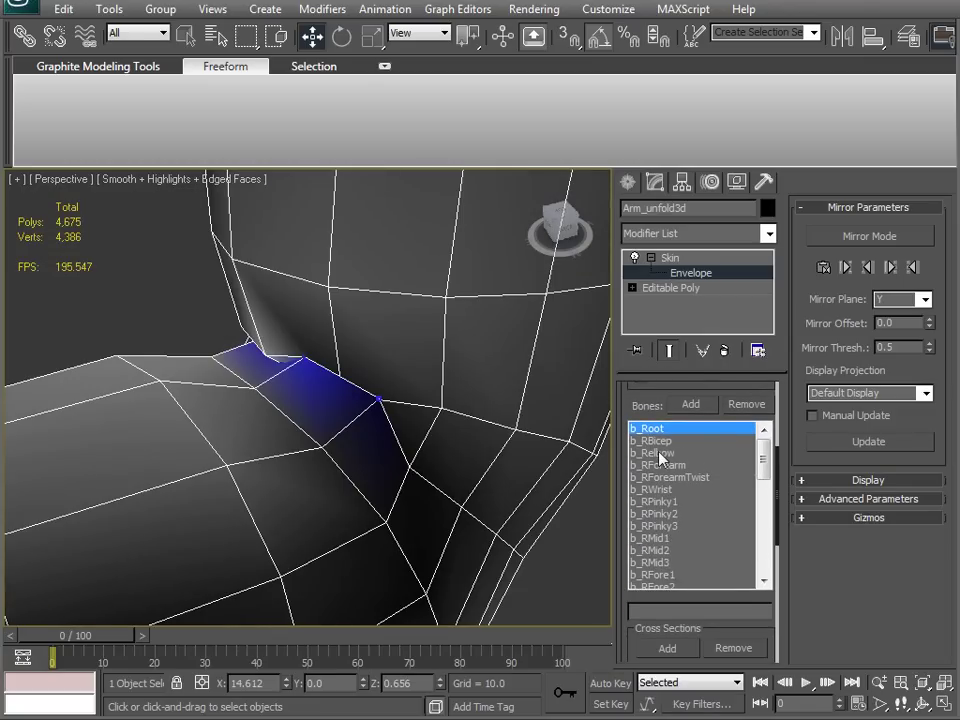
{"action": "left_click", "coordinate": [659, 454]}
Step: Raise the absolute weight of the selected vertex in the crook of the right elbow to 1.0 for b_Relbow
{"action": "middle_click_drag", "start_coordinate": [133, 336], "coordinate": [555, 566], "text": "alt"}
{"action": "scroll", "coordinate": [225, 437], "scroll_direction": "down", "scroll_amount": 3}
{"action": "middle_click_drag", "start_coordinate": [255, 330], "coordinate": [361, 527]}
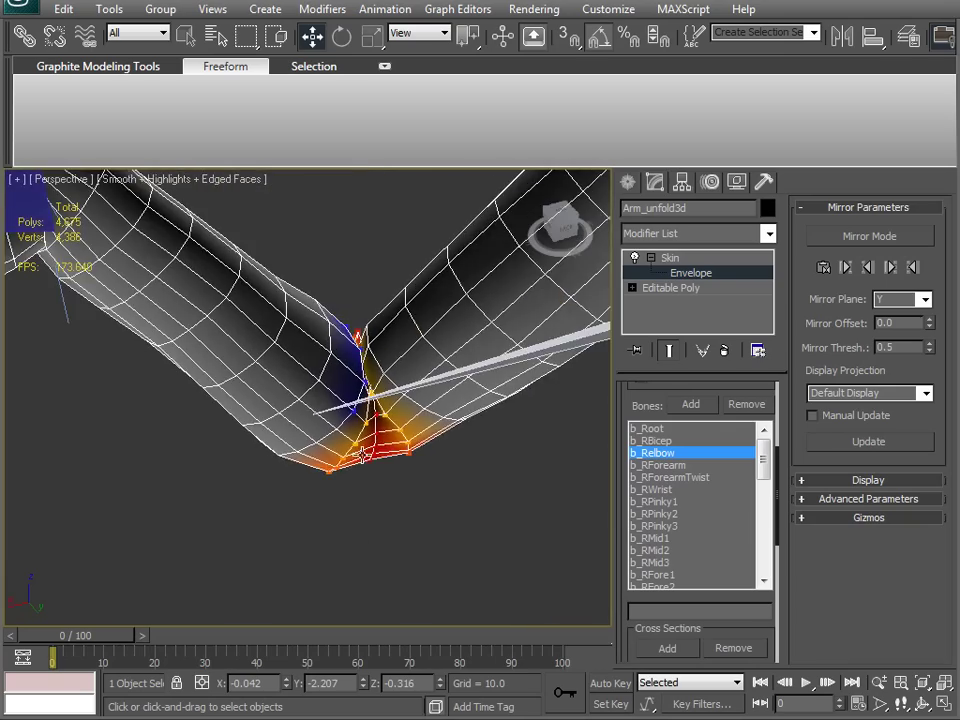
{"action": "scroll", "coordinate": [362, 455], "scroll_direction": "up", "scroll_amount": 3}
{"action": "middle_click_drag", "start_coordinate": [424, 456], "coordinate": [324, 308]}
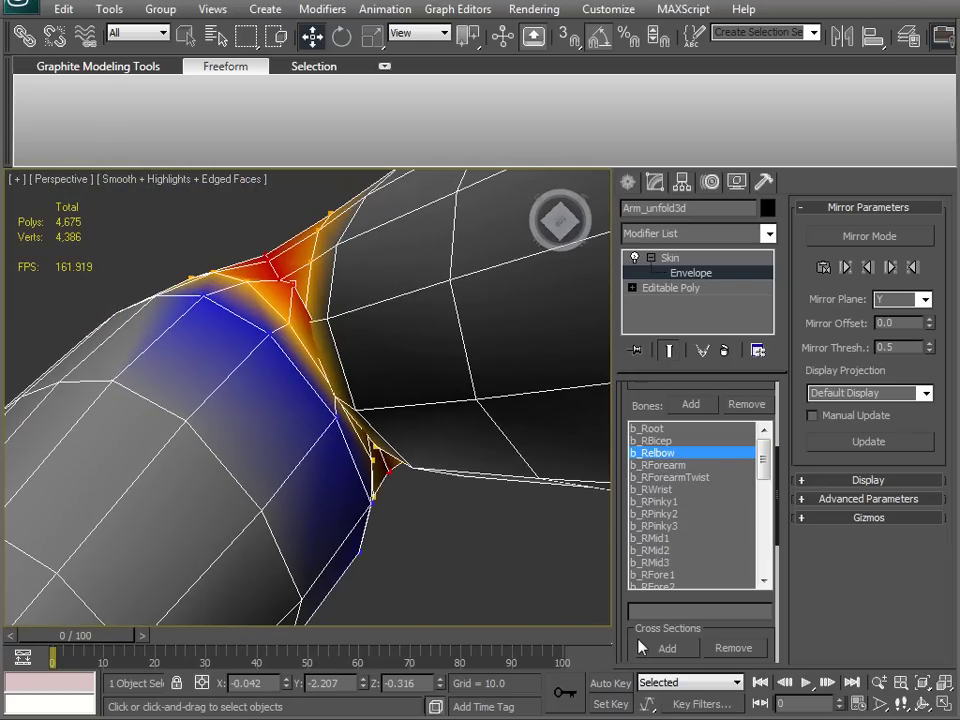
{"action": "left_click_drag", "start_coordinate": [628, 641], "coordinate": [594, 349]}
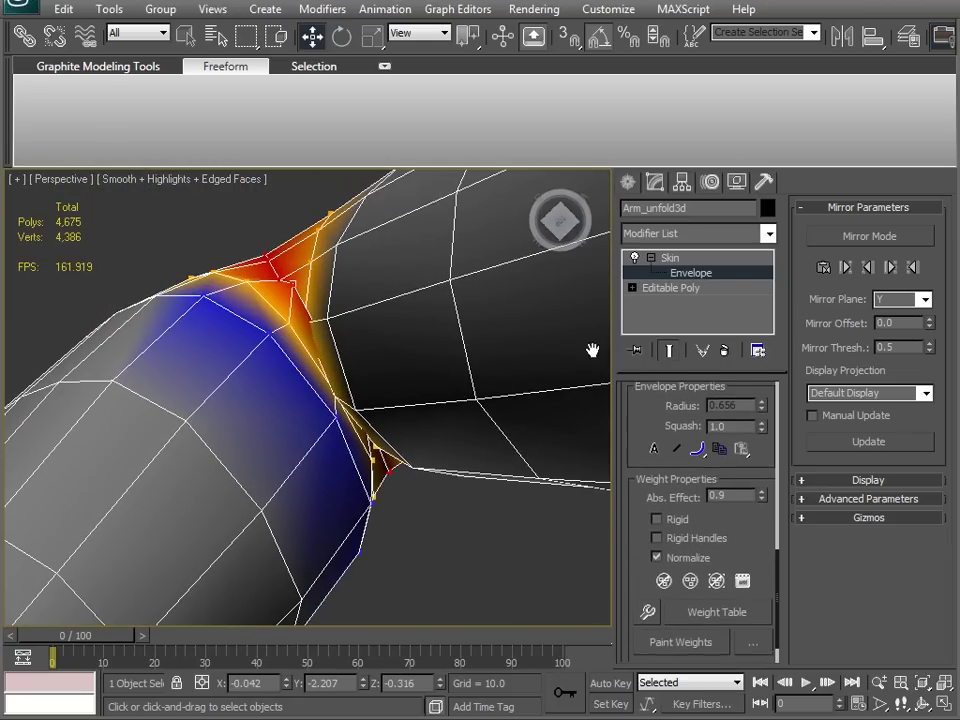
{"action": "left_click", "coordinate": [764, 490]}
{"action": "middle_click_drag", "start_coordinate": [466, 310], "coordinate": [363, 340], "text": "alt"}
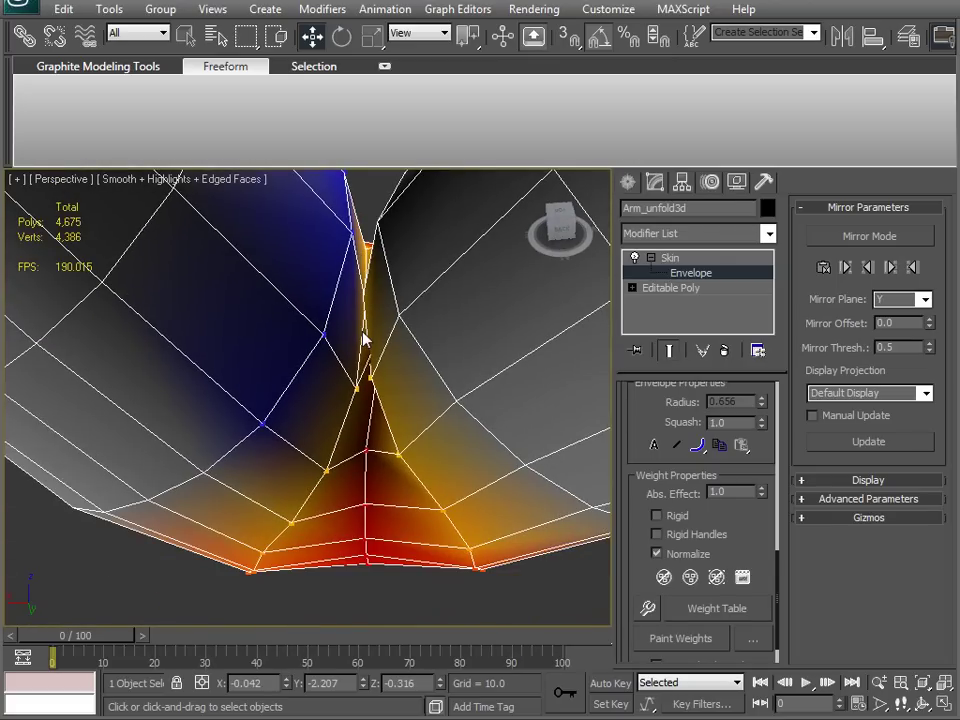
Step: In wireframe display, select the vertex loop around the middle of the right elbow and give it an absolute weight of 1.0
{"action": "key", "text": "F3"}
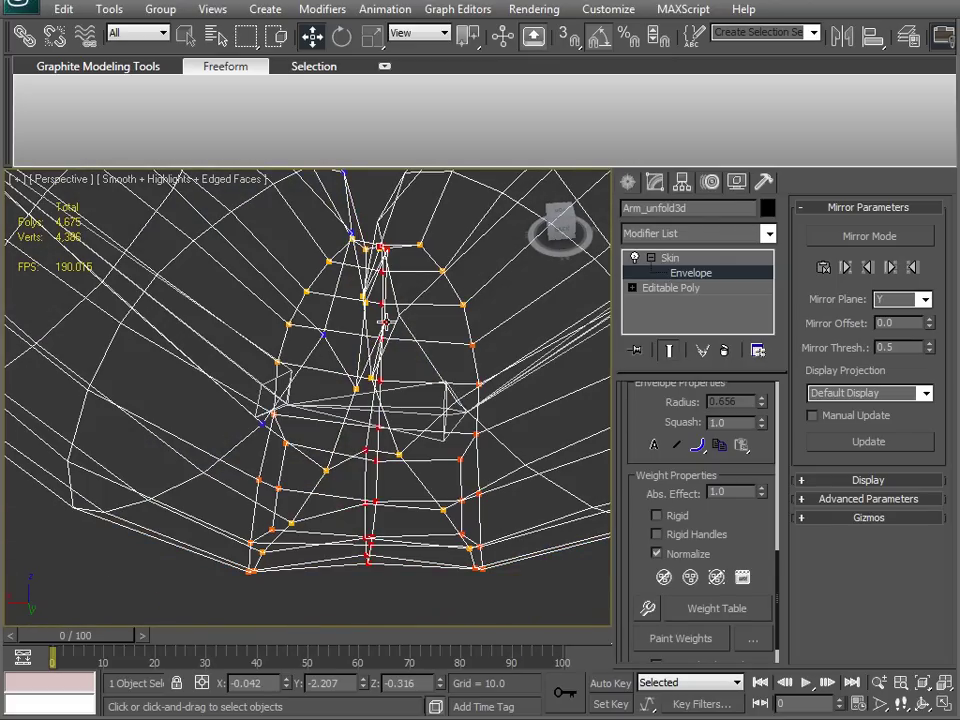
{"action": "middle_click_drag", "start_coordinate": [377, 366], "coordinate": [317, 441], "text": "alt"}
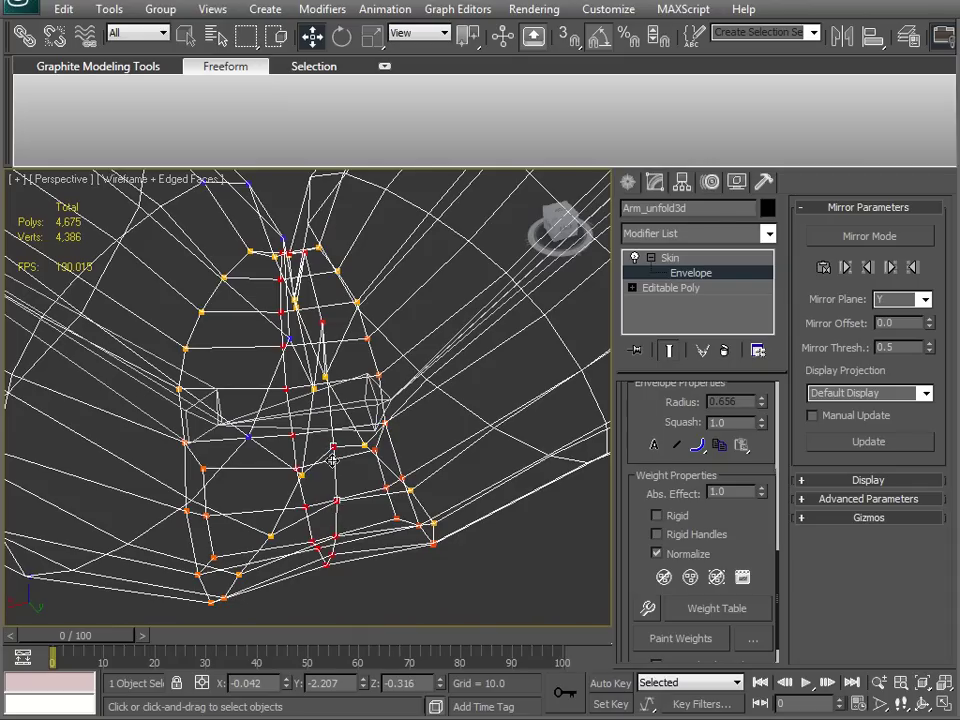
{"action": "left_click_drag", "start_coordinate": [760, 519], "coordinate": [754, 719]}
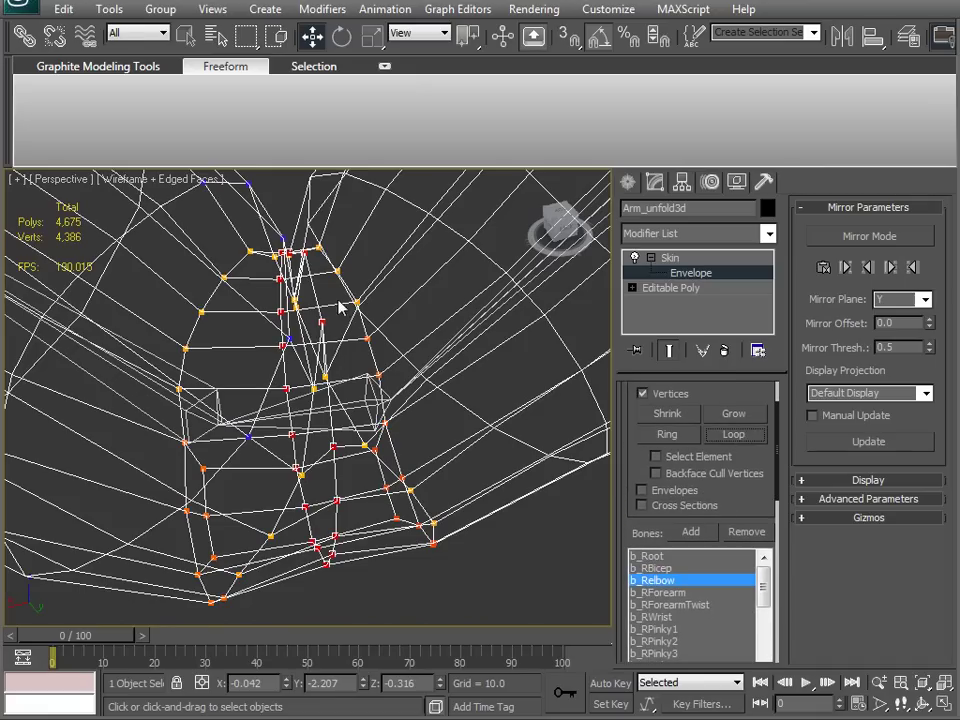
{"action": "left_click_drag", "start_coordinate": [636, 527], "coordinate": [656, 418]}
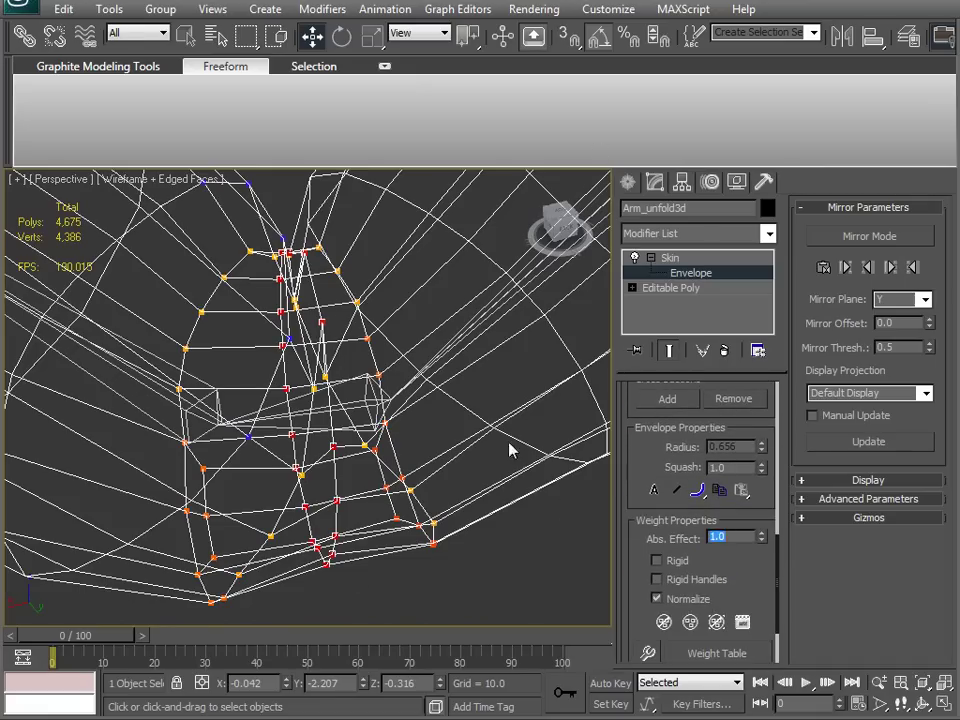
Step: In shaded display, select the vertex loop around the middle of the left elbow on the arm mesh
{"action": "scroll", "coordinate": [514, 418], "scroll_direction": "down", "scroll_amount": 10}
{"action": "scroll", "coordinate": [391, 396], "scroll_direction": "down", "scroll_amount": 3}
{"action": "middle_click_drag", "start_coordinate": [391, 396], "coordinate": [309, 362]}
{"action": "scroll", "coordinate": [309, 360], "scroll_direction": "up", "scroll_amount": 10}
{"action": "middle_click_drag", "start_coordinate": [384, 392], "coordinate": [301, 383]}
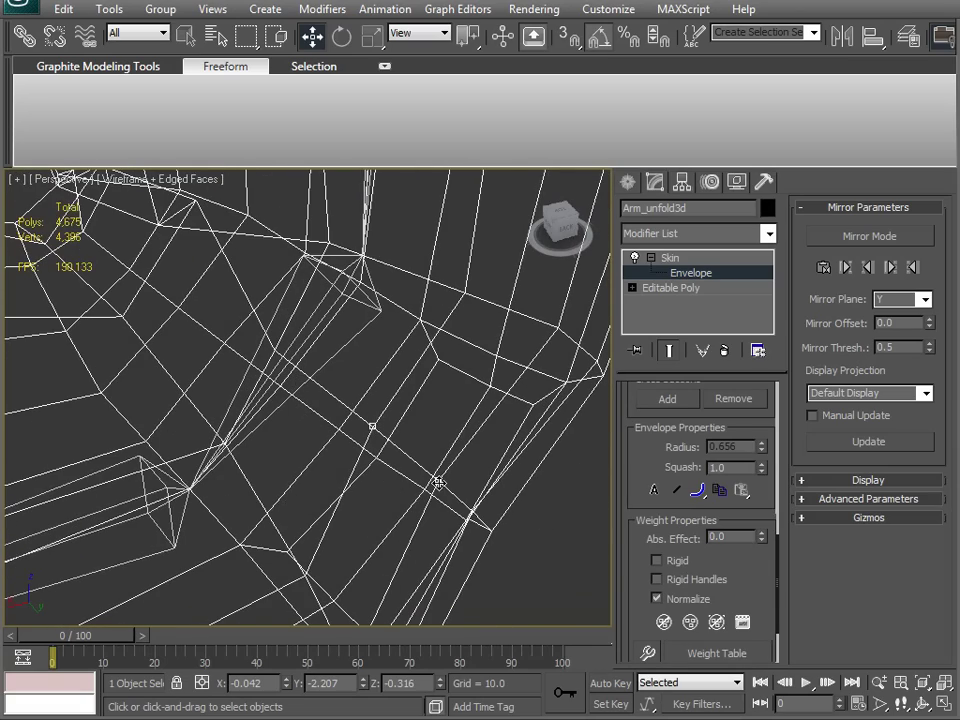
{"action": "key", "text": "F3"}
{"action": "scroll", "coordinate": [418, 489], "scroll_direction": "down", "scroll_amount": 6}
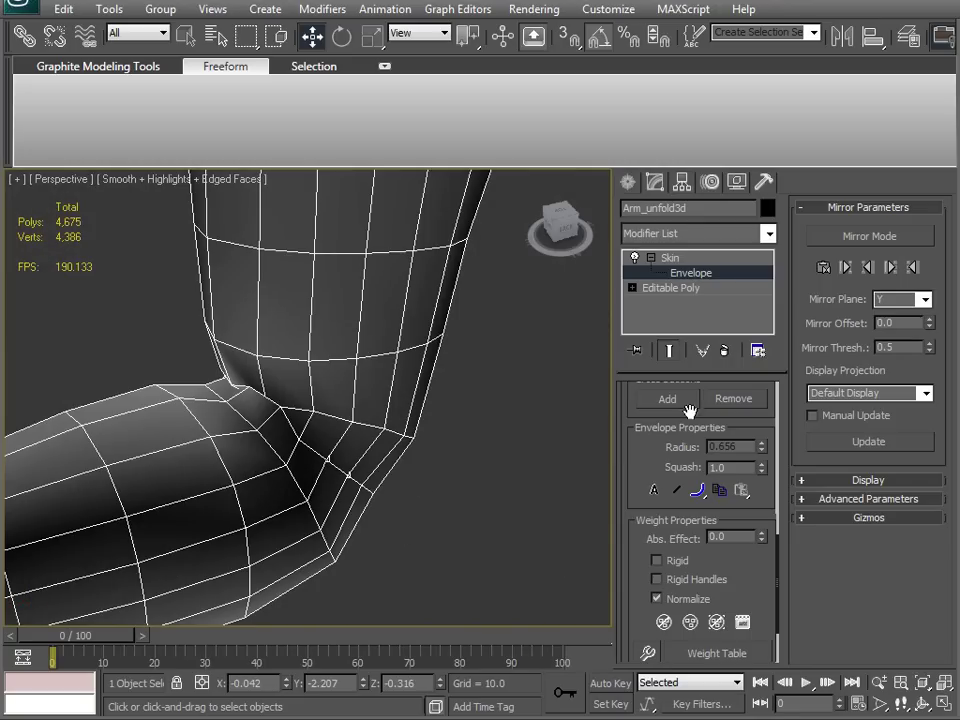
{"action": "left_click_drag", "start_coordinate": [667, 441], "coordinate": [624, 552]}
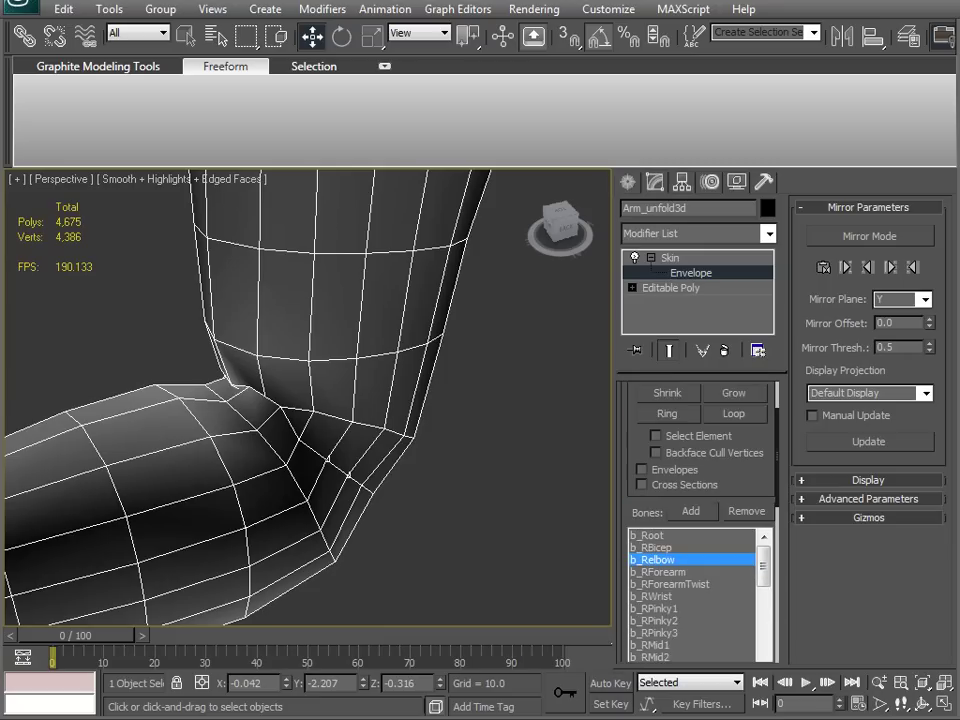
{"action": "left_click", "coordinate": [734, 416]}
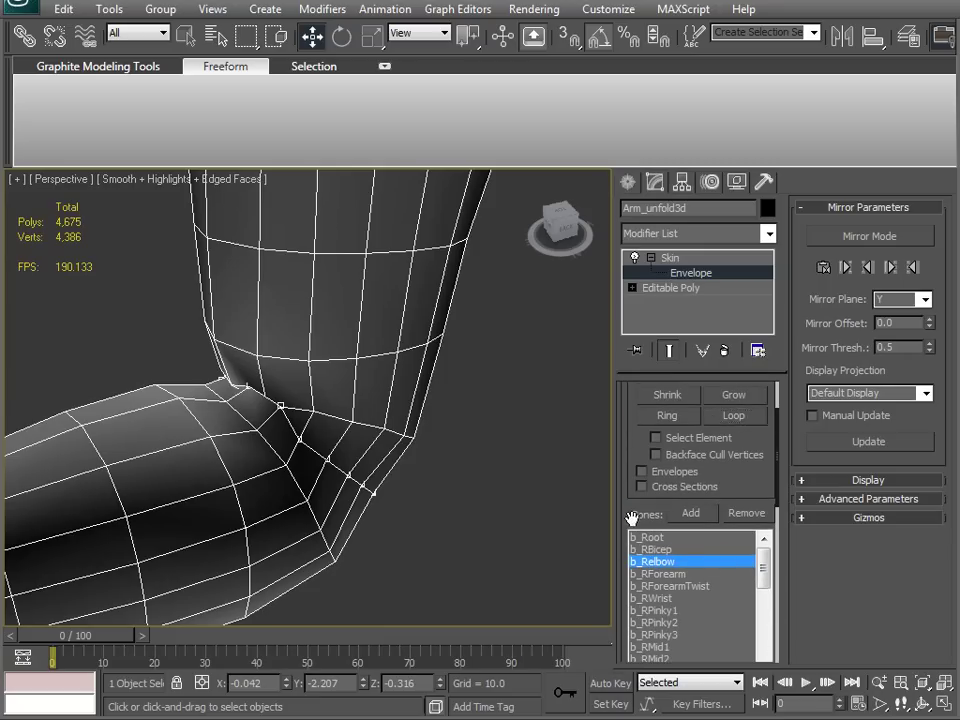
Step: Choose the b_LElbow bone and give the selected left elbow loop an absolute weight of 1.0
{"action": "left_click_drag", "start_coordinate": [632, 517], "coordinate": [570, 287]}
{"action": "left_click_drag", "start_coordinate": [643, 556], "coordinate": [637, 644]}
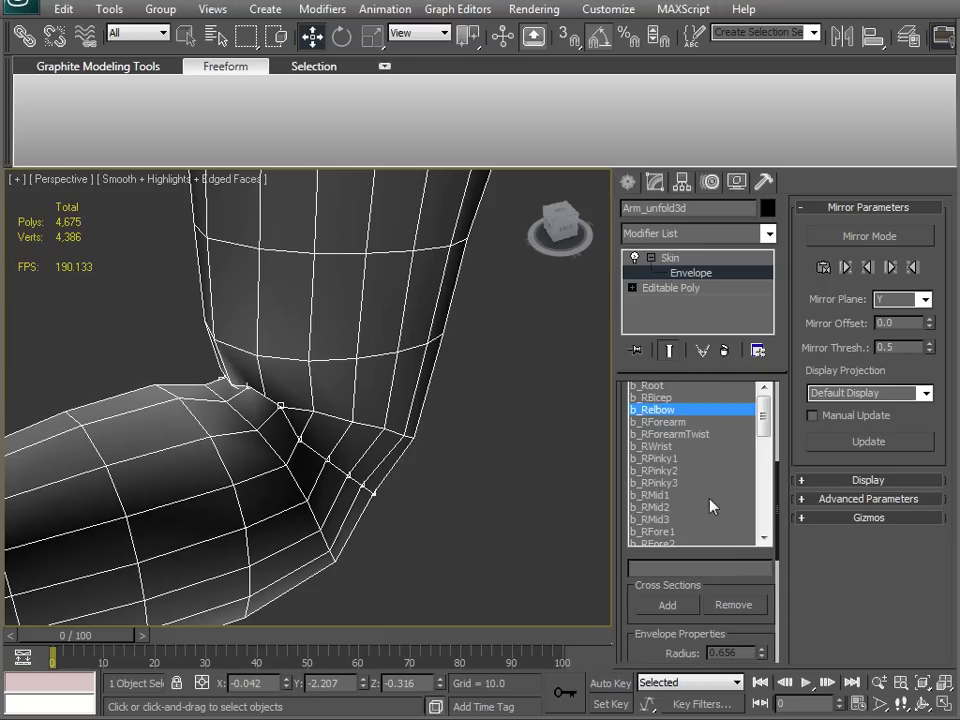
{"action": "left_click_drag", "start_coordinate": [764, 418], "coordinate": [763, 472]}
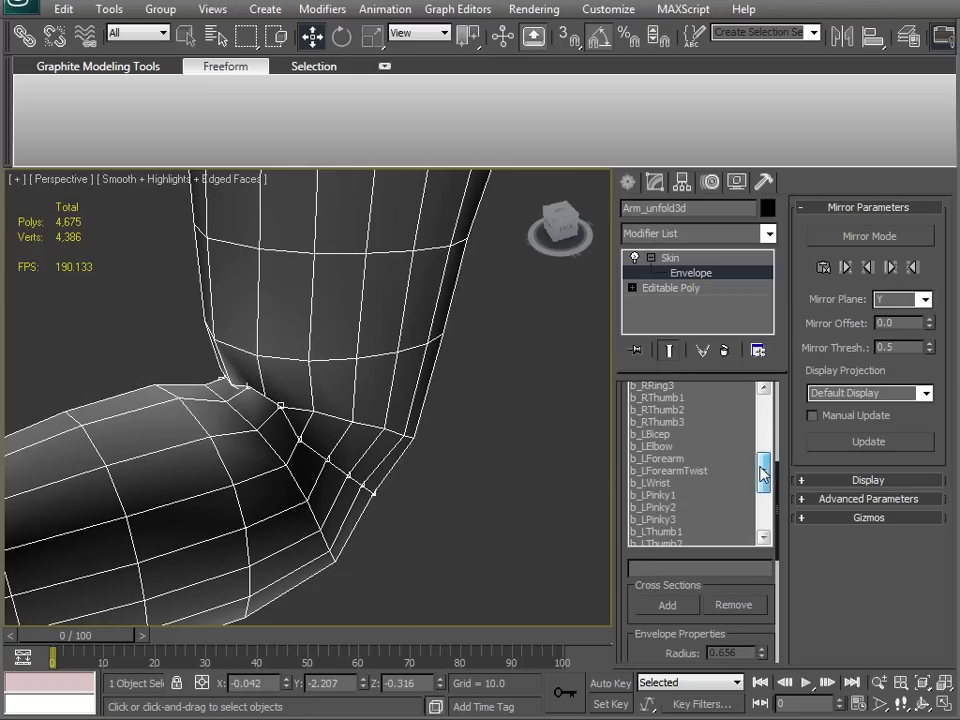
{"action": "left_click", "coordinate": [647, 447]}
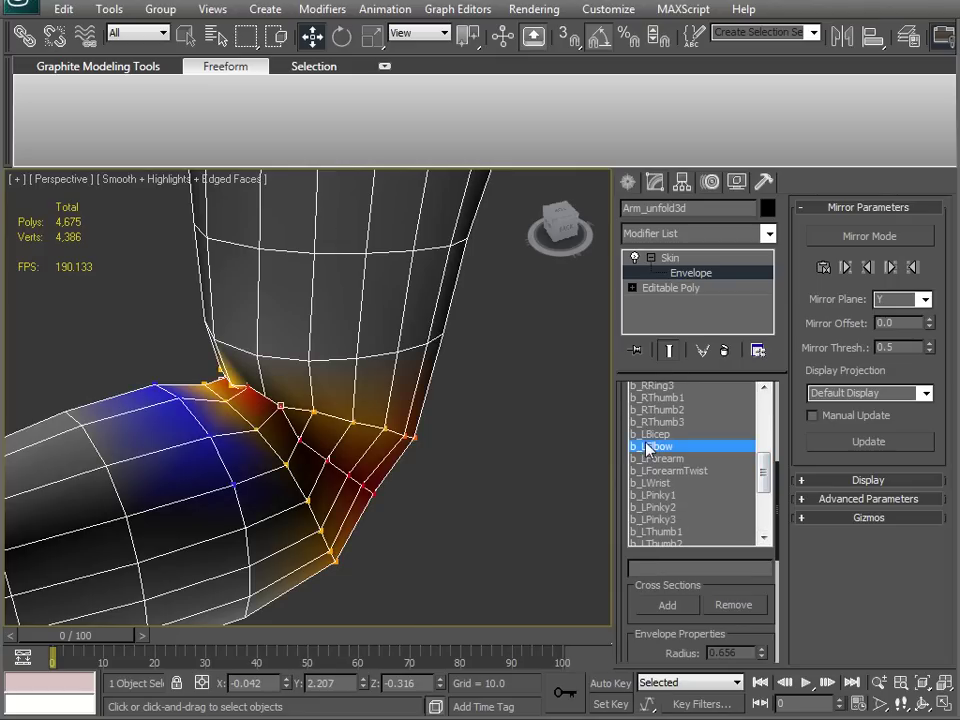
{"action": "scroll", "coordinate": [685, 638], "scroll_direction": "down", "scroll_amount": 7}
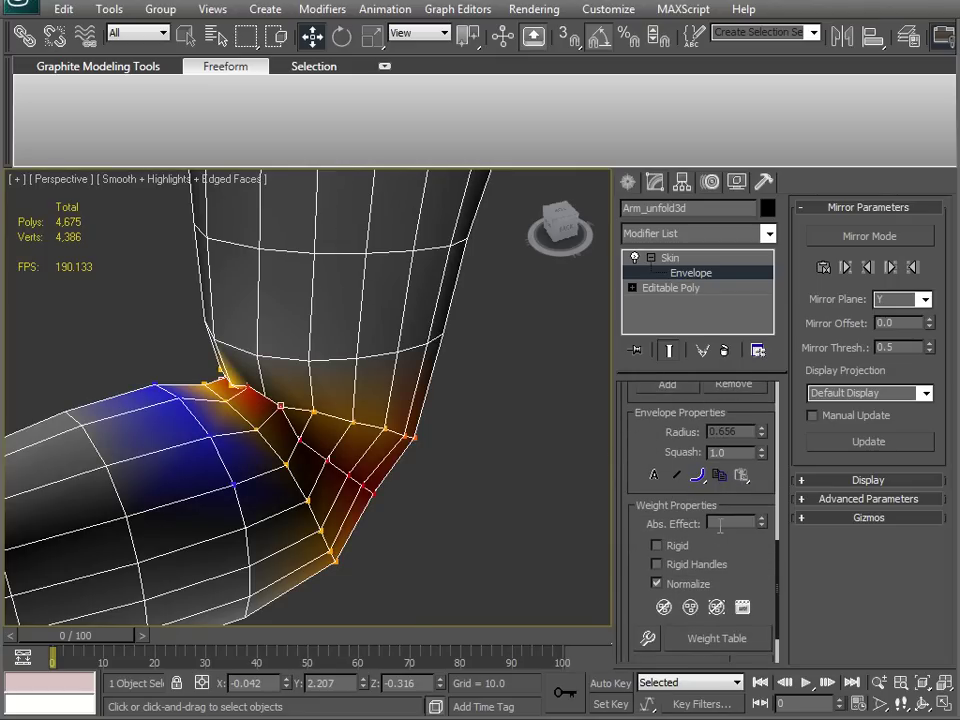
{"action": "left_click", "coordinate": [724, 521]}
{"action": "type", "text": "1"}
{"action": "key", "text": "Return"}
Step: Leave envelope editing, select every object in the scene and make them assume the skin pose
{"action": "middle_click_drag", "start_coordinate": [183, 431], "coordinate": [415, 400]}
{"action": "scroll", "coordinate": [334, 440], "scroll_direction": "down", "scroll_amount": 5}
{"action": "left_click", "coordinate": [291, 366]}
{"action": "middle_click_drag", "start_coordinate": [291, 366], "coordinate": [279, 398], "text": "alt"}
{"action": "left_click_drag", "start_coordinate": [133, 286], "coordinate": [533, 619]}
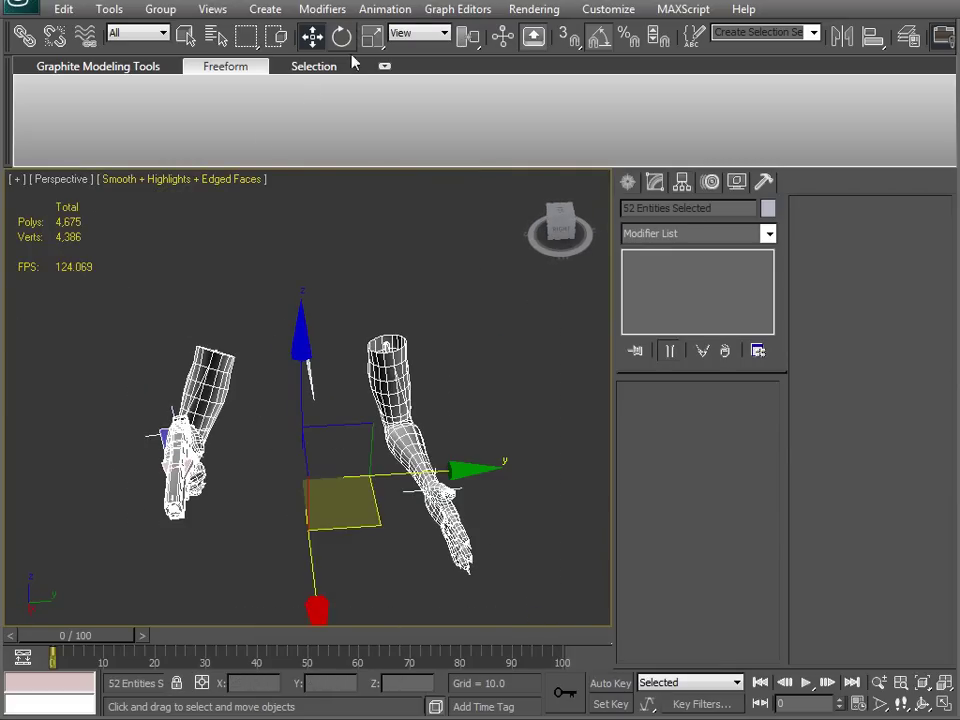
{"action": "left_click", "coordinate": [385, 9]}
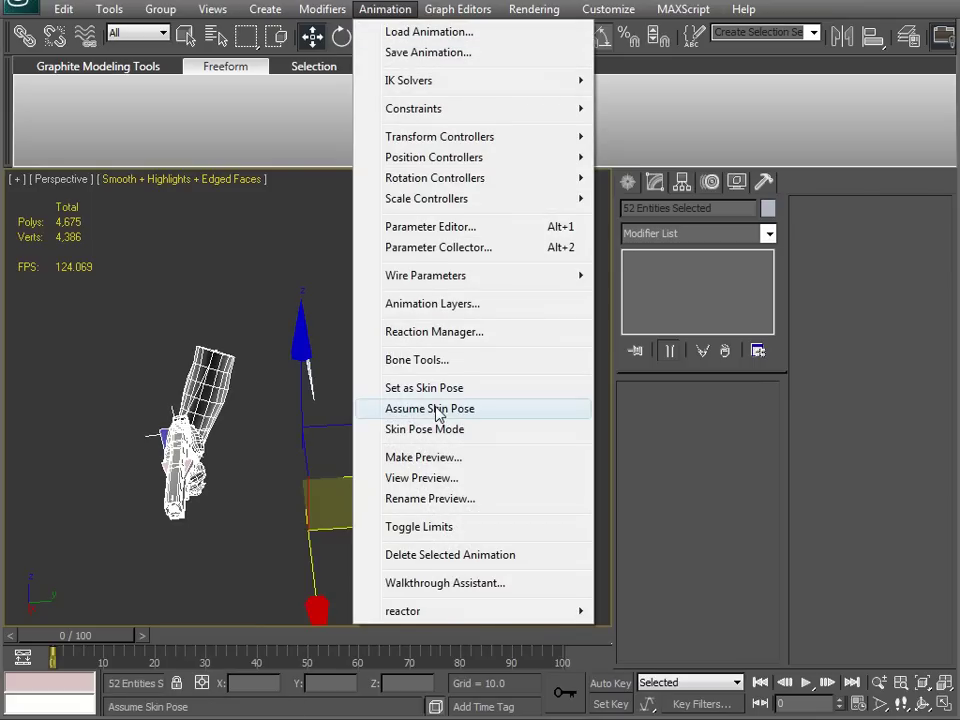
{"action": "left_click", "coordinate": [258, 525]}
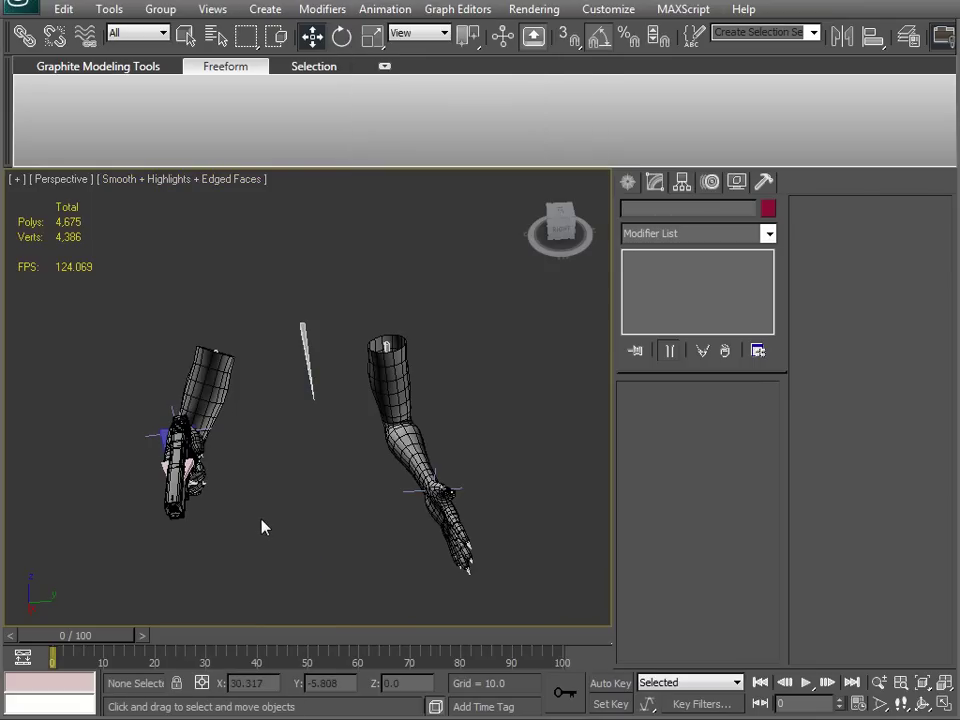
{"action": "key", "text": "ctrl+a"}
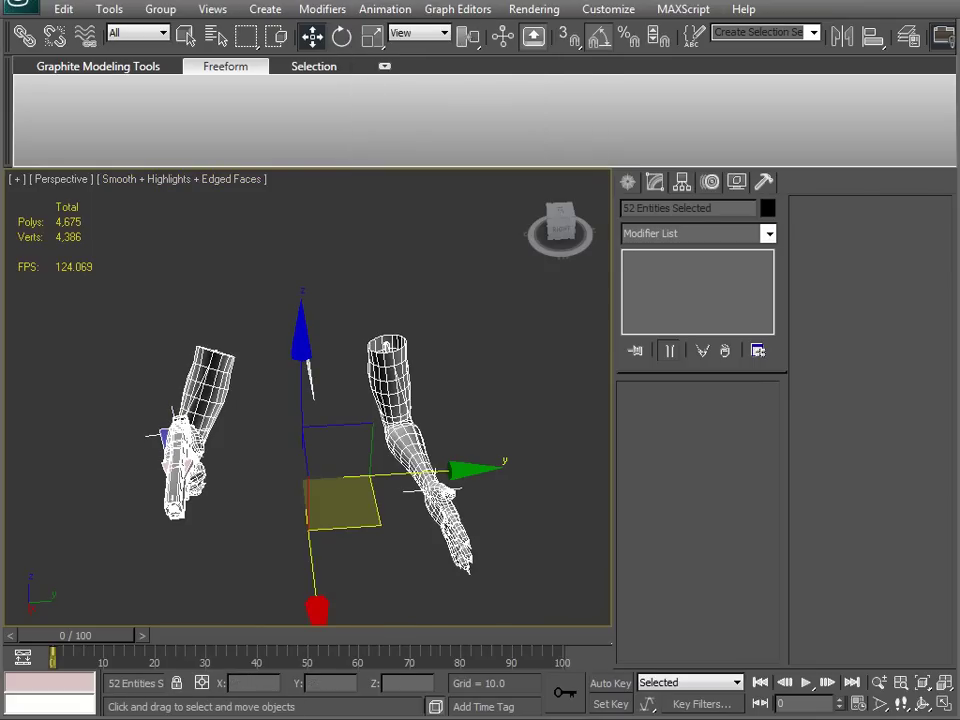
{"action": "left_click", "coordinate": [392, 12]}
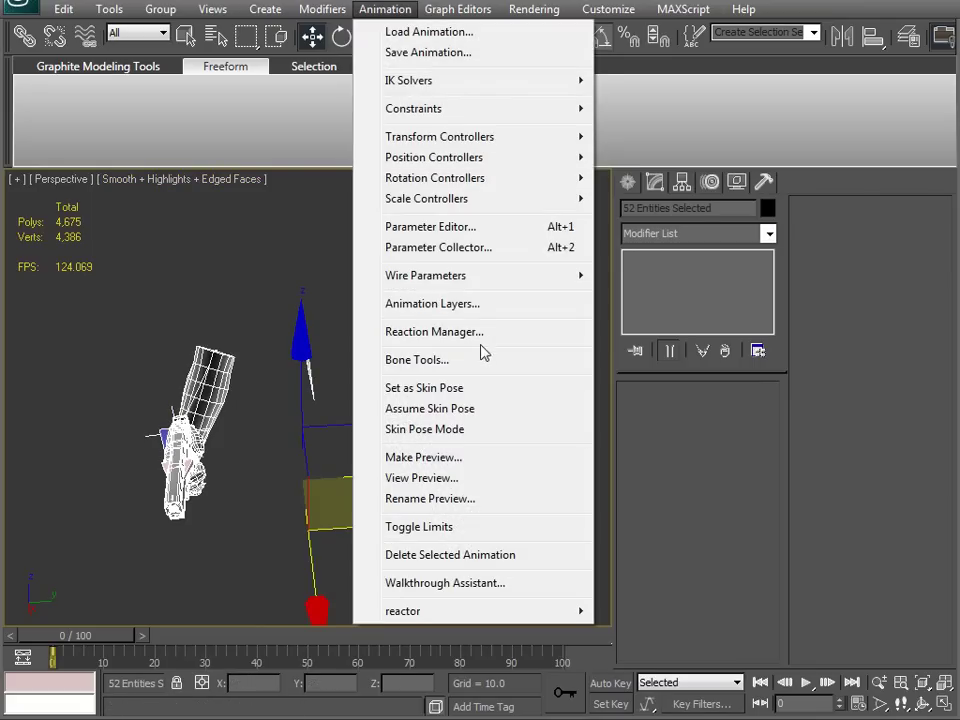
{"action": "left_click", "coordinate": [430, 409]}
Step: Compare the skin pose with the bent pose by undoing and redoing, ending on the bent pose
{"action": "middle_click_drag", "start_coordinate": [195, 393], "coordinate": [410, 472]}
{"action": "key", "text": "ctrl+y"}
{"action": "key", "text": "ctrl+z"}
{"action": "key", "text": "ctrl+y"}
{"action": "key", "text": "ctrl+z"}
{"action": "middle_click_drag", "start_coordinate": [360, 550], "coordinate": [224, 466]}
Step: Look over the bent arms, reselect all objects and apply Assume Skin Pose to them again
{"action": "left_click", "coordinate": [257, 487]}
{"action": "middle_click_drag", "start_coordinate": [487, 374], "coordinate": [472, 354], "text": "alt"}
{"action": "middle_click_drag", "start_coordinate": [409, 405], "coordinate": [313, 422], "text": "alt"}
{"action": "key", "text": "ctrl+a"}
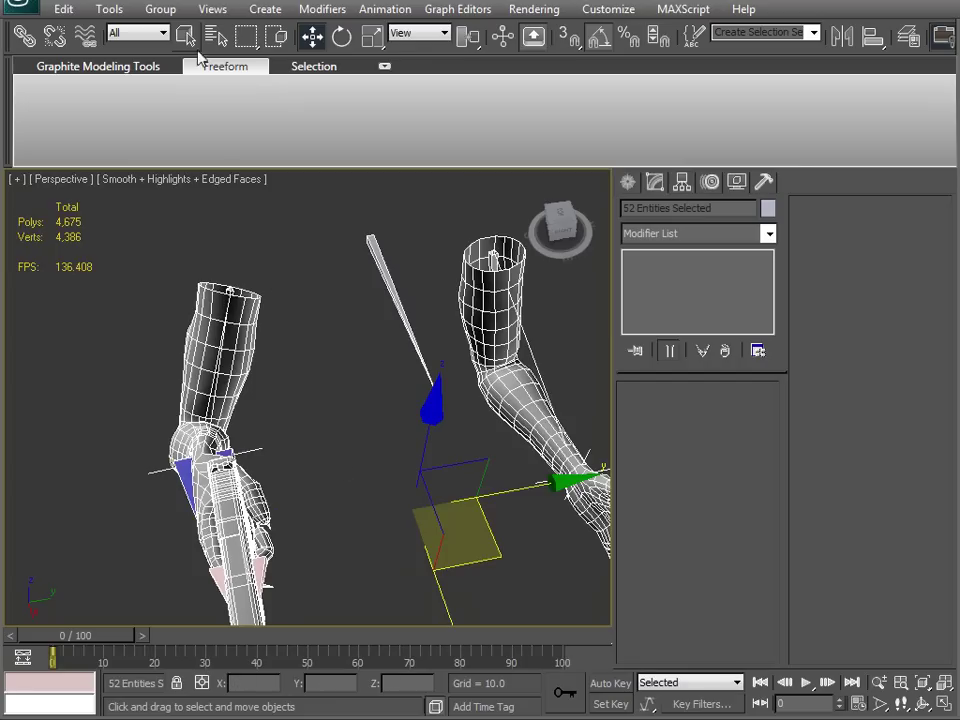
{"action": "left_click", "coordinate": [384, 9]}
{"action": "left_click", "coordinate": [430, 407]}
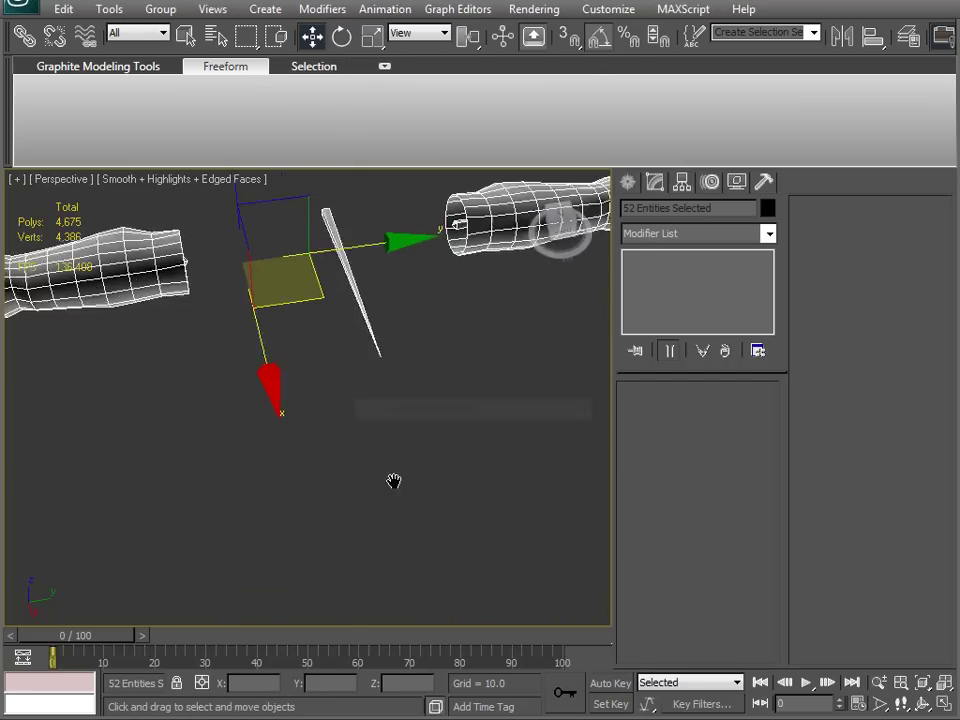
Step: Examine the arms and pistol in the skin pose from several sides and return to the bent pose
{"action": "middle_click_drag", "start_coordinate": [309, 467], "coordinate": [389, 508], "text": "alt"}
{"action": "left_click", "coordinate": [330, 489]}
{"action": "middle_click_drag", "start_coordinate": [330, 489], "coordinate": [345, 509]}
{"action": "scroll", "coordinate": [338, 507], "scroll_direction": "up", "scroll_amount": 3}
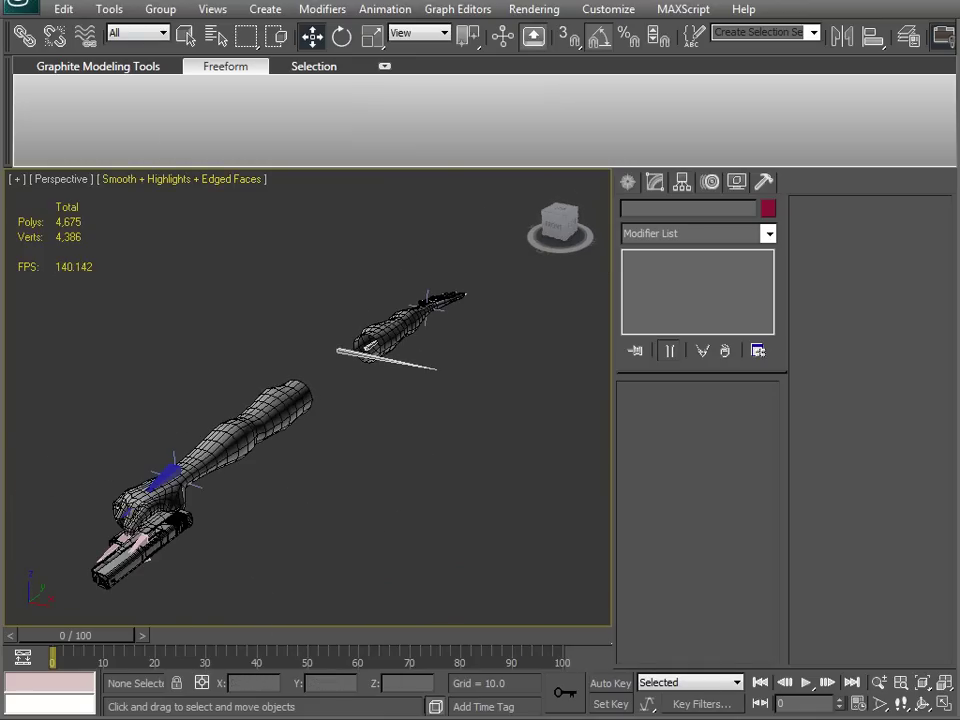
{"action": "key", "text": "ctrl+a"}
{"action": "middle_click_drag", "start_coordinate": [345, 509], "coordinate": [318, 509], "text": "alt"}
{"action": "left_click", "coordinate": [424, 534]}
{"action": "middle_click_drag", "start_coordinate": [229, 530], "coordinate": [152, 414], "text": "alt"}
{"action": "middle_click_drag", "start_coordinate": [340, 505], "coordinate": [328, 479], "text": "alt"}
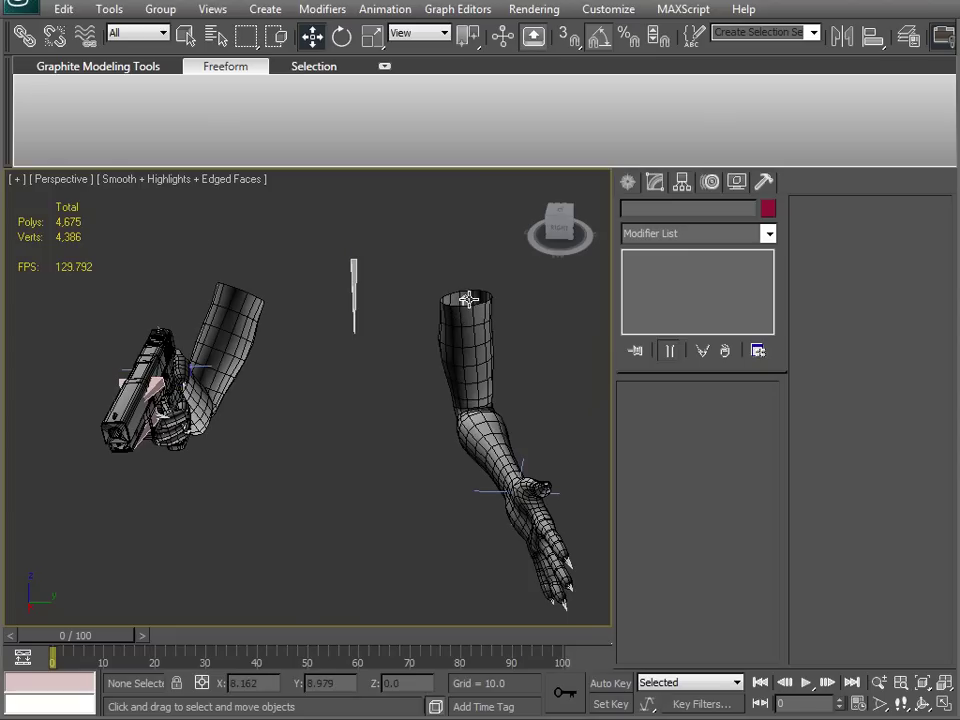
Step: Inspect the left bicep bone and the bend of both posed arms from several angles
{"action": "left_click", "coordinate": [468, 299]}
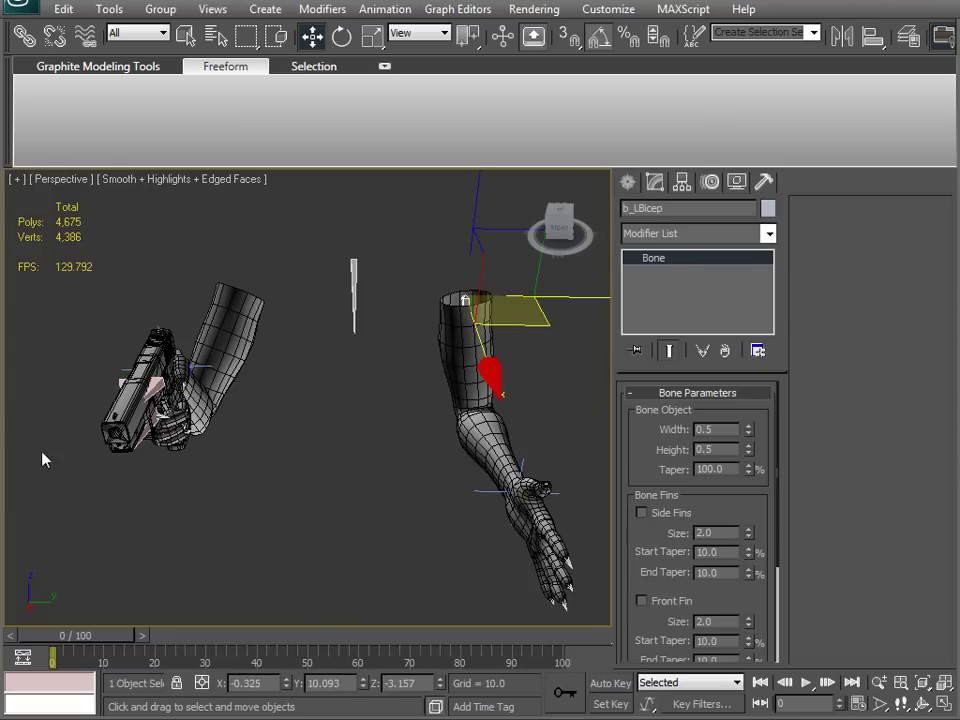
{"action": "middle_click_drag", "start_coordinate": [271, 426], "coordinate": [278, 458], "text": "alt"}
{"action": "scroll", "coordinate": [278, 458], "scroll_direction": "down", "scroll_amount": 3}
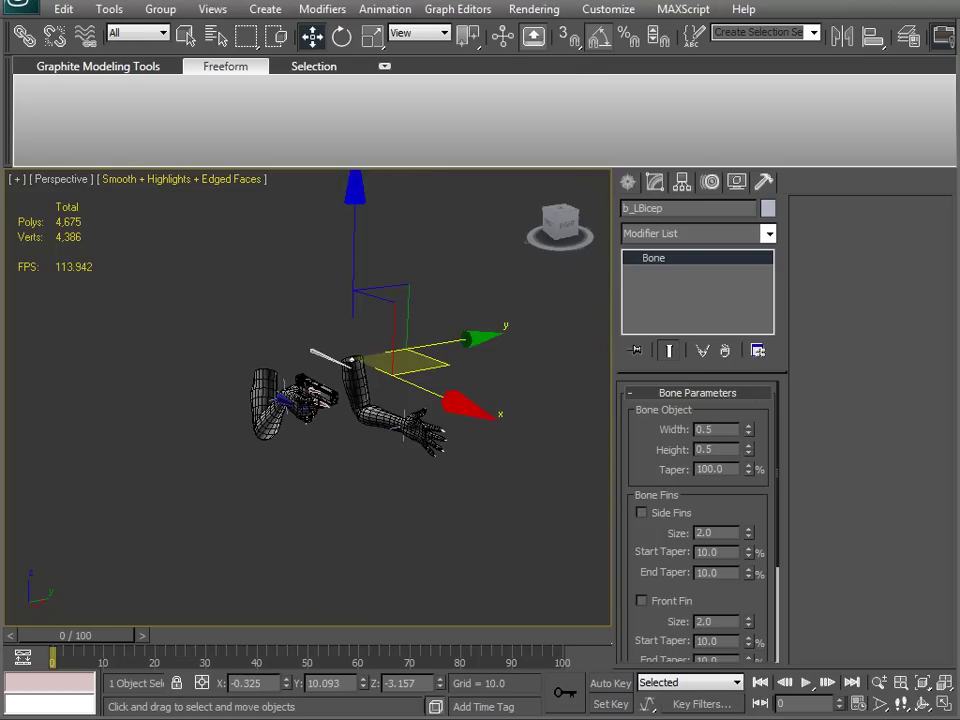
{"action": "middle_click_drag", "start_coordinate": [275, 450], "coordinate": [219, 482], "text": "alt"}
{"action": "left_click", "coordinate": [294, 505]}
{"action": "middle_click_drag", "start_coordinate": [294, 505], "coordinate": [407, 449], "text": "alt"}
{"action": "scroll", "coordinate": [343, 476], "scroll_direction": "up", "scroll_amount": 4}
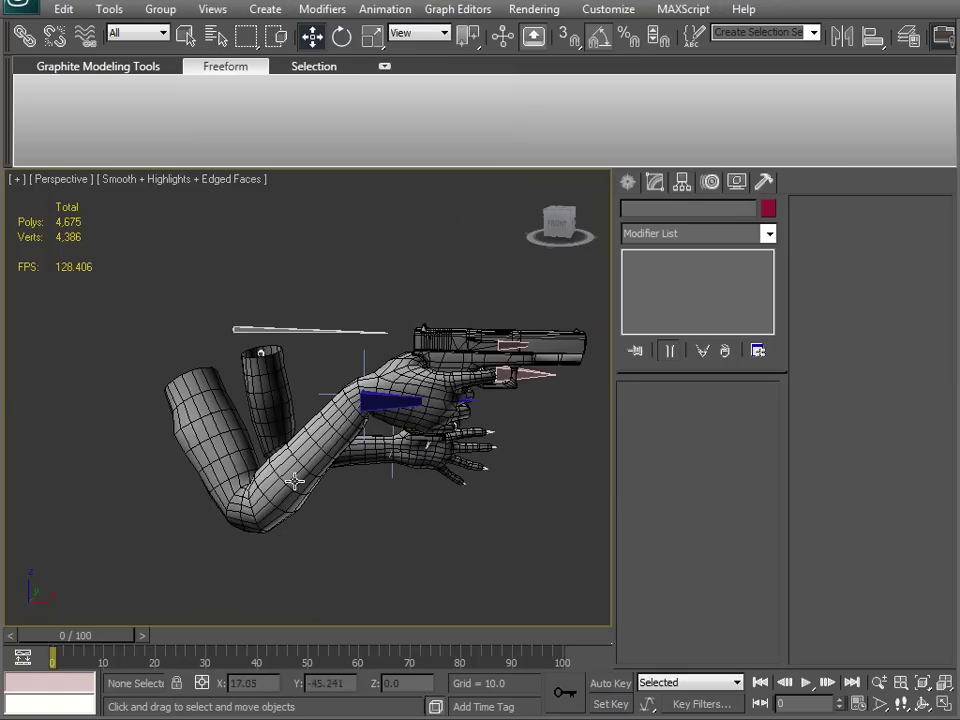
Step: Freeze the Arm_unfold3d mesh so that only the bones of the left hand can be picked
{"action": "middle_click_drag", "start_coordinate": [344, 481], "coordinate": [199, 439], "text": "alt"}
{"action": "scroll", "coordinate": [210, 440], "scroll_direction": "up", "scroll_amount": 4}
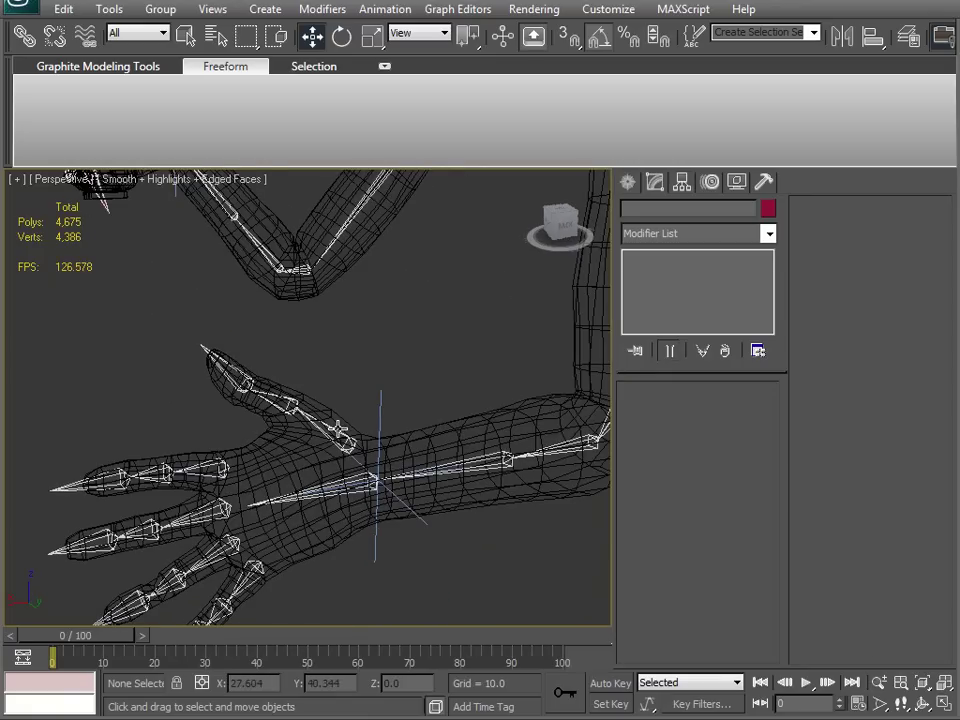
{"action": "left_click", "coordinate": [340, 430]}
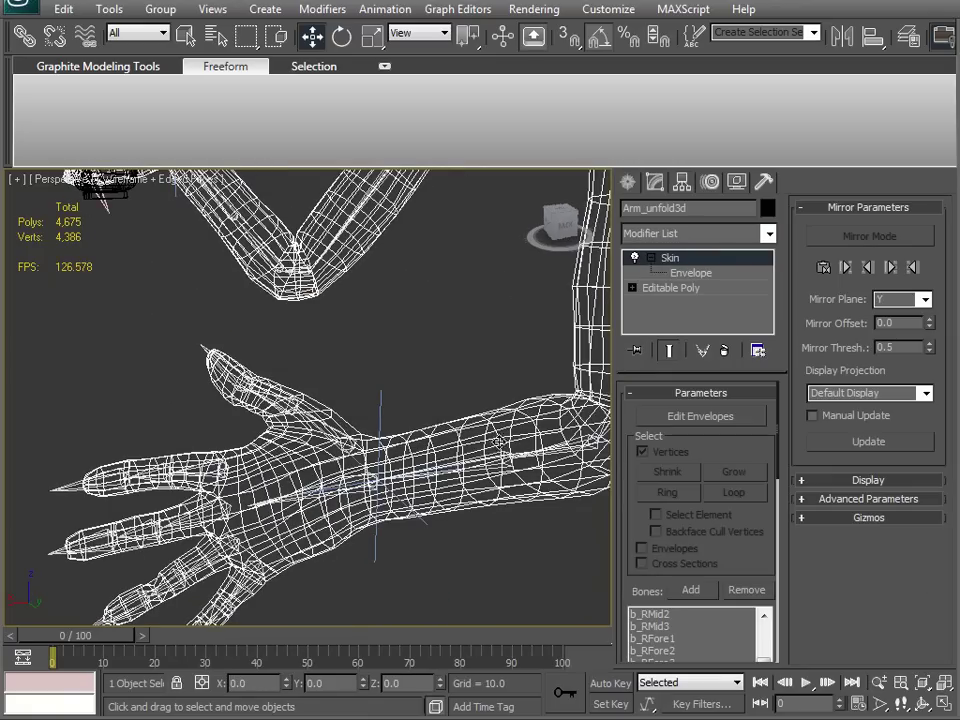
{"action": "right_click", "coordinate": [493, 423]}
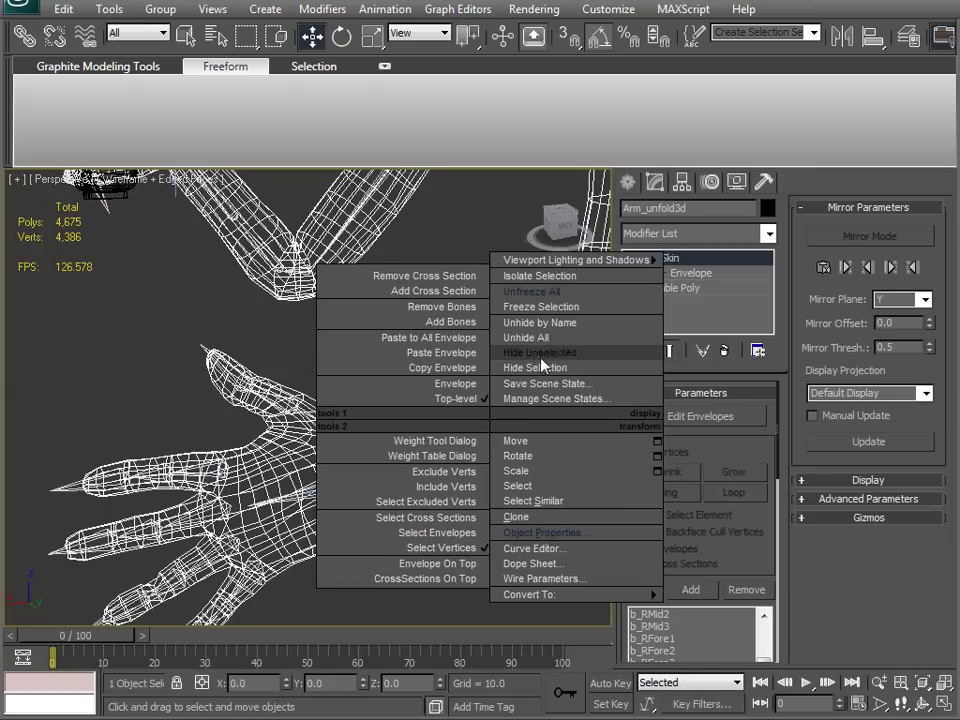
{"action": "left_click", "coordinate": [550, 308]}
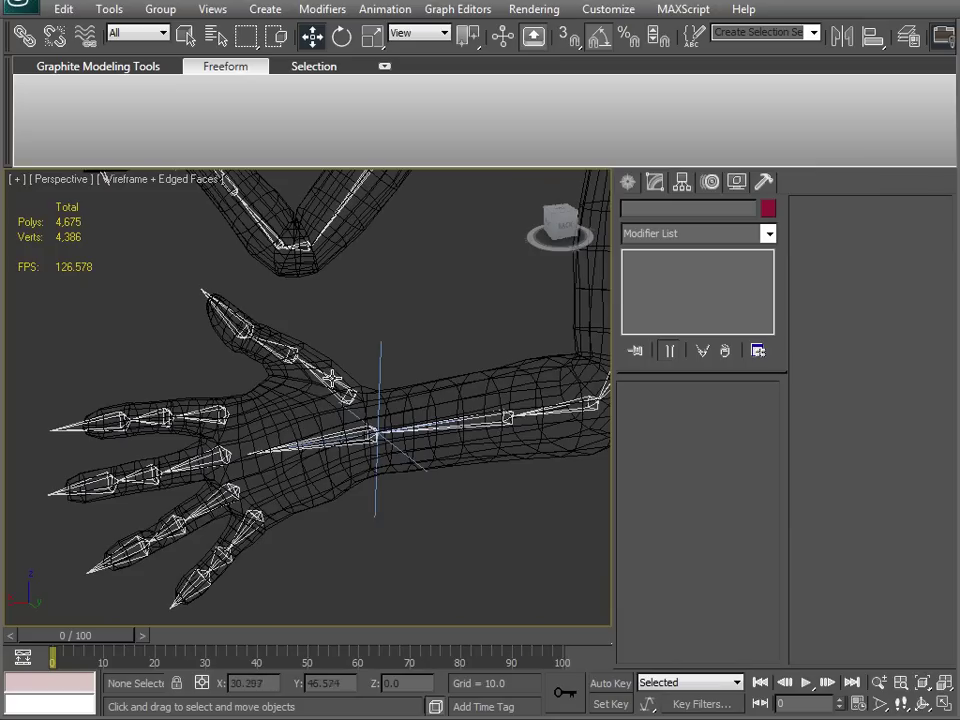
Step: Rotate the left thumb's base bone b_LThumb1 in local coordinates to bring the thumb closer to the hand
{"action": "left_click", "coordinate": [336, 381]}
{"action": "key", "text": "F3"}
{"action": "key", "text": "e"}
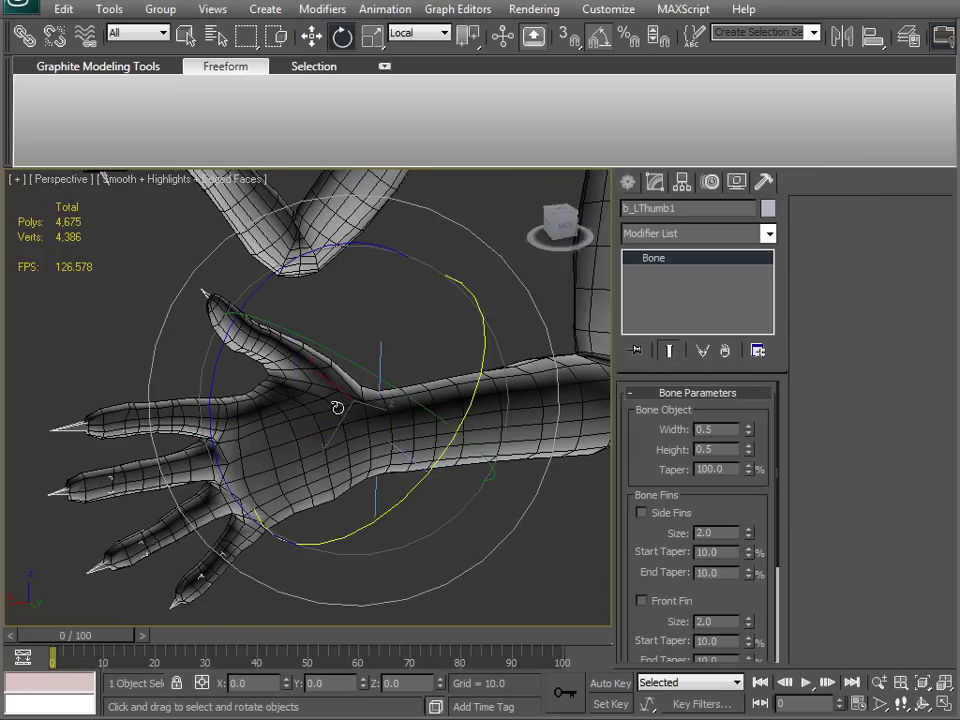
{"action": "mouse_move", "coordinate": [364, 371]}
{"action": "left_mouse_down"}
{"action": "mouse_move", "coordinate": [324, 358]}
{"action": "mouse_move", "coordinate": [330, 364]}
{"action": "left_mouse_up"}
{"action": "middle_click_drag", "start_coordinate": [253, 357], "coordinate": [468, 280], "text": "alt"}
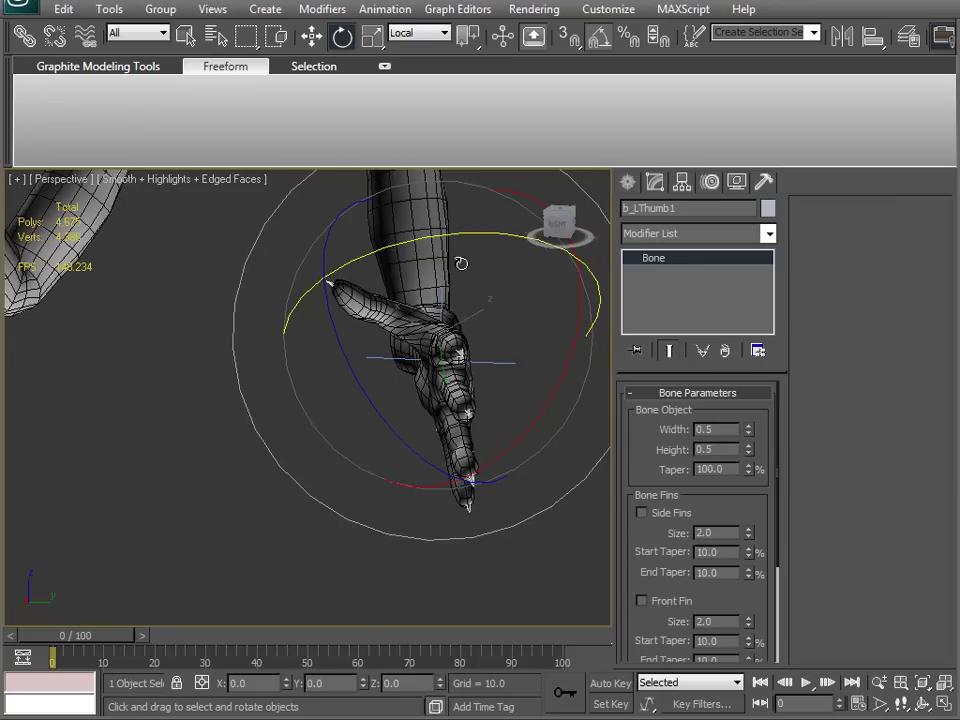
{"action": "left_click_drag", "start_coordinate": [448, 233], "coordinate": [463, 235]}
Step: In see-through wireframe, rotate b_LThumb2 about 20 degrees around its local Z axis and adjust b_LThumb3
{"action": "key", "text": "alt+x"}
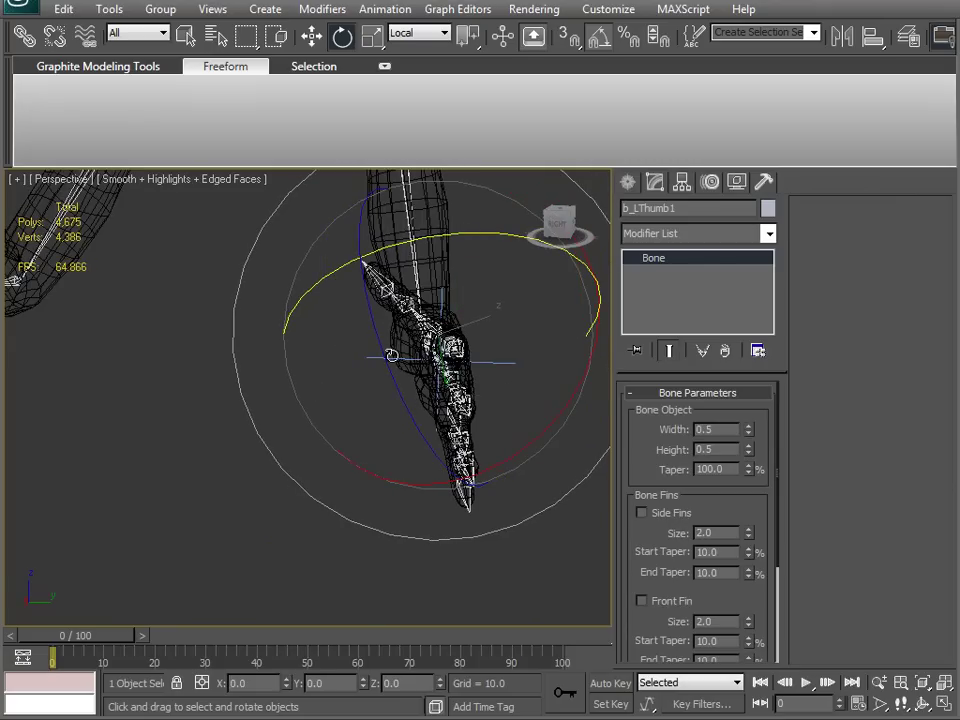
{"action": "key", "text": "F3"}
{"action": "left_click", "coordinate": [379, 312]}
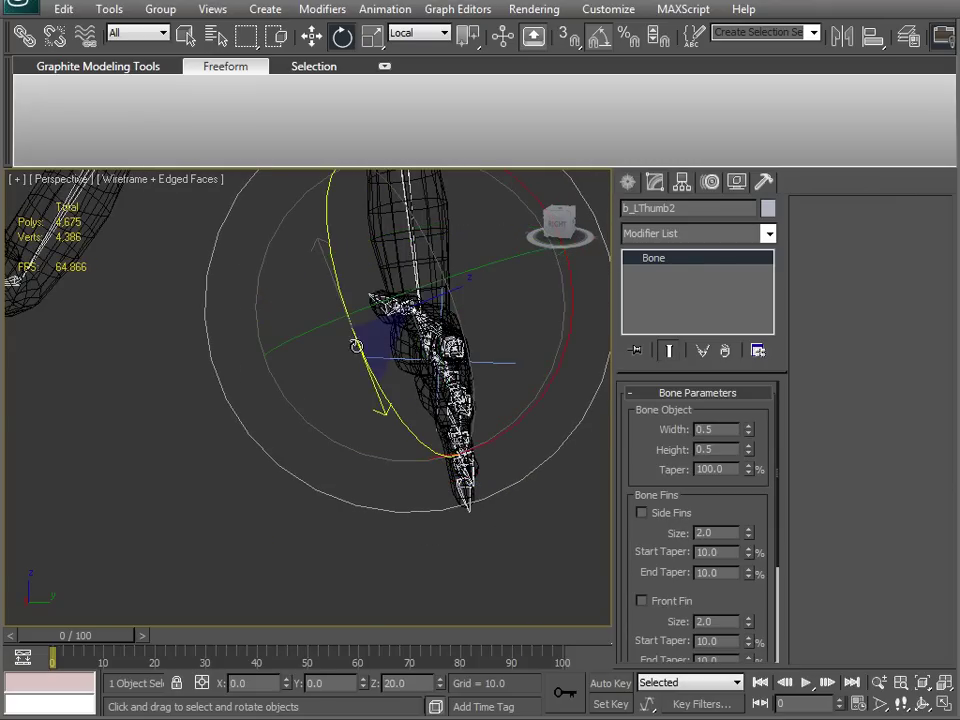
{"action": "left_click", "coordinate": [372, 300]}
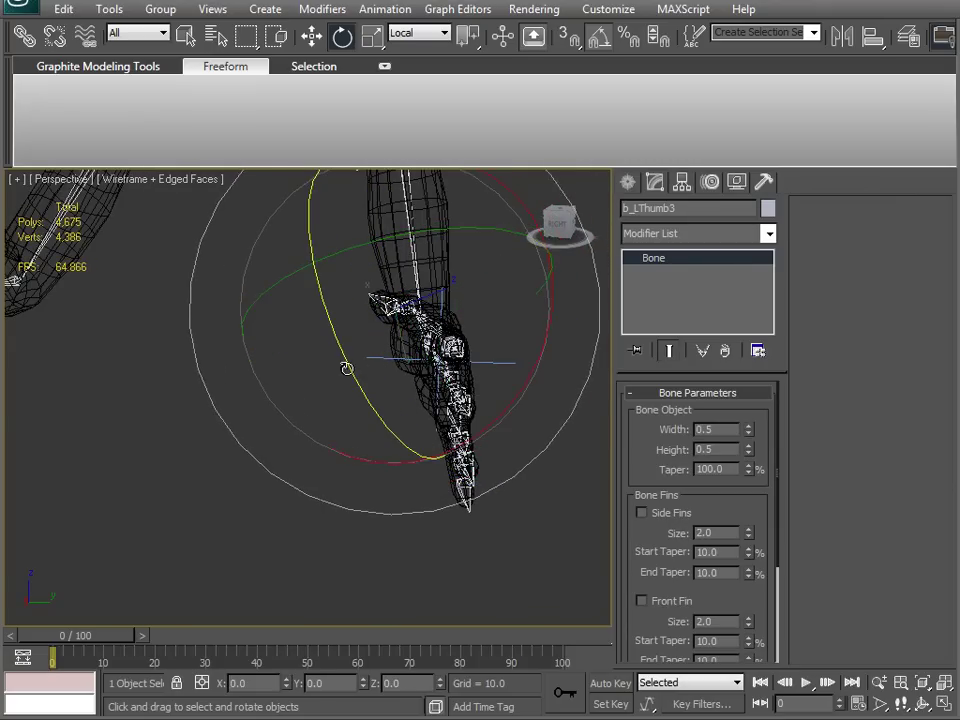
{"action": "key", "text": "F3"}
{"action": "mouse_move", "coordinate": [468, 441]}
{"action": "middle_mouse_down", "text": "alt"}
{"action": "mouse_move", "coordinate": [332, 482]}
{"action": "mouse_move", "coordinate": [221, 450]}
{"action": "mouse_move", "coordinate": [190, 520]}
{"action": "middle_mouse_up", "text": "alt"}
Step: Select the left hand's finger bones together in wireframe and rotate them to curl the fingers
{"action": "key", "text": "F3"}
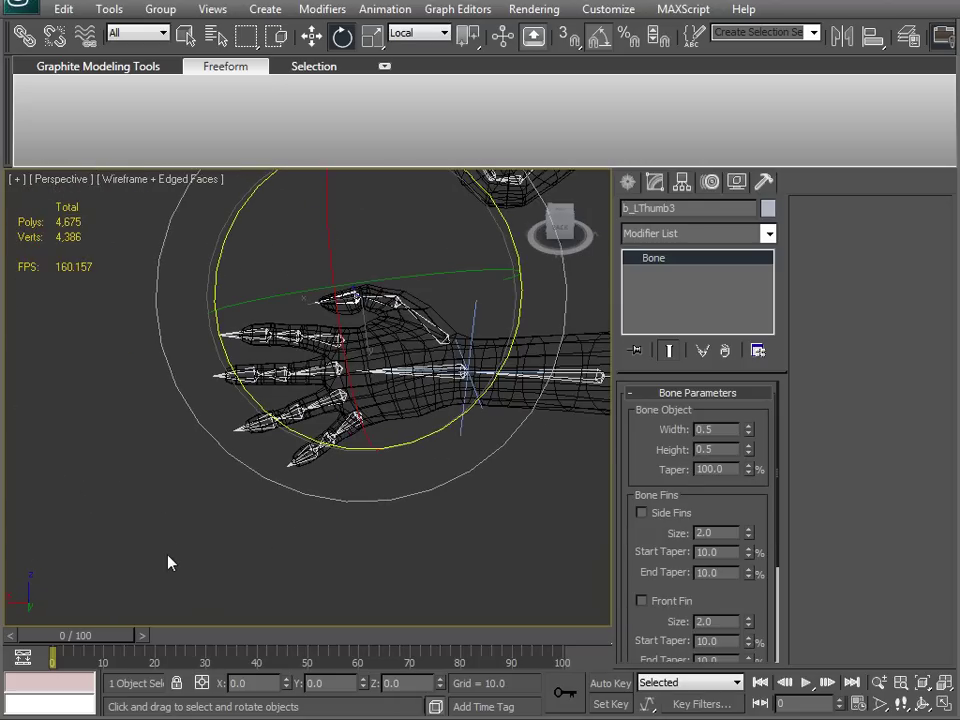
{"action": "left_click", "coordinate": [96, 581]}
{"action": "mouse_move", "coordinate": [96, 581]}
{"action": "left_mouse_down"}
{"action": "mouse_move", "coordinate": [311, 347]}
{"action": "mouse_move", "coordinate": [340, 333]}
{"action": "left_mouse_up"}
{"action": "key", "text": "F3"}
{"action": "left_click_drag", "start_coordinate": [325, 434], "coordinate": [302, 437]}
{"action": "middle_click_drag", "start_coordinate": [302, 437], "coordinate": [396, 363], "text": "alt"}
{"action": "scroll", "coordinate": [391, 381], "scroll_direction": "up", "scroll_amount": 5}
{"action": "middle_click_drag", "start_coordinate": [388, 383], "coordinate": [162, 524]}
Step: Select b_LFore1 with its child bones and rotate all three joints of the left index finger together
{"action": "middle_click_drag", "start_coordinate": [231, 300], "coordinate": [253, 368]}
{"action": "left_click", "coordinate": [310, 331]}
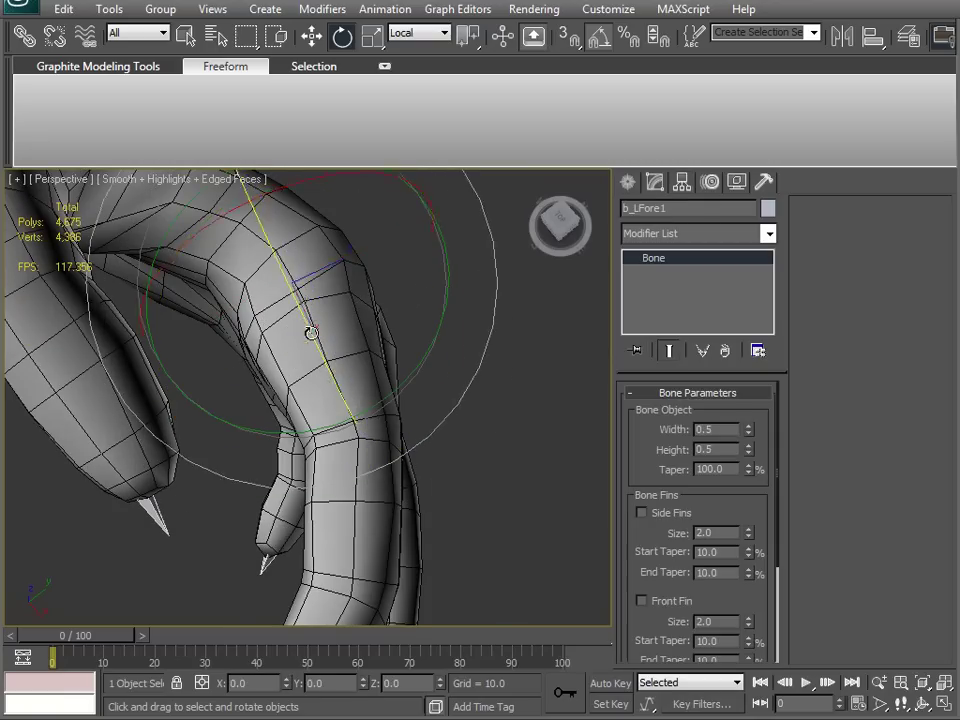
{"action": "key", "text": "ctrl+Page_Down"}
{"action": "middle_click_drag", "start_coordinate": [195, 441], "coordinate": [215, 421], "text": "alt"}
{"action": "left_click_drag", "start_coordinate": [345, 462], "coordinate": [354, 469]}
{"action": "middle_click_drag", "start_coordinate": [354, 469], "coordinate": [362, 447], "text": "alt"}
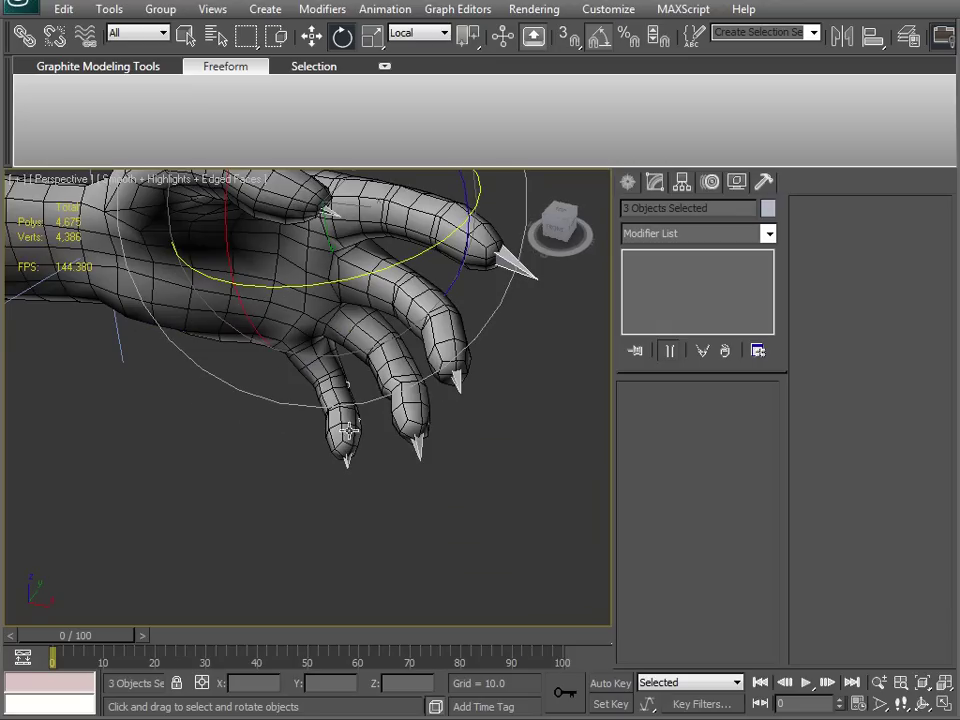
Step: Select b_LPinky1 with its child bones and rotate them to adjust the left little finger's curl
{"action": "left_click", "coordinate": [313, 363]}
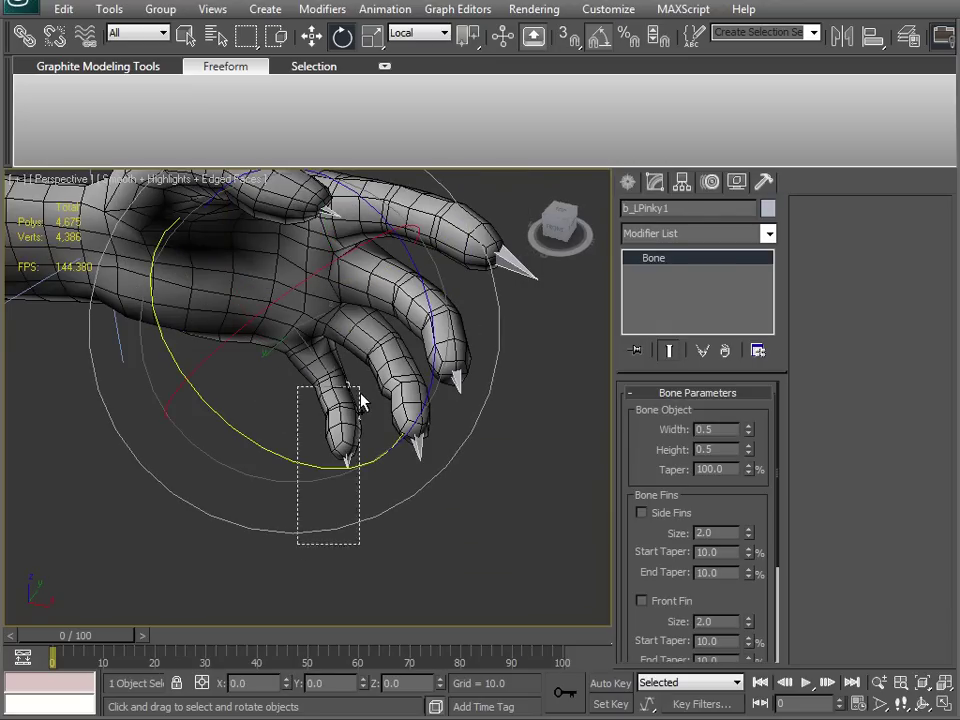
{"action": "key", "text": "ctrl+Page_Down"}
{"action": "left_click", "coordinate": [413, 490]}
{"action": "middle_click_drag", "start_coordinate": [413, 490], "coordinate": [377, 456], "text": "alt"}
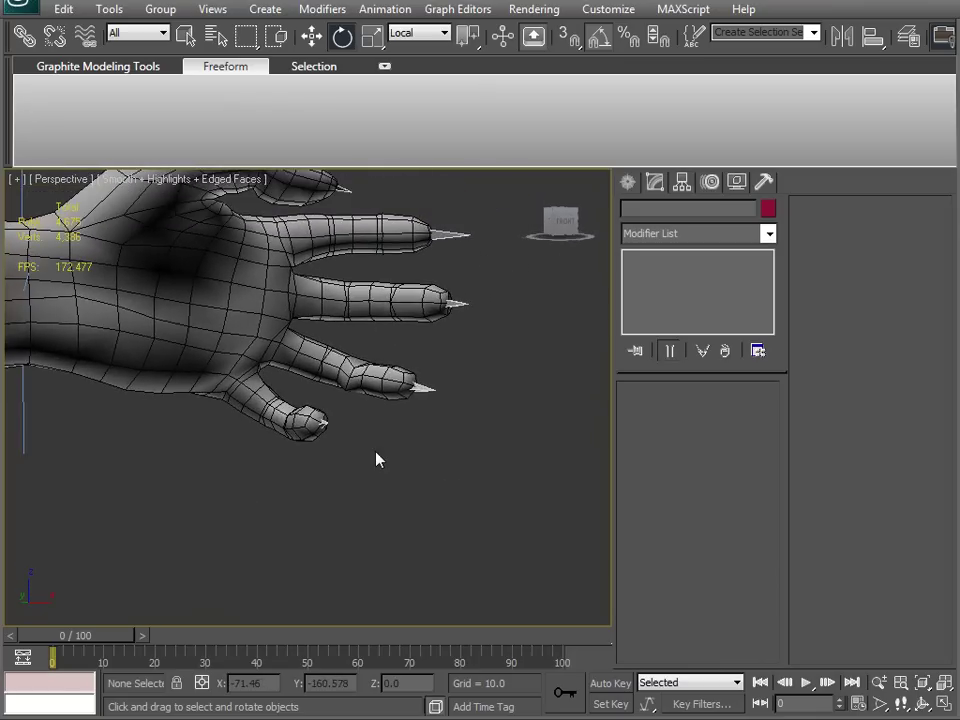
Step: Examine the mesh deformation on the left ring finger around the b_LRing2 and b_LRing3 joints
{"action": "scroll", "coordinate": [377, 452], "scroll_direction": "up", "scroll_amount": 4}
{"action": "left_click", "coordinate": [408, 346]}
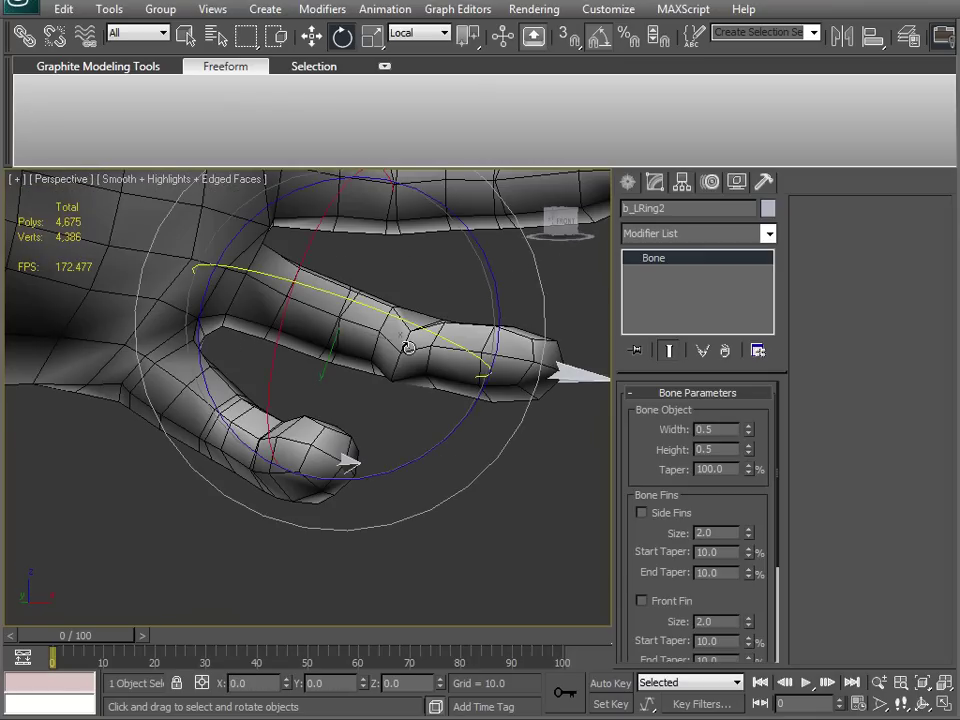
{"action": "middle_click_drag", "start_coordinate": [373, 394], "coordinate": [351, 441], "text": "alt"}
{"action": "scroll", "coordinate": [344, 443], "scroll_direction": "down", "scroll_amount": 6}
{"action": "middle_click_drag", "start_coordinate": [150, 472], "coordinate": [334, 415]}
{"action": "scroll", "coordinate": [335, 416], "scroll_direction": "up", "scroll_amount": 5}
{"action": "middle_click_drag", "start_coordinate": [572, 482], "coordinate": [429, 454]}
{"action": "middle_click_drag", "start_coordinate": [338, 455], "coordinate": [411, 496]}
{"action": "scroll", "coordinate": [411, 496], "scroll_direction": "up", "scroll_amount": 4}
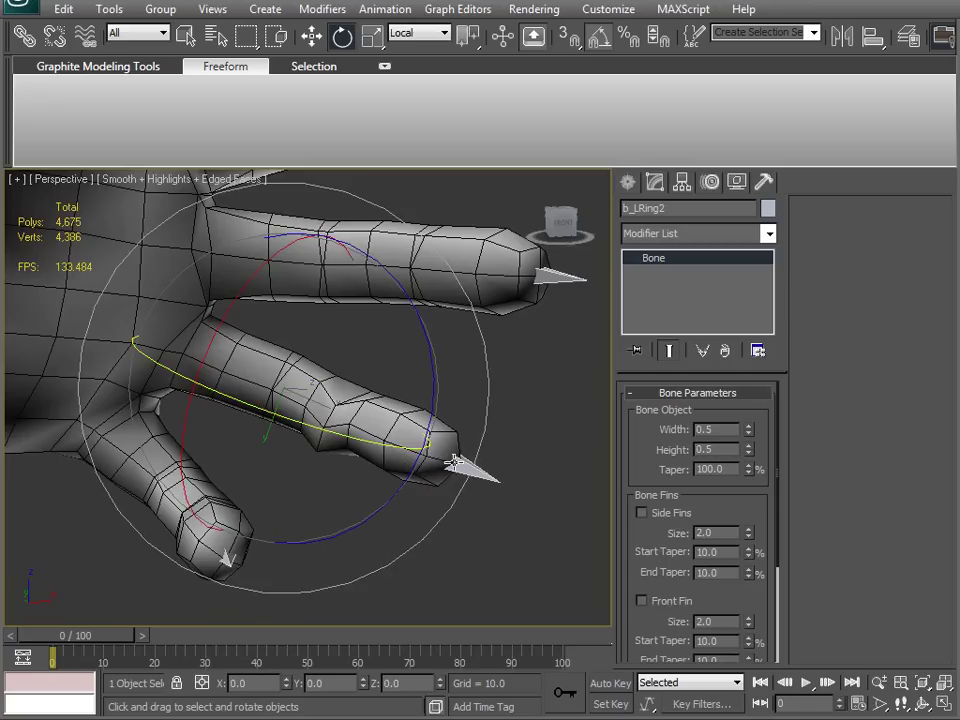
{"action": "left_click", "coordinate": [476, 468]}
{"action": "key", "text": "z"}
{"action": "middle_click_drag", "start_coordinate": [331, 512], "coordinate": [529, 540]}
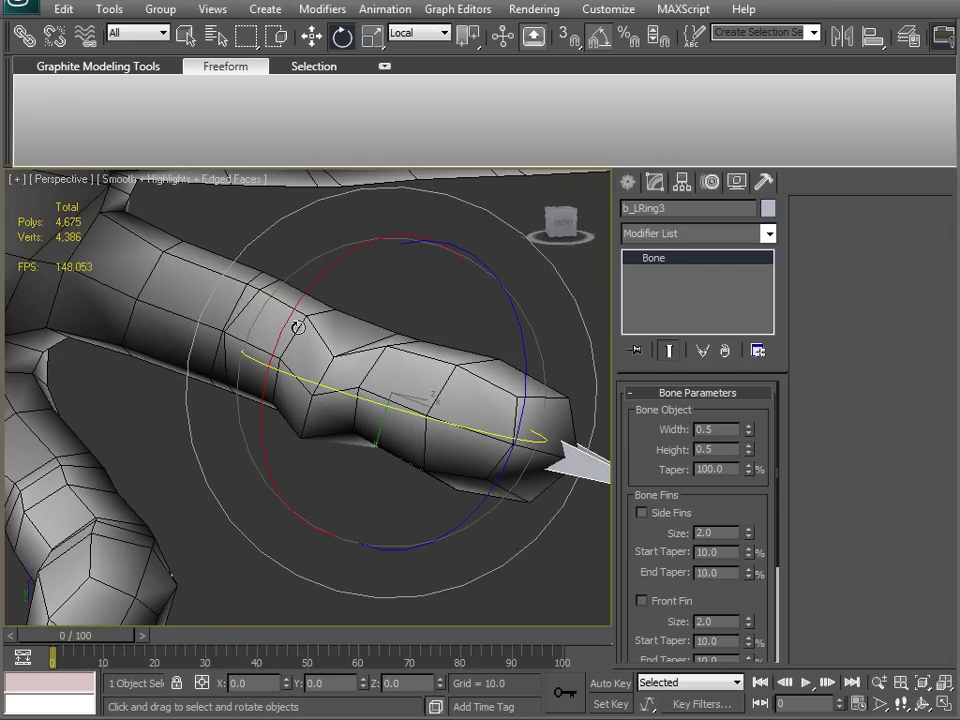
Step: Unfreeze all objects and open the arm mesh's Skin modifier for envelope editing
{"action": "right_click", "coordinate": [441, 347]}
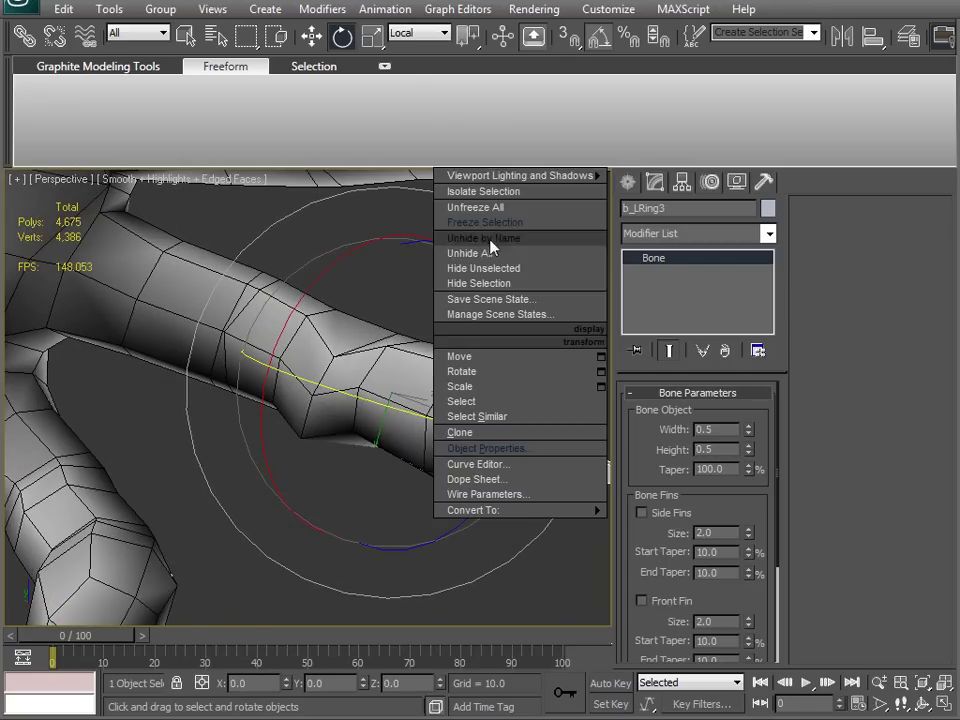
{"action": "left_click", "coordinate": [505, 212]}
{"action": "left_click", "coordinate": [528, 574]}
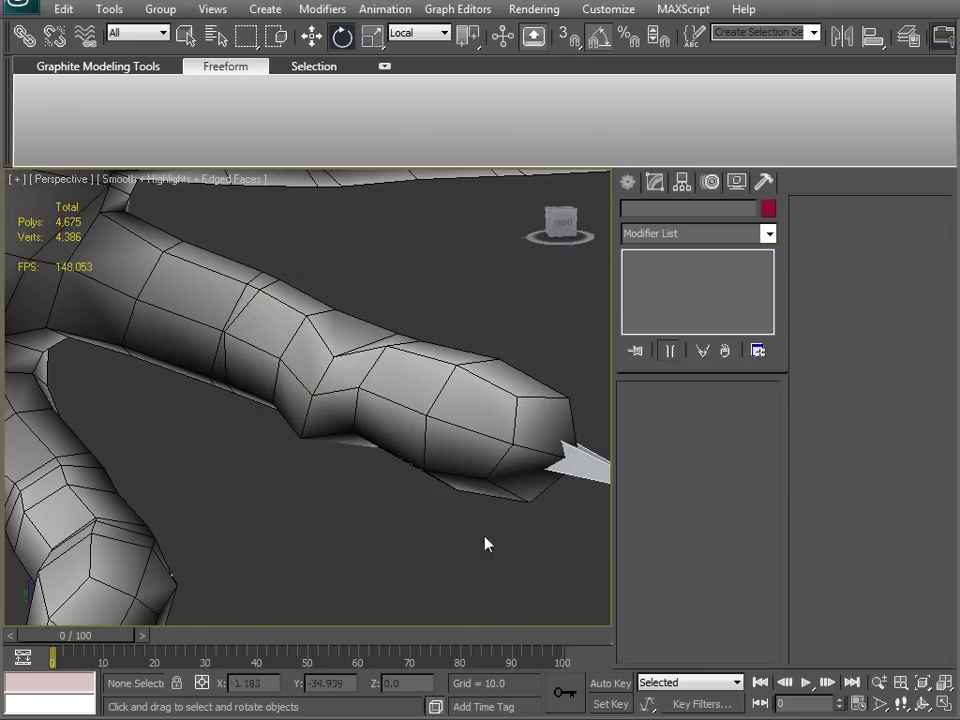
{"action": "left_click", "coordinate": [371, 365]}
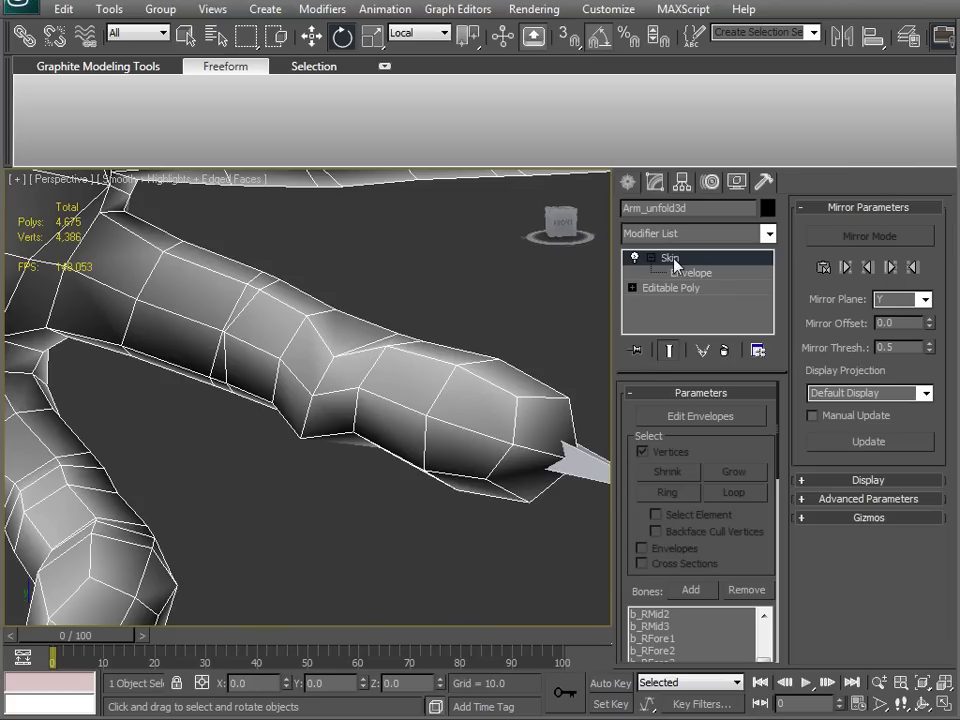
{"action": "left_click", "coordinate": [676, 266]}
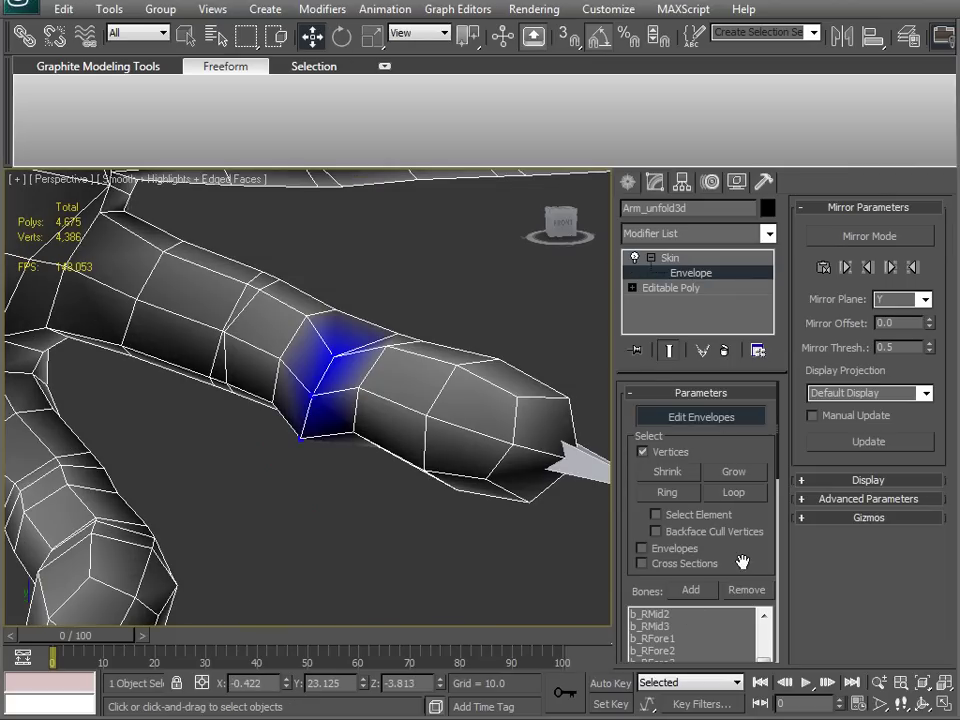
{"action": "scroll", "coordinate": [736, 562], "scroll_direction": "down", "scroll_amount": 4}
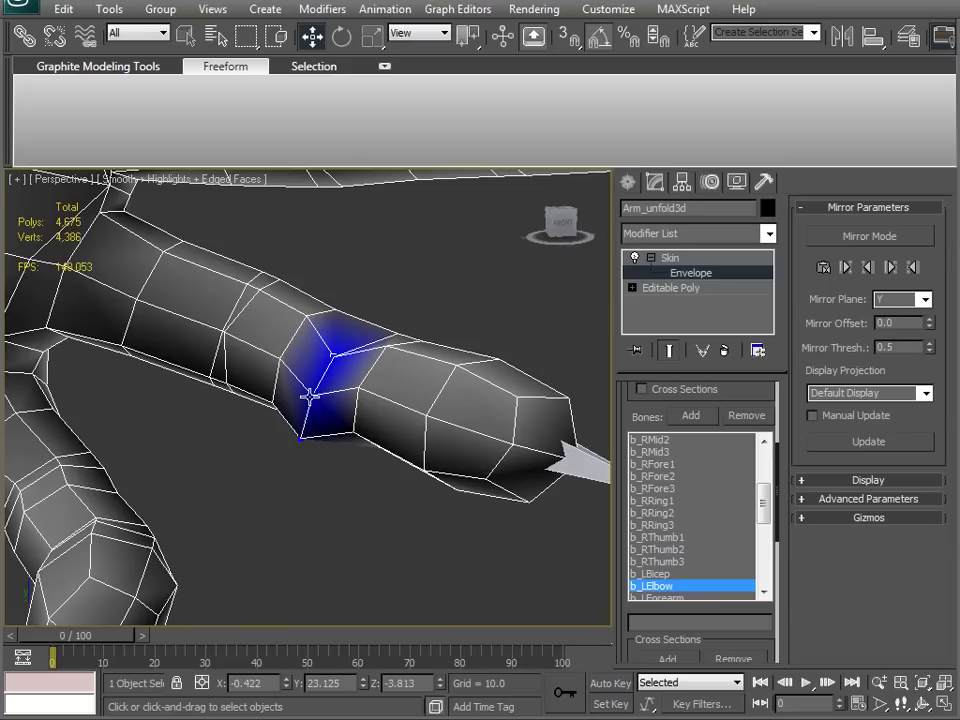
Step: Set the absolute effect of b_LRing2 to 1.0 on the pinched vertices at the left ring finger's outer joint
{"action": "middle_click_drag", "start_coordinate": [275, 496], "coordinate": [301, 449]}
{"action": "scroll", "coordinate": [301, 449], "scroll_direction": "down", "scroll_amount": 2}
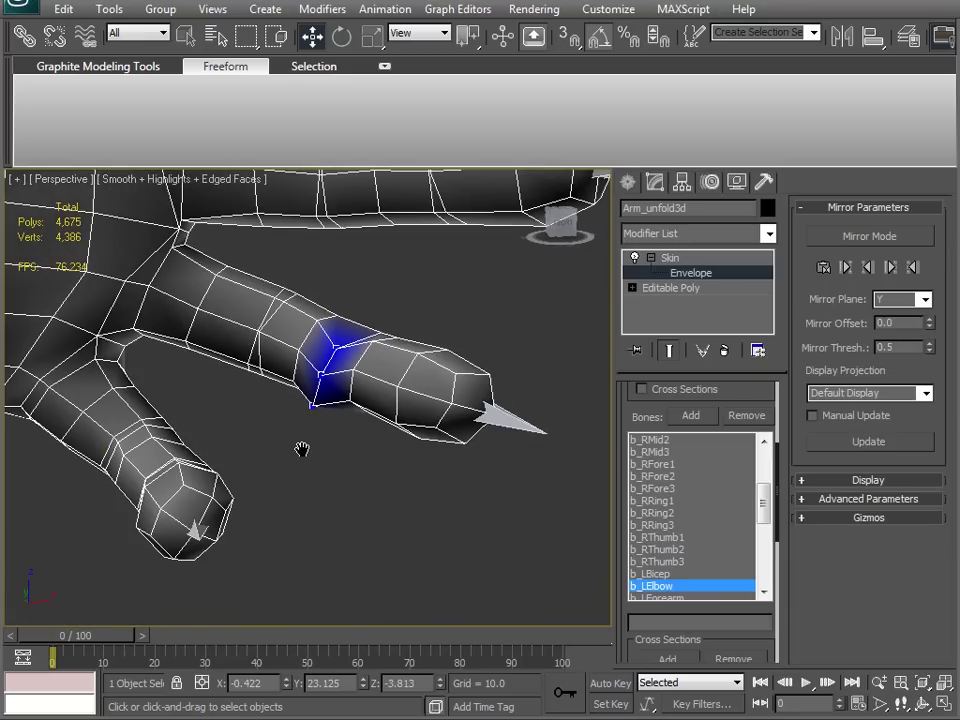
{"action": "middle_click_drag", "start_coordinate": [216, 420], "coordinate": [230, 464]}
{"action": "middle_click_drag", "start_coordinate": [388, 464], "coordinate": [338, 440]}
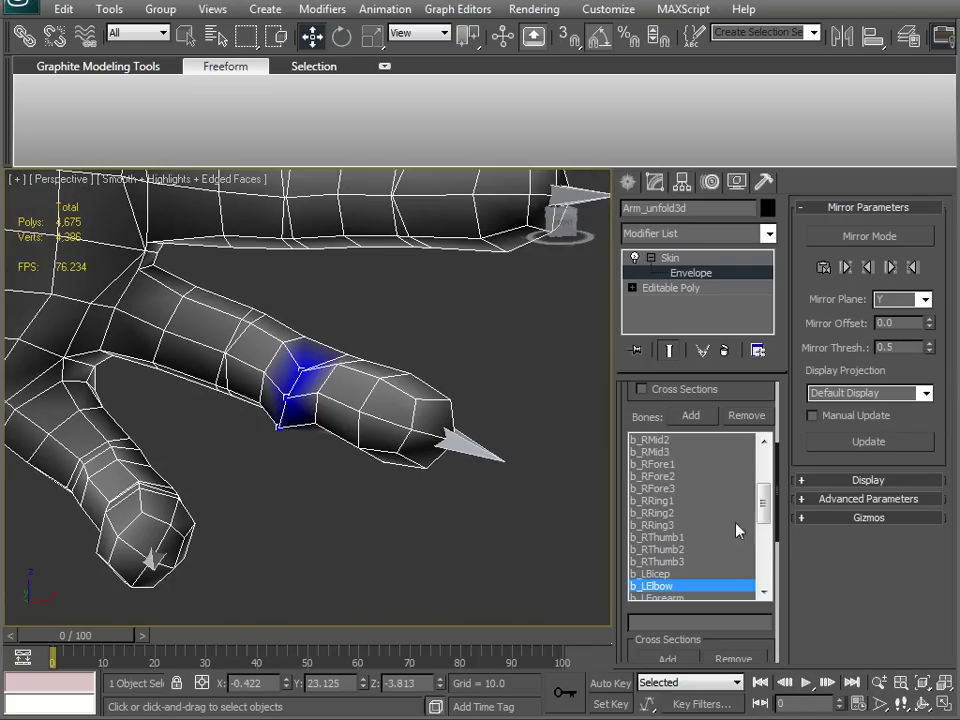
{"action": "left_click_drag", "start_coordinate": [766, 510], "coordinate": [701, 561]}
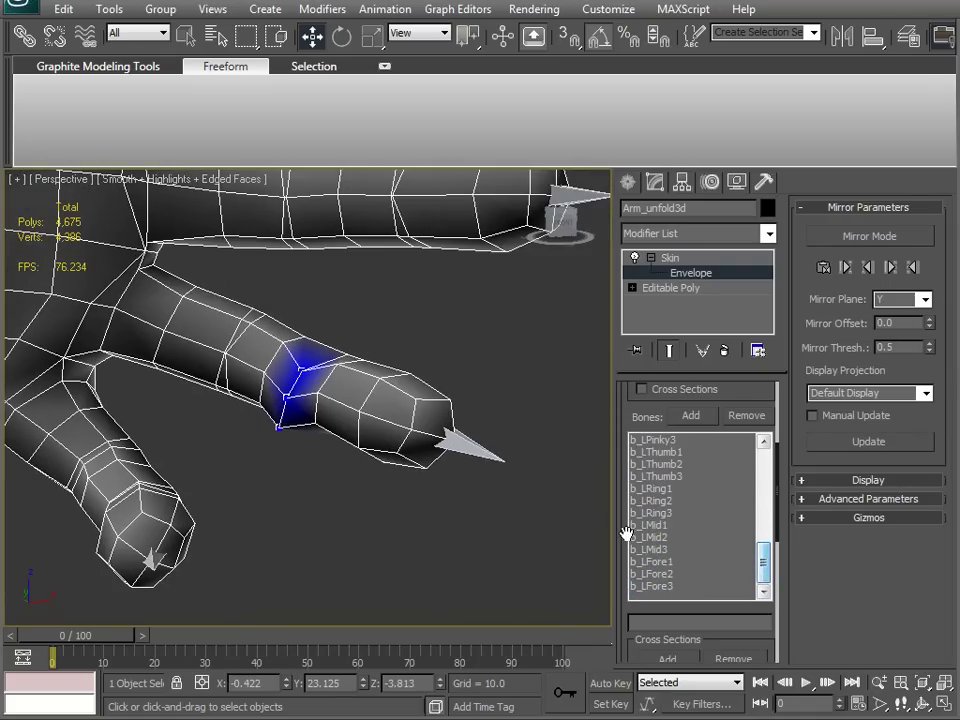
{"action": "left_click", "coordinate": [651, 500]}
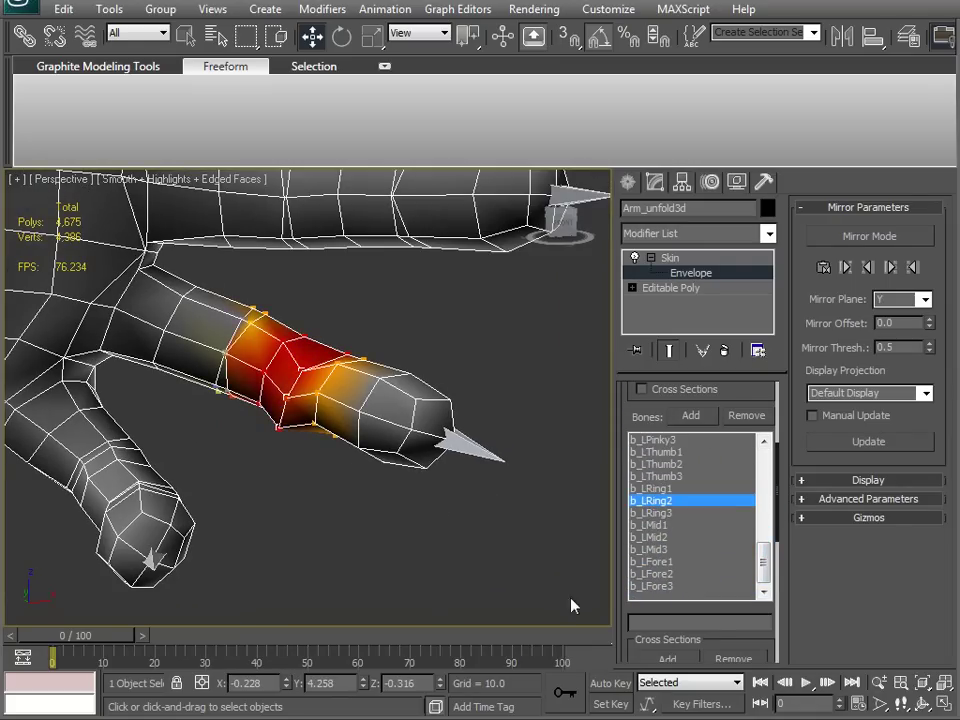
{"action": "left_click_drag", "start_coordinate": [632, 657], "coordinate": [600, 440]}
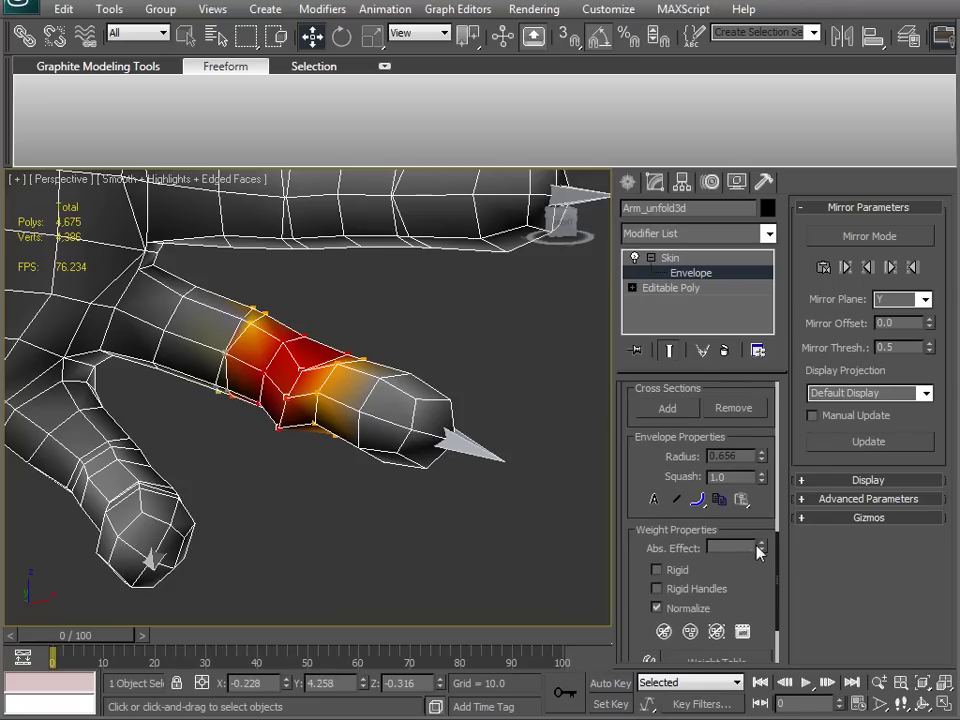
{"action": "left_click_drag", "start_coordinate": [763, 547], "coordinate": [778, 404]}
{"action": "middle_click_drag", "start_coordinate": [432, 405], "coordinate": [402, 476], "text": "alt"}
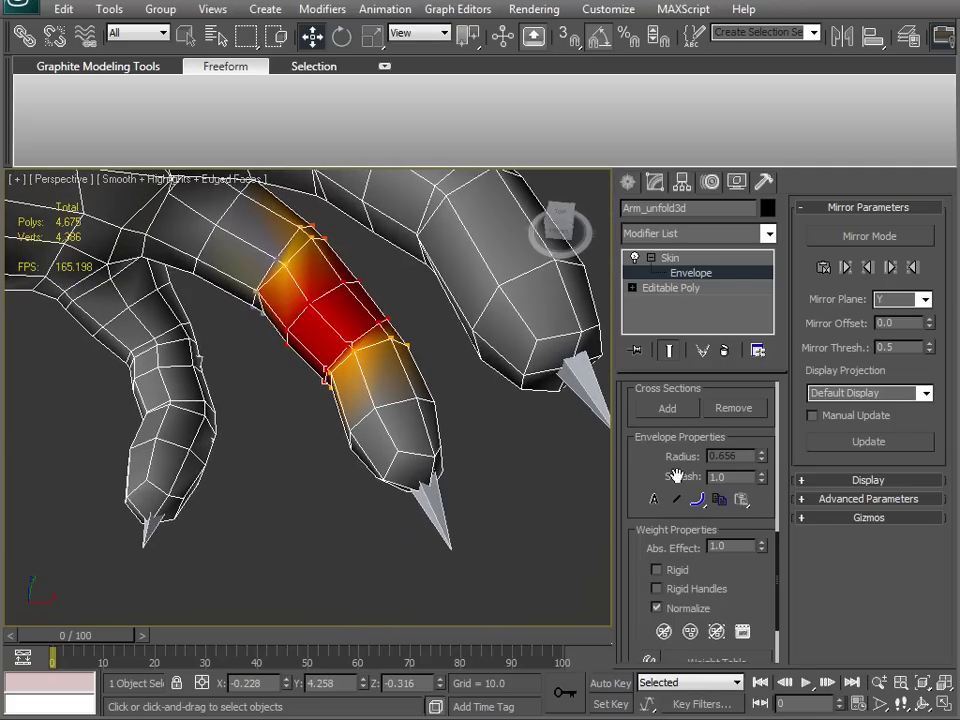
Step: Set the absolute effect of b_LRing3 to 0.16 on the same joint vertices and leave envelope editing
{"action": "left_click_drag", "start_coordinate": [665, 474], "coordinate": [645, 680]}
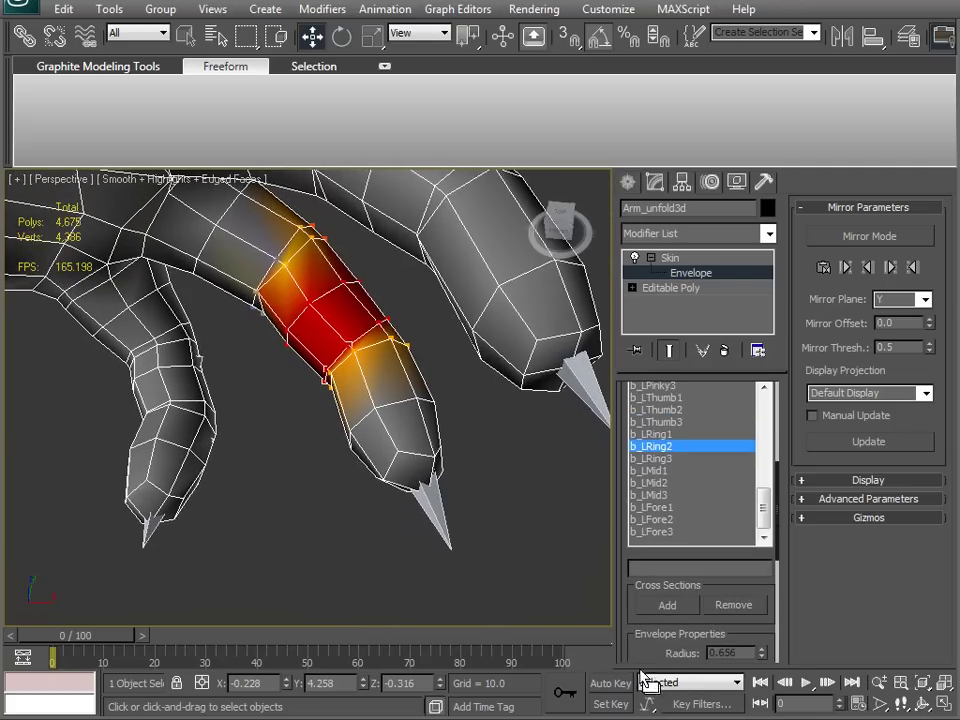
{"action": "left_click", "coordinate": [676, 458]}
{"action": "left_click_drag", "start_coordinate": [626, 634], "coordinate": [670, 540]}
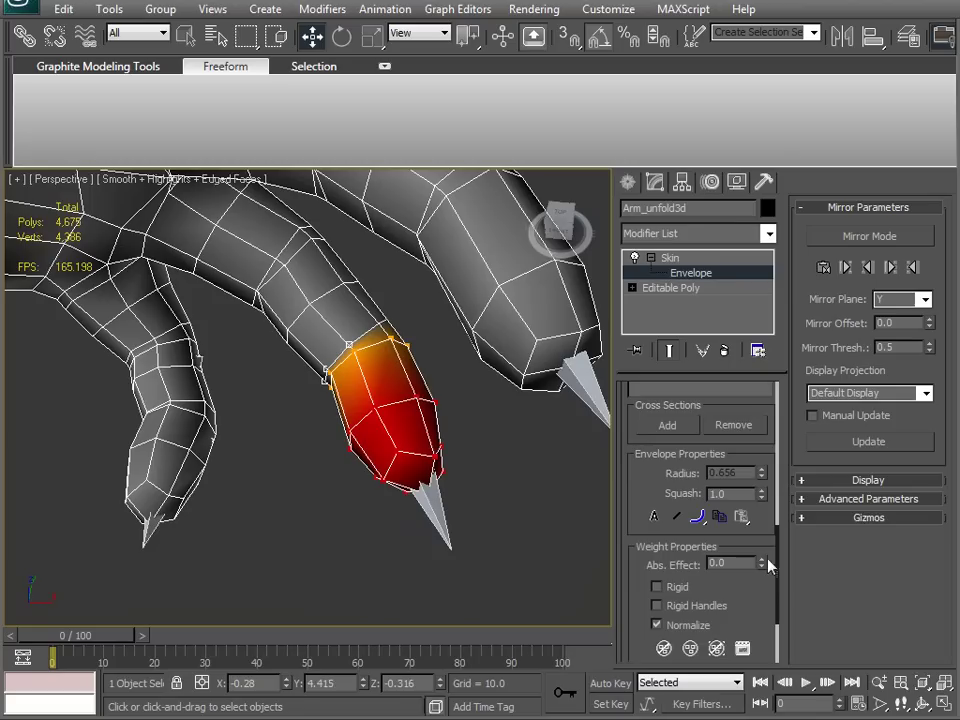
{"action": "left_click_drag", "start_coordinate": [767, 566], "coordinate": [767, 558]}
{"action": "middle_click_drag", "start_coordinate": [323, 510], "coordinate": [250, 455], "text": "alt"}
{"action": "scroll", "coordinate": [346, 498], "scroll_direction": "down", "scroll_amount": 6}
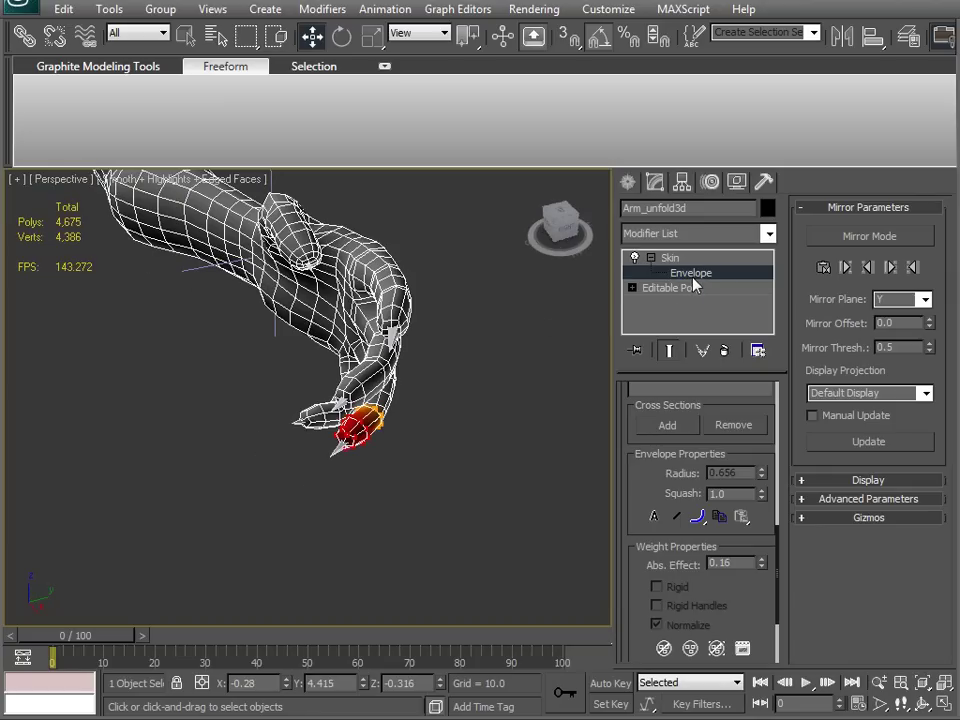
{"action": "left_click", "coordinate": [693, 278]}
Step: Hide the objects obstructing the right hand, including the b_WeaponMag pyramid
{"action": "middle_click_drag", "start_coordinate": [190, 478], "coordinate": [351, 448]}
{"action": "scroll", "coordinate": [184, 441], "scroll_direction": "down", "scroll_amount": 4}
{"action": "middle_click_drag", "start_coordinate": [184, 441], "coordinate": [364, 467], "text": "alt"}
{"action": "scroll", "coordinate": [309, 431], "scroll_direction": "up", "scroll_amount": 4}
{"action": "left_click", "coordinate": [364, 467]}
{"action": "right_click", "coordinate": [358, 463]}
{"action": "left_click", "coordinate": [433, 414]}
{"action": "middle_click_drag", "start_coordinate": [433, 418], "coordinate": [369, 415], "text": "alt"}
{"action": "scroll", "coordinate": [420, 463], "scroll_direction": "up", "scroll_amount": 6}
{"action": "scroll", "coordinate": [369, 415], "scroll_direction": "down", "scroll_amount": 3}
{"action": "left_click", "coordinate": [522, 498]}
{"action": "right_click", "coordinate": [524, 505]}
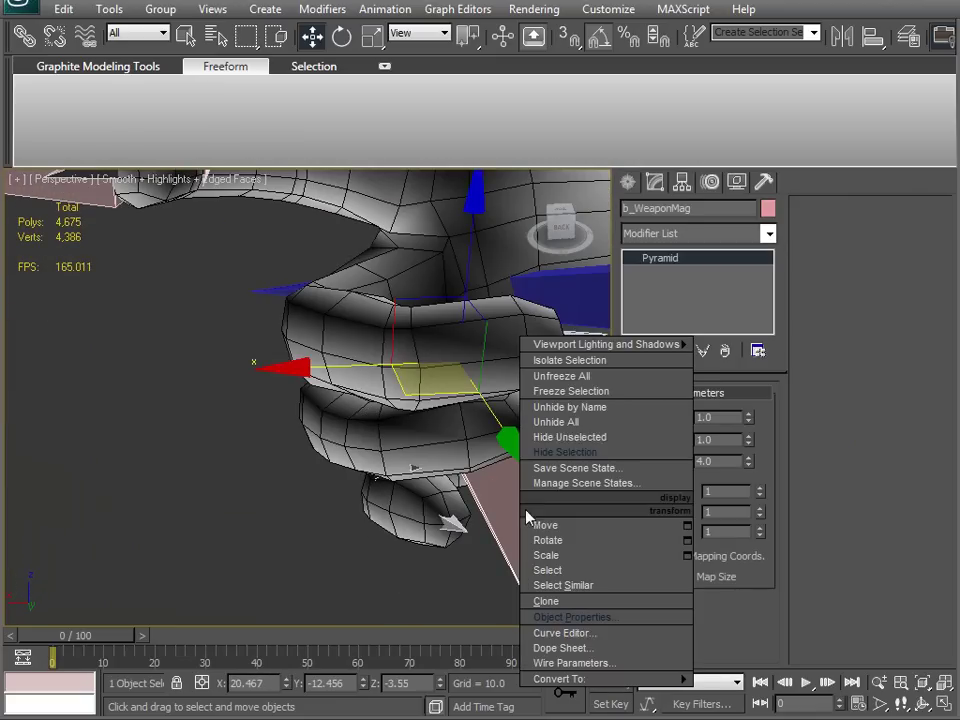
{"action": "left_click", "coordinate": [583, 450]}
{"action": "middle_click_drag", "start_coordinate": [583, 450], "coordinate": [309, 410], "text": "alt"}
Step: In the arm mesh's Skin envelopes, set b_RRing2's absolute effect to 1.0 on the pinched vertices of the right ring finger's outer joint
{"action": "left_click", "coordinate": [195, 340]}
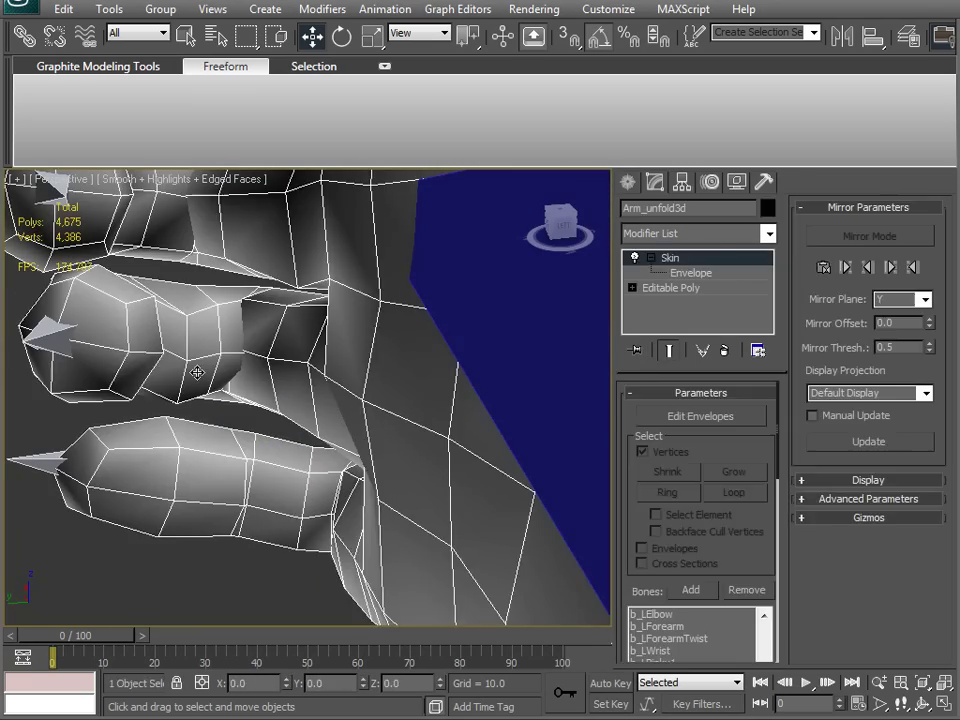
{"action": "scroll", "coordinate": [189, 325], "scroll_direction": "up", "scroll_amount": 5}
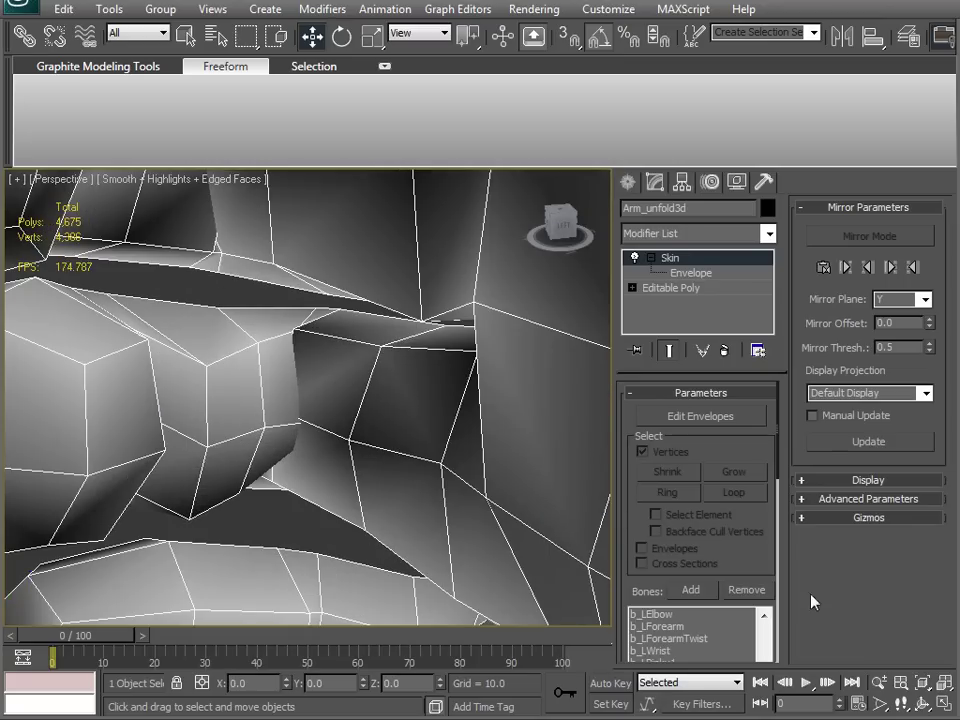
{"action": "left_click_drag", "start_coordinate": [760, 448], "coordinate": [720, 208]}
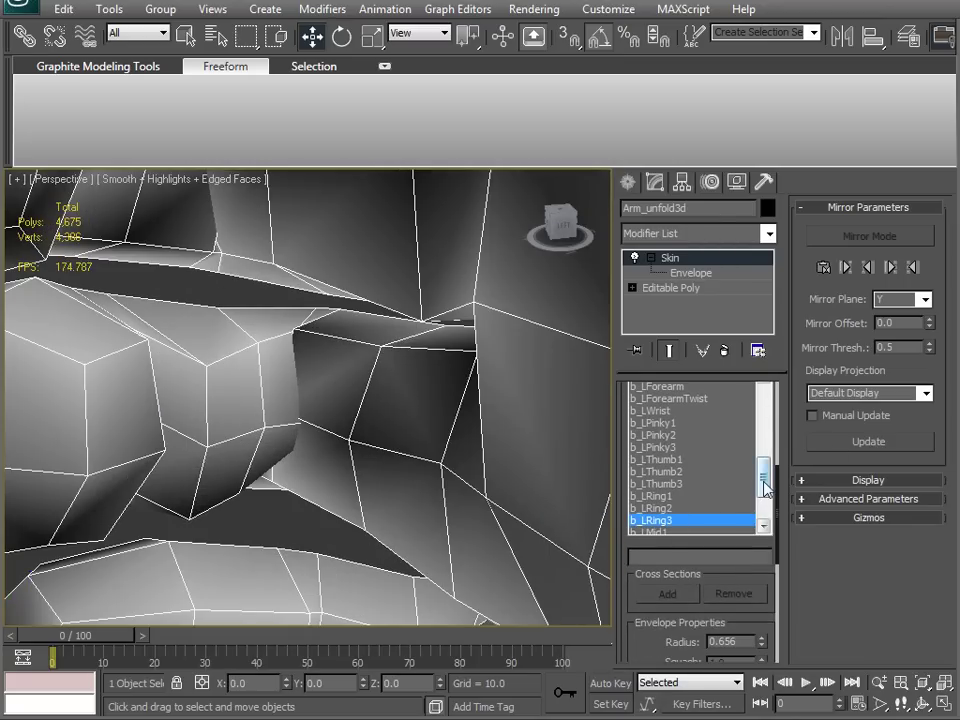
{"action": "left_click_drag", "start_coordinate": [765, 487], "coordinate": [771, 447]}
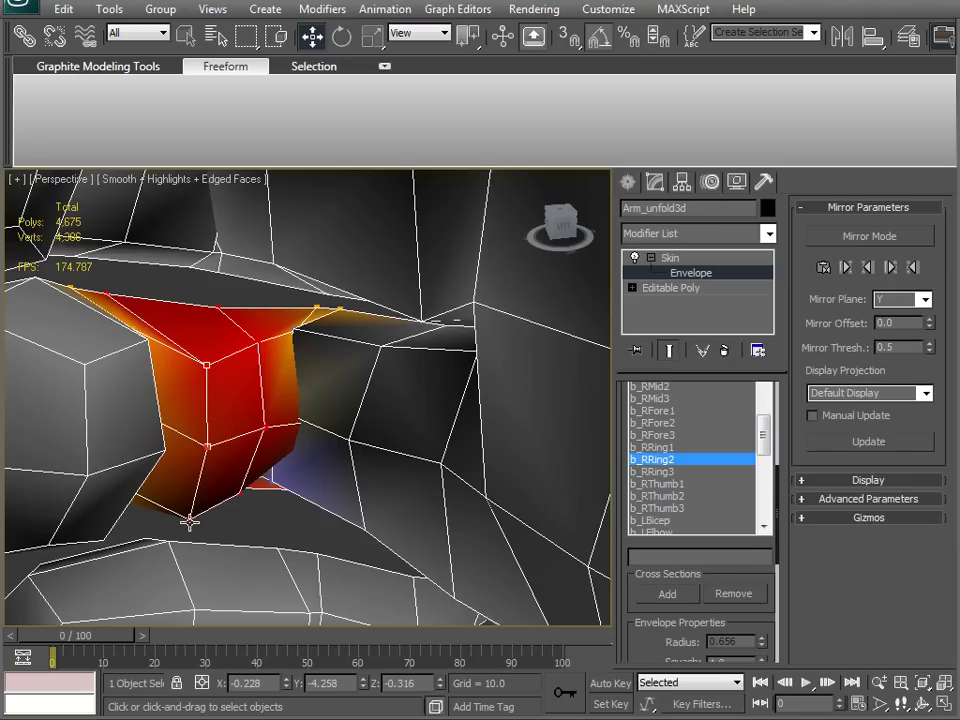
{"action": "left_click_drag", "start_coordinate": [668, 662], "coordinate": [632, 455]}
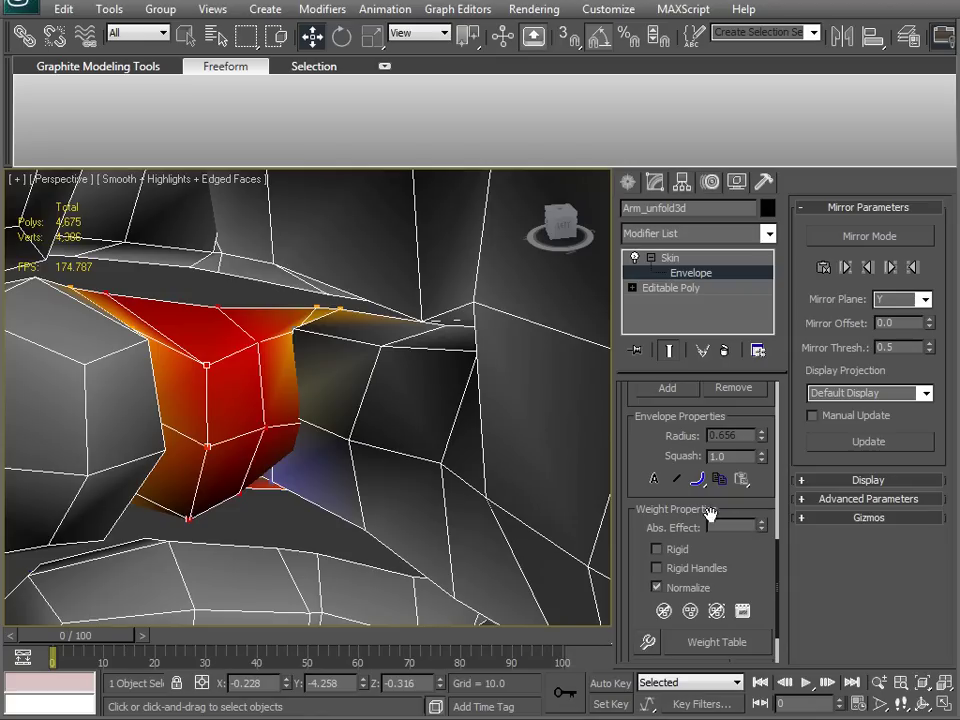
{"action": "mouse_move", "coordinate": [649, 443]}
{"action": "left_mouse_down"}
{"action": "mouse_move", "coordinate": [754, 551]}
{"action": "mouse_move", "coordinate": [648, 436]}
{"action": "left_mouse_up"}
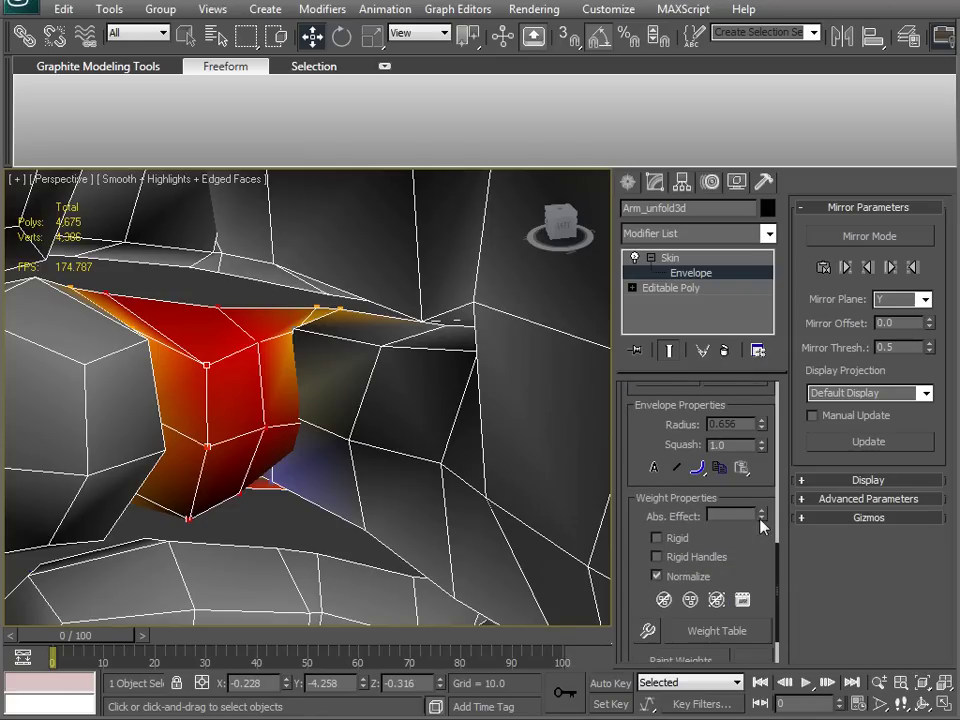
{"action": "left_click_drag", "start_coordinate": [764, 512], "coordinate": [777, 113]}
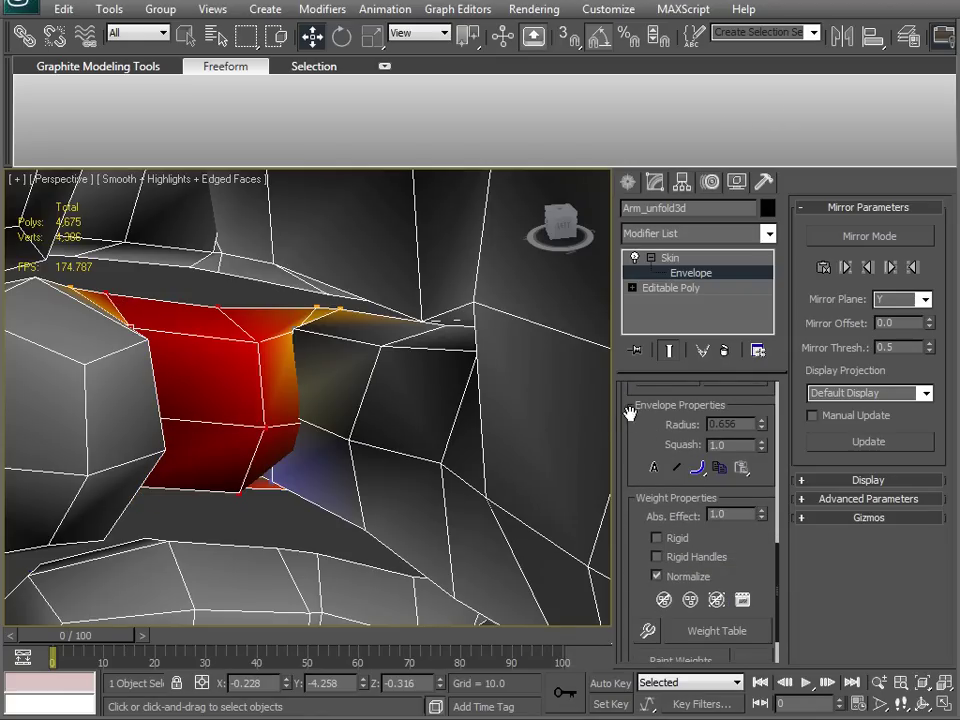
Step: Set the absolute effect of b_RRing3 to 0.24 on the right ring finger's joint vertices and leave envelope editing
{"action": "left_click_drag", "start_coordinate": [656, 444], "coordinate": [631, 474]}
{"action": "left_click", "coordinate": [663, 437]}
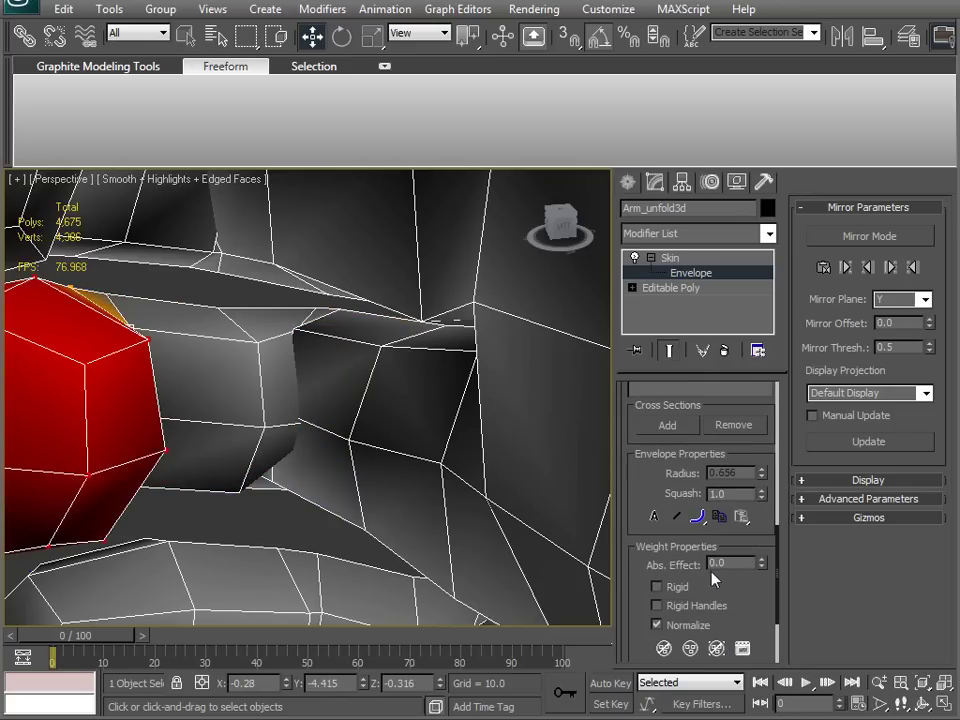
{"action": "left_click", "coordinate": [760, 560]}
{"action": "middle_click_drag", "start_coordinate": [503, 516], "coordinate": [391, 449]}
{"action": "left_click_drag", "start_coordinate": [763, 563], "coordinate": [754, 547]}
{"action": "middle_click_drag", "start_coordinate": [294, 462], "coordinate": [367, 470]}
{"action": "scroll", "coordinate": [330, 439], "scroll_direction": "up", "scroll_amount": 3}
{"action": "scroll", "coordinate": [332, 448], "scroll_direction": "down", "scroll_amount": 6}
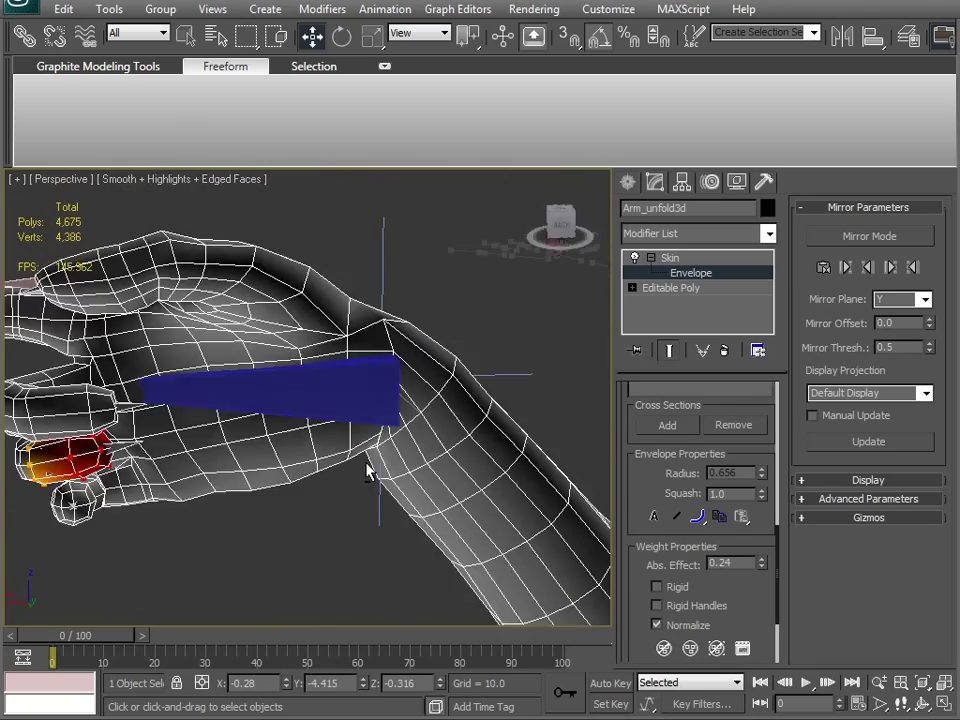
{"action": "left_click", "coordinate": [695, 274]}
Step: Hide the b_WeaponSocket pyramid in front of the right palm
{"action": "left_click", "coordinate": [582, 298]}
{"action": "left_click", "coordinate": [313, 394]}
{"action": "right_click", "coordinate": [309, 390]}
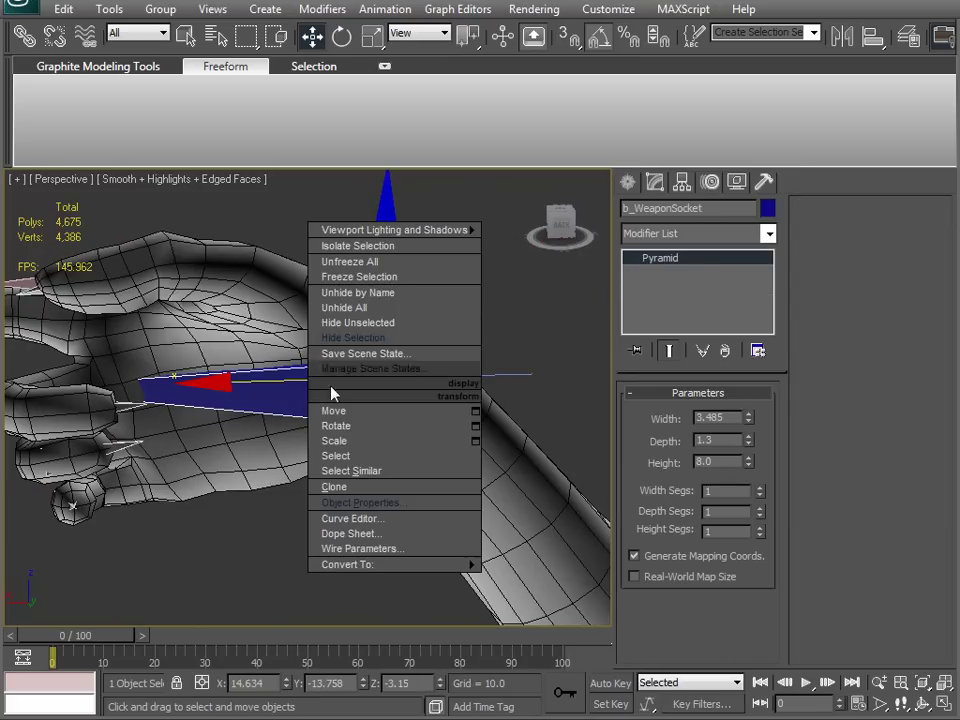
{"action": "left_click", "coordinate": [370, 341]}
Step: Select the arm mesh and open its Skin envelopes for editing on the b_RThumb1 bone
{"action": "middle_click_drag", "start_coordinate": [342, 505], "coordinate": [311, 482], "text": "alt"}
{"action": "scroll", "coordinate": [379, 343], "scroll_direction": "up", "scroll_amount": 5}
{"action": "left_click", "coordinate": [414, 309]}
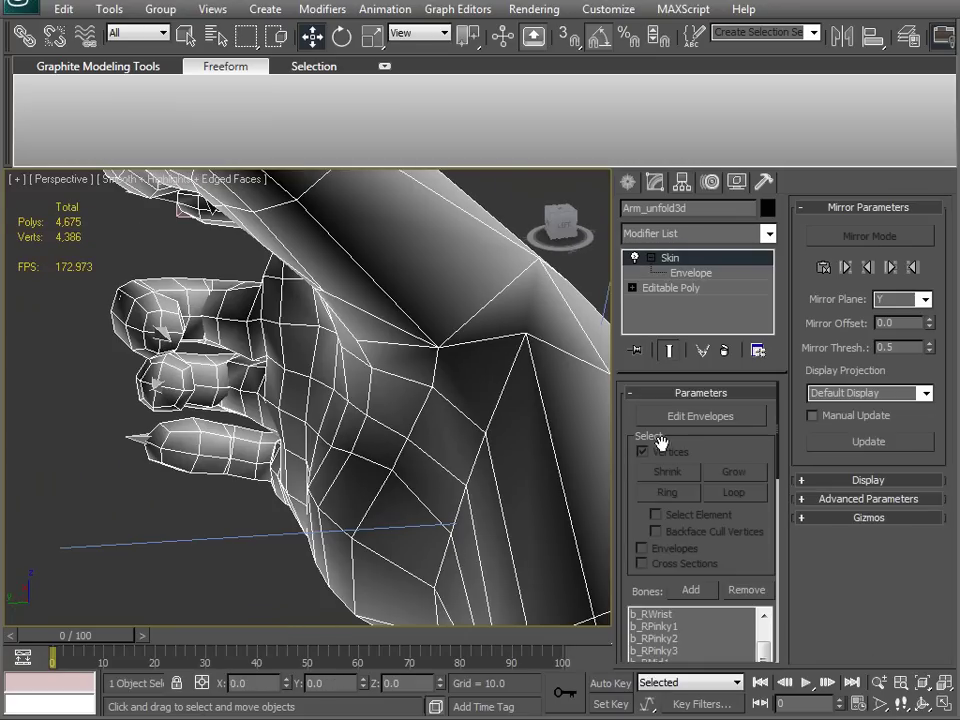
{"action": "left_click_drag", "start_coordinate": [724, 460], "coordinate": [719, 314]}
{"action": "scroll", "coordinate": [287, 499], "scroll_direction": "up", "scroll_amount": 5}
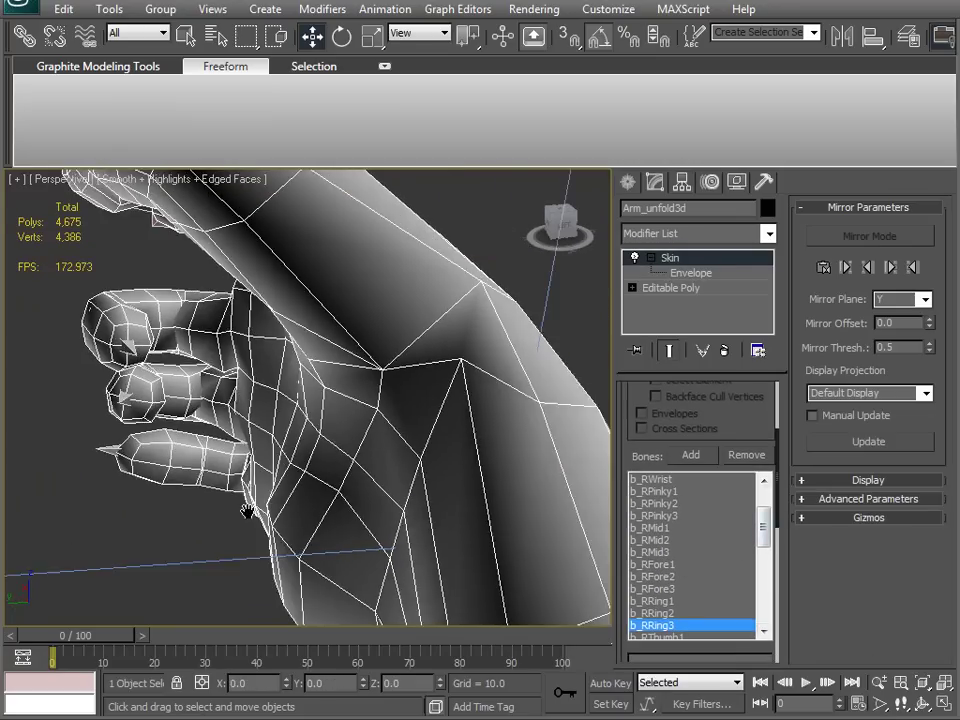
{"action": "left_click_drag", "start_coordinate": [763, 520], "coordinate": [737, 555]}
{"action": "left_click", "coordinate": [662, 540]}
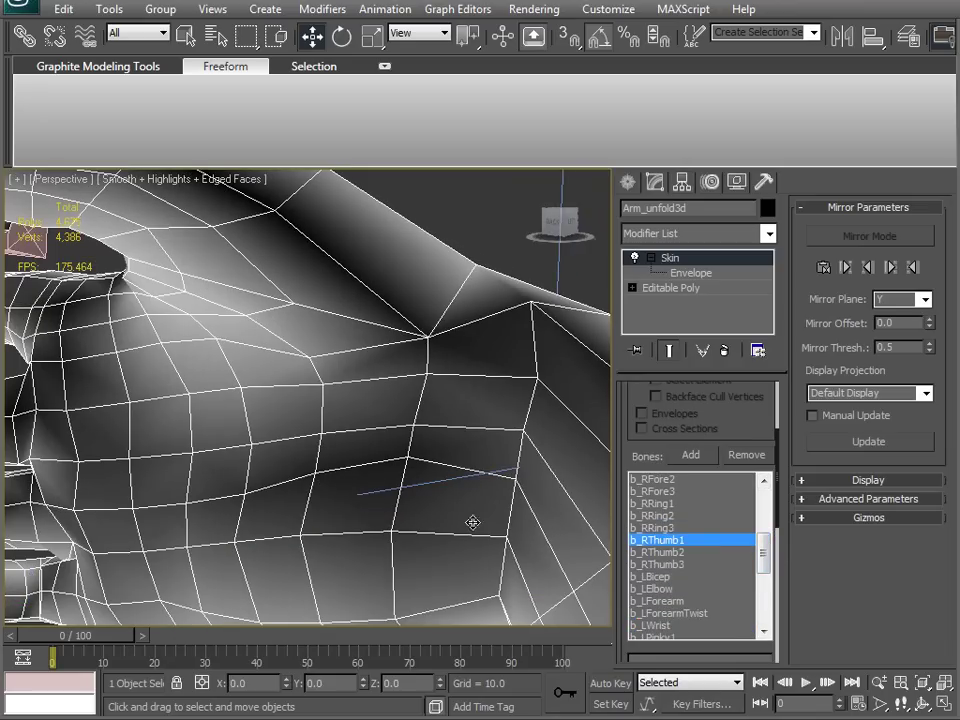
{"action": "left_click", "coordinate": [690, 272]}
Step: Raise b_RThumb1's weight on the palm vertices below the thumb, set the wrist-side vertices' absolute effect to 0.76, and leave envelope editing
{"action": "middle_click_drag", "start_coordinate": [345, 452], "coordinate": [274, 366], "text": "alt"}
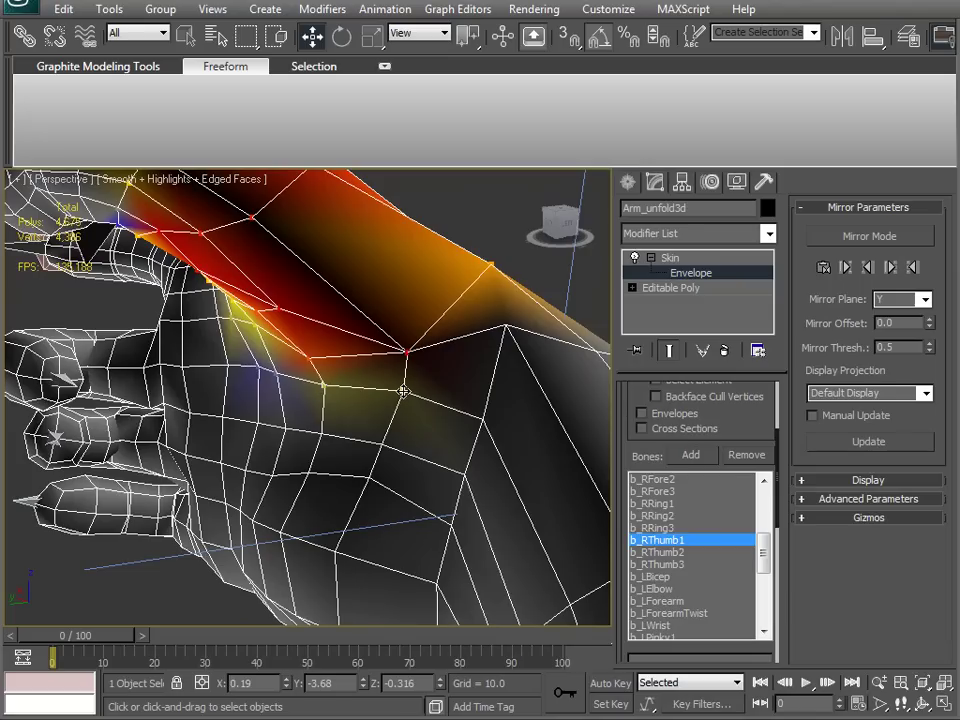
{"action": "left_click_drag", "start_coordinate": [626, 653], "coordinate": [753, 507]}
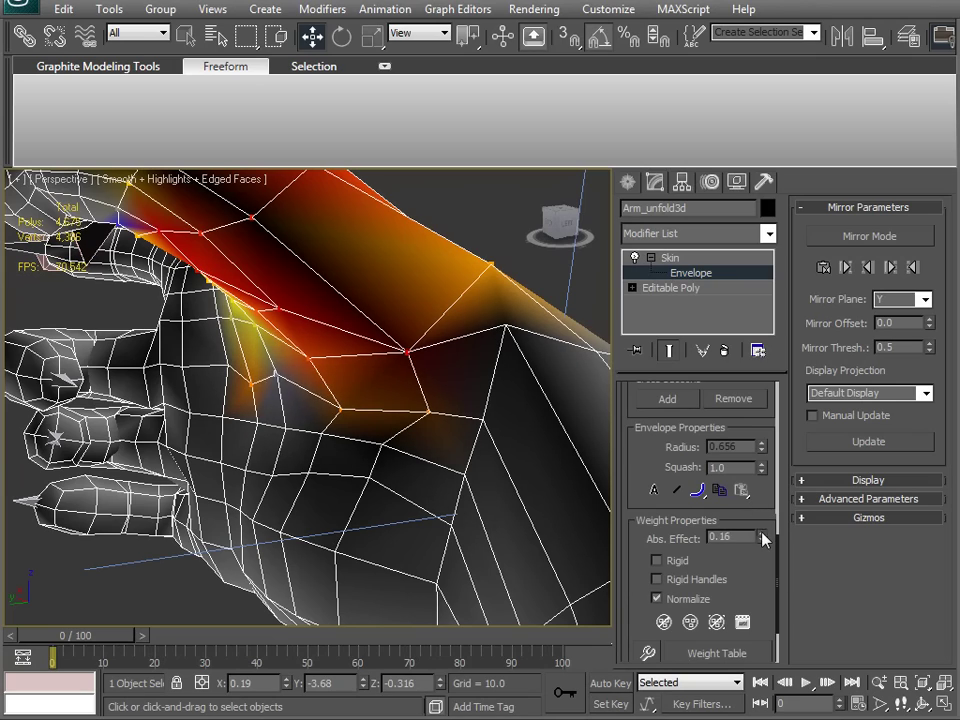
{"action": "left_click_drag", "start_coordinate": [765, 540], "coordinate": [764, 516]}
{"action": "middle_click_drag", "start_coordinate": [260, 450], "coordinate": [495, 494], "text": "alt"}
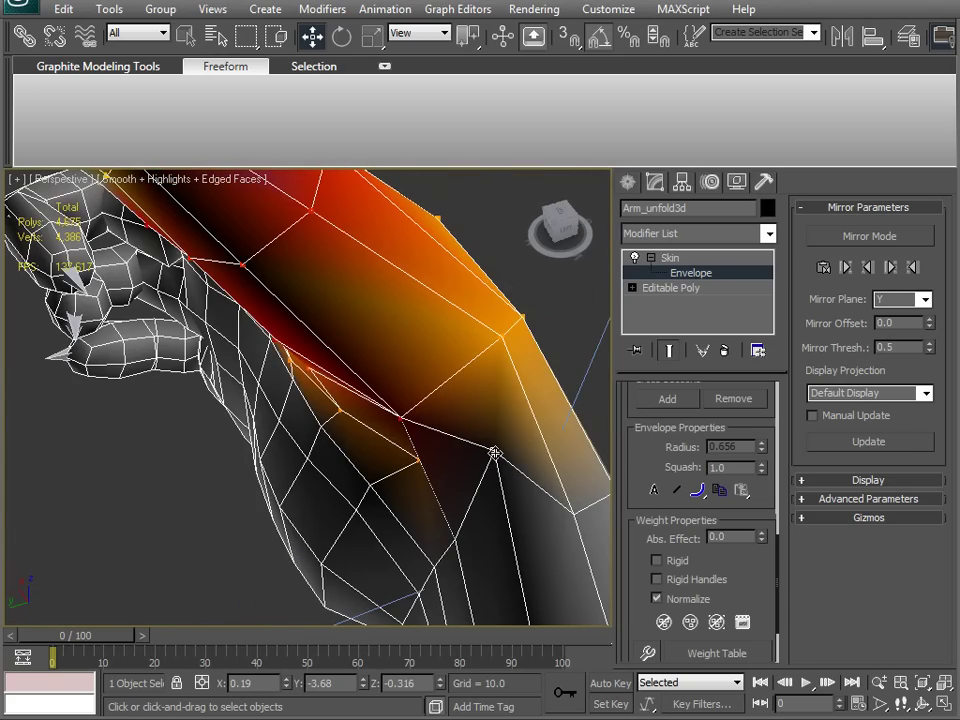
{"action": "left_click_drag", "start_coordinate": [765, 539], "coordinate": [757, 490]}
{"action": "middle_click_drag", "start_coordinate": [207, 498], "coordinate": [330, 457], "text": "alt"}
{"action": "scroll", "coordinate": [281, 437], "scroll_direction": "down", "scroll_amount": 3}
{"action": "left_click", "coordinate": [702, 271]}
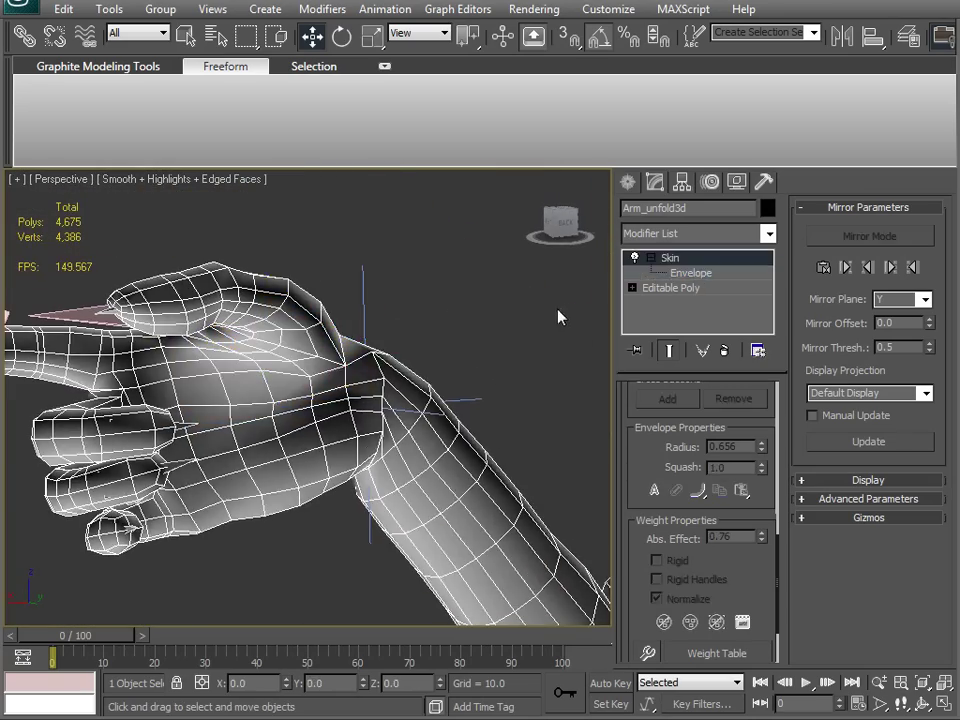
Step: Deselect the arm mesh and unhide all hidden objects, bringing back the Glock and the weapon socket
{"action": "left_click", "coordinate": [525, 372]}
{"action": "scroll", "coordinate": [326, 374], "scroll_direction": "down", "scroll_amount": 3}
{"action": "middle_click_drag", "start_coordinate": [392, 450], "coordinate": [168, 315]}
{"action": "scroll", "coordinate": [327, 375], "scroll_direction": "down", "scroll_amount": 3}
{"action": "scroll", "coordinate": [317, 497], "scroll_direction": "up", "scroll_amount": 3}
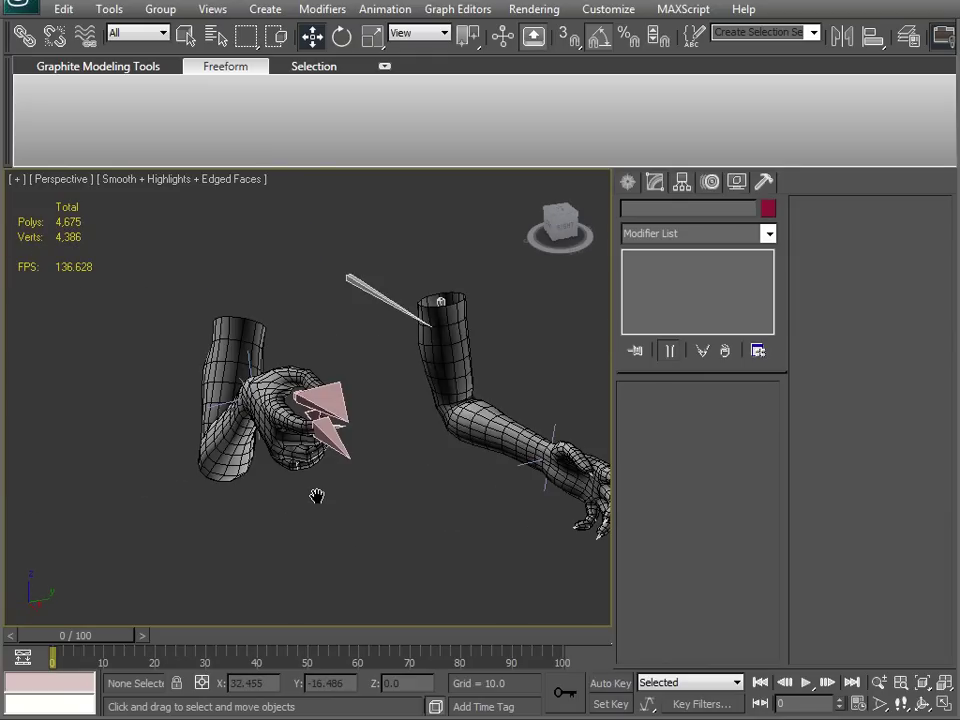
{"action": "right_click", "coordinate": [362, 486]}
{"action": "left_click", "coordinate": [432, 400]}
{"action": "middle_click_drag", "start_coordinate": [406, 507], "coordinate": [340, 506], "text": "alt"}
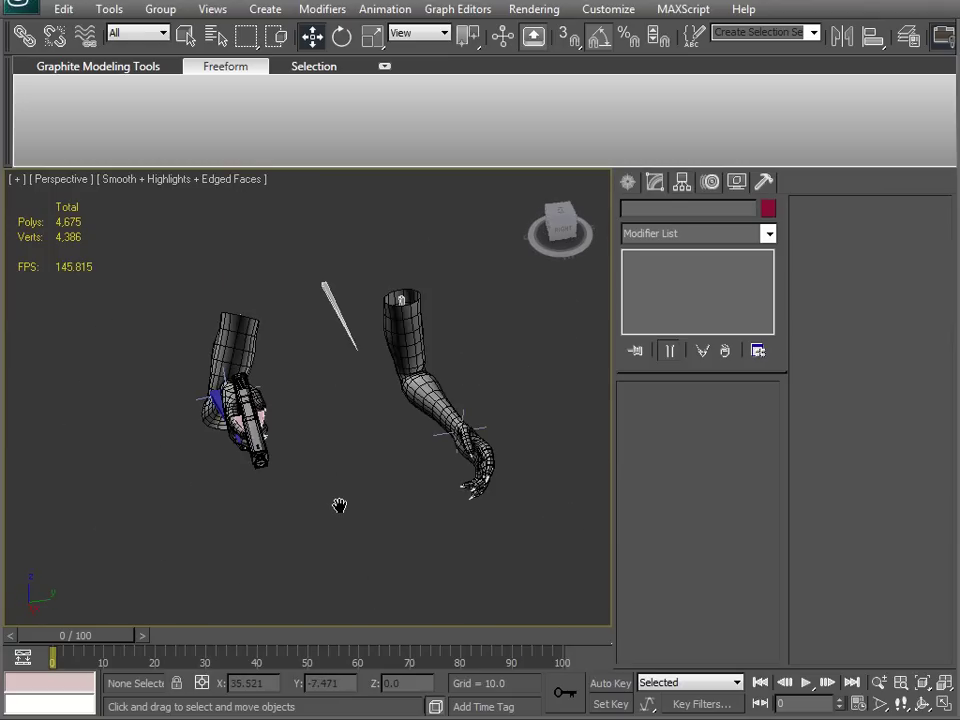
Step: Select all objects in the scene and examine both posed arms and the pistol from several angles
{"action": "key", "text": "ctrl+a"}
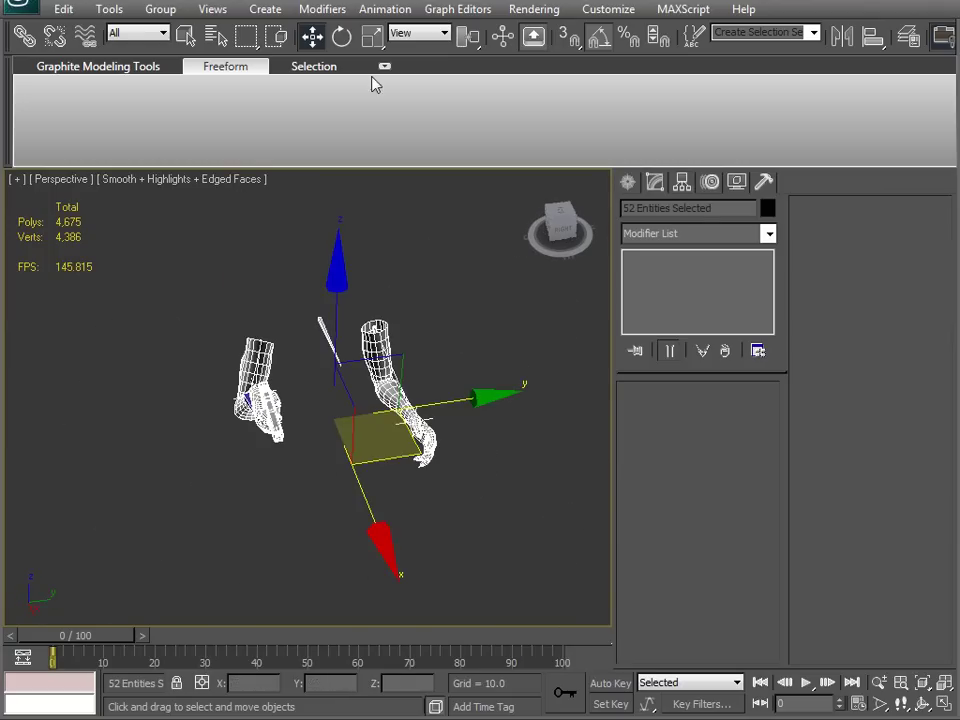
{"action": "left_click", "coordinate": [385, 9]}
{"action": "left_click", "coordinate": [443, 414]}
{"action": "middle_click_drag", "start_coordinate": [443, 414], "coordinate": [315, 396], "text": "alt"}
{"action": "middle_click_drag", "start_coordinate": [315, 440], "coordinate": [426, 446]}
{"action": "scroll", "coordinate": [377, 519], "scroll_direction": "up", "scroll_amount": 5}
{"action": "middle_click_drag", "start_coordinate": [377, 519], "coordinate": [257, 432]}
{"action": "middle_click_drag", "start_coordinate": [450, 450], "coordinate": [264, 489]}
{"action": "scroll", "coordinate": [264, 489], "scroll_direction": "down", "scroll_amount": 6}
{"action": "left_click", "coordinate": [396, 467]}
{"action": "middle_click_drag", "start_coordinate": [396, 467], "coordinate": [403, 508], "text": "alt"}
{"action": "middle_click_drag", "start_coordinate": [412, 510], "coordinate": [210, 508], "text": "alt"}
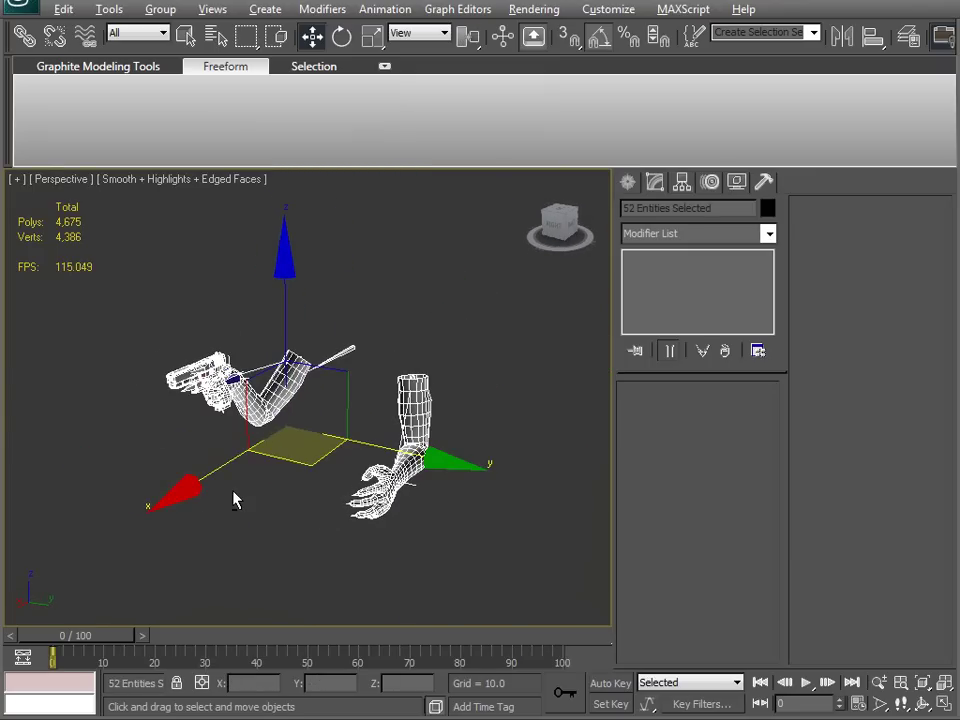
Step: Show the four-view layout and place a standard free camera behind the arms in the Top view
{"action": "key", "text": "alt+w"}
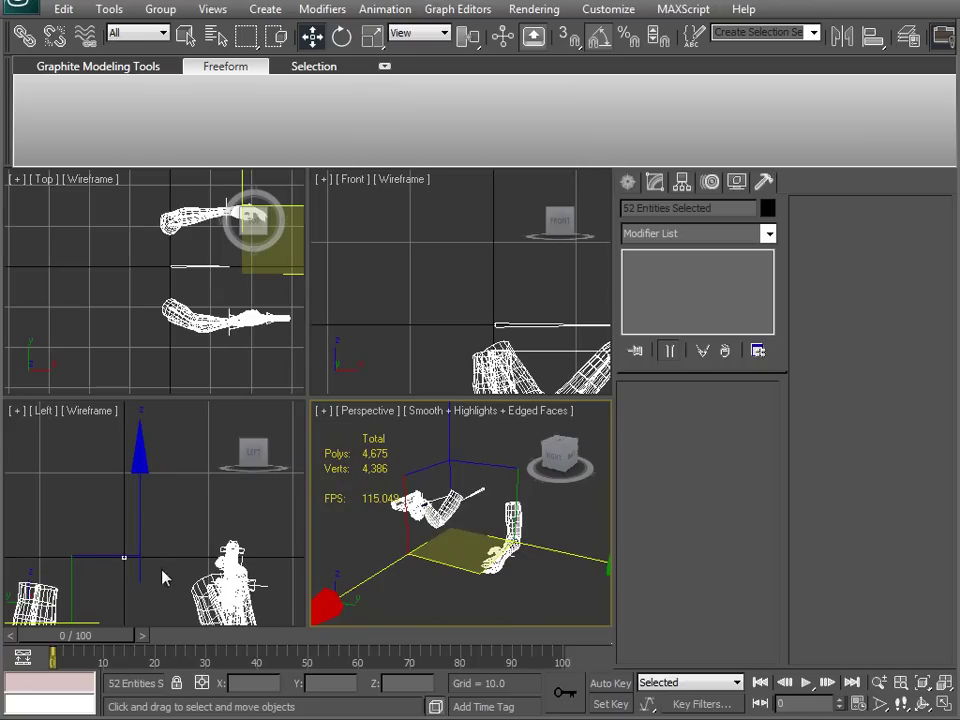
{"action": "mouse_move", "coordinate": [404, 506]}
{"action": "middle_mouse_down", "text": "alt"}
{"action": "mouse_move", "coordinate": [425, 513]}
{"action": "mouse_move", "coordinate": [420, 503]}
{"action": "middle_mouse_up", "text": "alt"}
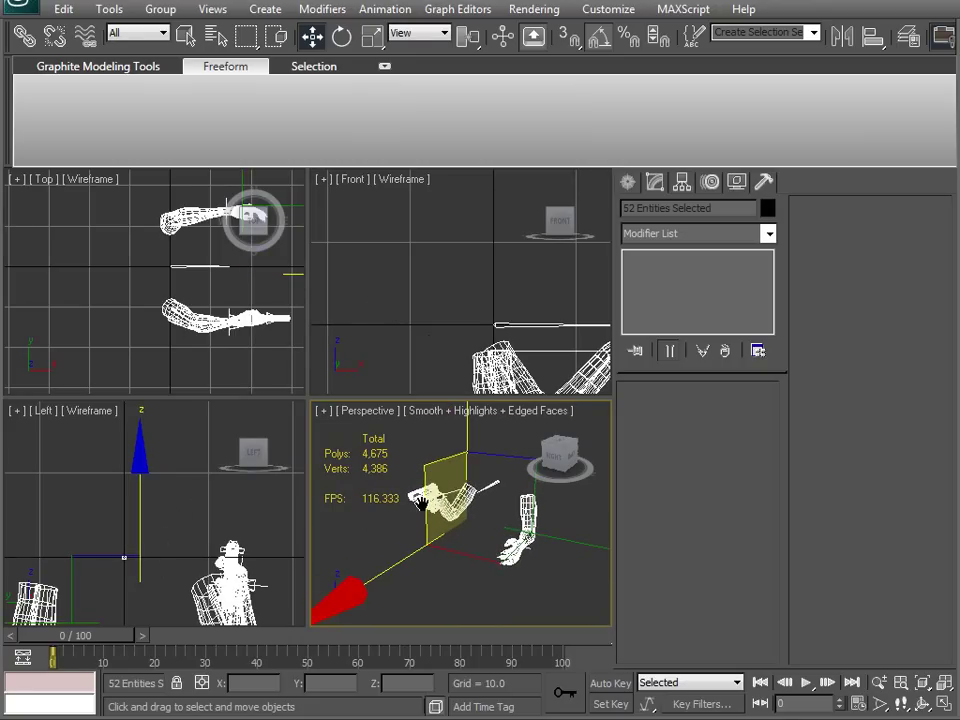
{"action": "key", "text": "ctrl+z"}
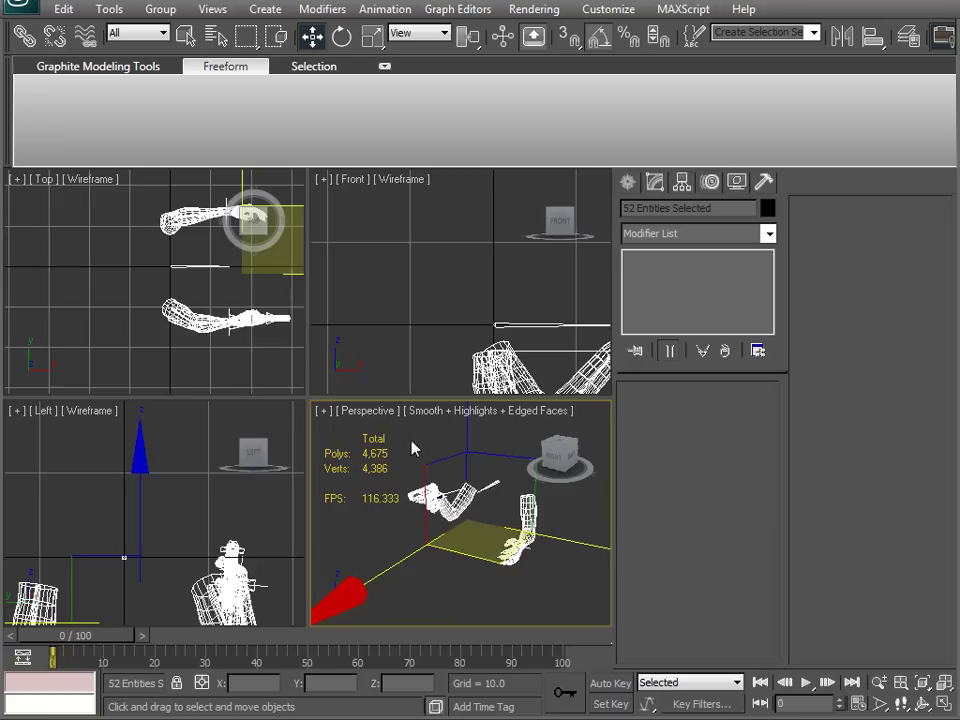
{"action": "left_click", "coordinate": [627, 182]}
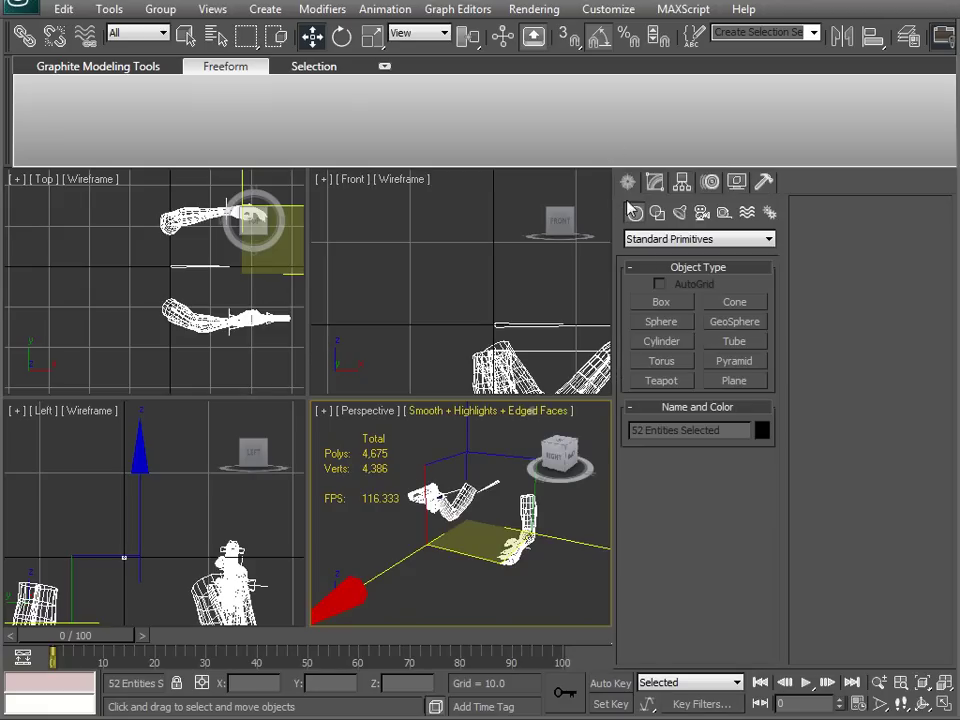
{"action": "left_click", "coordinate": [703, 214]}
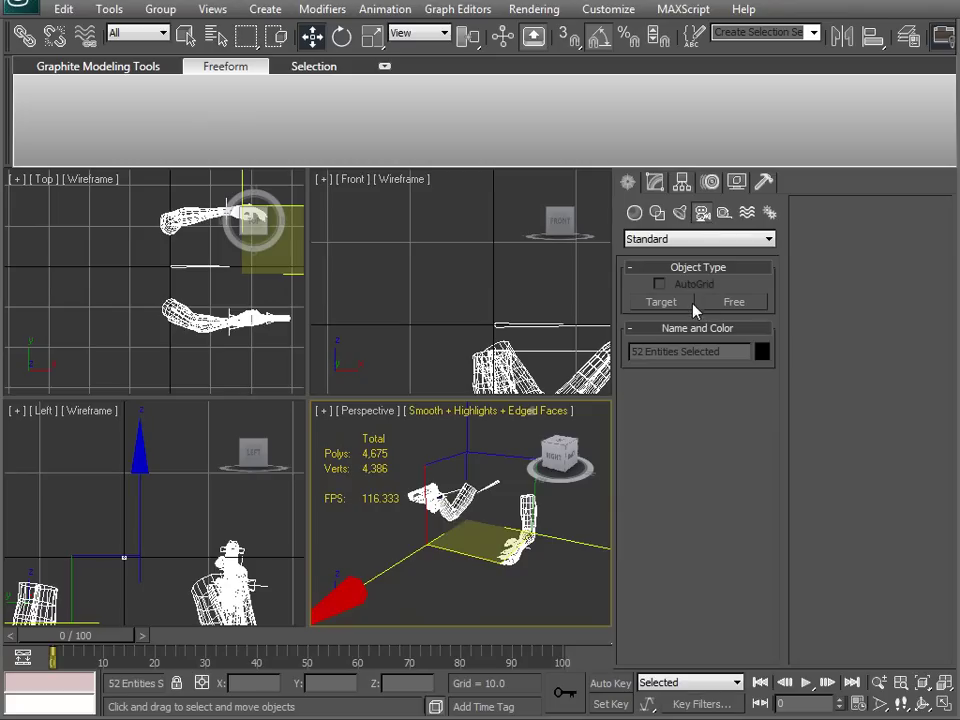
{"action": "left_click", "coordinate": [727, 302]}
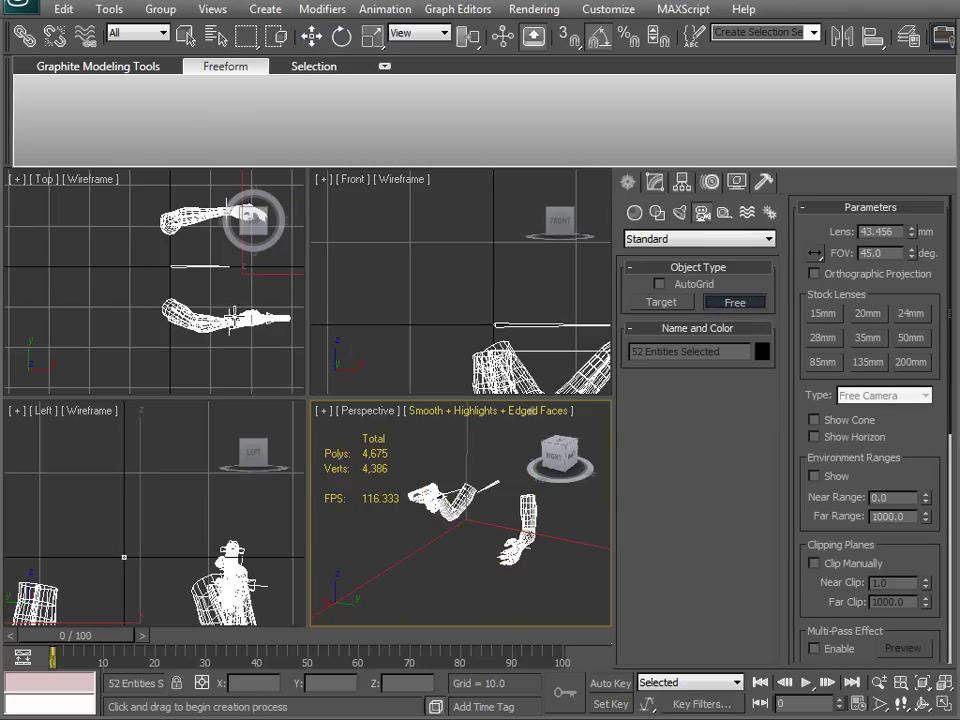
{"action": "left_click", "coordinate": [93, 260]}
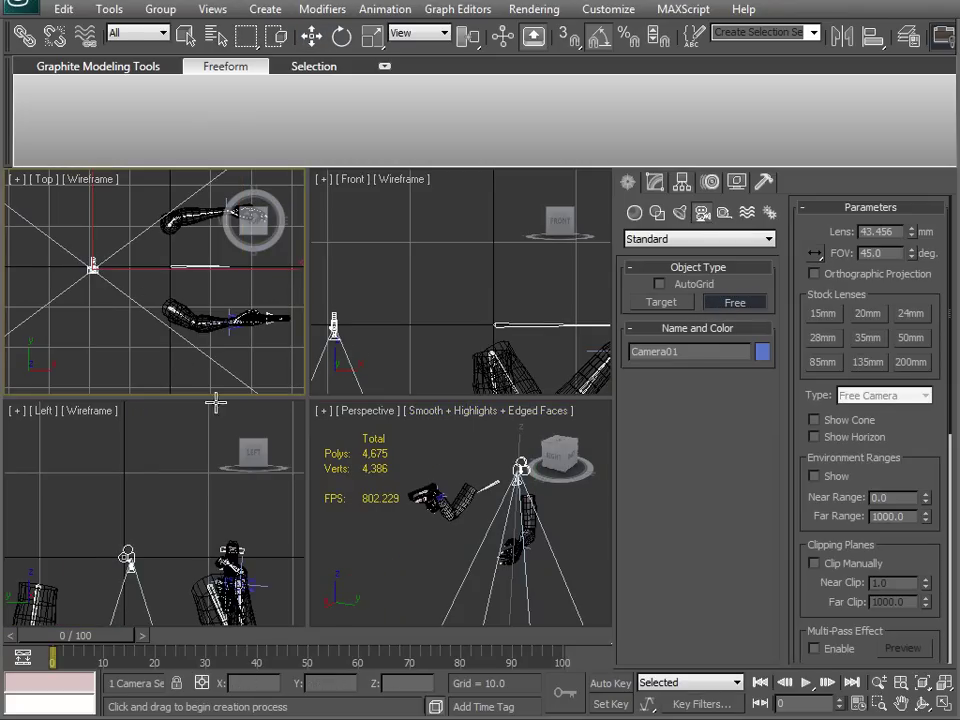
Step: Move the free camera to the root bone by setting its X and Y positions to 0
{"action": "middle_click_drag", "start_coordinate": [439, 463], "coordinate": [426, 551], "text": "alt"}
{"action": "scroll", "coordinate": [377, 553], "scroll_direction": "up", "scroll_amount": 4}
{"action": "key", "text": "g"}
{"action": "key", "text": "w"}
{"action": "left_click", "coordinate": [266, 686]}
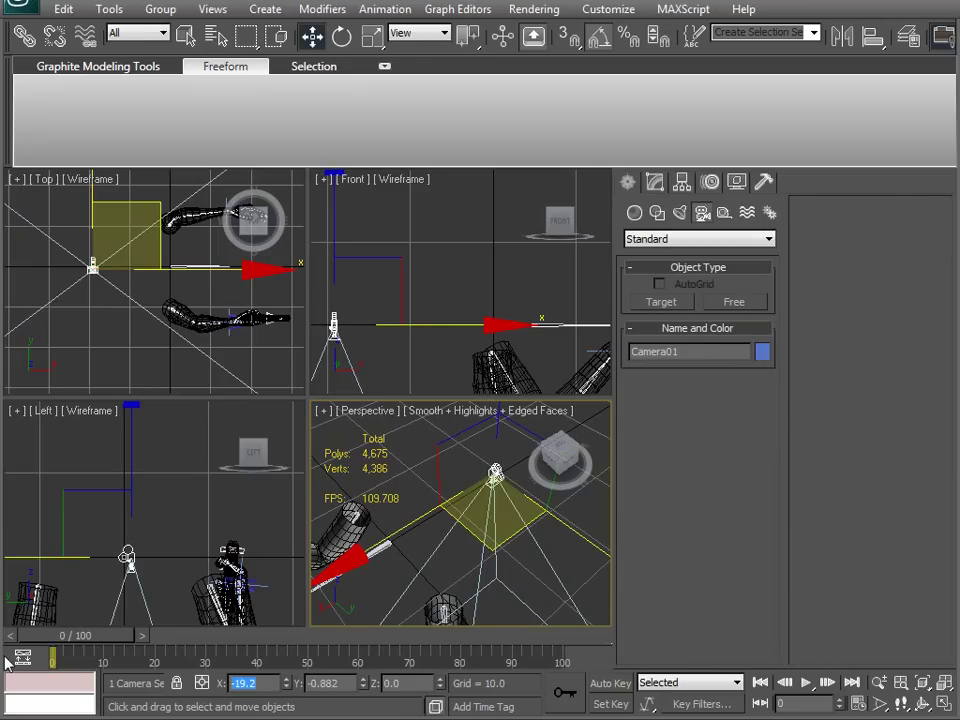
{"action": "type", "text": "0"}
{"action": "key", "text": "Tab"}
{"action": "type", "text": "0"}
{"action": "key", "text": "Tab"}
{"action": "middle_click_drag", "start_coordinate": [371, 568], "coordinate": [476, 636]}
{"action": "scroll", "coordinate": [459, 476], "scroll_direction": "up", "scroll_amount": 3}
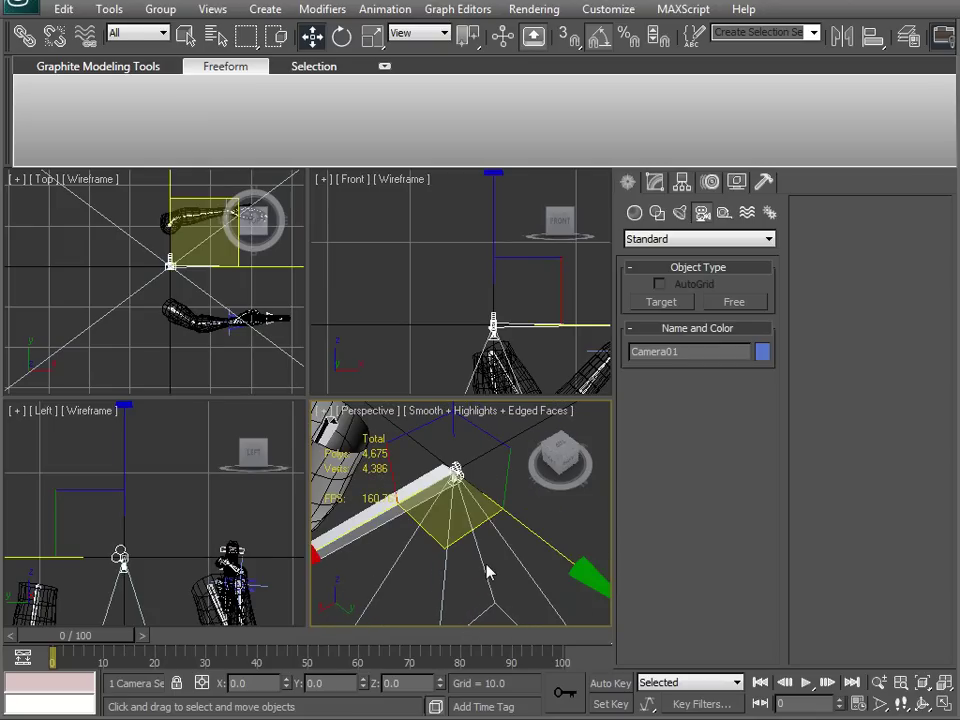
Step: Examine the free camera's parameters and its motion, display and hierarchy settings in an enlarged Perspective view
{"action": "key", "text": "e"}
{"action": "key", "text": "alt+w"}
{"action": "middle_click_drag", "start_coordinate": [461, 519], "coordinate": [397, 460], "text": "alt"}
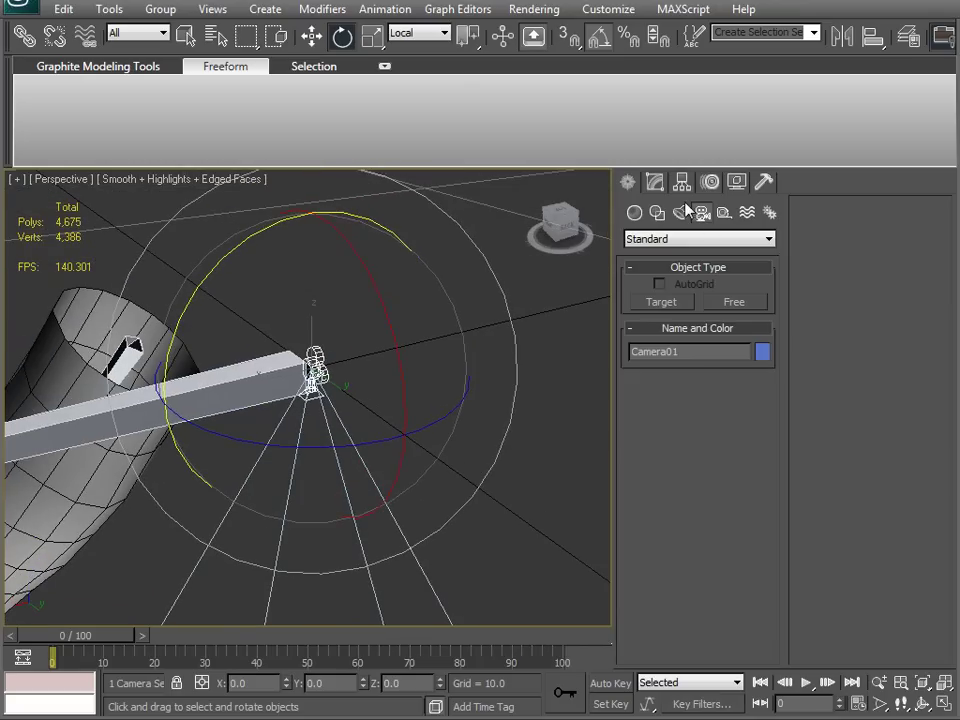
{"action": "left_click", "coordinate": [655, 182]}
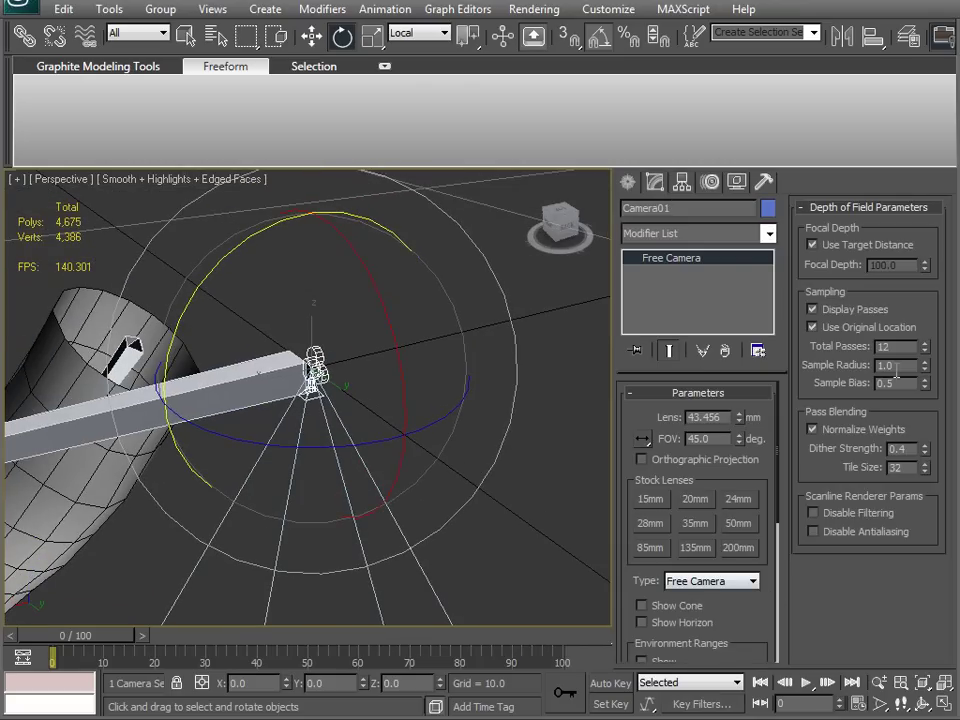
{"action": "left_click", "coordinate": [710, 182]}
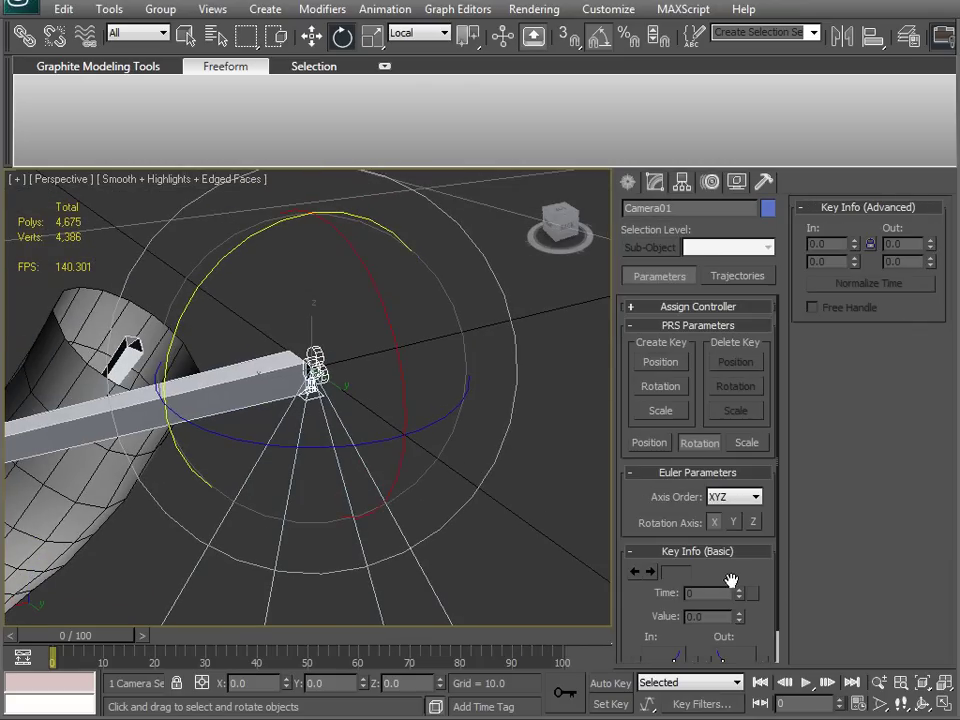
{"action": "scroll", "coordinate": [736, 569], "scroll_direction": "down", "scroll_amount": 1}
{"action": "scroll", "coordinate": [714, 384], "scroll_direction": "up", "scroll_amount": 1}
{"action": "left_click", "coordinate": [740, 182]}
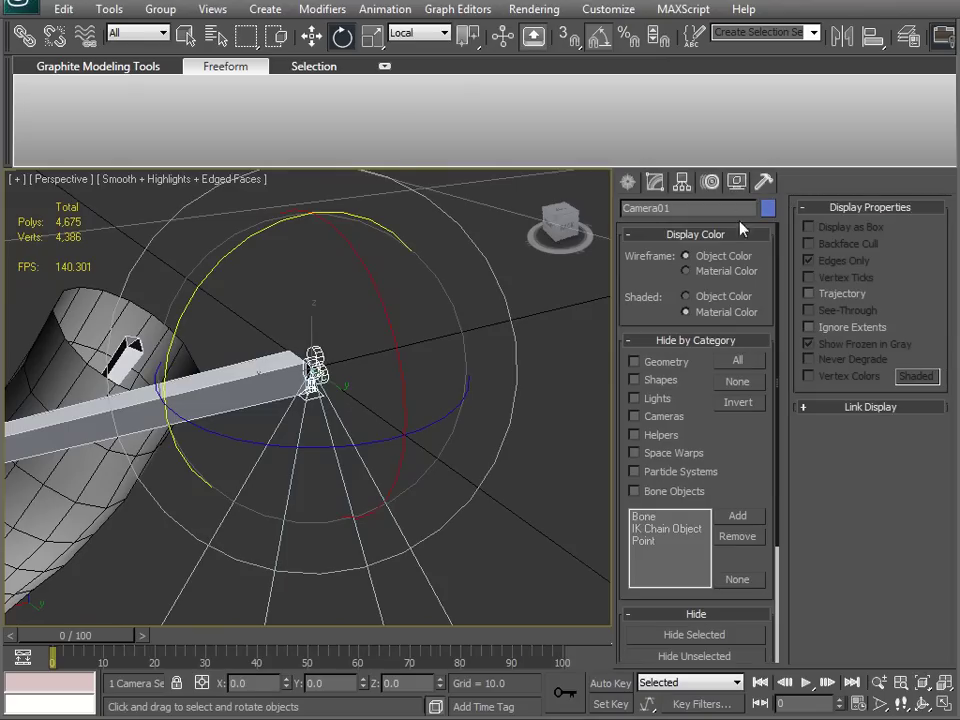
{"action": "left_click", "coordinate": [681, 183]}
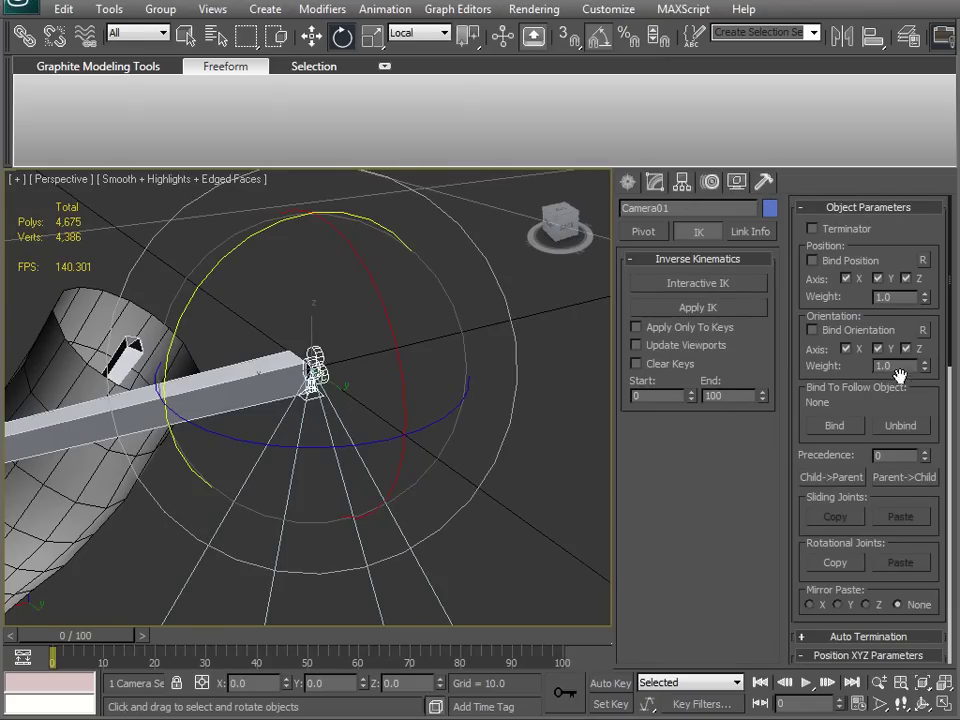
{"action": "mouse_move", "coordinate": [386, 452]}
{"action": "middle_mouse_down", "text": "alt"}
{"action": "mouse_move", "coordinate": [429, 476]}
{"action": "mouse_move", "coordinate": [396, 471]}
{"action": "middle_mouse_up", "text": "alt"}
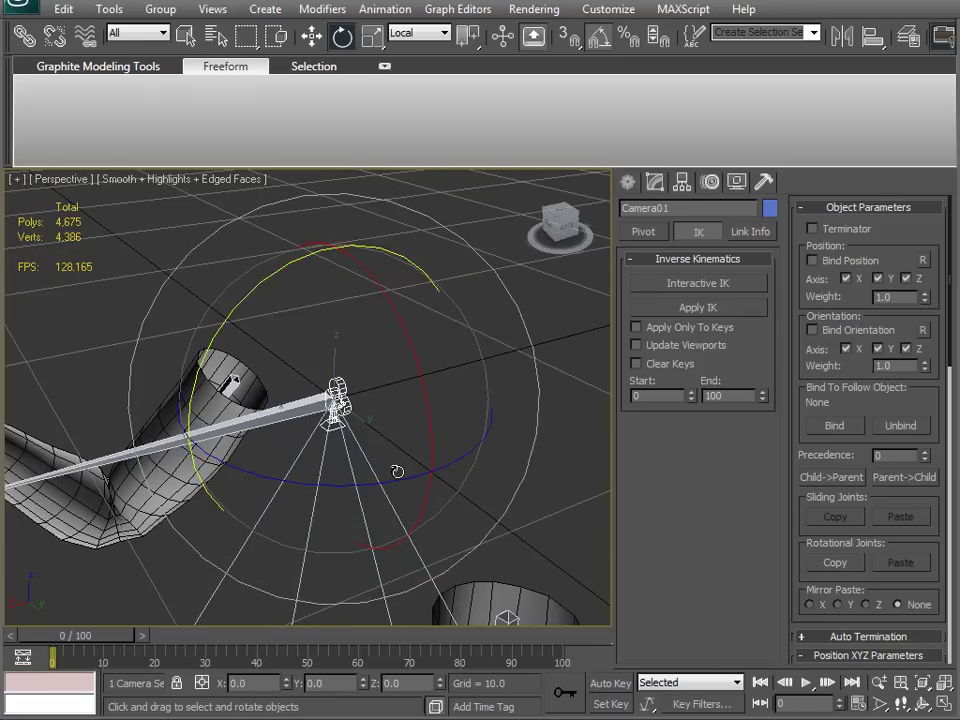
Step: Scale the free camera uniformly to about 170 percent
{"action": "key", "text": "r"}
{"action": "mouse_move", "coordinate": [332, 396]}
{"action": "left_mouse_down"}
{"action": "mouse_move", "coordinate": [332, 339]}
{"action": "mouse_move", "coordinate": [343, 377]}
{"action": "left_mouse_up"}
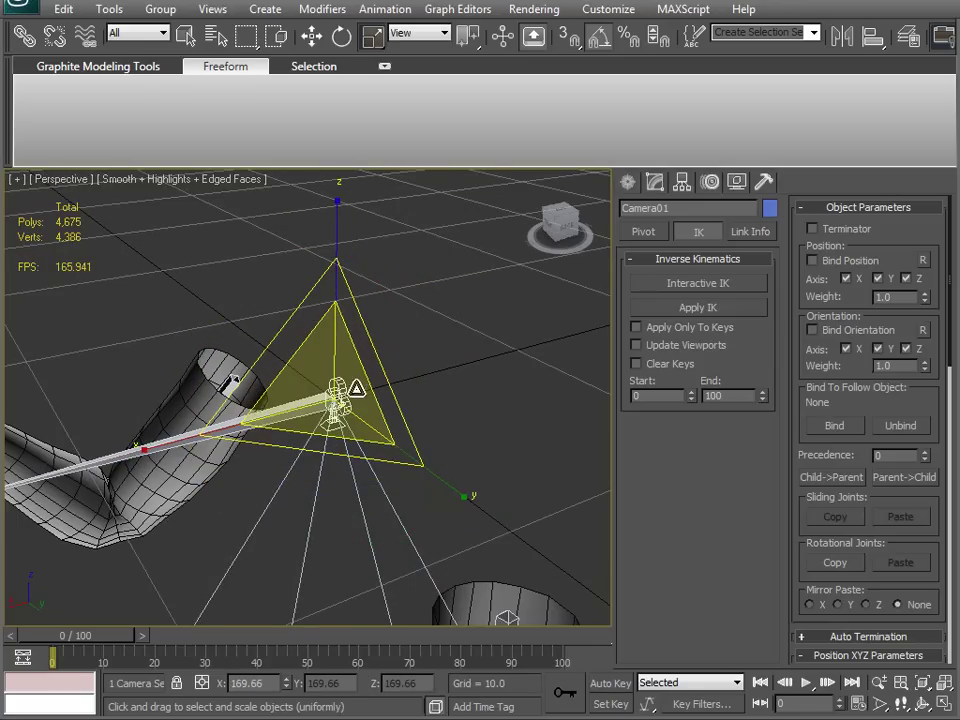
{"action": "middle_click_drag", "start_coordinate": [368, 405], "coordinate": [350, 393]}
Step: Rotate the free camera 90 degrees up from pointing down, then 90 degrees sideways, so it faces forward along the arms
{"action": "key", "text": "e"}
{"action": "left_click_drag", "start_coordinate": [407, 405], "coordinate": [399, 325]}
{"action": "left_click_drag", "start_coordinate": [372, 459], "coordinate": [285, 465]}
{"action": "middle_click_drag", "start_coordinate": [285, 465], "coordinate": [444, 387], "text": "alt"}
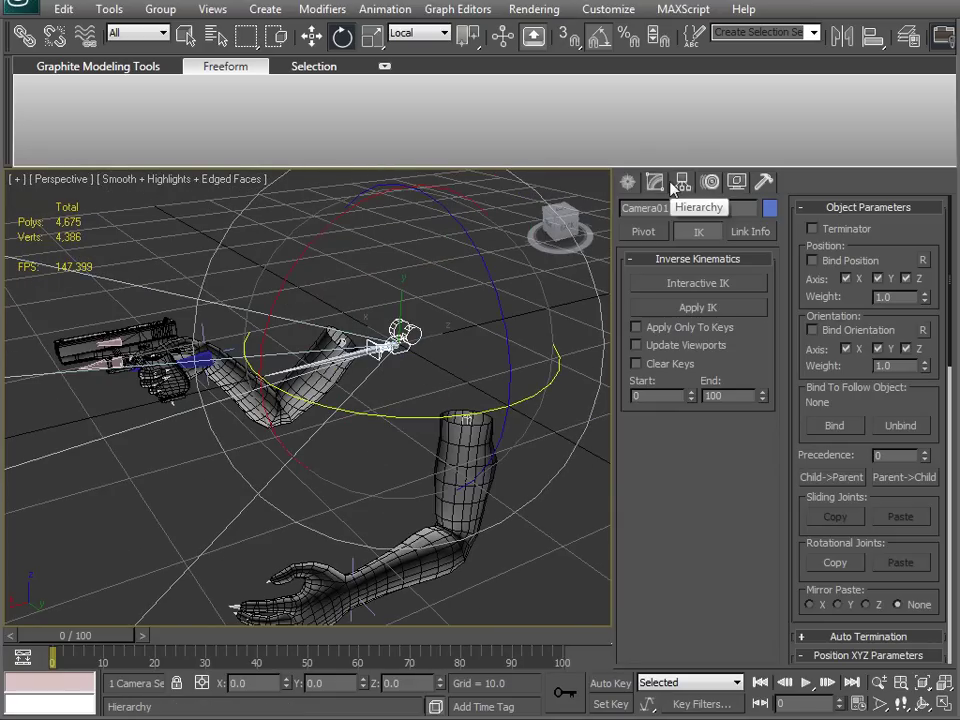
Step: Set the free camera's field of view to 60 degrees
{"action": "left_click", "coordinate": [709, 184]}
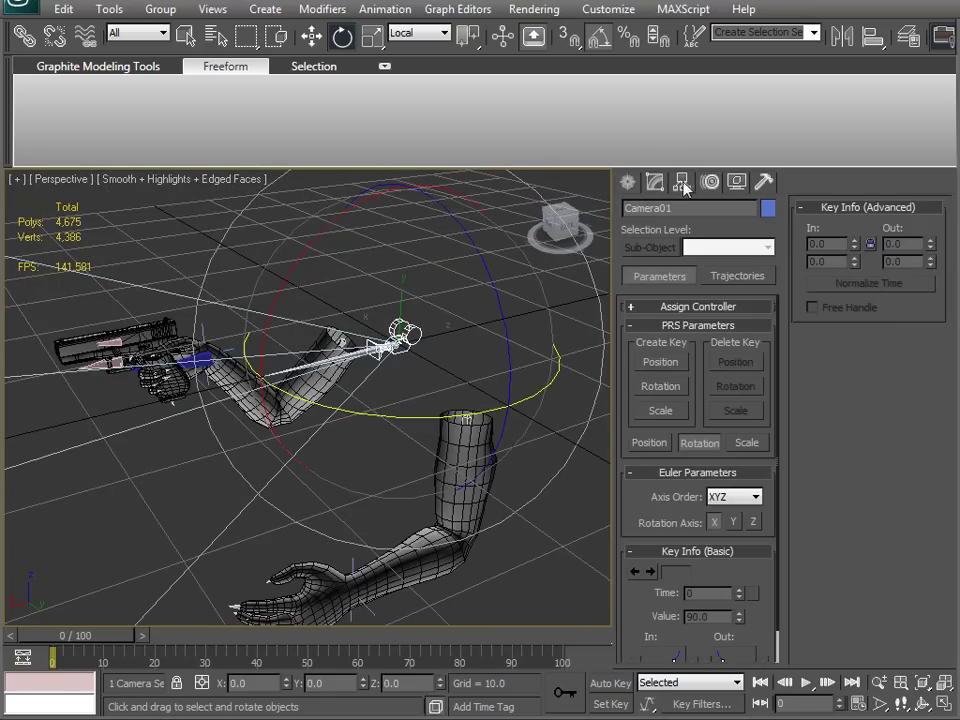
{"action": "left_click", "coordinate": [655, 182]}
{"action": "middle_click_drag", "start_coordinate": [440, 430], "coordinate": [90, 430]}
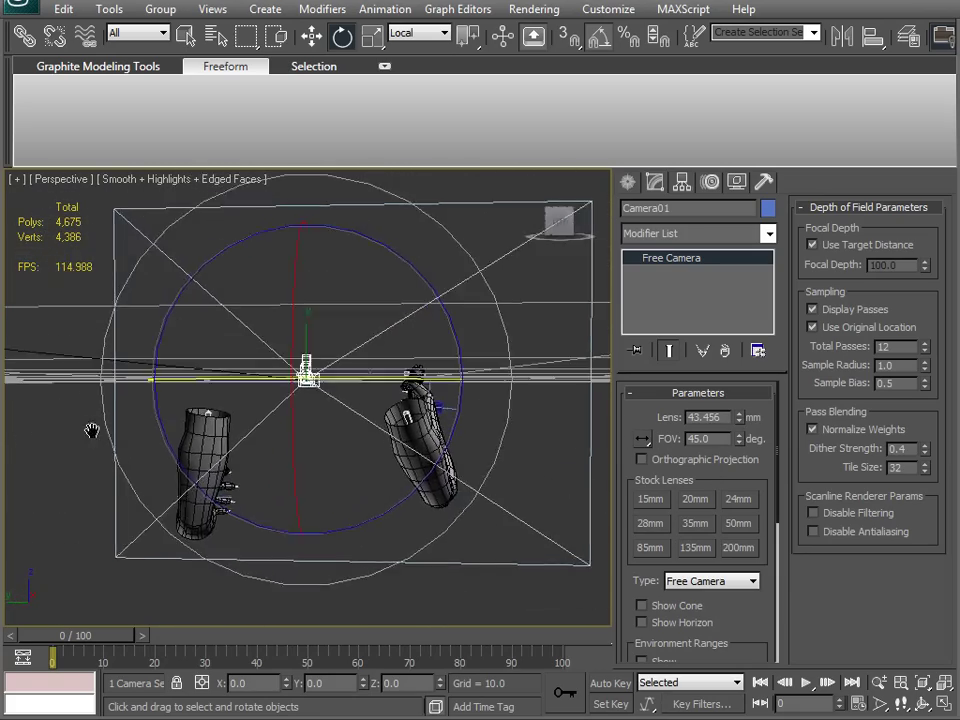
{"action": "scroll", "coordinate": [90, 430], "scroll_direction": "down", "scroll_amount": 2}
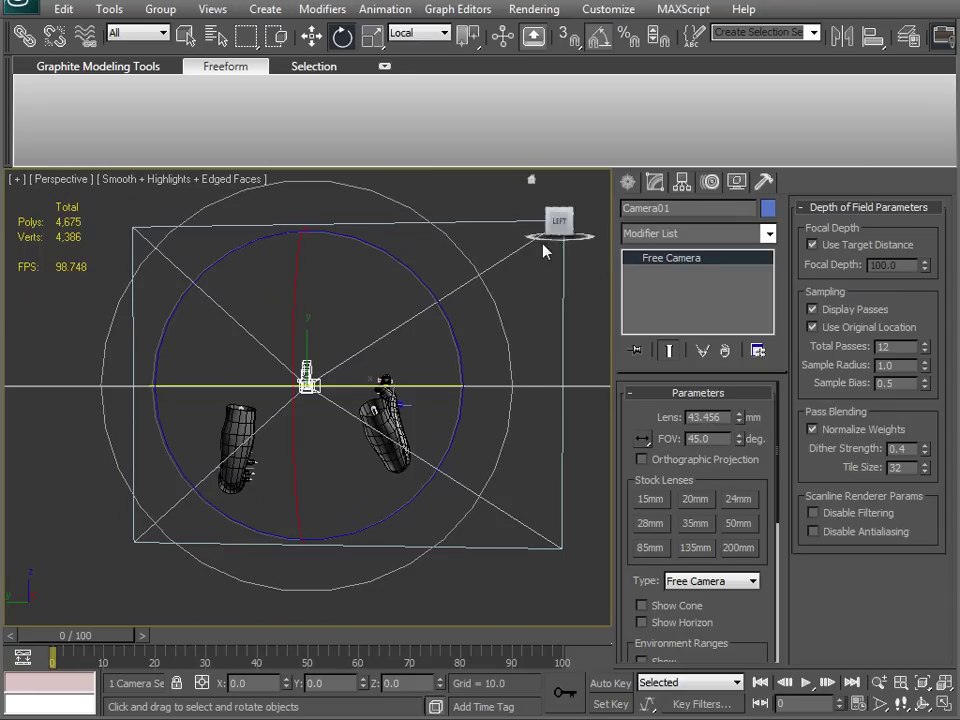
{"action": "middle_click_drag", "start_coordinate": [558, 571], "coordinate": [244, 356], "text": "alt"}
{"action": "left_click_drag", "start_coordinate": [719, 441], "coordinate": [462, 440]}
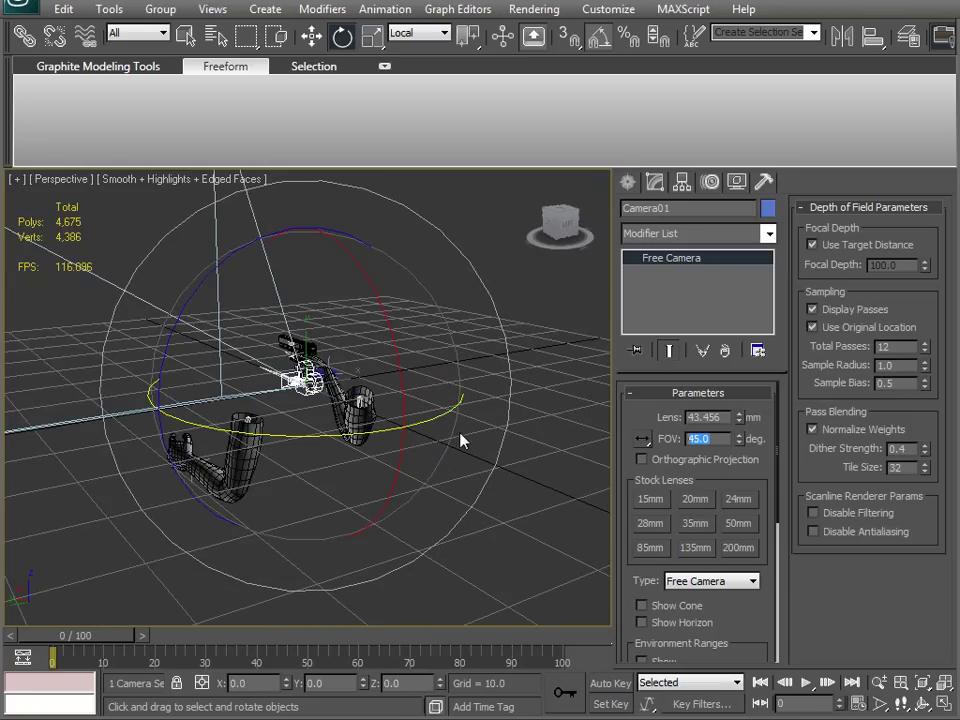
{"action": "key", "text": "Return"}
Step: Switch the Perspective viewport to the Camera01 view
{"action": "mouse_move", "coordinate": [362, 424]}
{"action": "middle_mouse_down", "text": "alt"}
{"action": "mouse_move", "coordinate": [182, 394]}
{"action": "mouse_move", "coordinate": [366, 403]}
{"action": "middle_mouse_up", "text": "alt"}
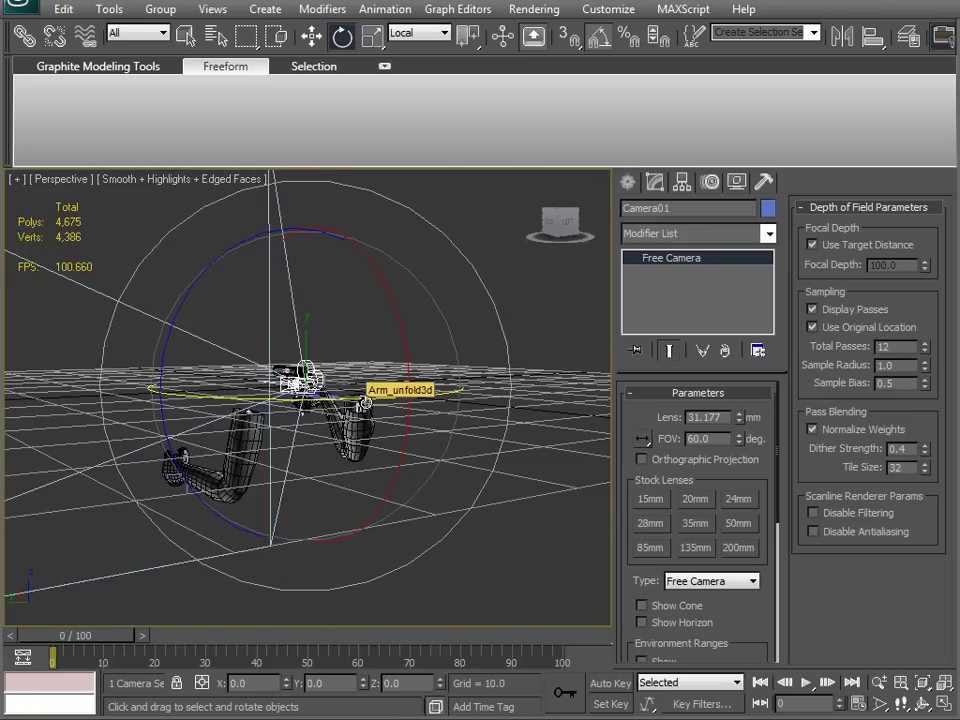
{"action": "middle_click_drag", "start_coordinate": [354, 450], "coordinate": [338, 432]}
{"action": "key", "text": "v"}
{"action": "key", "text": "c"}
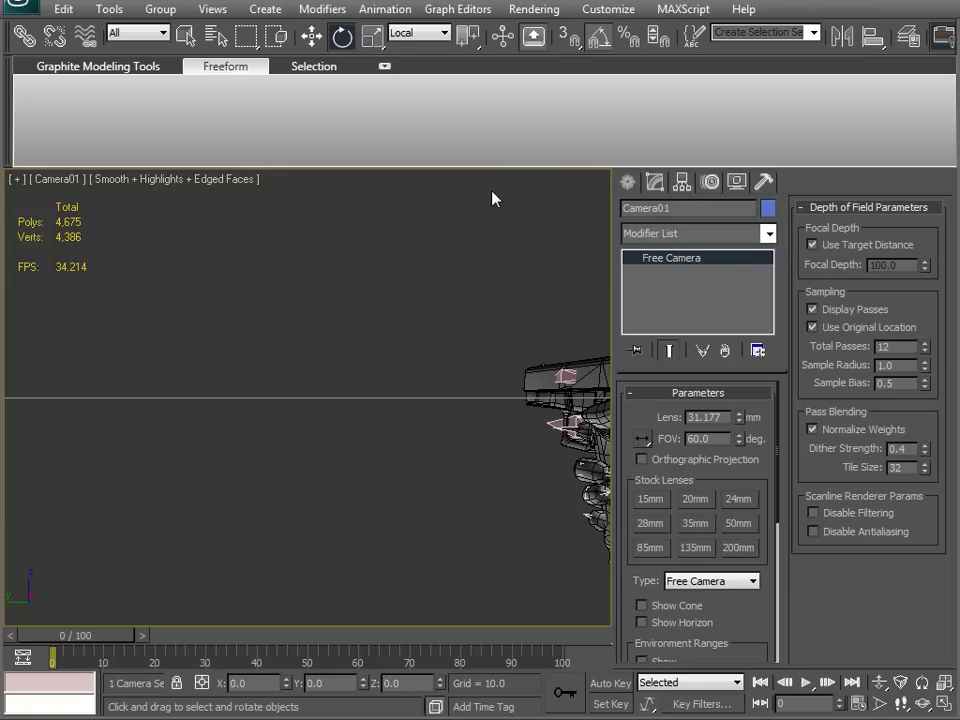
Step: Set the render output size to 1920 by 1080 in Render Setup and close the dialog
{"action": "left_click", "coordinate": [530, 9]}
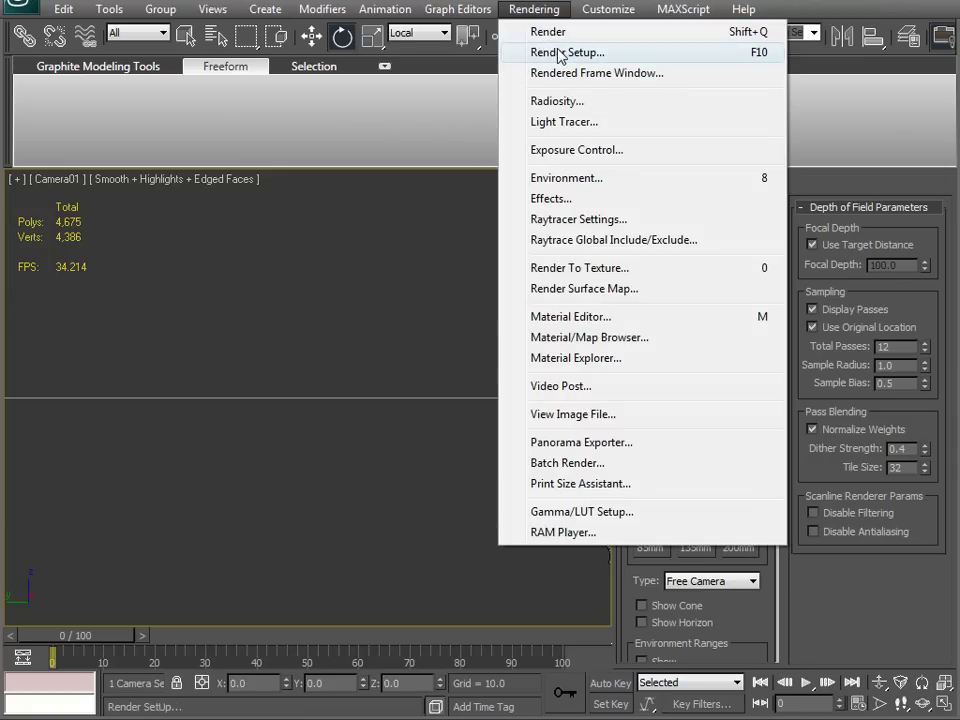
{"action": "left_click", "coordinate": [545, 52]}
{"action": "left_click_drag", "start_coordinate": [464, 21], "coordinate": [603, 66]}
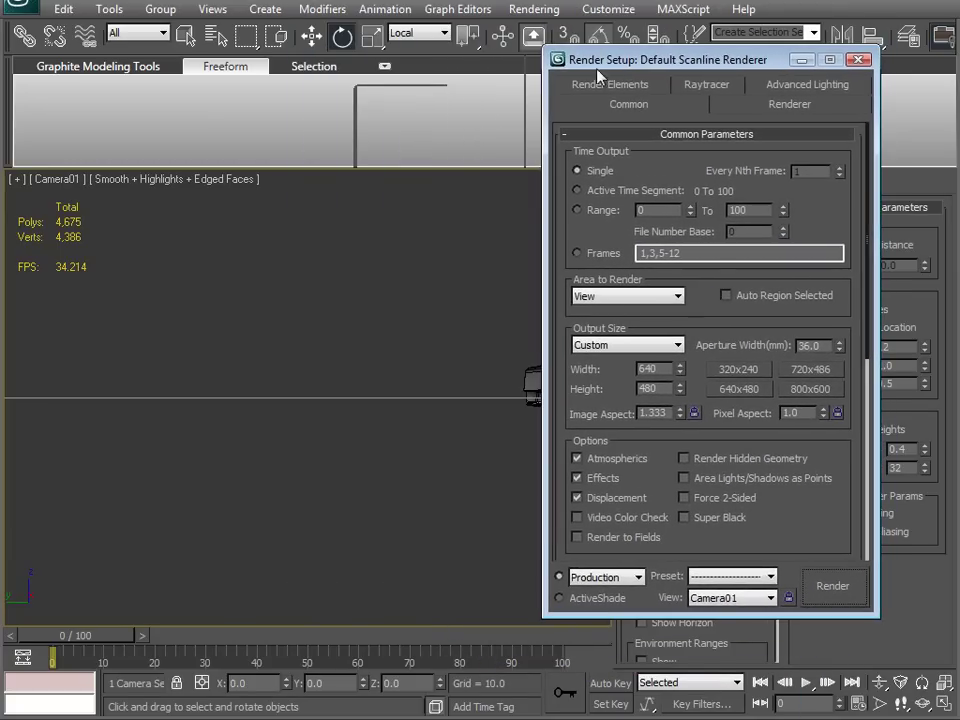
{"action": "double_click", "coordinate": [652, 368]}
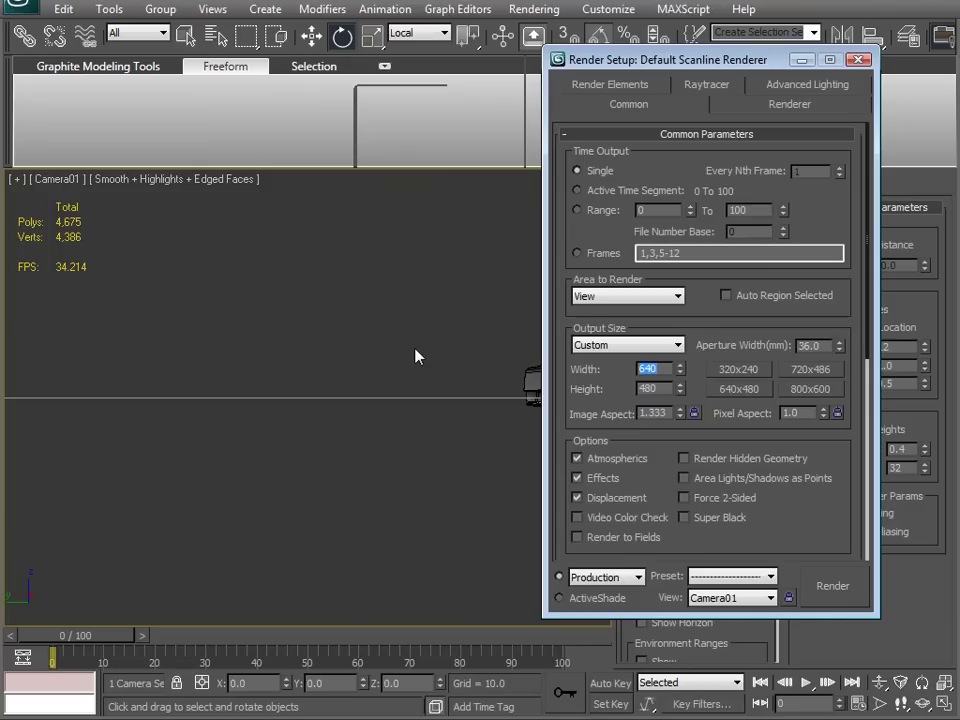
{"action": "type", "text": "1920"}
{"action": "key", "text": "Tab"}
{"action": "type", "text": "1080"}
{"action": "key", "text": "Return"}
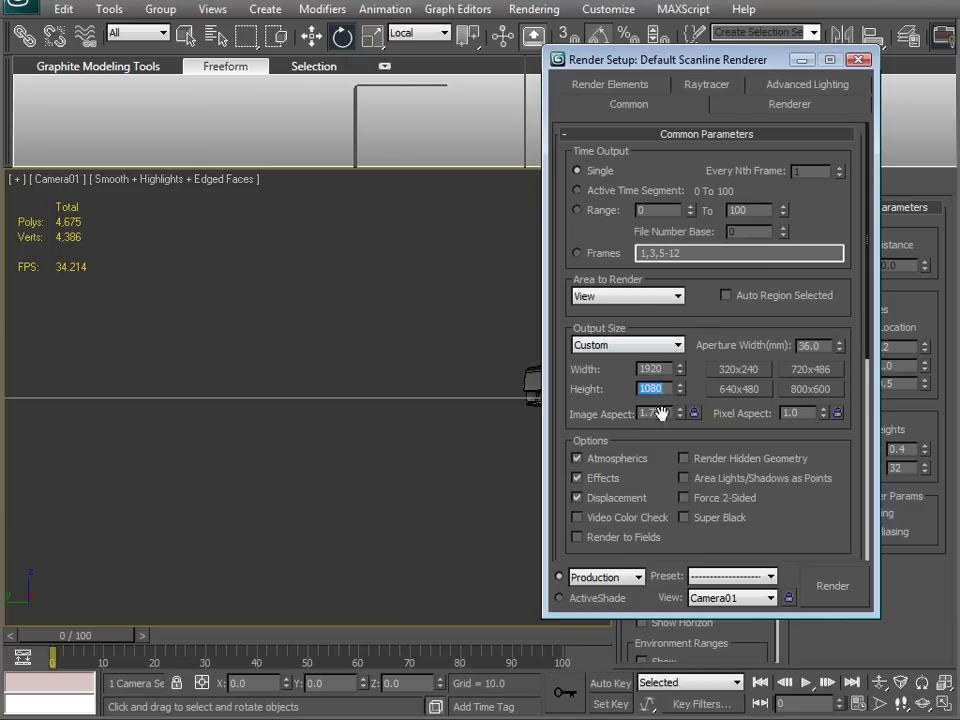
{"action": "left_click", "coordinate": [858, 59]}
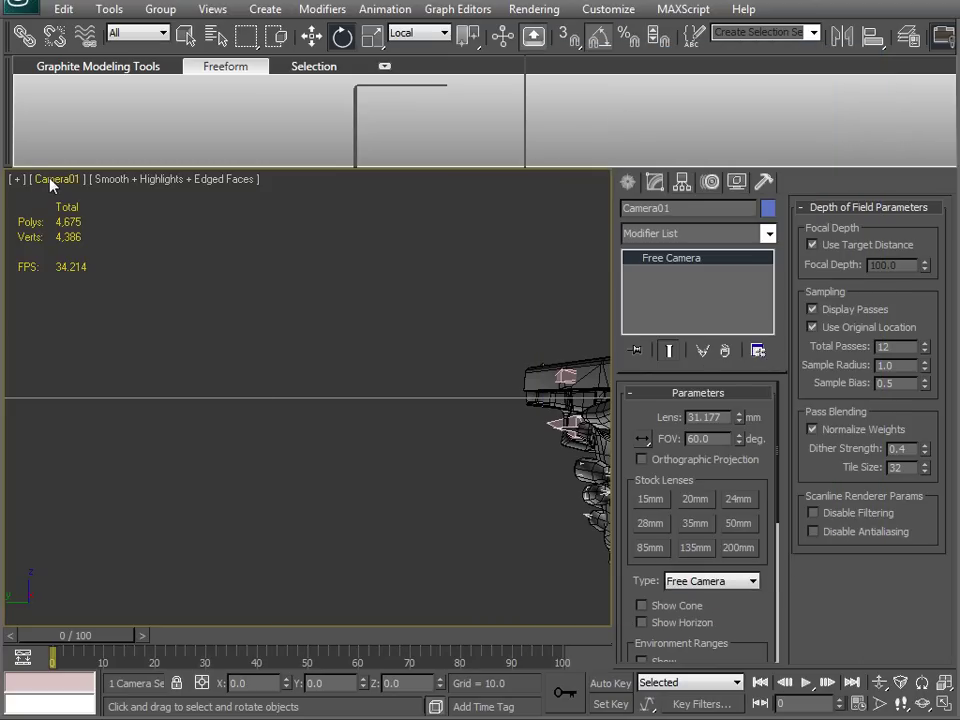
Step: Show safe frames in the Camera01 viewport and return to the four-view layout
{"action": "left_click", "coordinate": [52, 180]}
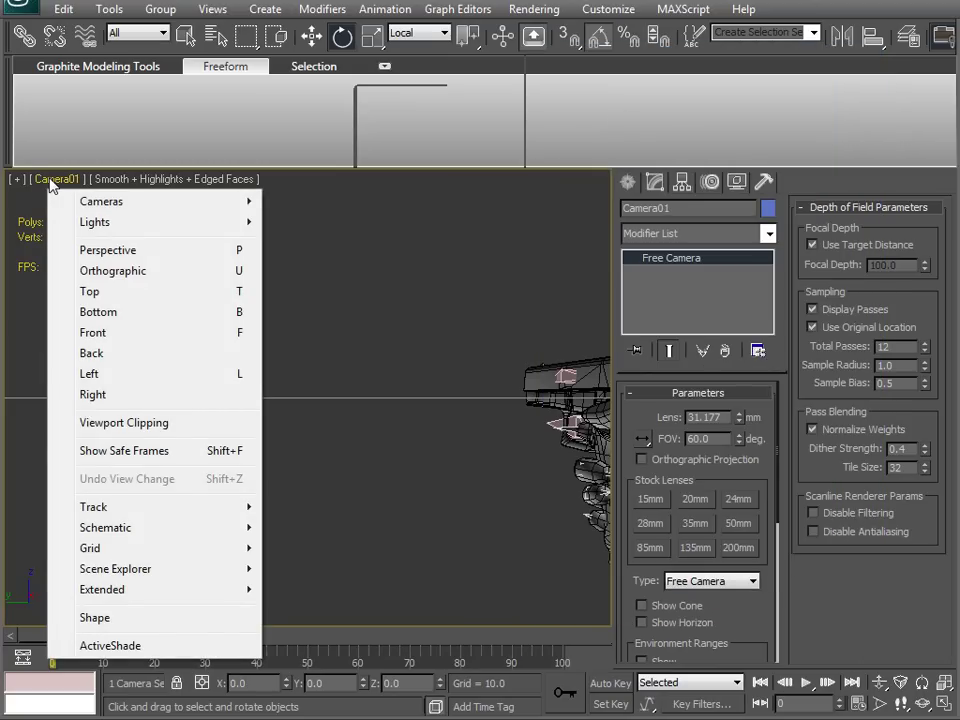
{"action": "left_click", "coordinate": [149, 451]}
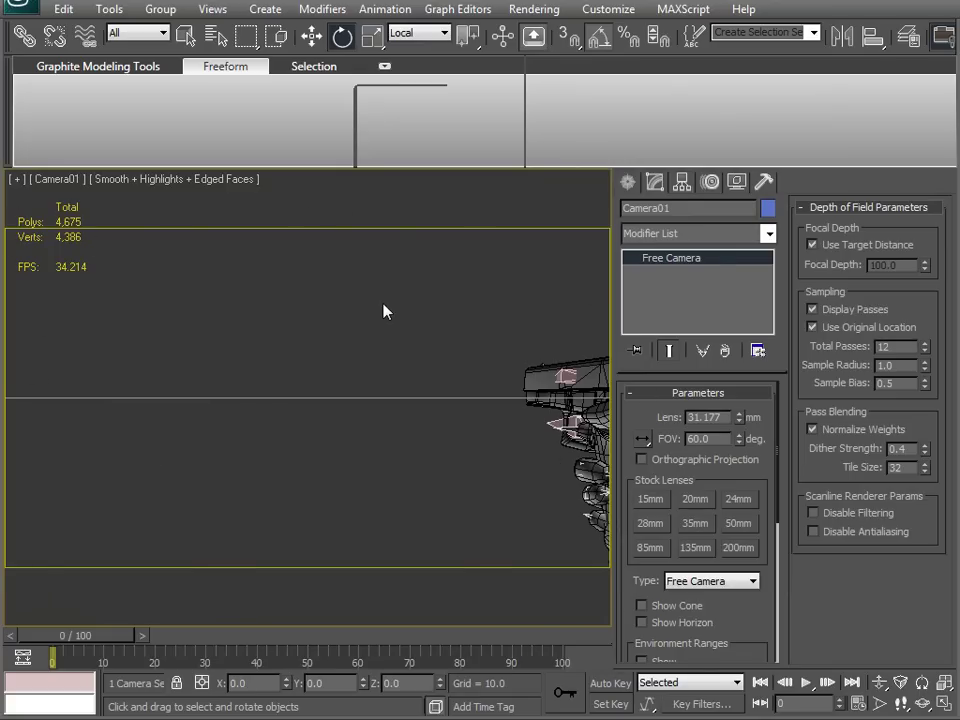
{"action": "key", "text": "alt+w"}
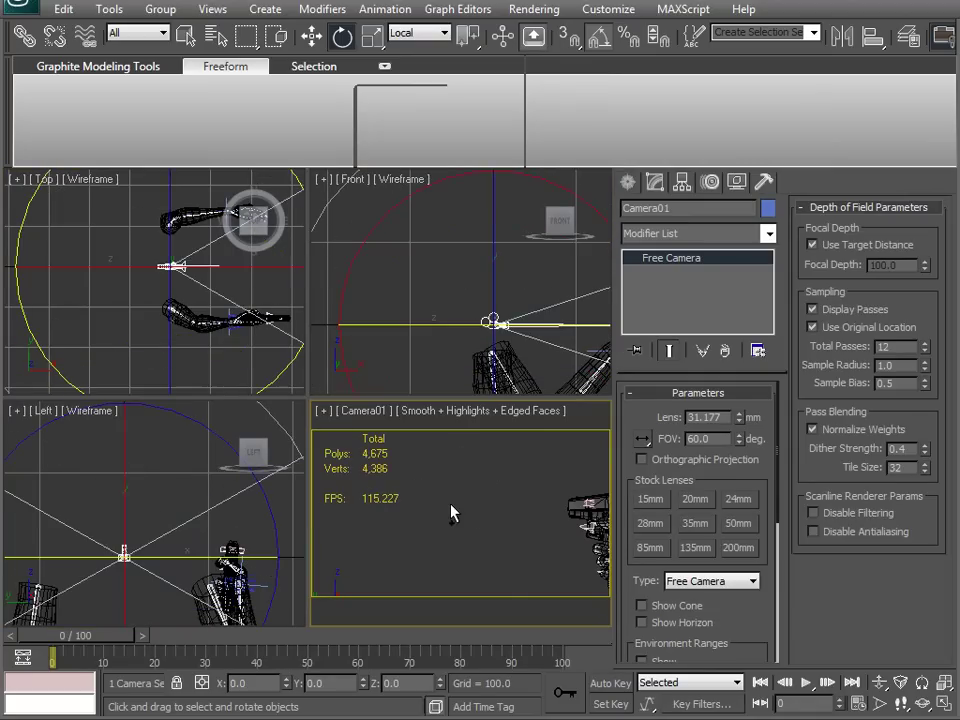
Step: Switch the Camera01 viewport back to Perspective and assign the Camera01 view to the Left viewport
{"action": "key", "text": "v"}
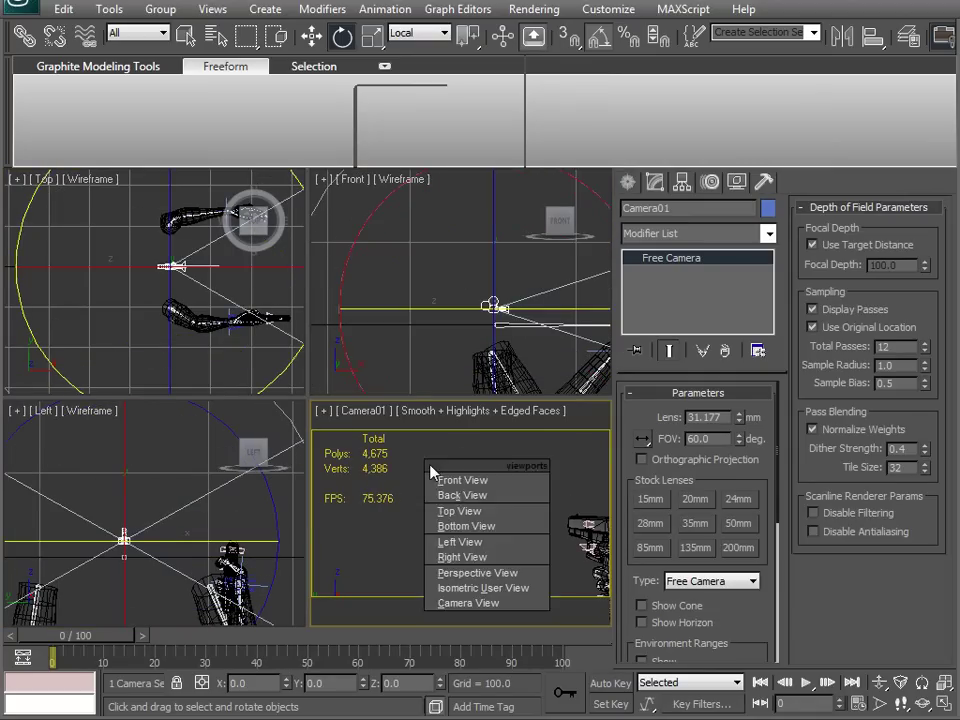
{"action": "key", "text": "p"}
{"action": "key", "text": "v"}
{"action": "key", "text": "c"}
{"action": "mouse_move", "coordinate": [526, 568]}
{"action": "middle_mouse_down"}
{"action": "mouse_move", "coordinate": [476, 536]}
{"action": "mouse_move", "coordinate": [528, 548]}
{"action": "middle_mouse_up"}
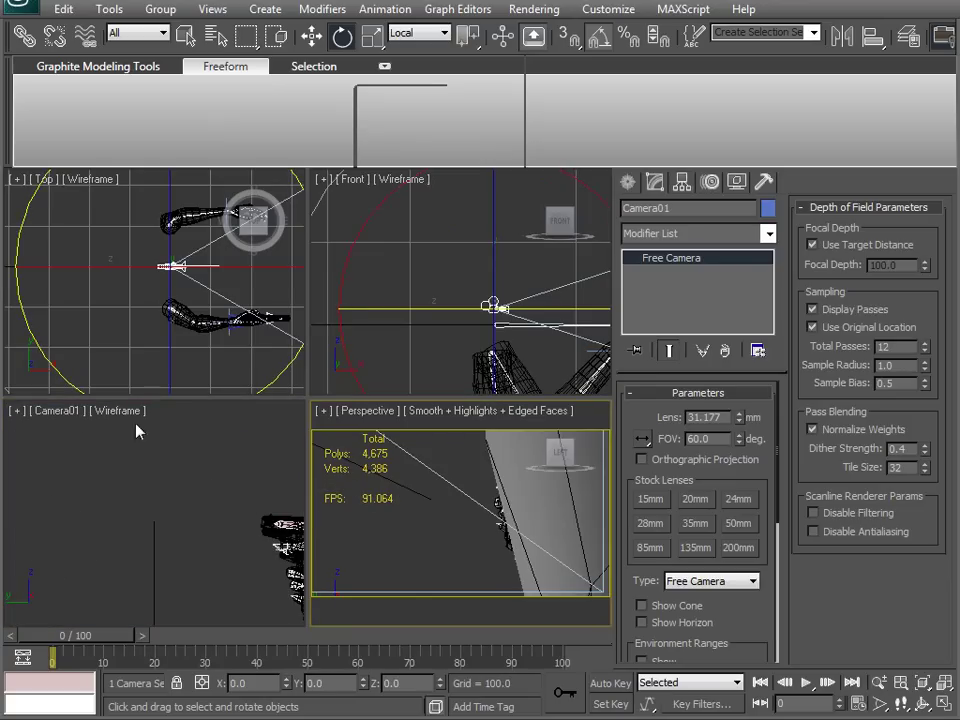
Step: Turn off safe frames in the Perspective viewport and show them in the Camera01 viewport
{"action": "left_click", "coordinate": [371, 411]}
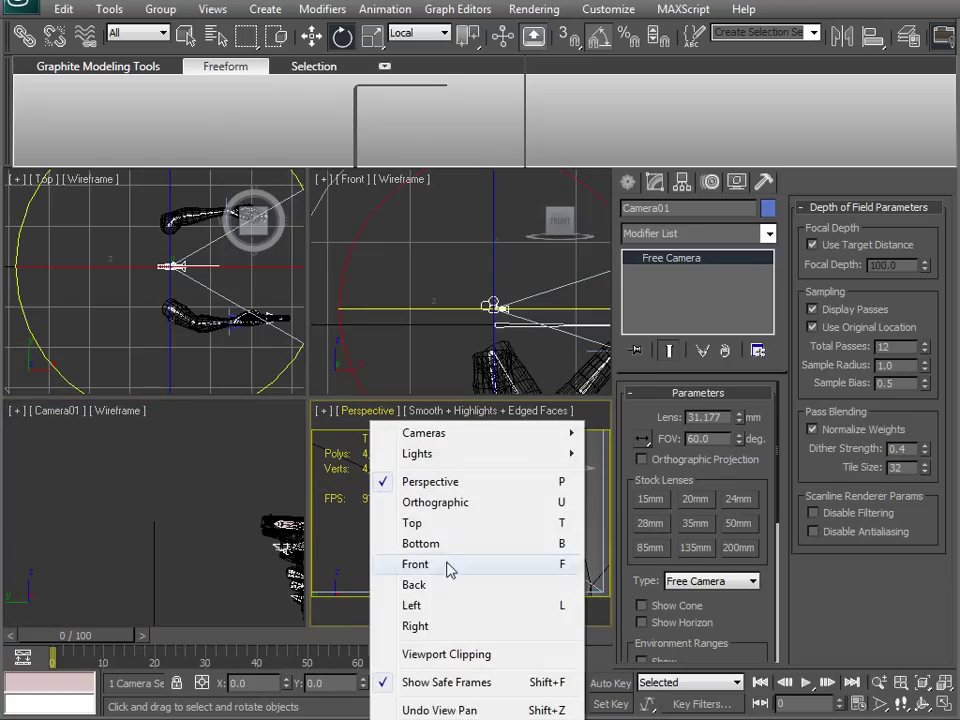
{"action": "left_click", "coordinate": [440, 682]}
{"action": "right_click", "coordinate": [70, 440]}
{"action": "left_click", "coordinate": [52, 418]}
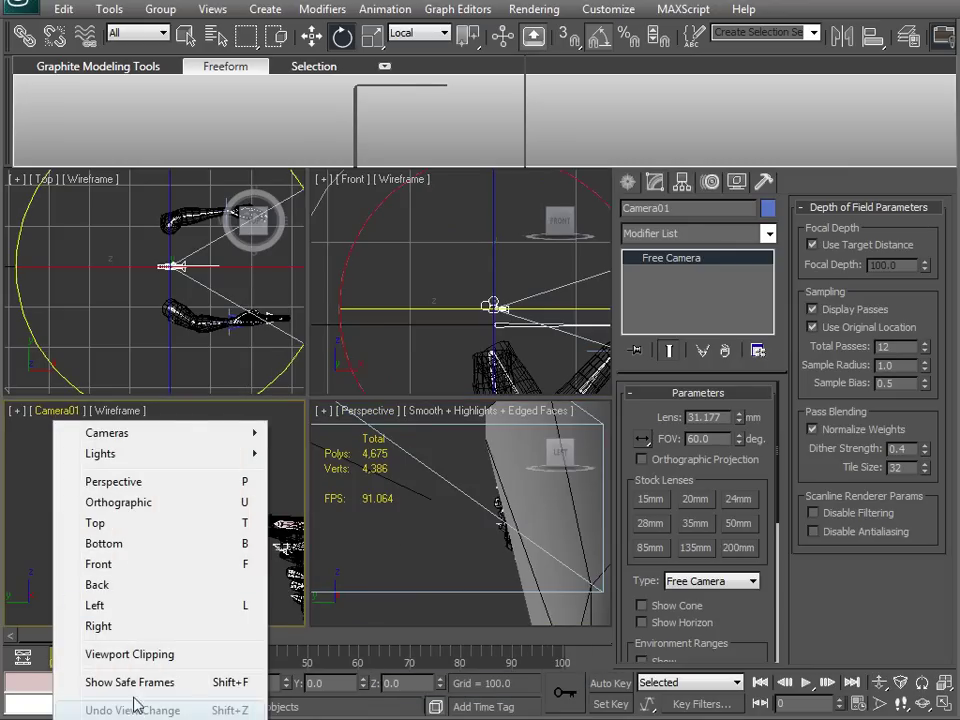
{"action": "left_click", "coordinate": [128, 682]}
Step: Set the Z position of Camera01 to 0 with the Move tool
{"action": "middle_click_drag", "start_coordinate": [391, 602], "coordinate": [480, 515], "text": "alt"}
{"action": "key", "text": "w"}
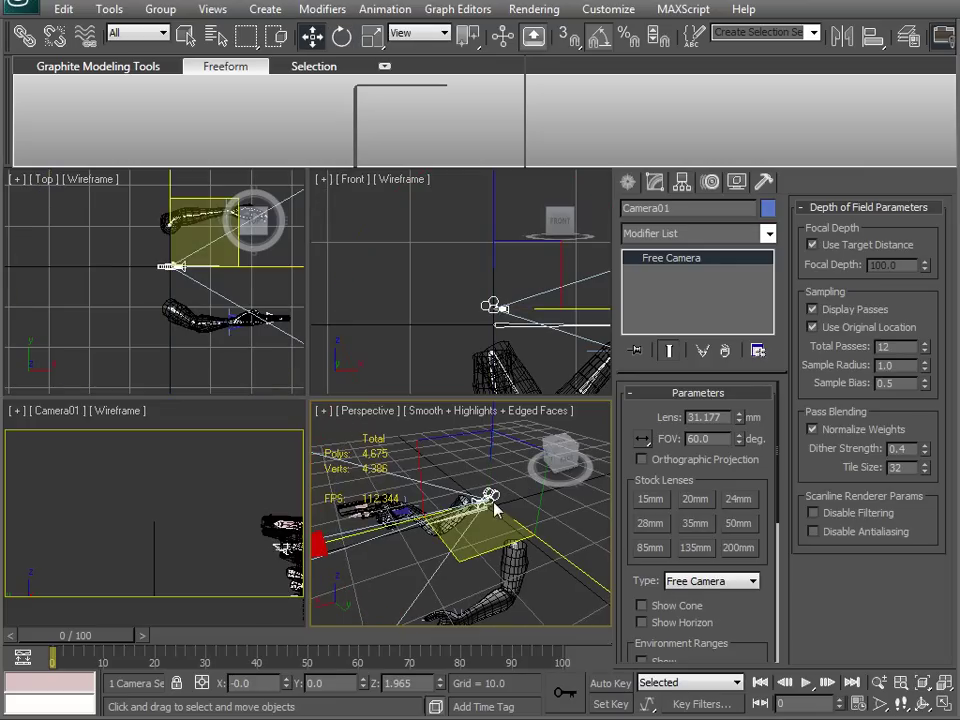
{"action": "left_click", "coordinate": [419, 684]}
{"action": "type", "text": "0"}
{"action": "key", "text": "Return"}
{"action": "right_click", "coordinate": [145, 505]}
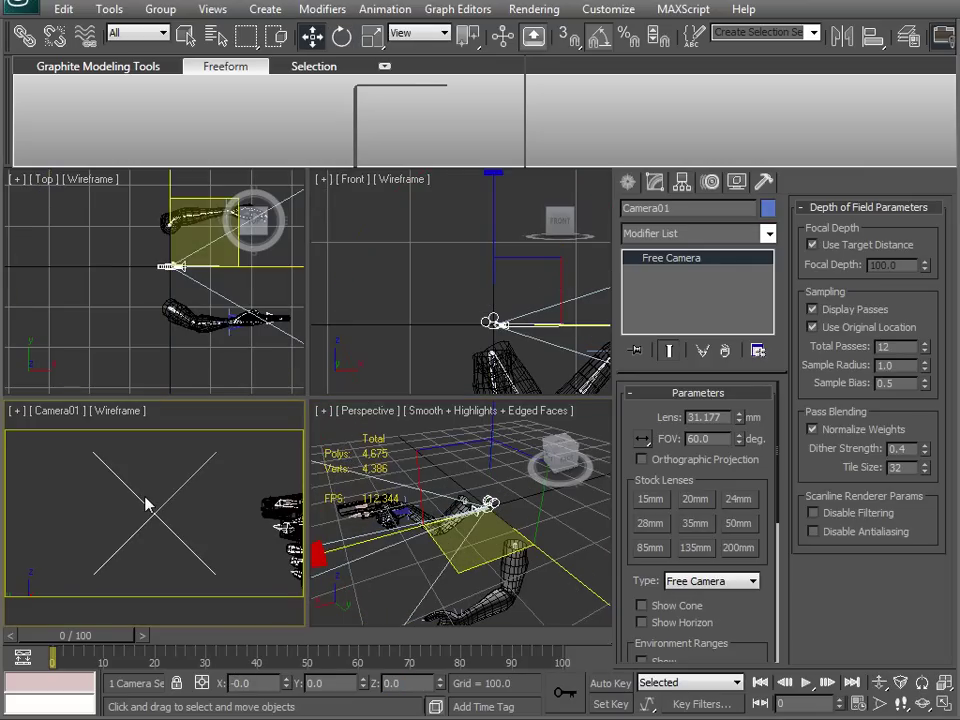
{"action": "middle_click_drag", "start_coordinate": [172, 525], "coordinate": [150, 519]}
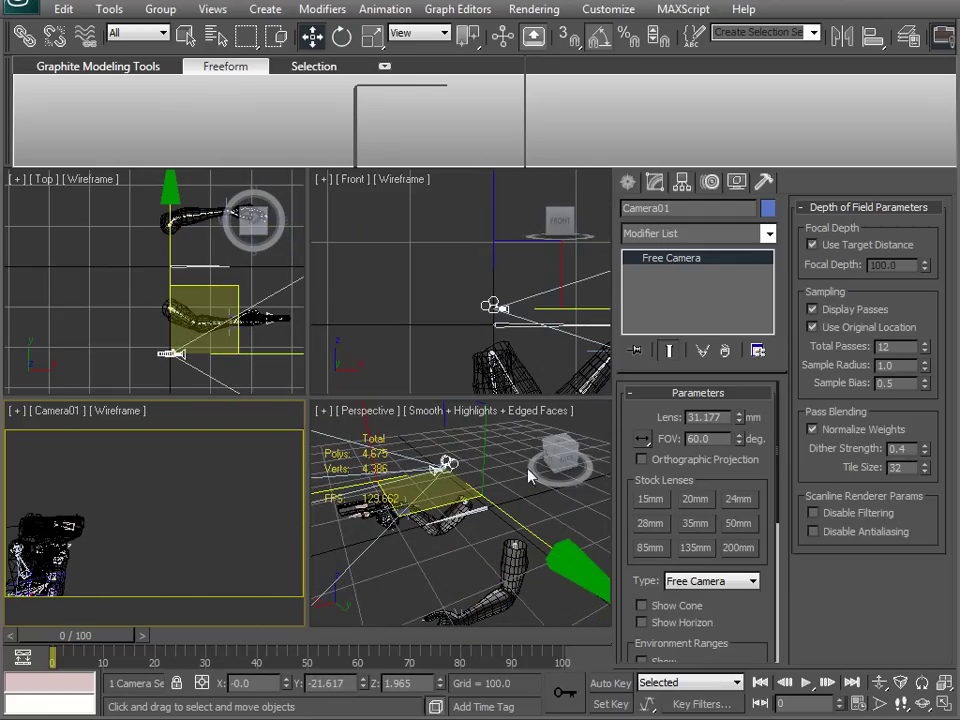
{"action": "key", "text": "ctrl+z"}
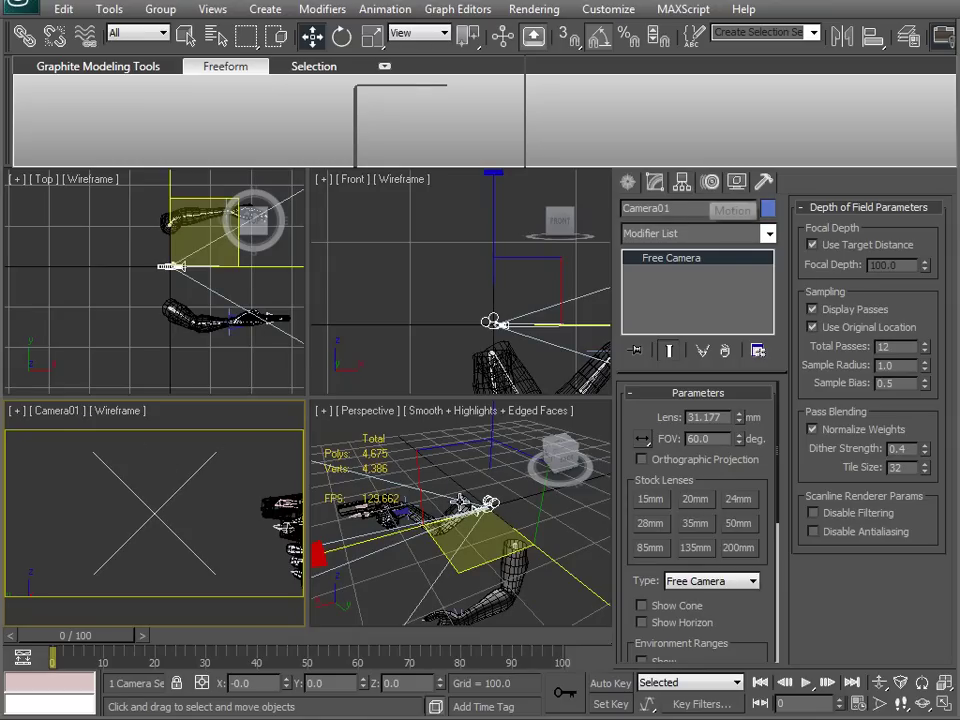
Step: Lock move, rotate and scale of Camera01 on the X, Y and Z axes in its link info
{"action": "left_click", "coordinate": [710, 184]}
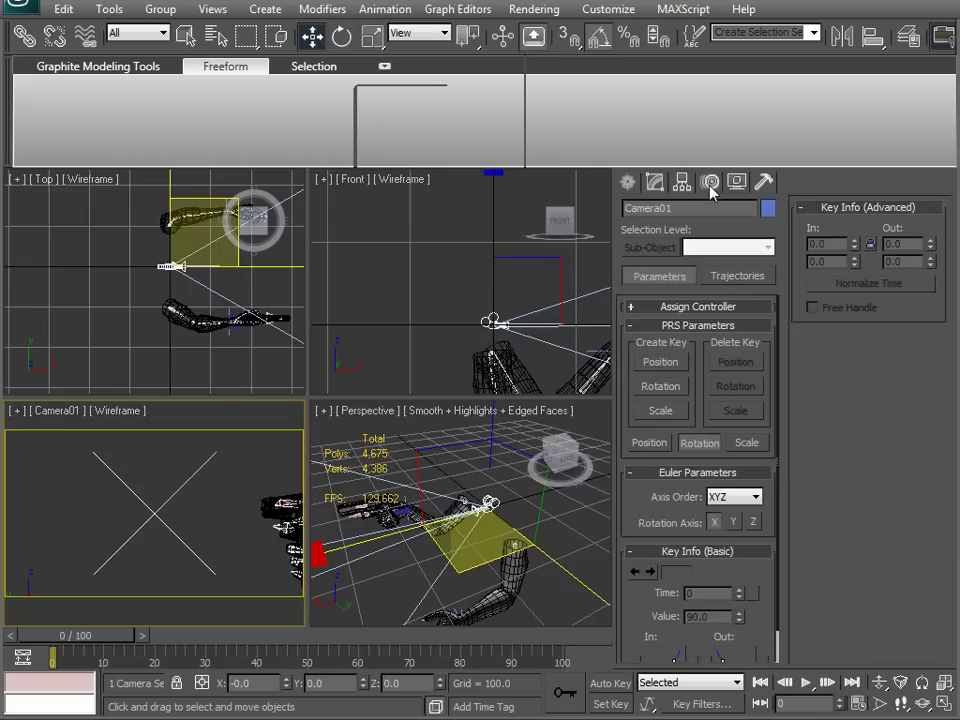
{"action": "left_click", "coordinate": [681, 184]}
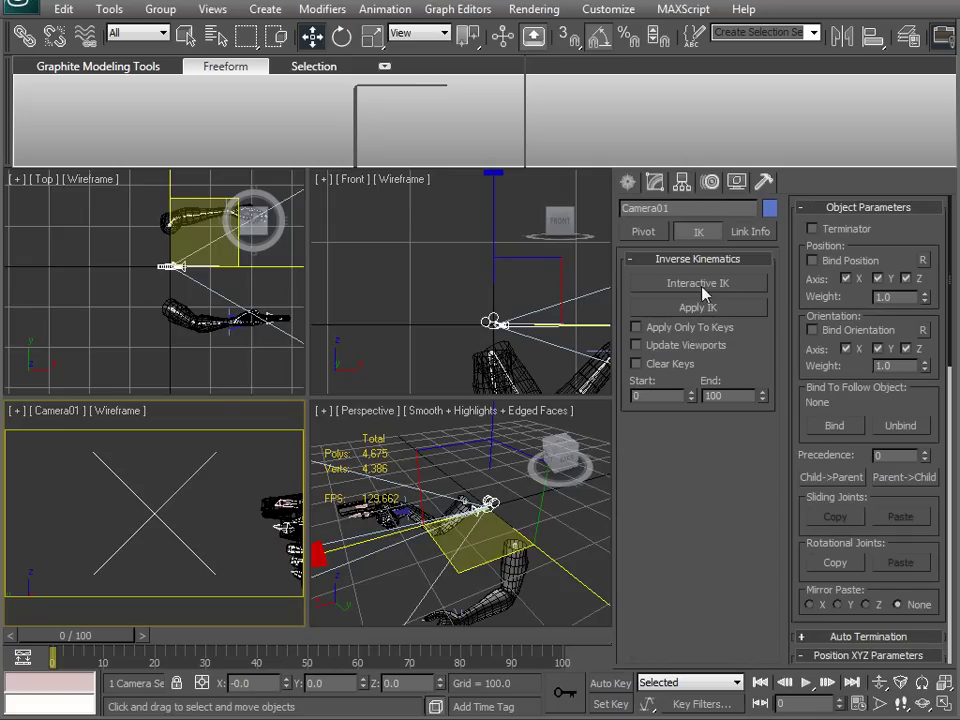
{"action": "left_click", "coordinate": [750, 231]}
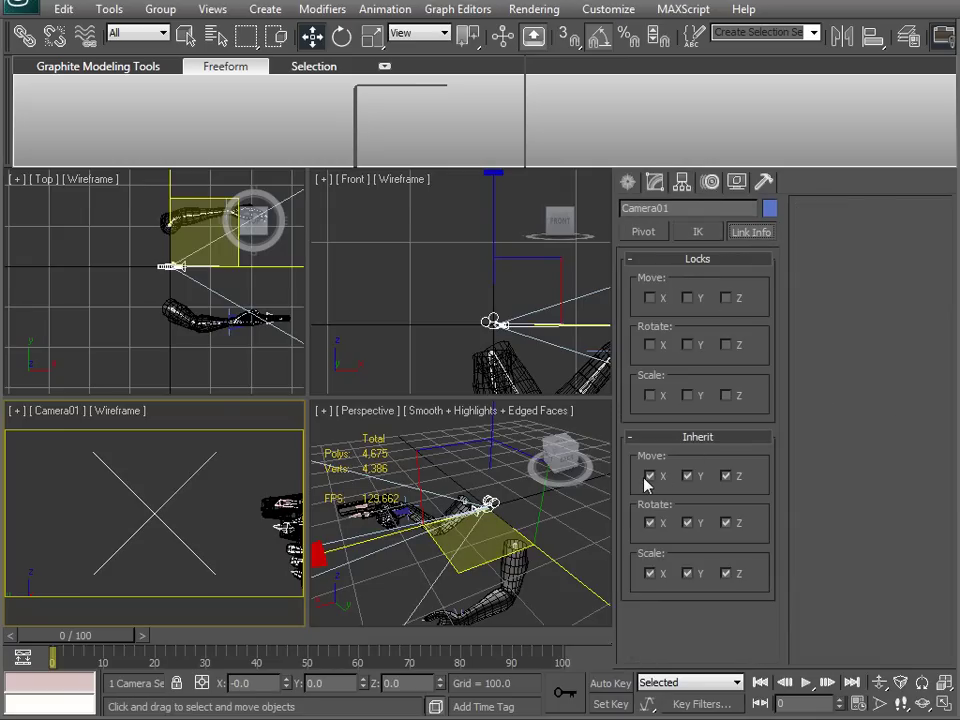
{"action": "left_click", "coordinate": [649, 298]}
{"action": "left_click", "coordinate": [726, 298]}
{"action": "left_click", "coordinate": [650, 344]}
{"action": "left_click", "coordinate": [727, 346]}
{"action": "left_click", "coordinate": [650, 395]}
Step: Test the transform locks by trying to move Camera01 in the Perspective and Camera01 viewports
{"action": "left_click", "coordinate": [458, 512]}
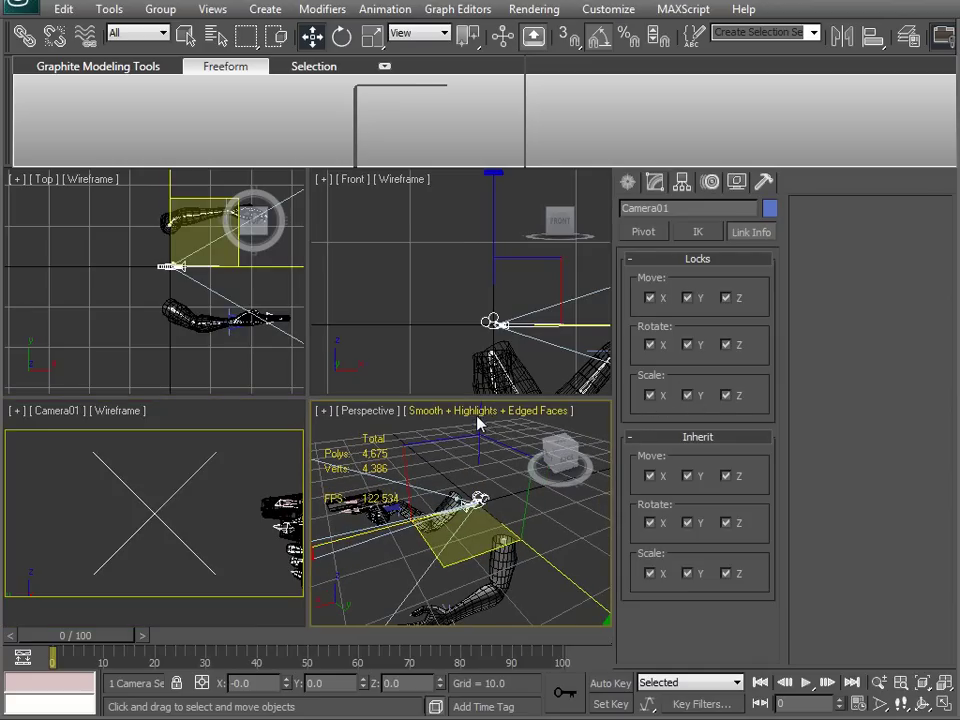
{"action": "middle_click_drag", "start_coordinate": [482, 513], "coordinate": [472, 518]}
{"action": "key", "text": "ctrl+z"}
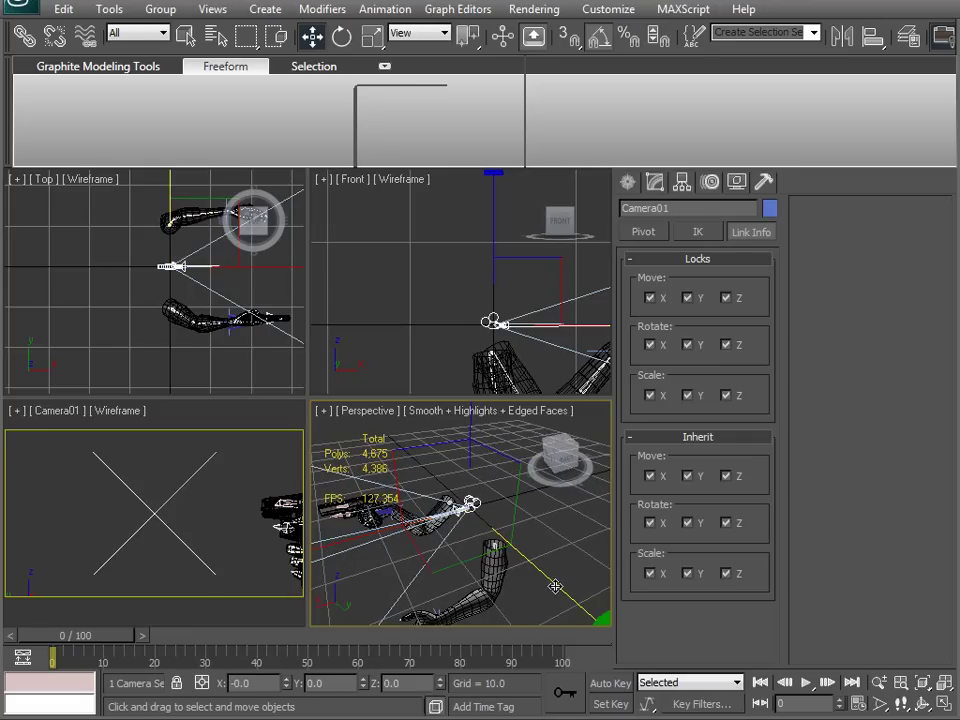
{"action": "right_click", "coordinate": [200, 505]}
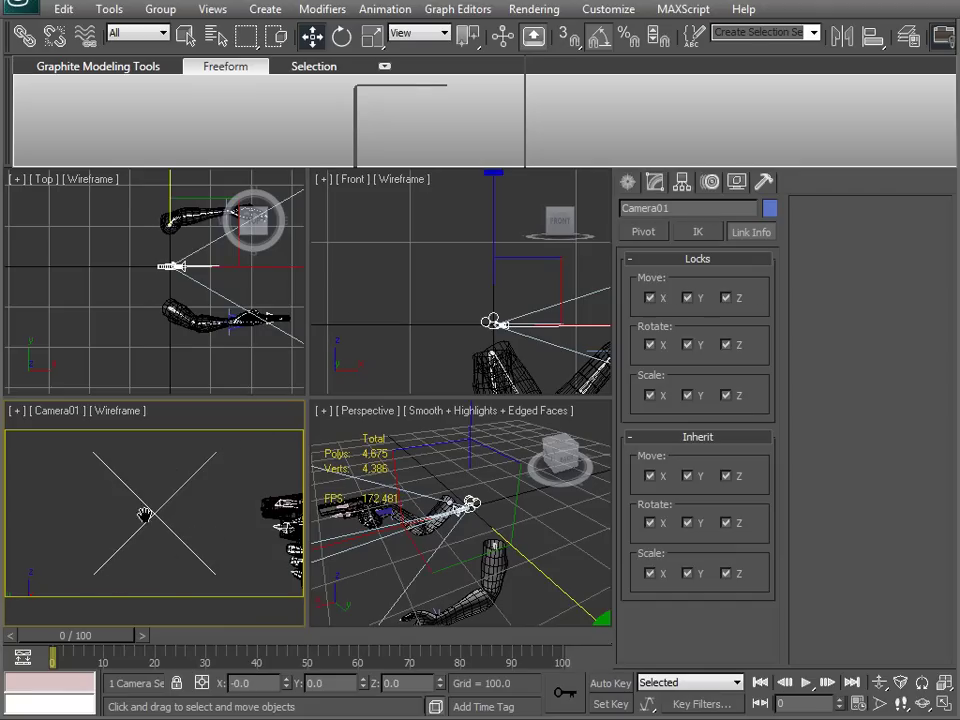
Step: Select the b_Root bone between the two arms in the Perspective viewport and hide it
{"action": "right_click", "coordinate": [419, 510]}
{"action": "middle_click_drag", "start_coordinate": [400, 523], "coordinate": [480, 555], "text": "alt"}
{"action": "middle_click_drag", "start_coordinate": [440, 480], "coordinate": [463, 610]}
{"action": "scroll", "coordinate": [463, 518], "scroll_direction": "up", "scroll_amount": 3}
{"action": "key", "text": "z"}
{"action": "scroll", "coordinate": [455, 521], "scroll_direction": "up", "scroll_amount": 4}
{"action": "scroll", "coordinate": [470, 500], "scroll_direction": "down", "scroll_amount": 2}
{"action": "scroll", "coordinate": [481, 518], "scroll_direction": "down", "scroll_amount": 3}
{"action": "key", "text": "alt+w"}
{"action": "middle_click_drag", "start_coordinate": [471, 452], "coordinate": [512, 509]}
{"action": "scroll", "coordinate": [201, 393], "scroll_direction": "up", "scroll_amount": 2}
{"action": "left_click", "coordinate": [272, 407]}
{"action": "left_click", "coordinate": [304, 334]}
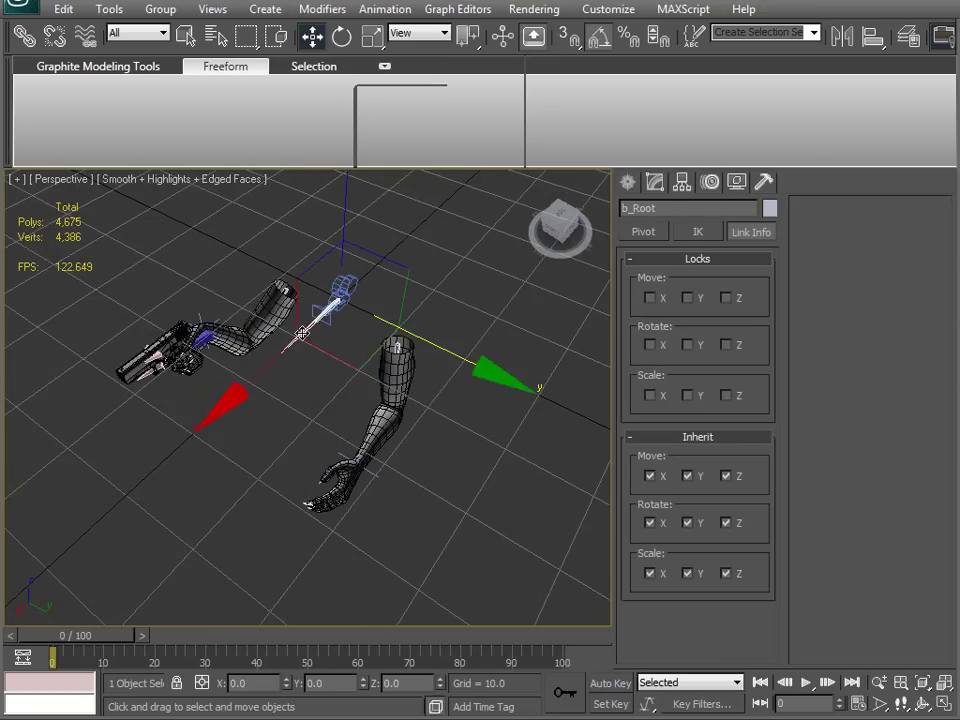
{"action": "key", "text": "z"}
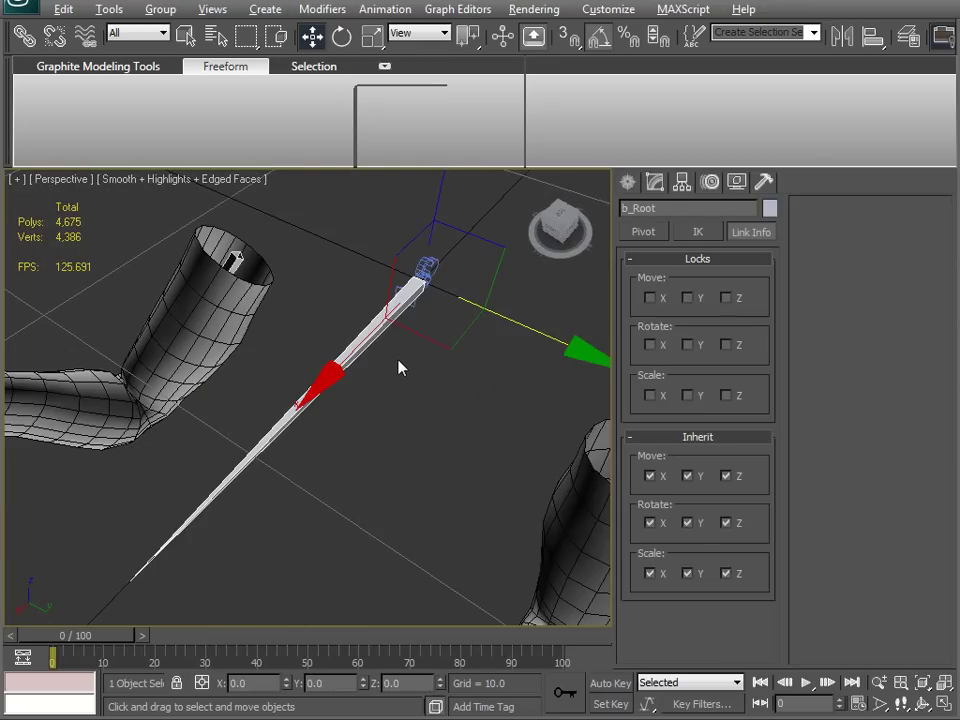
{"action": "key", "text": "alt+w"}
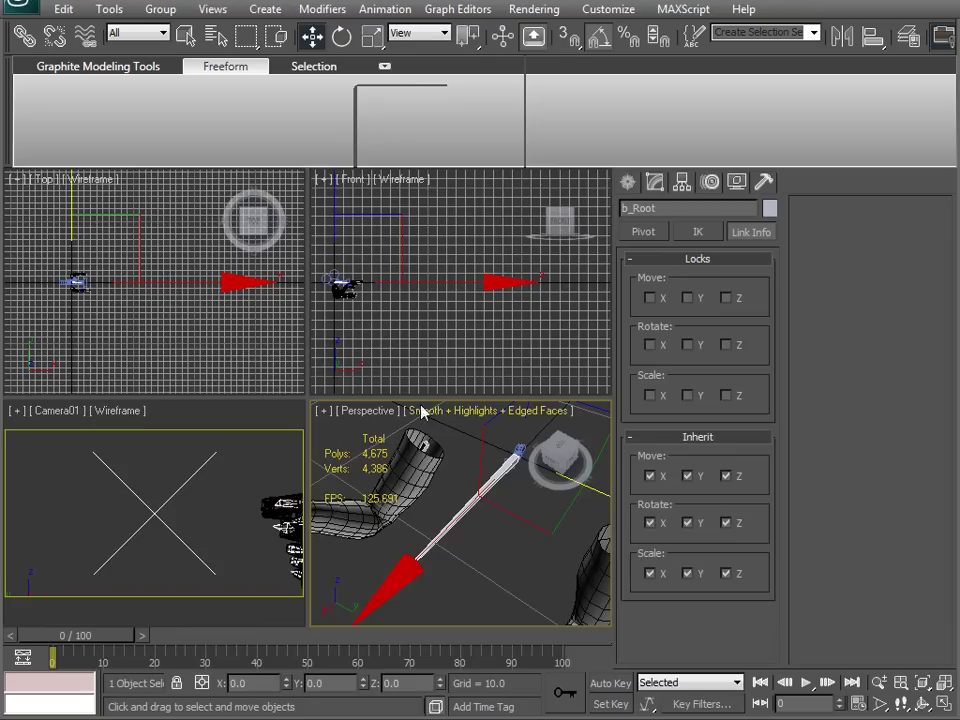
{"action": "right_click", "coordinate": [497, 480]}
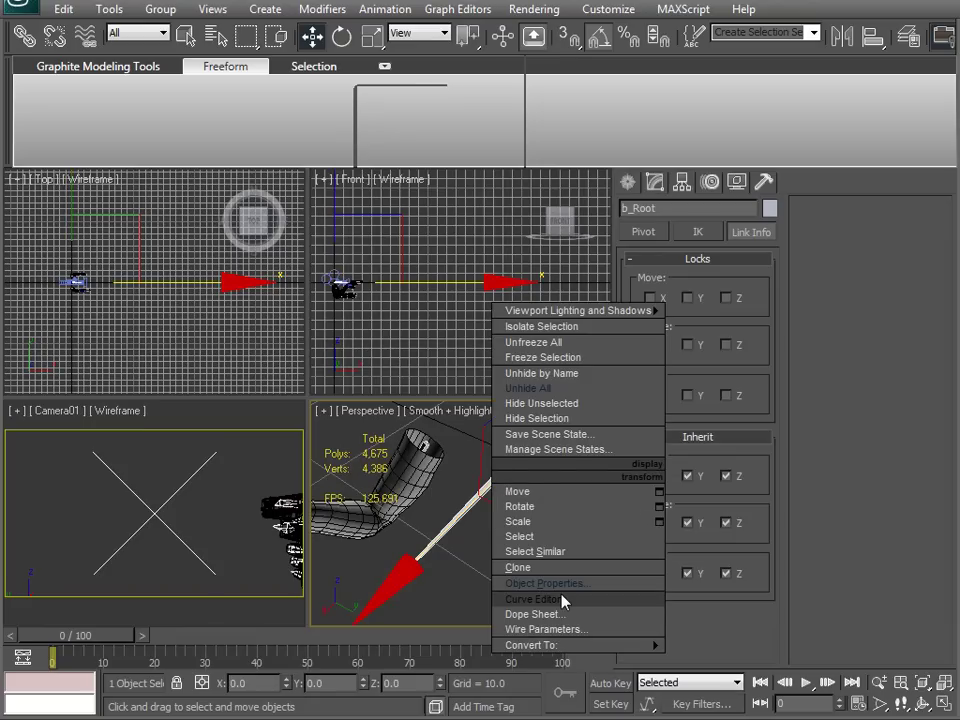
{"action": "left_click", "coordinate": [540, 418]}
Step: Select the b_WeaponSocket bone at the gun hand and move it along Y to about -9.5
{"action": "middle_click_drag", "start_coordinate": [430, 518], "coordinate": [514, 492]}
{"action": "middle_click_drag", "start_coordinate": [403, 527], "coordinate": [501, 499]}
{"action": "left_click", "coordinate": [422, 485]}
{"action": "middle_click_drag", "start_coordinate": [420, 552], "coordinate": [486, 537]}
{"action": "left_click_drag", "start_coordinate": [561, 517], "coordinate": [607, 538]}
Step: Display the Camera01 viewport shaded with smooth highlights and make the Perspective viewport active again
{"action": "right_click", "coordinate": [161, 525]}
{"action": "key", "text": "F3"}
{"action": "right_click", "coordinate": [574, 542]}
Step: Lower b_WeaponSocket to about Z -5.6 and shift it sideways to about Y -10.2
{"action": "middle_click_drag", "start_coordinate": [574, 542], "coordinate": [410, 466], "text": "alt"}
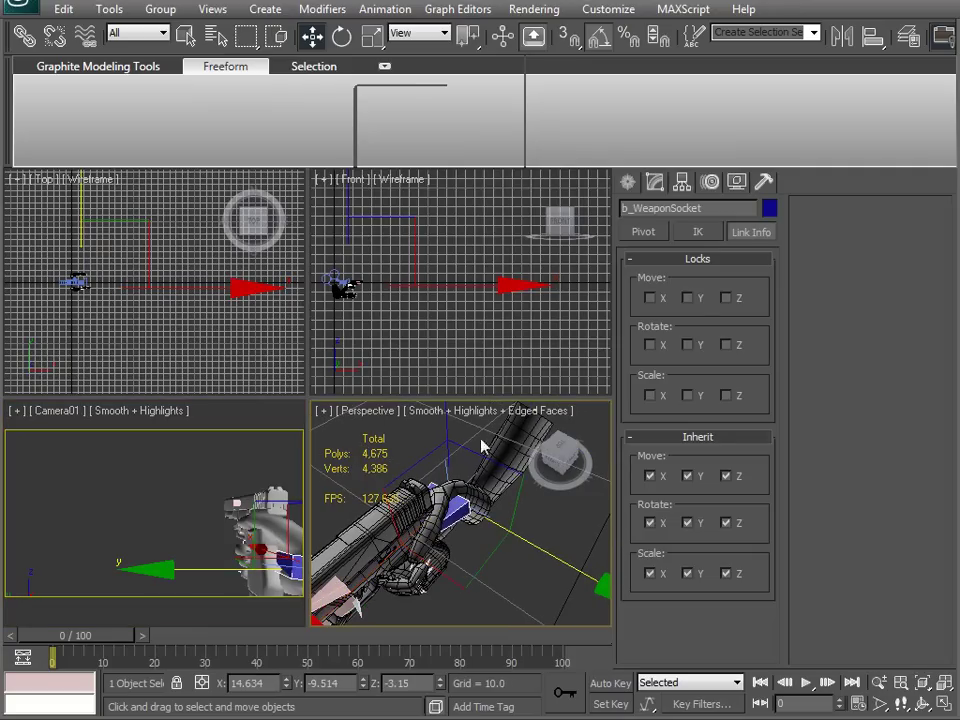
{"action": "mouse_move", "coordinate": [448, 428]}
{"action": "left_mouse_down"}
{"action": "mouse_move", "coordinate": [441, 455]}
{"action": "mouse_move", "coordinate": [446, 441]}
{"action": "left_mouse_up"}
{"action": "left_click_drag", "start_coordinate": [543, 572], "coordinate": [520, 587]}
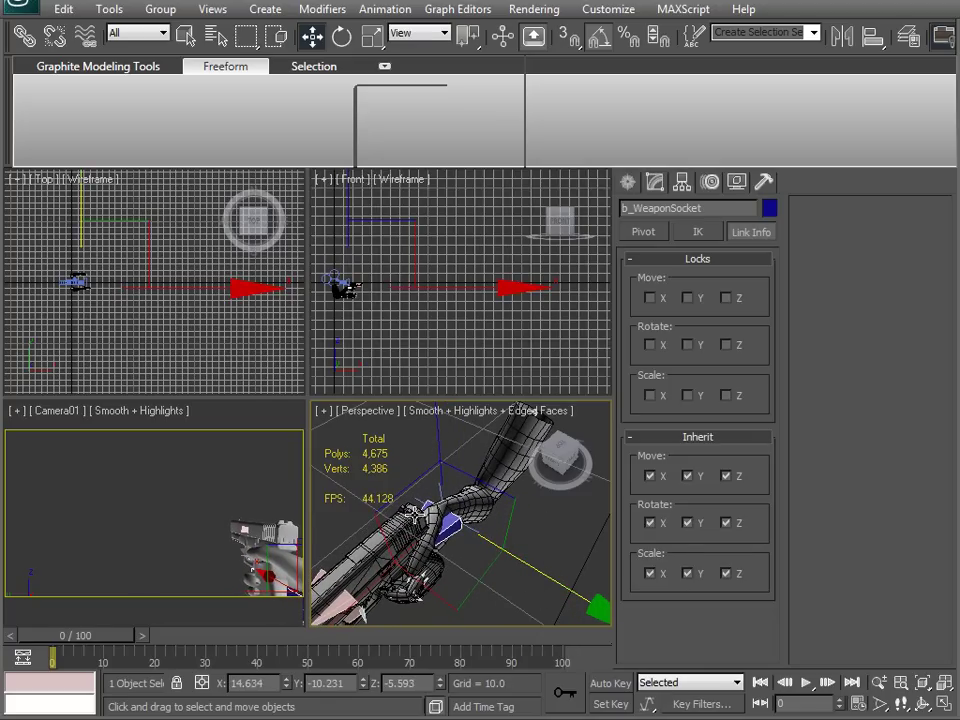